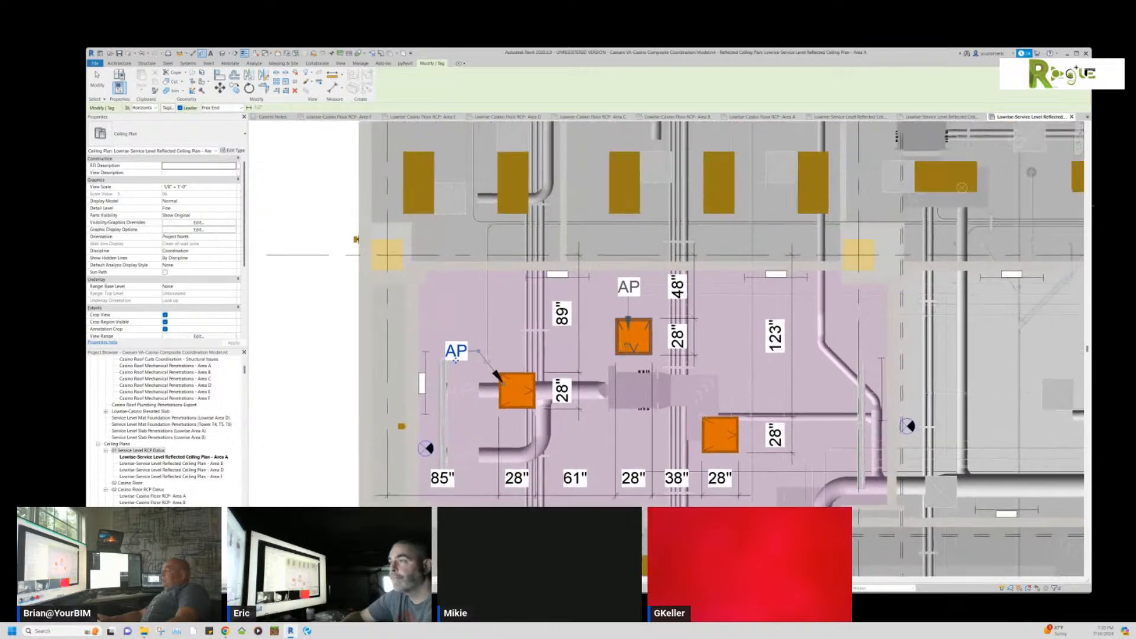
Tag the two remaining orange access panels in the large pink room with leadered AP tags.
{"action": "left_click_drag", "start_coordinate": [646, 285], "coordinate": [607, 314]}
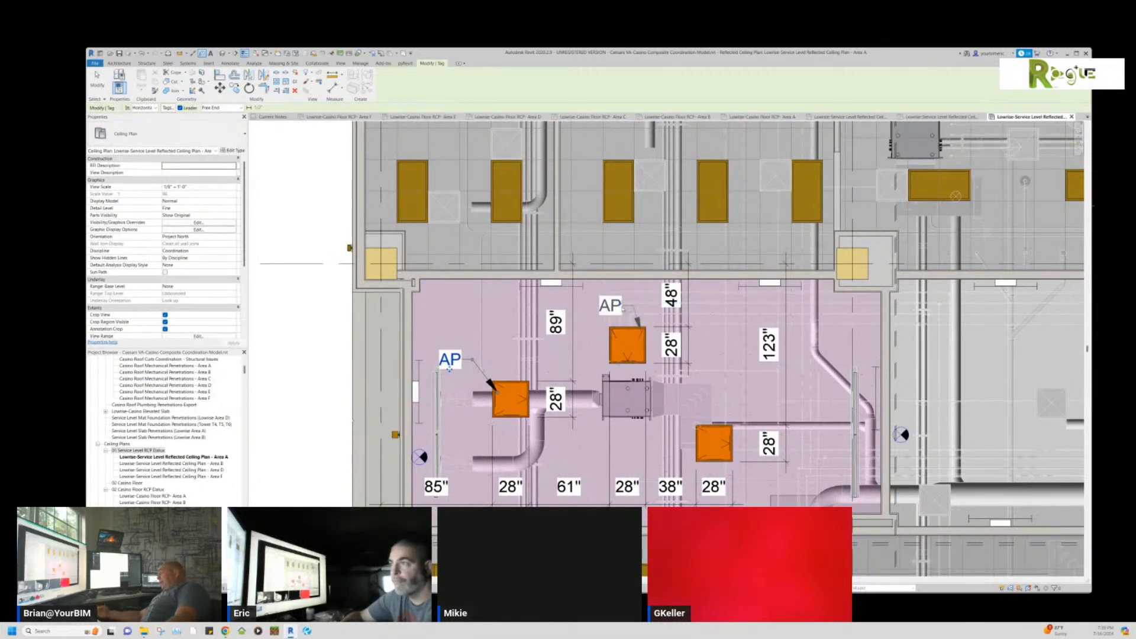
{"action": "middle_click_drag", "start_coordinate": [632, 415], "coordinate": [580, 355]}
{"action": "scroll", "coordinate": [580, 356], "scroll_direction": "down", "scroll_amount": 1}
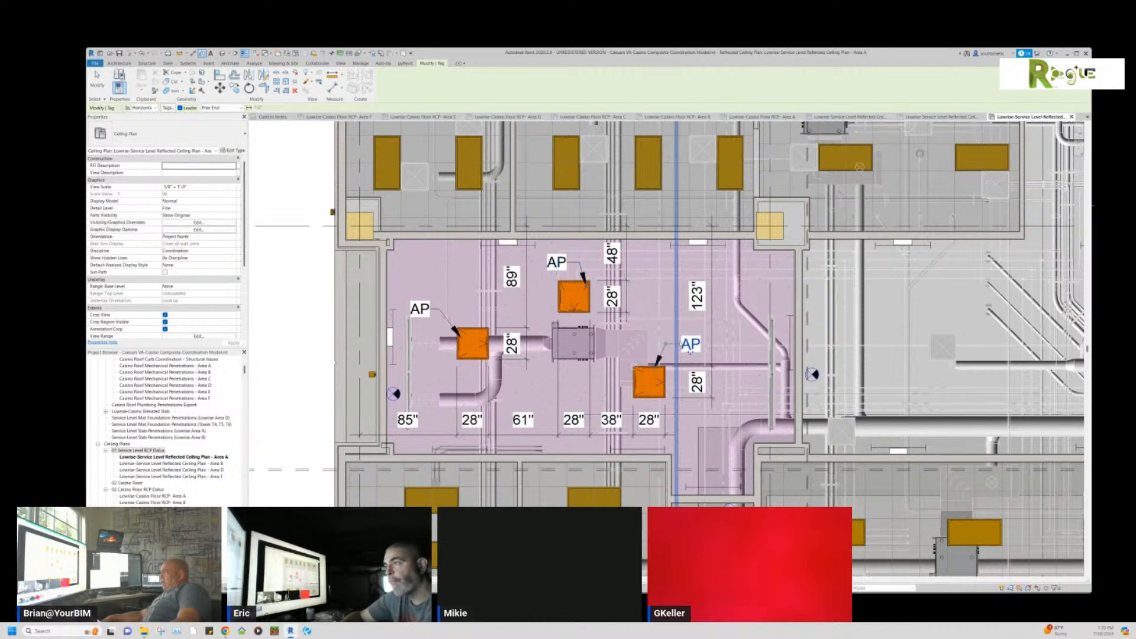
Tag the orange access panel in the narrow pink room near the north edge of Area A with a leadered AP tag.
{"action": "scroll", "coordinate": [691, 350], "scroll_direction": "down", "scroll_amount": 2}
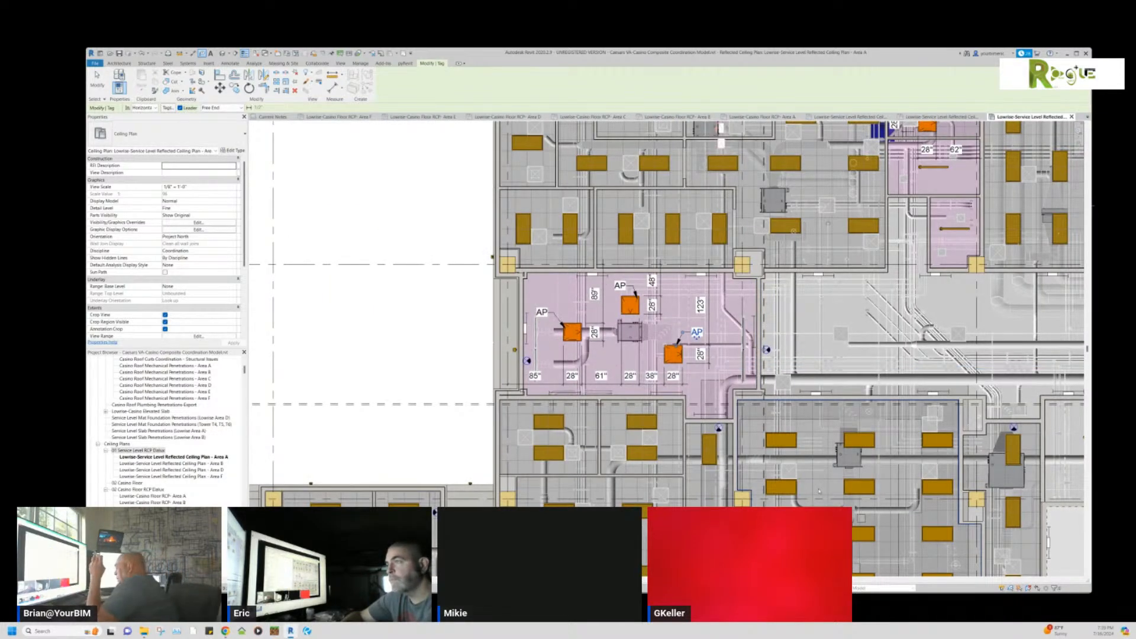
{"action": "middle_click_drag", "start_coordinate": [819, 491], "coordinate": [841, 280]}
{"action": "scroll", "coordinate": [841, 280], "scroll_direction": "down", "scroll_amount": 3}
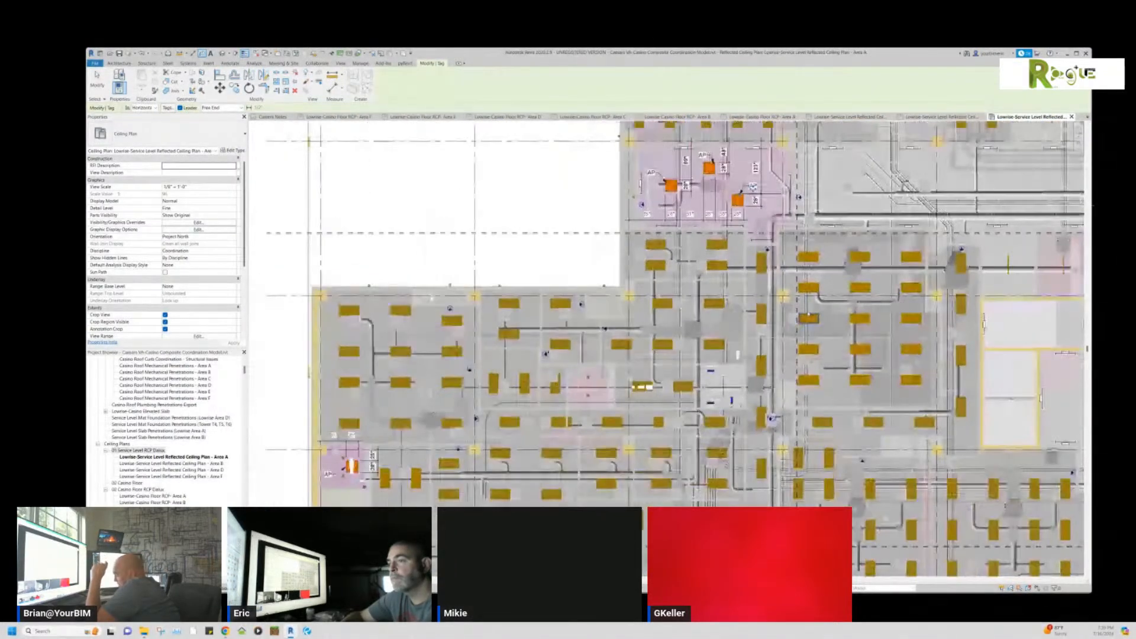
{"action": "middle_click_drag", "start_coordinate": [855, 258], "coordinate": [753, 441]}
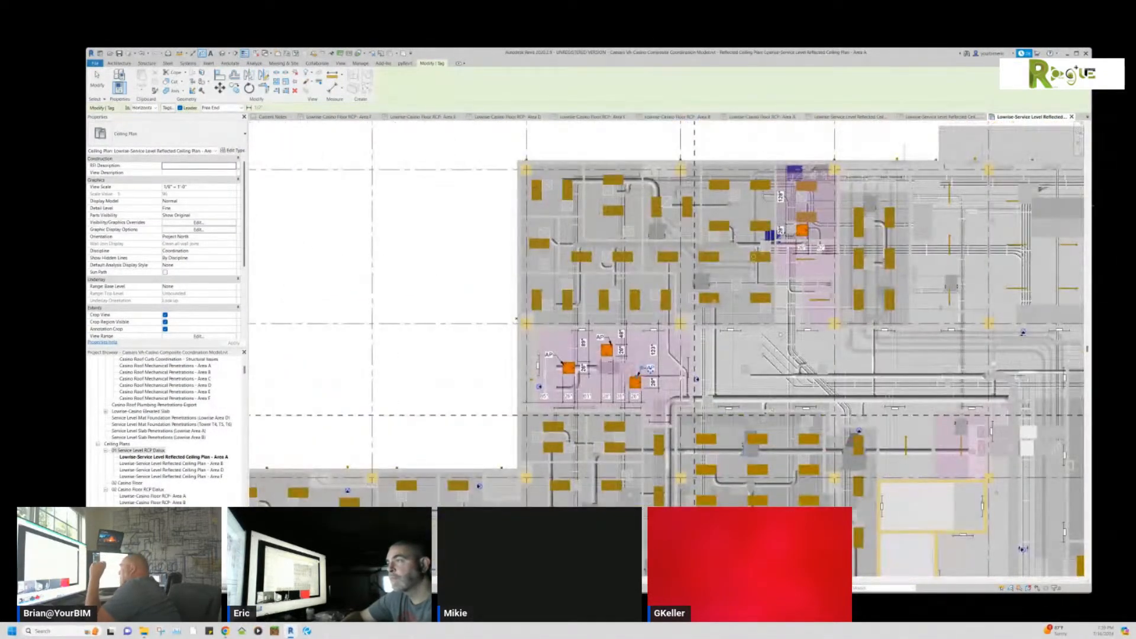
{"action": "scroll", "coordinate": [840, 223], "scroll_direction": "up", "scroll_amount": 5}
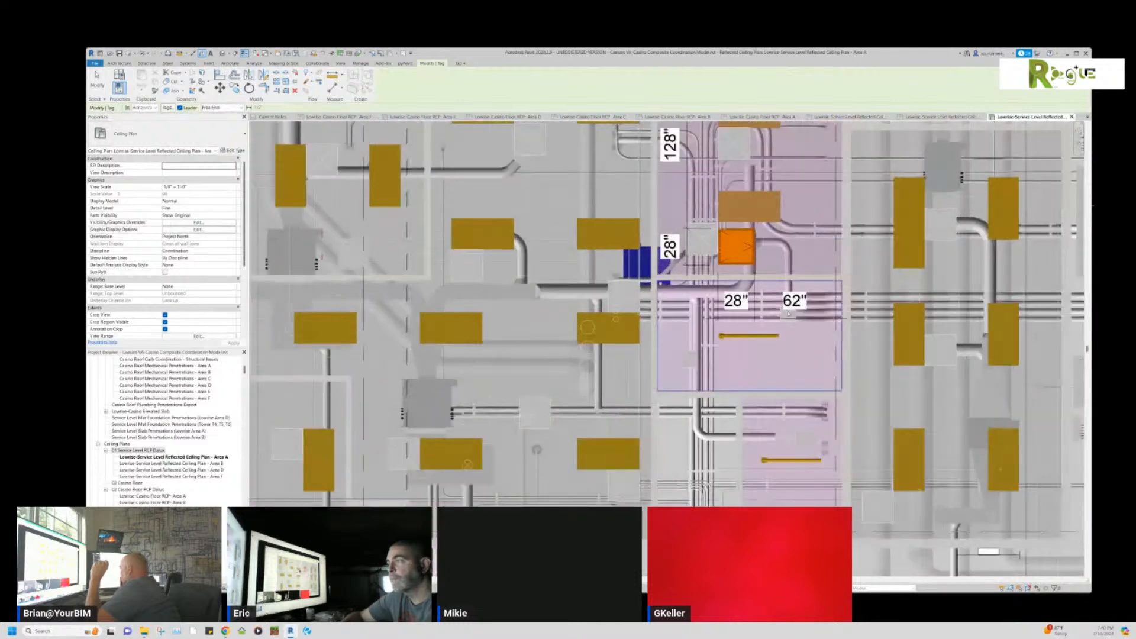
{"action": "middle_click_drag", "start_coordinate": [775, 436], "coordinate": [776, 486]}
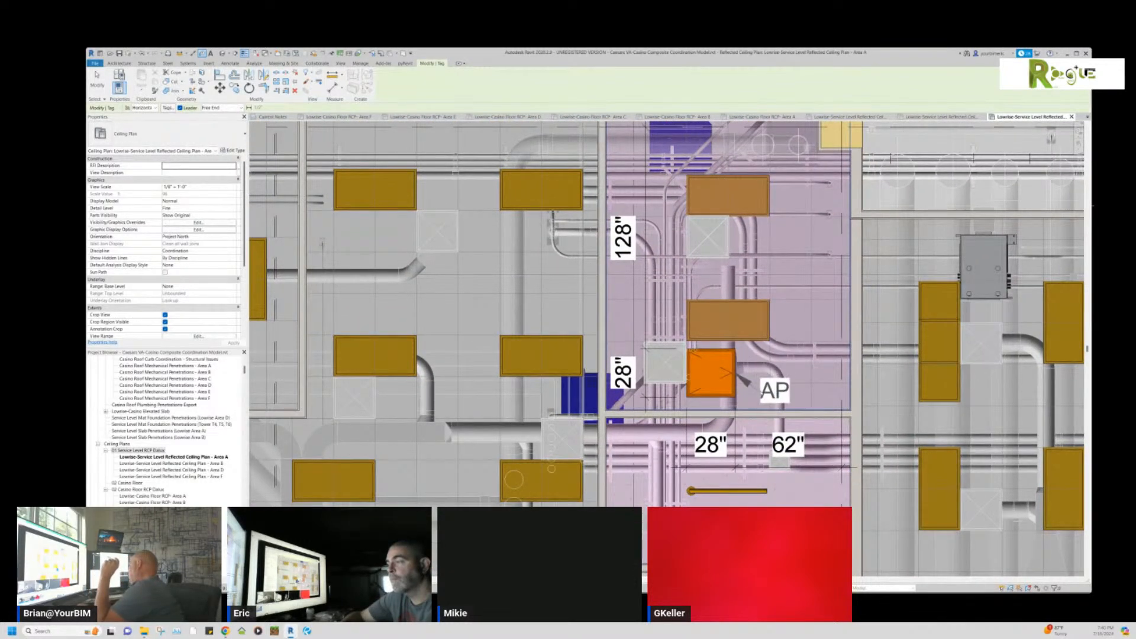
{"action": "left_click", "coordinate": [805, 395]}
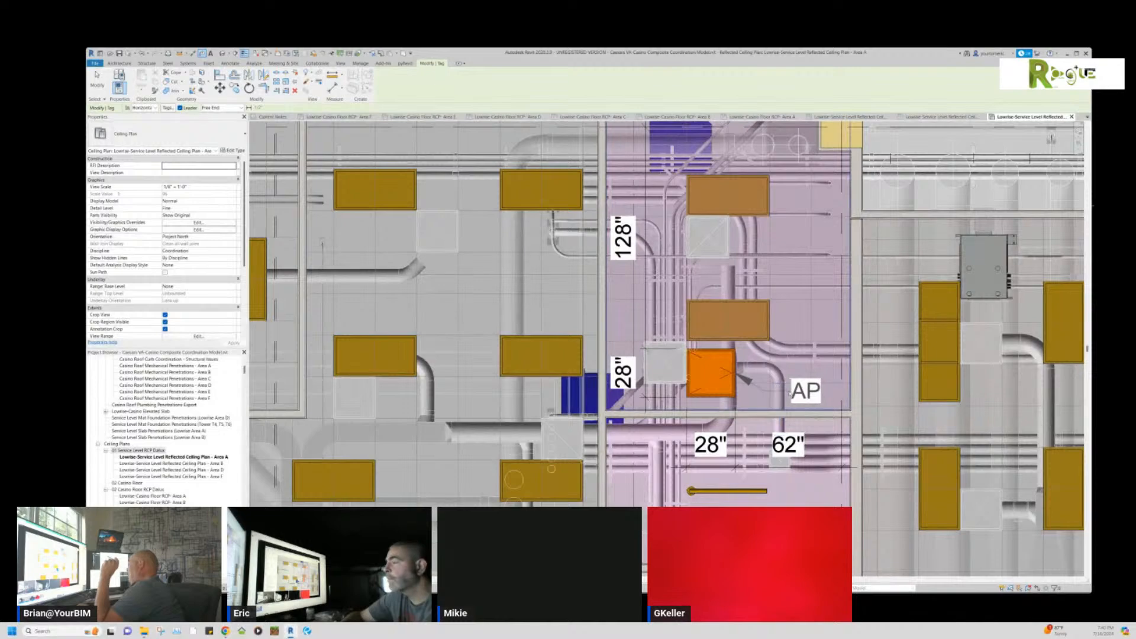
Look over the rest of the Area A service level reflected ceiling plan for untagged access panels and close that view.
{"action": "scroll", "coordinate": [803, 431], "scroll_direction": "down", "scroll_amount": 3}
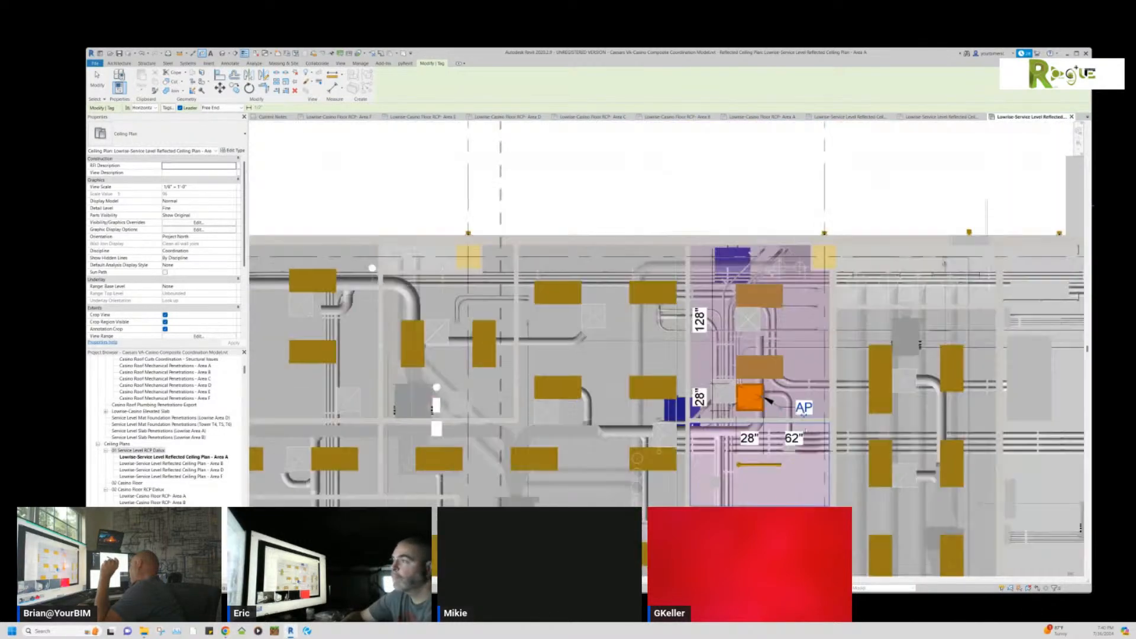
{"action": "scroll", "coordinate": [689, 190], "scroll_direction": "down", "scroll_amount": 6}
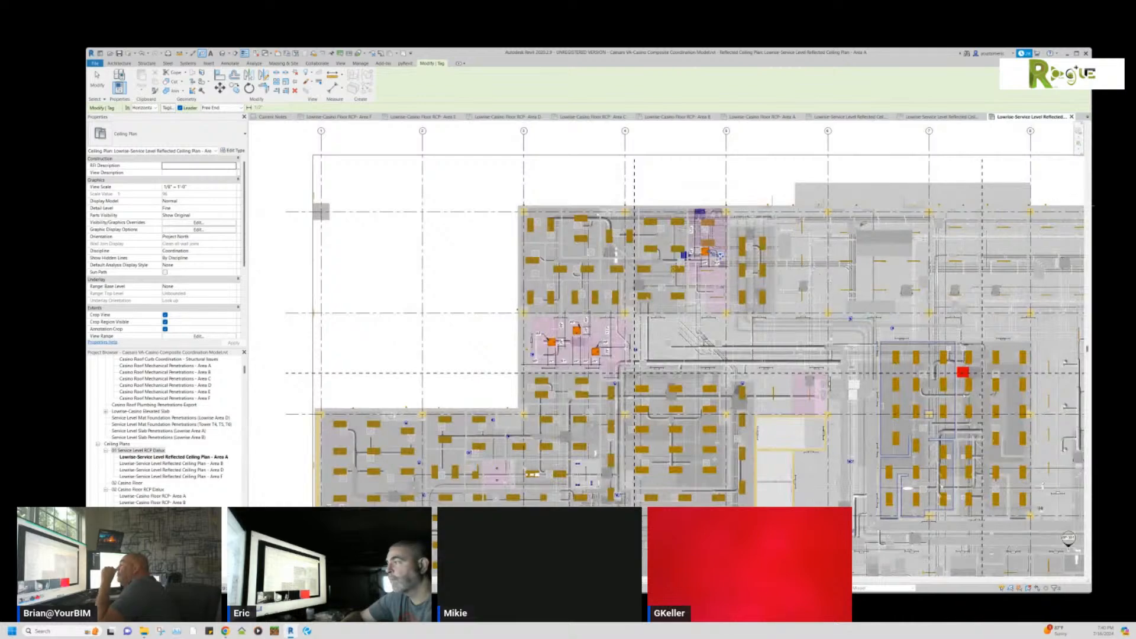
{"action": "middle_click_drag", "start_coordinate": [976, 395], "coordinate": [836, 336]}
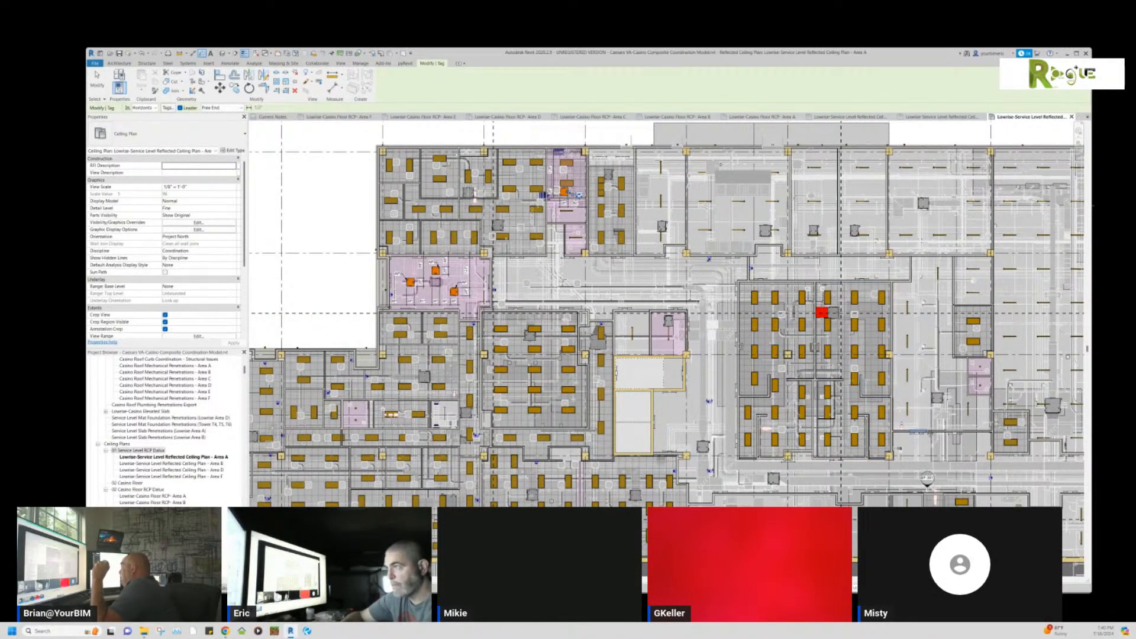
{"action": "middle_click_drag", "start_coordinate": [908, 434], "coordinate": [678, 440]}
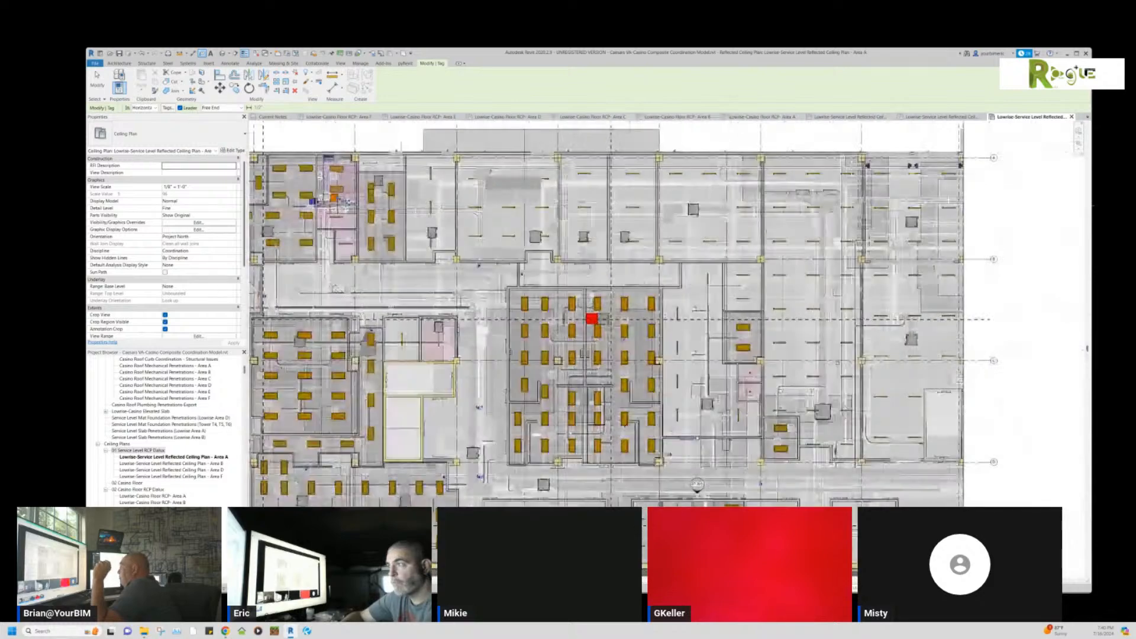
{"action": "scroll", "coordinate": [749, 390], "scroll_direction": "up", "scroll_amount": 4}
{"action": "scroll", "coordinate": [817, 313], "scroll_direction": "down", "scroll_amount": 5}
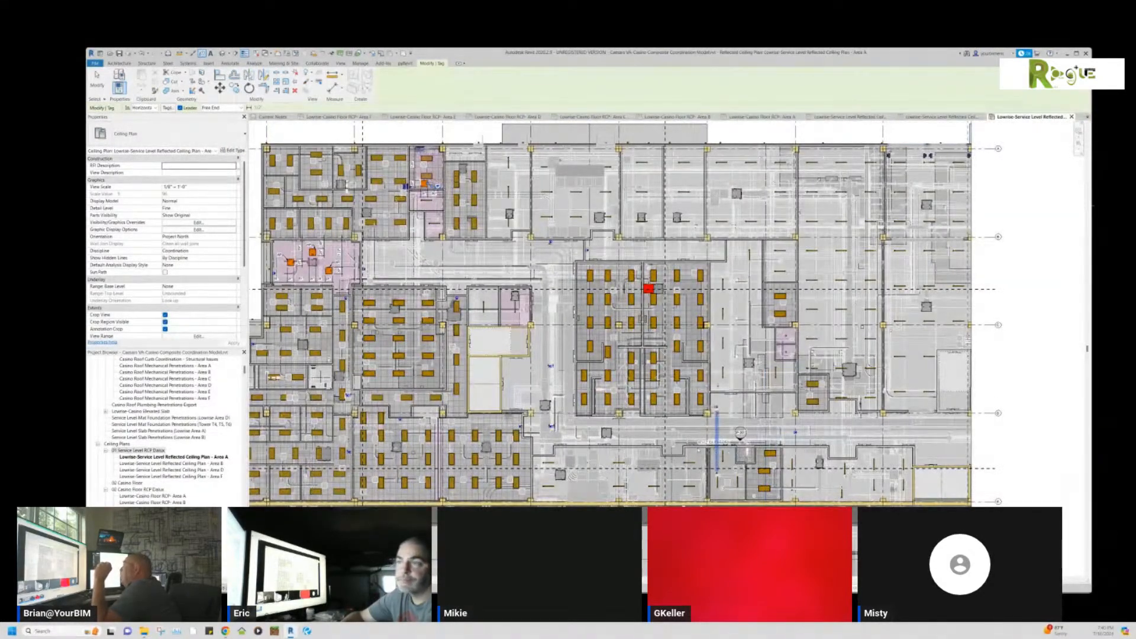
{"action": "middle_click_drag", "start_coordinate": [604, 476], "coordinate": [811, 465]}
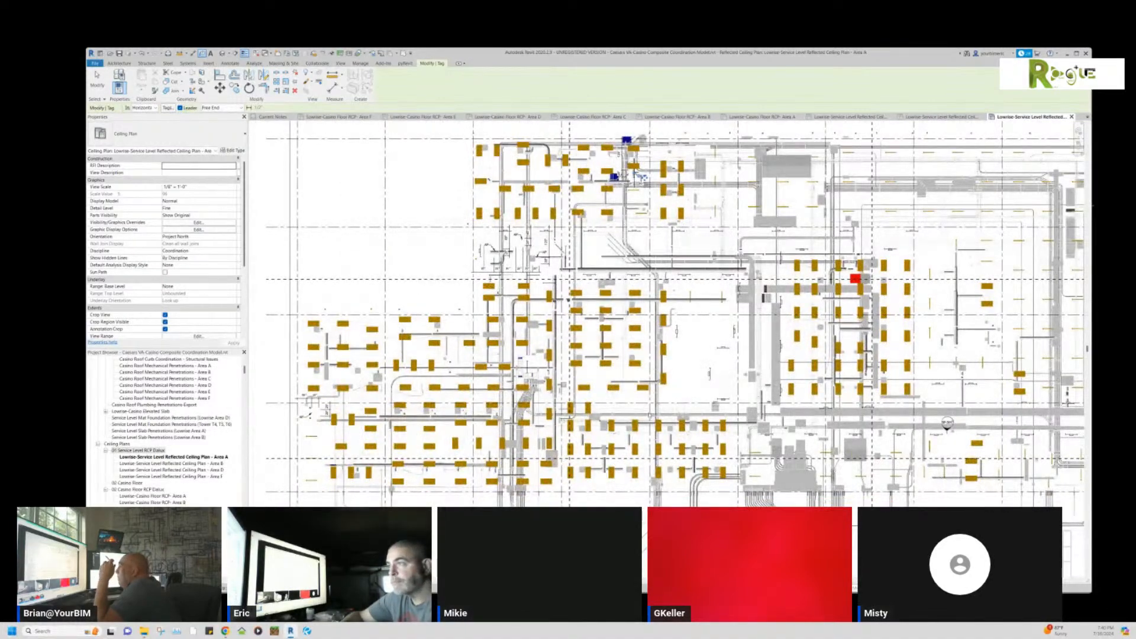
{"action": "scroll", "coordinate": [636, 418], "scroll_direction": "up", "scroll_amount": 3}
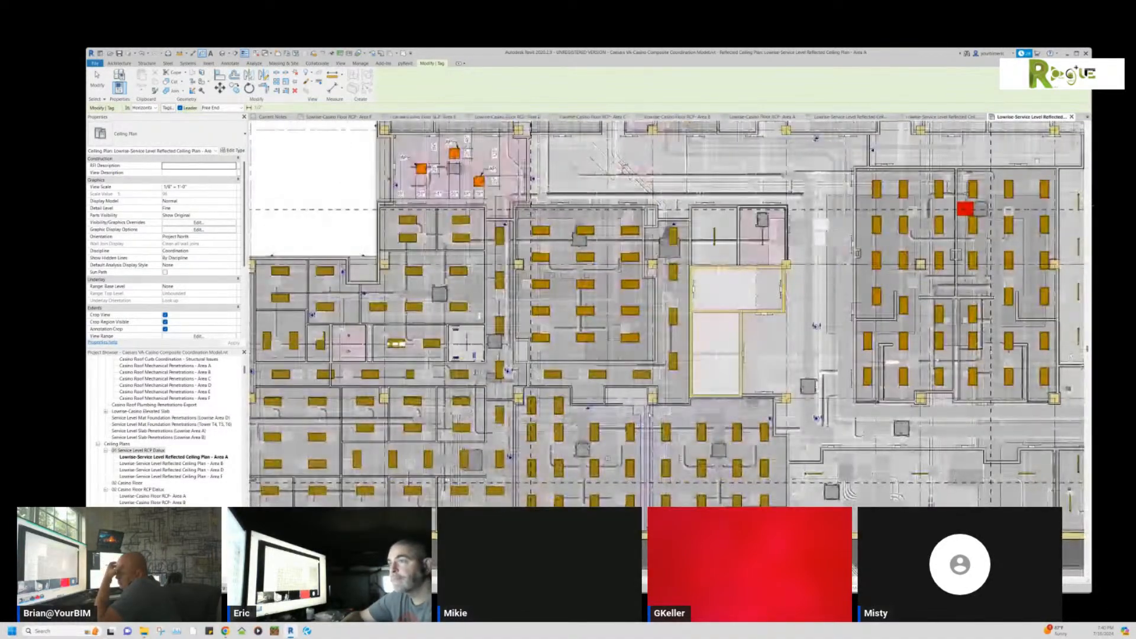
{"action": "scroll", "coordinate": [659, 420], "scroll_direction": "down", "scroll_amount": 2}
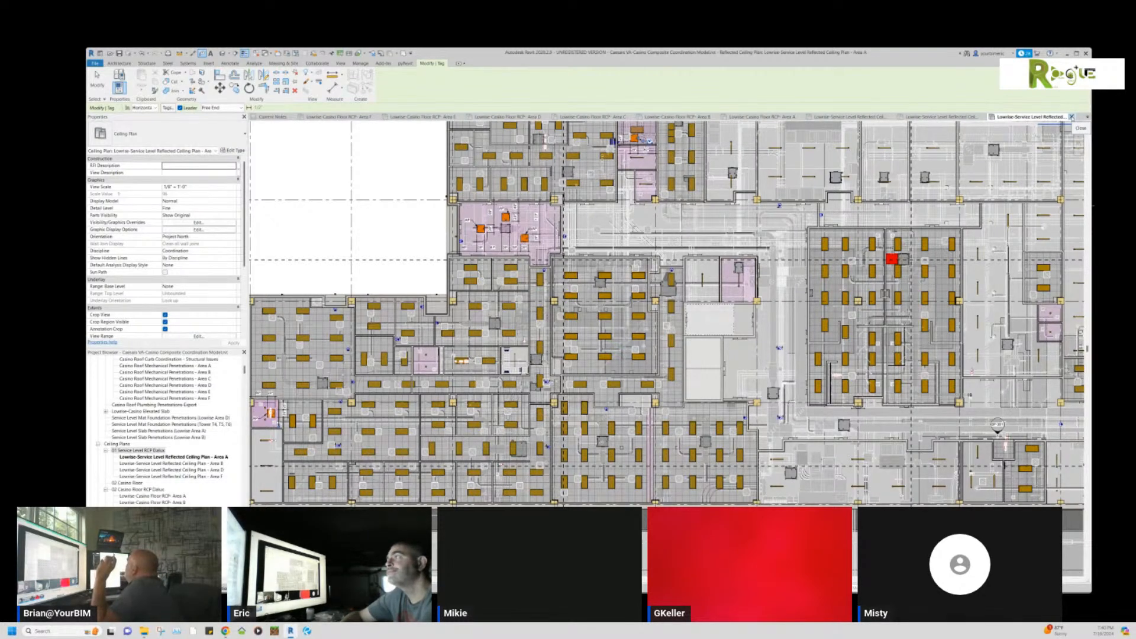
{"action": "left_click", "coordinate": [1072, 118]}
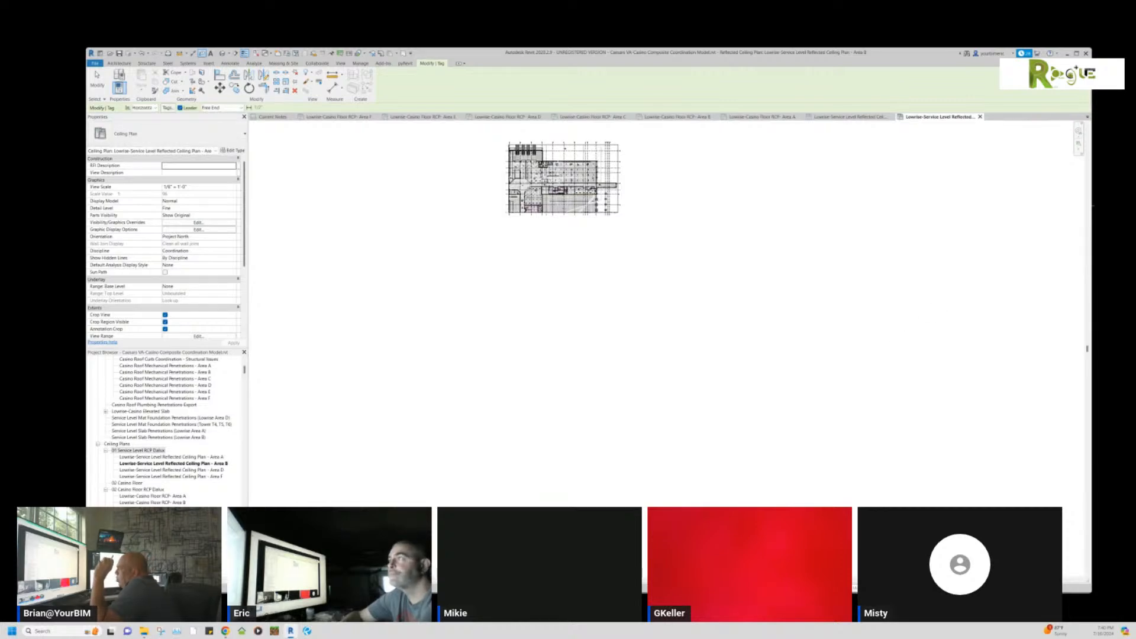
Tag the orange access panel in the southern pink room of the Area B ceiling plan with a leadered AP tag.
{"action": "scroll", "coordinate": [572, 171], "scroll_direction": "up", "scroll_amount": 5}
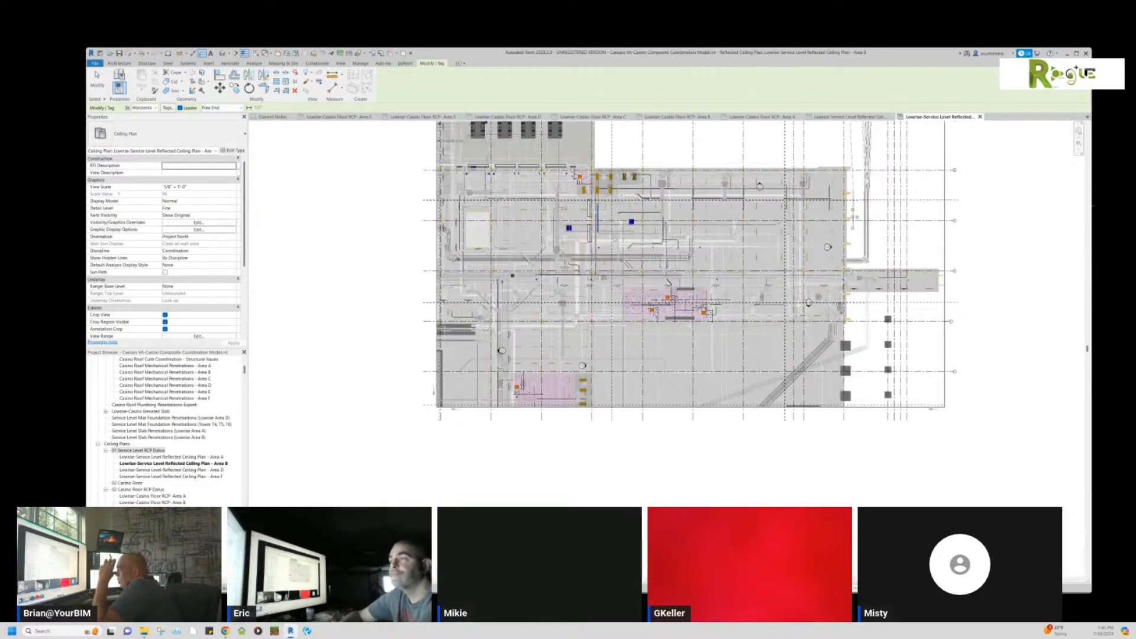
{"action": "scroll", "coordinate": [613, 270], "scroll_direction": "up", "scroll_amount": 3}
{"action": "scroll", "coordinate": [609, 420], "scroll_direction": "down", "scroll_amount": 1}
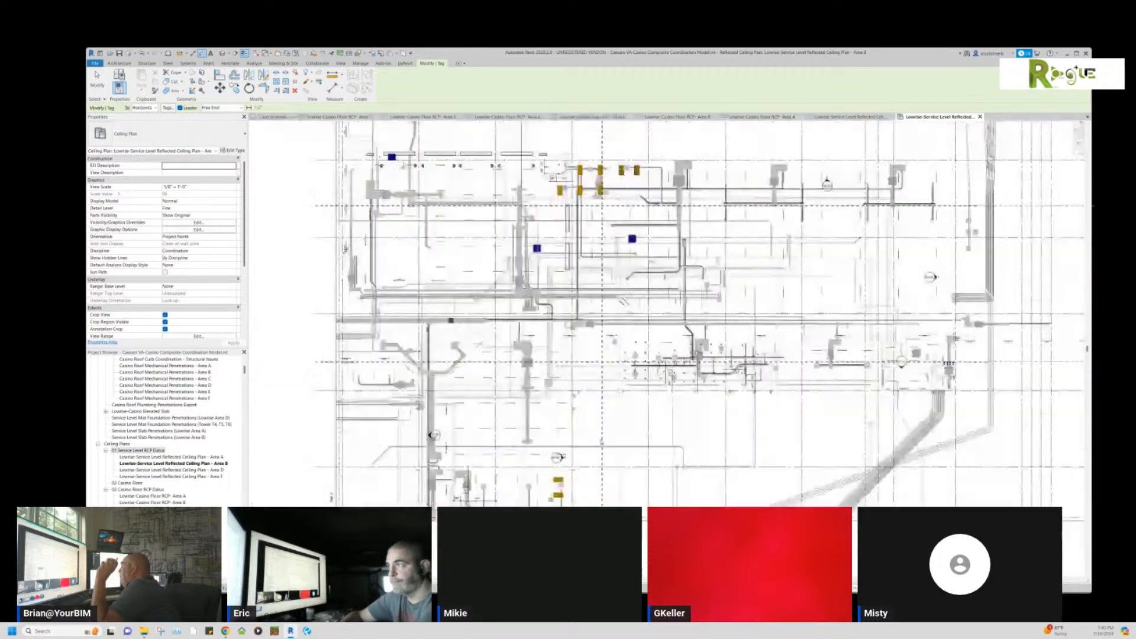
{"action": "scroll", "coordinate": [608, 413], "scroll_direction": "down", "scroll_amount": 3}
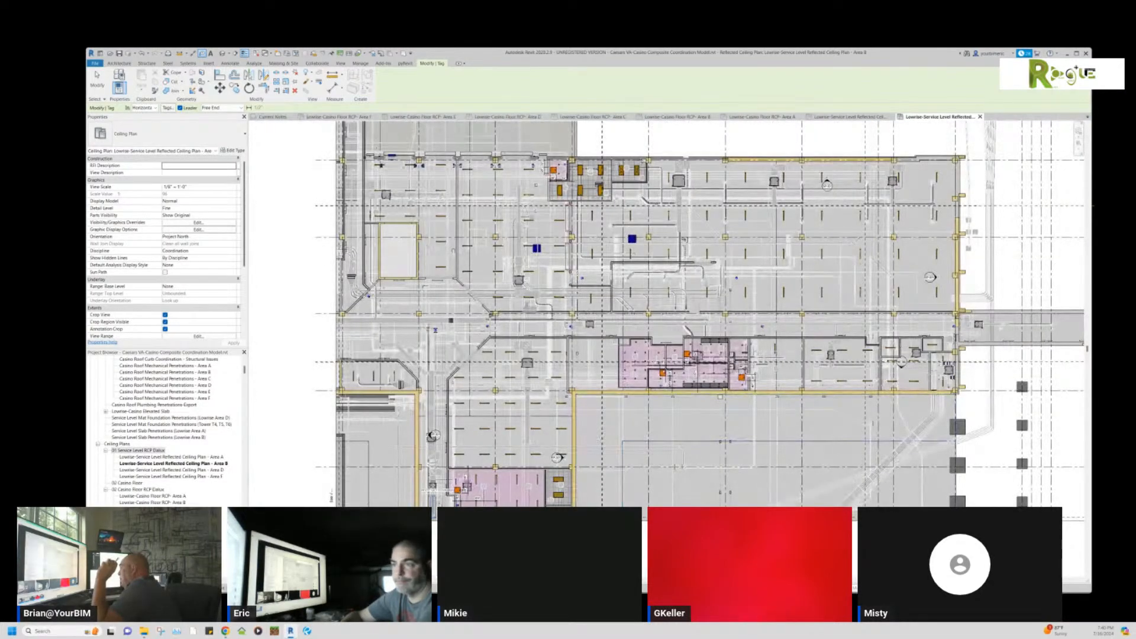
{"action": "scroll", "coordinate": [600, 441], "scroll_direction": "up", "scroll_amount": 4}
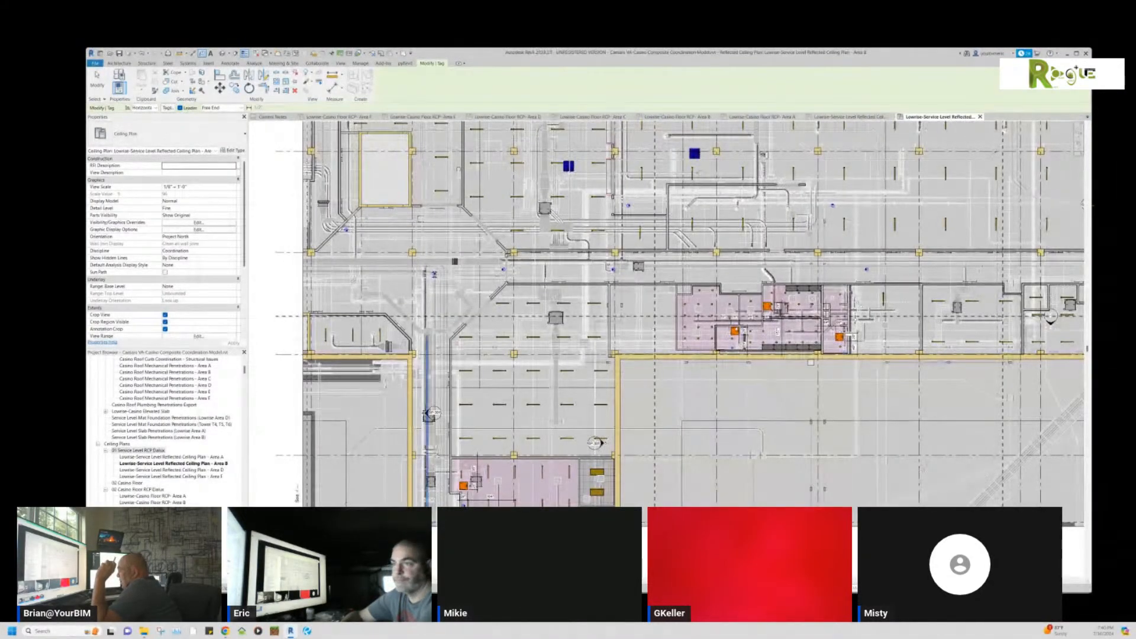
{"action": "scroll", "coordinate": [427, 520], "scroll_direction": "up", "scroll_amount": 4}
{"action": "scroll", "coordinate": [488, 491], "scroll_direction": "up", "scroll_amount": 3}
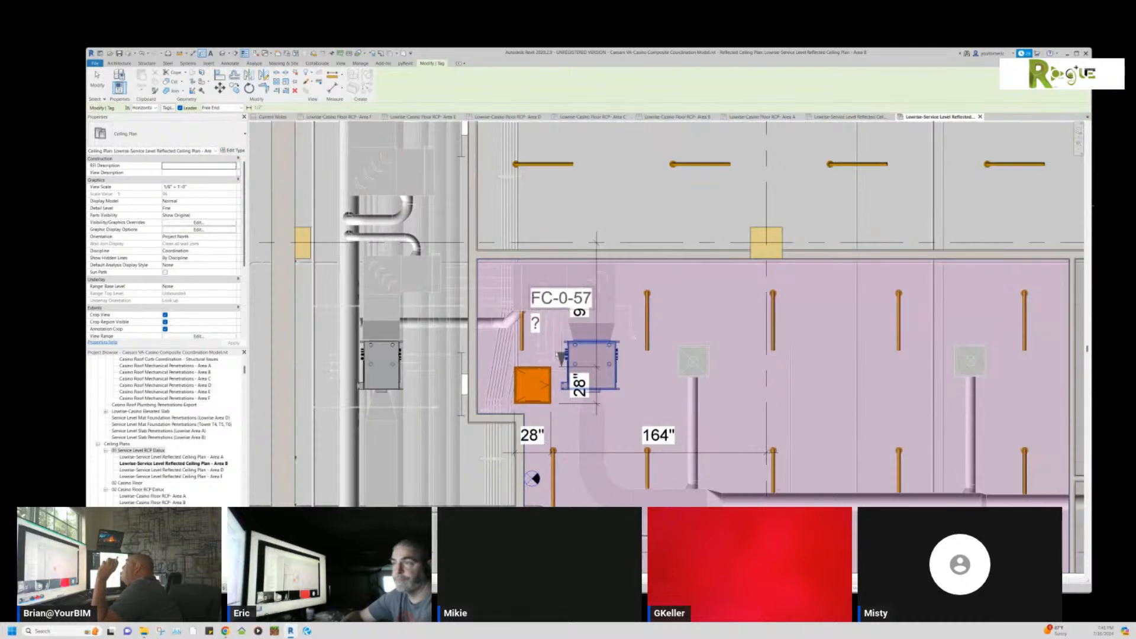
{"action": "middle_click_drag", "start_coordinate": [573, 420], "coordinate": [590, 337]}
{"action": "middle_click_drag", "start_coordinate": [658, 407], "coordinate": [709, 427]}
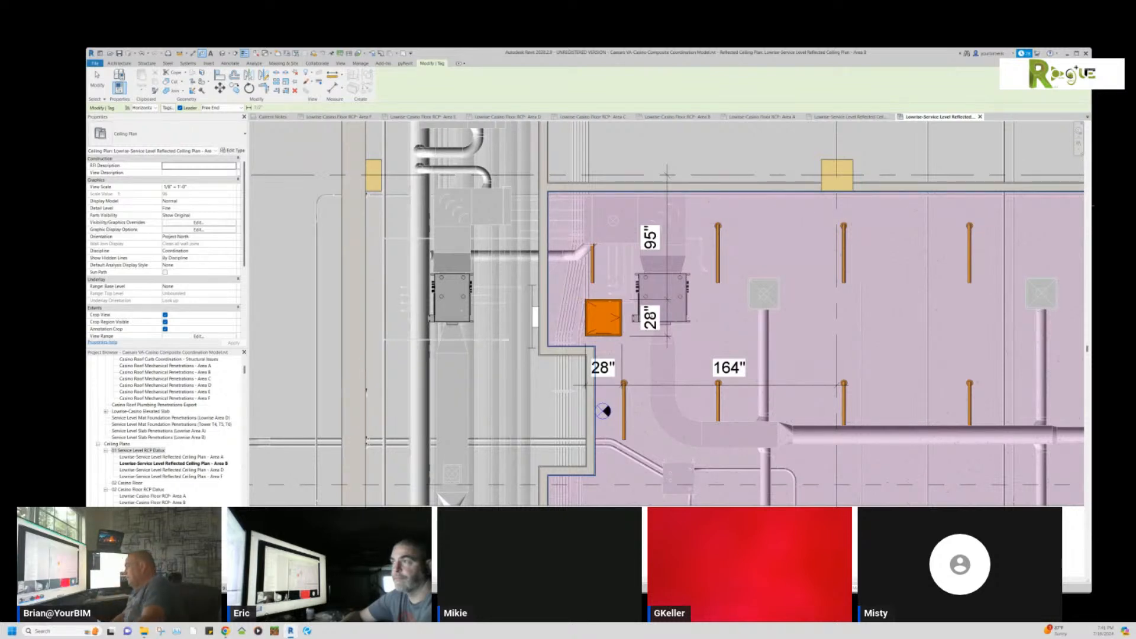
{"action": "left_click", "coordinate": [617, 324]}
{"action": "left_click", "coordinate": [644, 364]}
{"action": "left_click", "coordinate": [668, 371]}
{"action": "key", "text": "Escape"}
{"action": "key", "text": "Escape"}
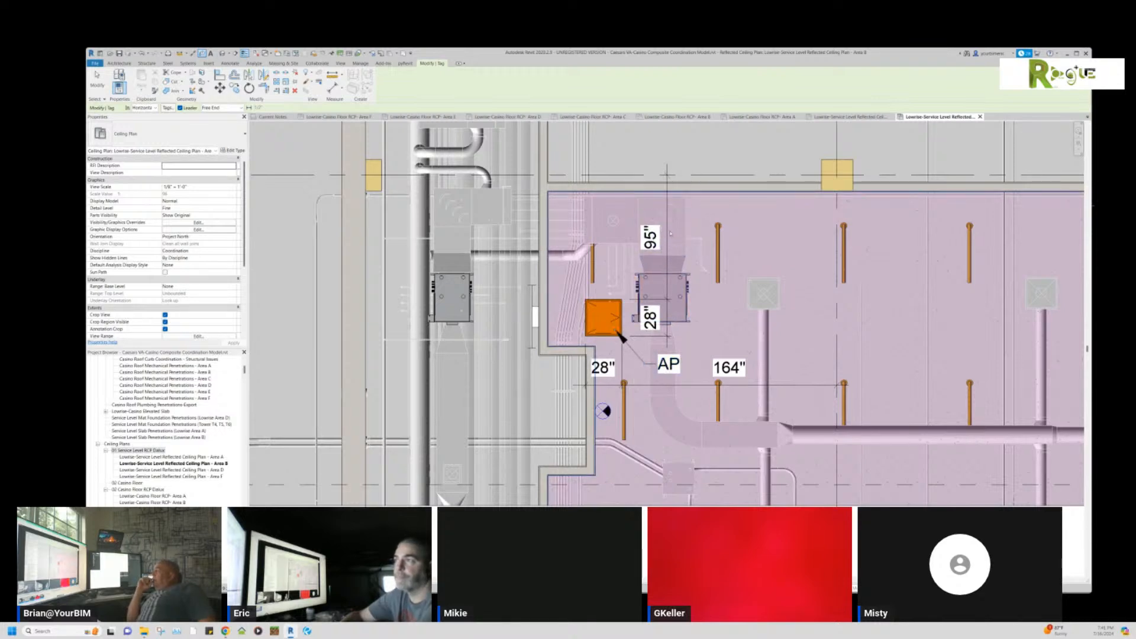
Move the panel's vertical dimension string to its west side and the horizontal dimension string above the panel.
{"action": "left_click_drag", "start_coordinate": [669, 231], "coordinate": [577, 249]}
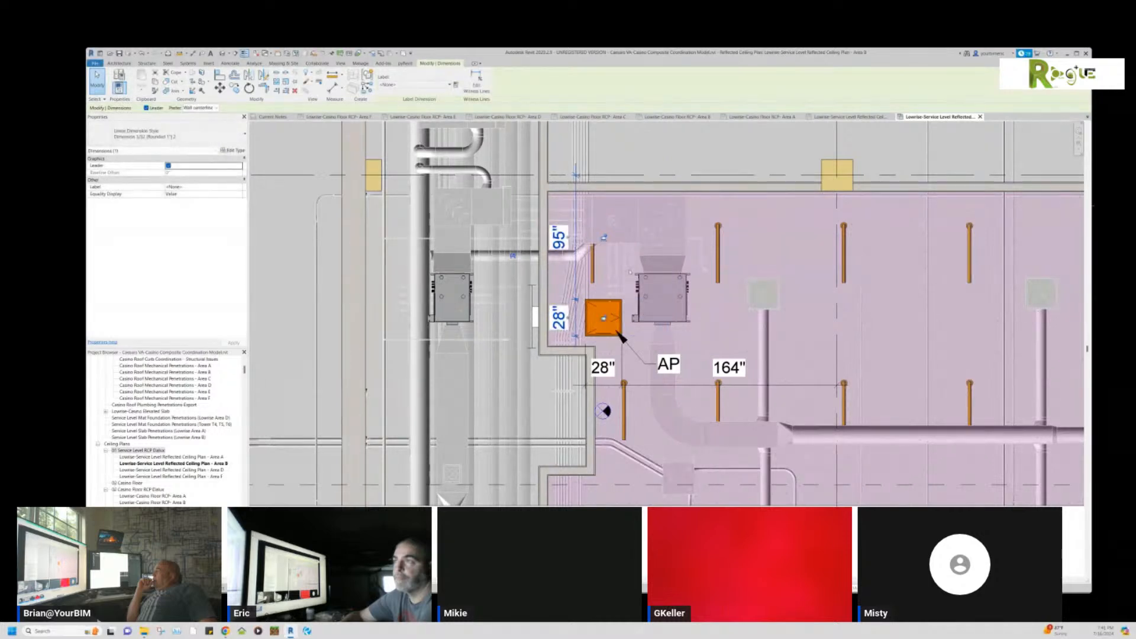
{"action": "left_click_drag", "start_coordinate": [729, 328], "coordinate": [725, 220]}
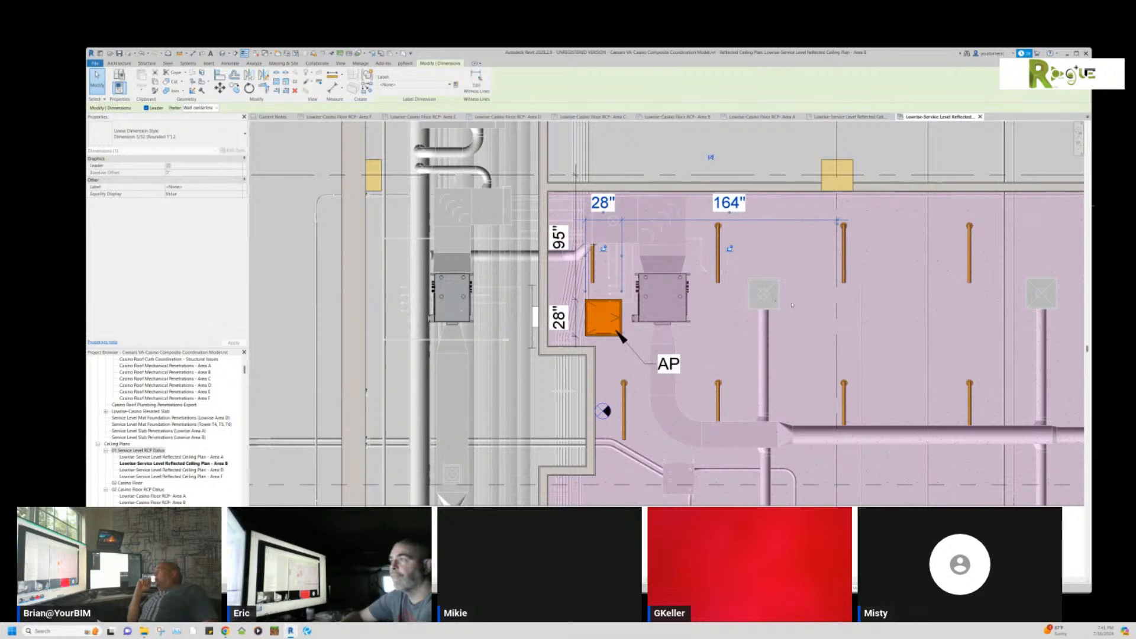
{"action": "key", "text": "Escape"}
Examine the three orange access panels and their dimensions in the cluster of pink rooms on the Area B plan.
{"action": "scroll", "coordinate": [773, 364], "scroll_direction": "down", "scroll_amount": 1}
{"action": "scroll", "coordinate": [773, 364], "scroll_direction": "down", "scroll_amount": 3}
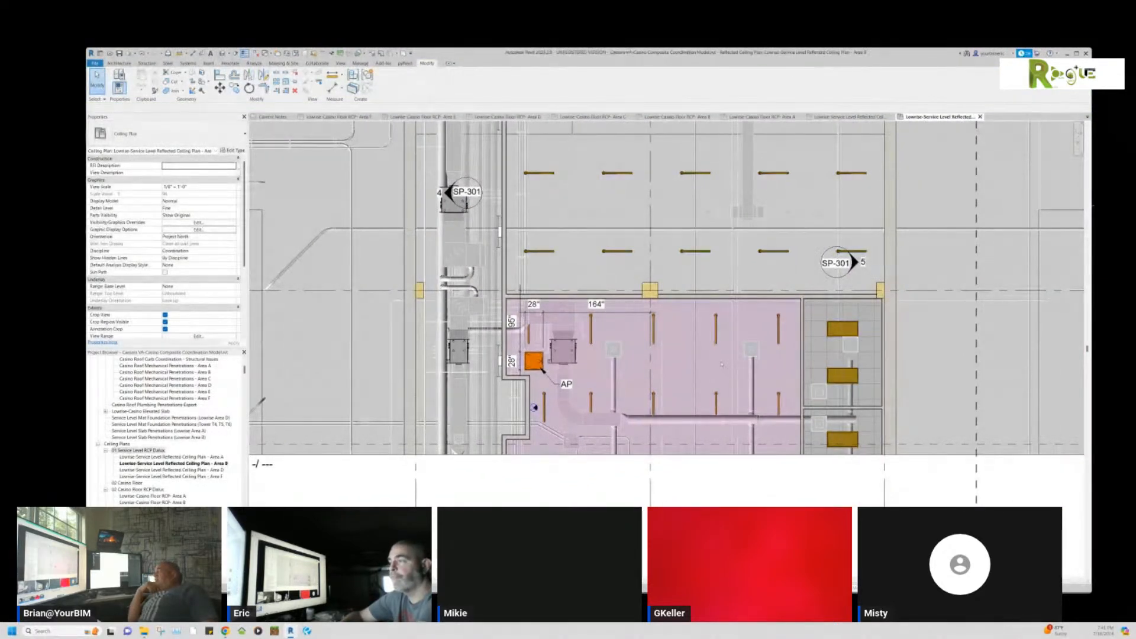
{"action": "scroll", "coordinate": [722, 364], "scroll_direction": "down", "scroll_amount": 4}
{"action": "middle_click_drag", "start_coordinate": [718, 380], "coordinate": [612, 432]}
{"action": "scroll", "coordinate": [778, 224], "scroll_direction": "up", "scroll_amount": 3}
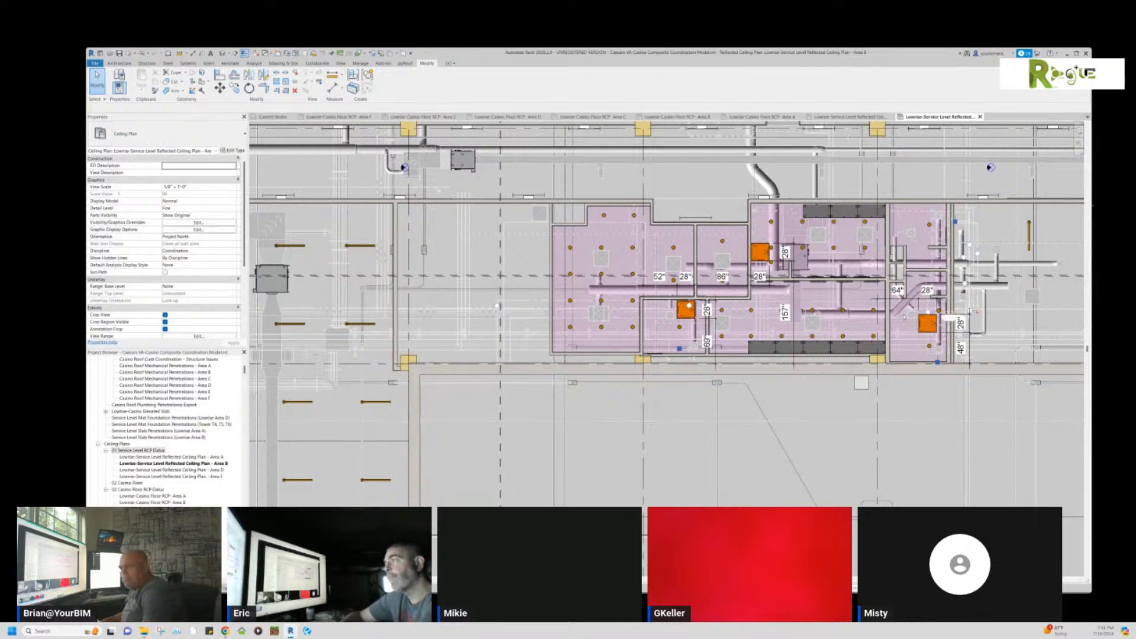
{"action": "scroll", "coordinate": [905, 316], "scroll_direction": "up", "scroll_amount": 2}
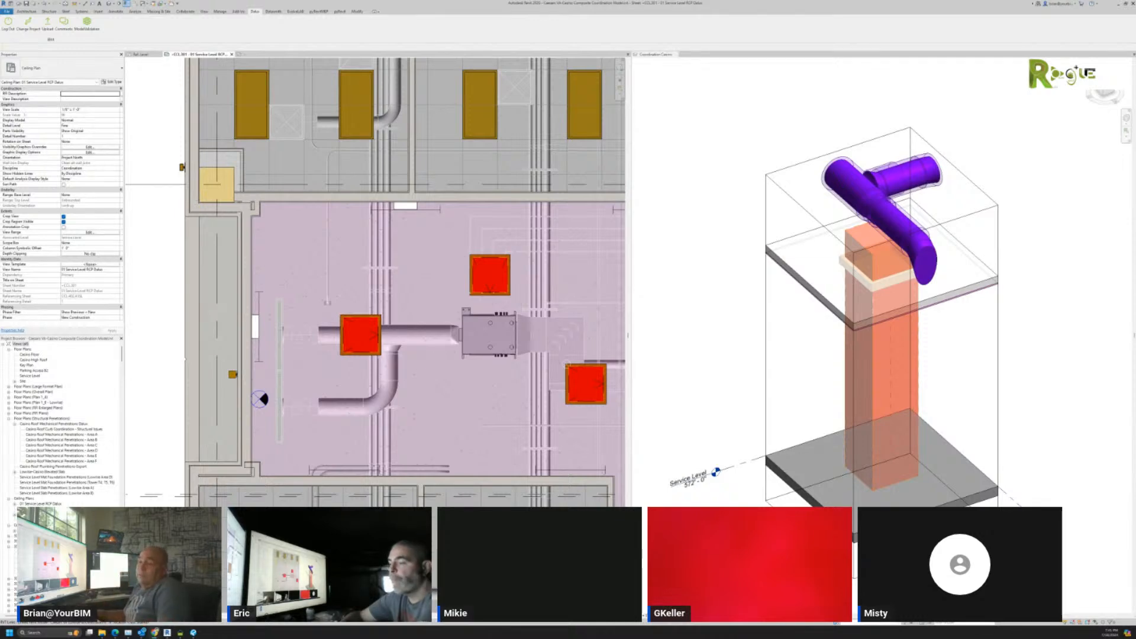
Switch to the Casino Project in Dalux and return from its settings to the project.
{"action": "left_click", "coordinate": [727, 354]}
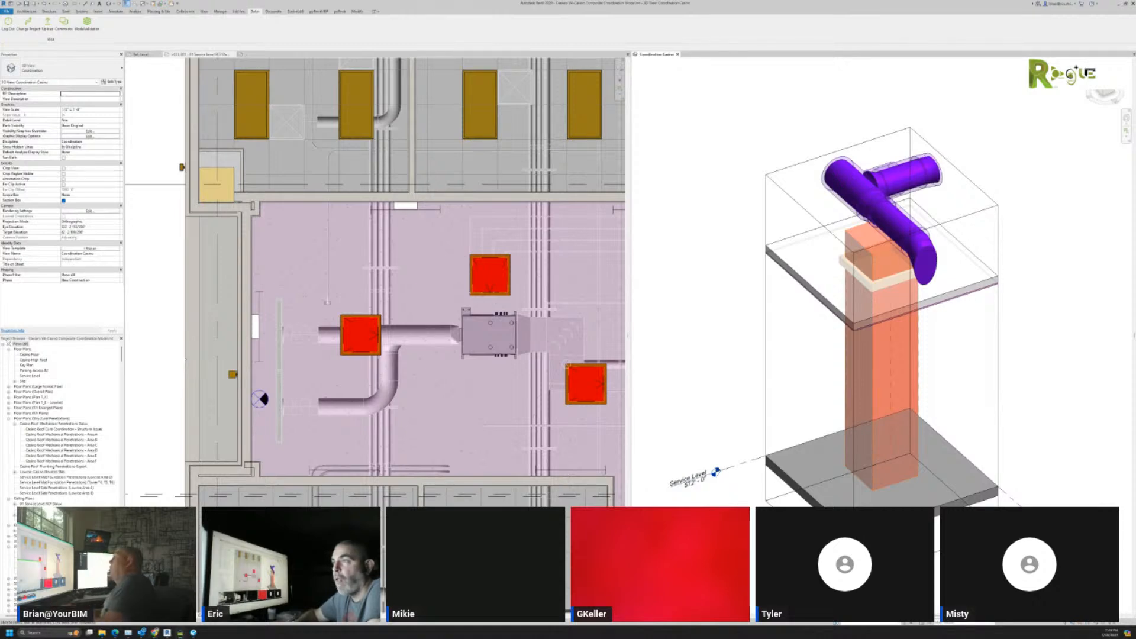
{"action": "left_click_drag", "start_coordinate": [1135, 367], "coordinate": [768, 0]}
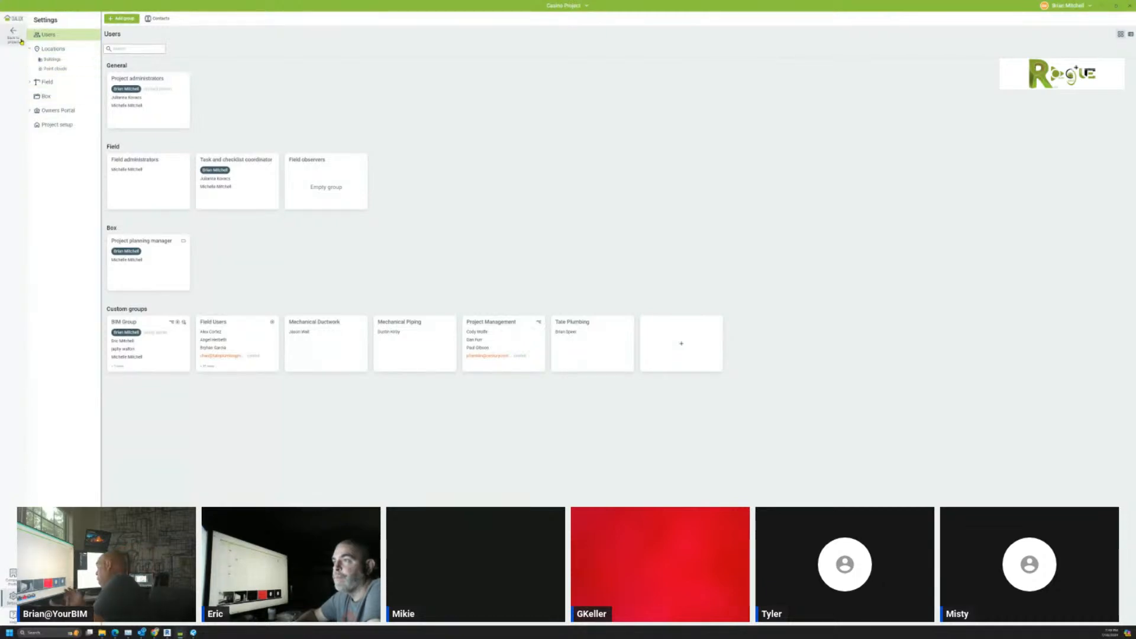
{"action": "left_click", "coordinate": [20, 39]}
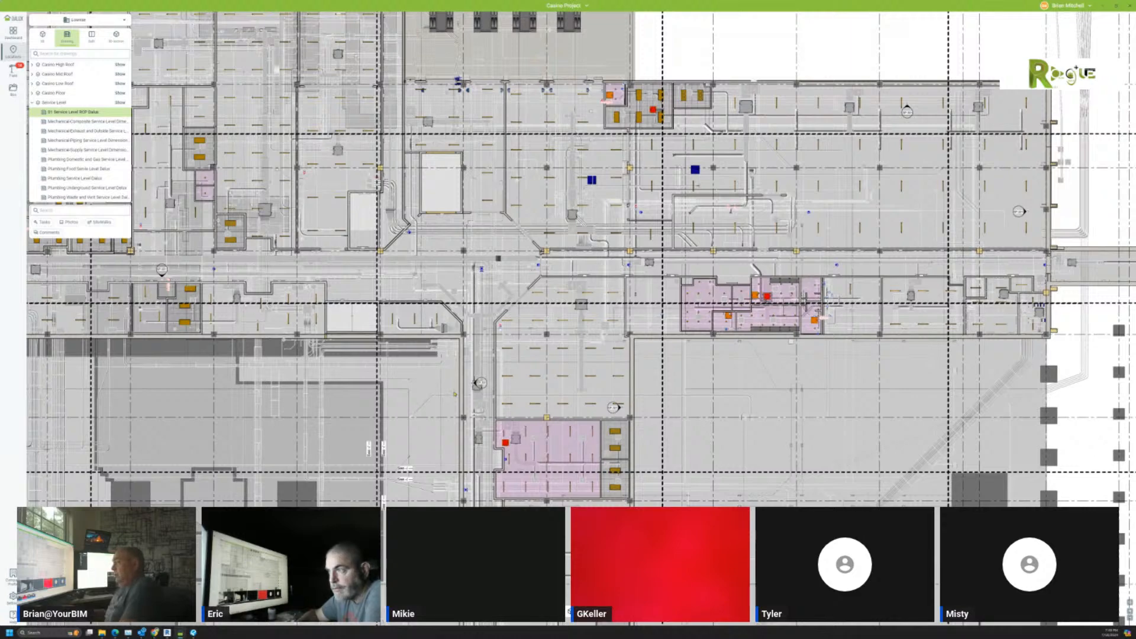
Open a 3D model view beside the service level ceiling plan, taken from a point in the southwest block of rooms.
{"action": "left_click_drag", "start_coordinate": [650, 360], "coordinate": [1038, 319]}
{"action": "left_click_drag", "start_coordinate": [369, 335], "coordinate": [698, 365]}
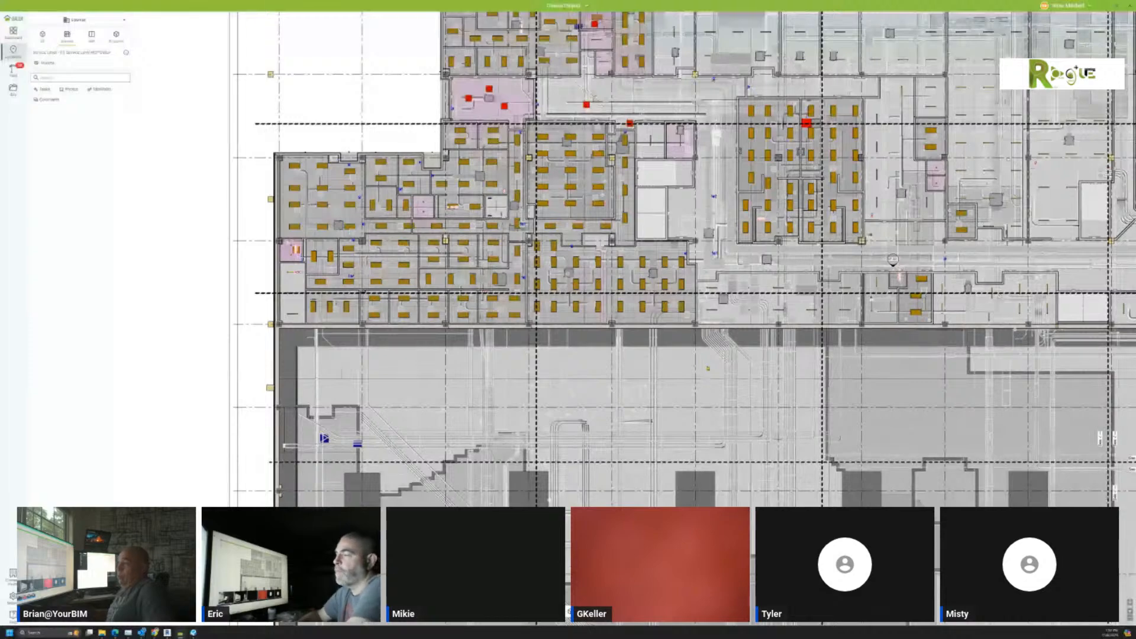
{"action": "left_click", "coordinate": [578, 280]}
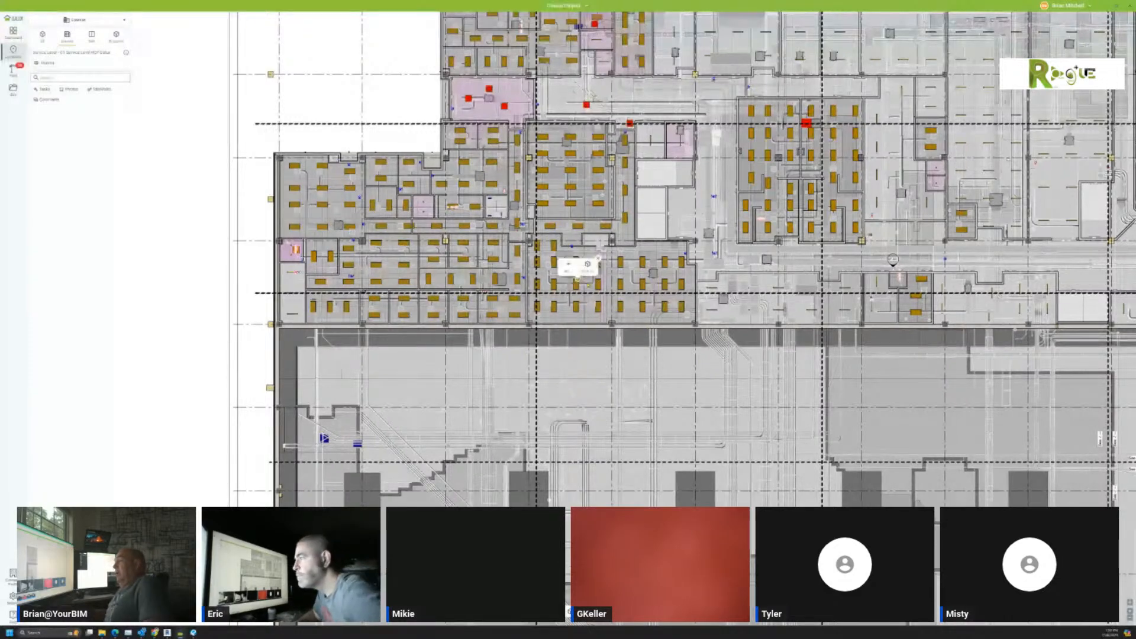
{"action": "left_click", "coordinate": [587, 266]}
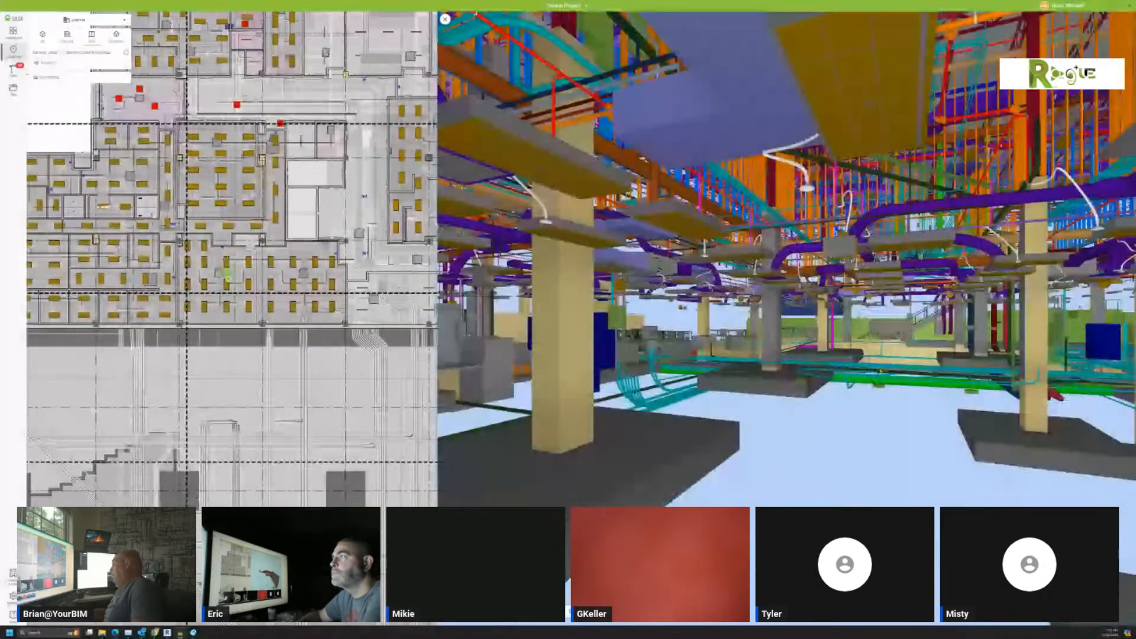
Inspect the square return diffuser beside the purple duct and column in the 3D model.
{"action": "left_click_drag", "start_coordinate": [946, 266], "coordinate": [544, 331]}
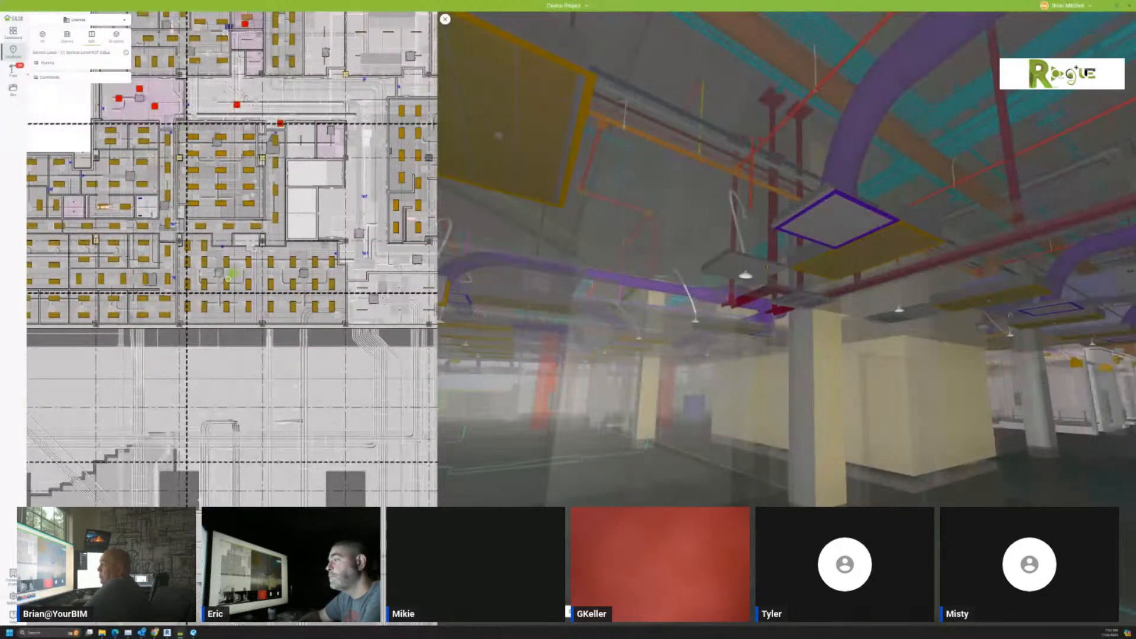
{"action": "left_click", "coordinate": [766, 265]}
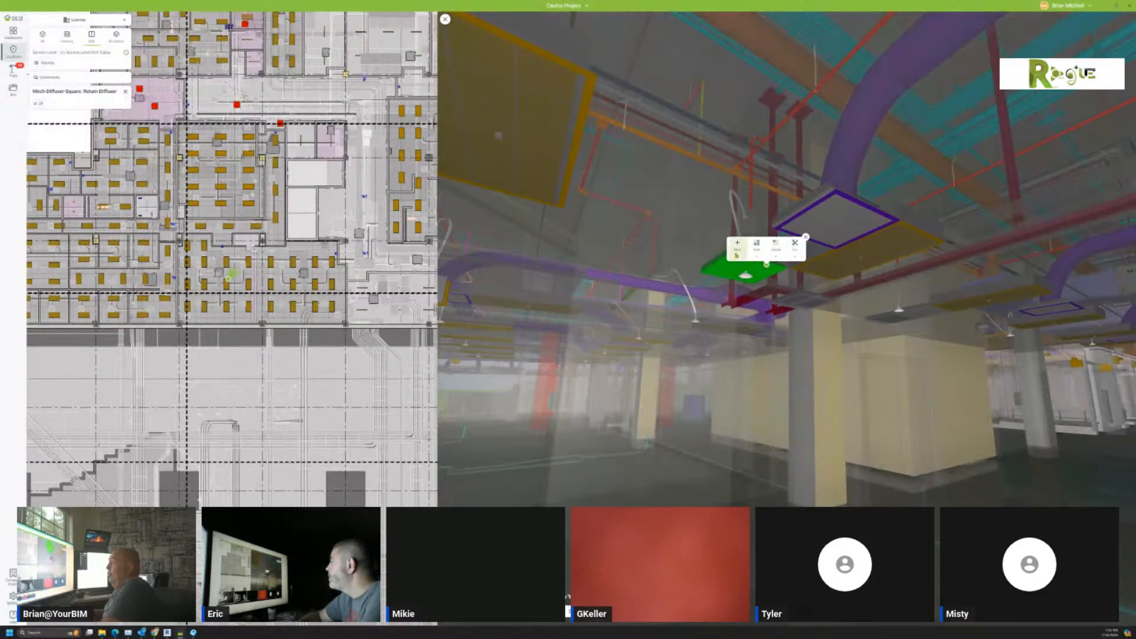
{"action": "scroll", "coordinate": [736, 256], "scroll_direction": "up", "scroll_amount": 3}
{"action": "scroll", "coordinate": [735, 255], "scroll_direction": "down", "scroll_amount": 5}
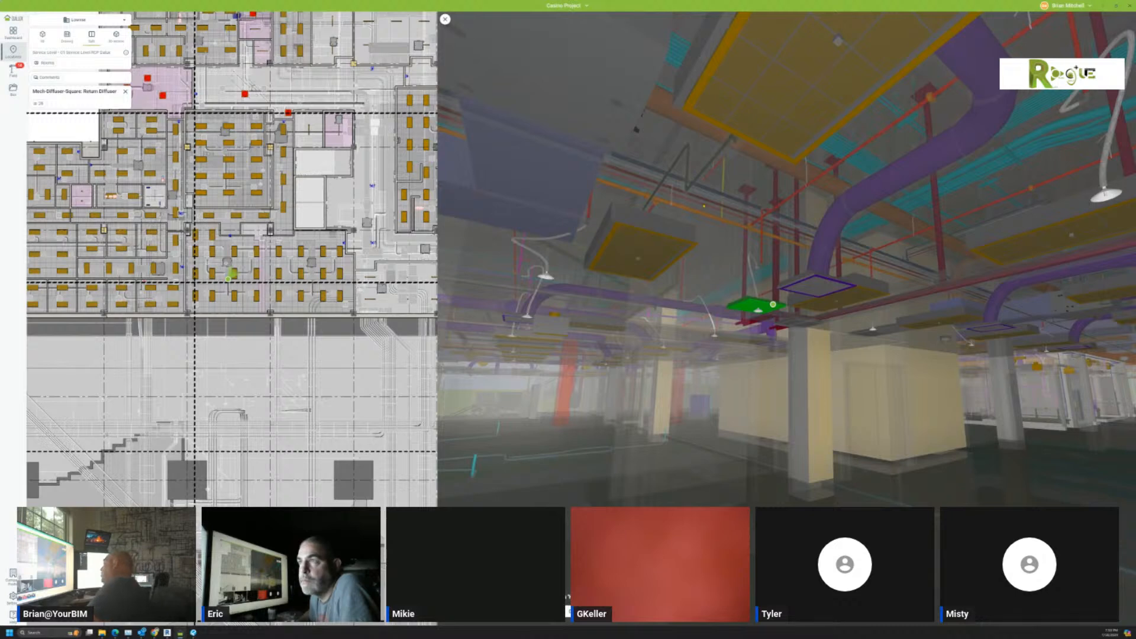
{"action": "left_click_drag", "start_coordinate": [740, 373], "coordinate": [619, 306]}
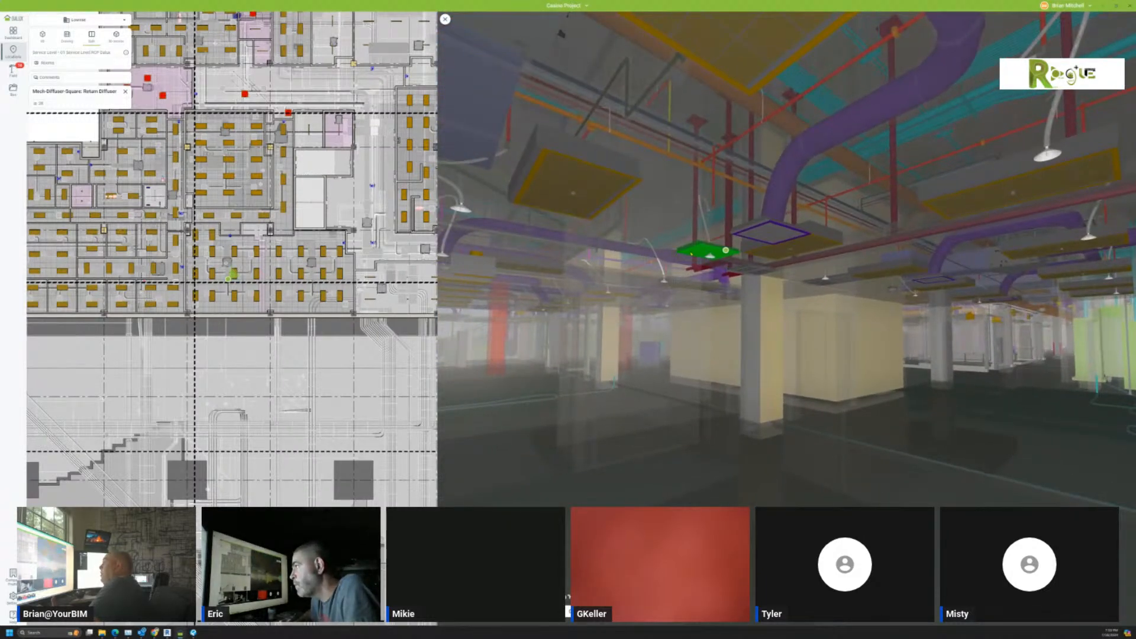
{"action": "left_click", "coordinate": [689, 251]}
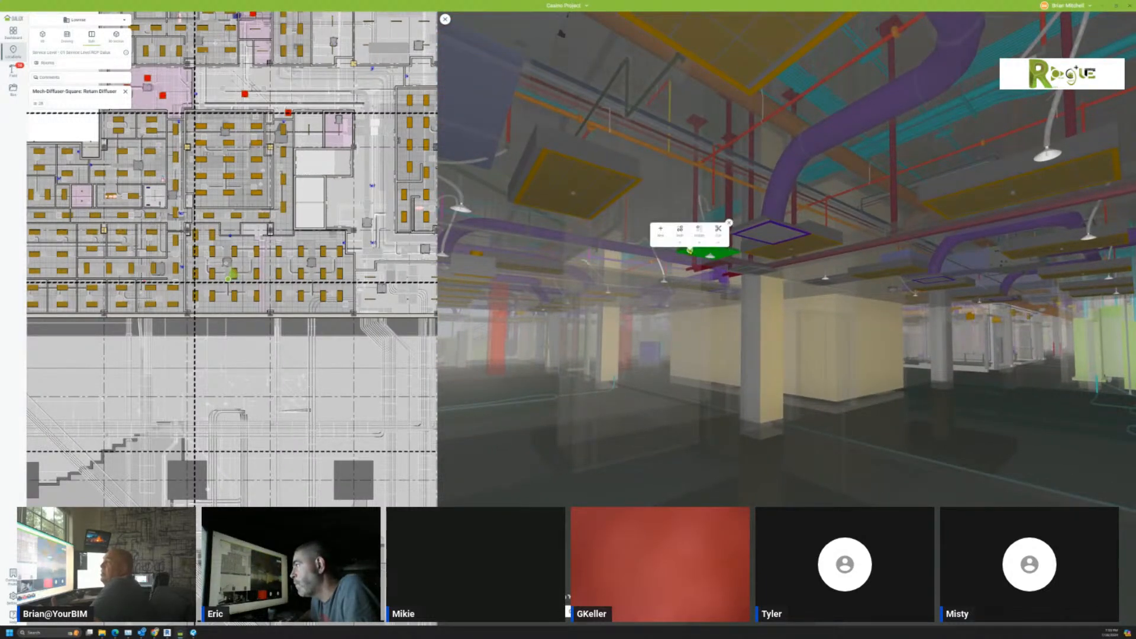
{"action": "left_click", "coordinate": [660, 240]}
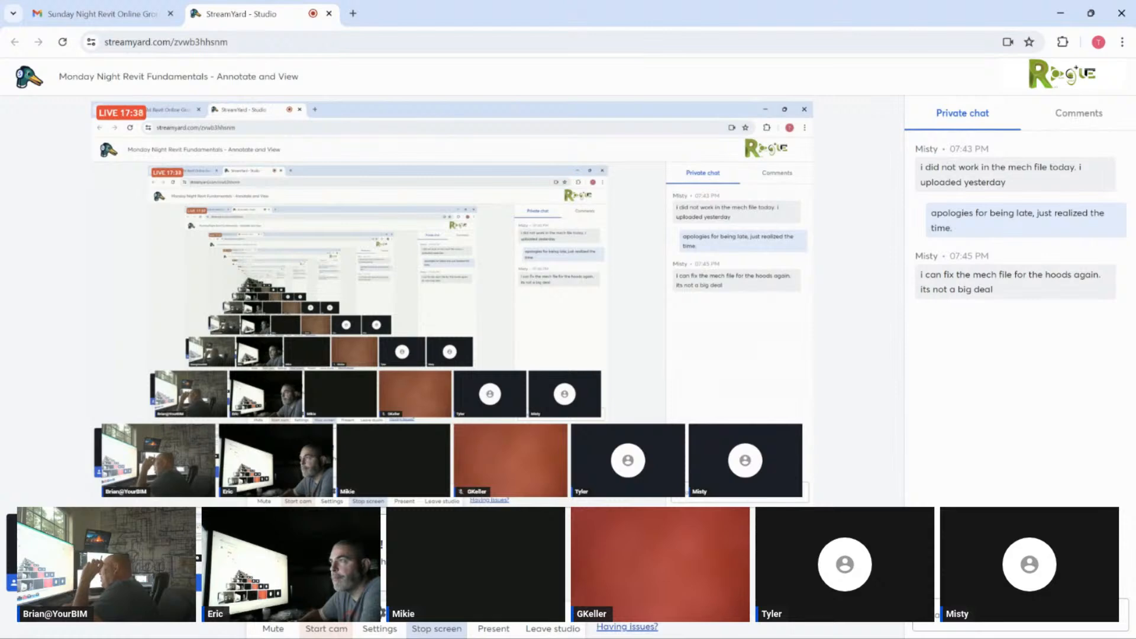
Switch to Revit, open the recent model Project1 and display its default 3D view.
{"action": "left_click", "coordinate": [690, 629]}
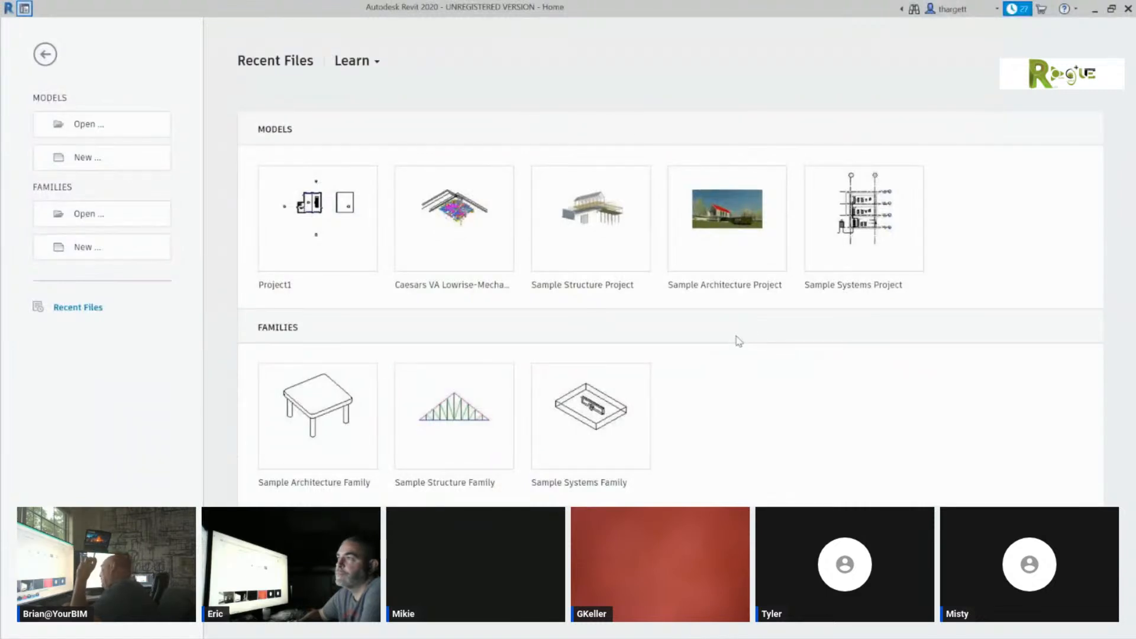
{"action": "left_click", "coordinate": [353, 237]}
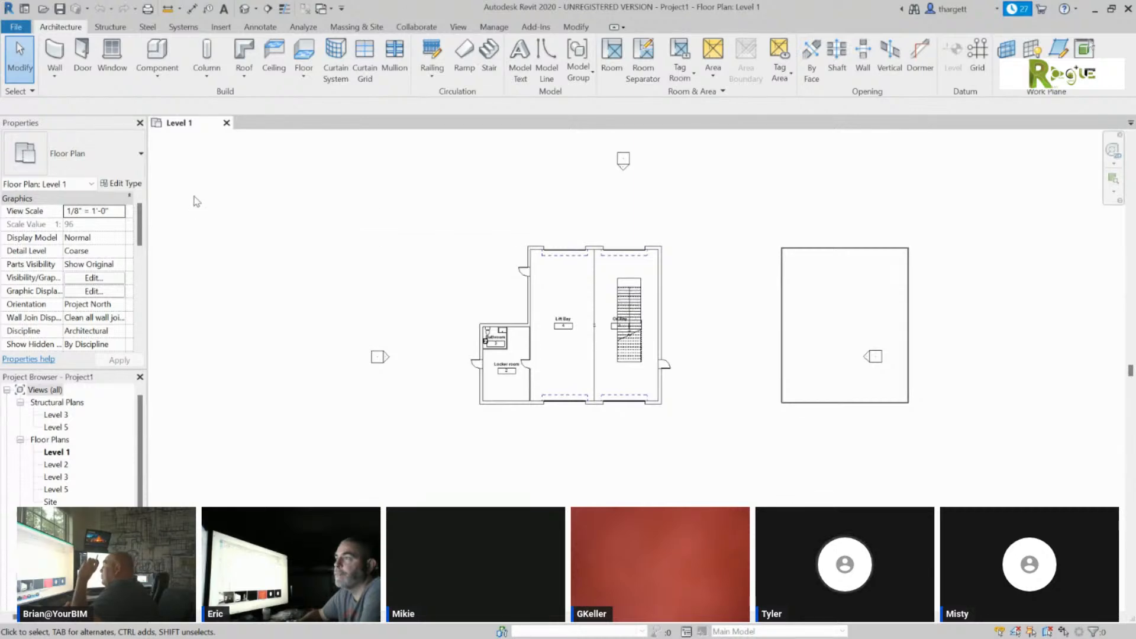
{"action": "left_click", "coordinate": [649, 296]}
{"action": "left_click", "coordinate": [693, 213]}
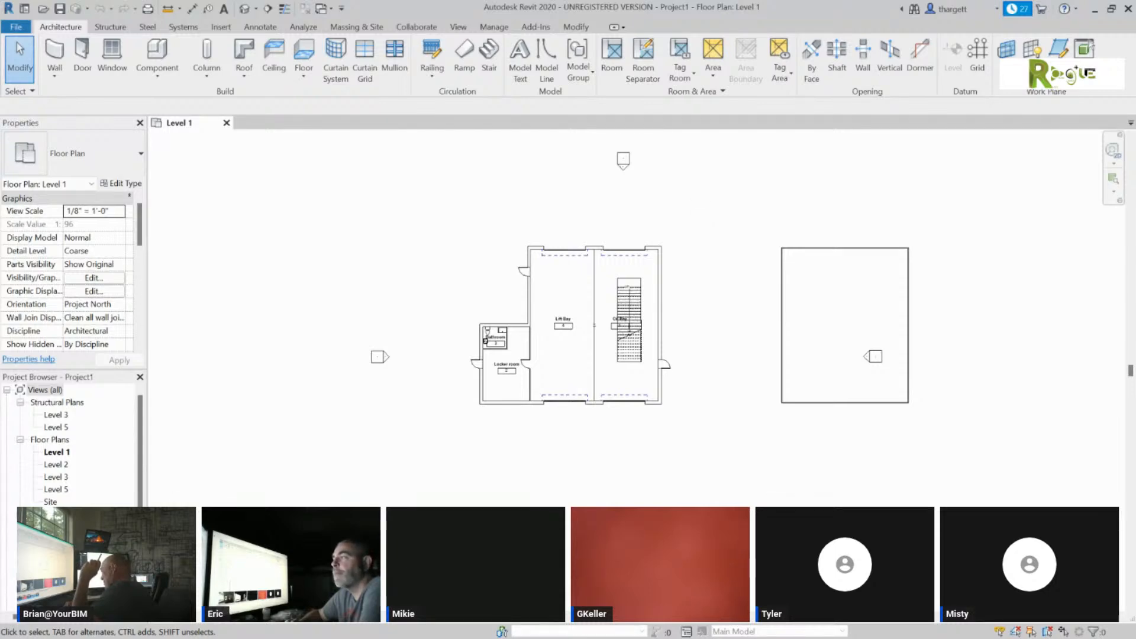
{"action": "double_click", "coordinate": [51, 589]}
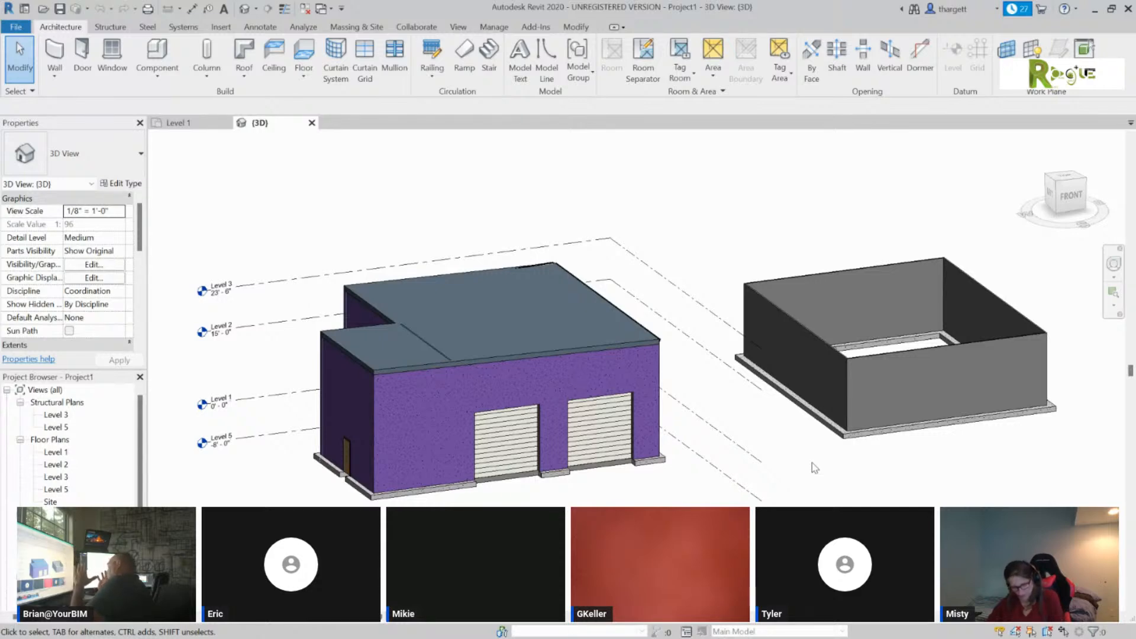
View the purple building from the front and from a lower corner, and inspect the cast-in-place stair beneath its floor.
{"action": "left_click", "coordinate": [1069, 195]}
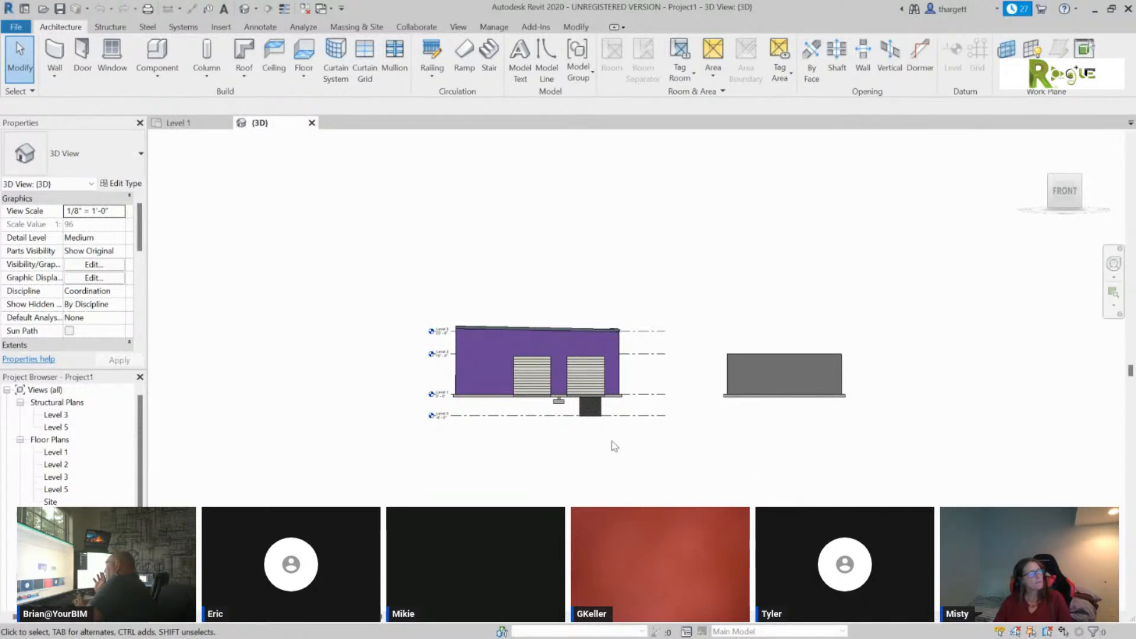
{"action": "scroll", "coordinate": [660, 462], "scroll_direction": "up", "scroll_amount": 4}
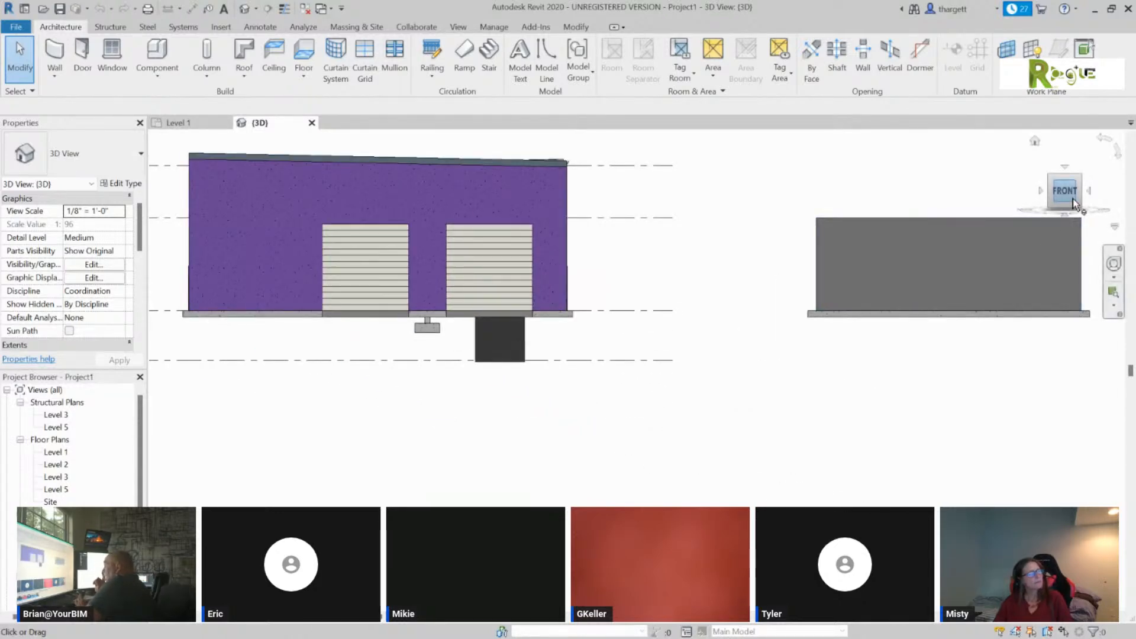
{"action": "left_click", "coordinate": [1077, 201]}
{"action": "left_click", "coordinate": [1052, 208]}
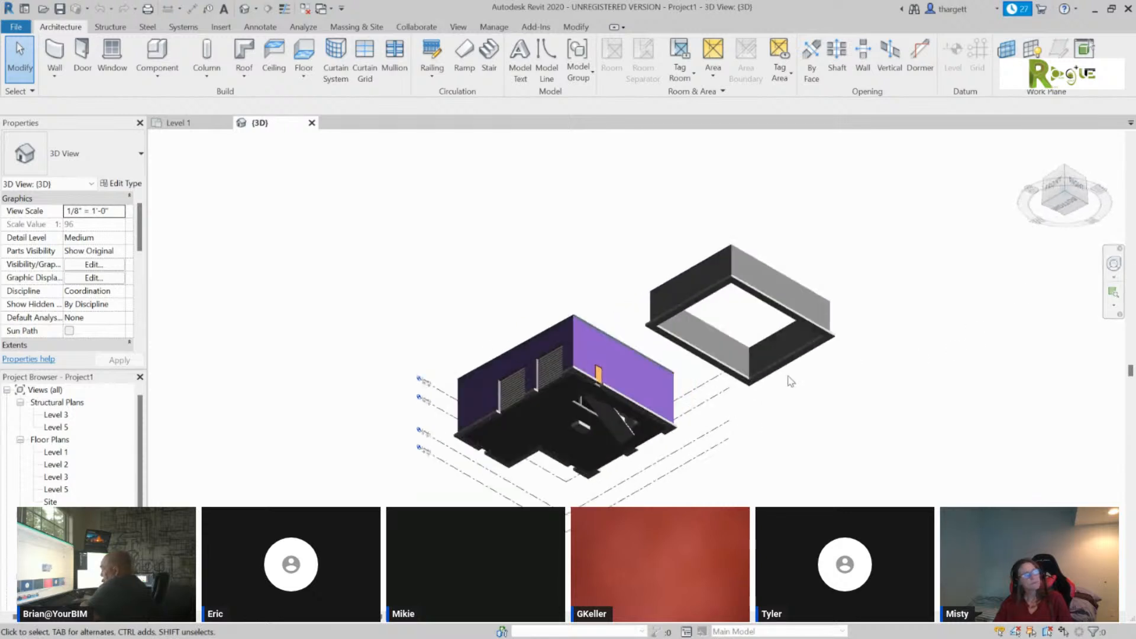
{"action": "scroll", "coordinate": [629, 432], "scroll_direction": "up", "scroll_amount": 2}
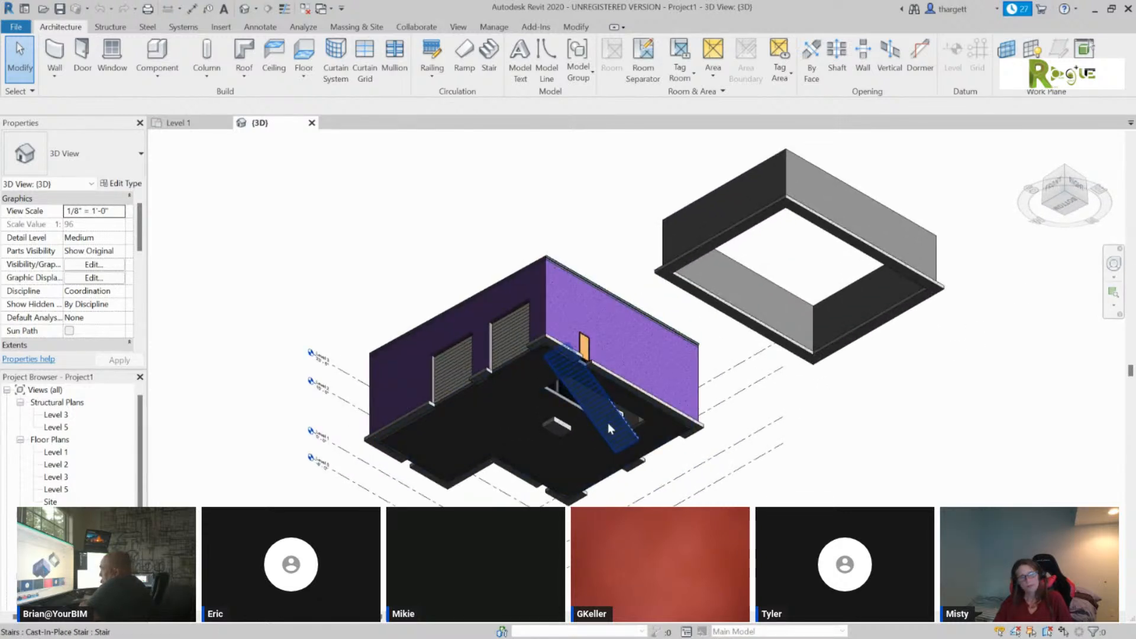
{"action": "left_click", "coordinate": [611, 429]}
{"action": "left_click", "coordinate": [867, 471]}
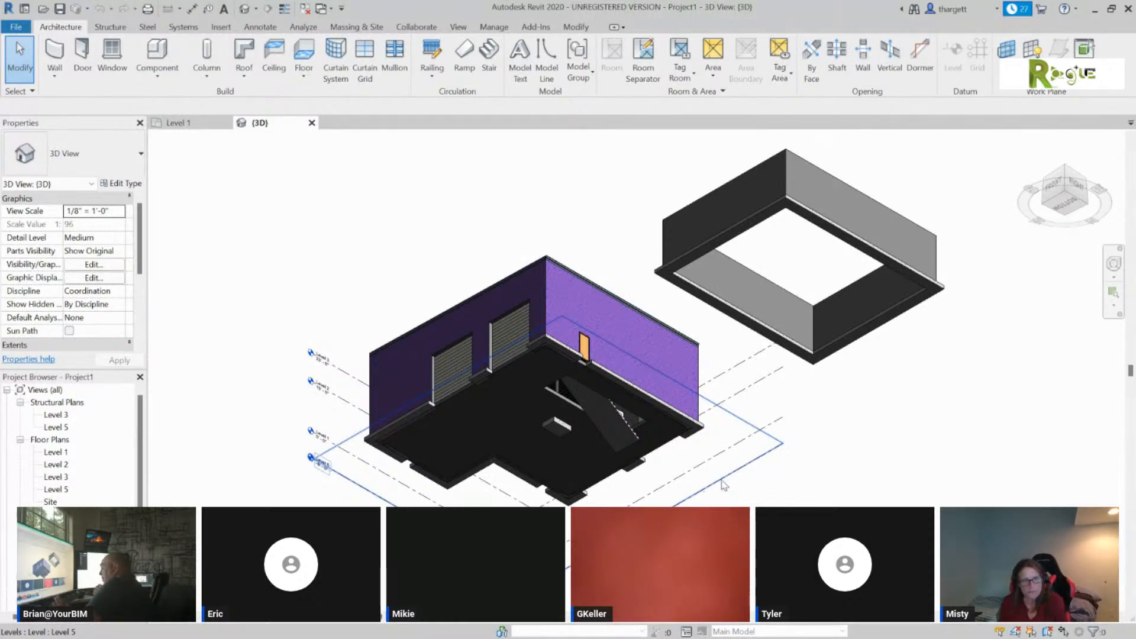
Try changing the purple exterior wall with the orange door to the type Exterior - CMU Insulated, and undo it.
{"action": "scroll", "coordinate": [623, 315], "scroll_direction": "up", "scroll_amount": 5}
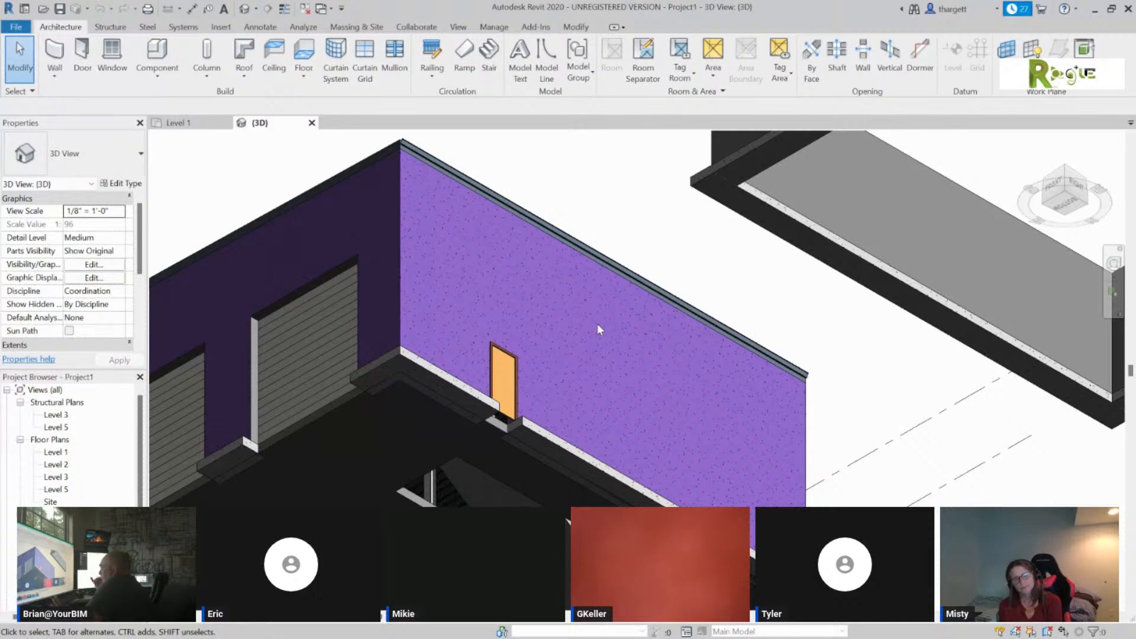
{"action": "left_click", "coordinate": [401, 264]}
{"action": "left_click", "coordinate": [123, 155]}
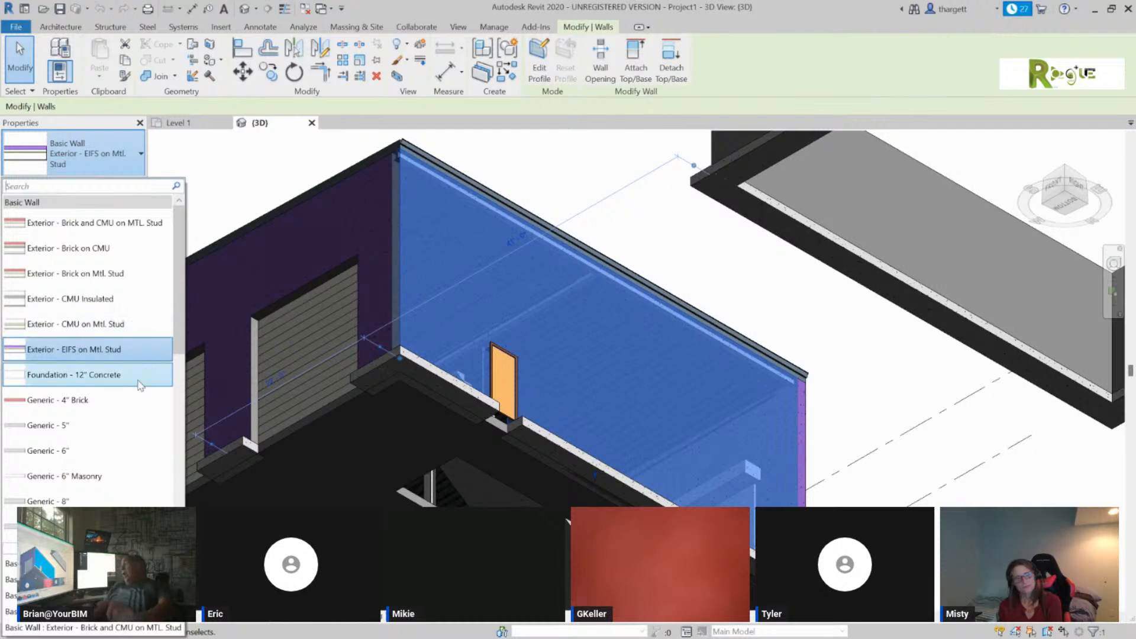
{"action": "scroll", "coordinate": [140, 388], "scroll_direction": "down", "scroll_amount": 3}
{"action": "scroll", "coordinate": [139, 392], "scroll_direction": "down", "scroll_amount": 4}
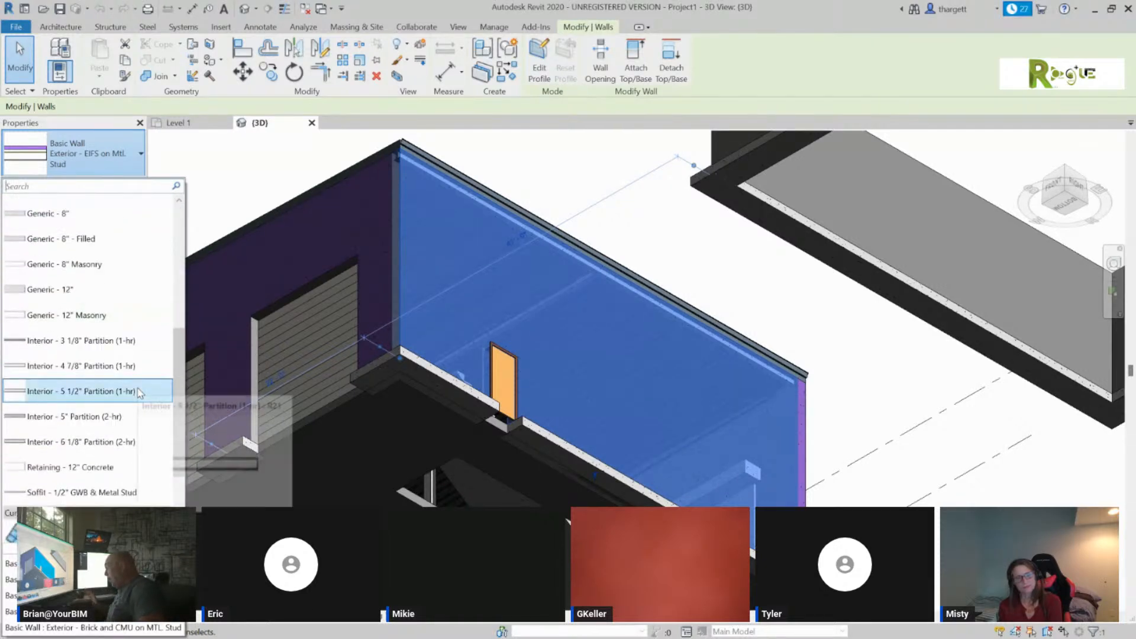
{"action": "scroll", "coordinate": [136, 408], "scroll_direction": "up", "scroll_amount": 7}
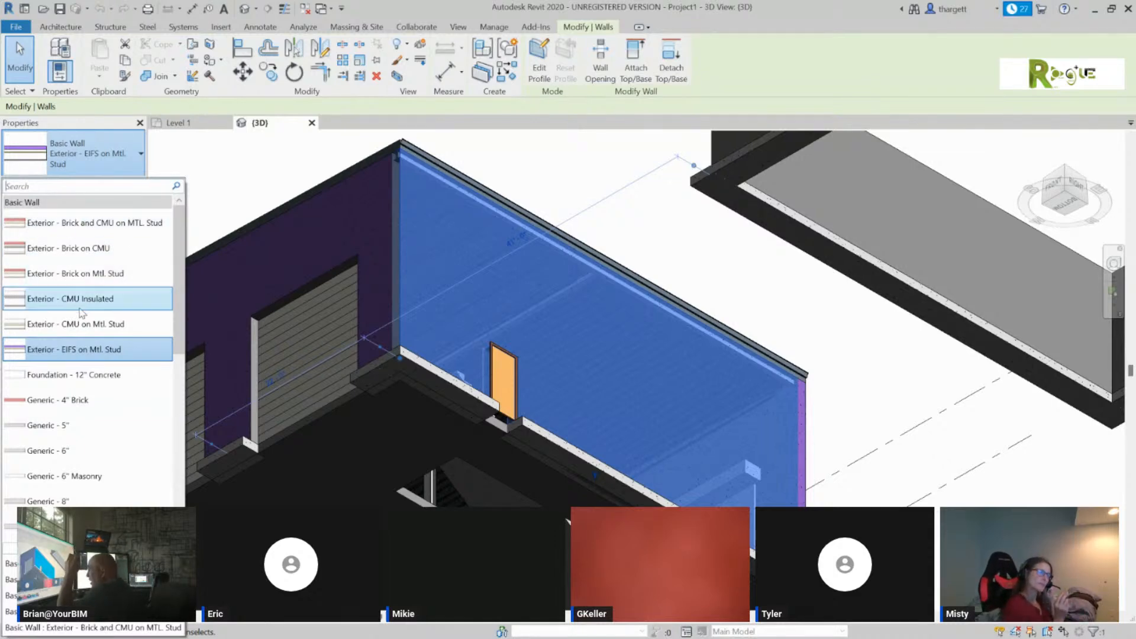
{"action": "left_click", "coordinate": [97, 298]}
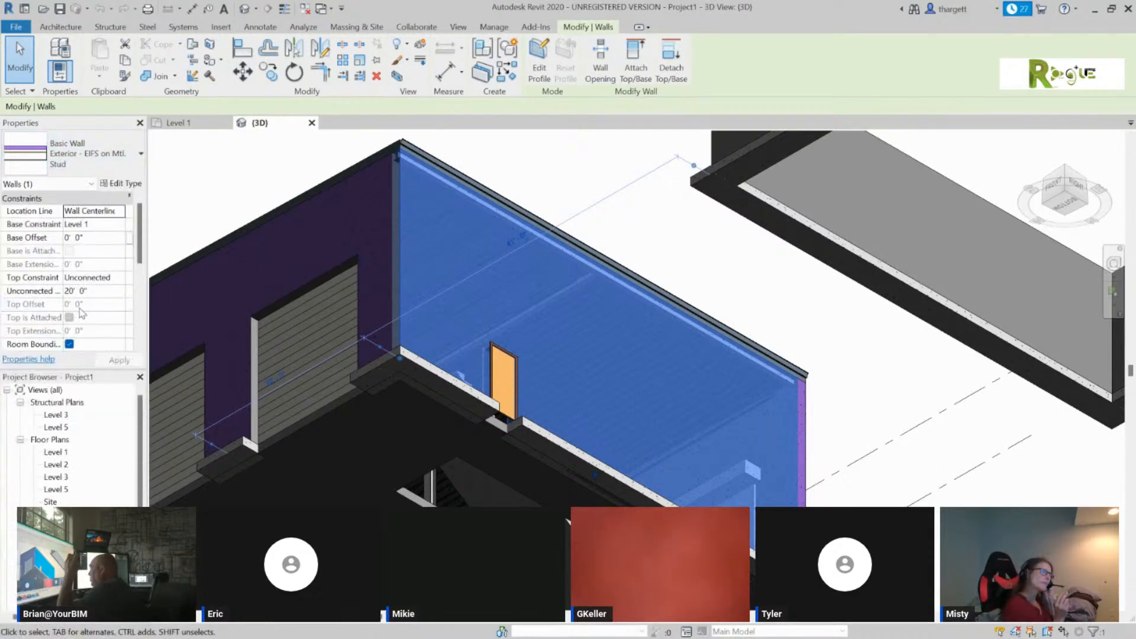
{"action": "left_click", "coordinate": [864, 362]}
{"action": "left_click", "coordinate": [455, 293]}
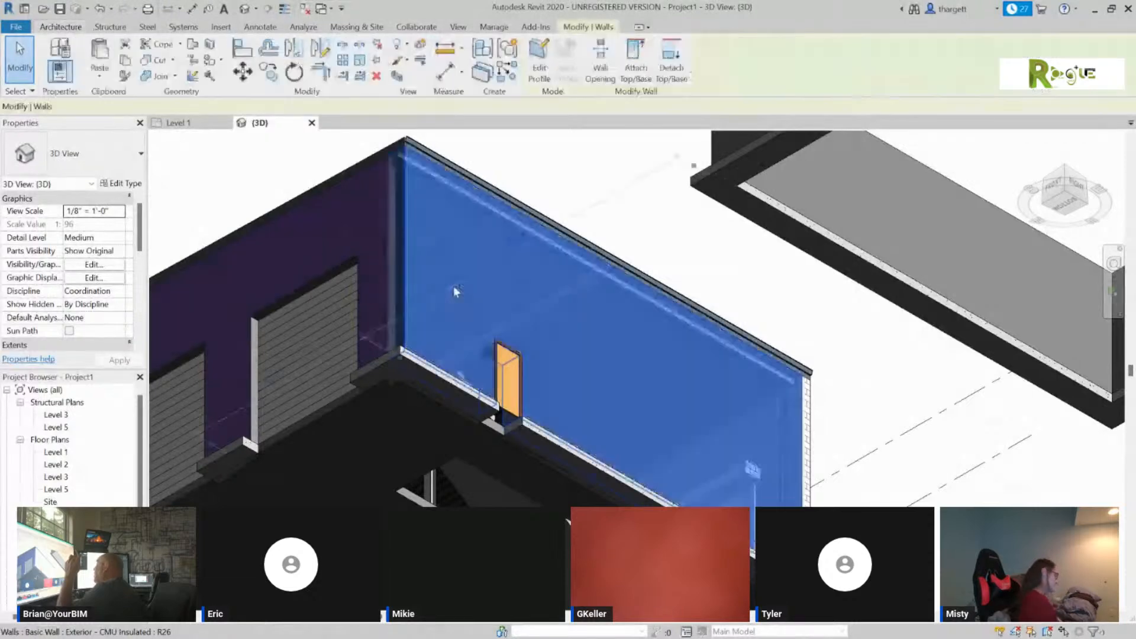
{"action": "key", "text": "Escape"}
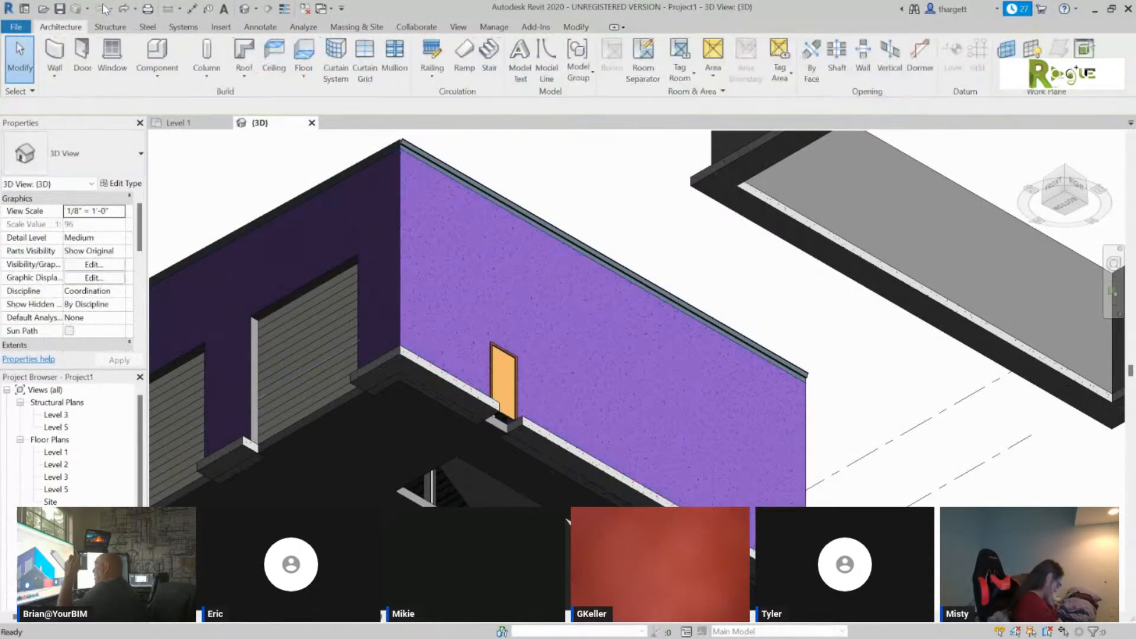
Select the whole chain of connected purple exterior walls, browse the available wall types, and clear the selection.
{"action": "key", "text": "Tab"}
{"action": "left_click", "coordinate": [401, 202]}
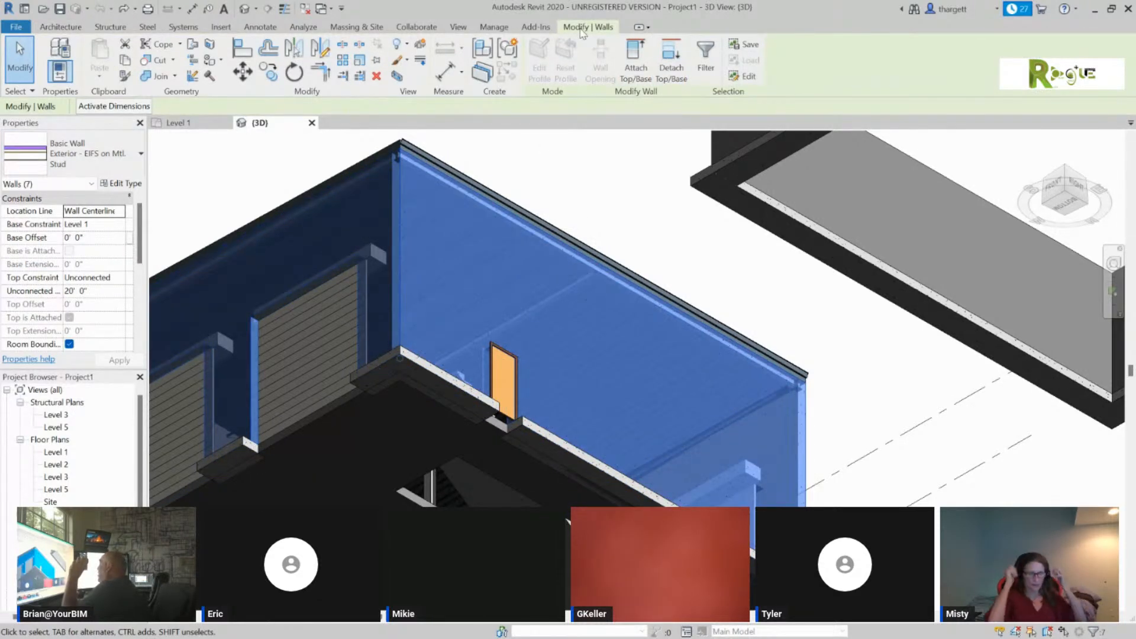
{"action": "left_click", "coordinate": [115, 157]}
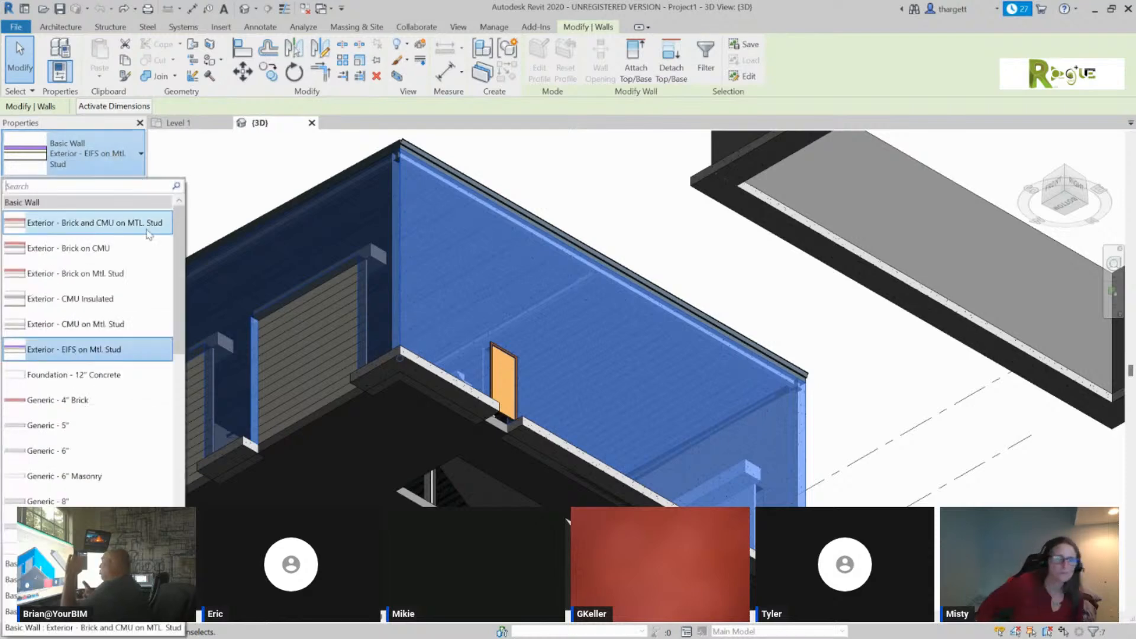
{"action": "scroll", "coordinate": [114, 286], "scroll_direction": "down", "scroll_amount": 3}
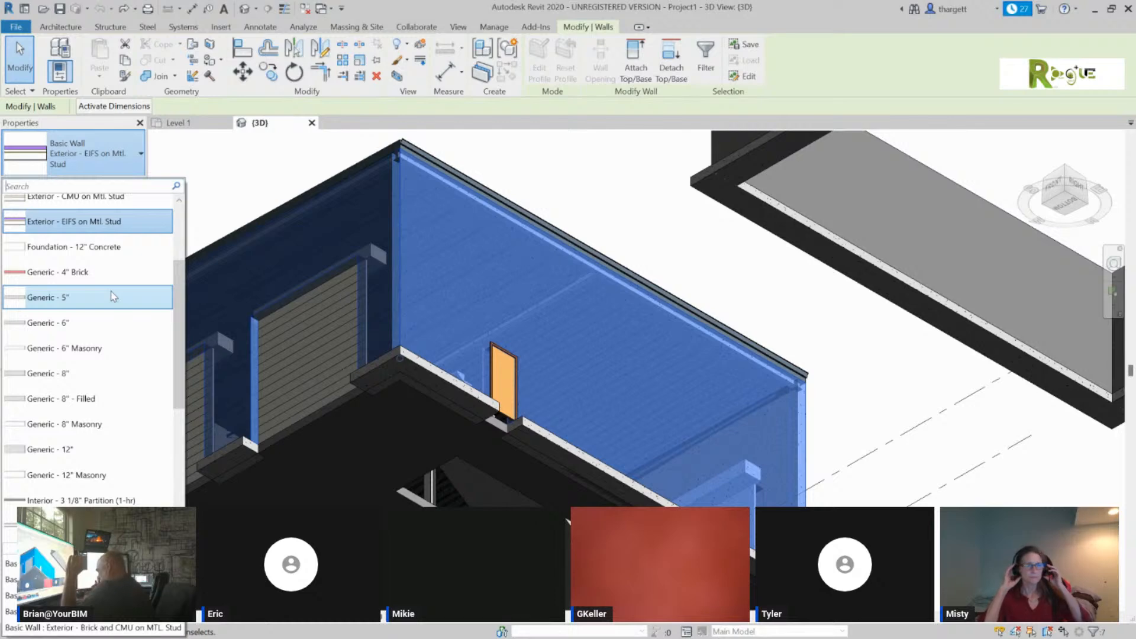
{"action": "key", "text": "Escape"}
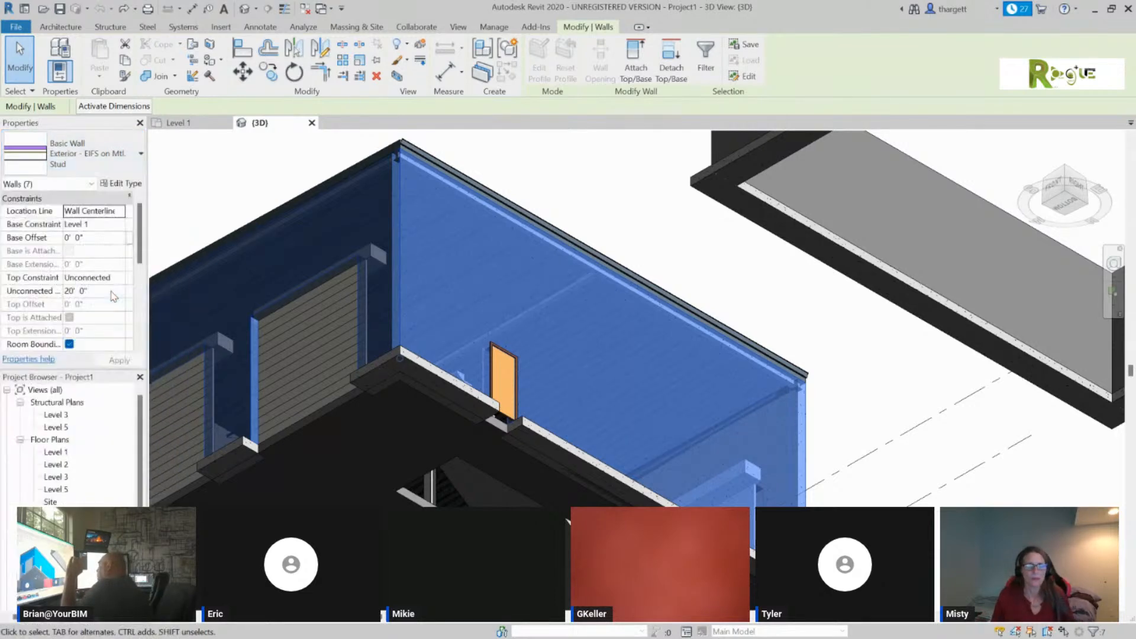
{"action": "left_click", "coordinate": [567, 153]}
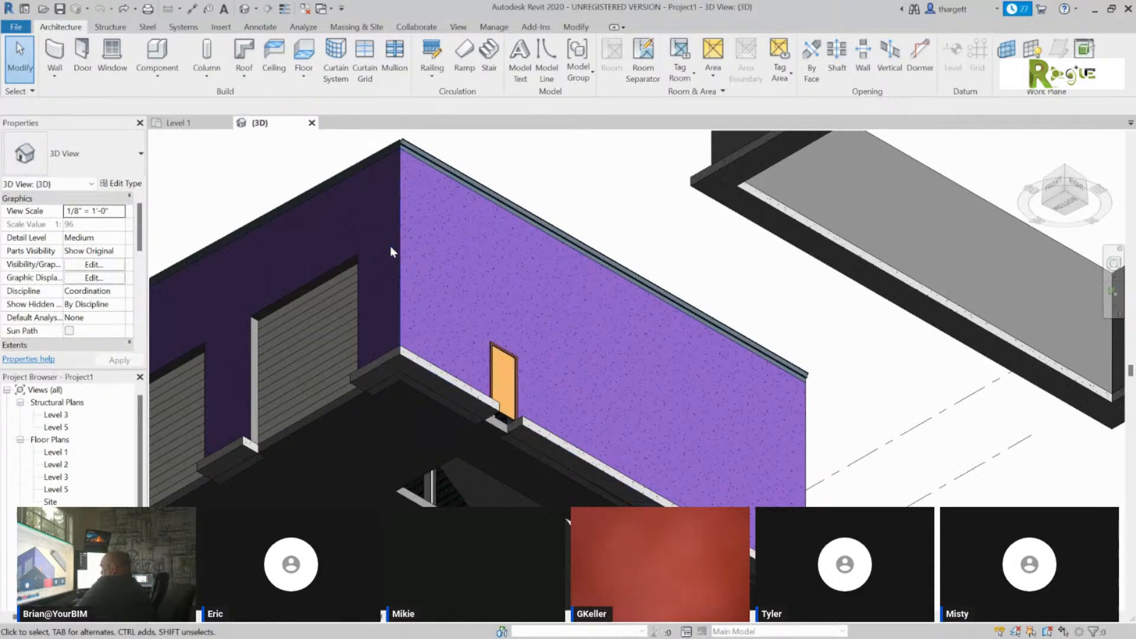
Open the layer structure of the Exterior - EIFS on Mtl. Stud type from the purple wall with the orange door.
{"action": "key", "text": "Tab"}
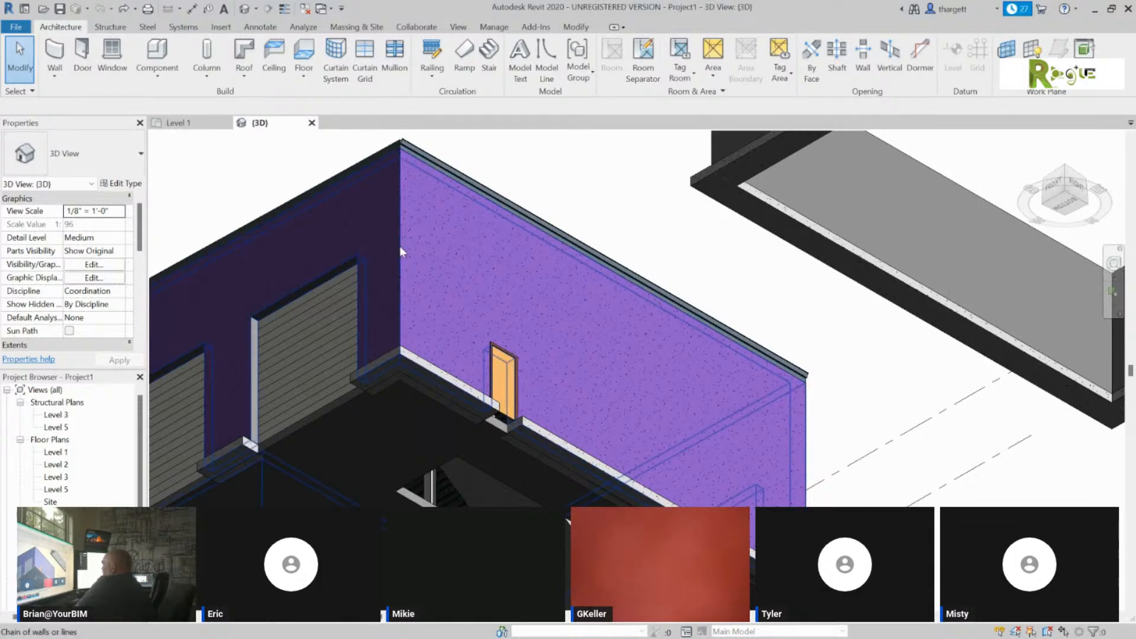
{"action": "left_click", "coordinate": [396, 253]}
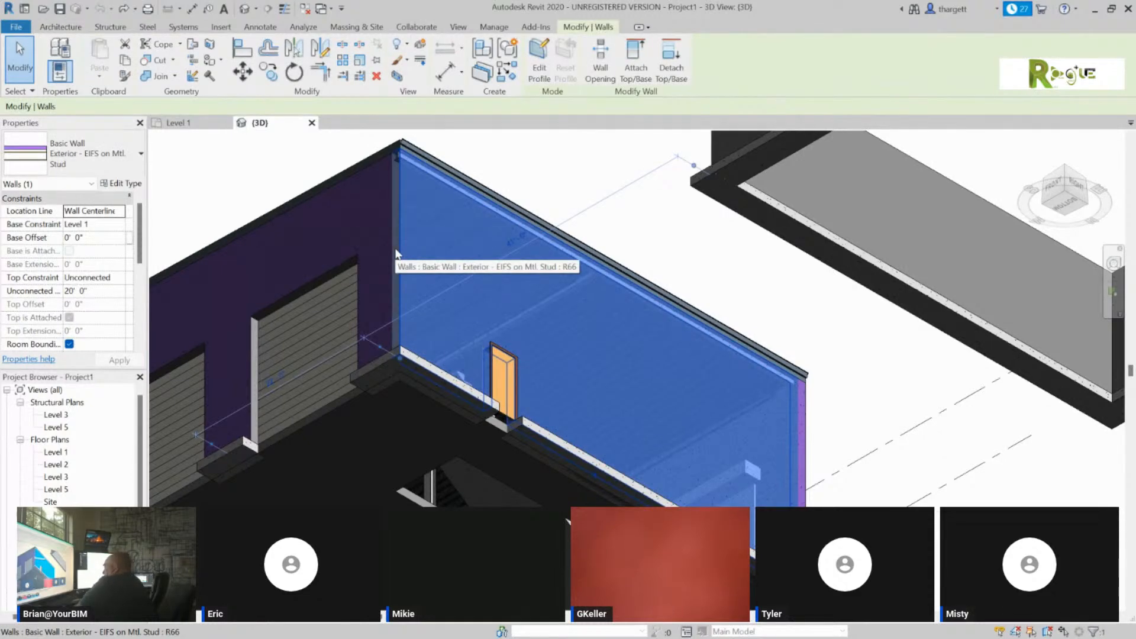
{"action": "left_click", "coordinate": [121, 184]}
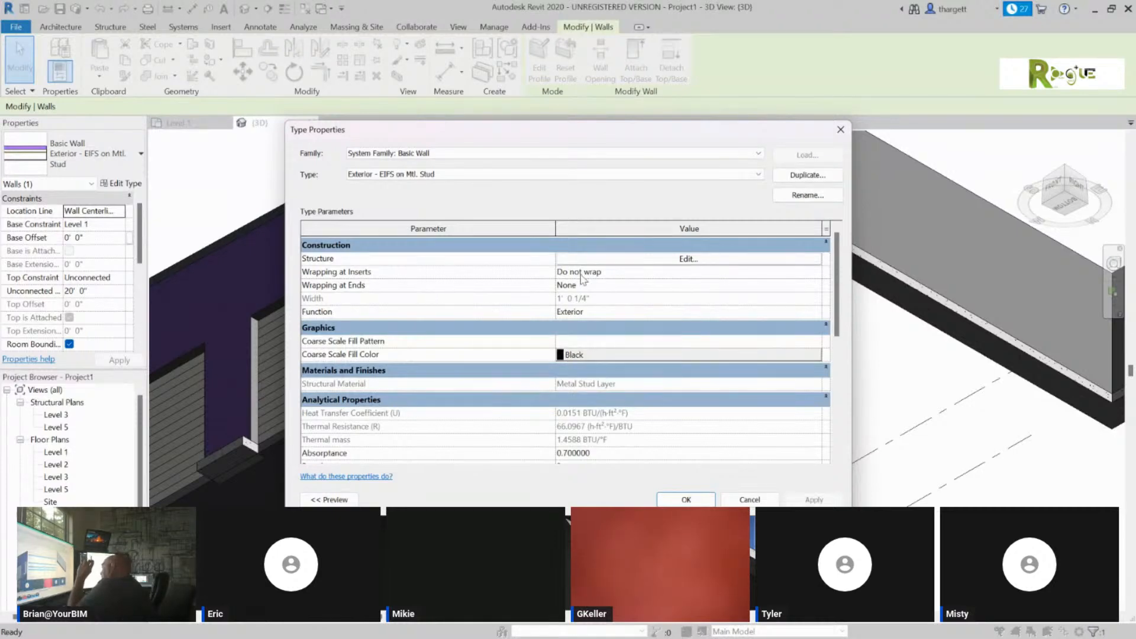
{"action": "left_click", "coordinate": [684, 260]}
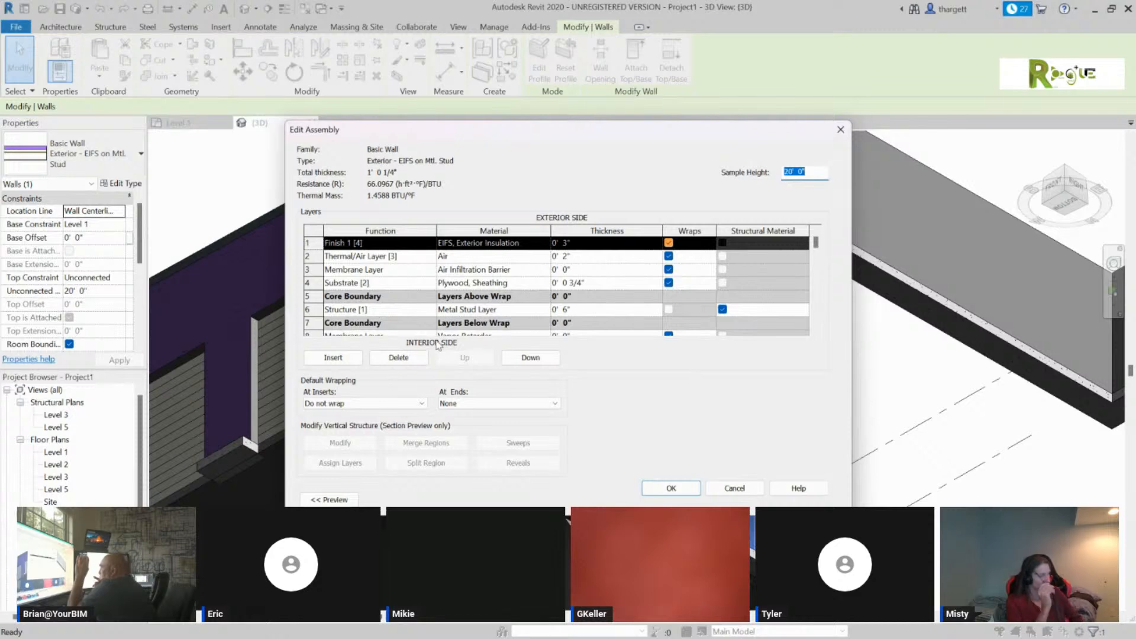
Review the layers of the Exterior - EIFS on Mtl. Stud assembly and the function options available for its outermost finish layer.
{"action": "scroll", "coordinate": [609, 278], "scroll_direction": "down", "scroll_amount": 2}
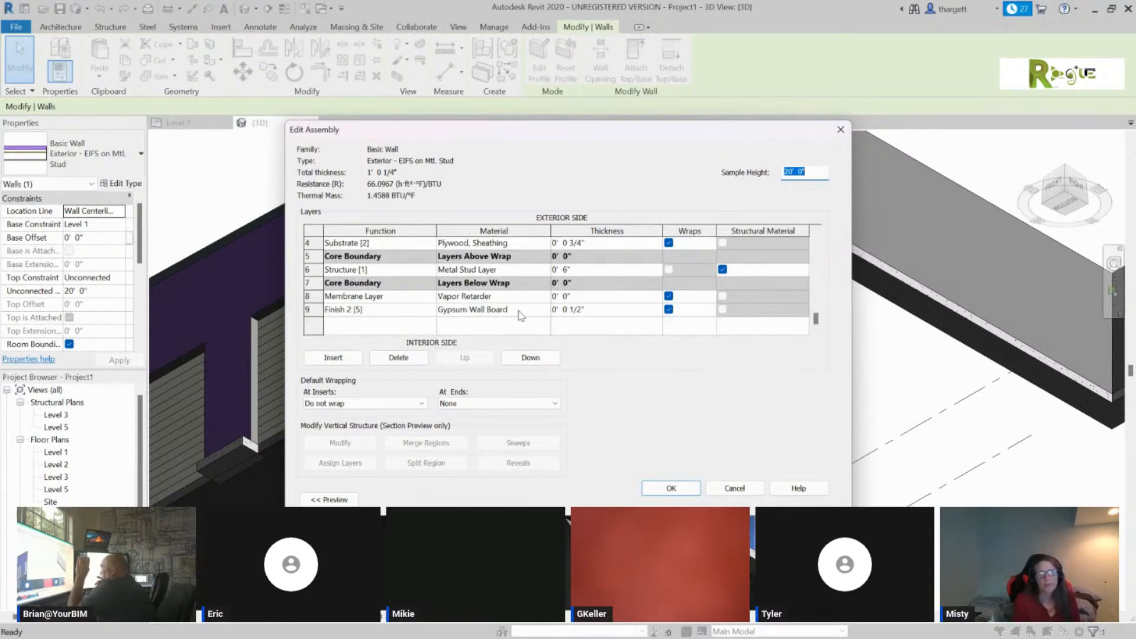
{"action": "scroll", "coordinate": [521, 314], "scroll_direction": "up", "scroll_amount": 2}
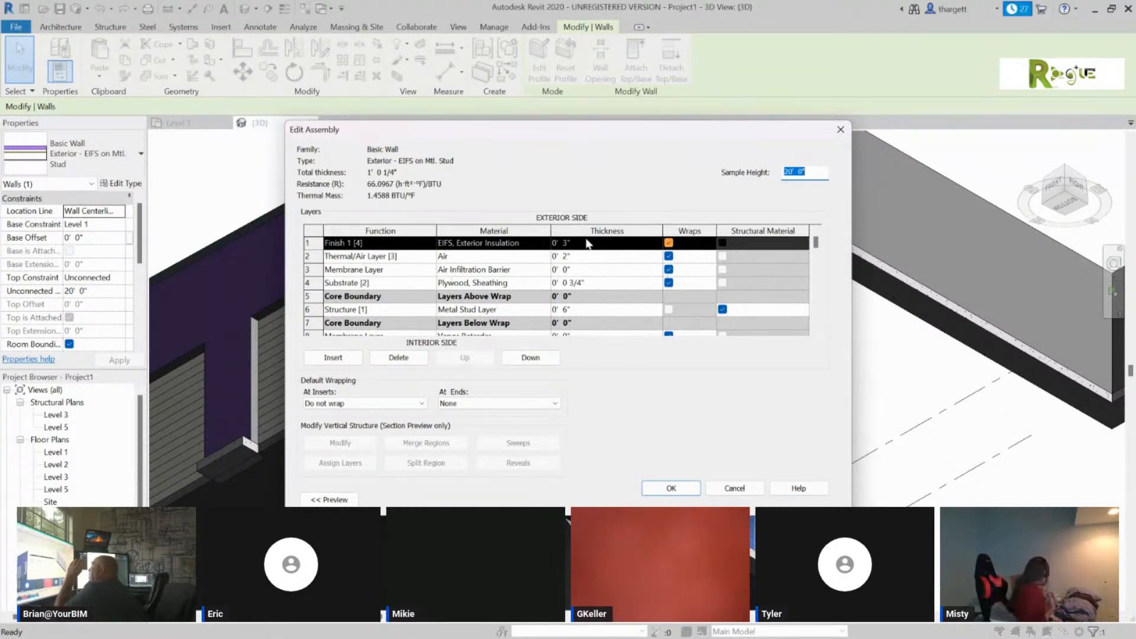
{"action": "left_click", "coordinate": [365, 242]}
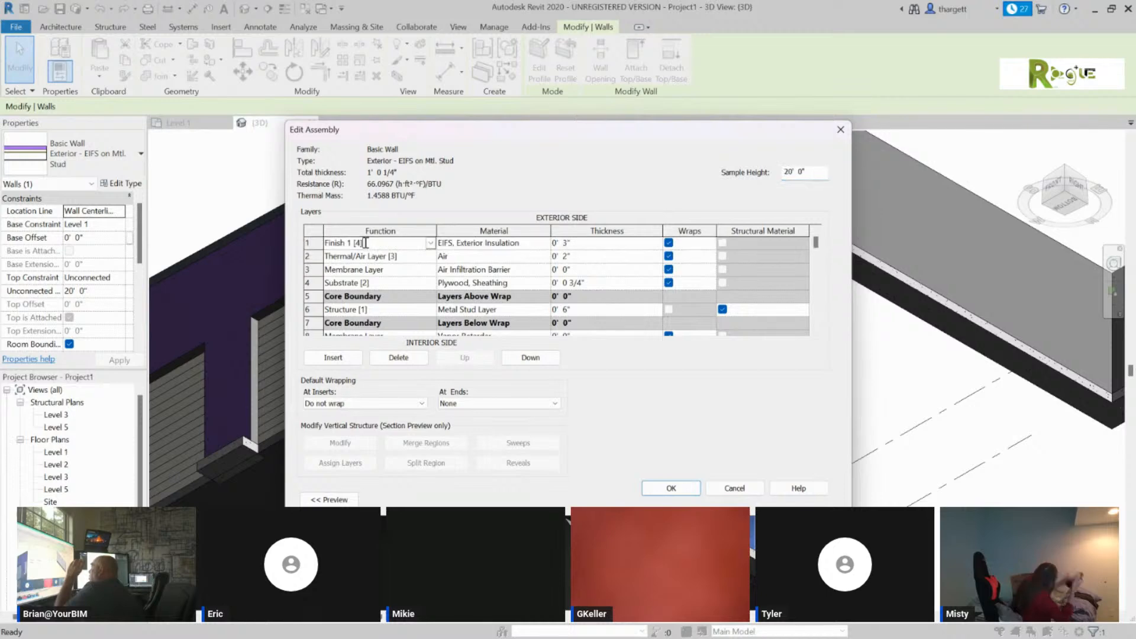
{"action": "left_click", "coordinate": [430, 242]}
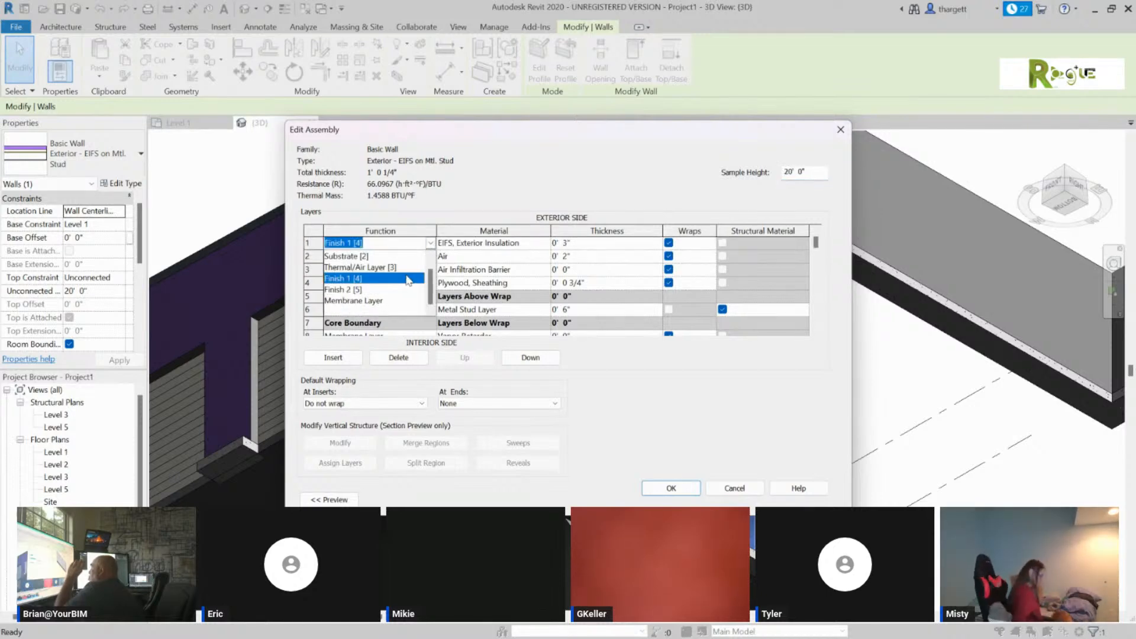
{"action": "scroll", "coordinate": [401, 285], "scroll_direction": "up", "scroll_amount": 1}
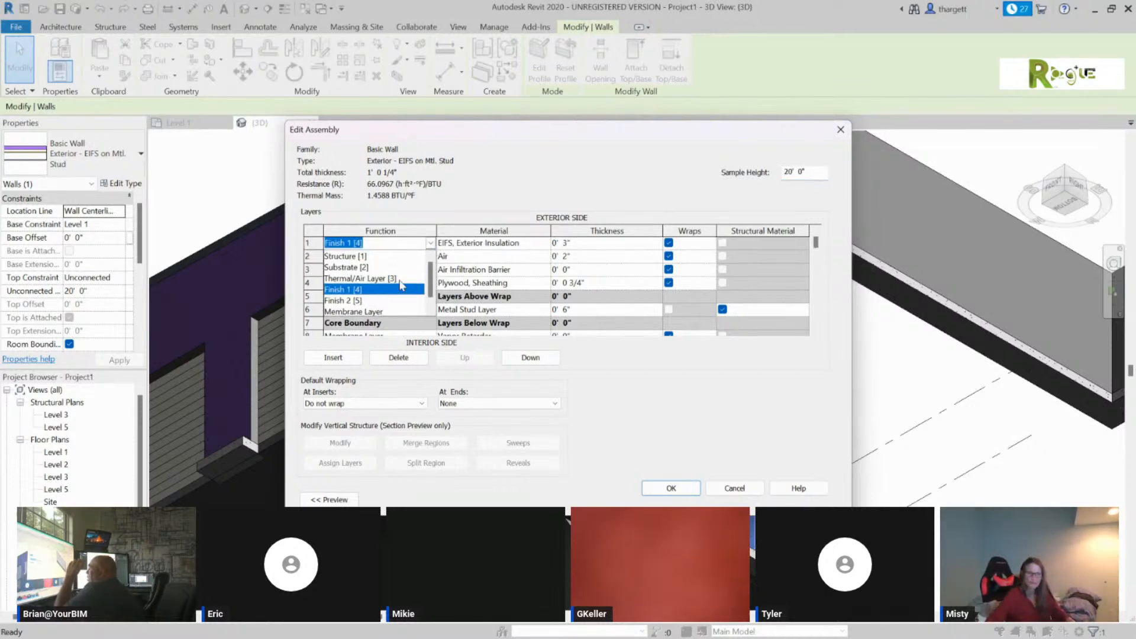
{"action": "scroll", "coordinate": [392, 311], "scroll_direction": "down", "scroll_amount": 1}
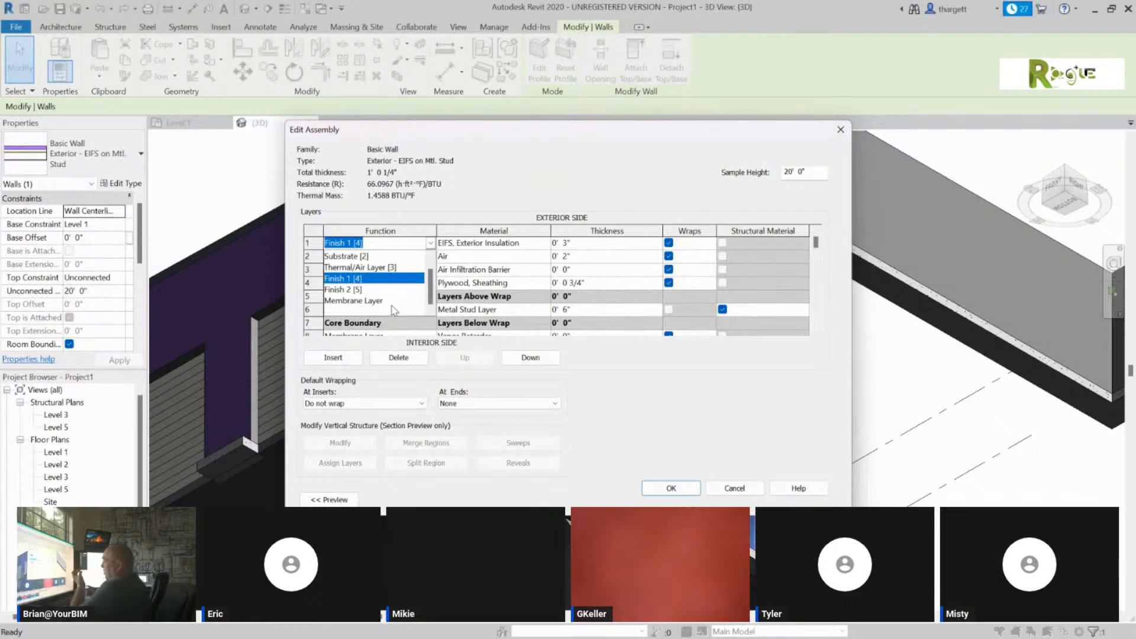
{"action": "scroll", "coordinate": [387, 301], "scroll_direction": "up", "scroll_amount": 1}
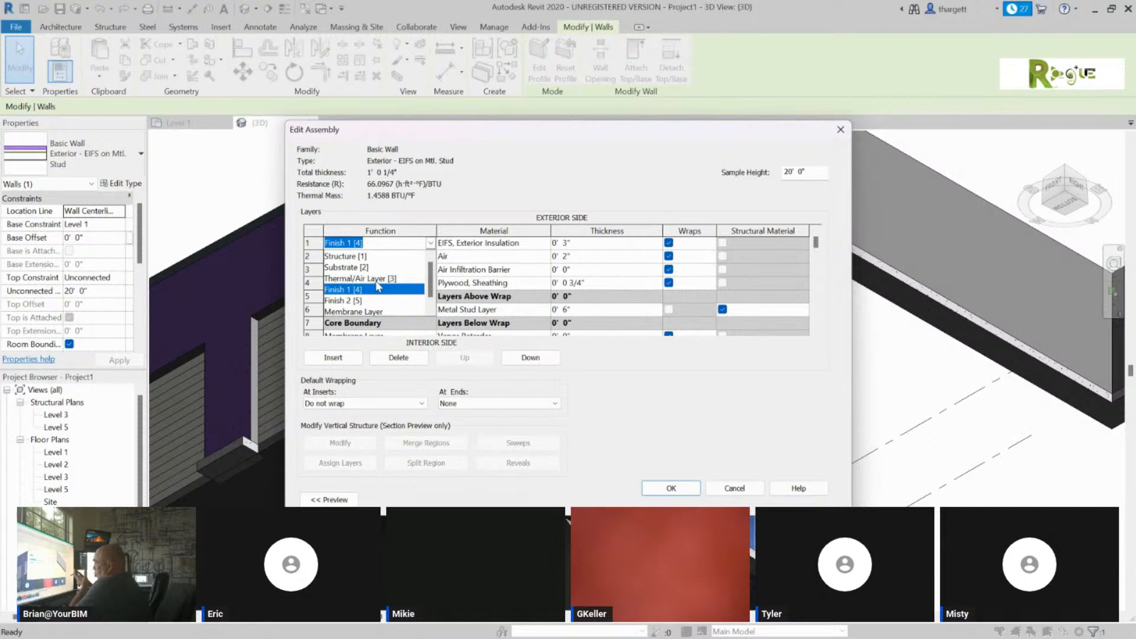
{"action": "scroll", "coordinate": [376, 284], "scroll_direction": "down", "scroll_amount": 1}
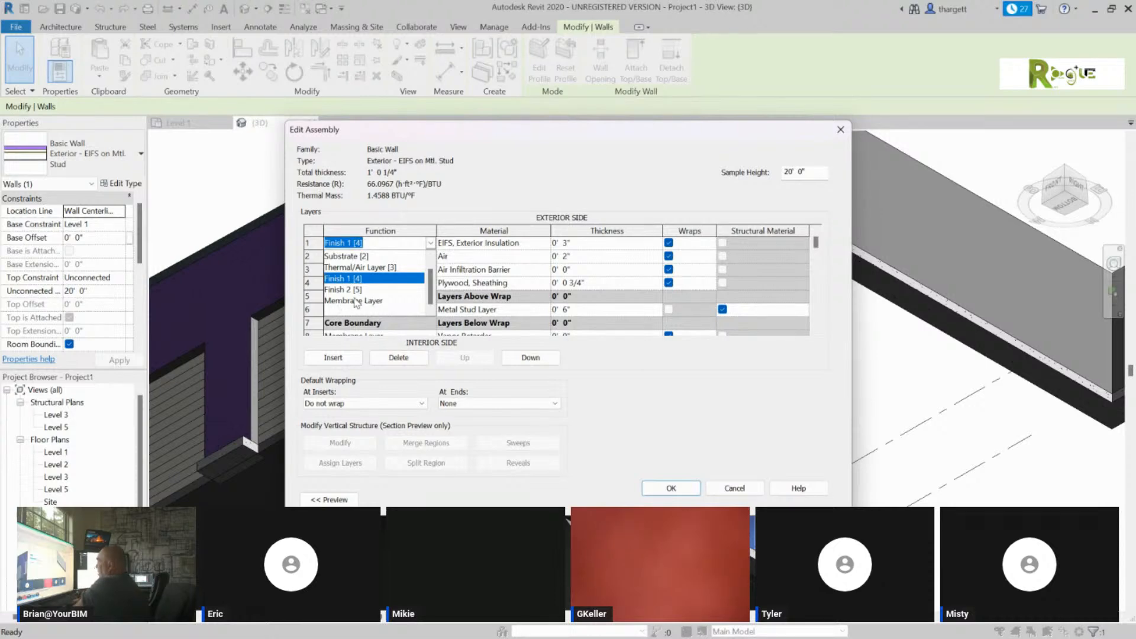
{"action": "scroll", "coordinate": [356, 303], "scroll_direction": "up", "scroll_amount": 1}
{"action": "scroll", "coordinate": [357, 288], "scroll_direction": "down", "scroll_amount": 1}
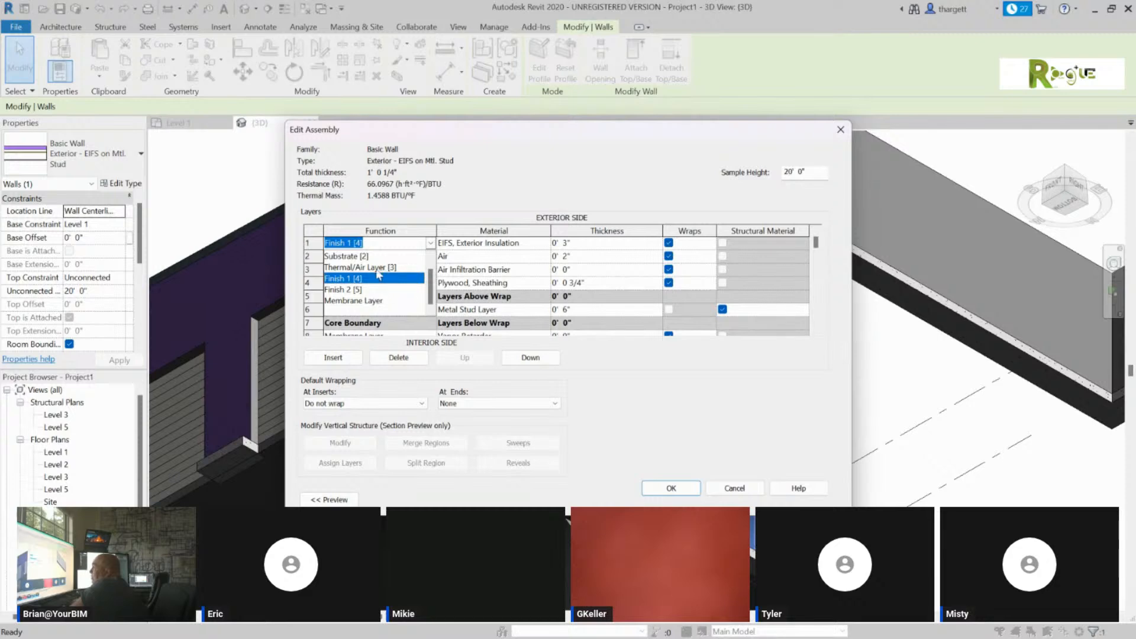
{"action": "scroll", "coordinate": [386, 285], "scroll_direction": "up", "scroll_amount": 1}
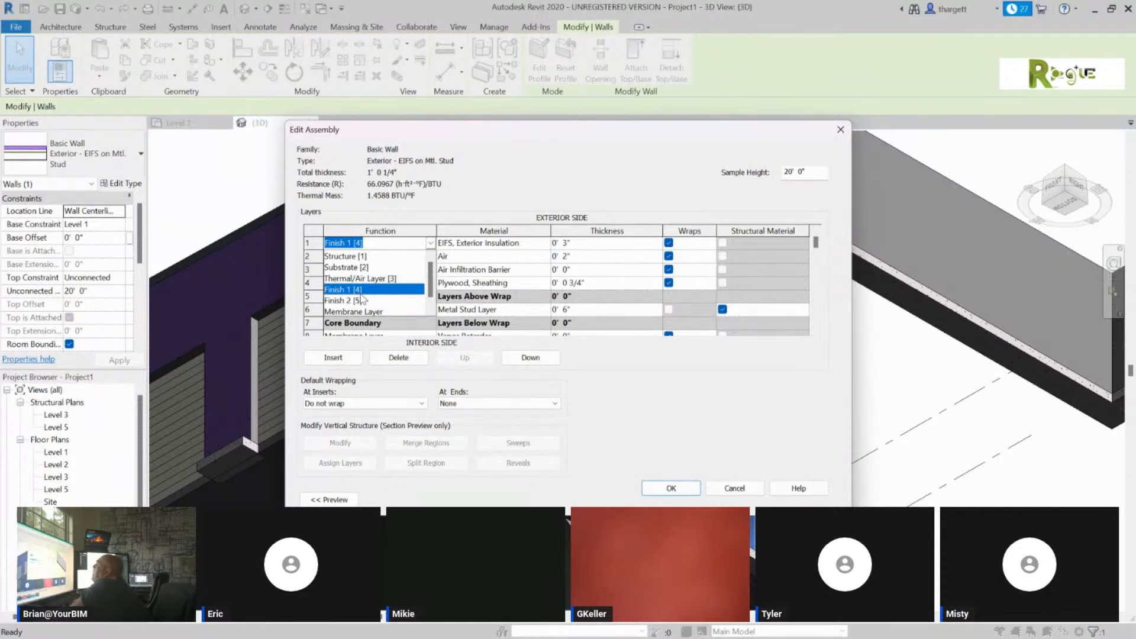
{"action": "scroll", "coordinate": [365, 294], "scroll_direction": "down", "scroll_amount": 1}
{"action": "scroll", "coordinate": [373, 294], "scroll_direction": "up", "scroll_amount": 1}
{"action": "scroll", "coordinate": [369, 285], "scroll_direction": "down", "scroll_amount": 1}
{"action": "scroll", "coordinate": [371, 290], "scroll_direction": "up", "scroll_amount": 1}
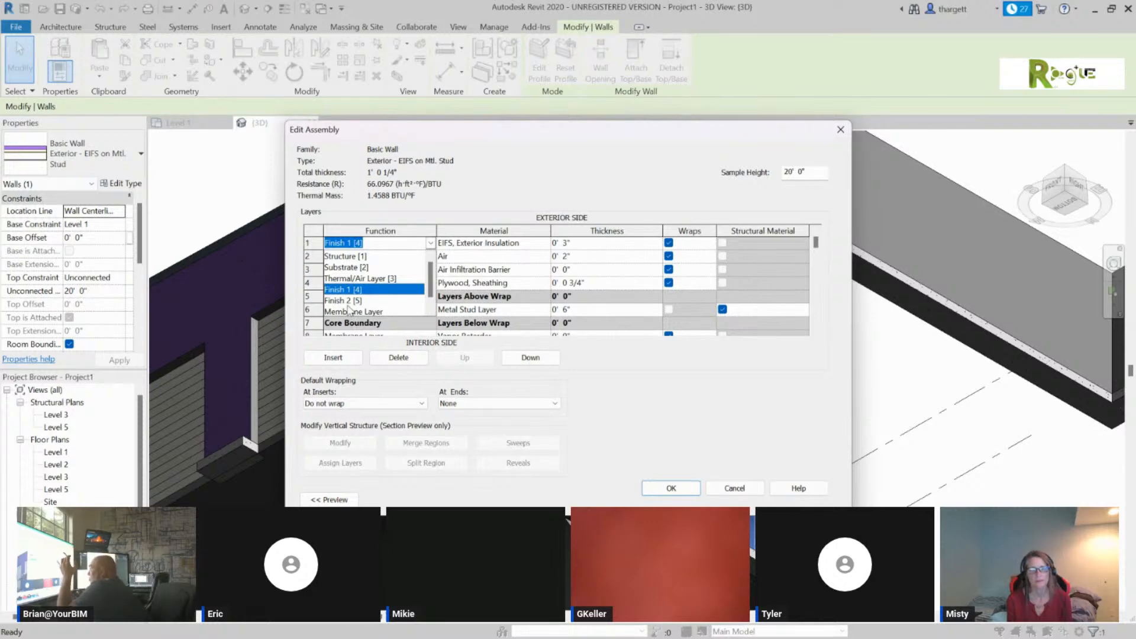
Open the material of the outermost Finish 1 layer, enlarge the material browser, and look through the project materials.
{"action": "left_click", "coordinate": [519, 247]}
{"action": "left_click", "coordinate": [543, 244]}
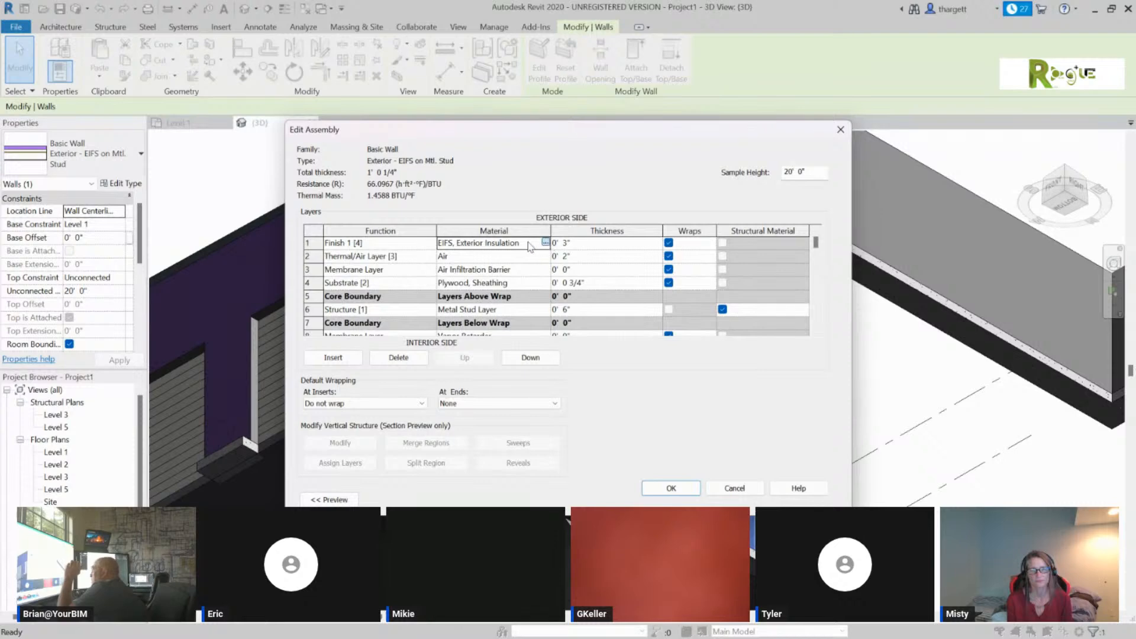
{"action": "left_click", "coordinate": [544, 243]}
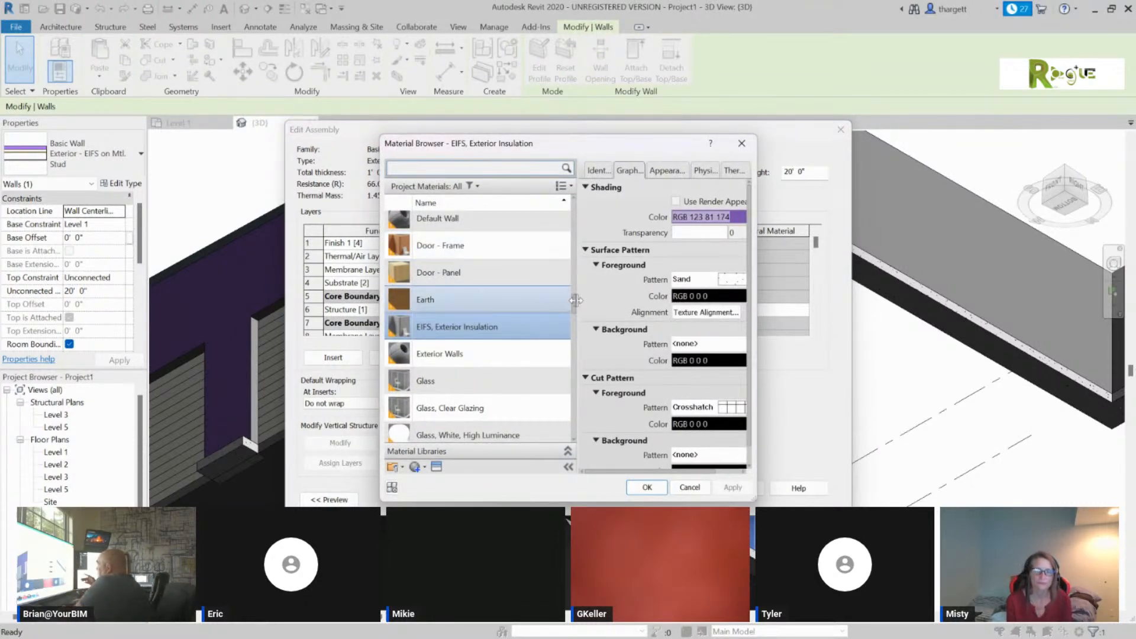
{"action": "left_click_drag", "start_coordinate": [575, 306], "coordinate": [576, 290]}
{"action": "mouse_move", "coordinate": [579, 204]}
{"action": "left_mouse_down"}
{"action": "mouse_move", "coordinate": [620, 204]}
{"action": "mouse_move", "coordinate": [597, 207]}
{"action": "left_mouse_up"}
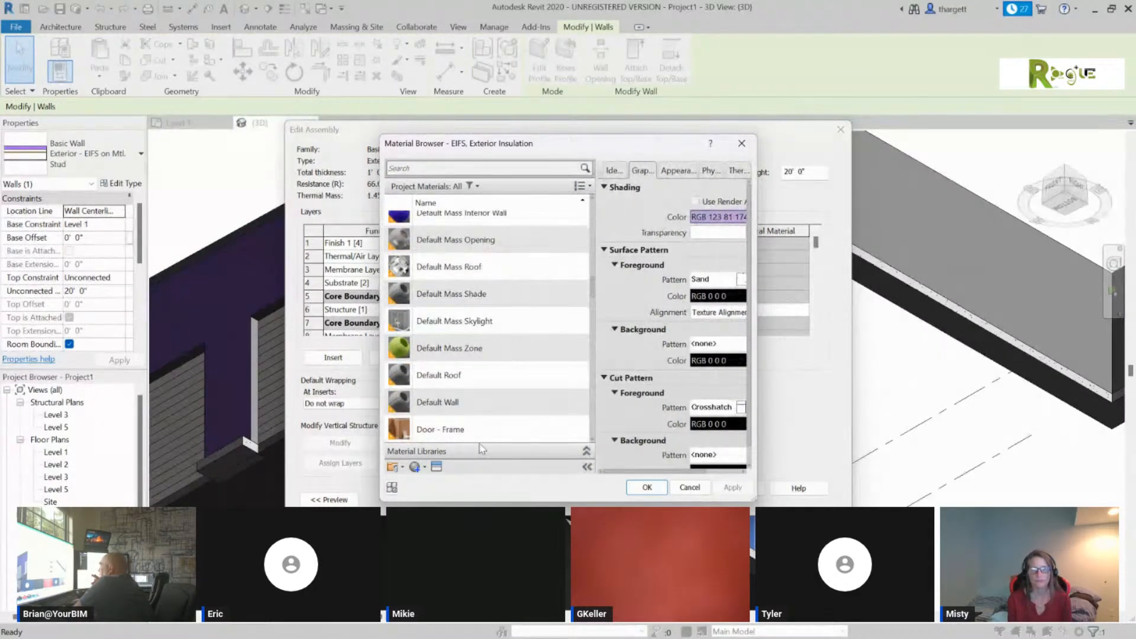
{"action": "scroll", "coordinate": [488, 254], "scroll_direction": "up", "scroll_amount": 1}
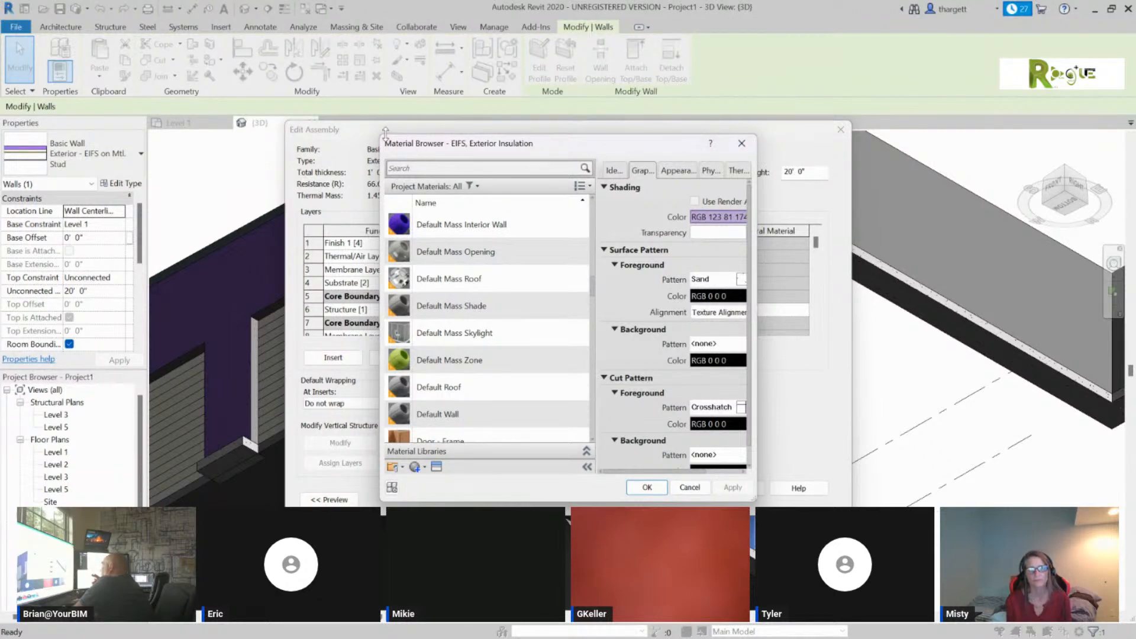
{"action": "left_click_drag", "start_coordinate": [378, 133], "coordinate": [35, 20]}
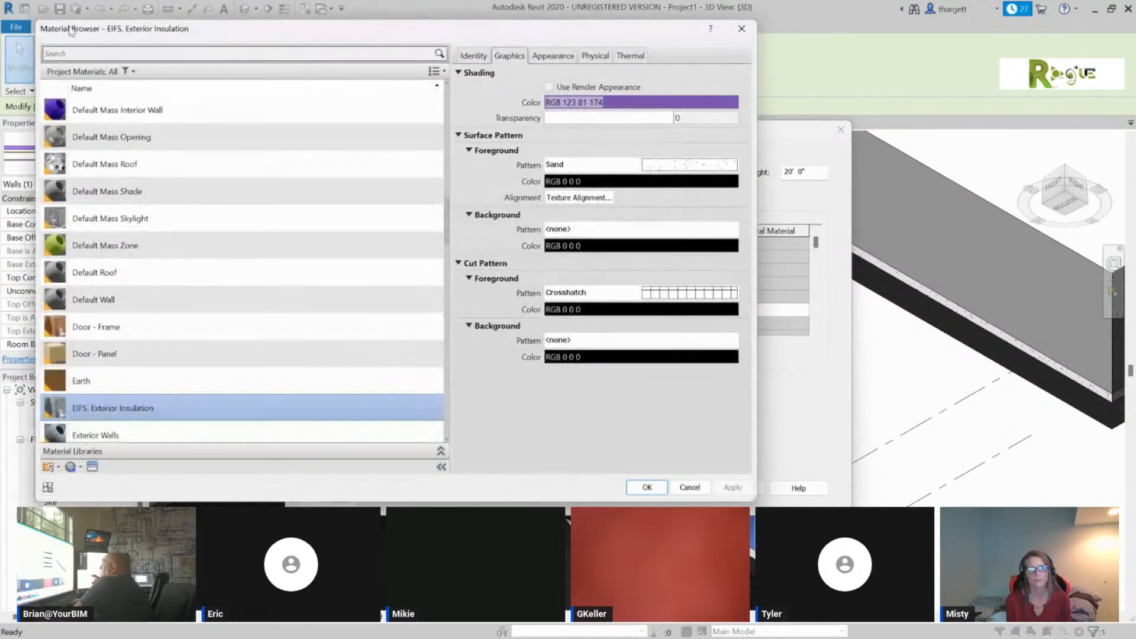
{"action": "left_click_drag", "start_coordinate": [755, 501], "coordinate": [1040, 505]}
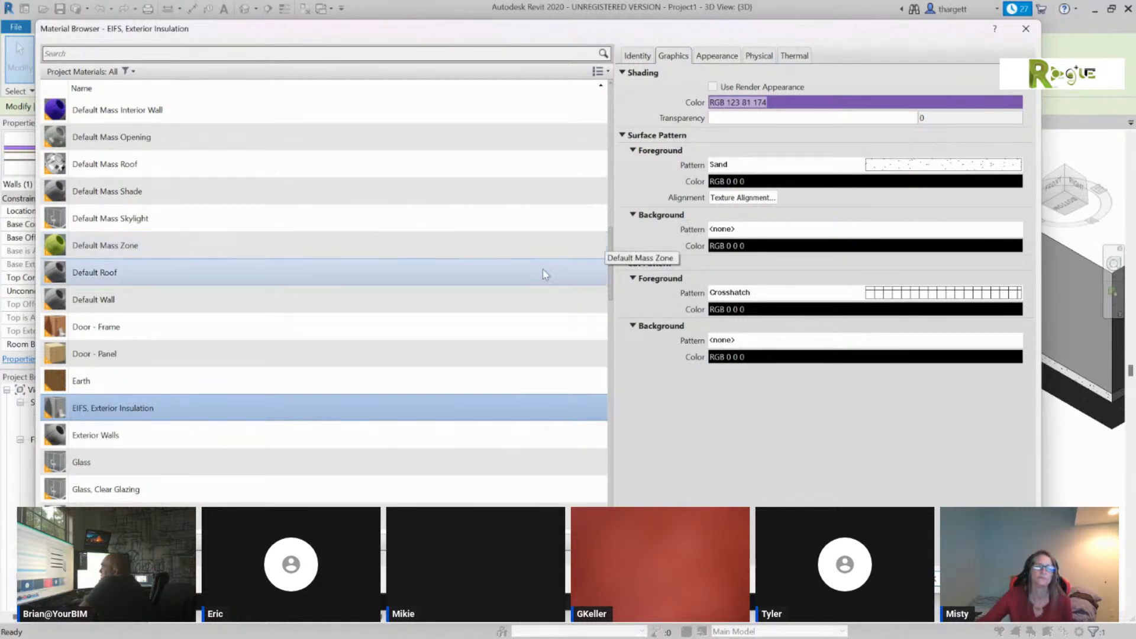
{"action": "left_click_drag", "start_coordinate": [611, 272], "coordinate": [595, 352]}
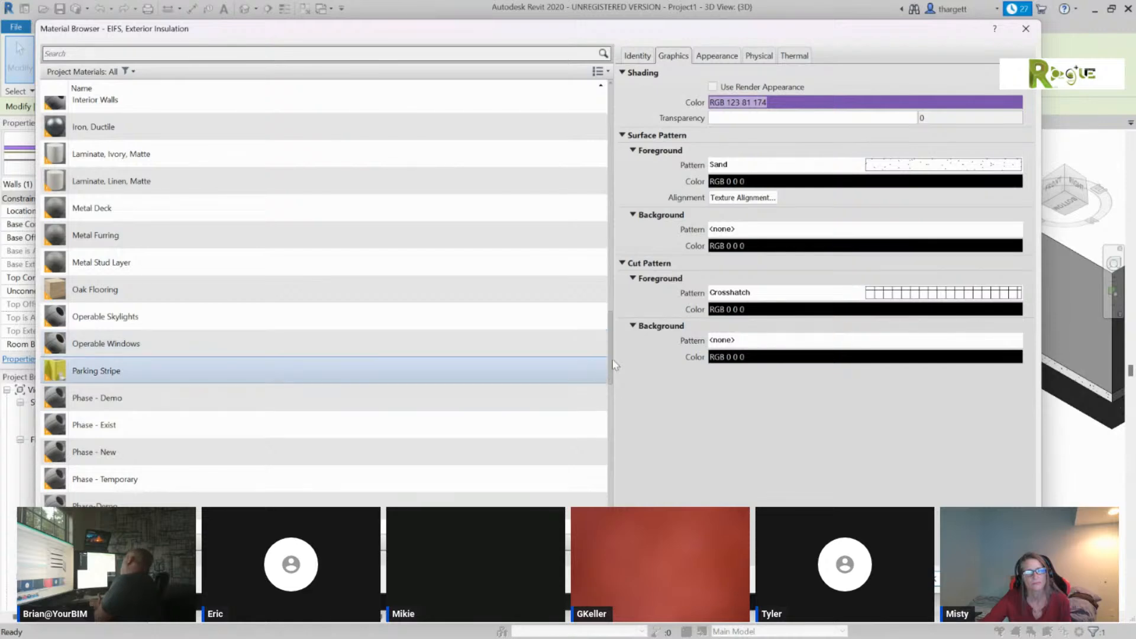
{"action": "mouse_move", "coordinate": [611, 360]}
{"action": "left_mouse_down"}
{"action": "mouse_move", "coordinate": [602, 502]}
{"action": "mouse_move", "coordinate": [622, 266]}
{"action": "left_mouse_up"}
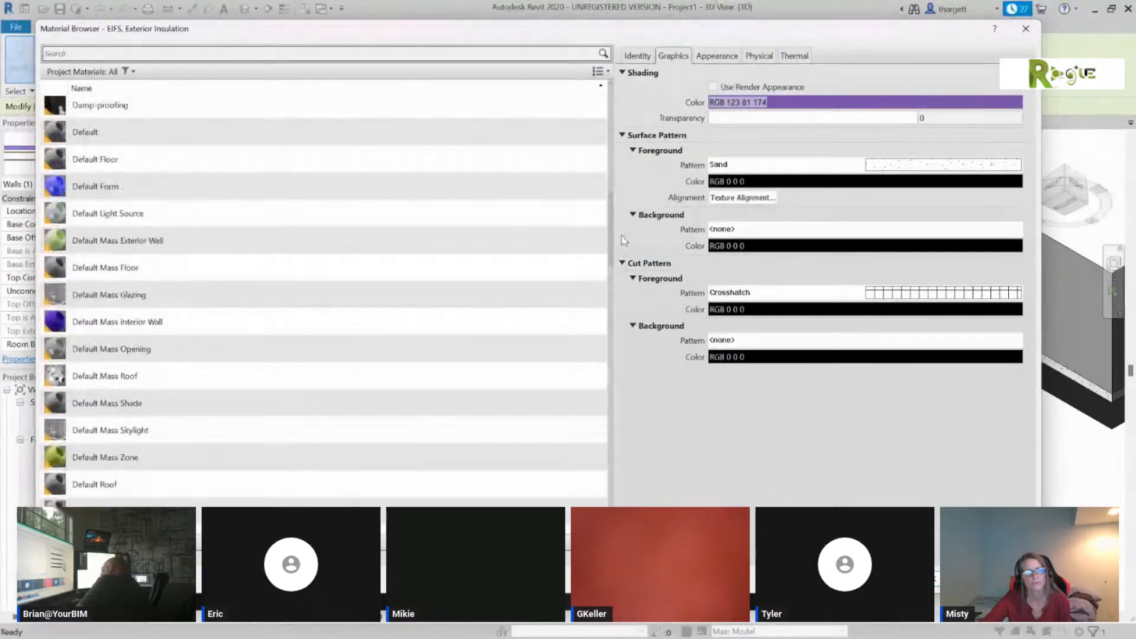
Change the shading color of the EIFS, Exterior Insulation material to the grey-green RGB 128 140 115.
{"action": "left_click", "coordinate": [786, 107]}
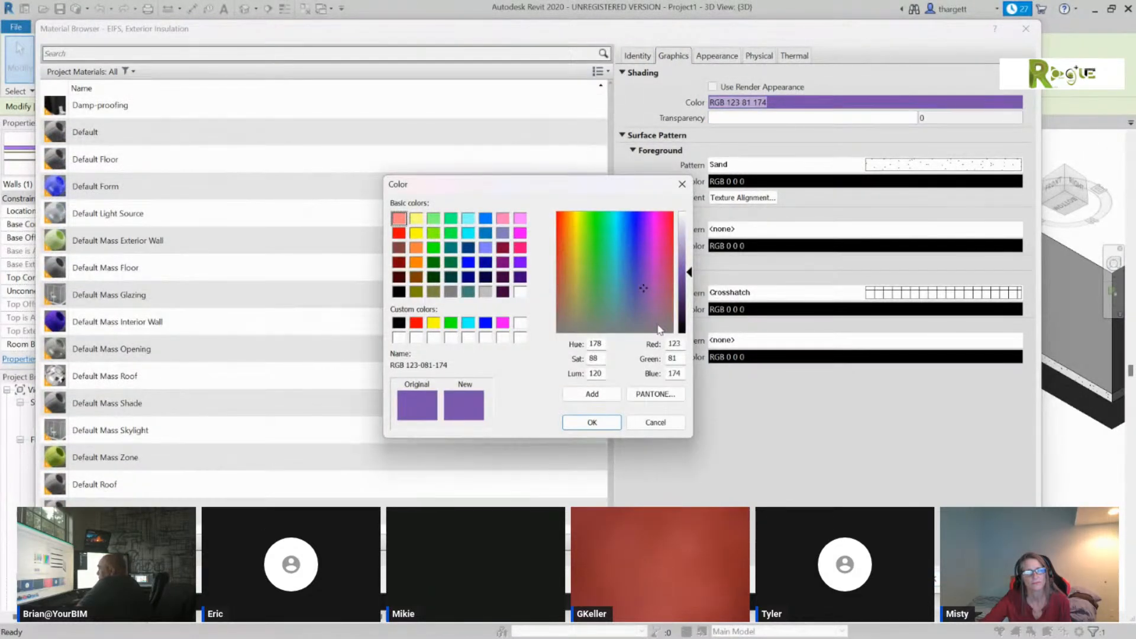
{"action": "left_click", "coordinate": [669, 314]}
{"action": "left_click", "coordinate": [586, 322]}
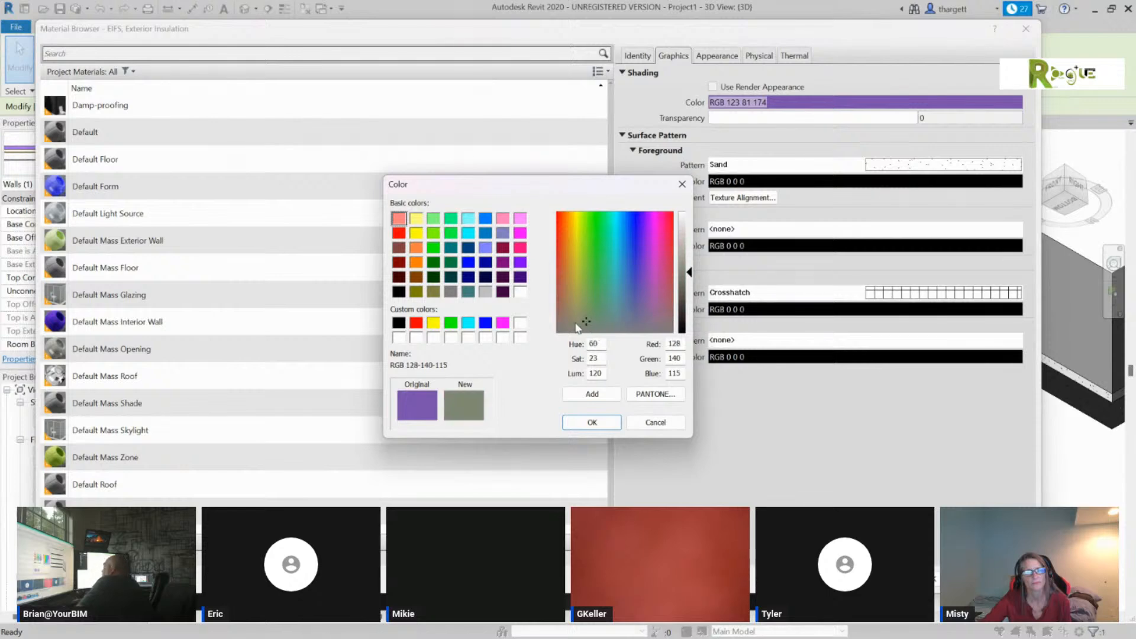
{"action": "left_click", "coordinate": [591, 422]}
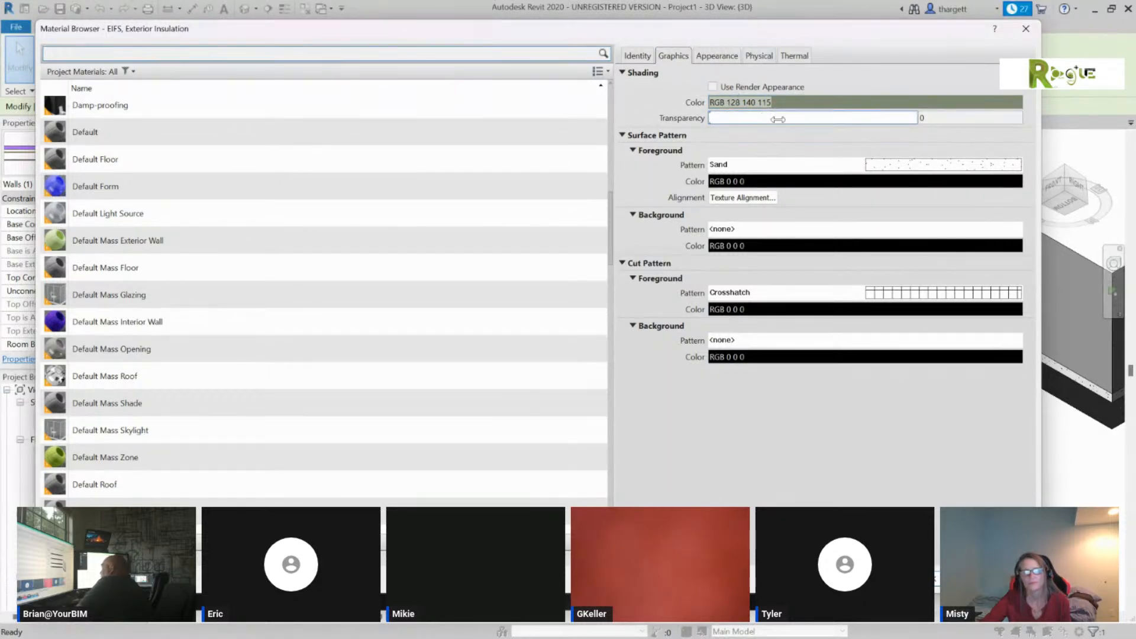
Open the fill patterns for the material's surface foreground, enlarge the pattern window, and browse the Model patterns.
{"action": "left_click", "coordinate": [877, 166]}
{"action": "left_click_drag", "start_coordinate": [641, 335], "coordinate": [638, 281]}
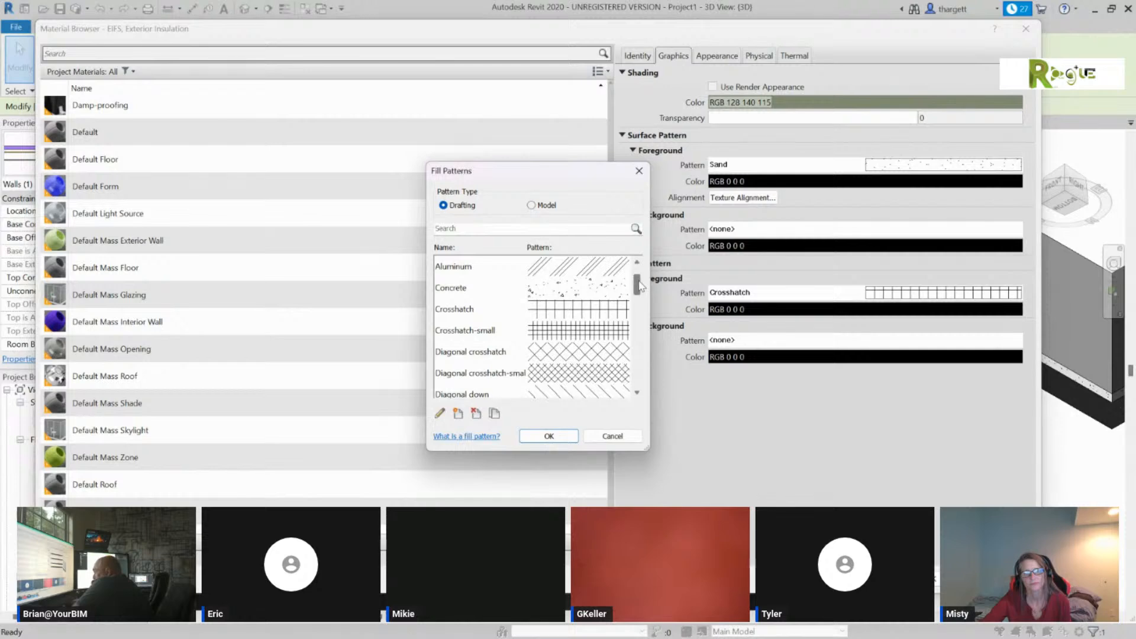
{"action": "left_click_drag", "start_coordinate": [648, 449], "coordinate": [914, 535]}
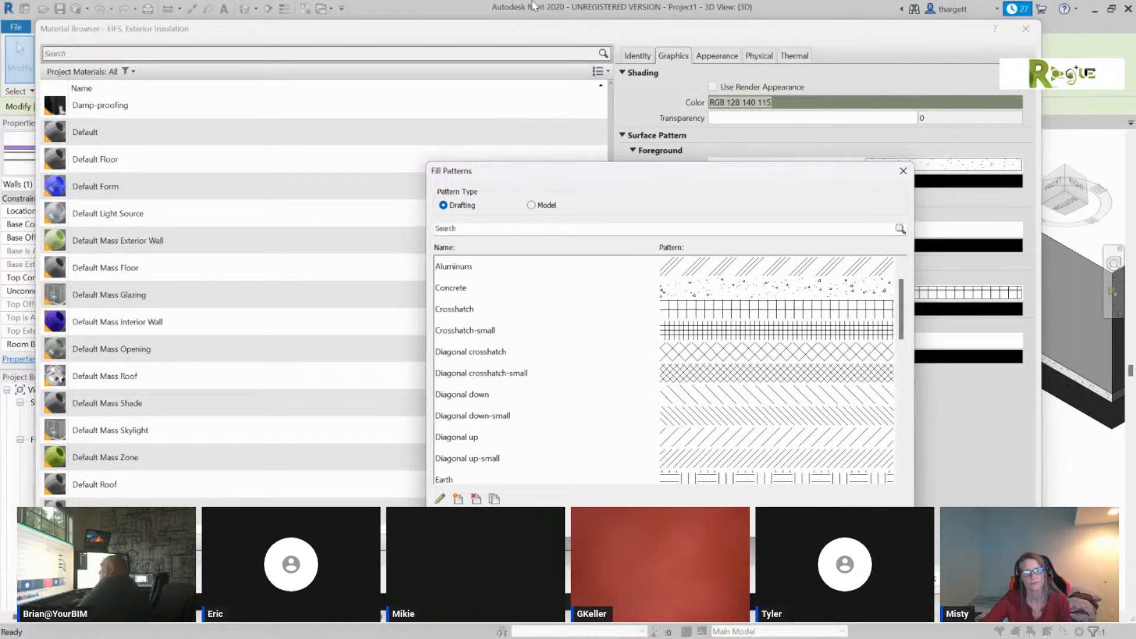
{"action": "left_click", "coordinate": [541, 206]}
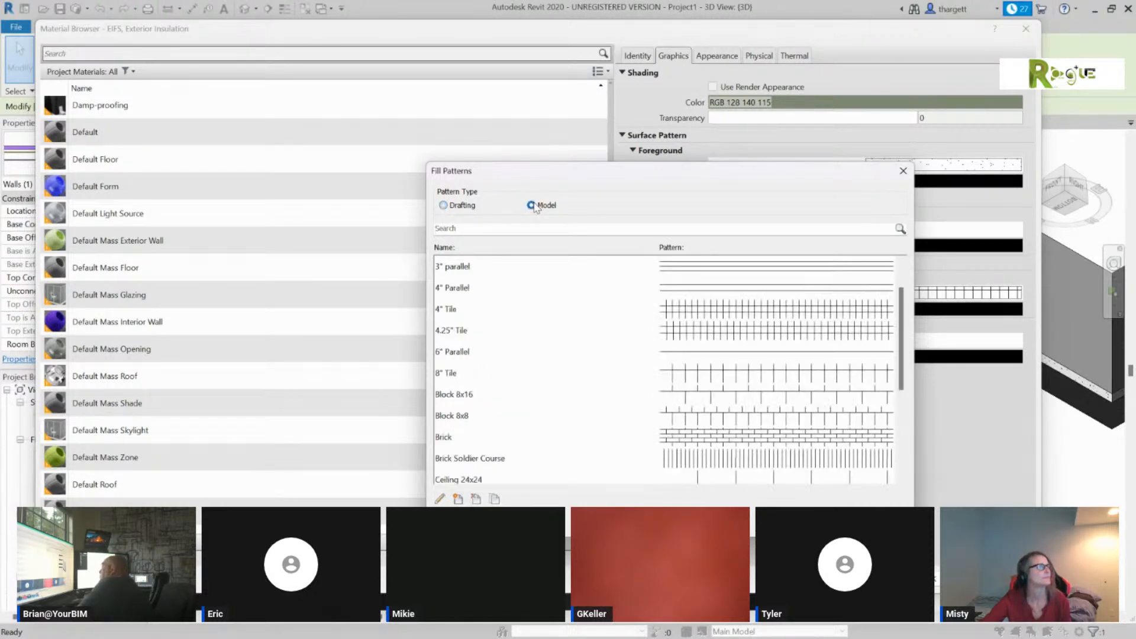
{"action": "scroll", "coordinate": [813, 309], "scroll_direction": "up", "scroll_amount": 1}
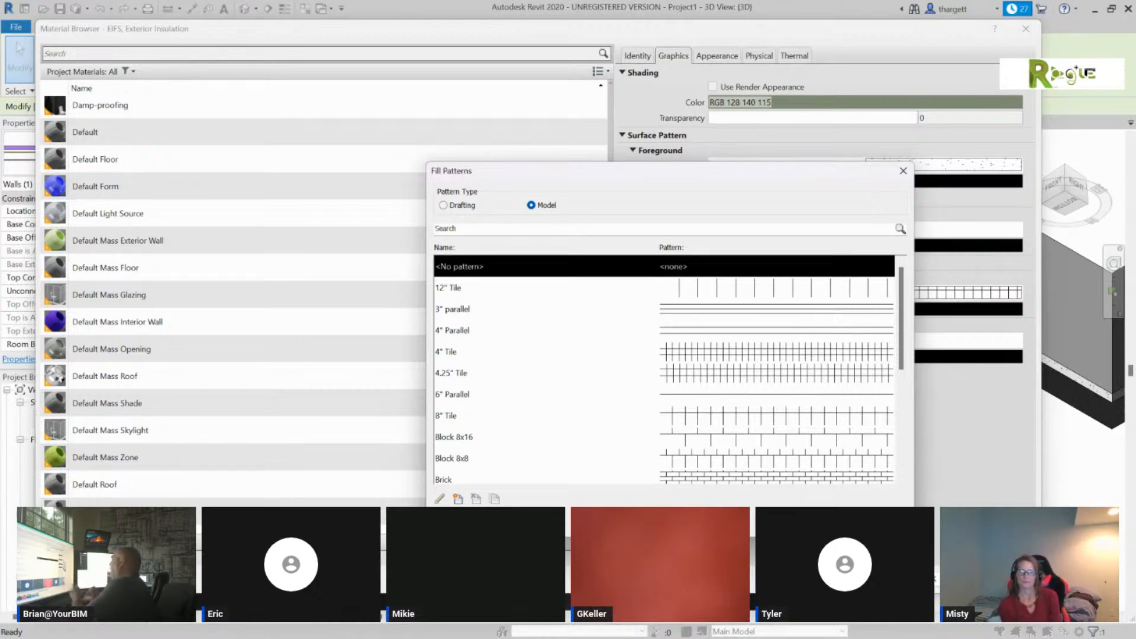
{"action": "left_click_drag", "start_coordinate": [913, 536], "coordinate": [995, 581]}
{"action": "left_click_drag", "start_coordinate": [757, 171], "coordinate": [575, 113]}
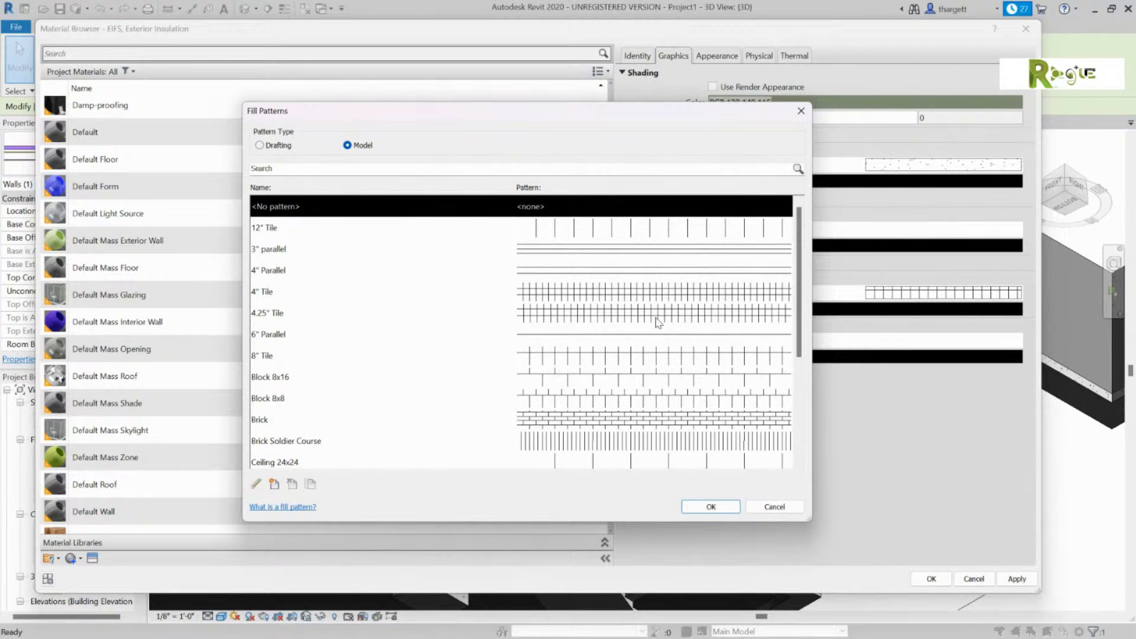
{"action": "scroll", "coordinate": [663, 295], "scroll_direction": "down", "scroll_amount": 2}
{"action": "scroll", "coordinate": [589, 348], "scroll_direction": "down", "scroll_amount": 1}
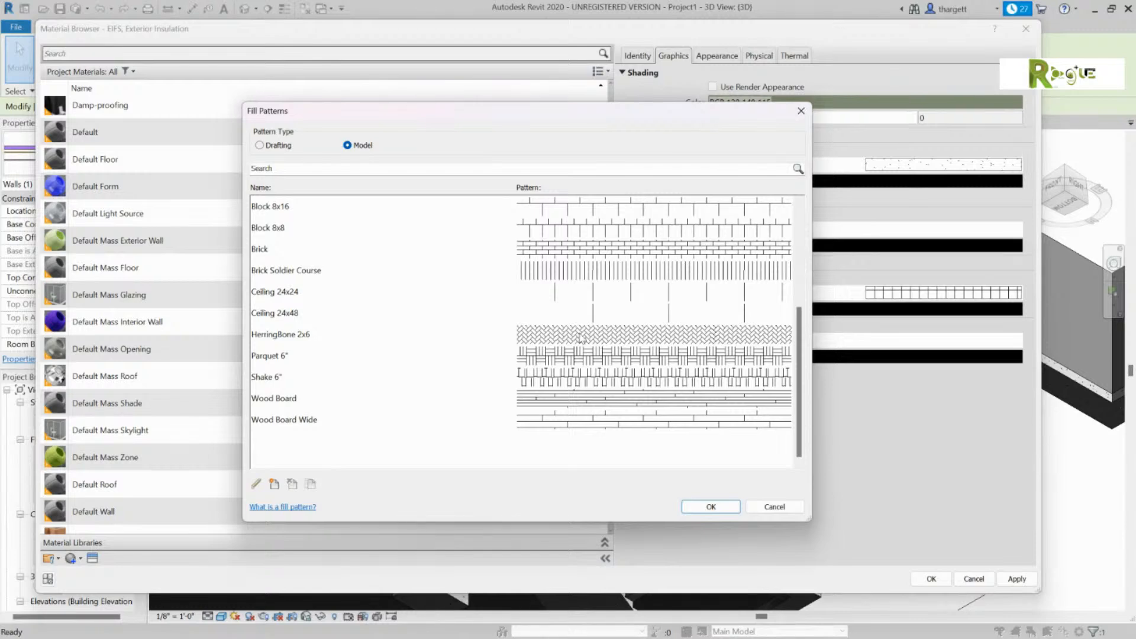
{"action": "scroll", "coordinate": [613, 342], "scroll_direction": "up", "scroll_amount": 3}
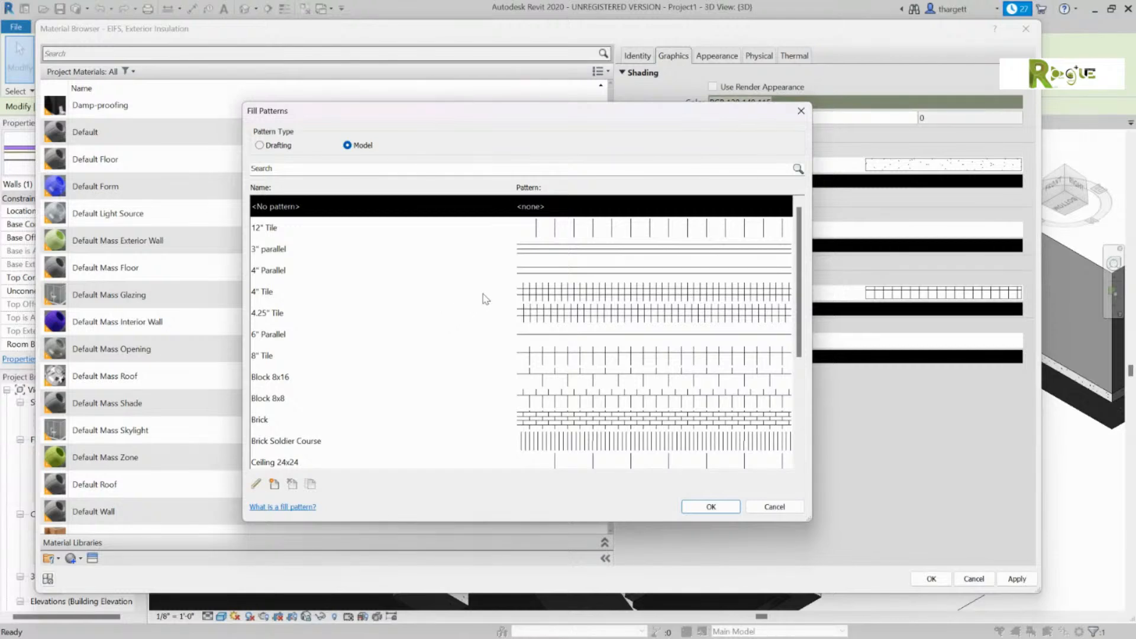
Start a new Model surface pattern named Metal Panel and try the Crosshatch and Custom options before returning to Basic parallel lines.
{"action": "left_click", "coordinate": [274, 272]}
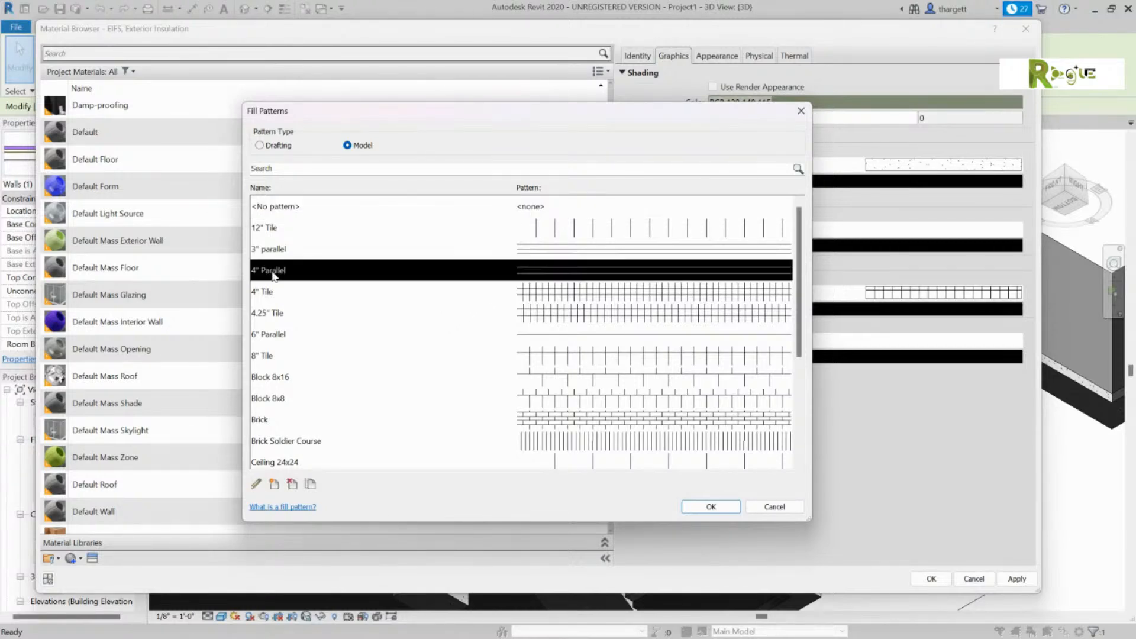
{"action": "left_click", "coordinate": [280, 485]}
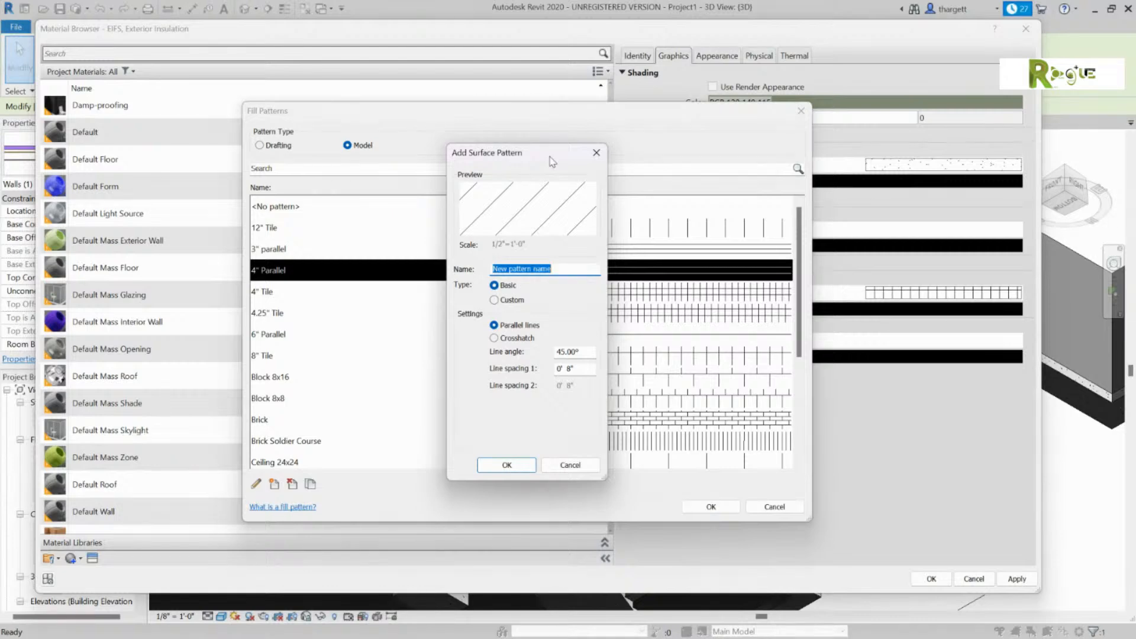
{"action": "type", "text": "Metal Panel"}
{"action": "left_click", "coordinate": [516, 337]}
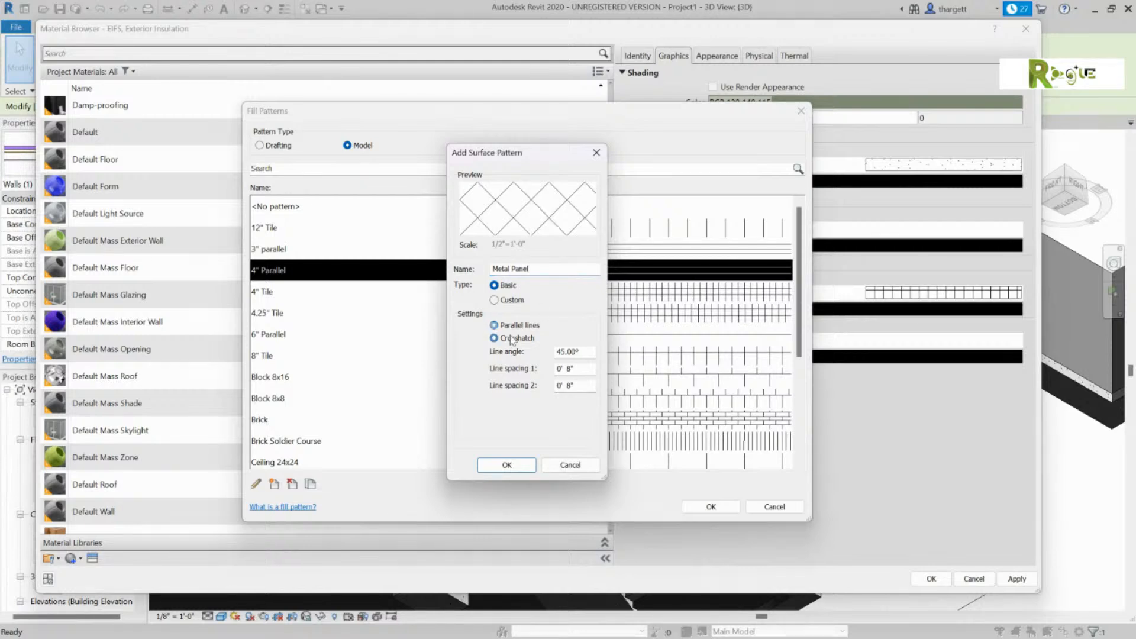
{"action": "left_click", "coordinate": [513, 327]}
{"action": "left_click", "coordinate": [512, 300]}
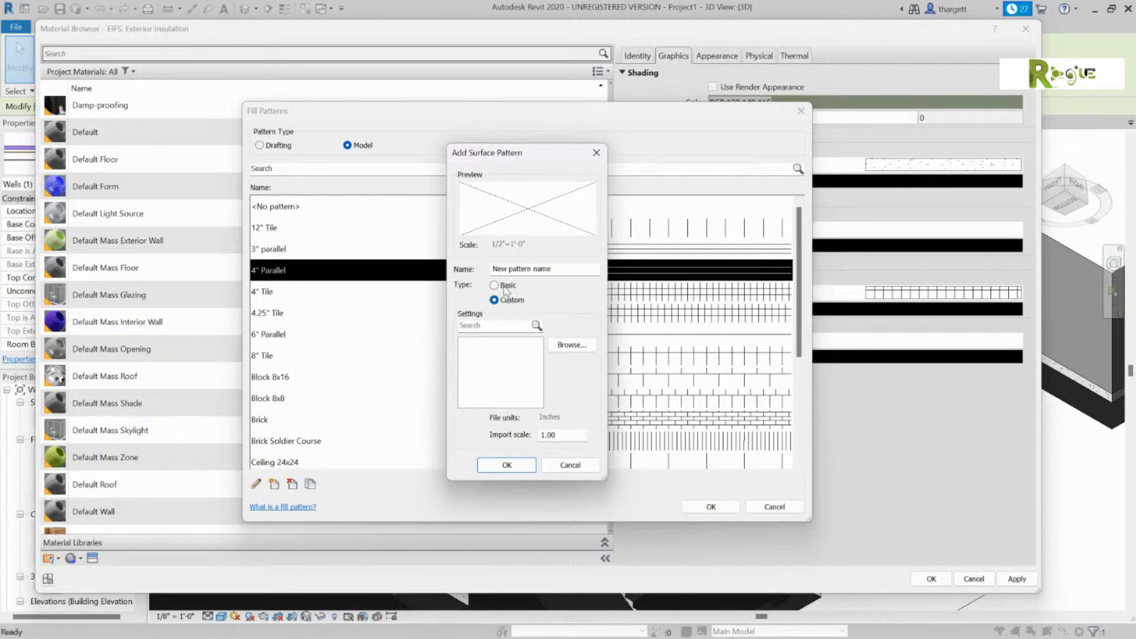
{"action": "left_click", "coordinate": [504, 286]}
Set the line angle of the new parallel-line surface pattern to 90°.
{"action": "left_click", "coordinate": [557, 352]}
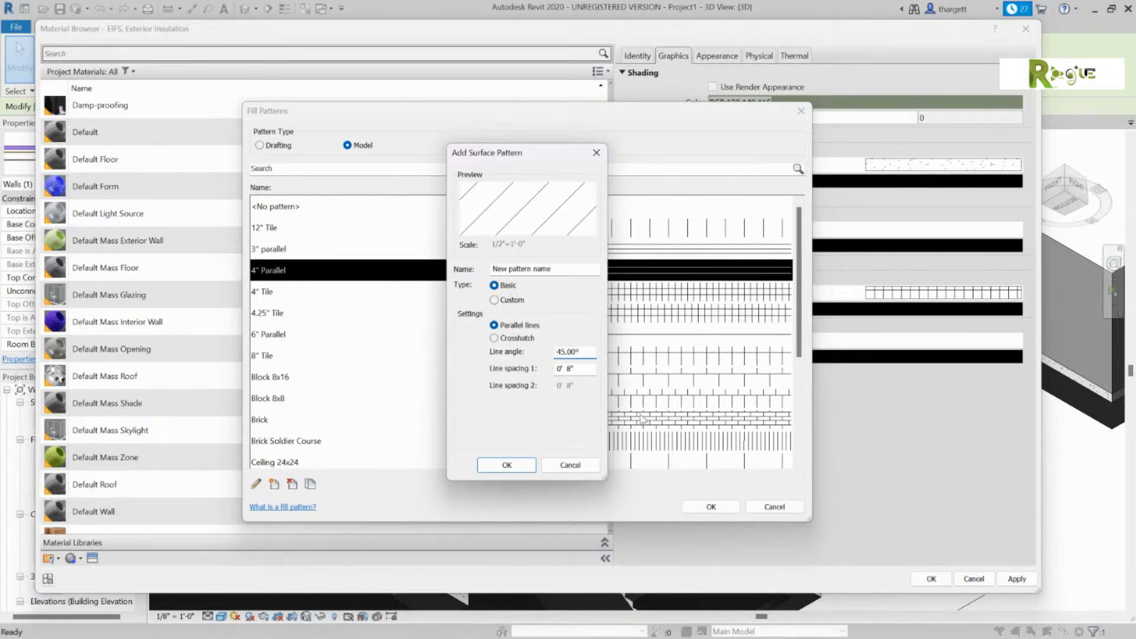
{"action": "key", "text": "Delete"}
{"action": "key", "text": "Delete"}
{"action": "type", "text": "90"}
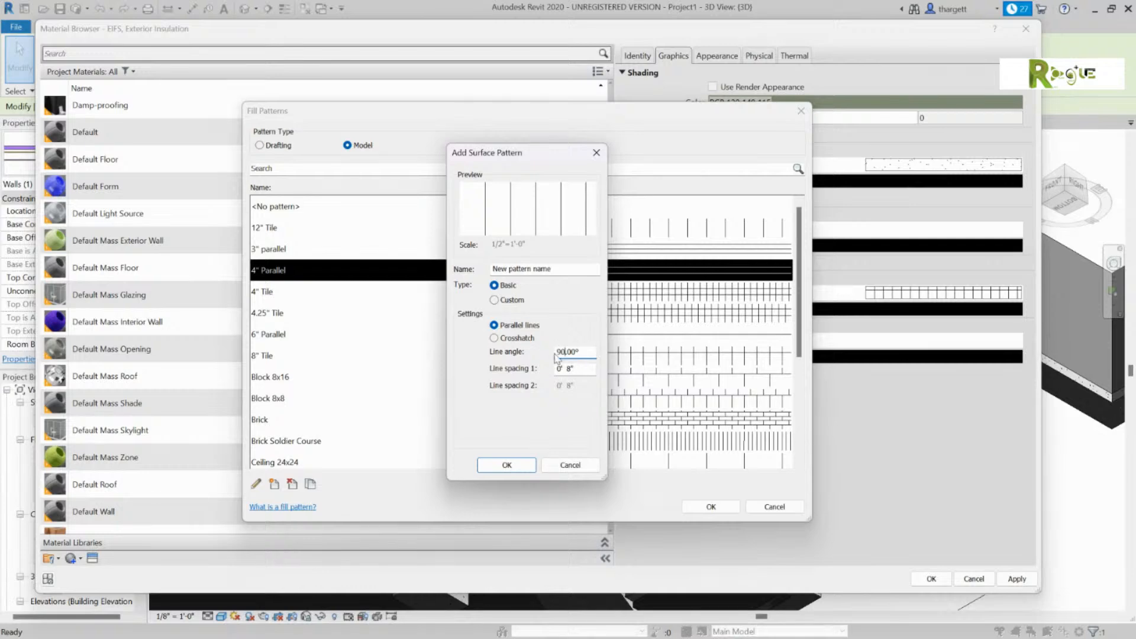
Keep the parallel lines option, set the new pattern's line spacing 1 to 4", and create the pattern.
{"action": "left_click", "coordinate": [530, 338]}
{"action": "left_click", "coordinate": [528, 326]}
{"action": "double_click", "coordinate": [569, 368]}
{"action": "type", "text": "4"}
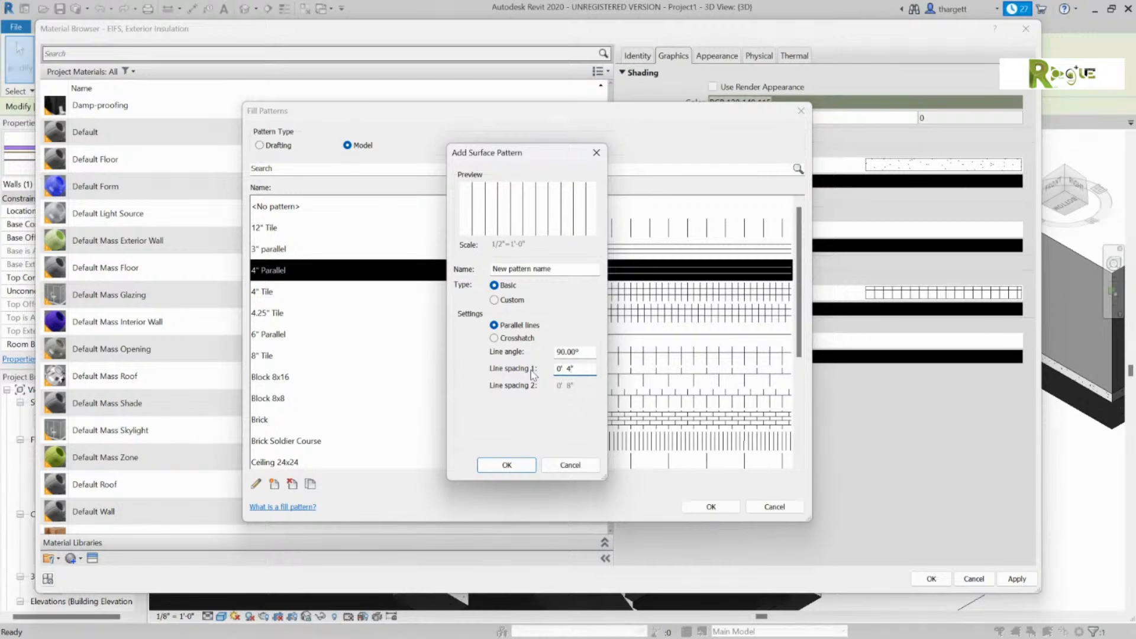
{"action": "left_click", "coordinate": [506, 465]}
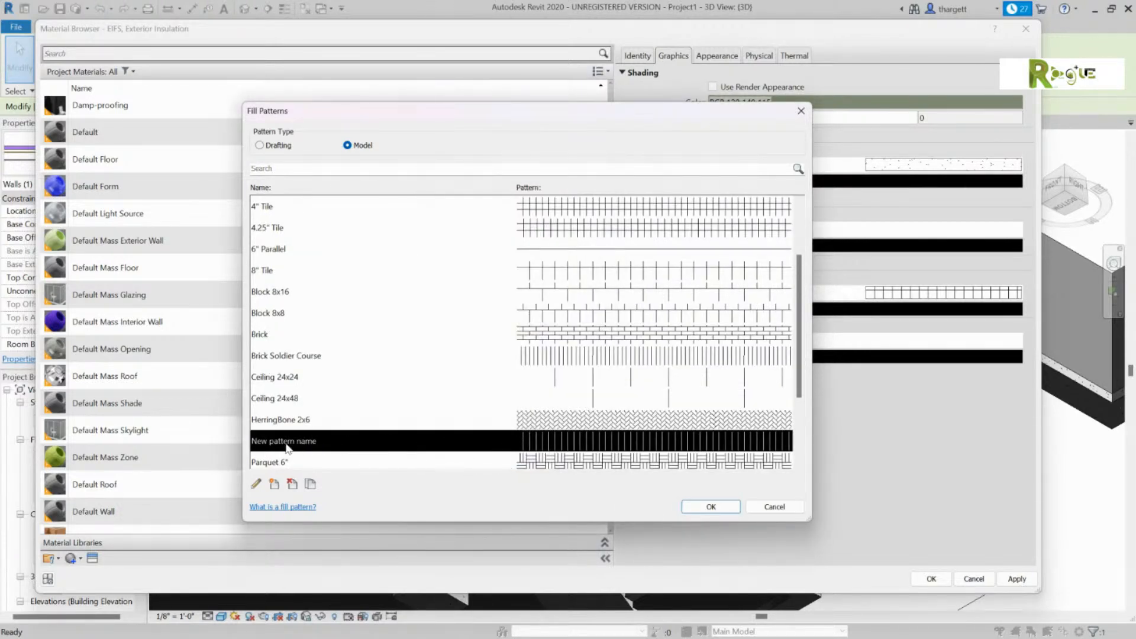
Rename the new fill pattern as Metal Panel and assign it to the material's surface foreground.
{"action": "left_click", "coordinate": [309, 455]}
{"action": "left_click", "coordinate": [322, 426]}
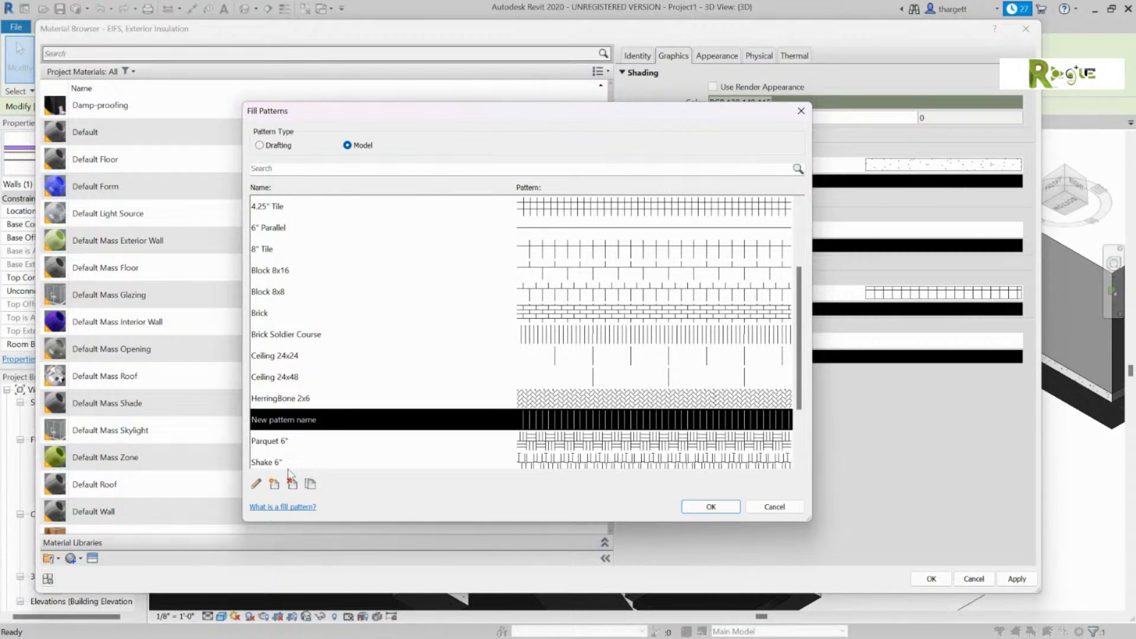
{"action": "left_click", "coordinate": [256, 484]}
{"action": "type", "text": "Metal Panel"}
{"action": "left_click", "coordinate": [478, 470]}
{"action": "left_click", "coordinate": [315, 398]}
{"action": "left_click", "coordinate": [327, 415]}
{"action": "left_click", "coordinate": [711, 506]}
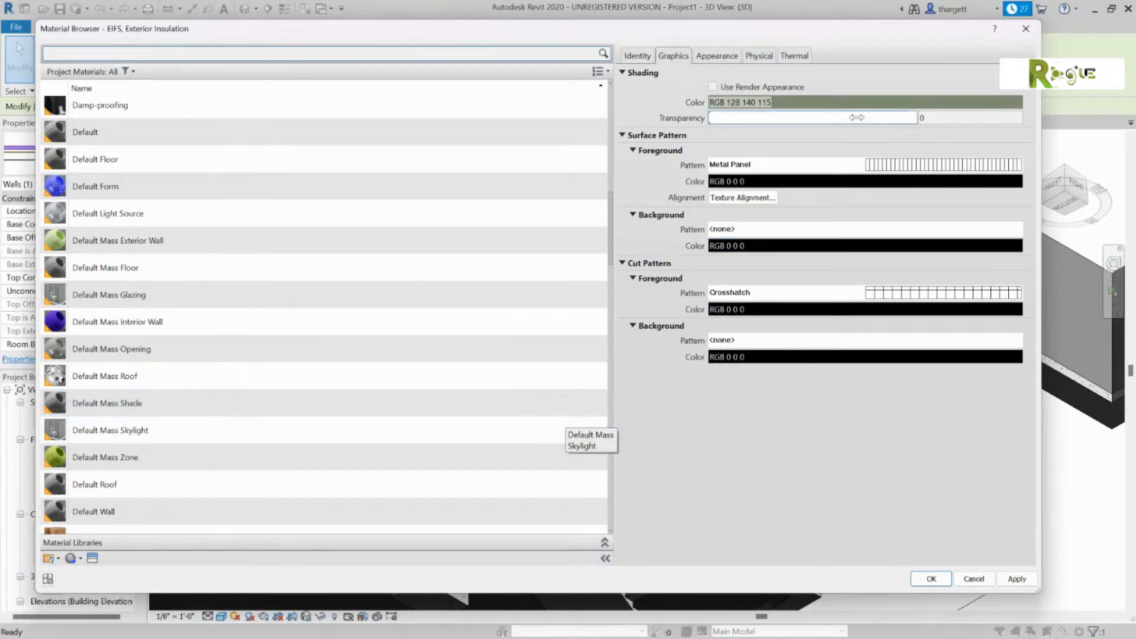
Recheck the Metal Panel fill pattern selection, then accept the material, assembly and wall type changes and deselect the wall.
{"action": "left_click", "coordinate": [801, 168]}
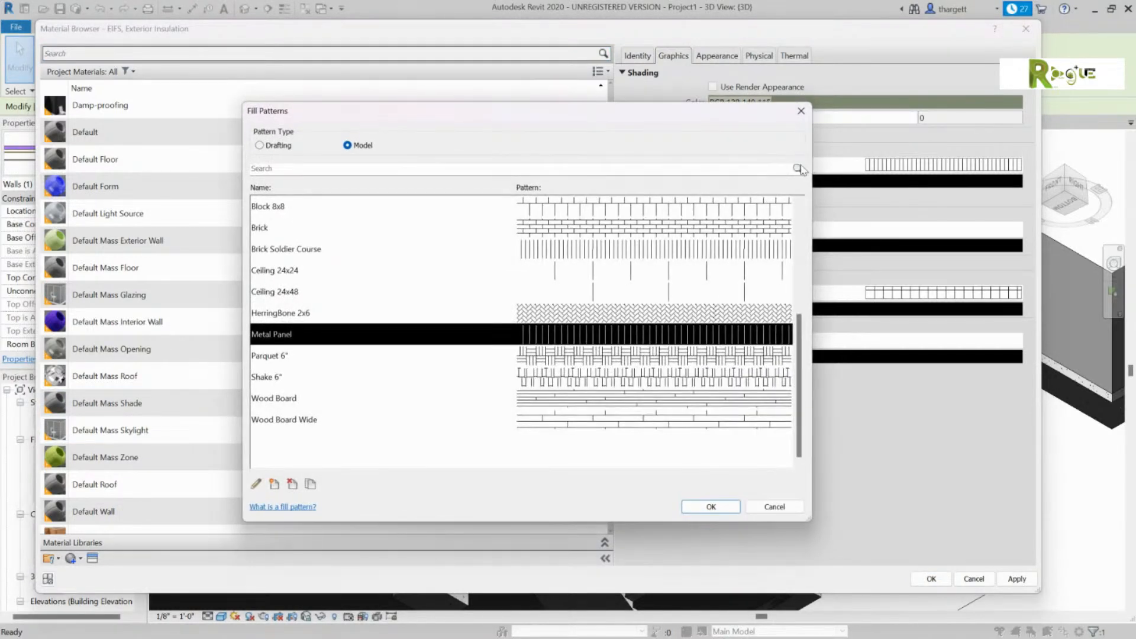
{"action": "left_click", "coordinate": [711, 506]}
{"action": "left_click", "coordinate": [940, 582]}
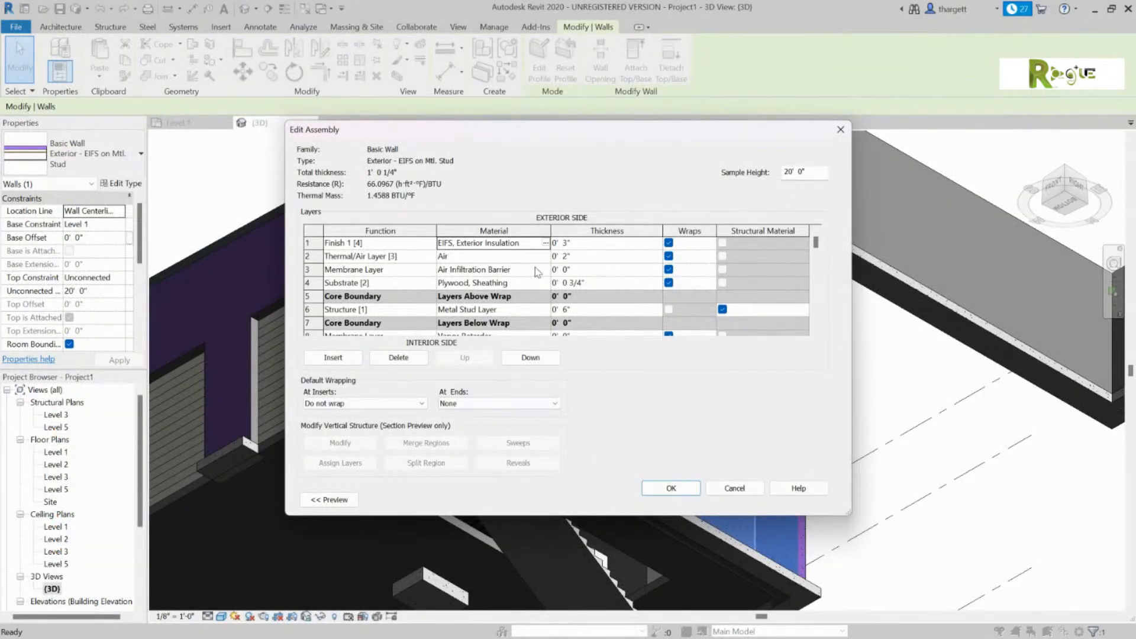
{"action": "left_click", "coordinate": [668, 490]}
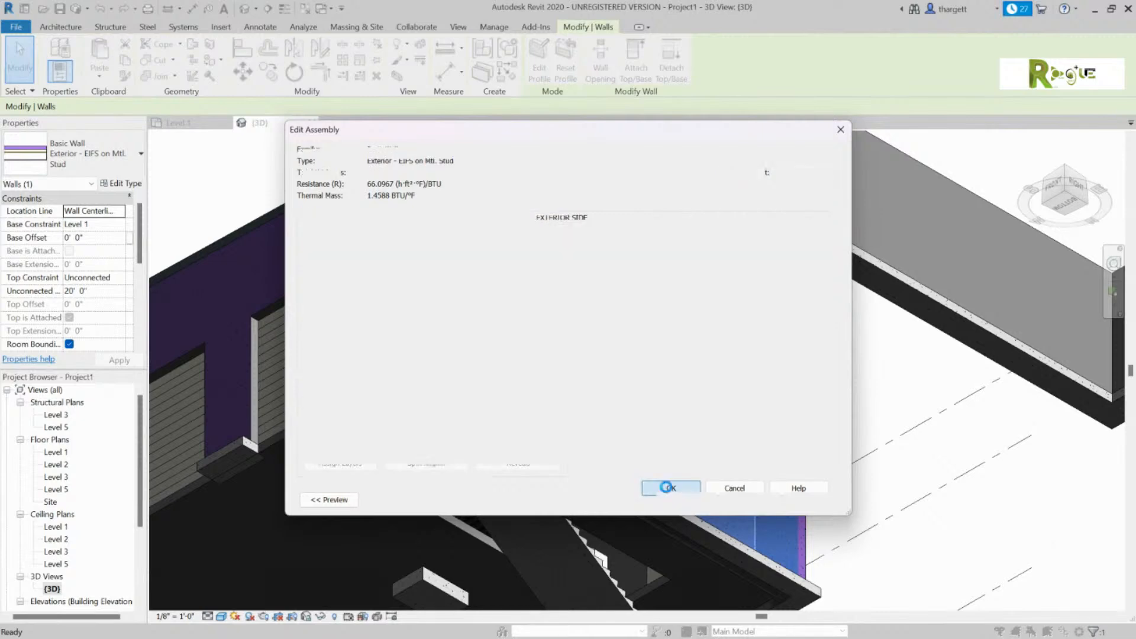
{"action": "left_click", "coordinate": [685, 500]}
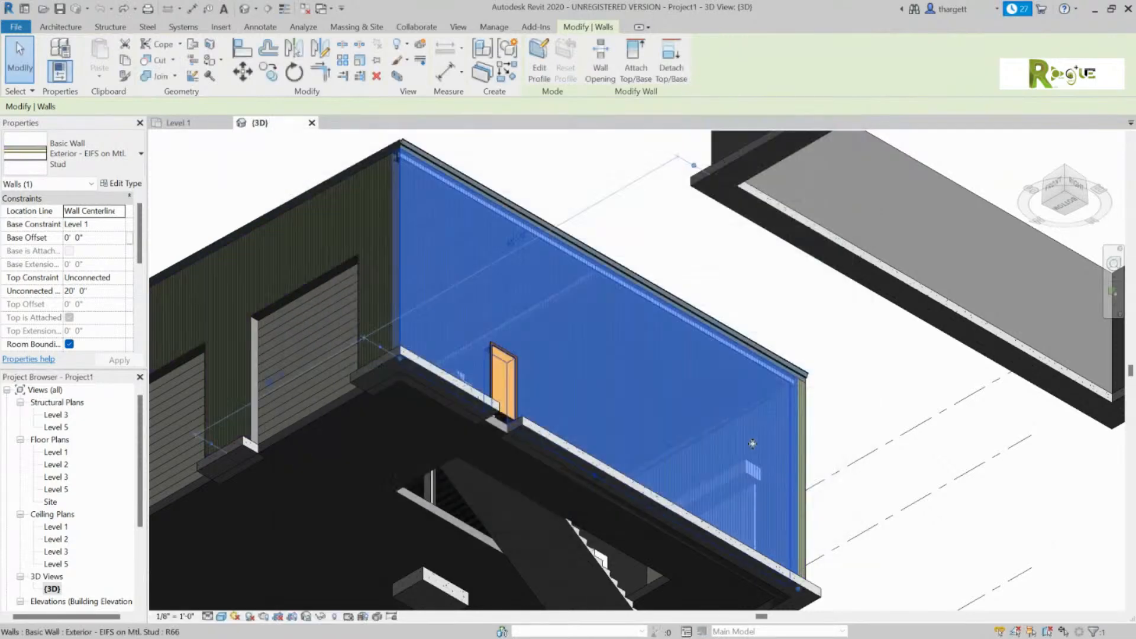
{"action": "left_click", "coordinate": [592, 179]}
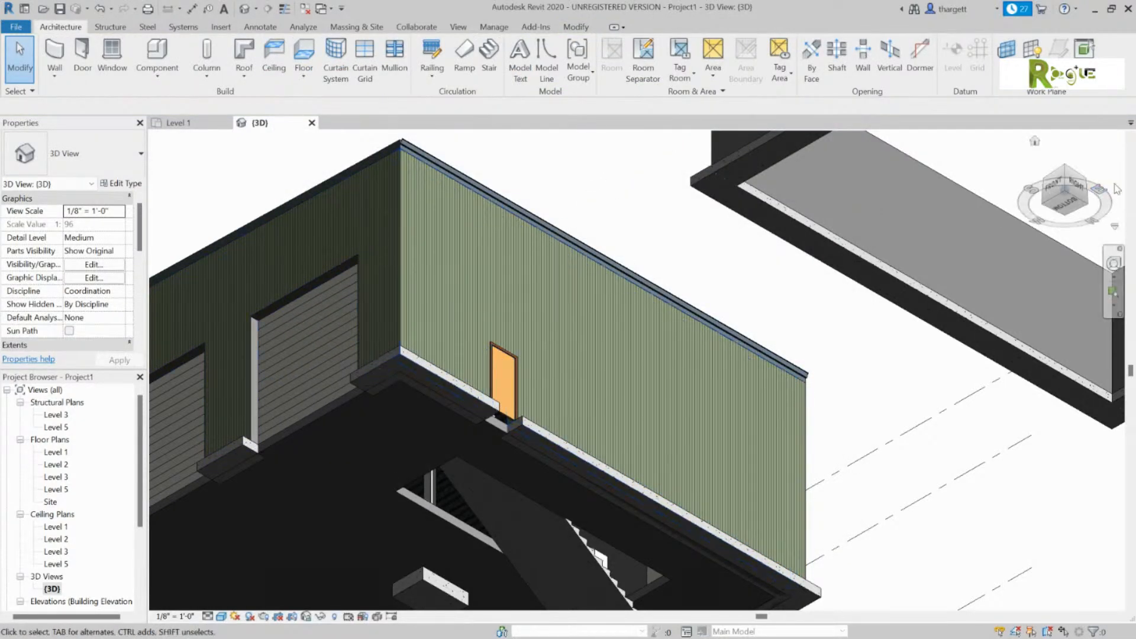
Open the layer assembly of the exterior wall with the orange door and review its EIFS, Exterior Insulation material without changes.
{"action": "left_click", "coordinate": [1066, 169]}
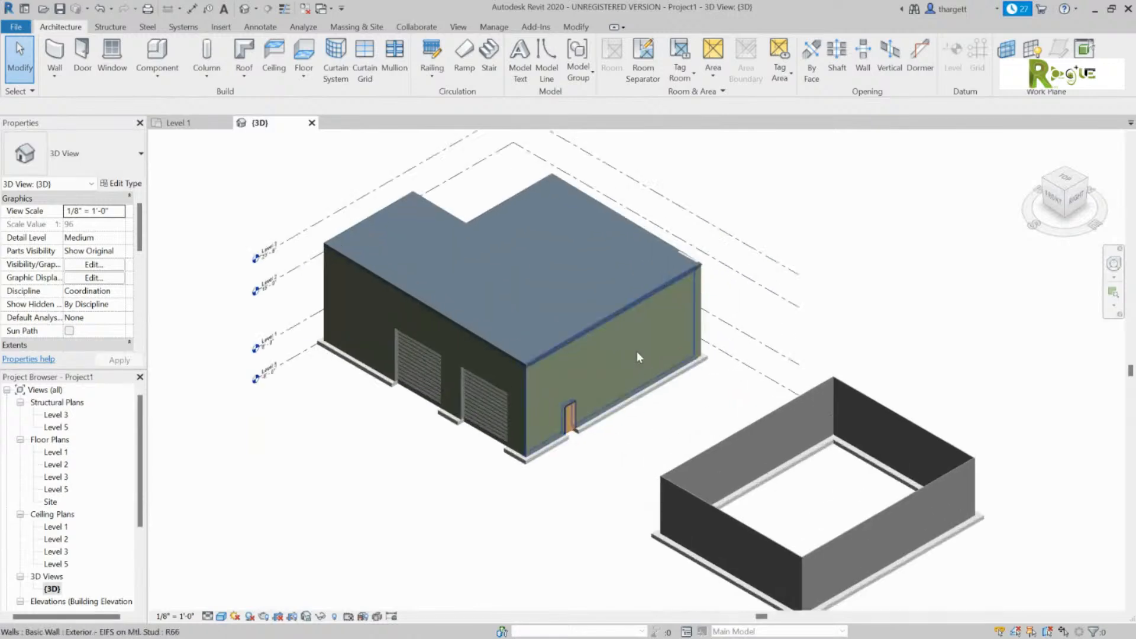
{"action": "scroll", "coordinate": [637, 357], "scroll_direction": "up", "scroll_amount": 5}
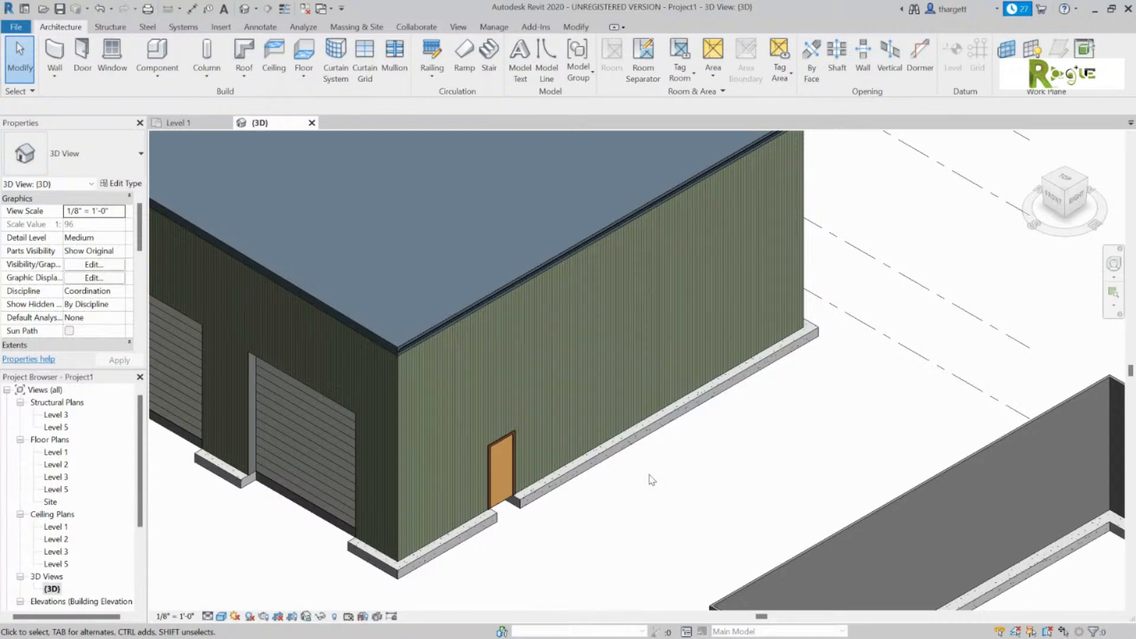
{"action": "left_click", "coordinate": [402, 391]}
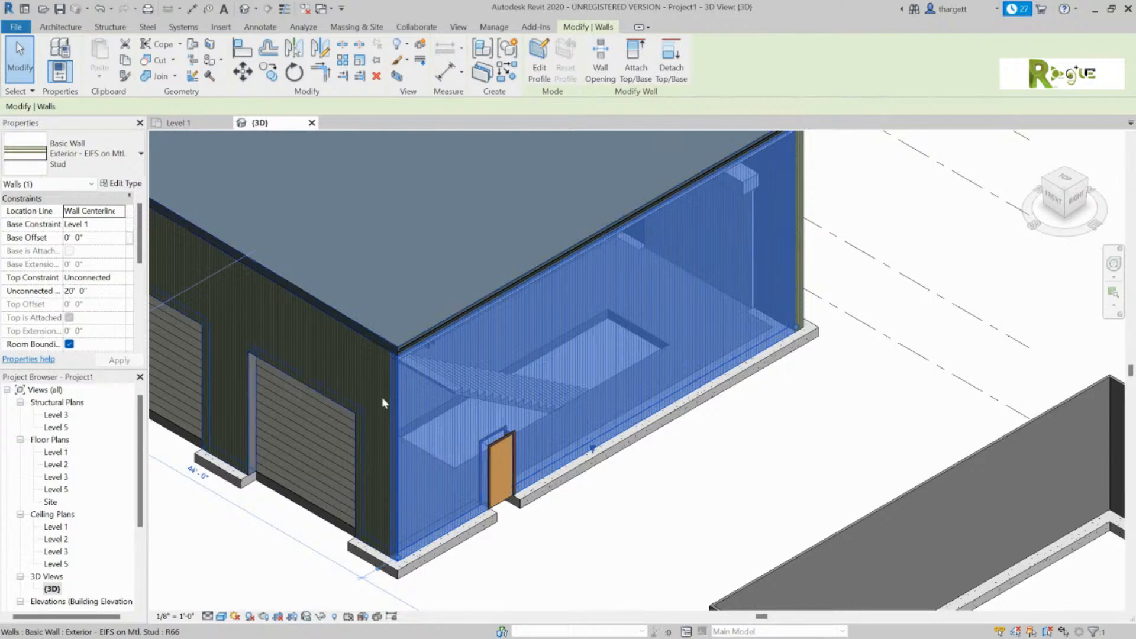
{"action": "left_click", "coordinate": [124, 185]}
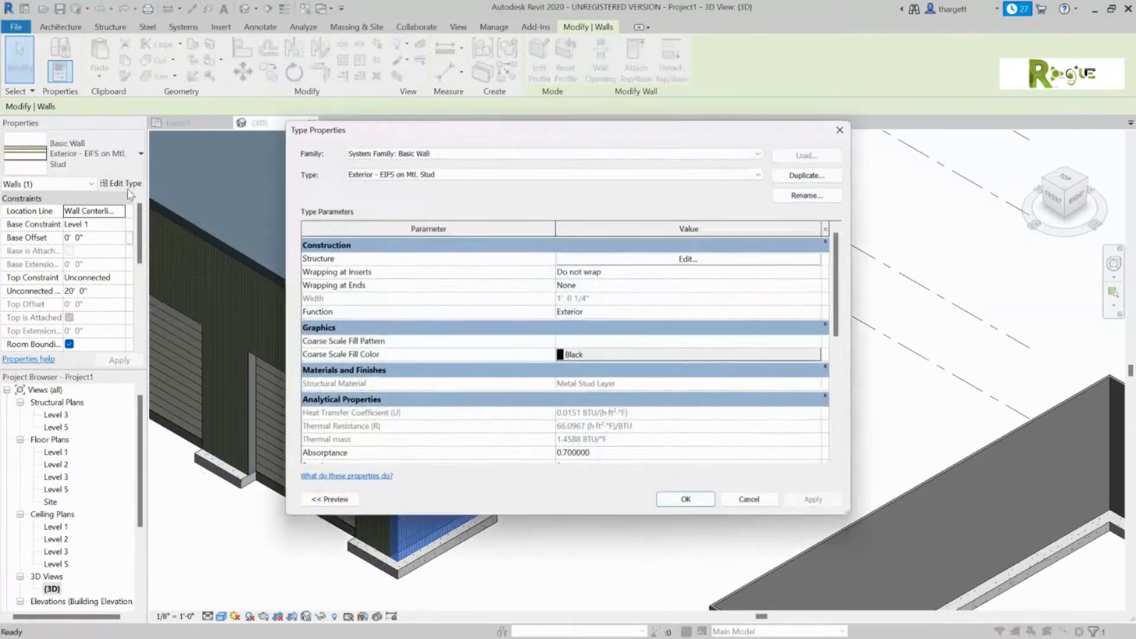
{"action": "left_click", "coordinate": [659, 259]}
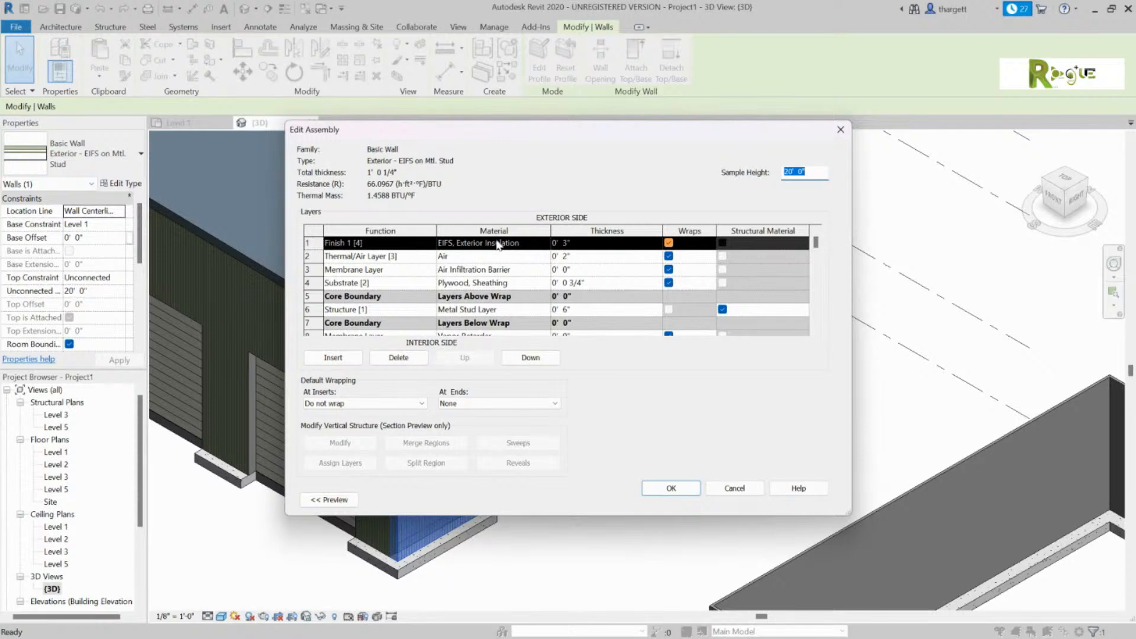
{"action": "left_click", "coordinate": [546, 245]}
{"action": "left_click", "coordinate": [547, 246]}
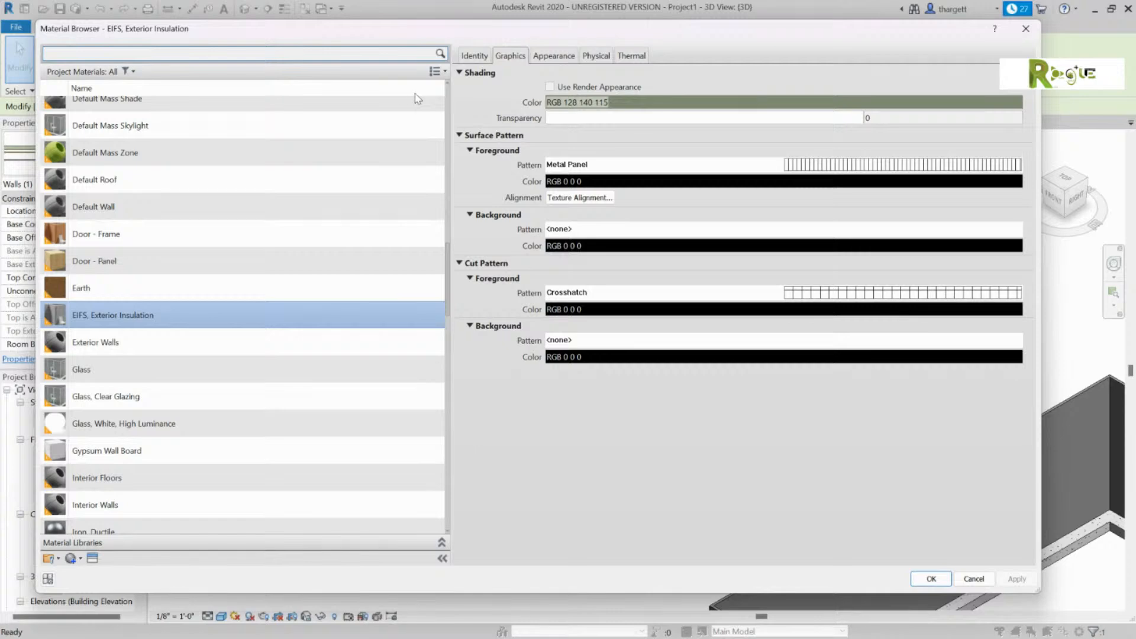
{"action": "left_click", "coordinate": [1026, 28]}
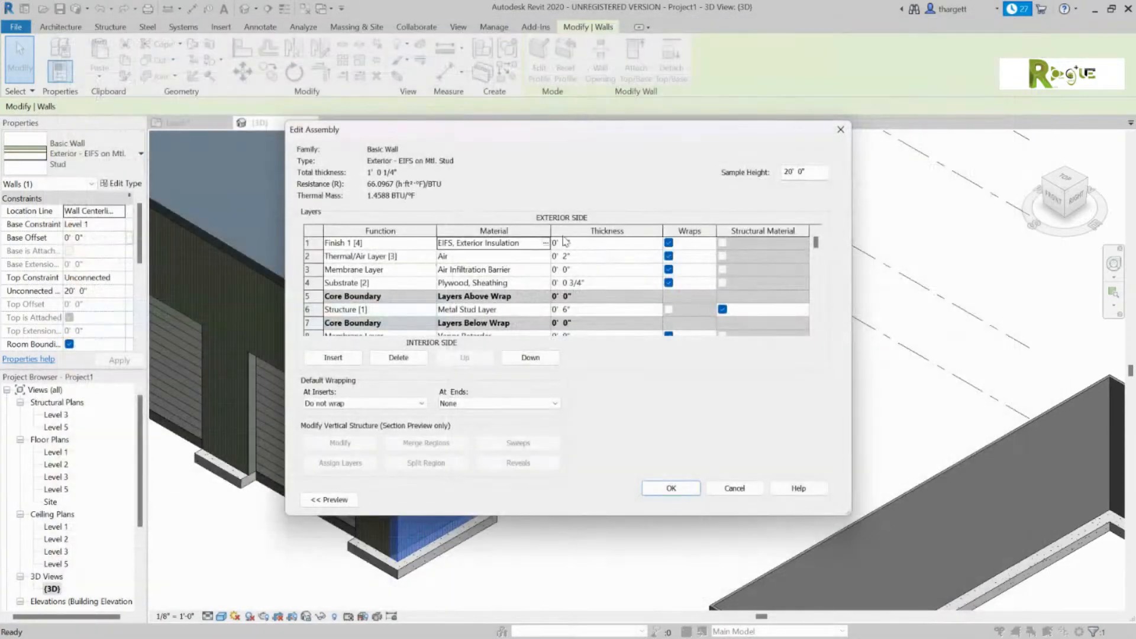
Set the Finish 1 layer's thickness to 2 1/2" and try a thickness of 0 for the Thermal/Air layer.
{"action": "left_click", "coordinate": [567, 243]}
{"action": "left_click", "coordinate": [566, 260]}
{"action": "key", "text": "Delete"}
{"action": "type", "text": "0"}
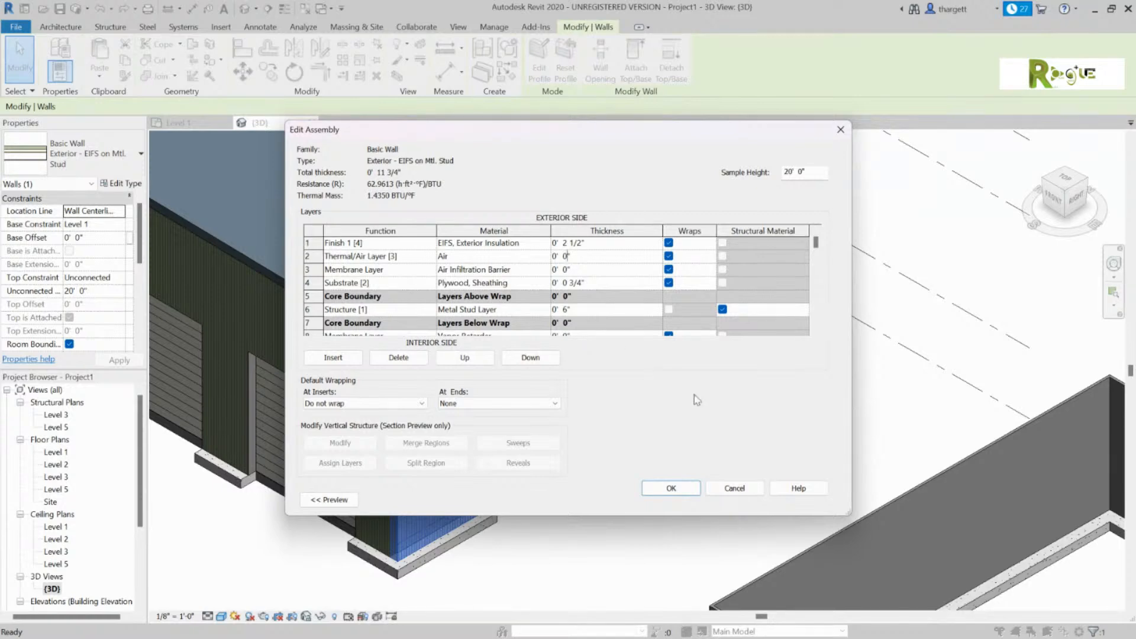
{"action": "left_click", "coordinate": [678, 487]}
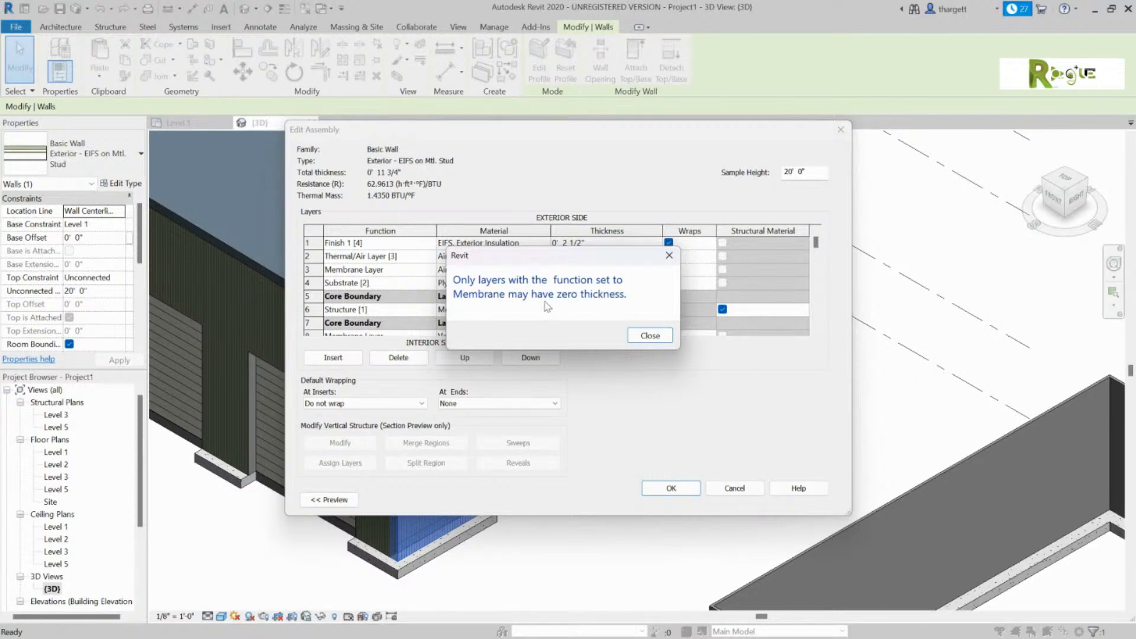
{"action": "left_click", "coordinate": [630, 334]}
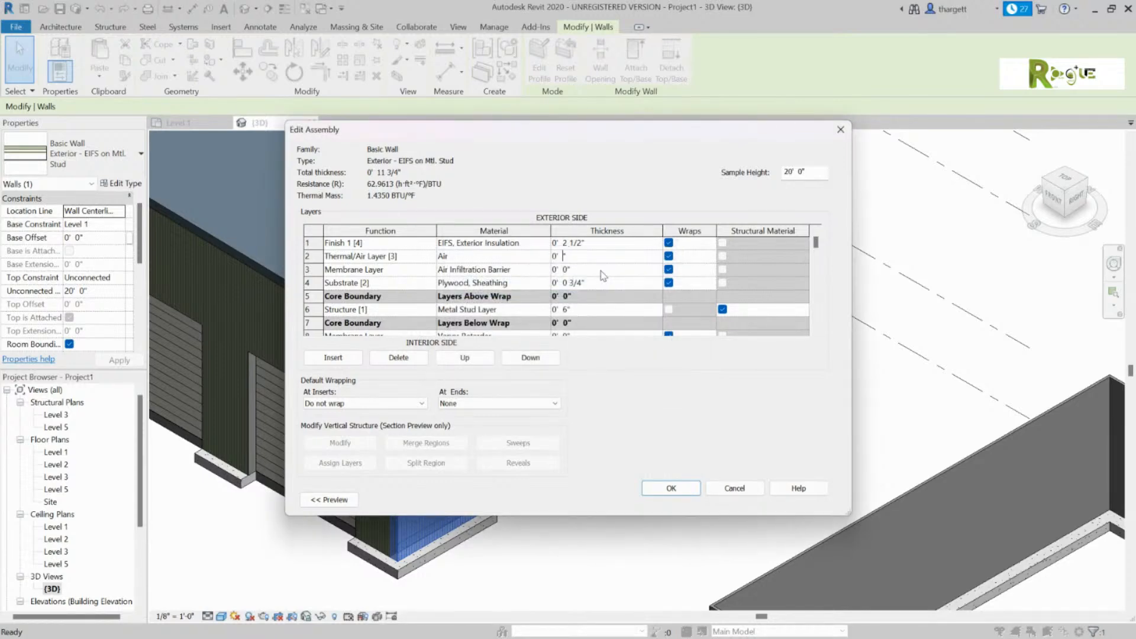
Restore the Thermal/Air layer's 2" thickness, accept the assembly and wall type changes, and deselect the wall.
{"action": "left_click", "coordinate": [671, 488]}
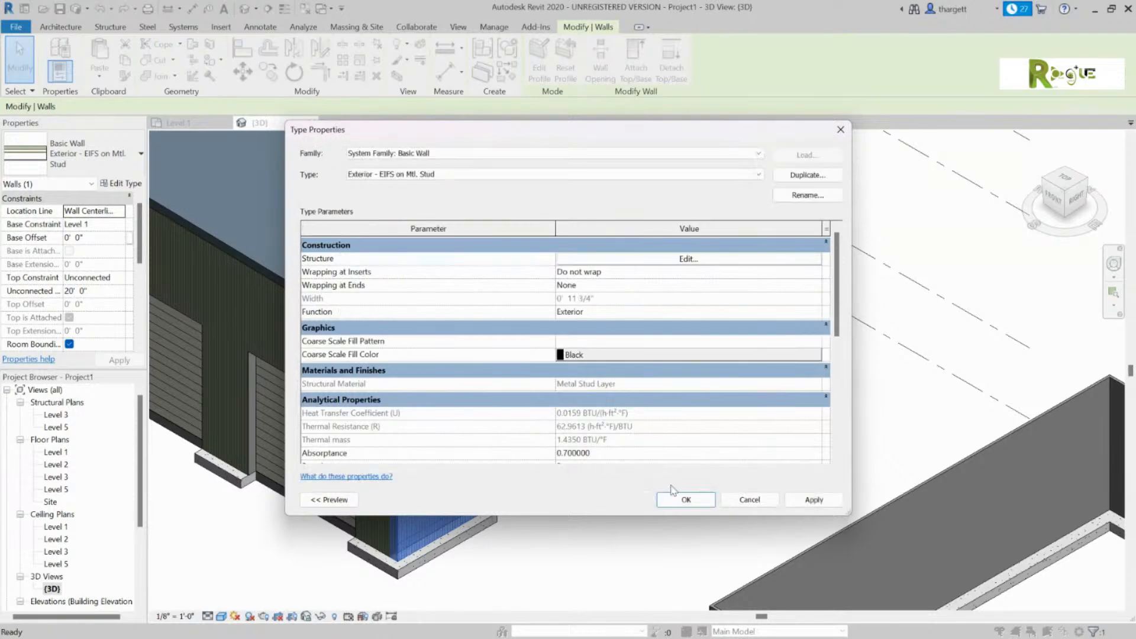
{"action": "left_click", "coordinate": [686, 500]}
{"action": "key", "text": "Escape"}
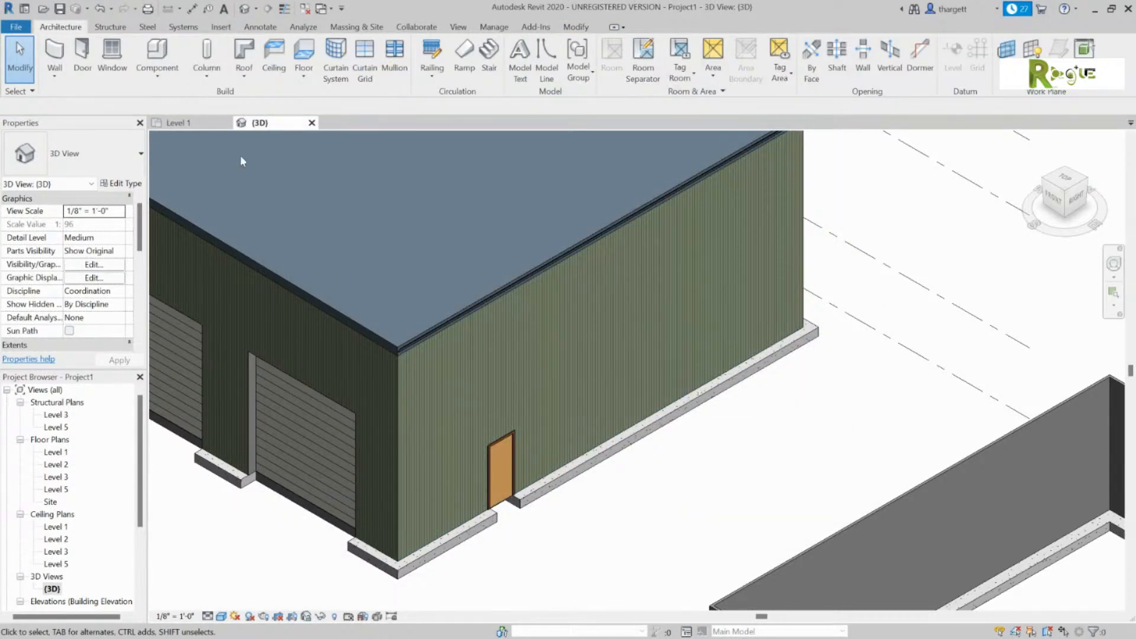
Open the Level 1 floor plan at the Oil Bay's upper-right wall corner and set the detail level to Fine.
{"action": "left_click", "coordinate": [175, 126]}
{"action": "scroll", "coordinate": [665, 314], "scroll_direction": "up", "scroll_amount": 4}
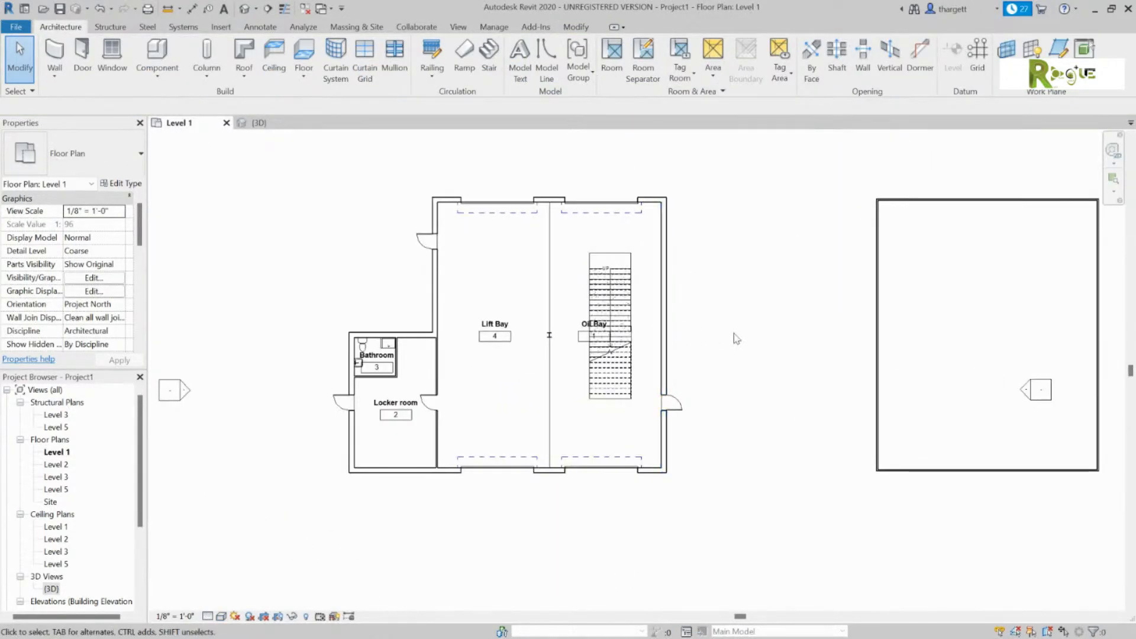
{"action": "scroll", "coordinate": [717, 322], "scroll_direction": "up", "scroll_amount": 1}
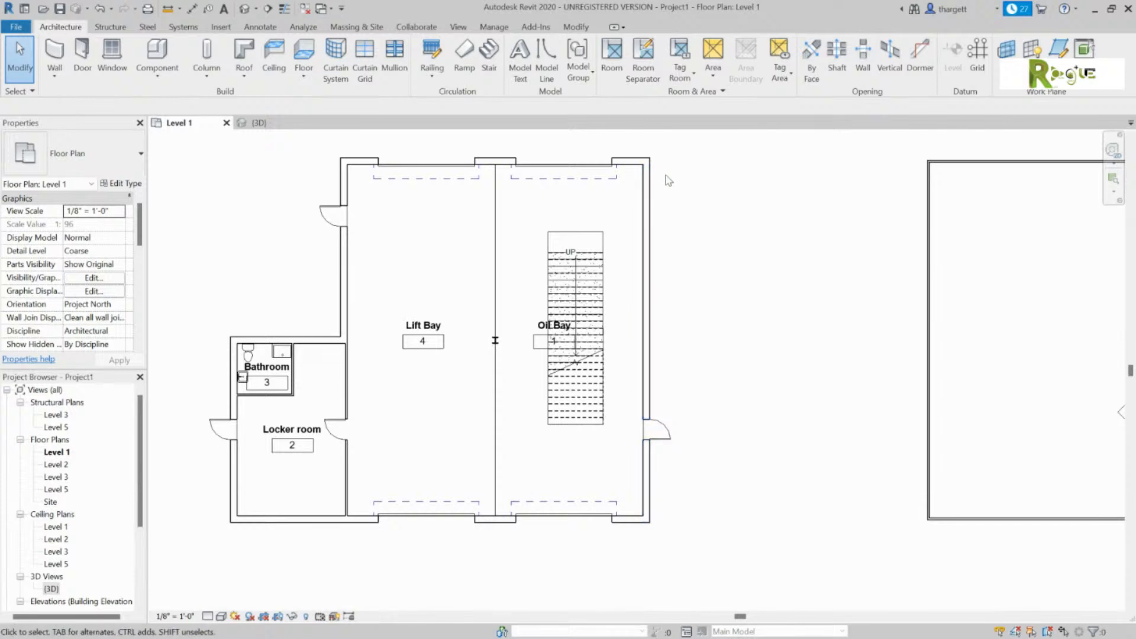
{"action": "middle_click_drag", "start_coordinate": [658, 177], "coordinate": [640, 301]}
{"action": "scroll", "coordinate": [640, 302], "scroll_direction": "up", "scroll_amount": 8}
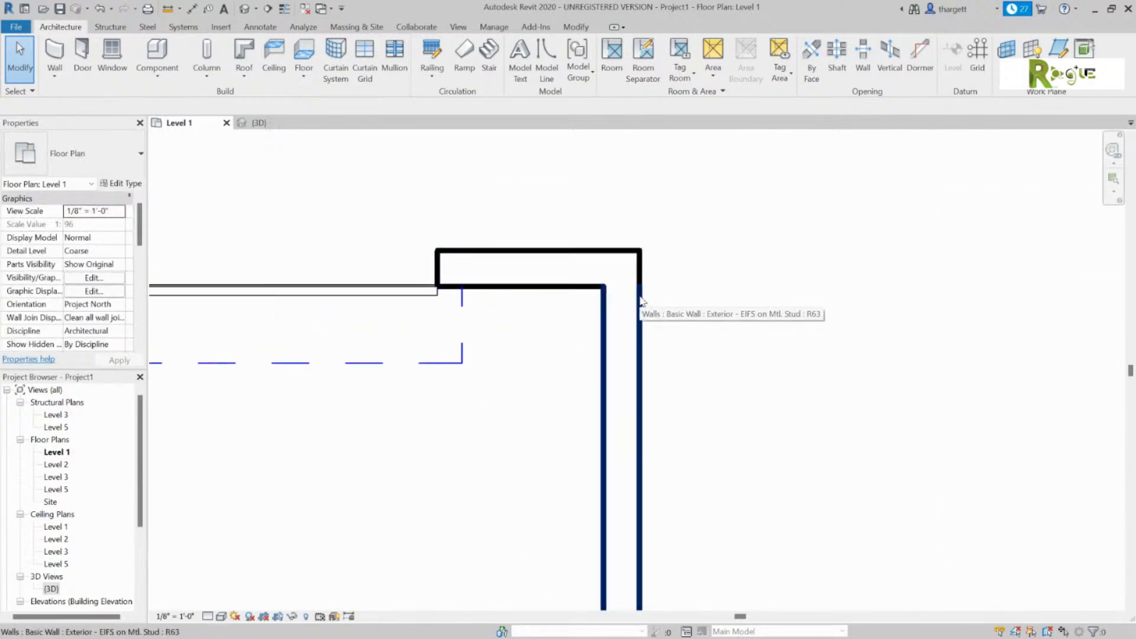
{"action": "left_click", "coordinate": [208, 616]}
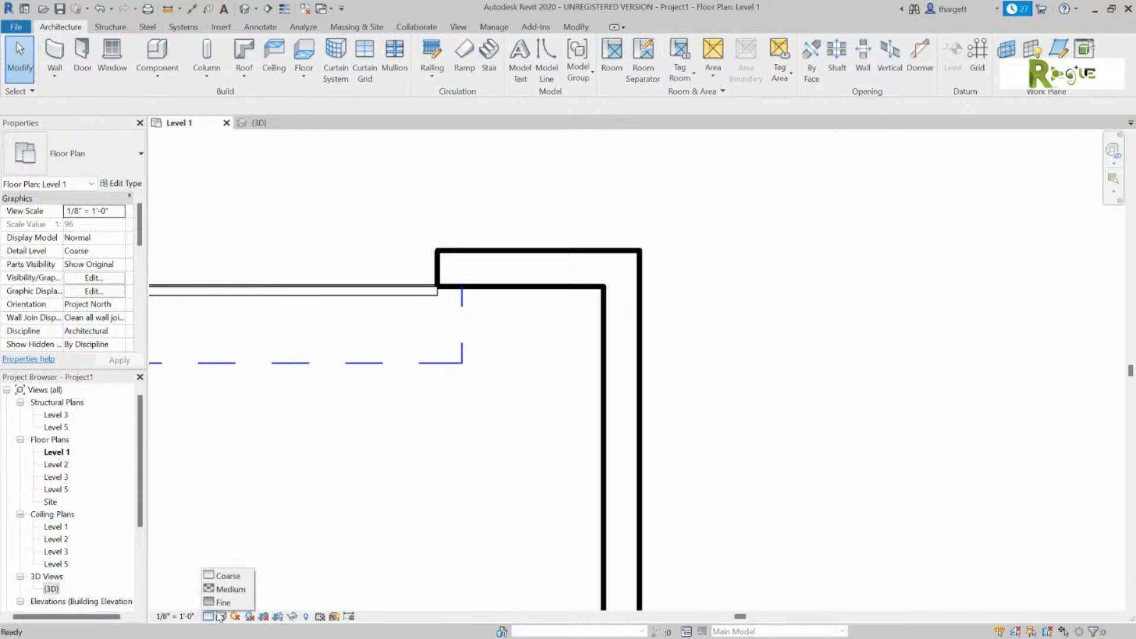
{"action": "left_click", "coordinate": [227, 602]}
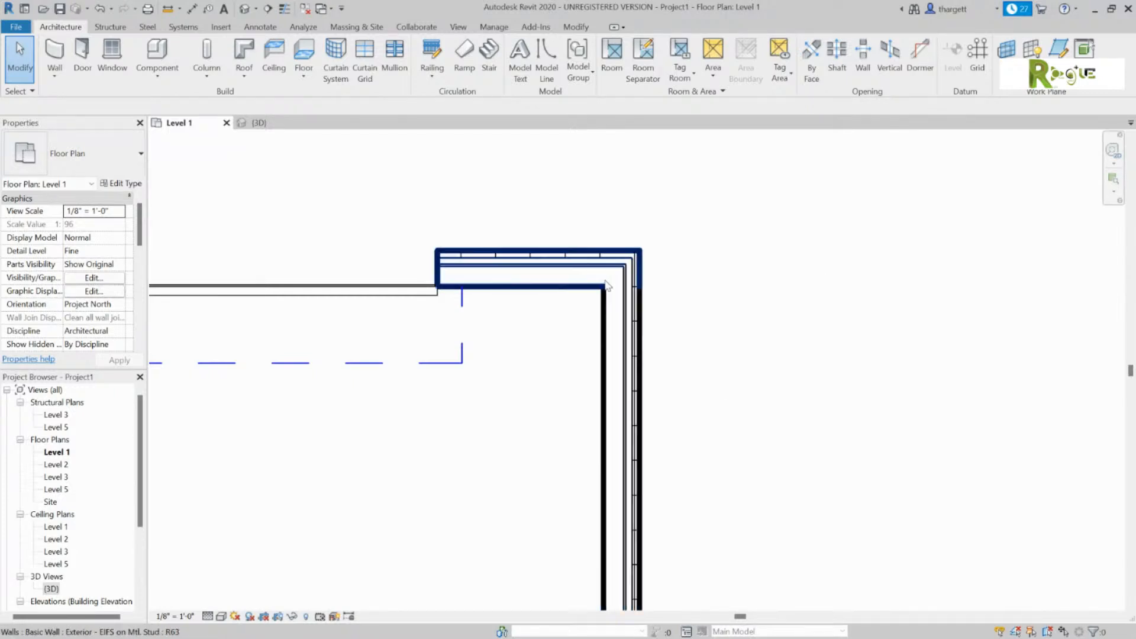
Review the Location Line options of the short horizontal wall at the corner without changing them, then deselect the wall.
{"action": "left_click", "coordinate": [638, 266]}
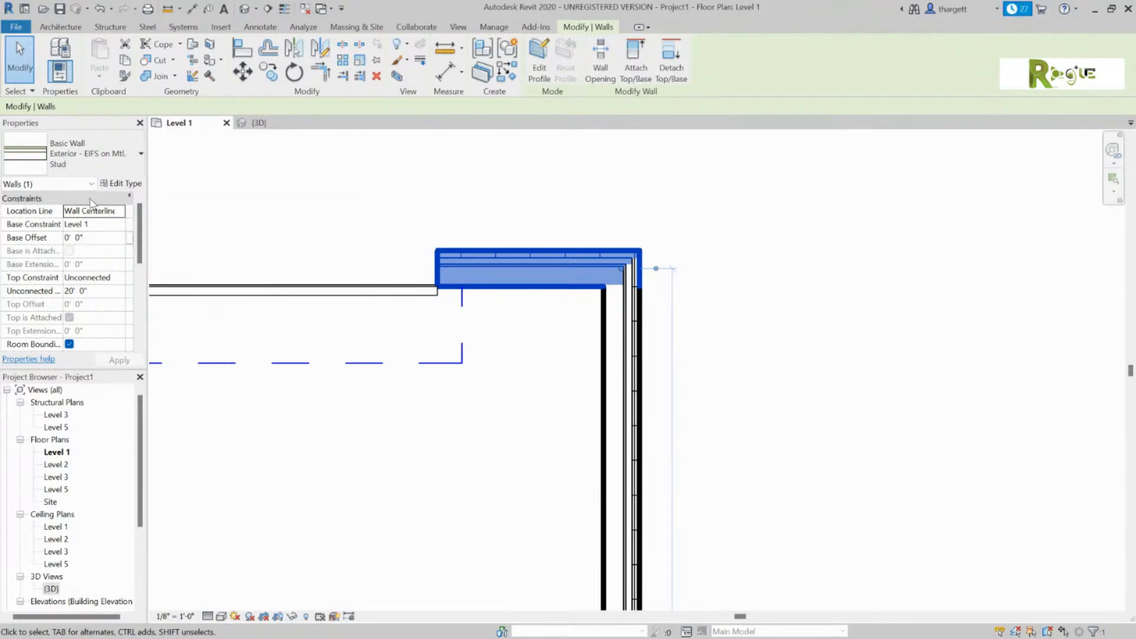
{"action": "left_click", "coordinate": [124, 213]}
{"action": "scroll", "coordinate": [124, 281], "scroll_direction": "down", "scroll_amount": 1}
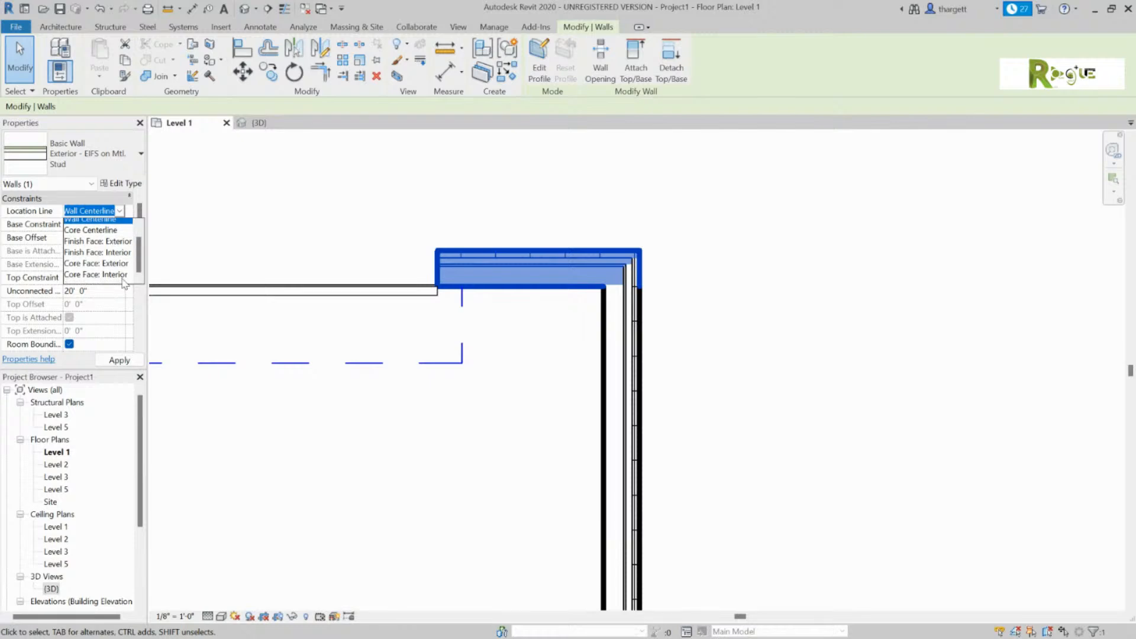
{"action": "scroll", "coordinate": [123, 278], "scroll_direction": "up", "scroll_amount": 1}
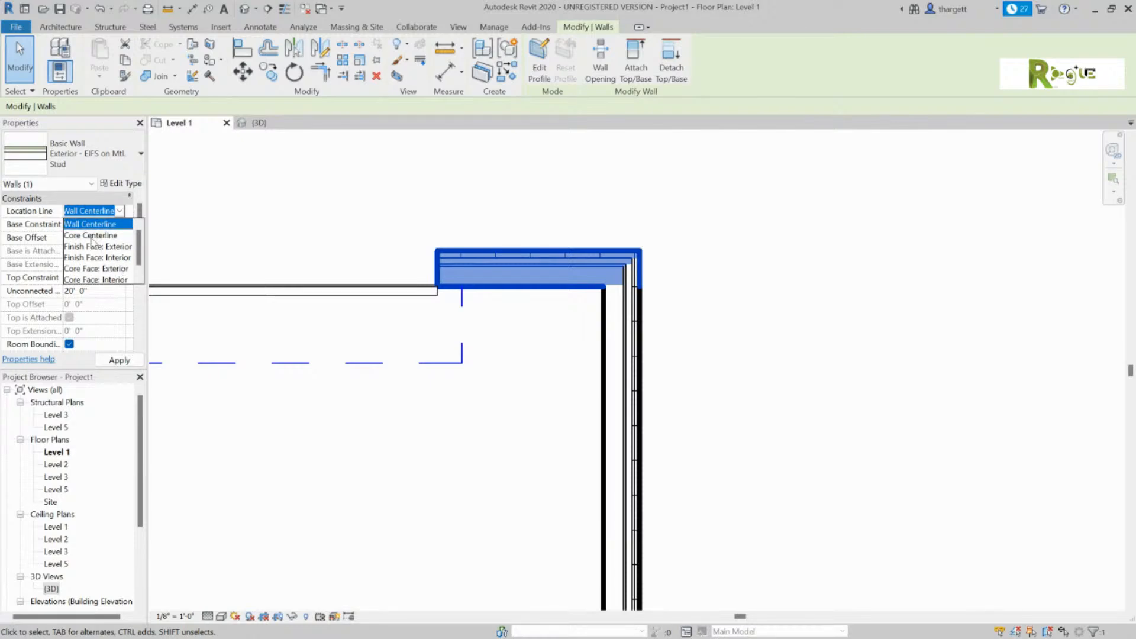
{"action": "left_click", "coordinate": [123, 213]}
{"action": "left_click", "coordinate": [560, 247]}
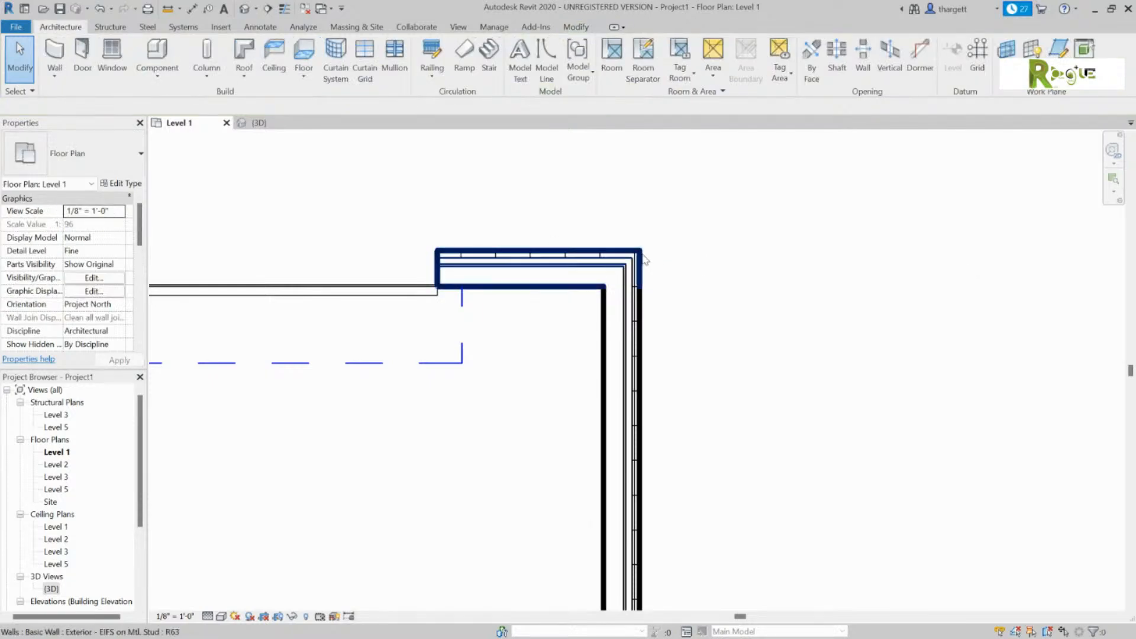
Select all instances of the EIFS wall type visible in the view, set their Location Line to Finish Face: Exterior, and deselect them.
{"action": "right_click", "coordinate": [645, 288]}
{"action": "mouse_move", "coordinate": [720, 457]}
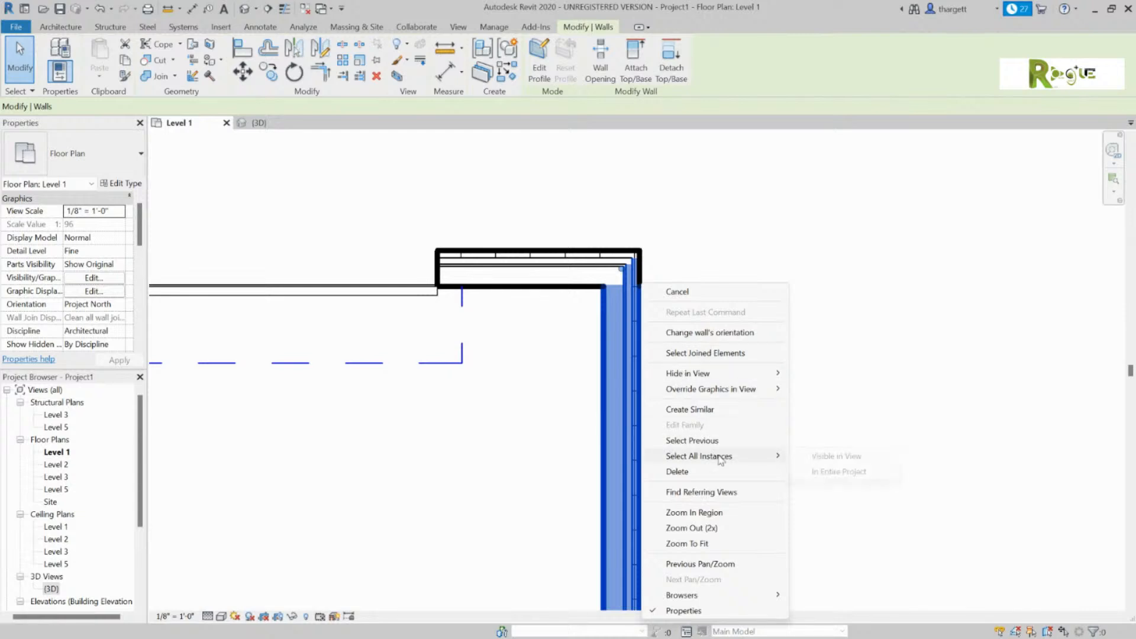
{"action": "left_click", "coordinate": [833, 457]}
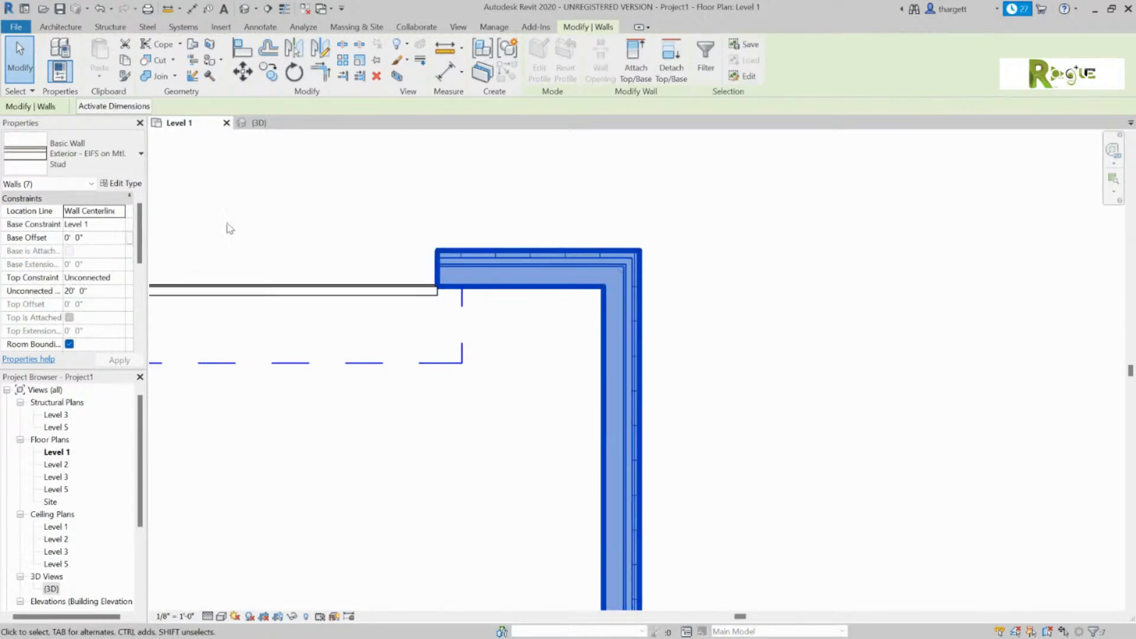
{"action": "left_click", "coordinate": [117, 212]}
{"action": "left_click", "coordinate": [121, 211]}
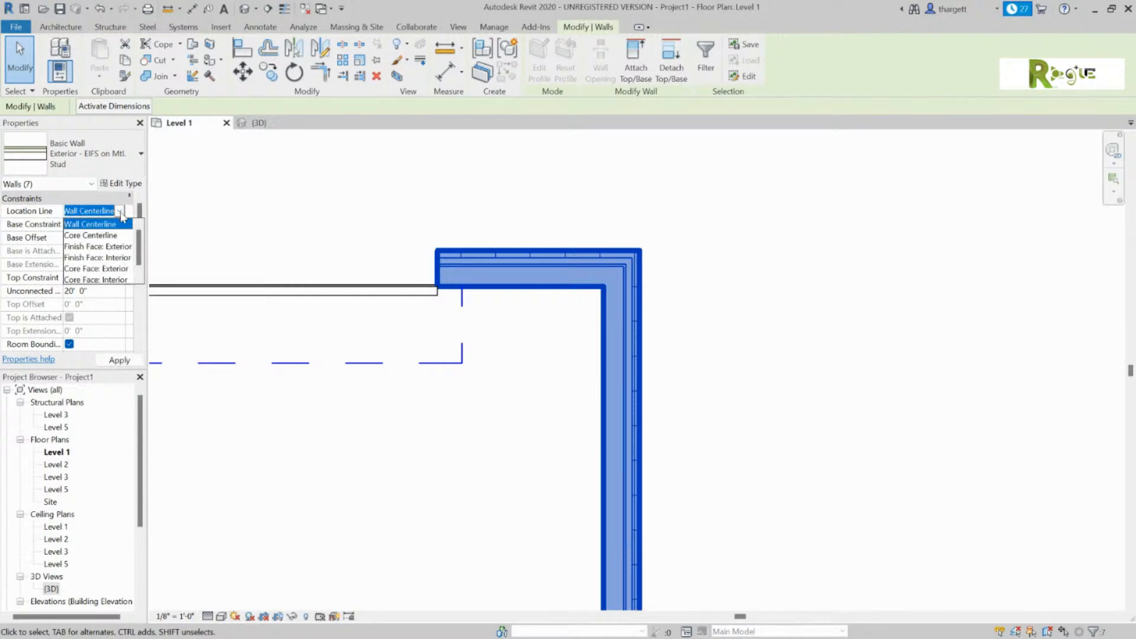
{"action": "left_click", "coordinate": [124, 247]}
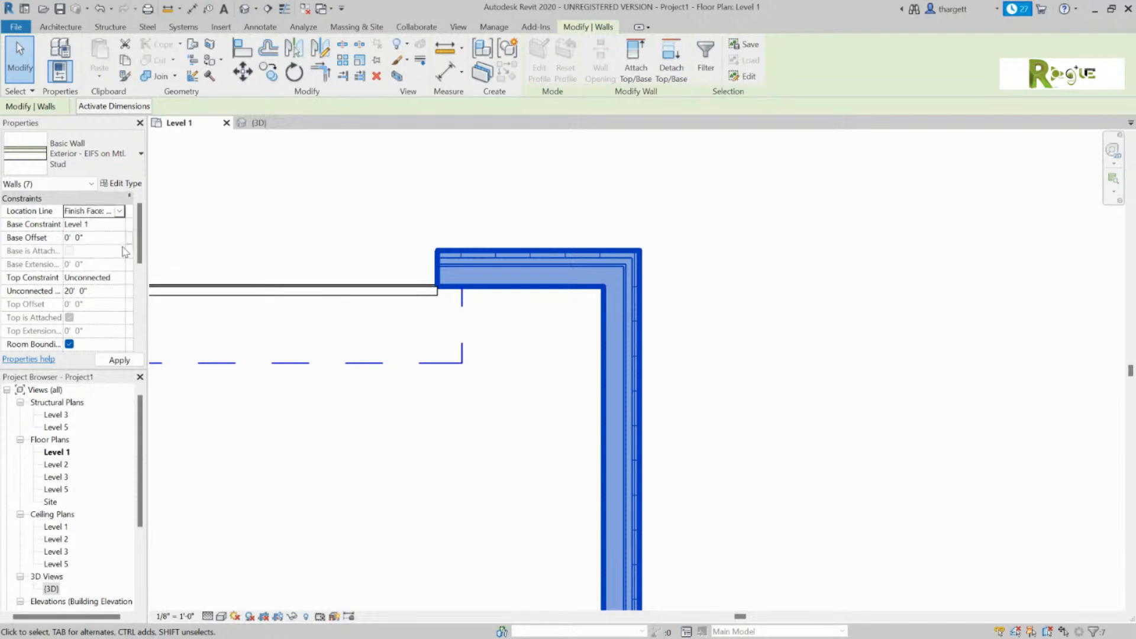
{"action": "left_click", "coordinate": [120, 211]}
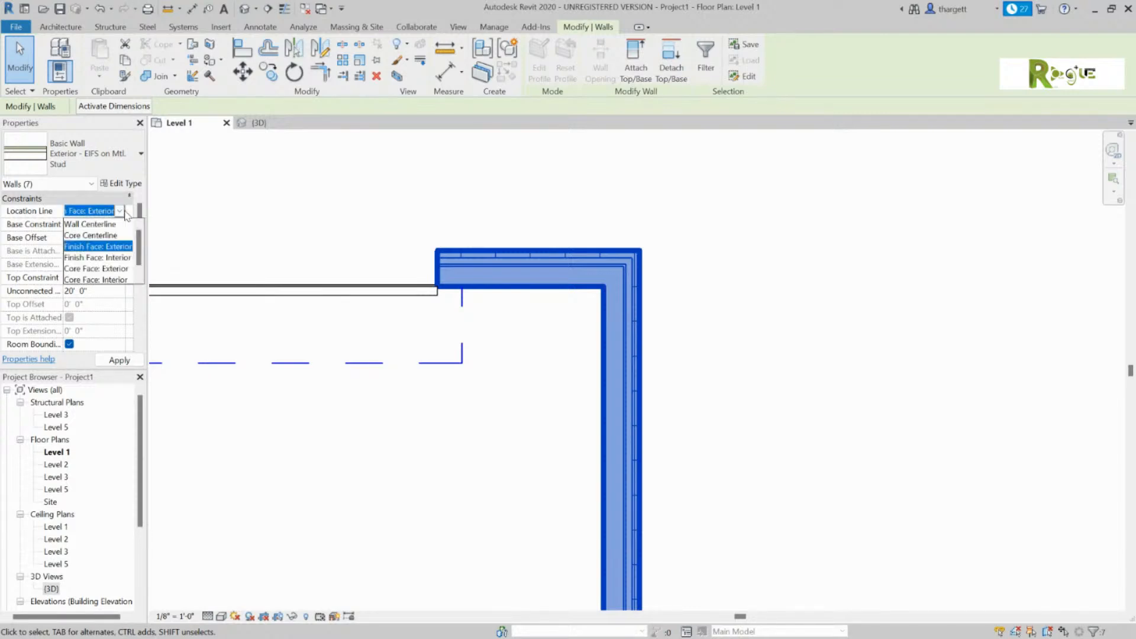
{"action": "left_click", "coordinate": [111, 247]}
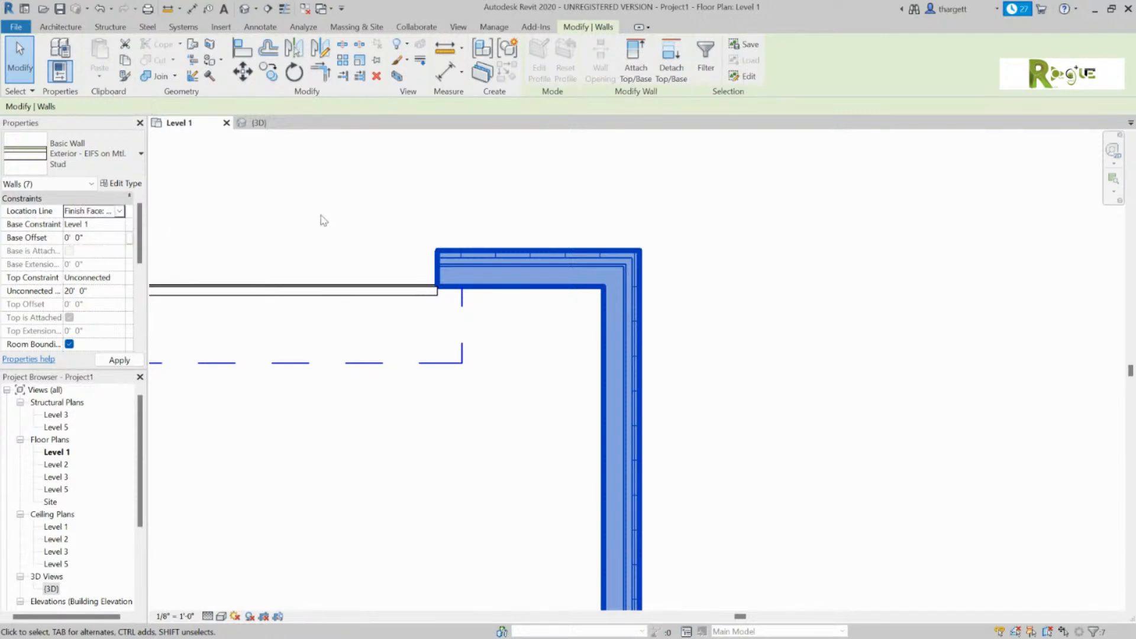
{"action": "left_click", "coordinate": [771, 248]}
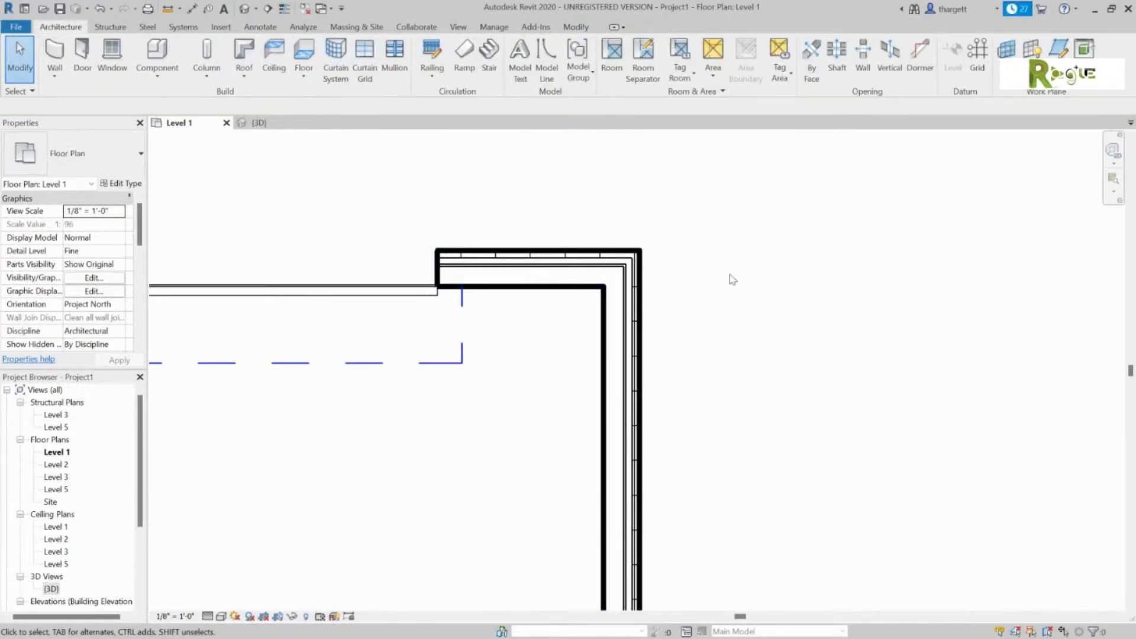
Open the structure assembly of the horizontal EIFS wall at the corner and delete its Thermal/Air layer.
{"action": "left_click", "coordinate": [624, 258]}
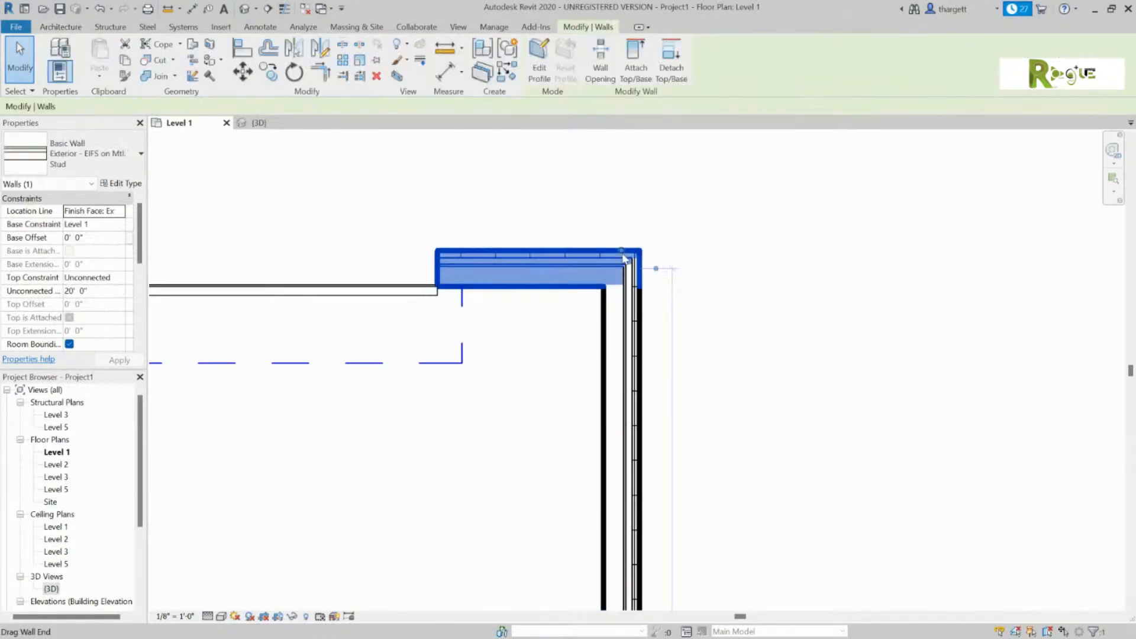
{"action": "left_click", "coordinate": [121, 184]}
{"action": "left_click", "coordinate": [673, 259]}
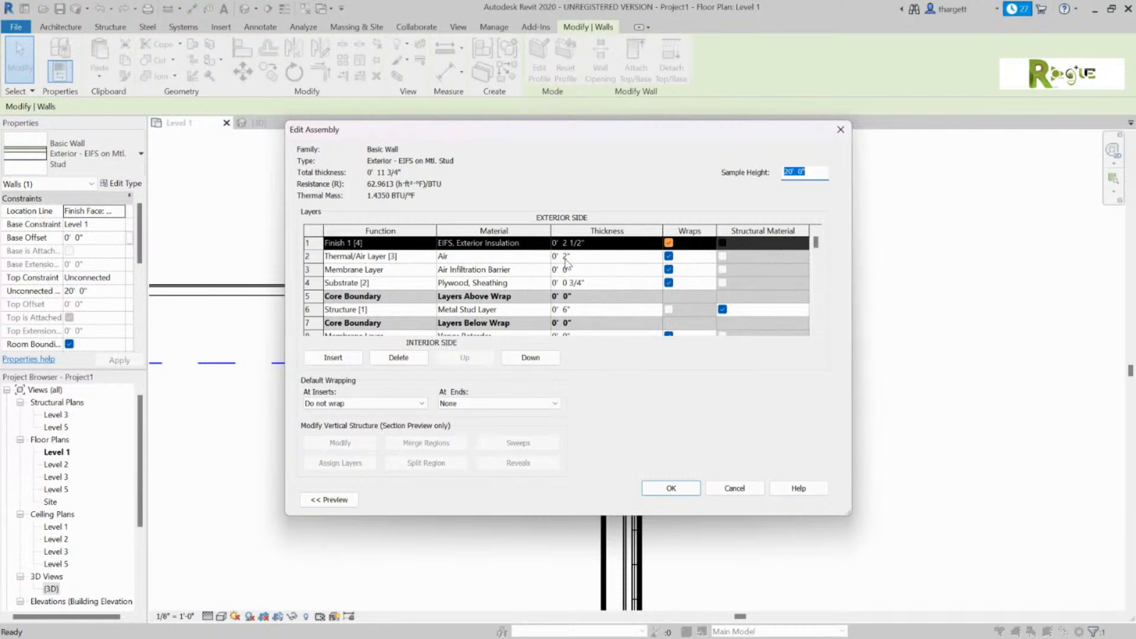
{"action": "left_click", "coordinate": [566, 258]}
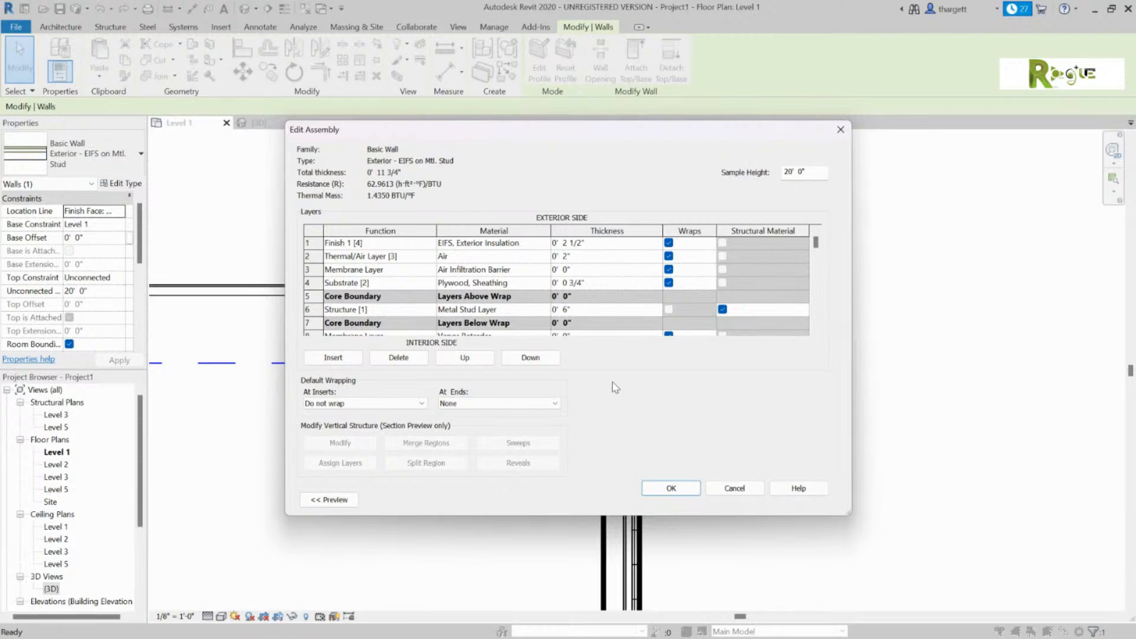
{"action": "left_click", "coordinate": [407, 362]}
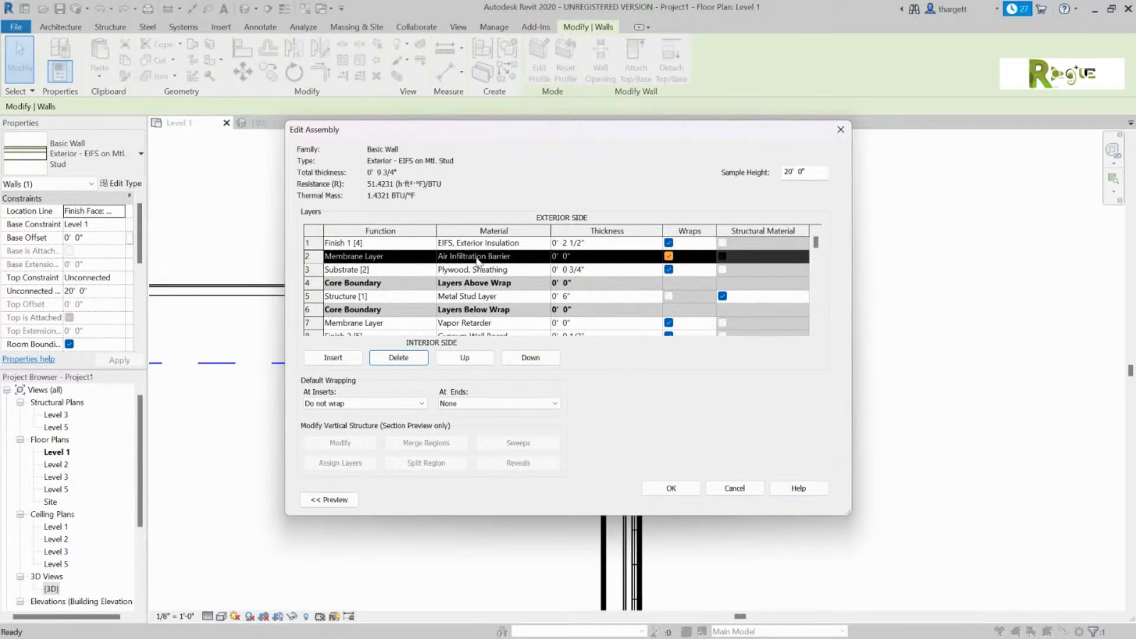
Try moving the Air Infiltration Barrier membrane layer above the Finish 1 layer and return it beneath.
{"action": "key", "text": "Up"}
{"action": "key", "text": "Down"}
{"action": "left_click", "coordinate": [466, 358]}
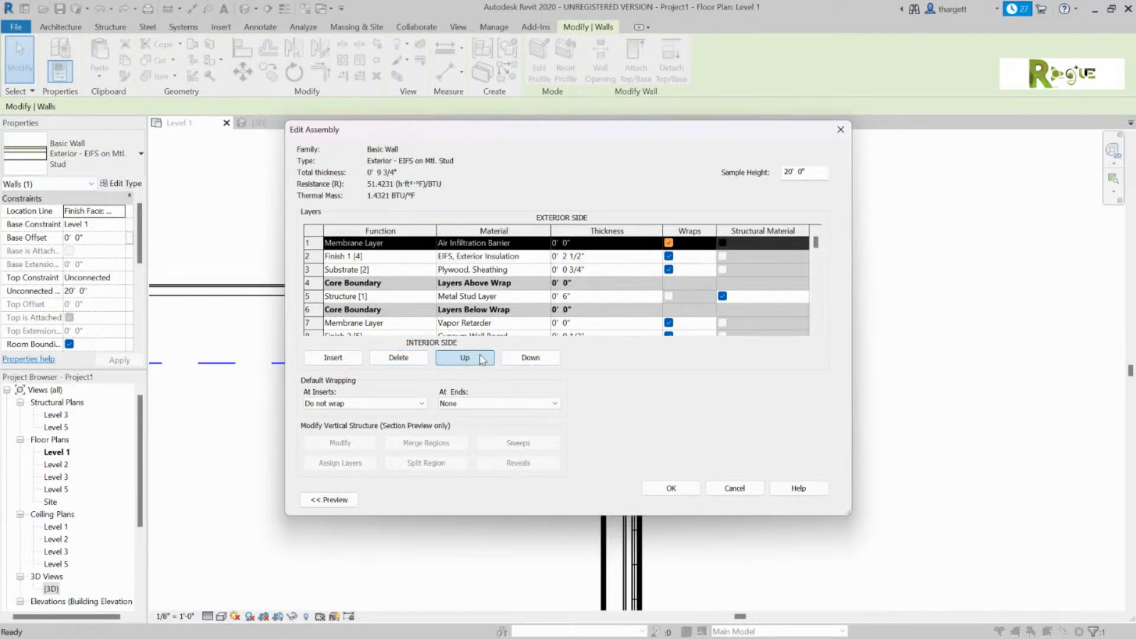
{"action": "left_click", "coordinate": [530, 357]}
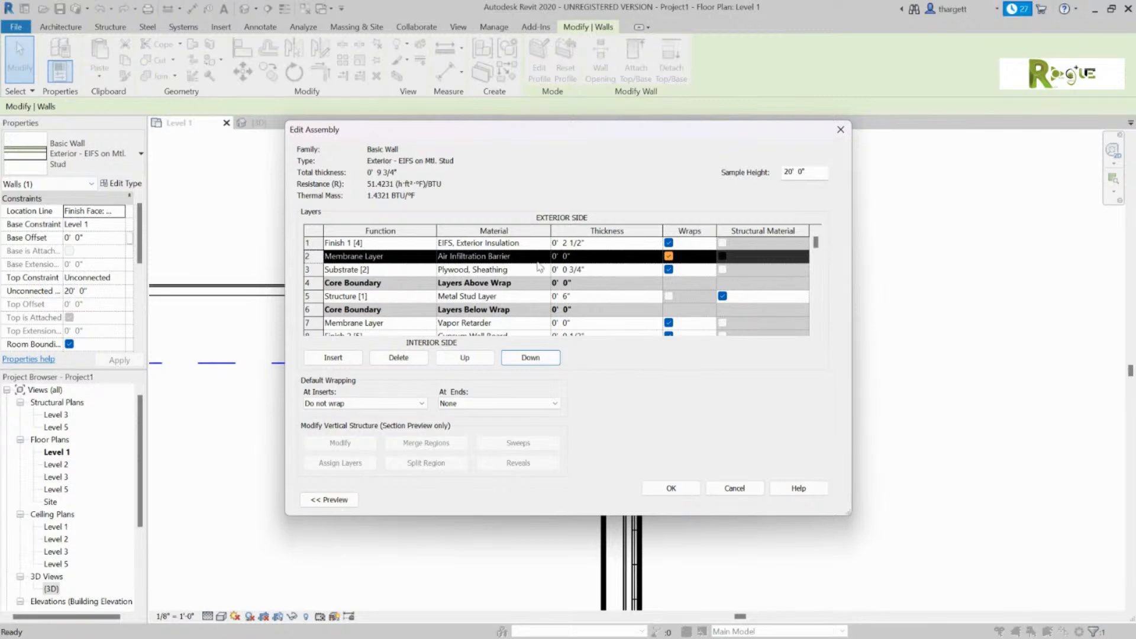
Accept the assembly and wall type changes, and deselect the wall.
{"action": "left_click", "coordinate": [671, 488]}
{"action": "left_click", "coordinate": [685, 500]}
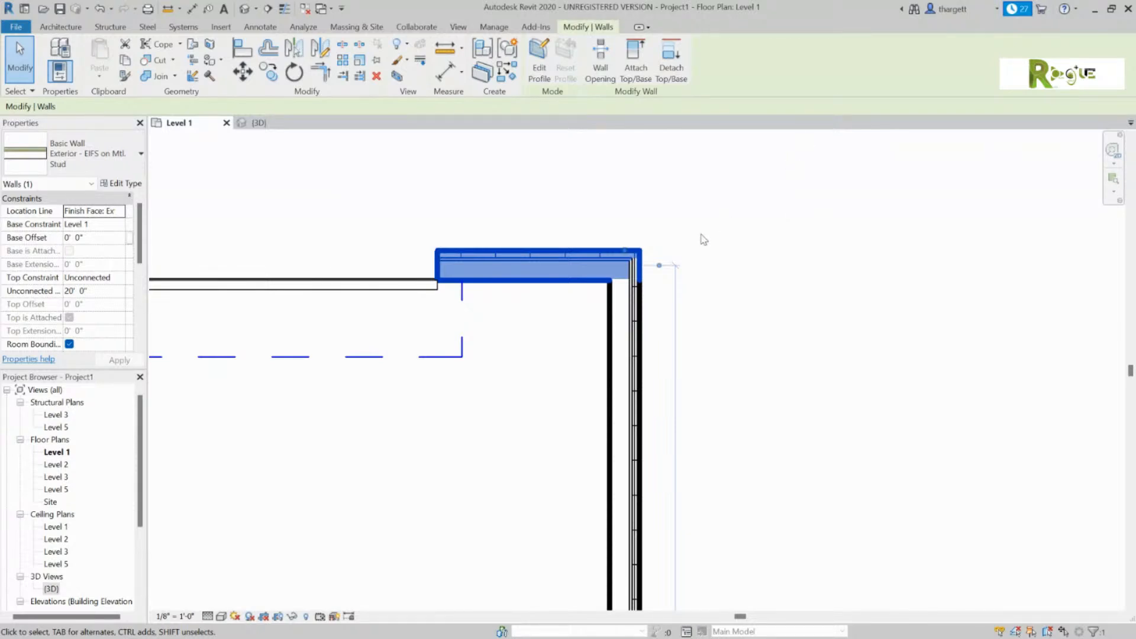
{"action": "key", "text": "Escape"}
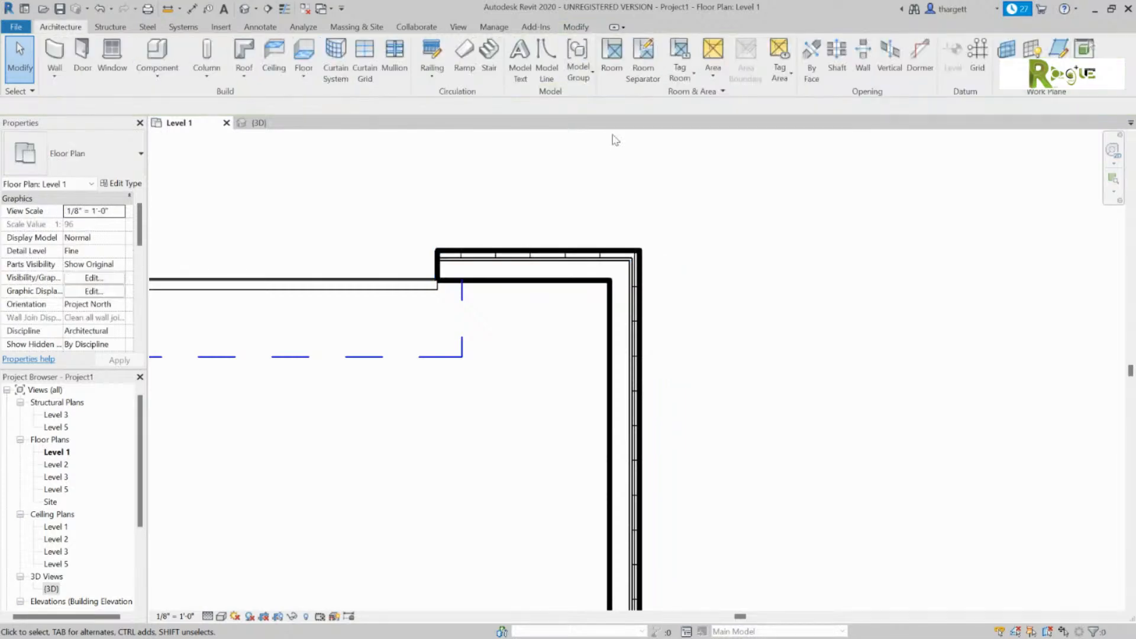
Set the EIFS wall type's Metal Stud structure layer to 8" thick and accept the assembly and type changes.
{"action": "scroll", "coordinate": [130, 280], "scroll_direction": "down", "scroll_amount": 2}
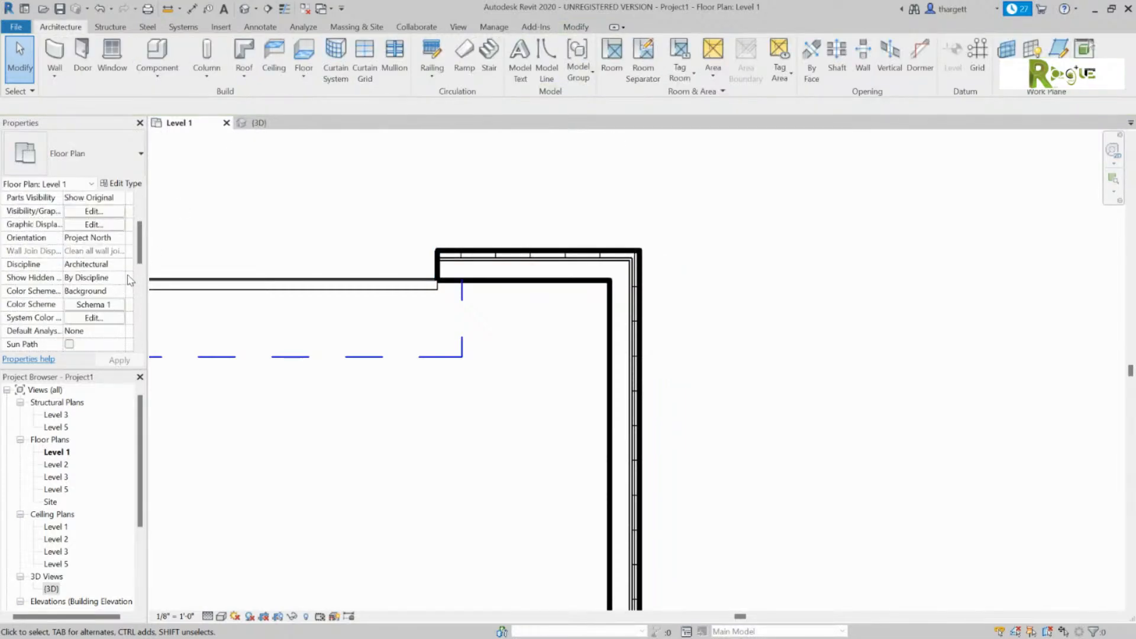
{"action": "left_click", "coordinate": [242, 280]}
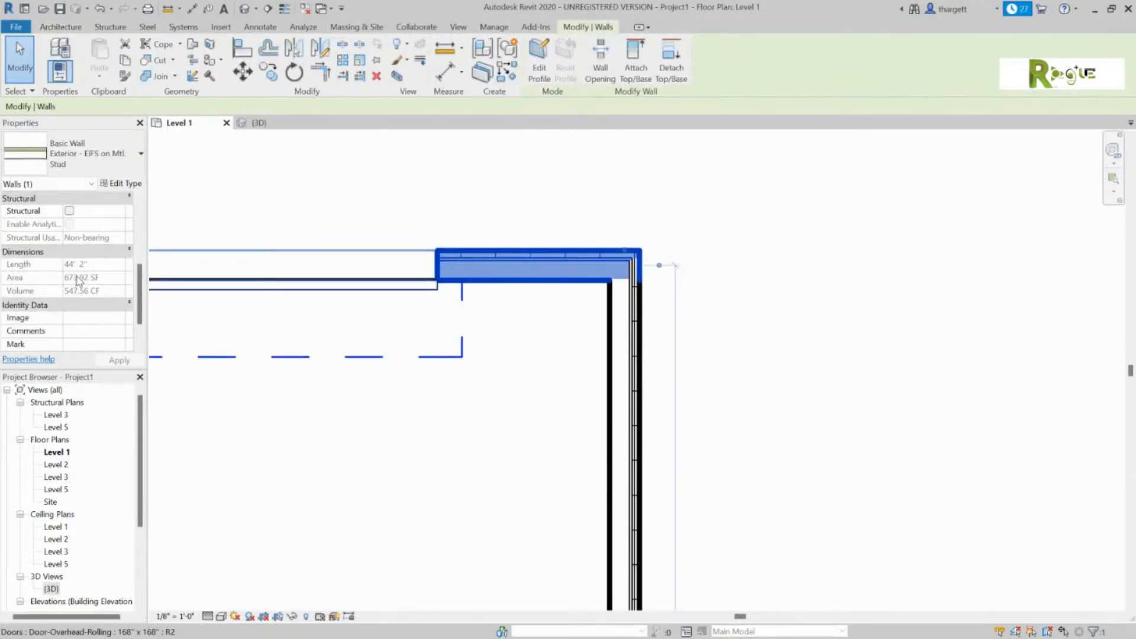
{"action": "scroll", "coordinate": [77, 275], "scroll_direction": "up", "scroll_amount": 4}
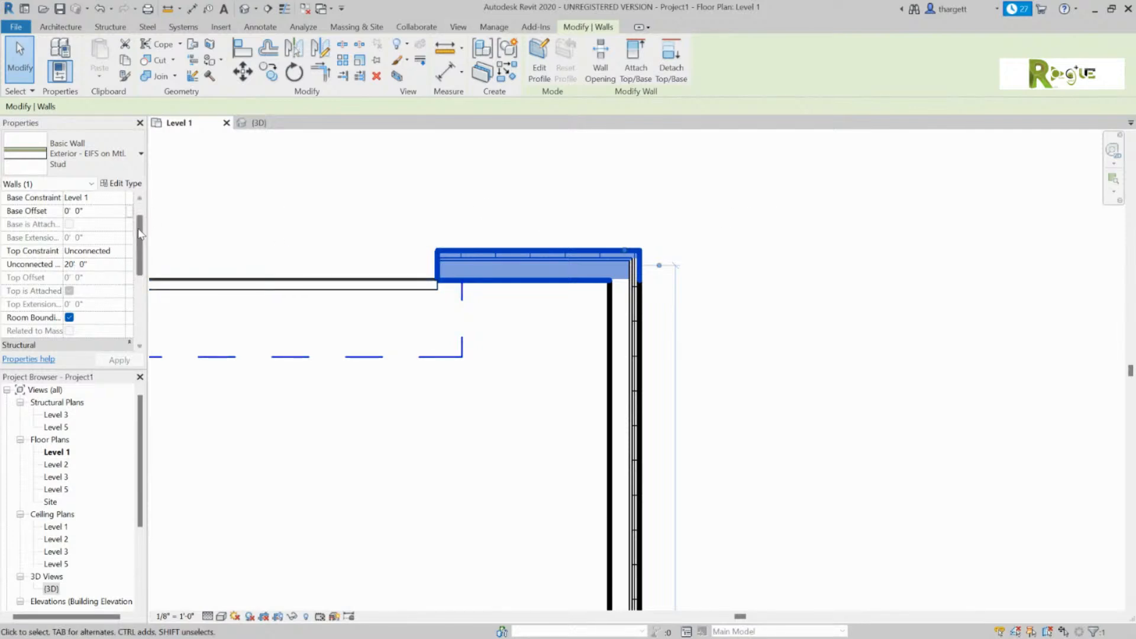
{"action": "left_click", "coordinate": [121, 184]}
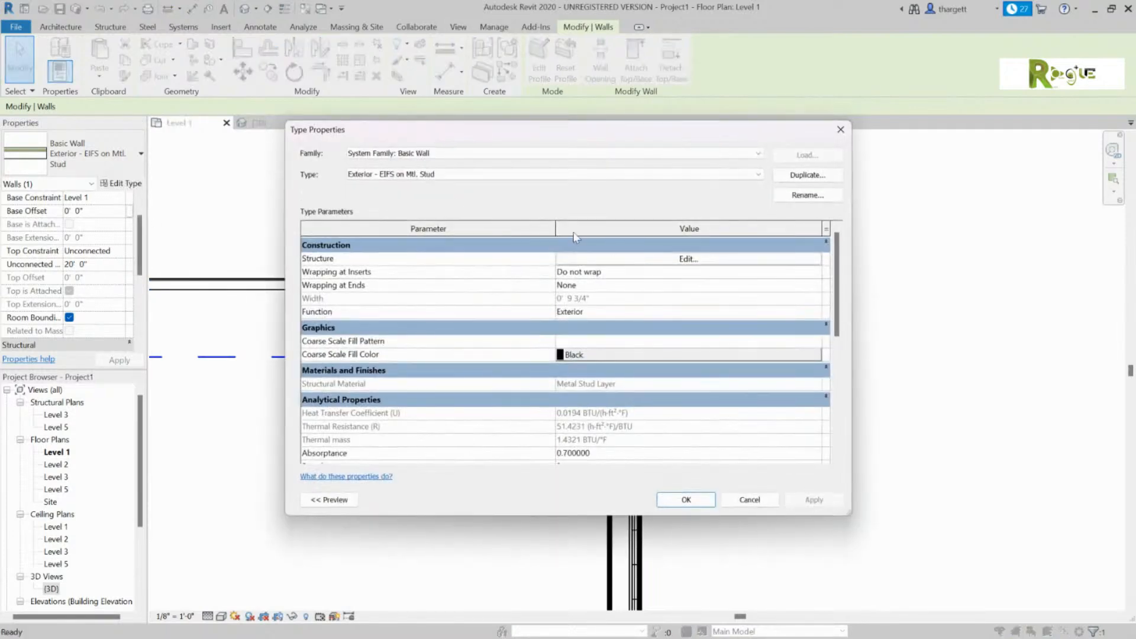
{"action": "left_click", "coordinate": [669, 260]}
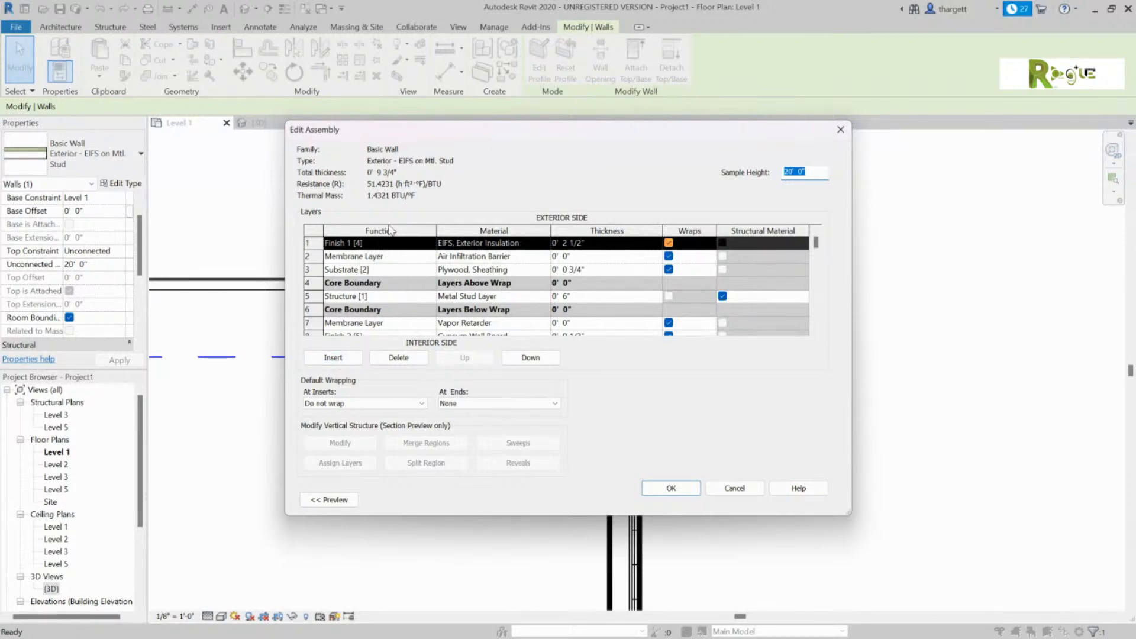
{"action": "scroll", "coordinate": [600, 284], "scroll_direction": "down", "scroll_amount": 1}
{"action": "scroll", "coordinate": [595, 284], "scroll_direction": "up", "scroll_amount": 1}
{"action": "left_click", "coordinate": [563, 295]}
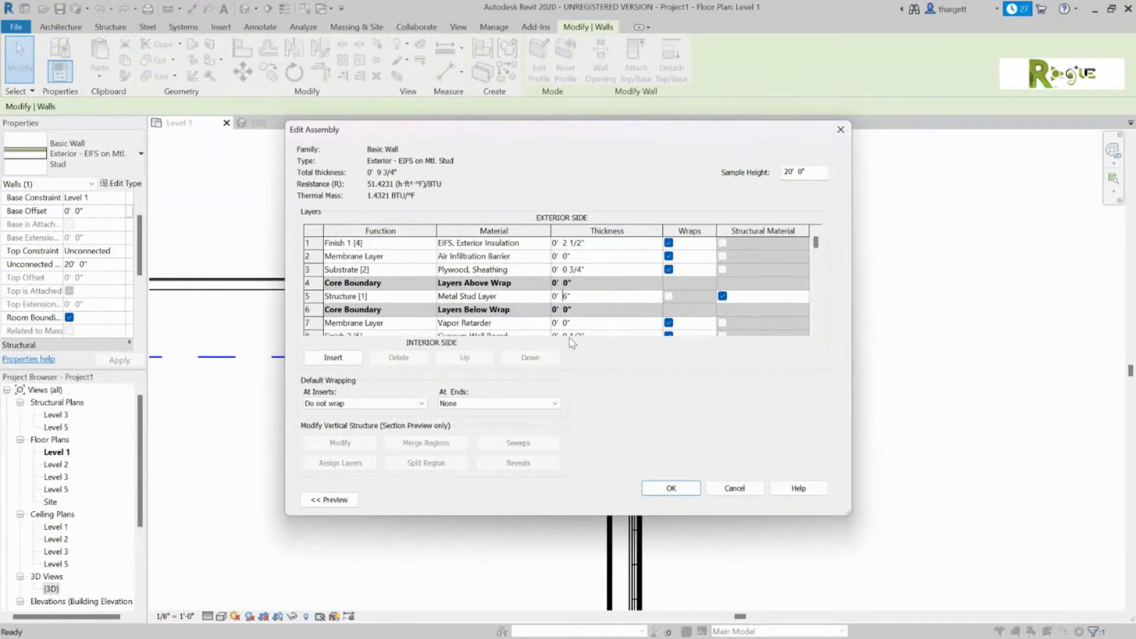
{"action": "key", "text": "Delete"}
{"action": "type", "text": "8"}
{"action": "left_click", "coordinate": [671, 487]}
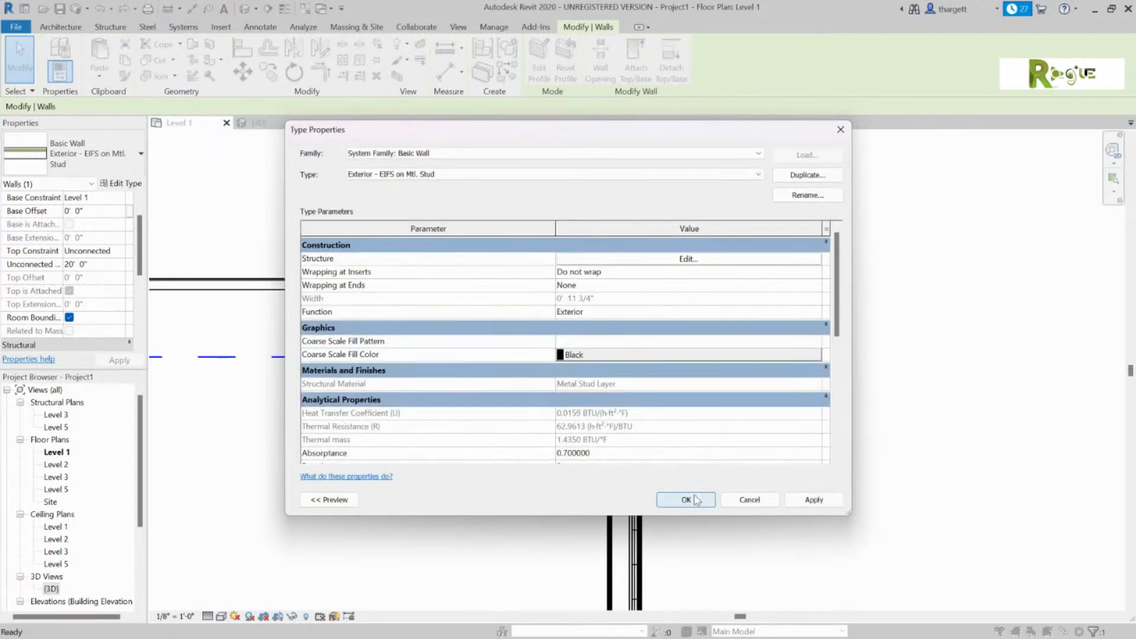
{"action": "left_click", "coordinate": [695, 499]}
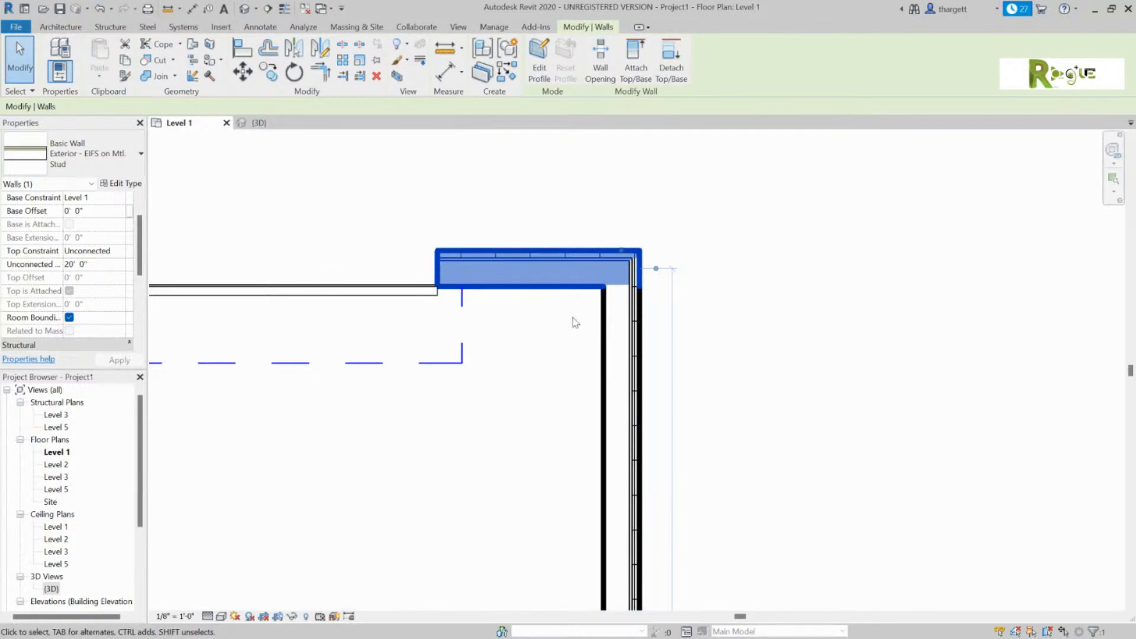
Reopen the EIFS wall's assembly and review its layers and the default wrapping options at inserts and ends without changing them.
{"action": "left_click", "coordinate": [121, 183]}
{"action": "left_click", "coordinate": [664, 260]}
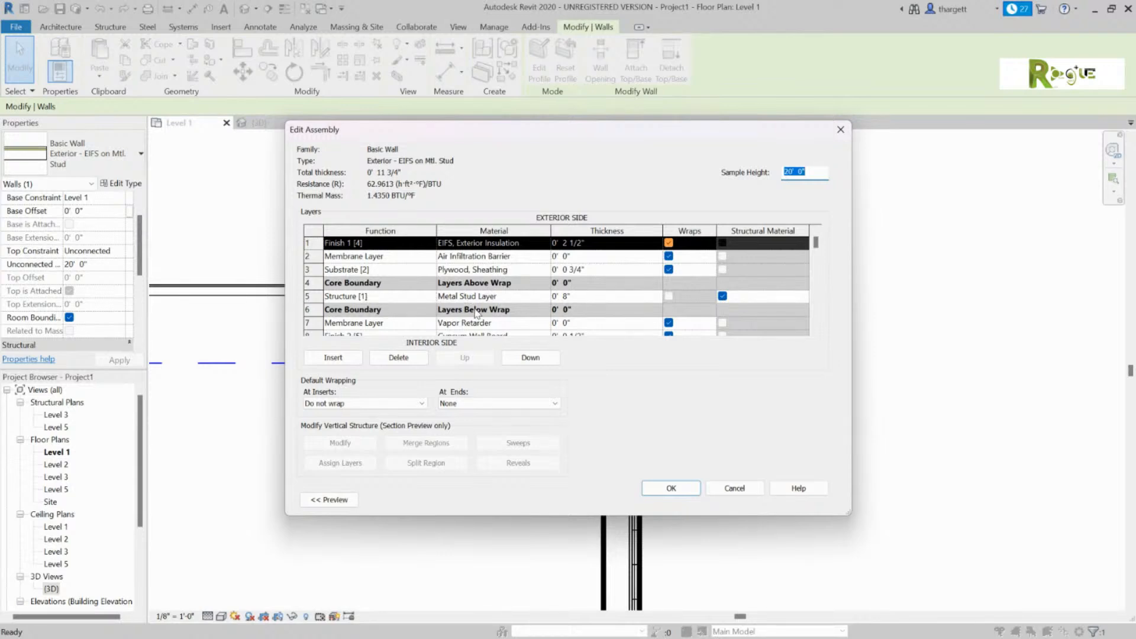
{"action": "scroll", "coordinate": [453, 298], "scroll_direction": "down", "scroll_amount": 1}
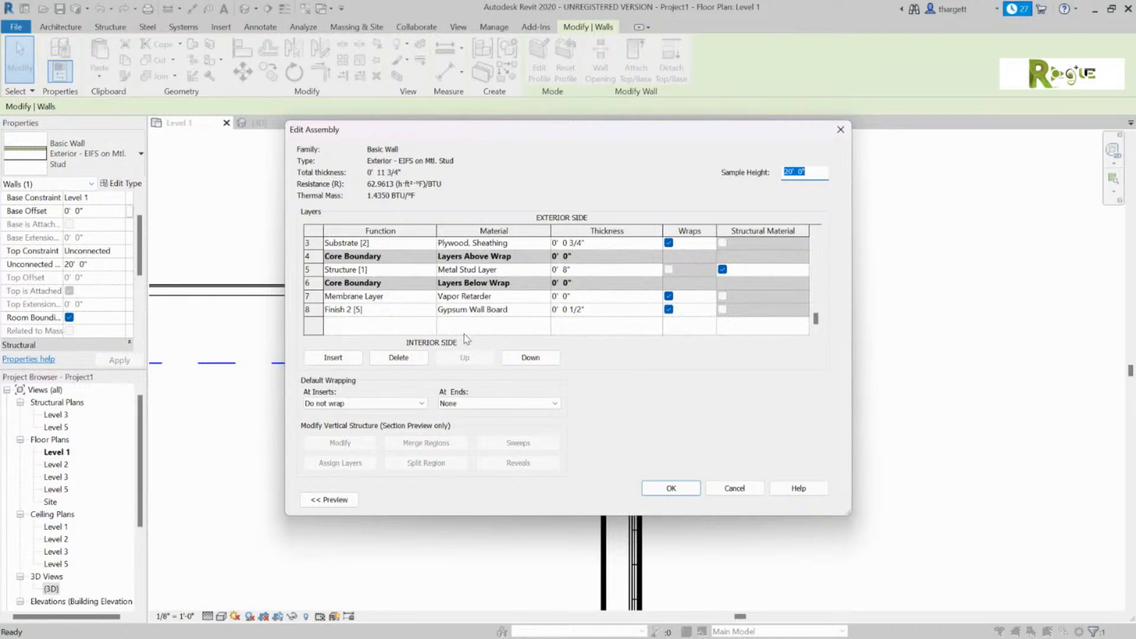
{"action": "scroll", "coordinate": [446, 317], "scroll_direction": "up", "scroll_amount": 1}
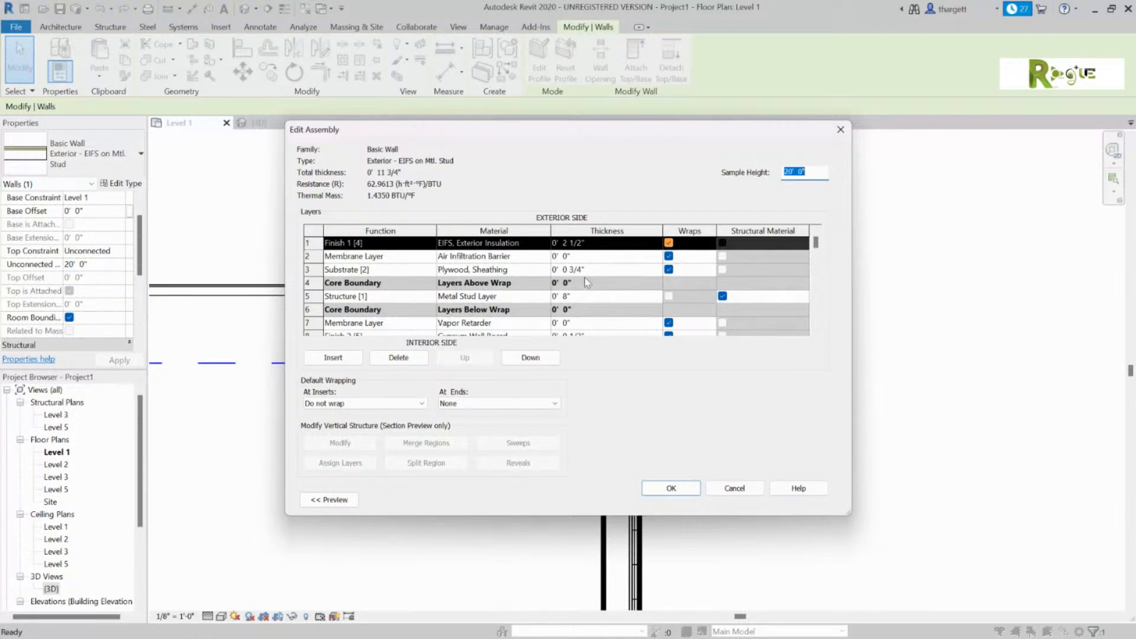
{"action": "left_click", "coordinate": [478, 404]}
{"action": "left_click", "coordinate": [485, 408]}
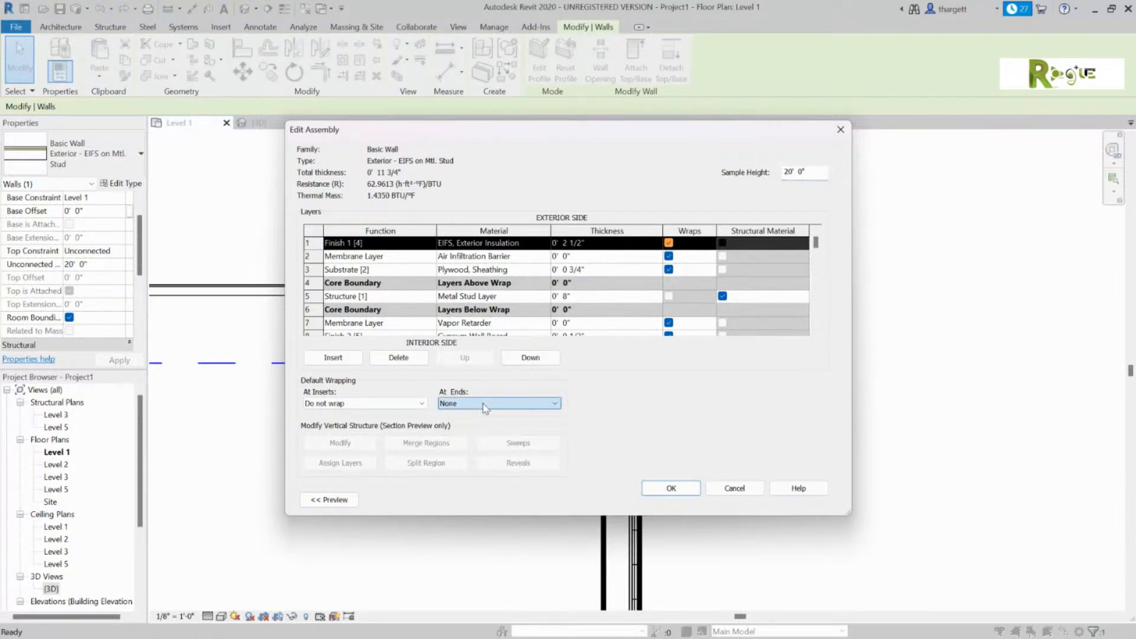
{"action": "left_click", "coordinate": [414, 404]}
{"action": "left_click", "coordinate": [331, 413]}
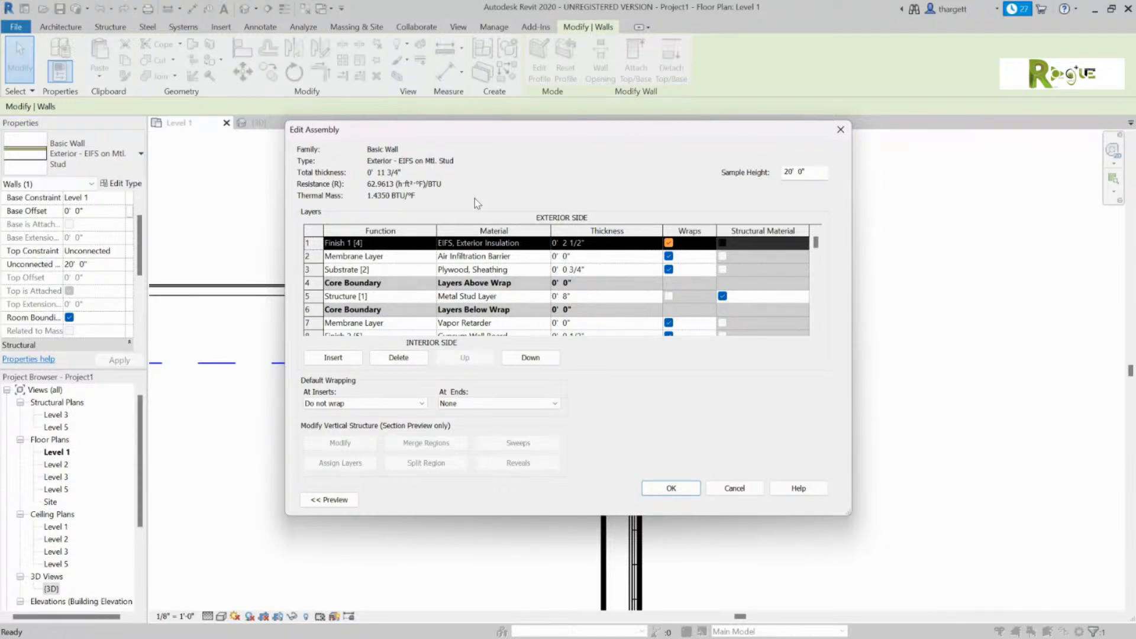
Set the Gypsum Wall Board Finish 2 layer's thickness to 5/8" and accept the assembly.
{"action": "scroll", "coordinate": [548, 280], "scroll_direction": "down", "scroll_amount": 1}
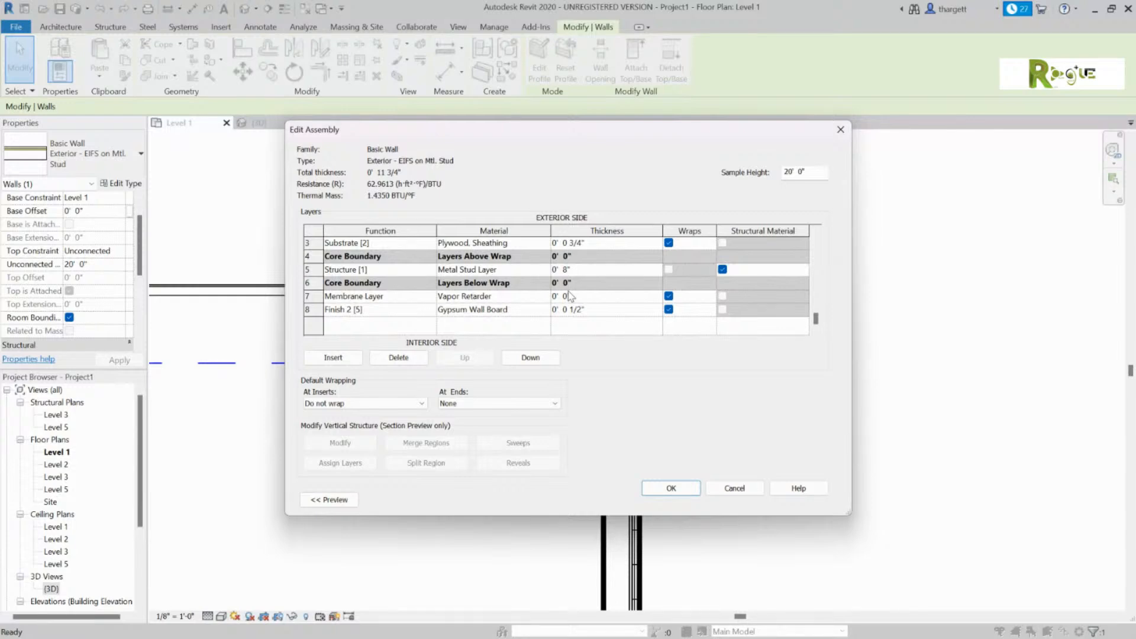
{"action": "left_click", "coordinate": [457, 309]}
{"action": "left_click", "coordinate": [577, 310]}
{"action": "key", "text": "BackSpace"}
{"action": "key", "text": "BackSpace"}
{"action": "type", "text": "5/8"}
{"action": "left_click", "coordinate": [670, 488]}
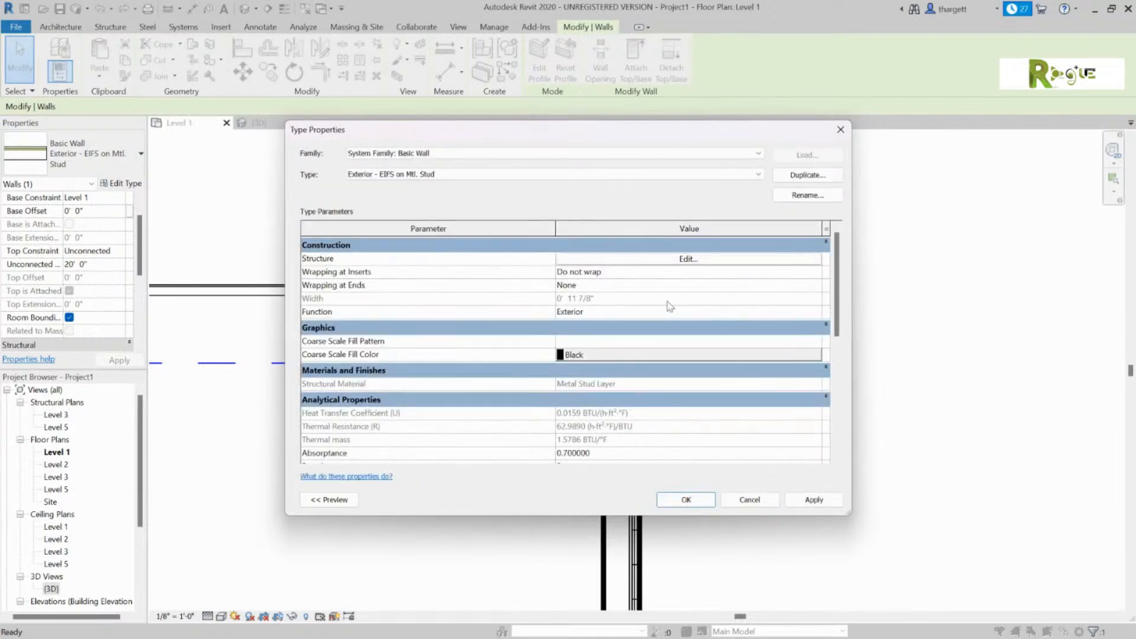
Check the assembly's layer thicknesses once more, accept the wall type changes, and deselect the wall.
{"action": "left_click", "coordinate": [687, 258]}
{"action": "scroll", "coordinate": [577, 310], "scroll_direction": "down", "scroll_amount": 1}
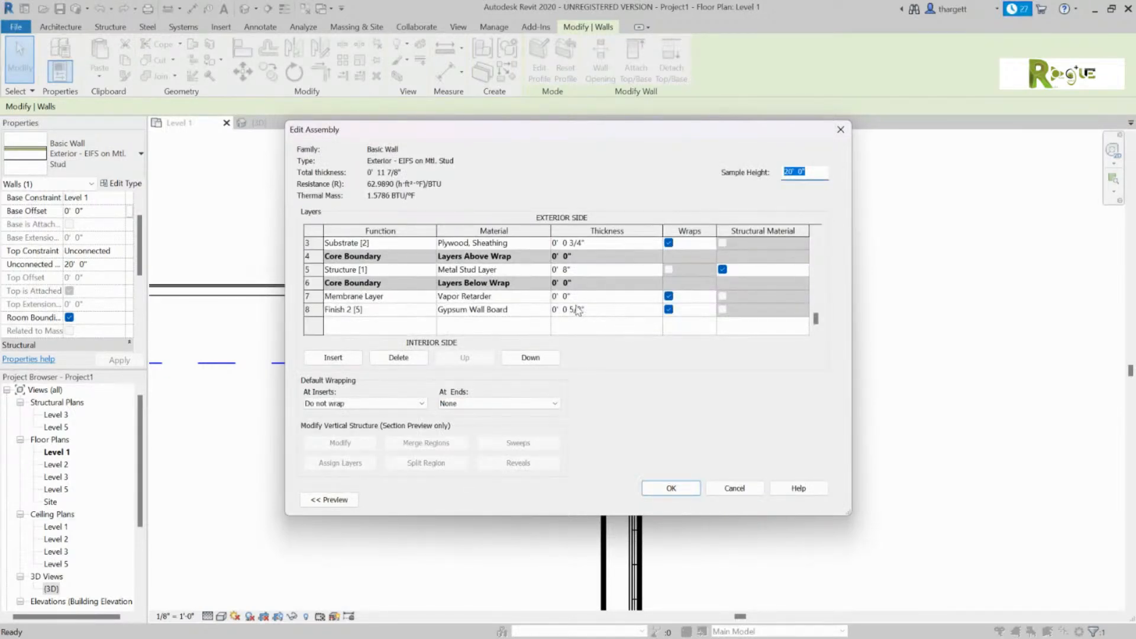
{"action": "scroll", "coordinate": [578, 310], "scroll_direction": "up", "scroll_amount": 1}
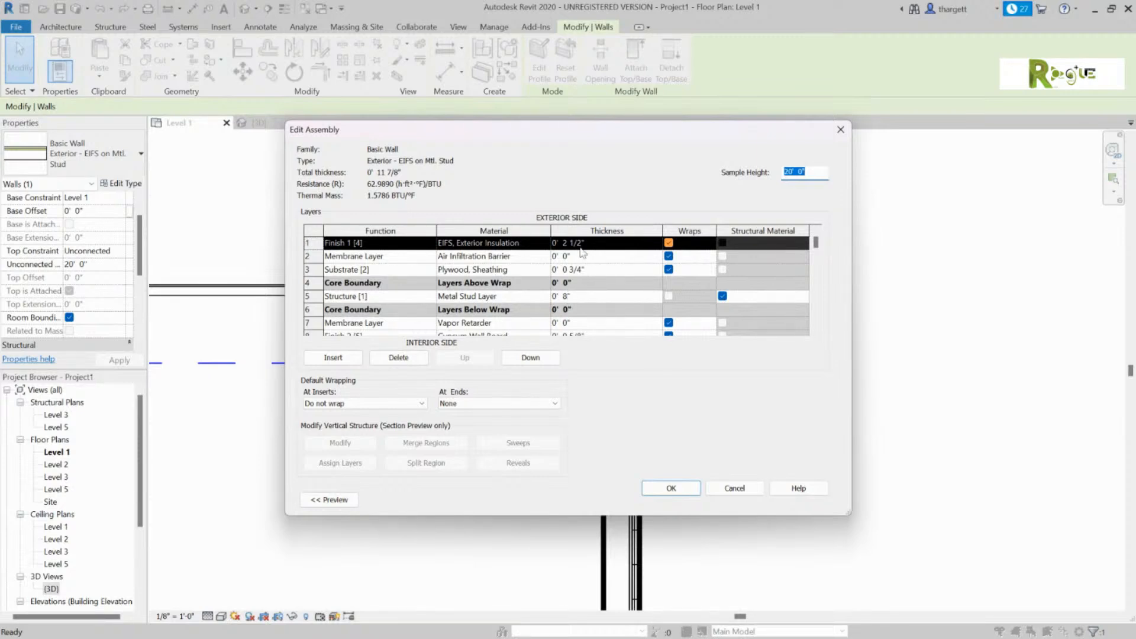
{"action": "left_click", "coordinate": [670, 488]}
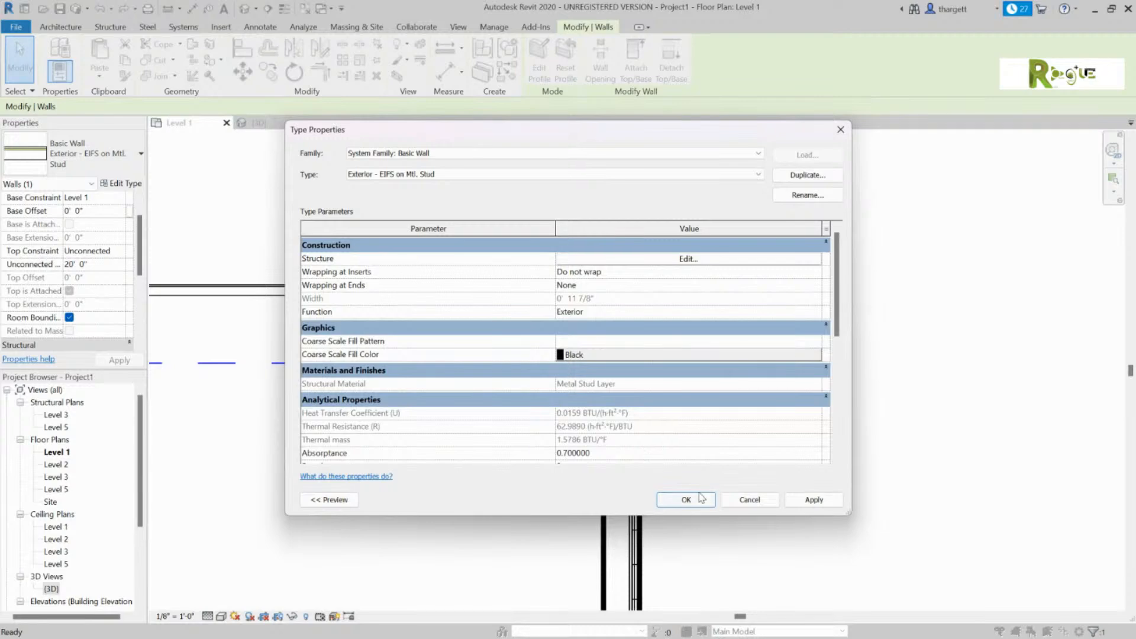
{"action": "left_click", "coordinate": [701, 496]}
{"action": "left_click", "coordinate": [842, 223]}
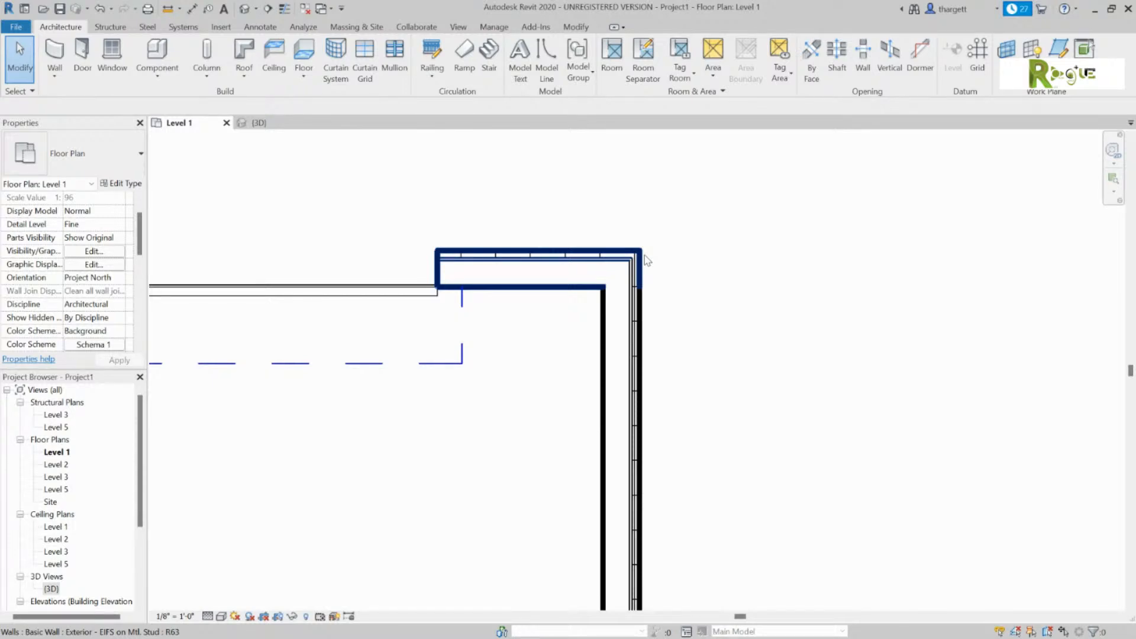
Set the Level 1 plan's visual style to Shaded and inspect the EIFS wall layers at the exterior corner near the stair.
{"action": "left_click", "coordinate": [221, 616]}
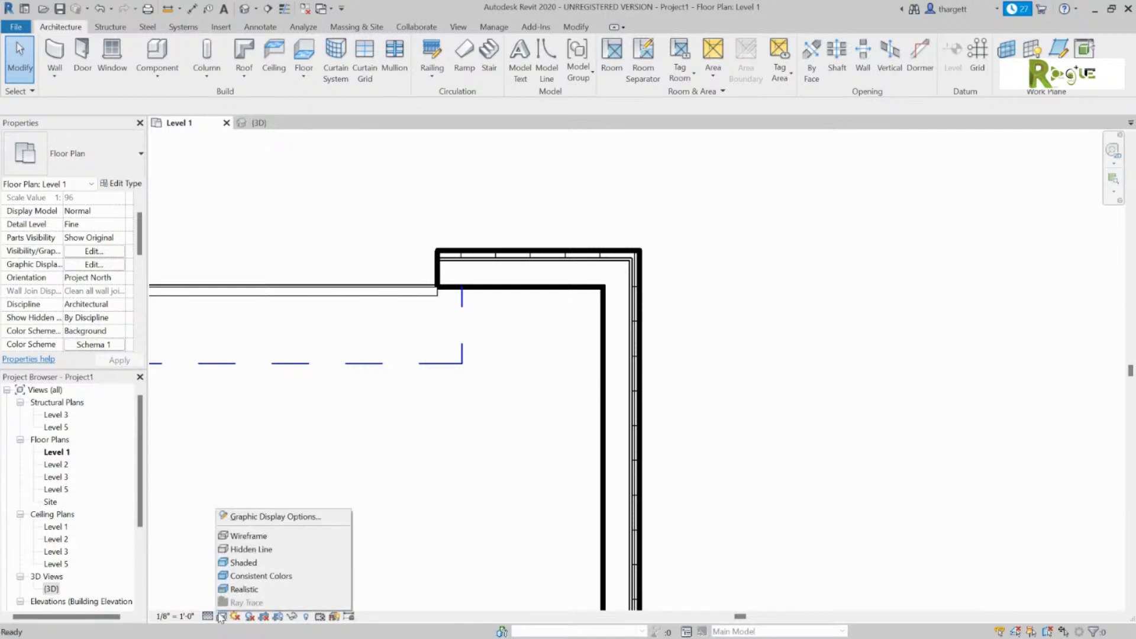
{"action": "left_click", "coordinate": [236, 562]}
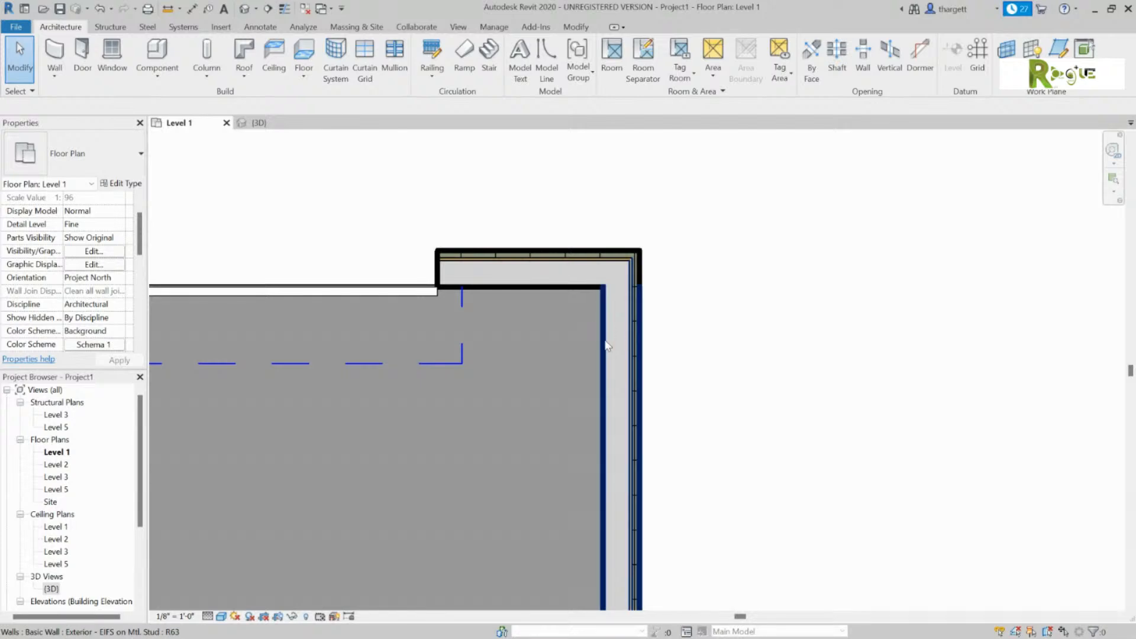
{"action": "scroll", "coordinate": [687, 314], "scroll_direction": "down", "scroll_amount": 3}
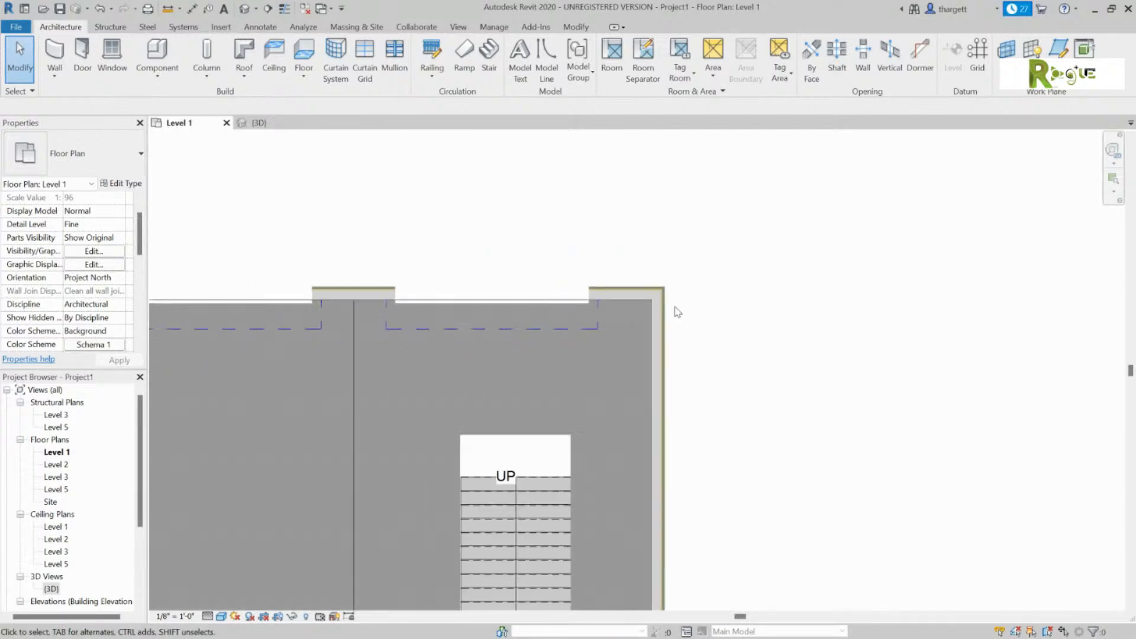
{"action": "scroll", "coordinate": [678, 312], "scroll_direction": "down", "scroll_amount": 4}
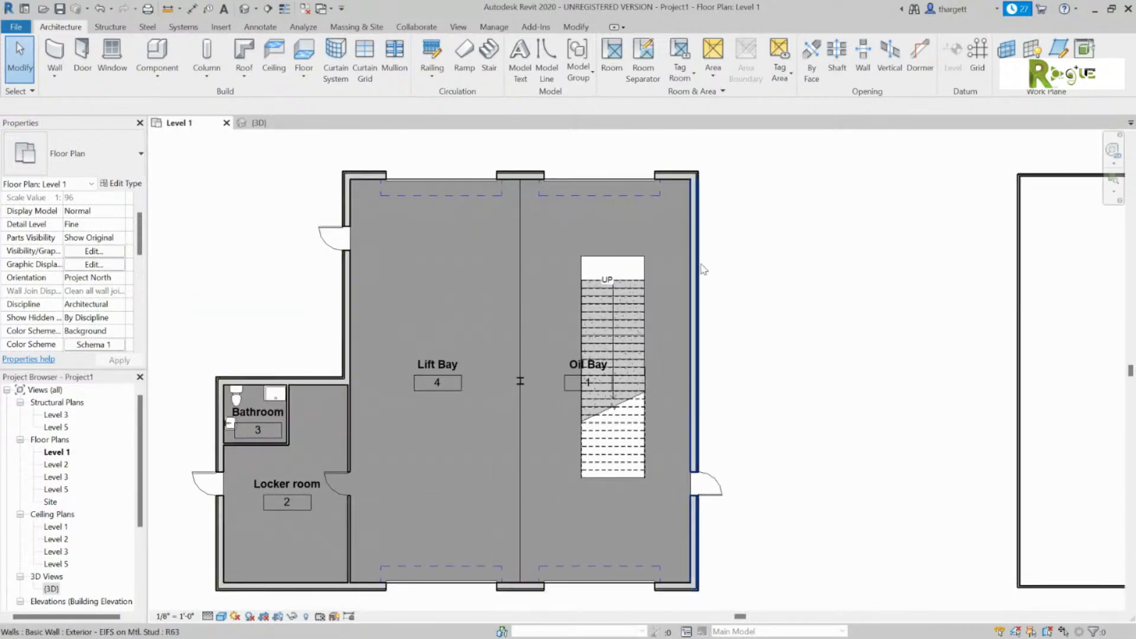
{"action": "scroll", "coordinate": [719, 178], "scroll_direction": "up", "scroll_amount": 5}
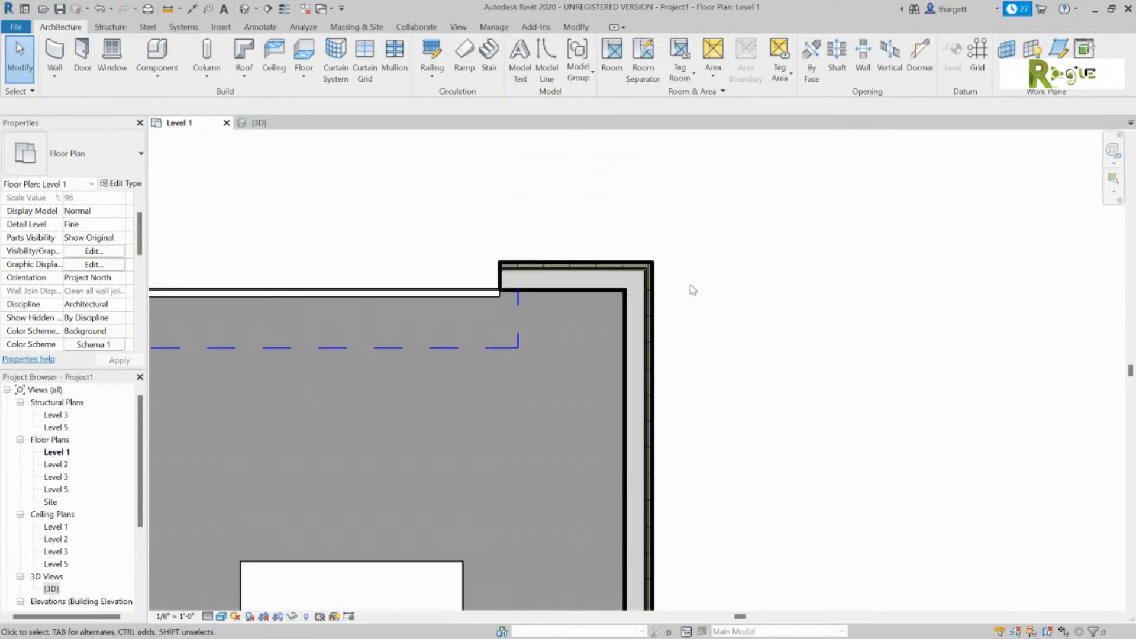
{"action": "left_click", "coordinate": [651, 267]}
{"action": "left_click", "coordinate": [741, 236]}
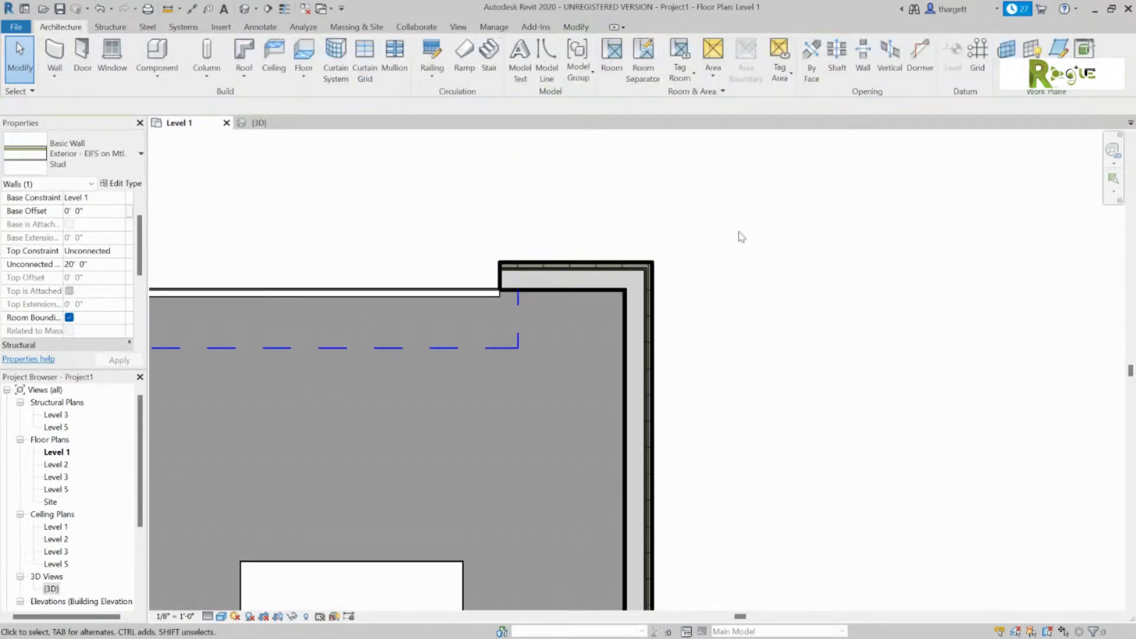
{"action": "scroll", "coordinate": [647, 282], "scroll_direction": "up", "scroll_amount": 8}
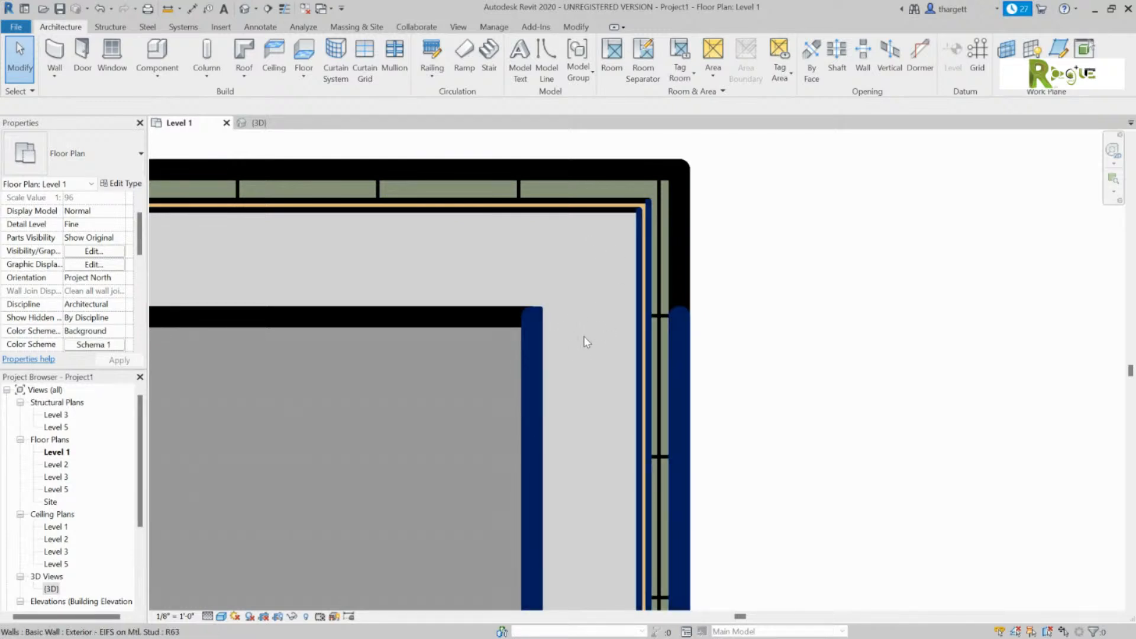
Open the EIFS wall type's assembly and review its layers, including the Metal Stud structure layer's function and material.
{"action": "left_click", "coordinate": [653, 343]}
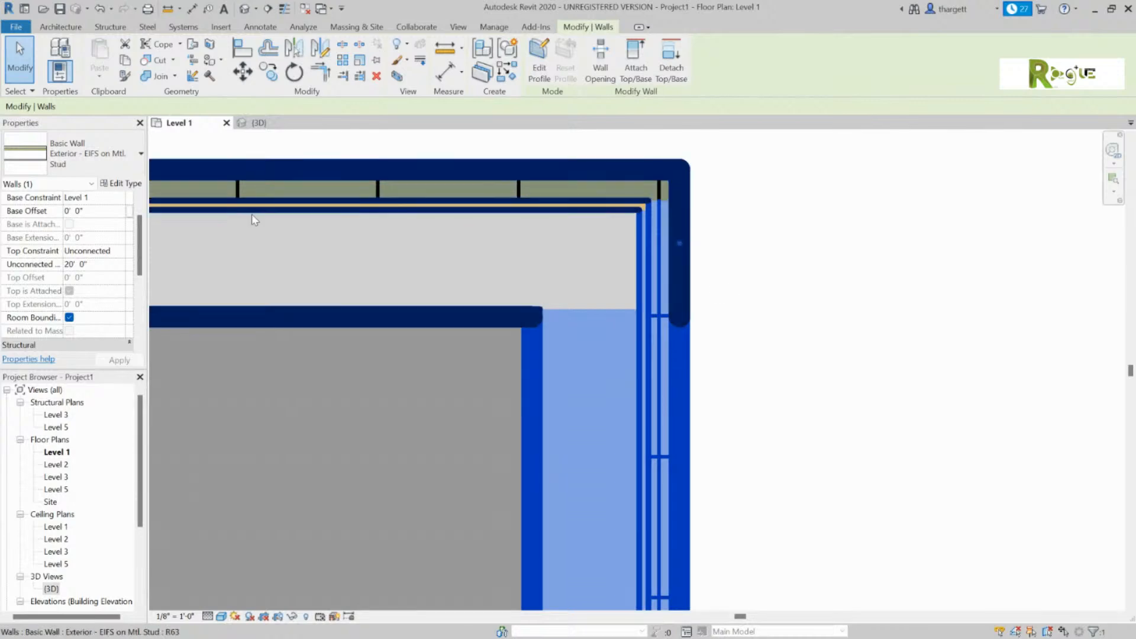
{"action": "left_click", "coordinate": [141, 184]}
{"action": "left_click", "coordinate": [689, 258]}
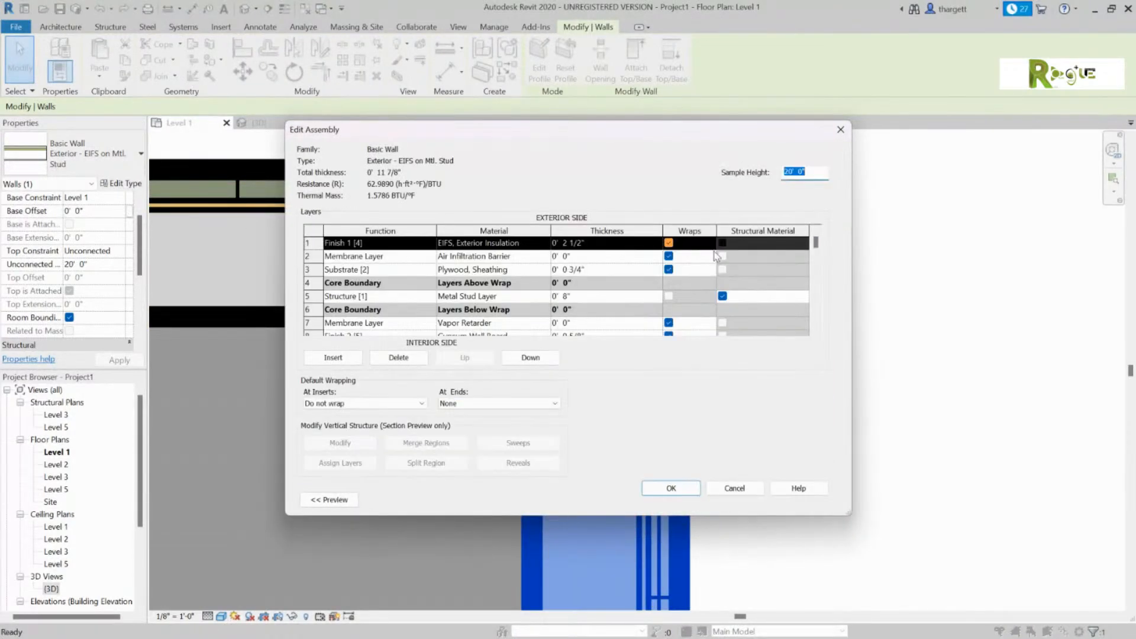
{"action": "left_click", "coordinate": [840, 129]}
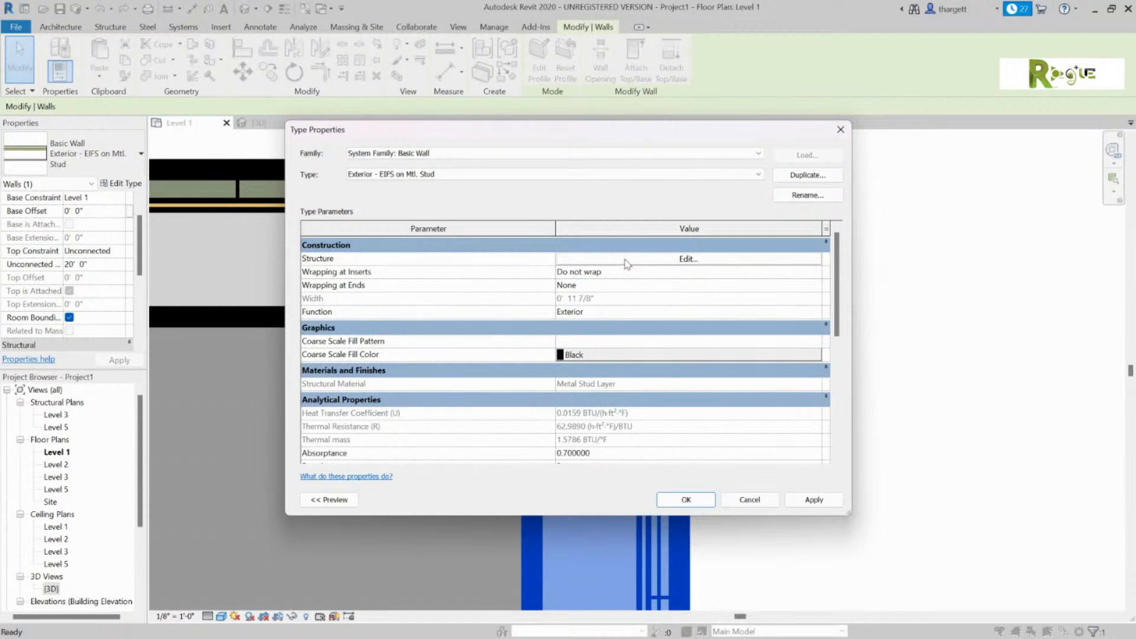
{"action": "left_click", "coordinate": [669, 259]}
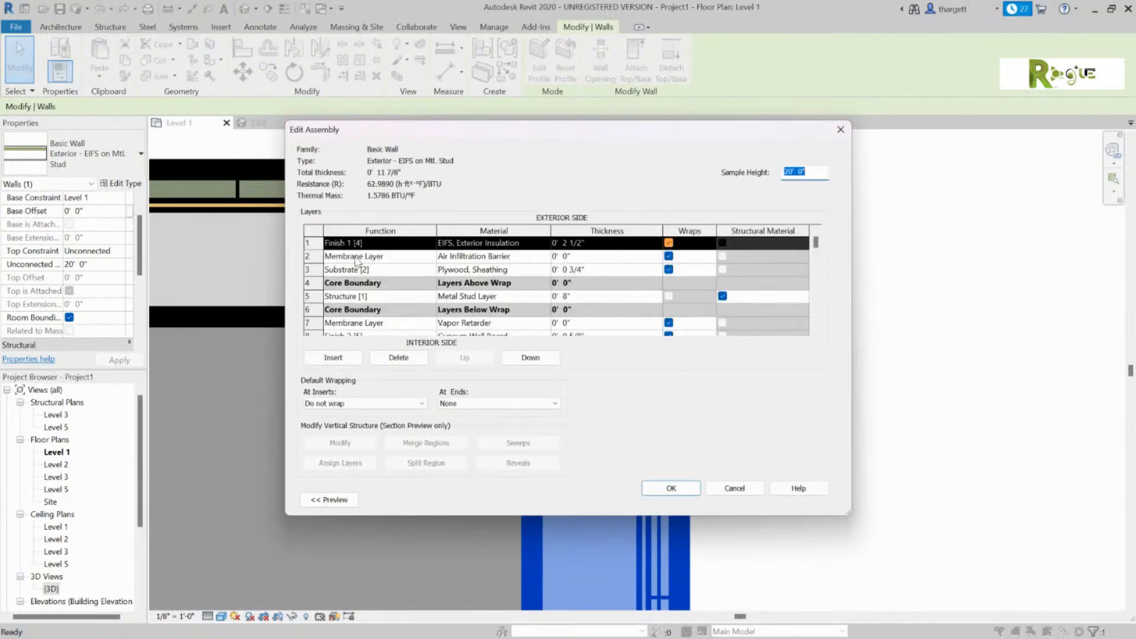
{"action": "left_click", "coordinate": [357, 296]}
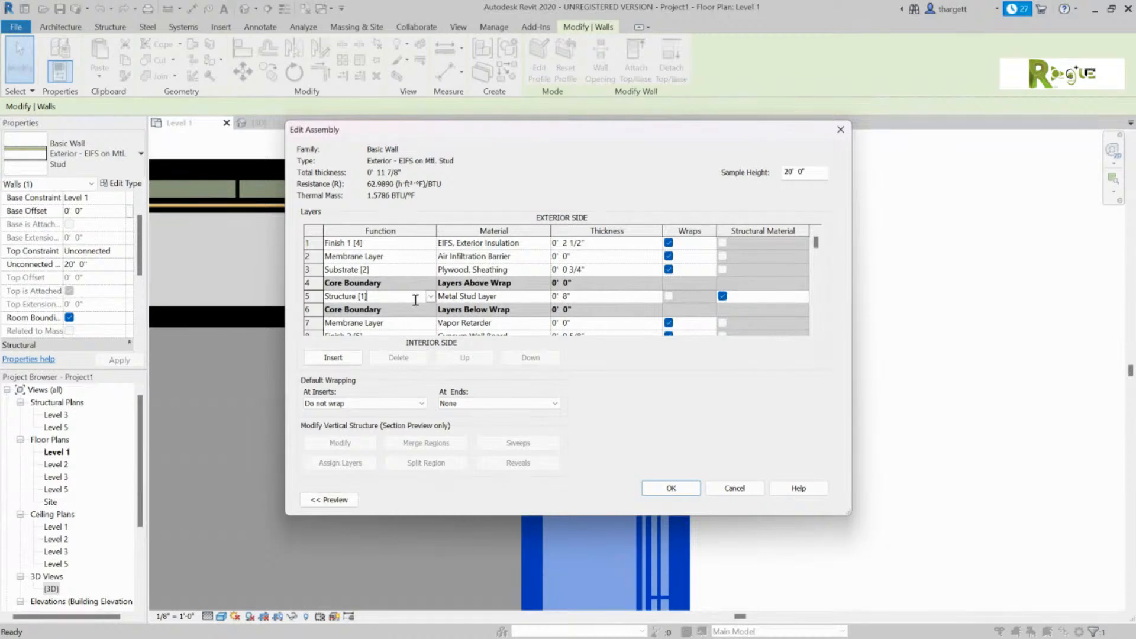
{"action": "left_click", "coordinate": [533, 299]}
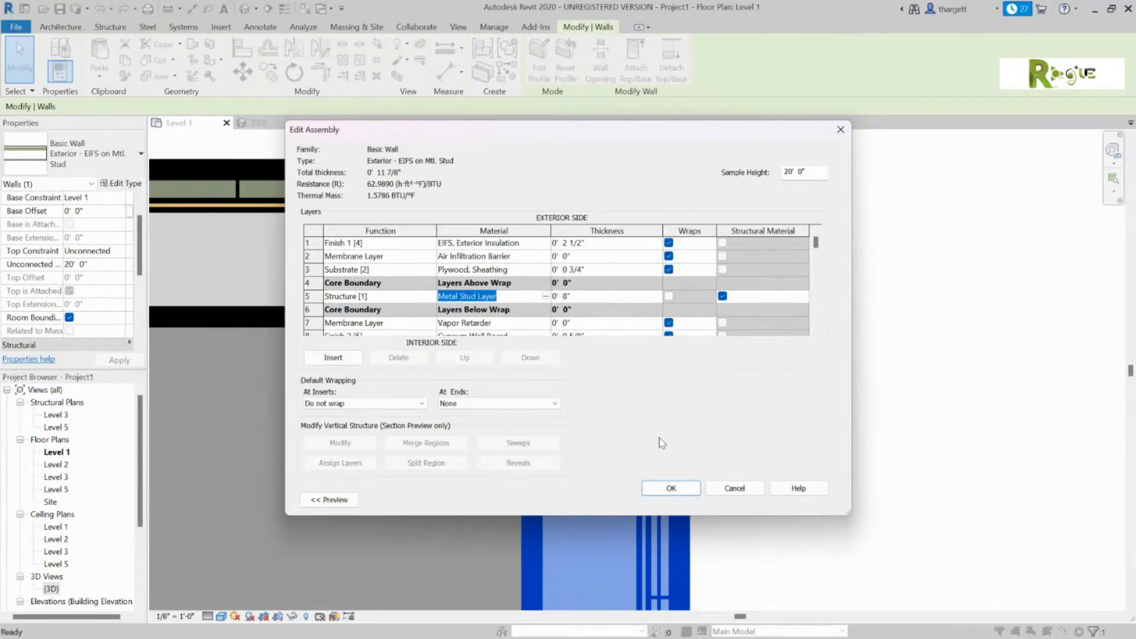
Open the Metal Stud structure layer's material choices, browse the project materials and search them for "wood".
{"action": "left_click", "coordinate": [545, 296]}
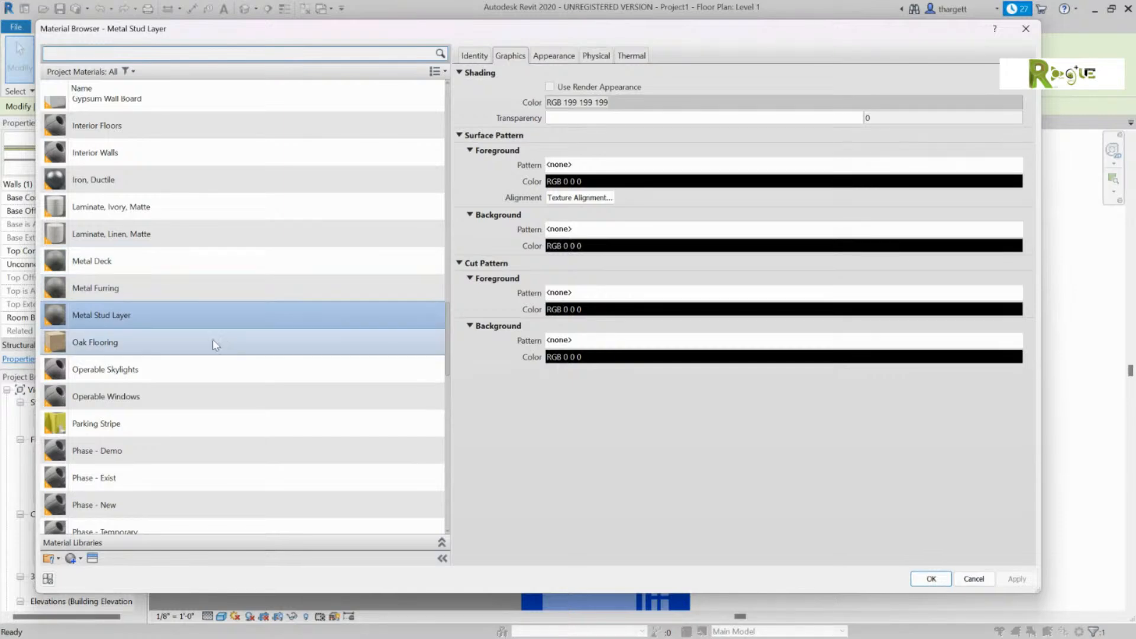
{"action": "scroll", "coordinate": [308, 325], "scroll_direction": "down", "scroll_amount": 12}
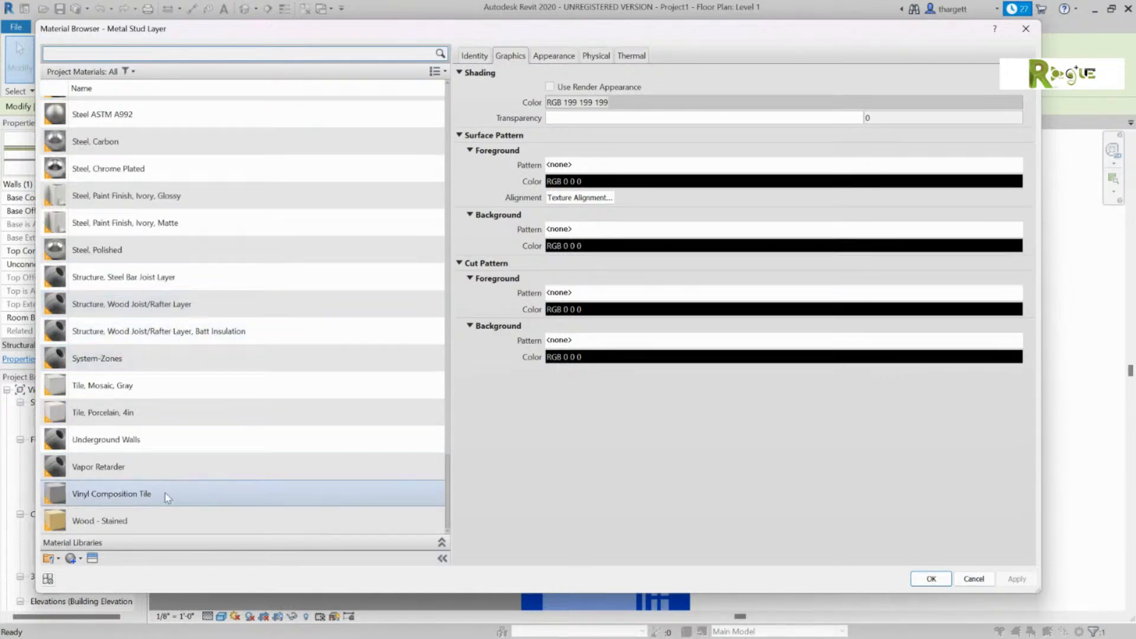
{"action": "scroll", "coordinate": [228, 408], "scroll_direction": "up", "scroll_amount": 4}
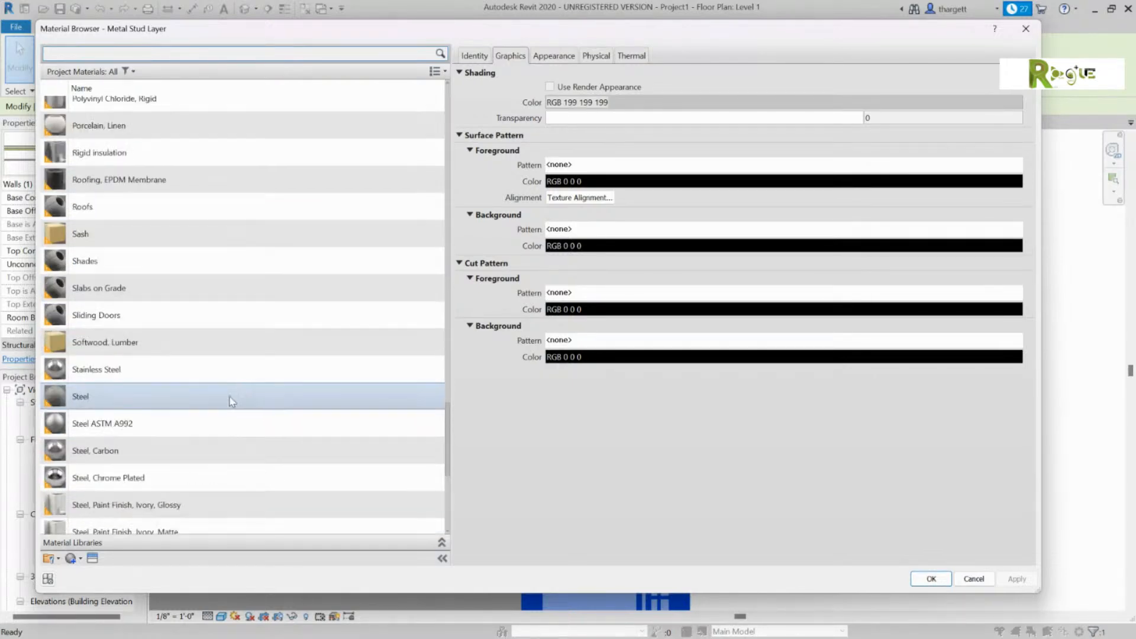
{"action": "scroll", "coordinate": [237, 398], "scroll_direction": "up", "scroll_amount": 5}
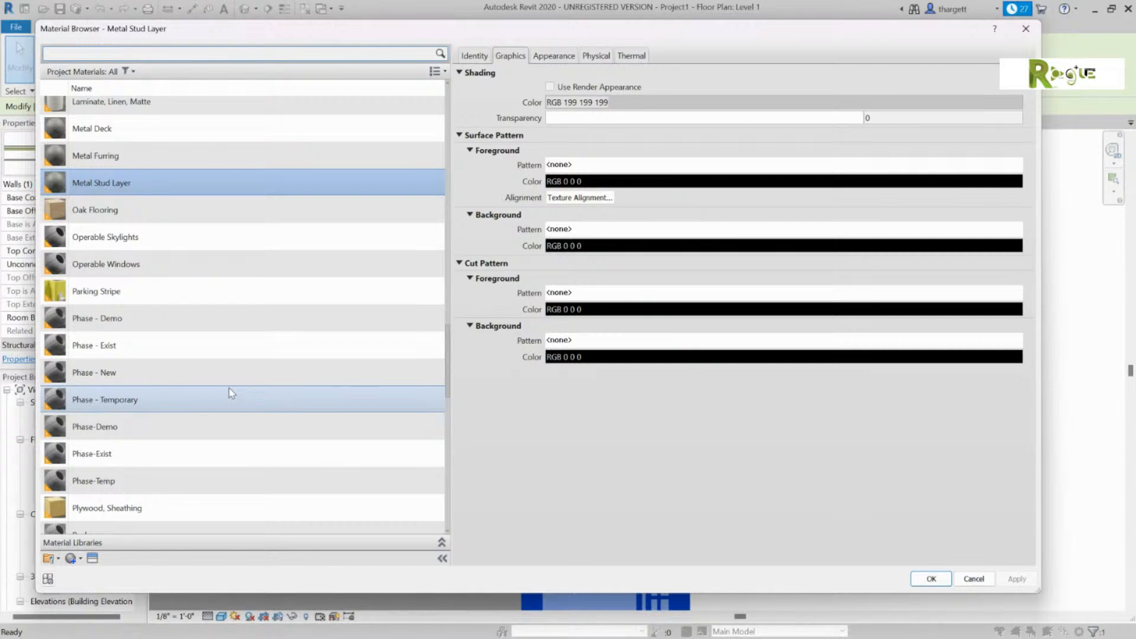
{"action": "left_click", "coordinate": [118, 51]}
{"action": "type", "text": "wood"}
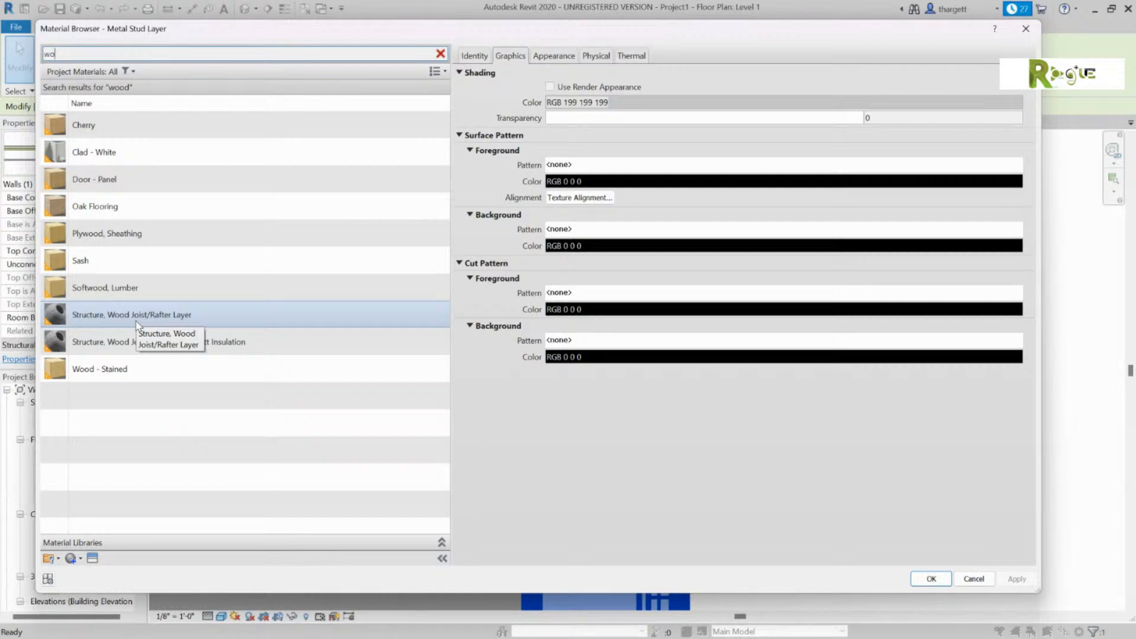
Replace the material search term with "framing" to look for framing materials.
{"action": "key", "text": "BackSpace"}
{"action": "key", "text": "BackSpace"}
{"action": "type", "text": "franu"}
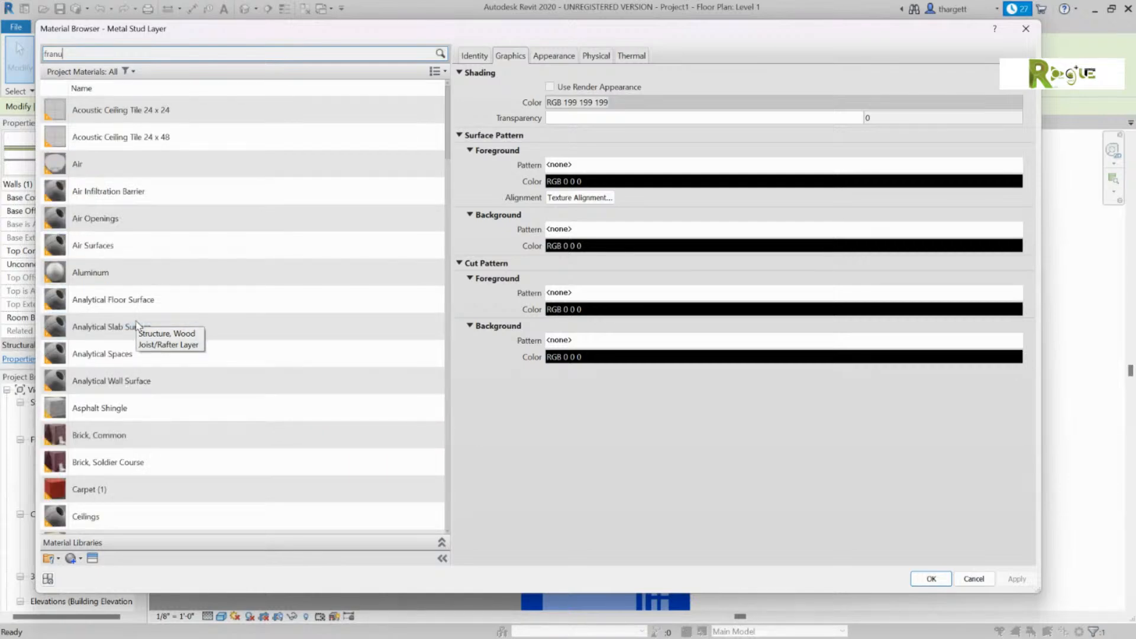
{"action": "key", "text": "BackSpace"}
{"action": "key", "text": "BackSpace"}
{"action": "type", "text": "ming"}
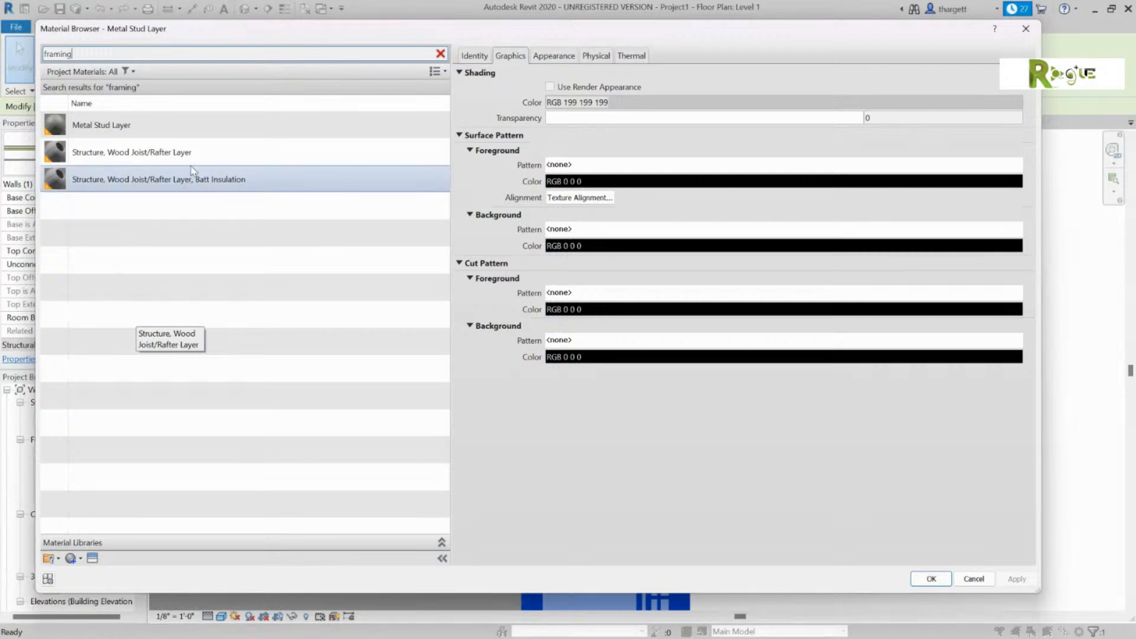
Clear the material search and run it again for "framing".
{"action": "left_click_drag", "start_coordinate": [80, 55], "coordinate": [41, 89]}
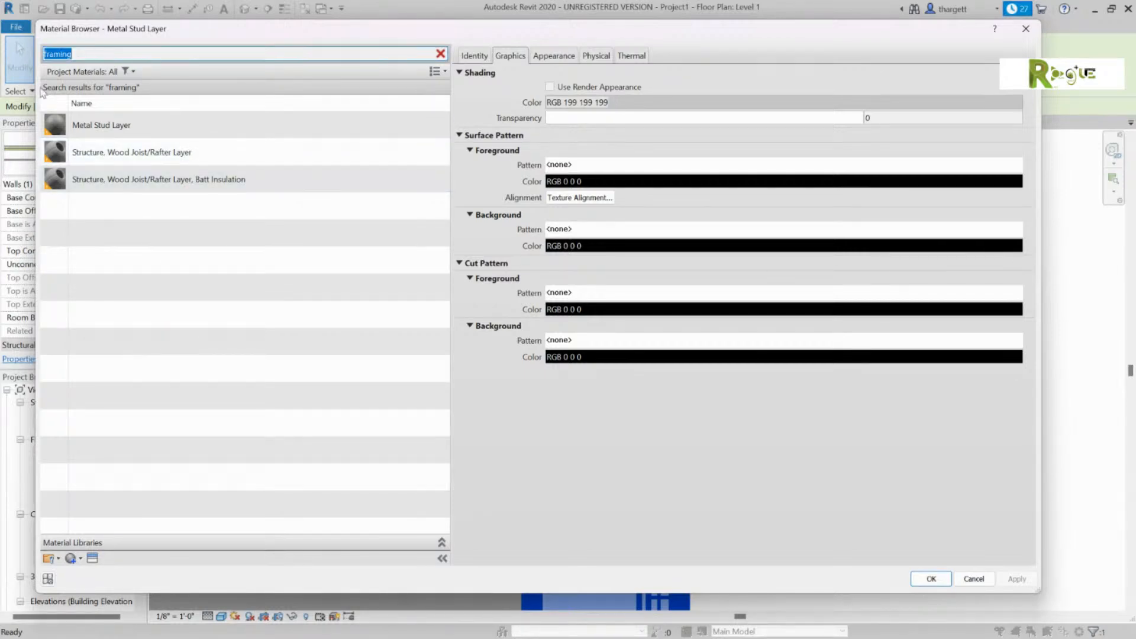
{"action": "key", "text": "BackSpace"}
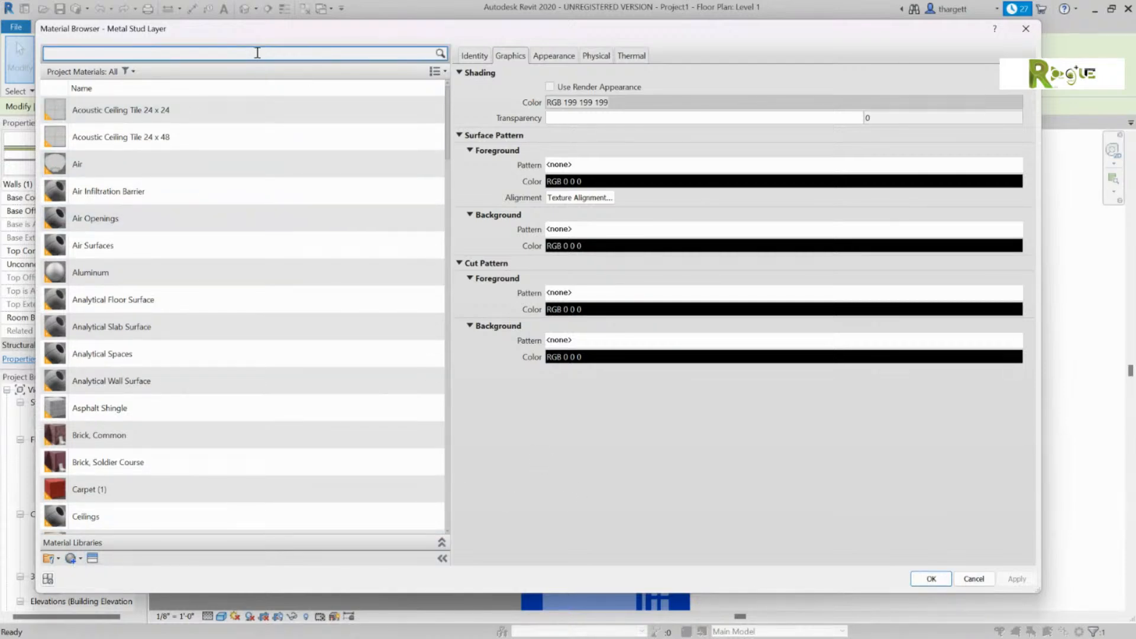
{"action": "key", "text": "BackSpace"}
{"action": "type", "text": "w"}
{"action": "type", "text": "framing"}
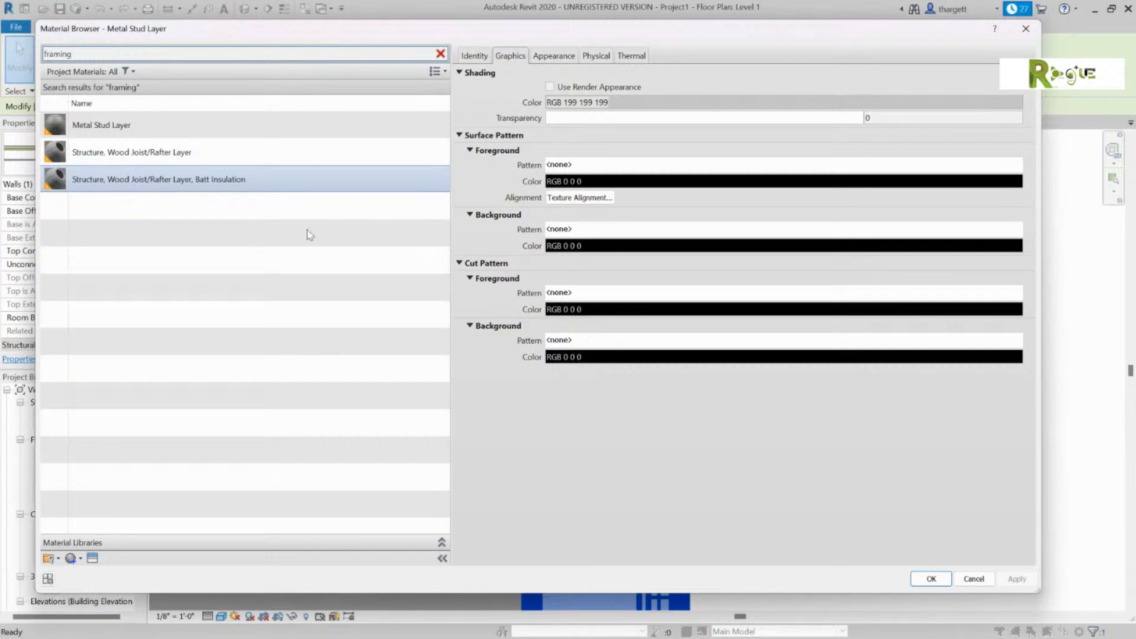
Highlight Metal Stud Layer, close the material, assembly and type dialogs without accepting changes, and deselect the wall.
{"action": "left_click", "coordinate": [249, 130]}
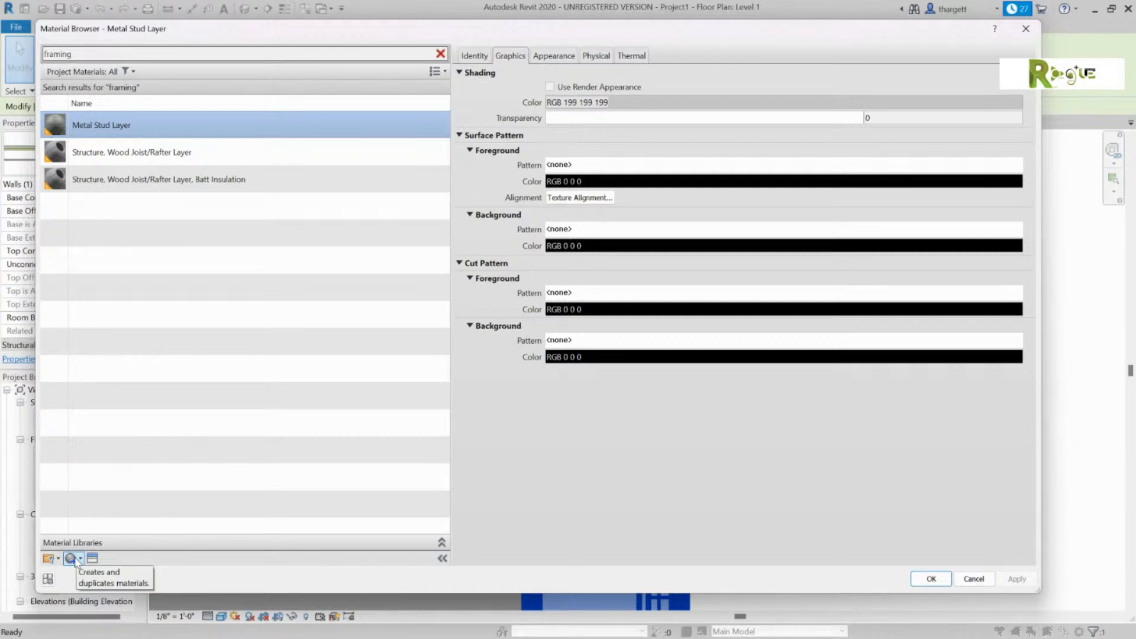
{"action": "left_click", "coordinate": [1071, 173]}
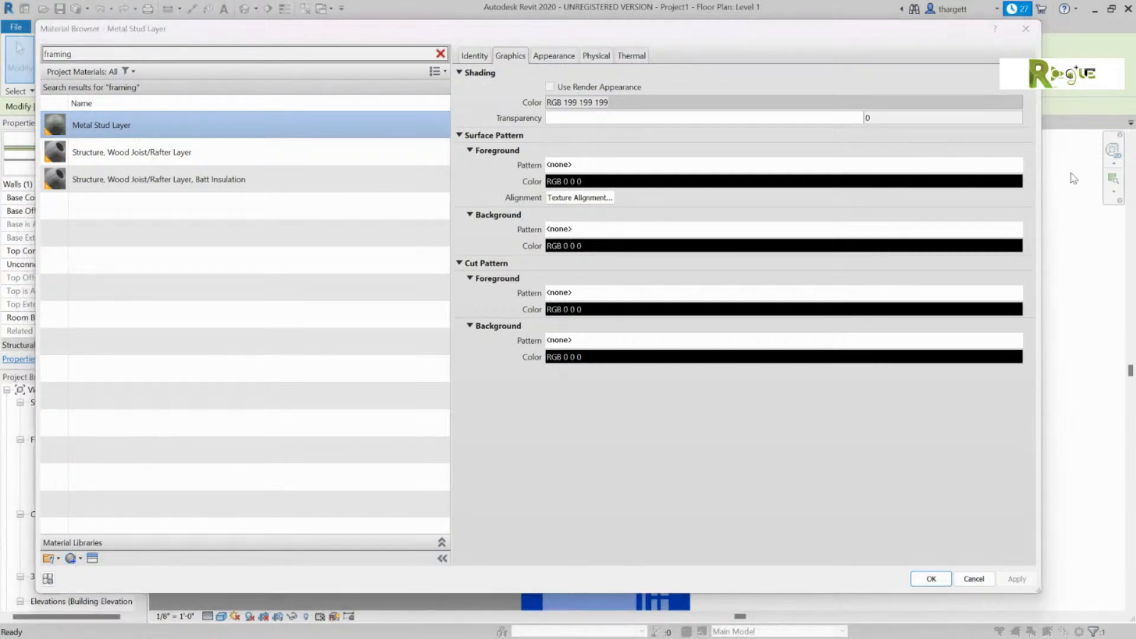
{"action": "left_click", "coordinate": [1025, 29]}
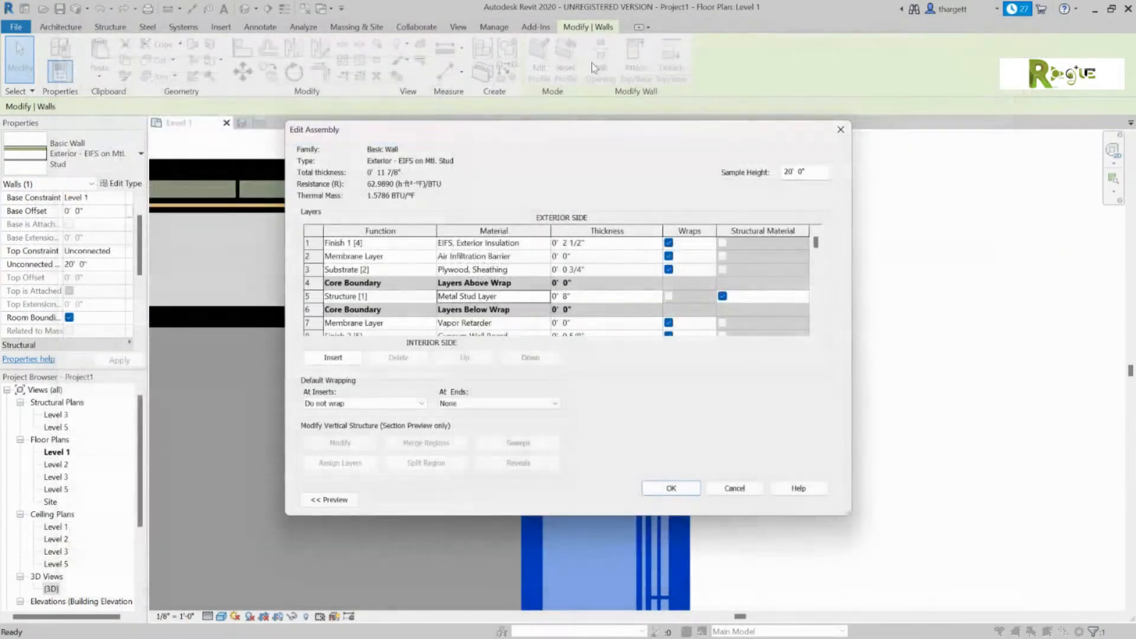
{"action": "left_click", "coordinate": [840, 129]}
{"action": "left_click", "coordinate": [846, 129]}
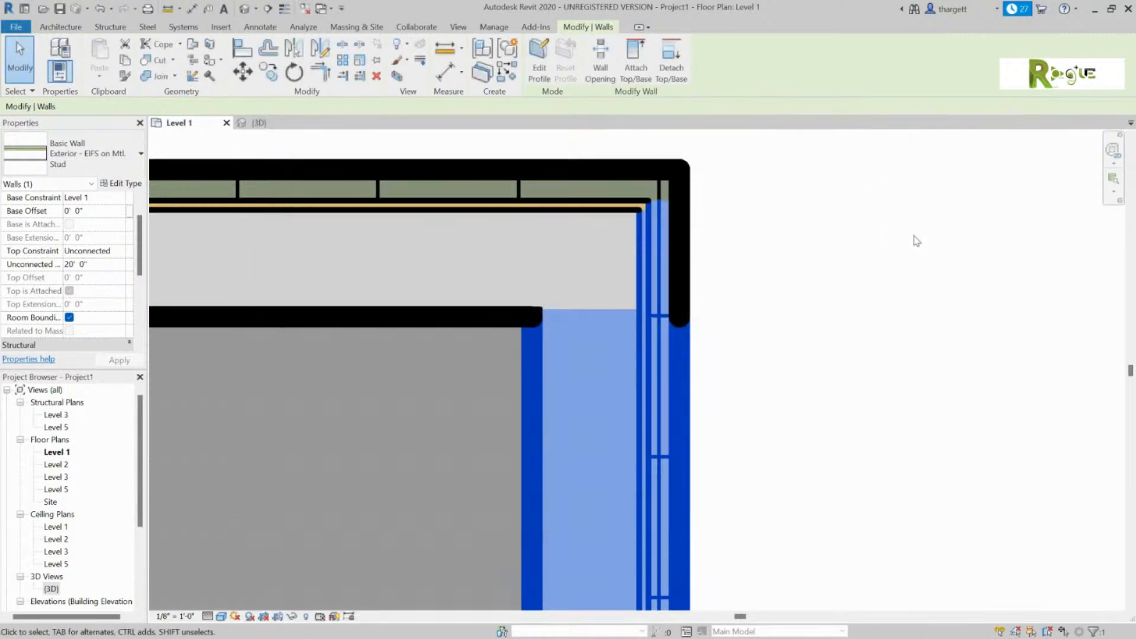
{"action": "left_click", "coordinate": [917, 241]}
Inspect the cast-in-place stair from below the floor slab in the 3D view and review its level, riser and tread properties.
{"action": "scroll", "coordinate": [668, 163], "scroll_direction": "down", "scroll_amount": 10}
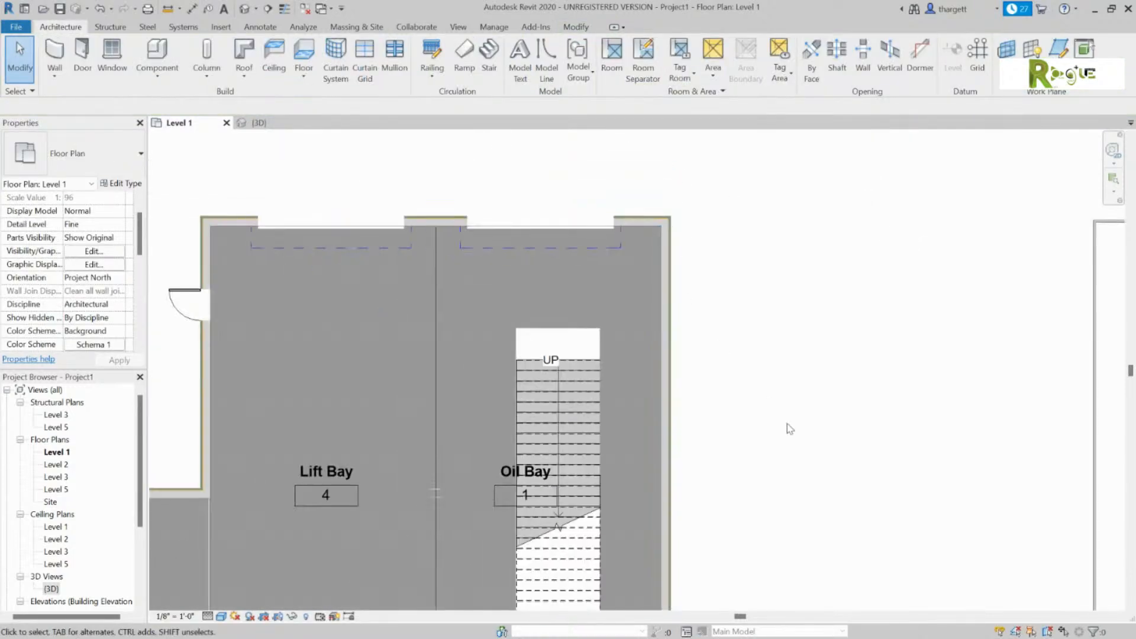
{"action": "left_click", "coordinate": [259, 122]}
{"action": "middle_click_drag", "start_coordinate": [503, 461], "coordinate": [621, 426], "text": "shift"}
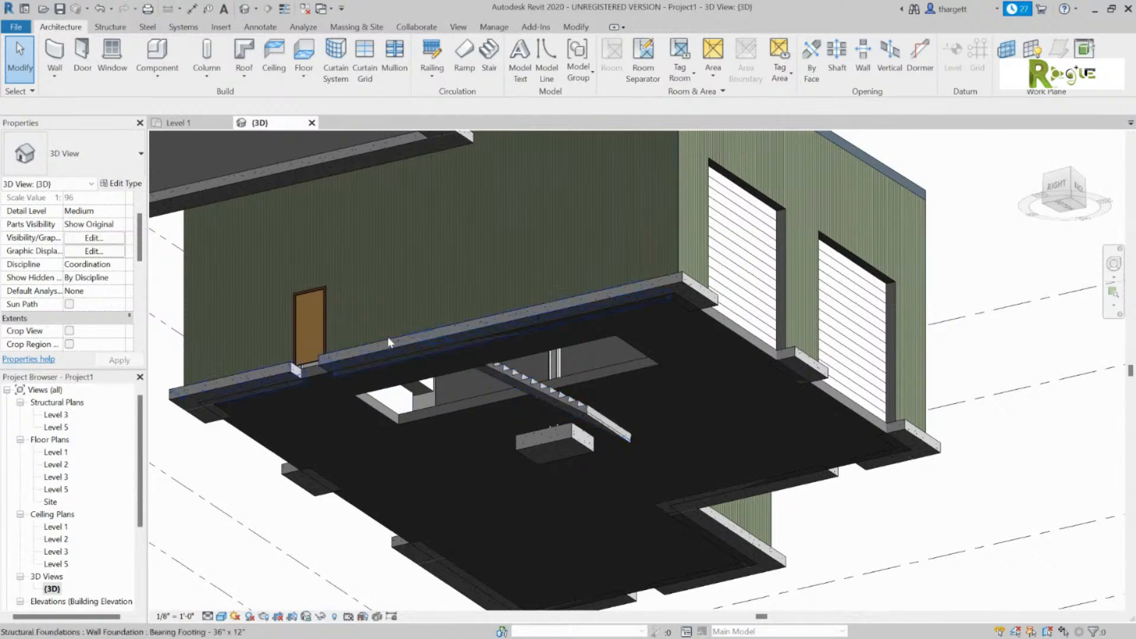
{"action": "left_click", "coordinate": [577, 414]}
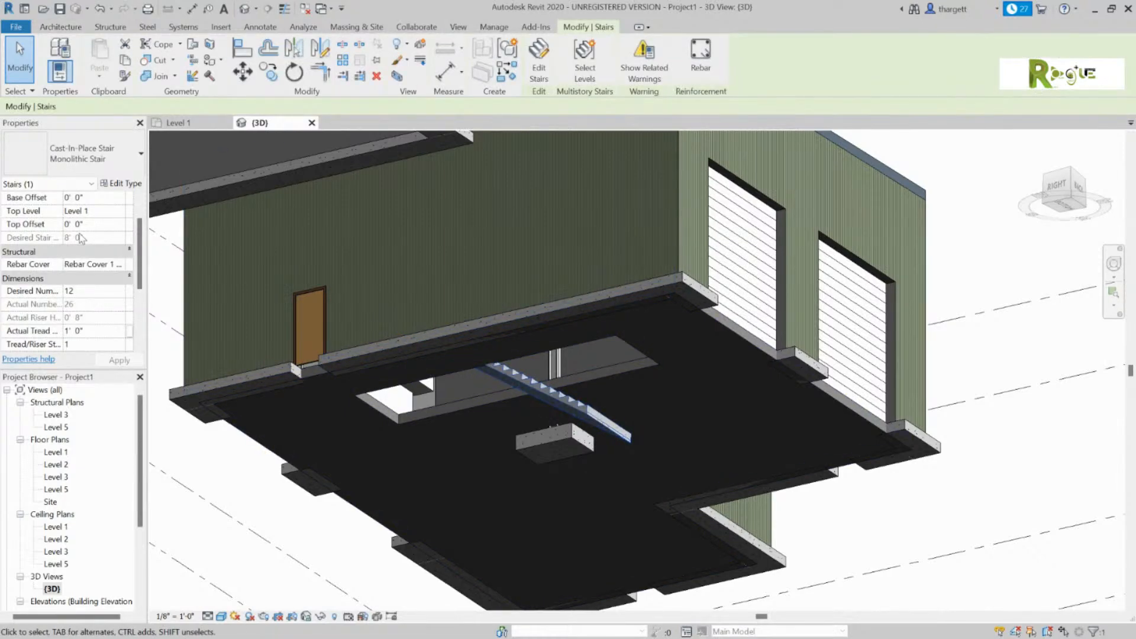
{"action": "scroll", "coordinate": [96, 337], "scroll_direction": "down", "scroll_amount": 3}
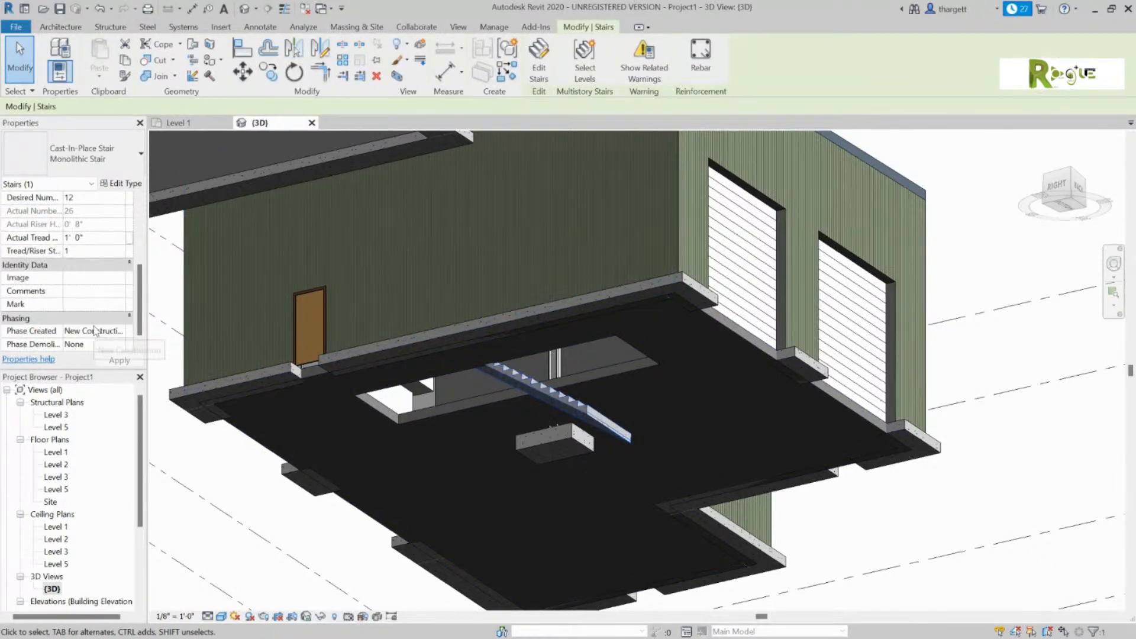
{"action": "scroll", "coordinate": [101, 323], "scroll_direction": "up", "scroll_amount": 1}
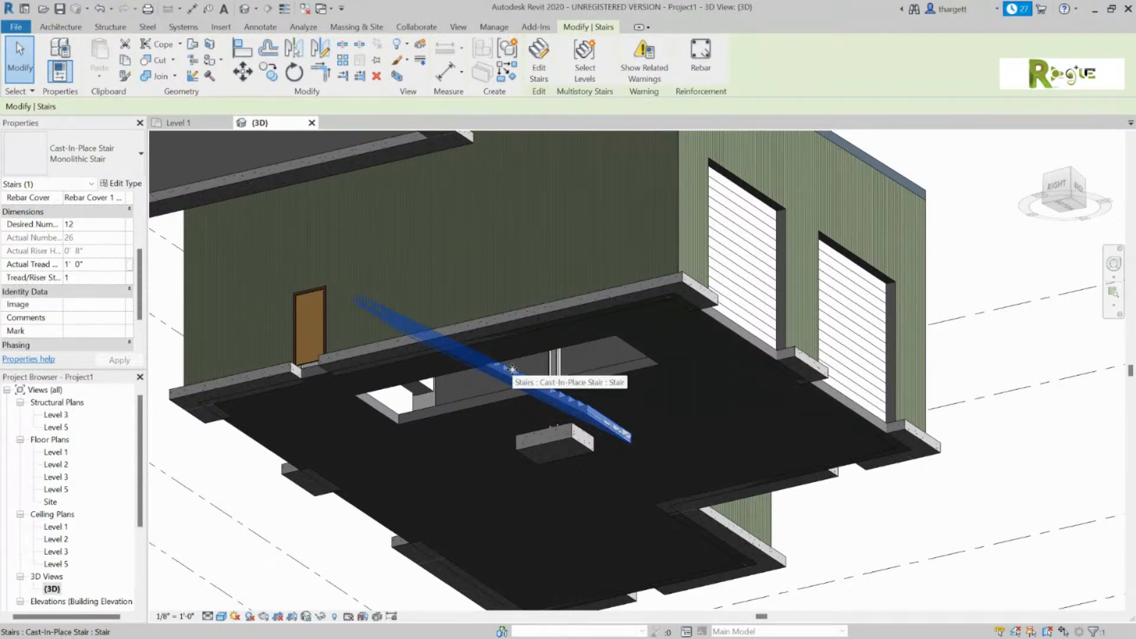
In the Level 1 plan, draw a horizontal building section across the Oil Bay just above the stair opening.
{"action": "key", "text": "ctrl+Tab"}
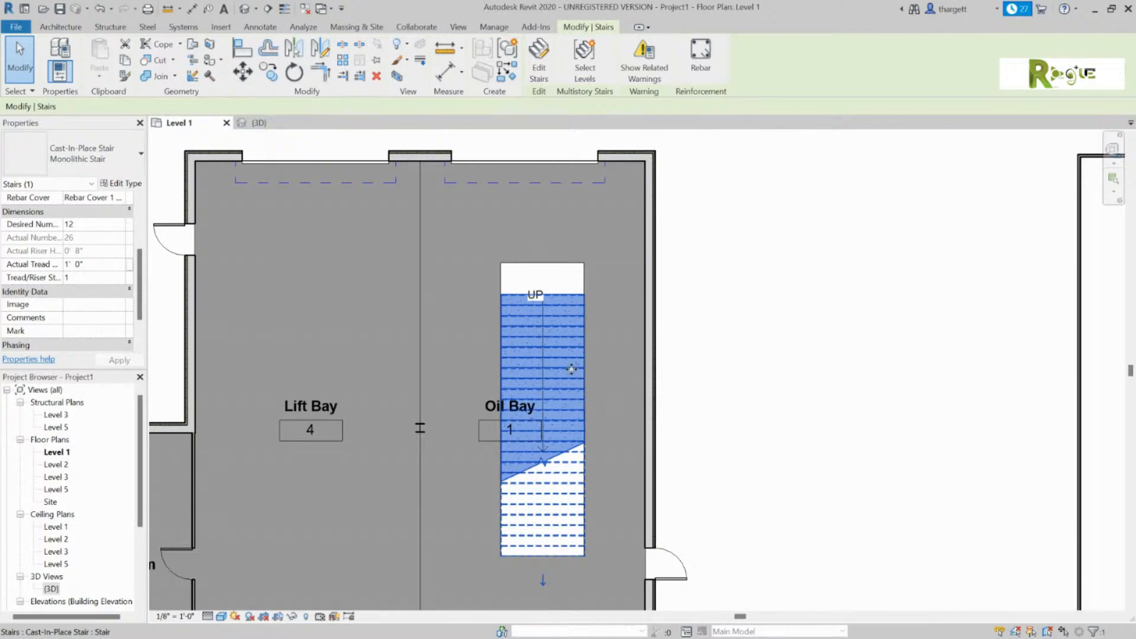
{"action": "left_click", "coordinate": [510, 264]}
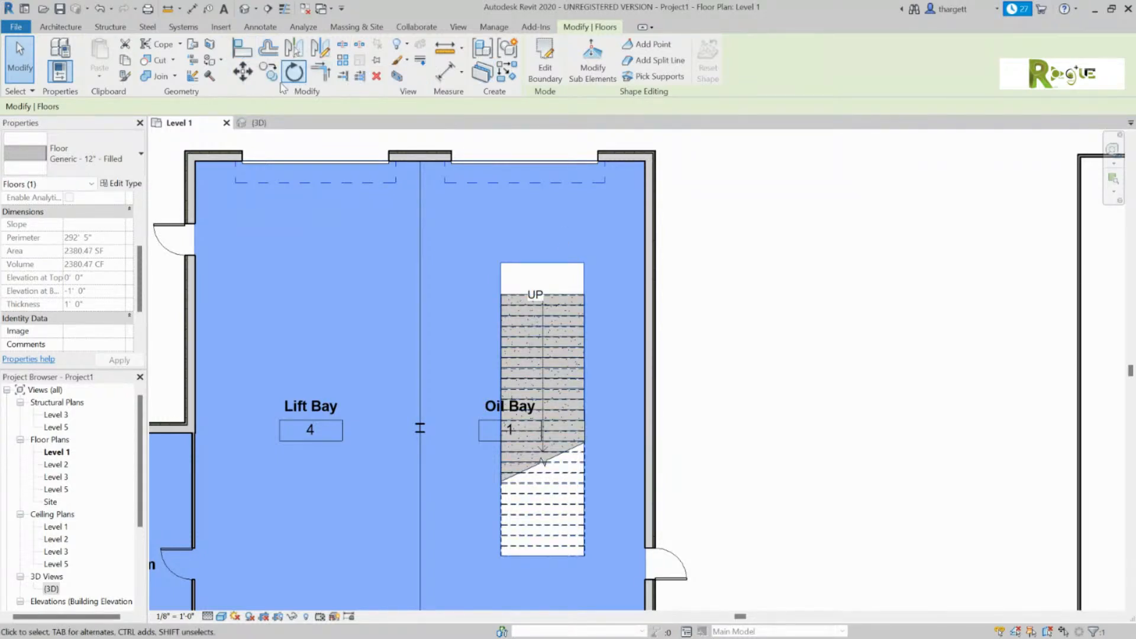
{"action": "left_click", "coordinate": [268, 9]}
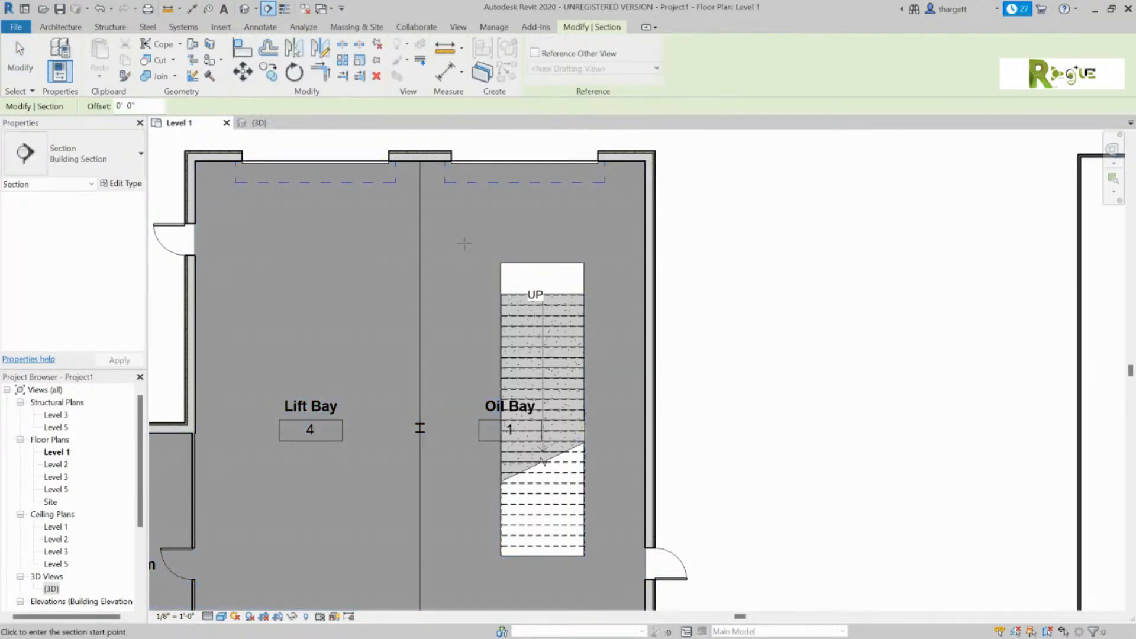
{"action": "left_click", "coordinate": [450, 225]}
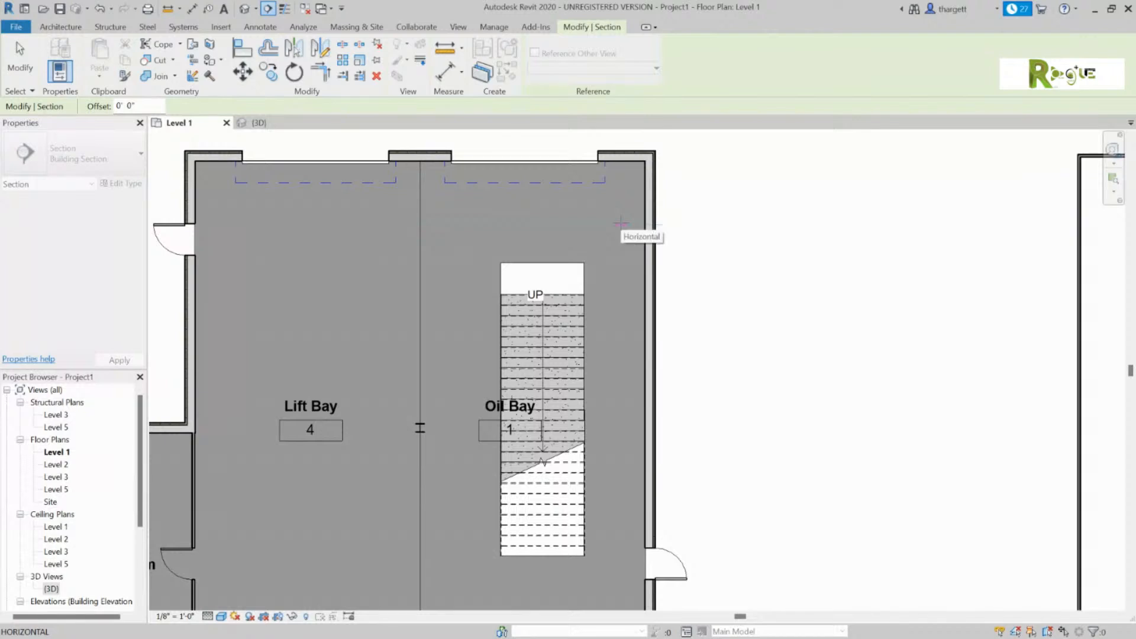
{"action": "left_click", "coordinate": [621, 224]}
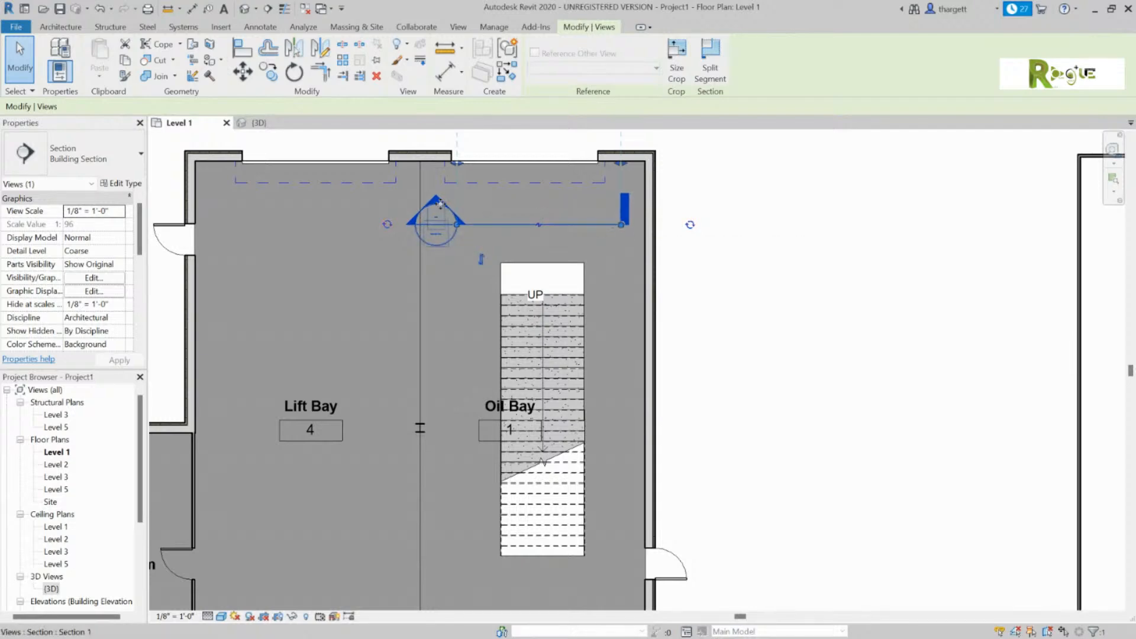
{"action": "left_click_drag", "start_coordinate": [435, 203], "coordinate": [443, 207]}
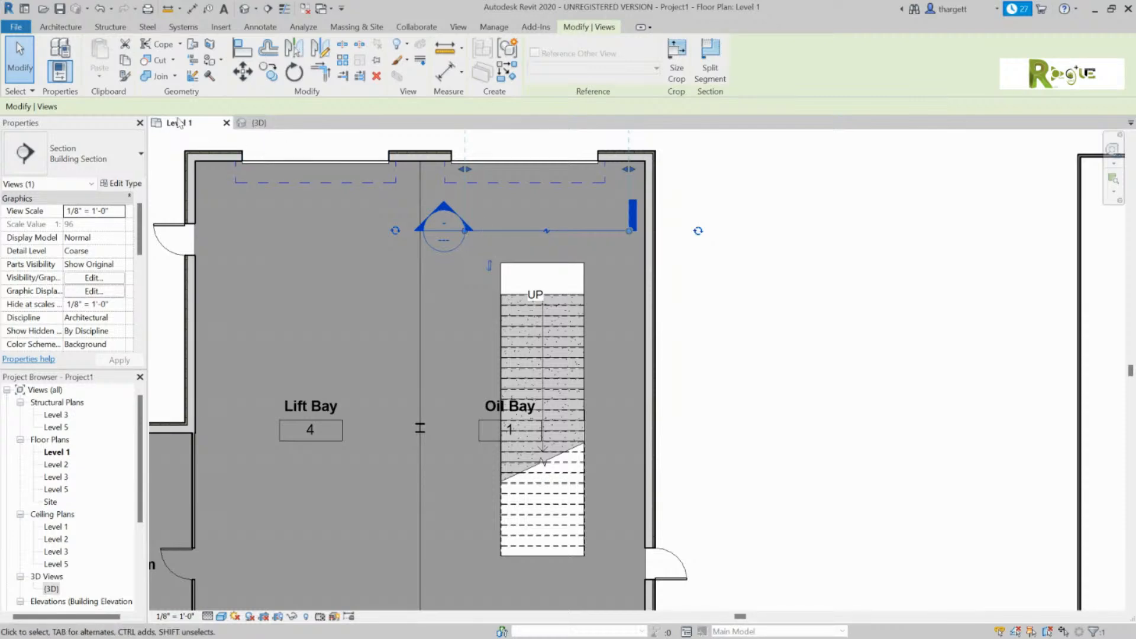
Rotate the new section line by 90 degrees about its centre.
{"action": "left_click", "coordinate": [298, 73]}
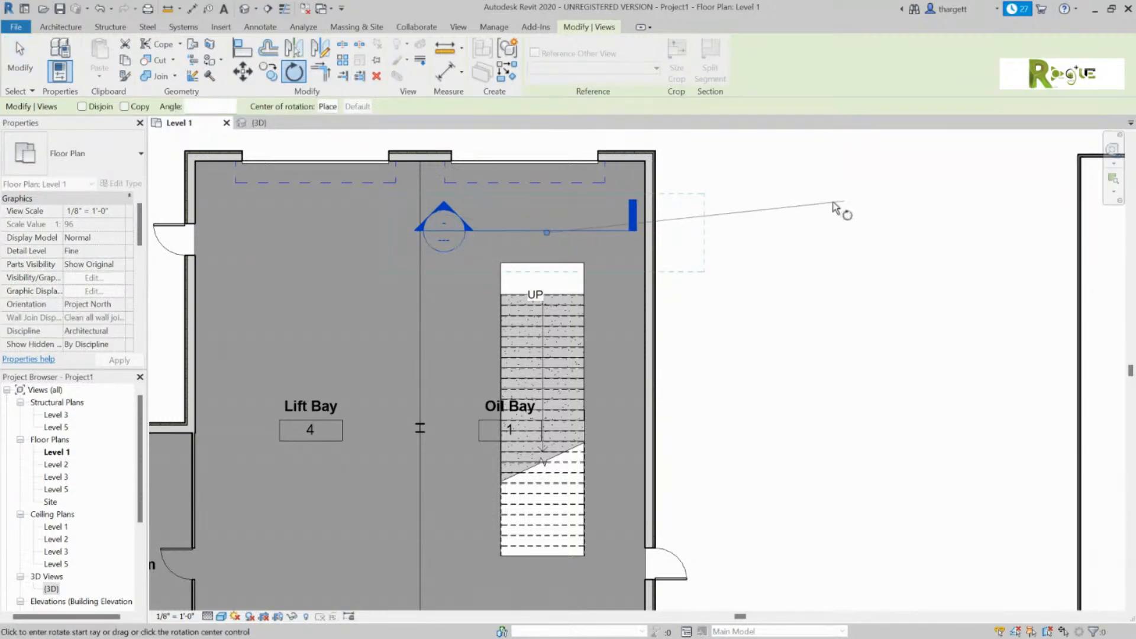
{"action": "left_click", "coordinate": [924, 195]}
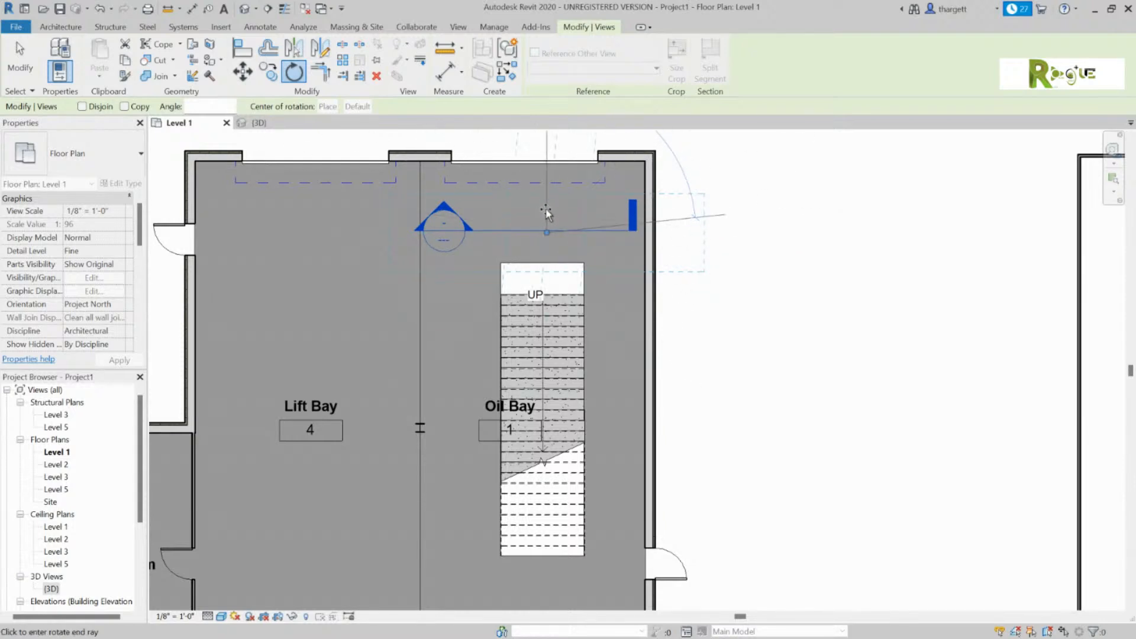
{"action": "type", "text": "90"}
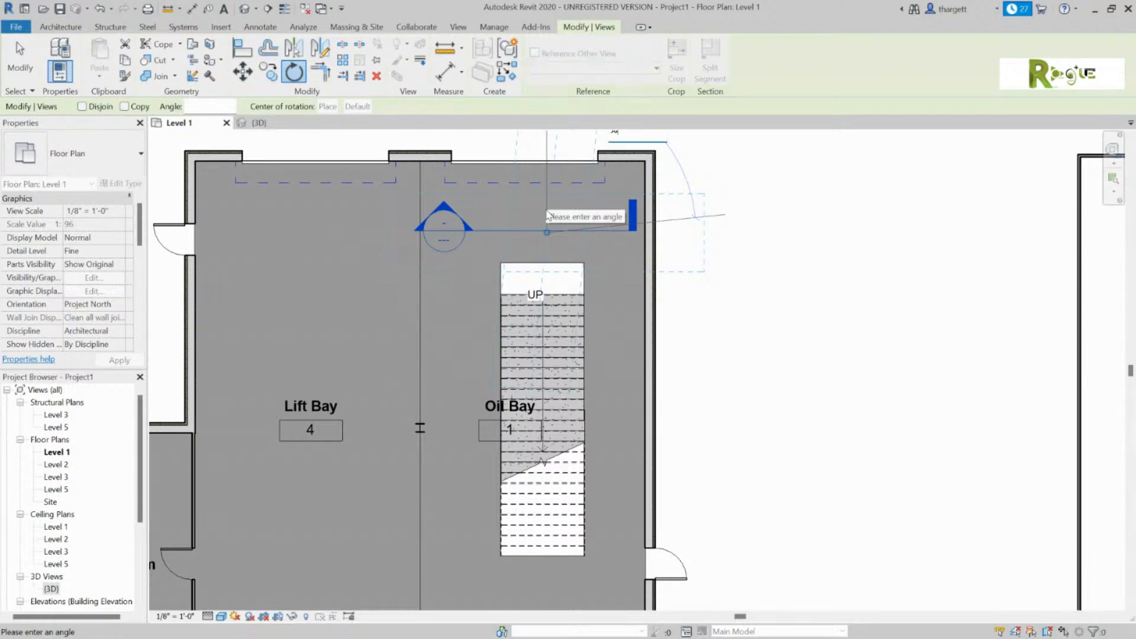
{"action": "key", "text": "Return"}
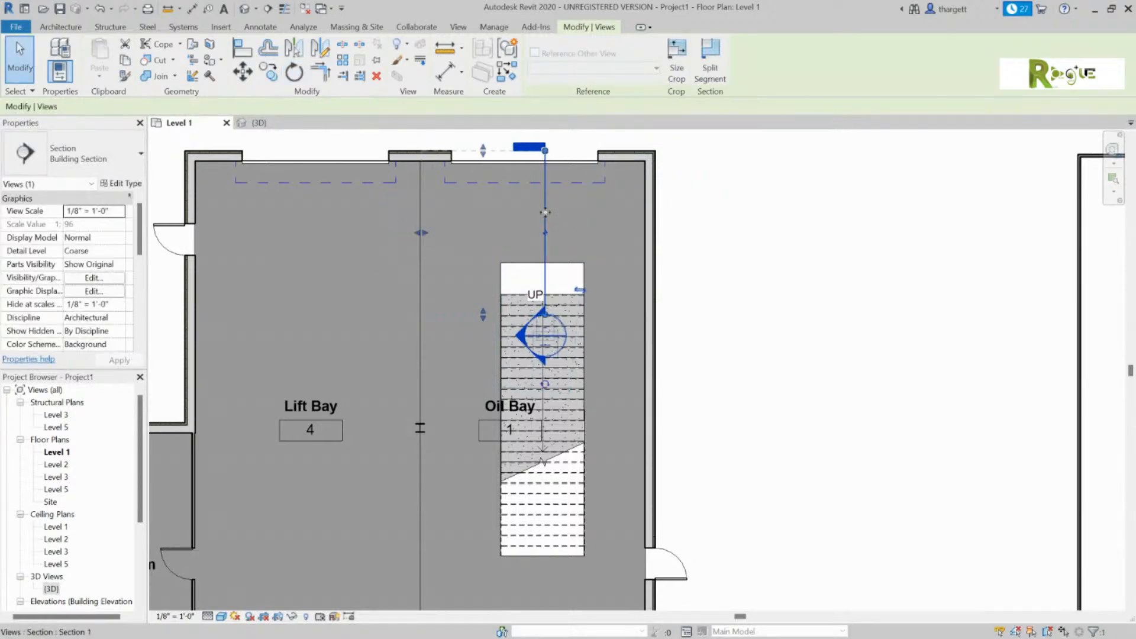
Move the section onto the stair's centreline and stretch its crop extents to cover the full stair length.
{"action": "left_click_drag", "start_coordinate": [545, 212], "coordinate": [609, 385]}
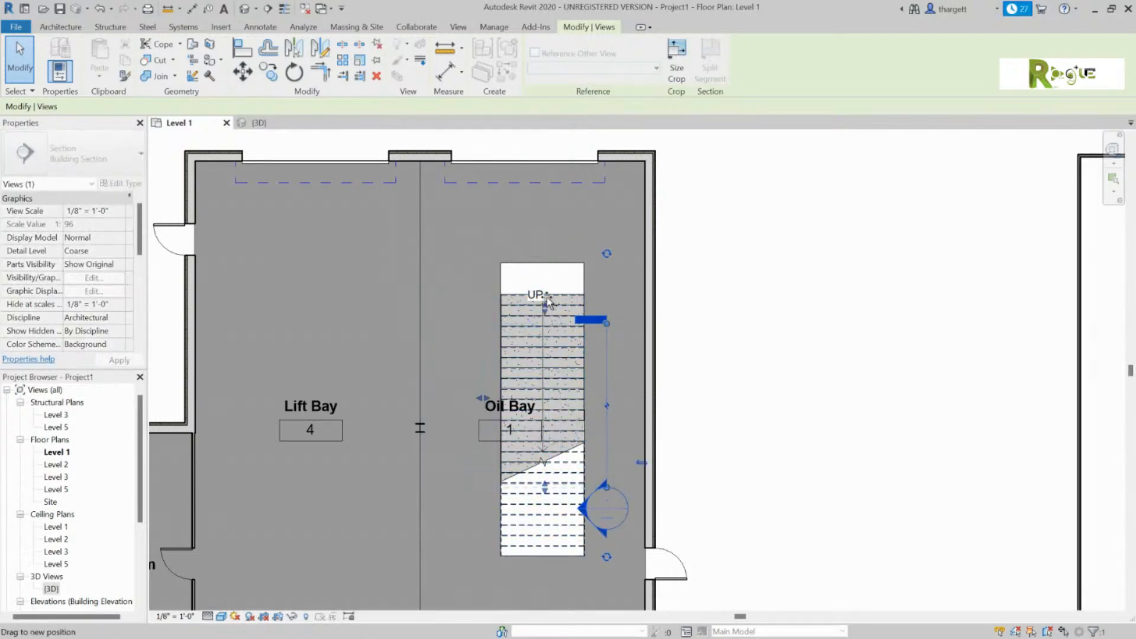
{"action": "left_click_drag", "start_coordinate": [553, 253], "coordinate": [553, 248]}
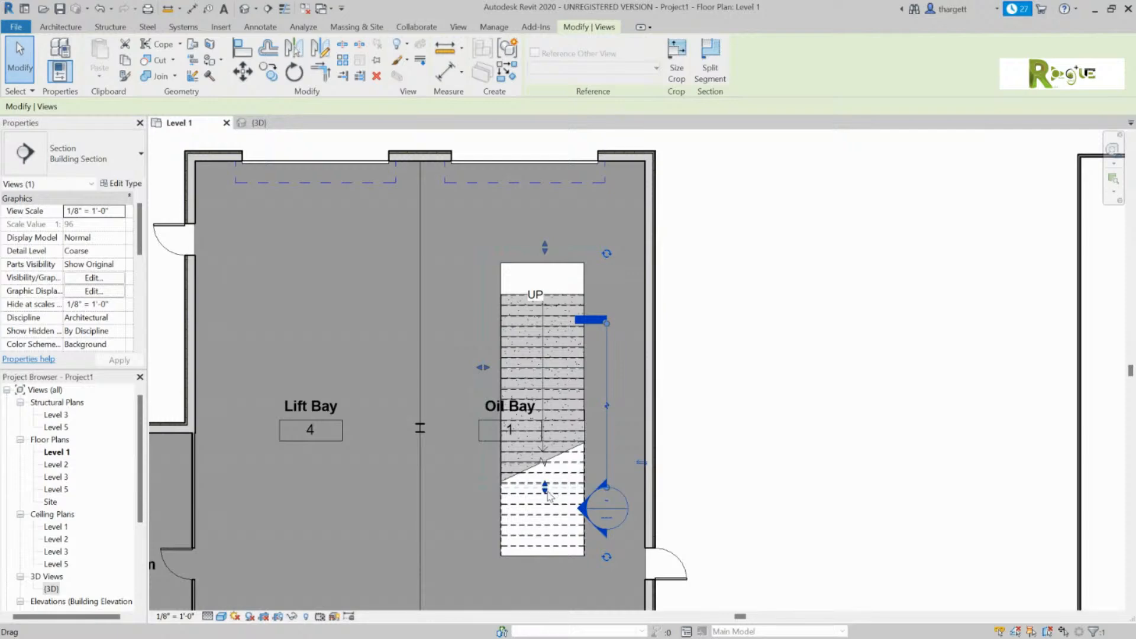
{"action": "left_click_drag", "start_coordinate": [545, 494], "coordinate": [558, 570]}
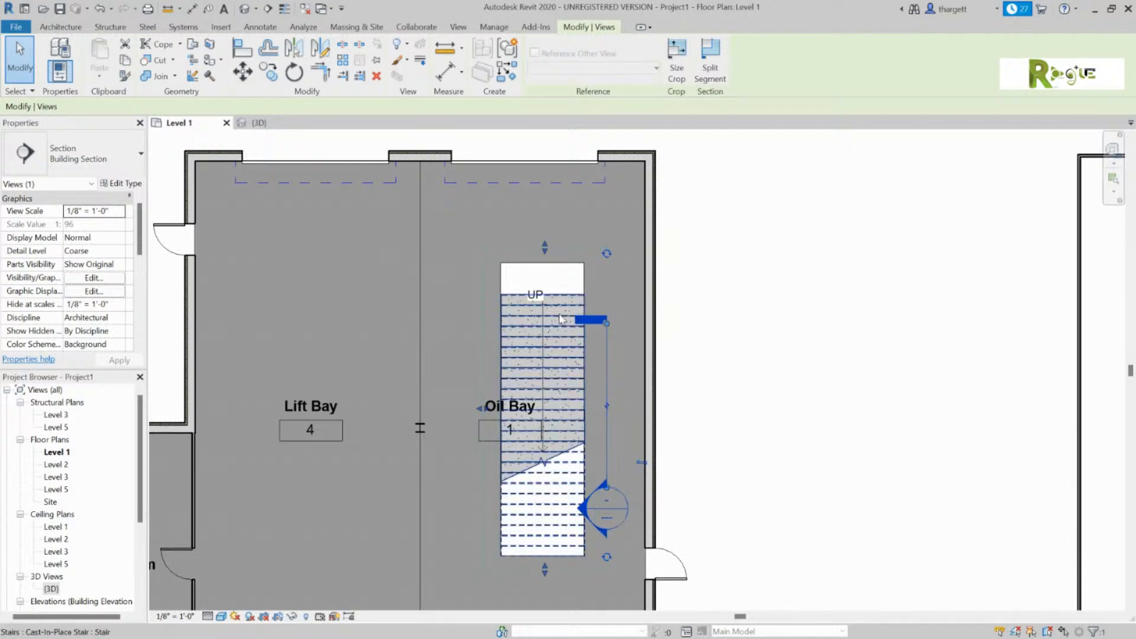
{"action": "left_click_drag", "start_coordinate": [605, 508], "coordinate": [541, 445]}
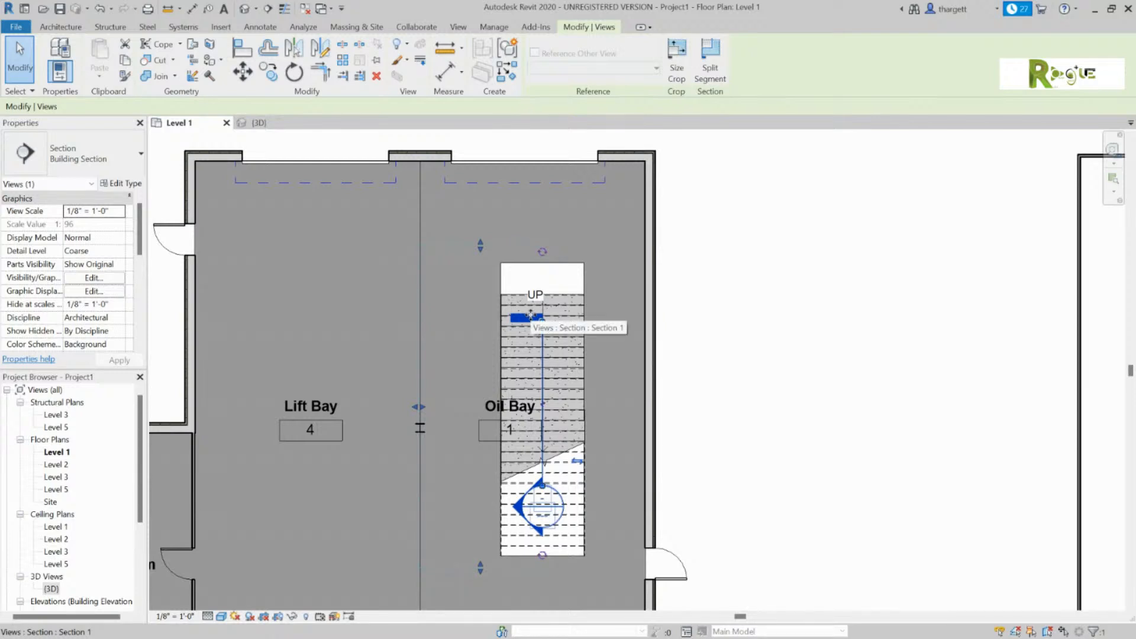
Open the section view and extend its crop region downward and outward on both sides around the whole stair.
{"action": "double_click", "coordinate": [518, 507]}
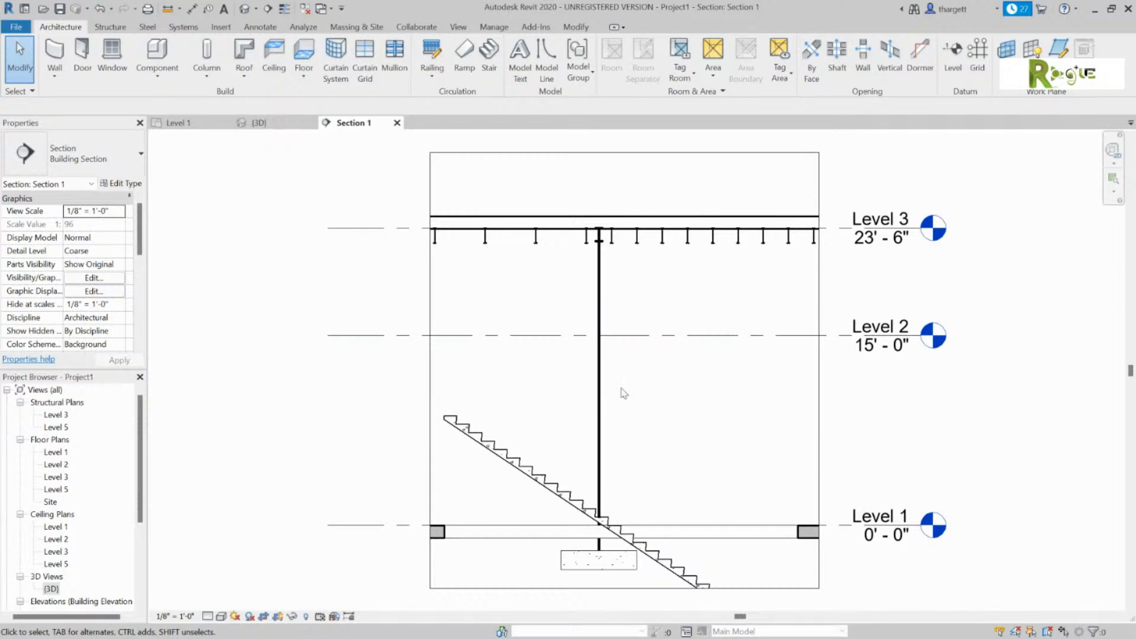
{"action": "scroll", "coordinate": [627, 403], "scroll_direction": "down", "scroll_amount": 3}
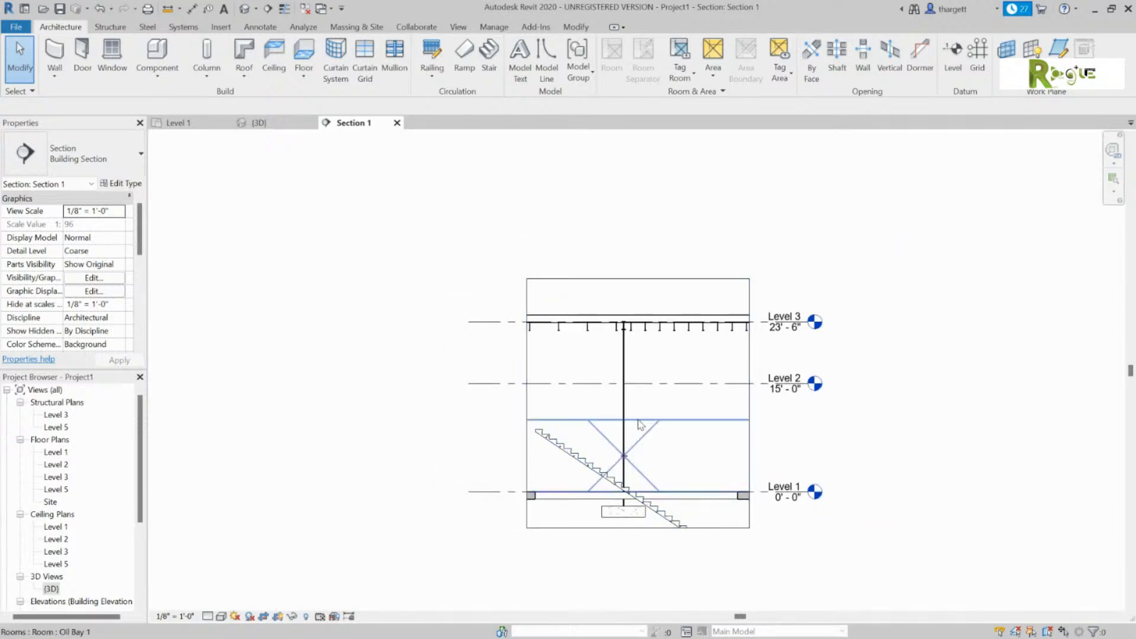
{"action": "left_click", "coordinate": [638, 527]}
{"action": "left_click_drag", "start_coordinate": [639, 527], "coordinate": [647, 593]}
{"action": "left_click_drag", "start_coordinate": [527, 438], "coordinate": [443, 438]}
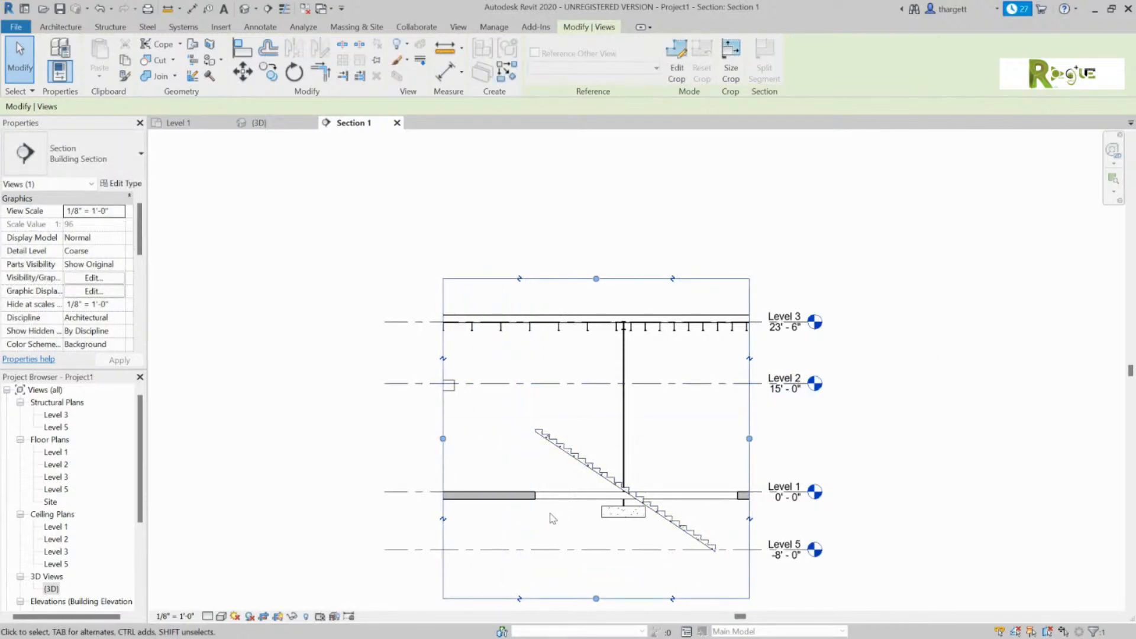
{"action": "left_click_drag", "start_coordinate": [749, 439], "coordinate": [786, 438]}
{"action": "left_click", "coordinate": [829, 448]}
Rename the level at the foot of the stair as Level .5.
{"action": "left_click", "coordinate": [589, 461]}
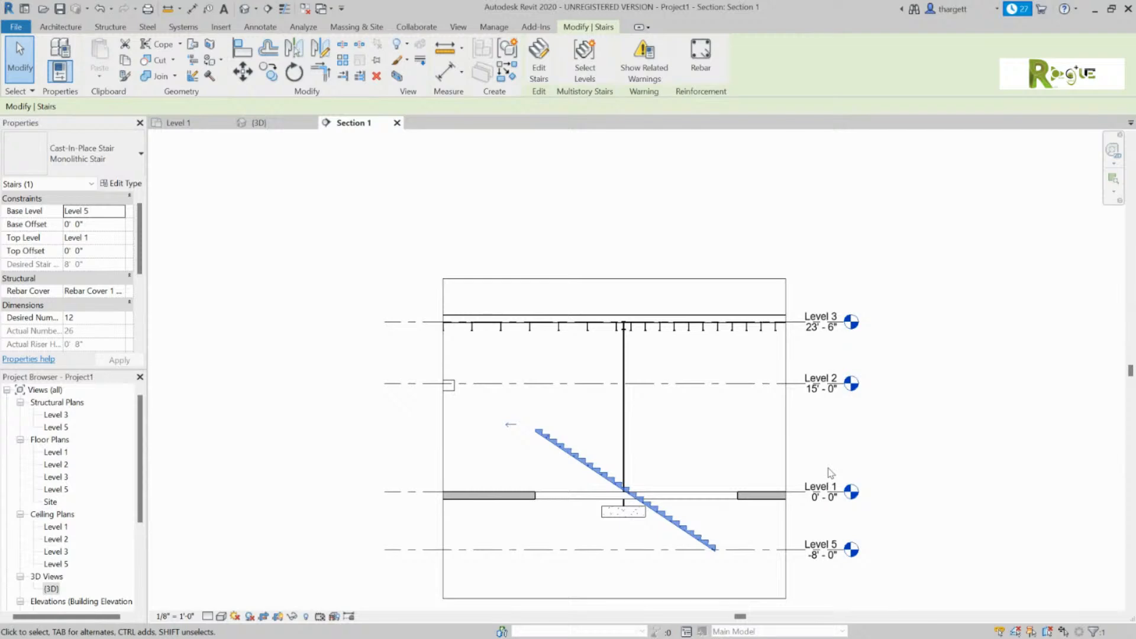
{"action": "left_click", "coordinate": [831, 543]}
{"action": "left_click", "coordinate": [833, 541]}
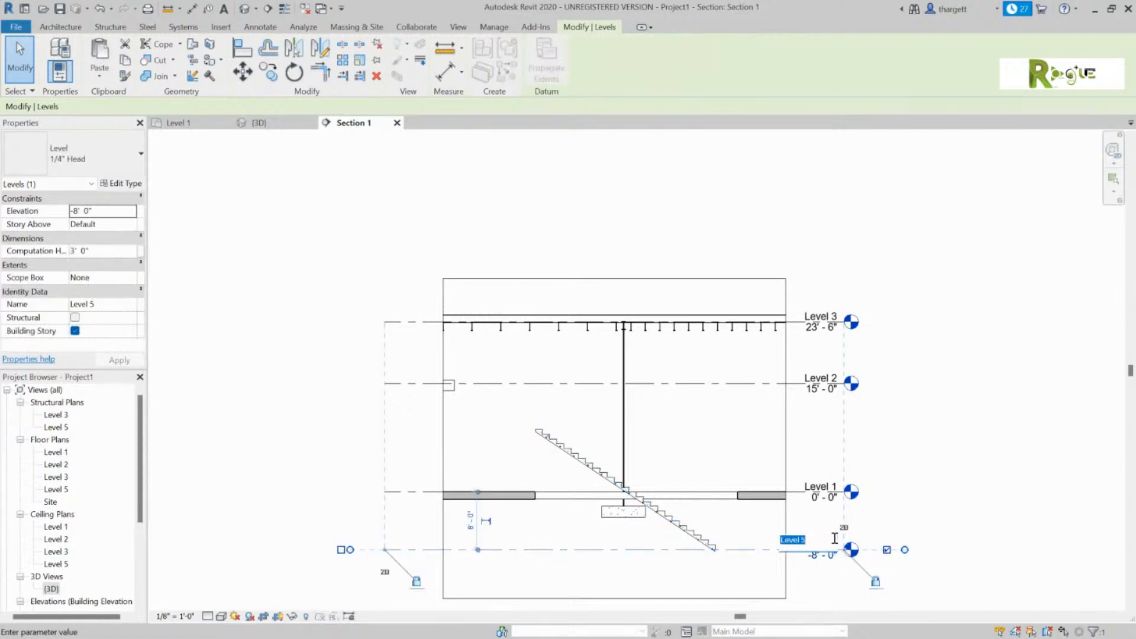
{"action": "left_click", "coordinate": [835, 541]}
{"action": "type", "text": ".5"}
{"action": "key", "text": "Return"}
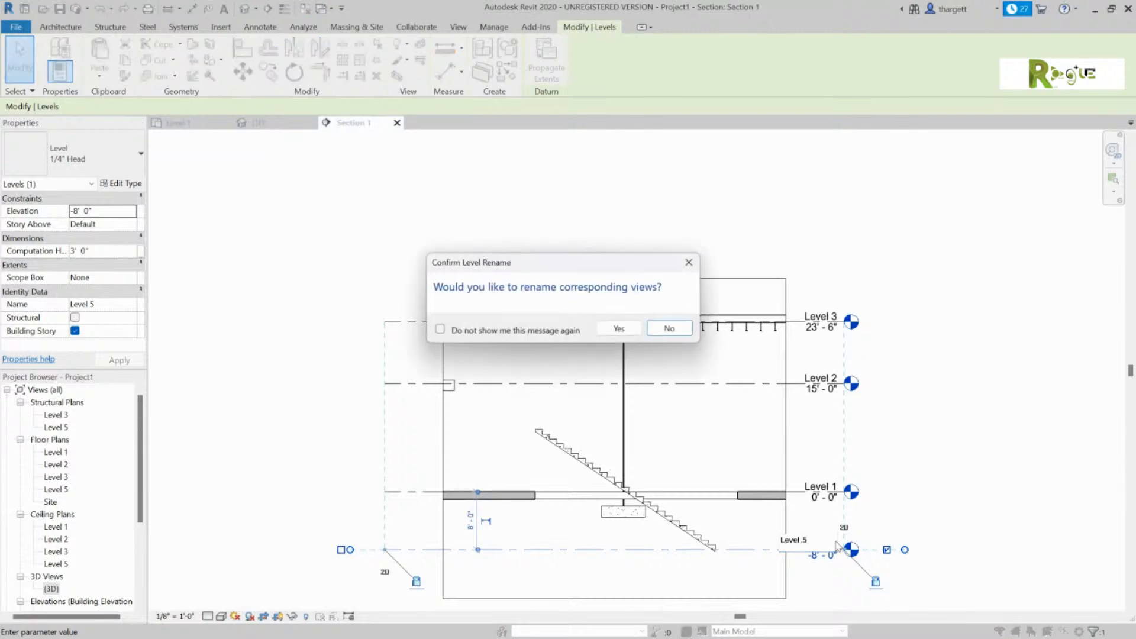
{"action": "left_click", "coordinate": [618, 329]}
Rename the lowest level in the section as Level 0.
{"action": "left_click", "coordinate": [830, 540]}
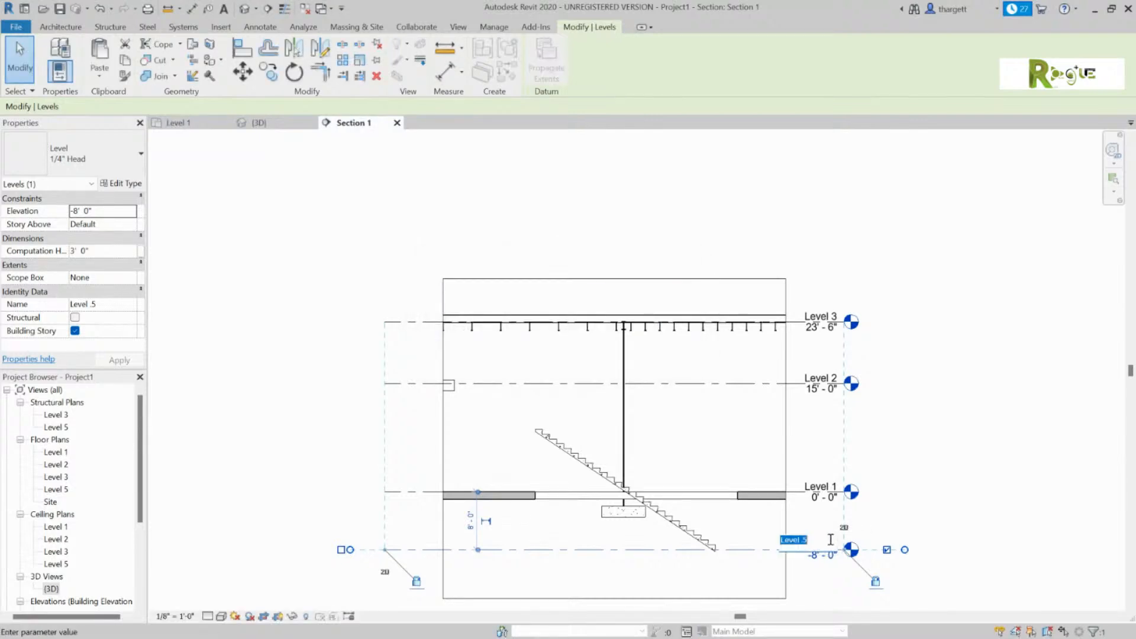
{"action": "left_click", "coordinate": [824, 540]}
{"action": "key", "text": "BackSpace"}
{"action": "type", "text": "0"}
{"action": "key", "text": "Return"}
{"action": "left_click", "coordinate": [1001, 494]}
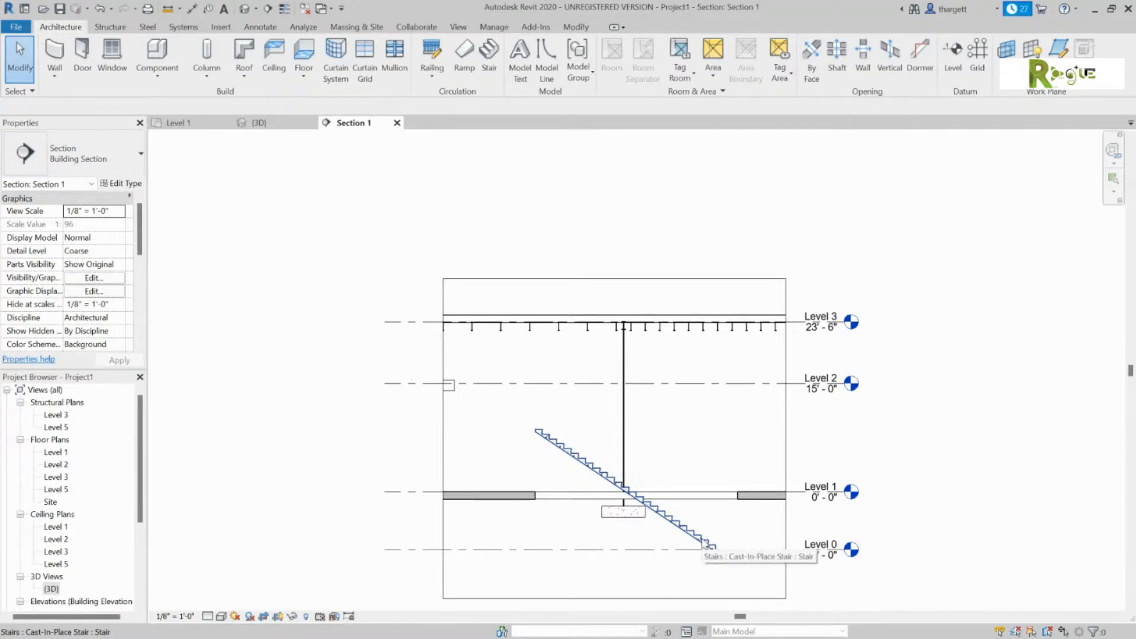
Examine the cast-in-place stair's base and top levels, height, desired and actual riser counts, and tread depth in the section.
{"action": "left_click", "coordinate": [705, 543]}
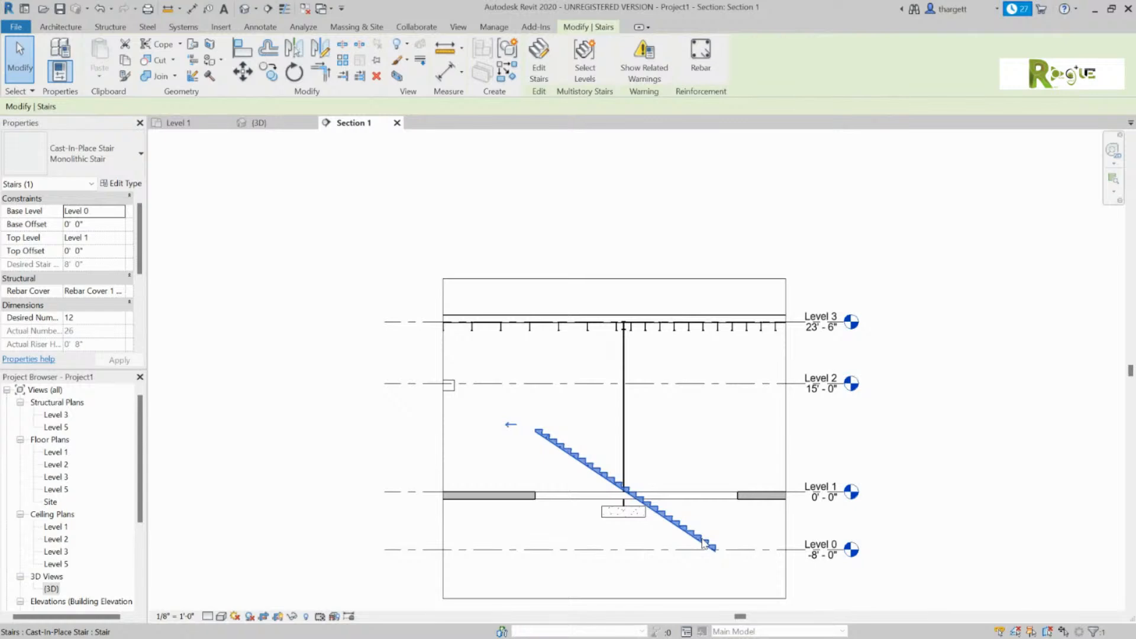
{"action": "scroll", "coordinate": [81, 271], "scroll_direction": "down", "scroll_amount": 2}
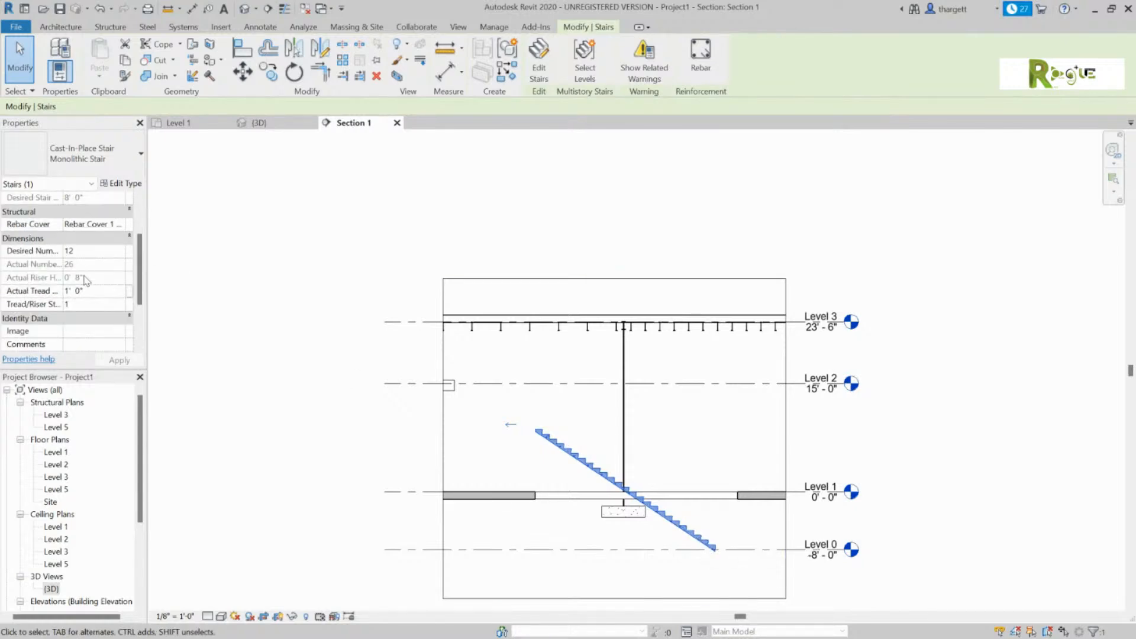
{"action": "scroll", "coordinate": [87, 294], "scroll_direction": "up", "scroll_amount": 2}
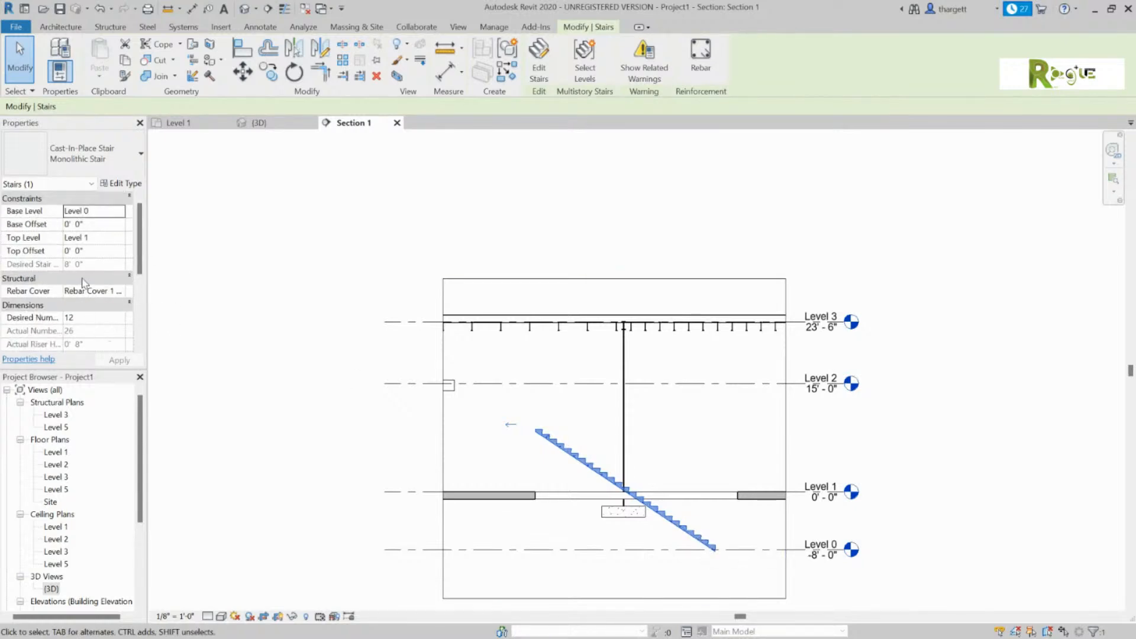
{"action": "scroll", "coordinate": [93, 281], "scroll_direction": "down", "scroll_amount": 2}
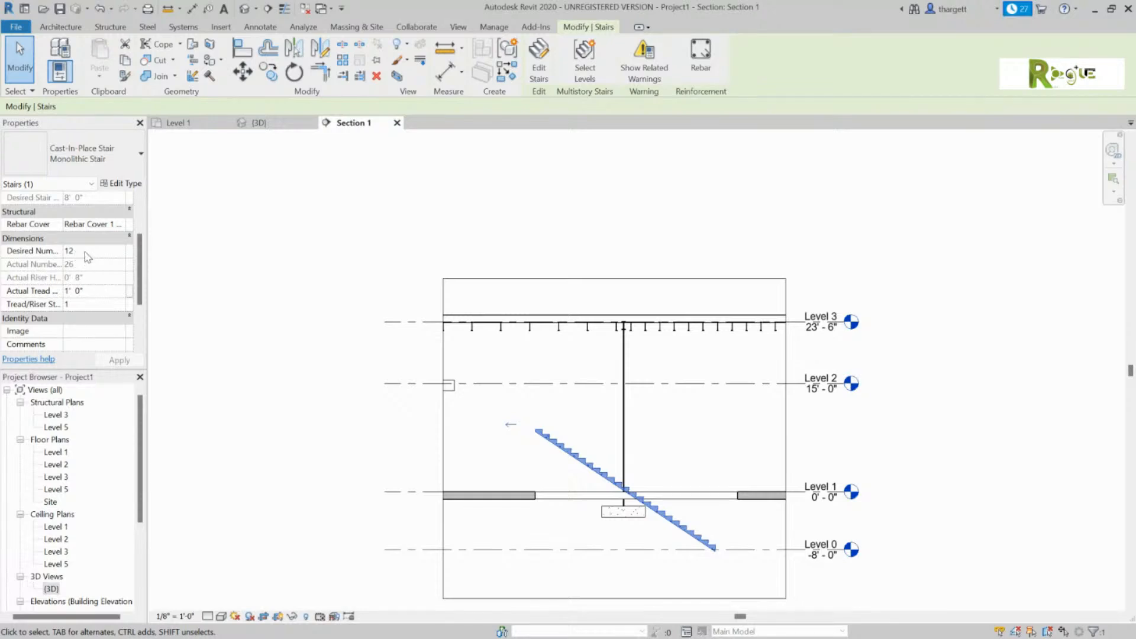
{"action": "left_click", "coordinate": [40, 255]}
{"action": "left_click", "coordinate": [238, 247]}
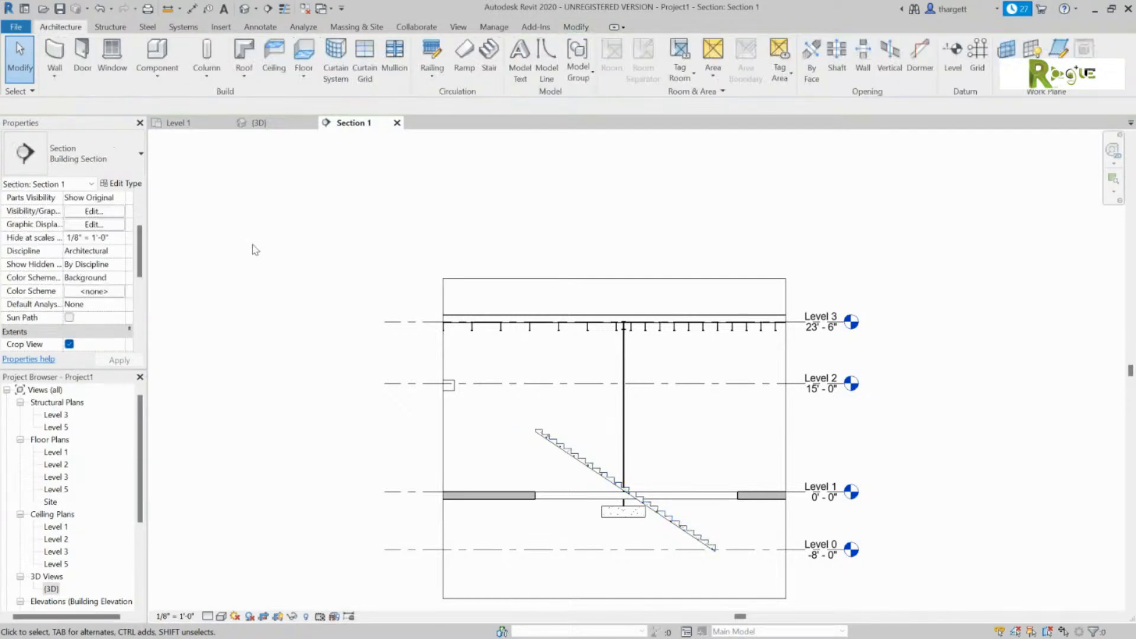
{"action": "left_click", "coordinate": [603, 470]}
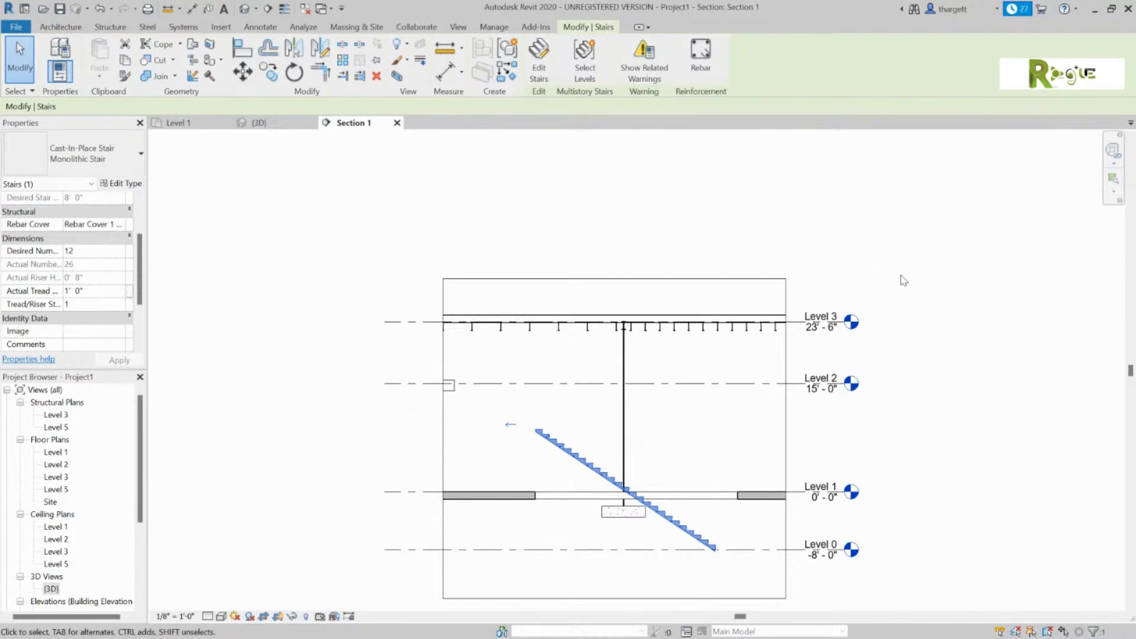
{"action": "scroll", "coordinate": [88, 254], "scroll_direction": "up", "scroll_amount": 3}
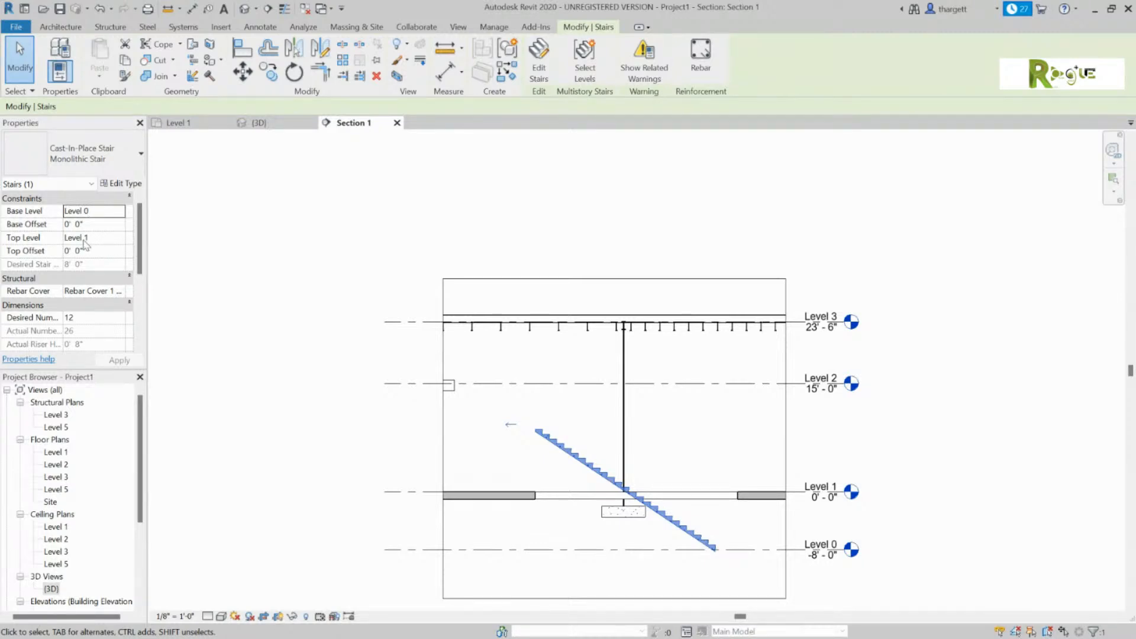
Edit the Oil Bay stair from the Level 1 plan and delete its existing monolithic run.
{"action": "left_click", "coordinate": [188, 122]}
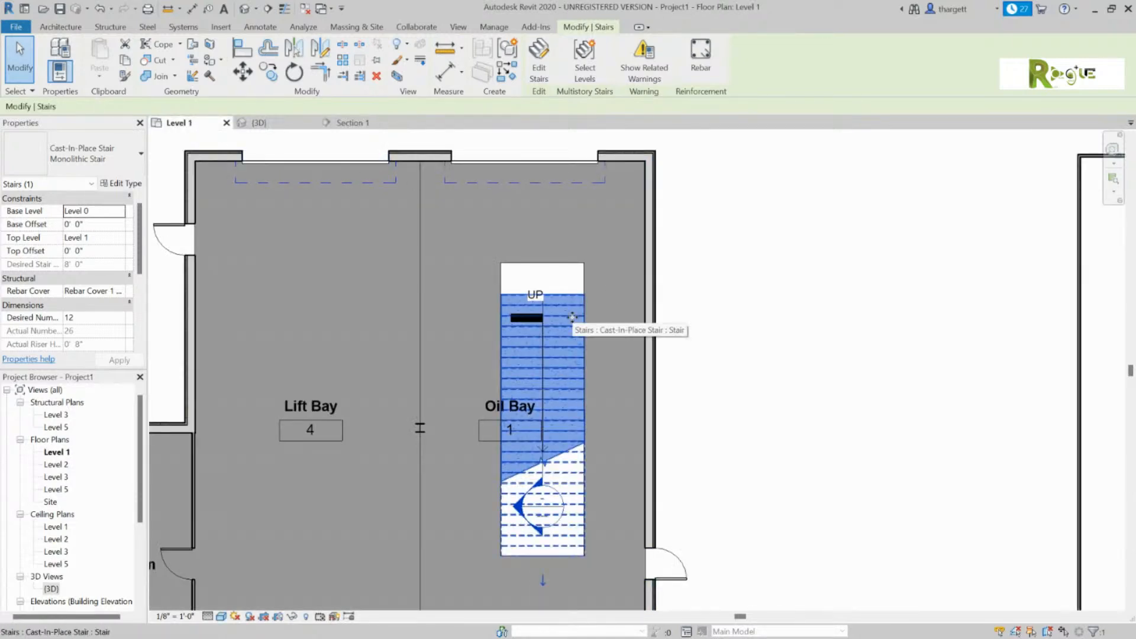
{"action": "double_click", "coordinate": [572, 317]}
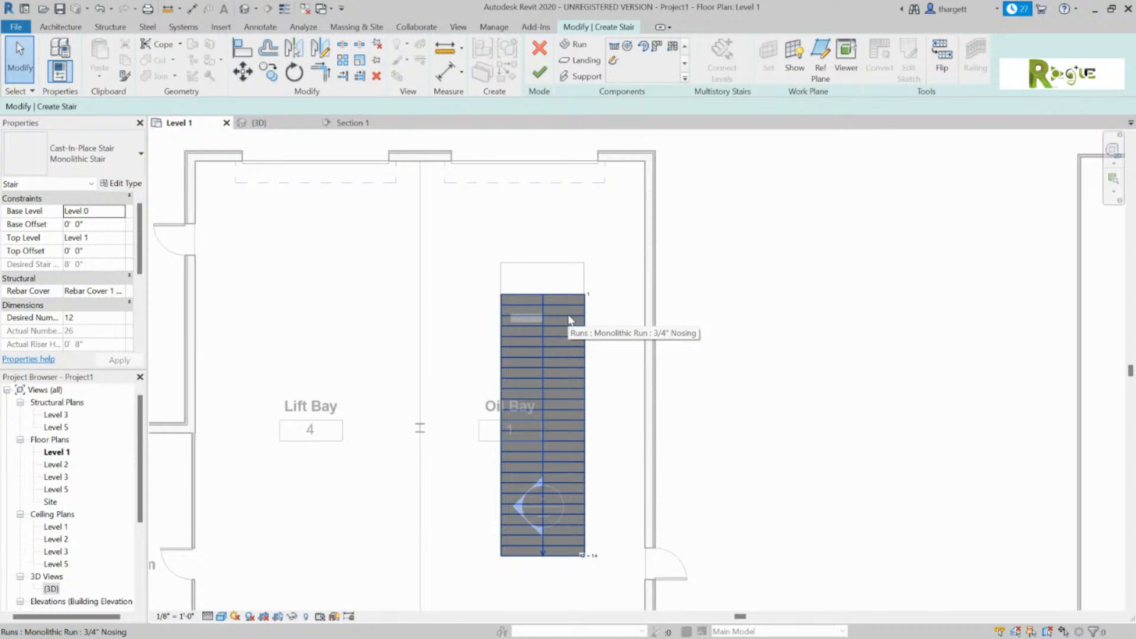
{"action": "key", "text": "d"}
{"action": "key", "text": "e"}
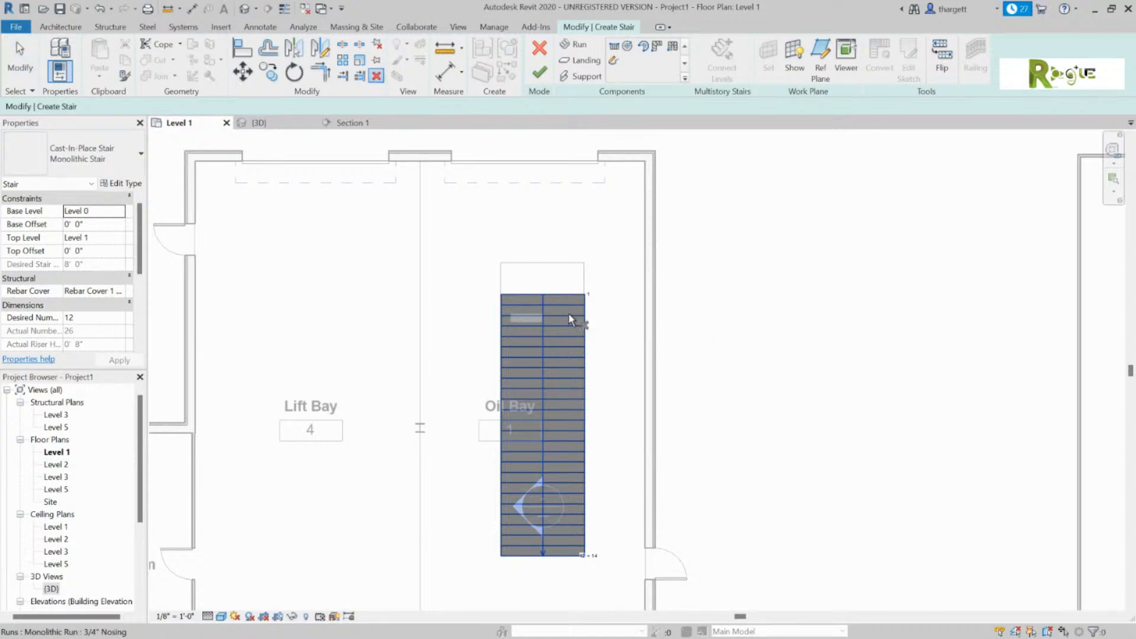
{"action": "left_click", "coordinate": [573, 317]}
{"action": "left_click", "coordinate": [571, 313]}
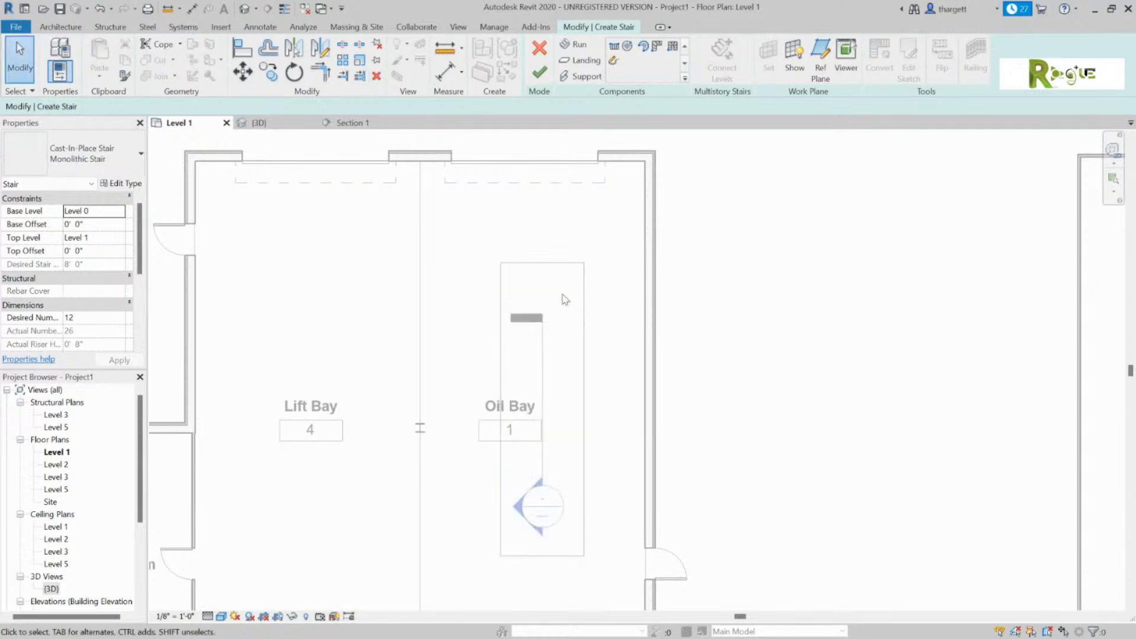
{"action": "left_click", "coordinate": [60, 27]}
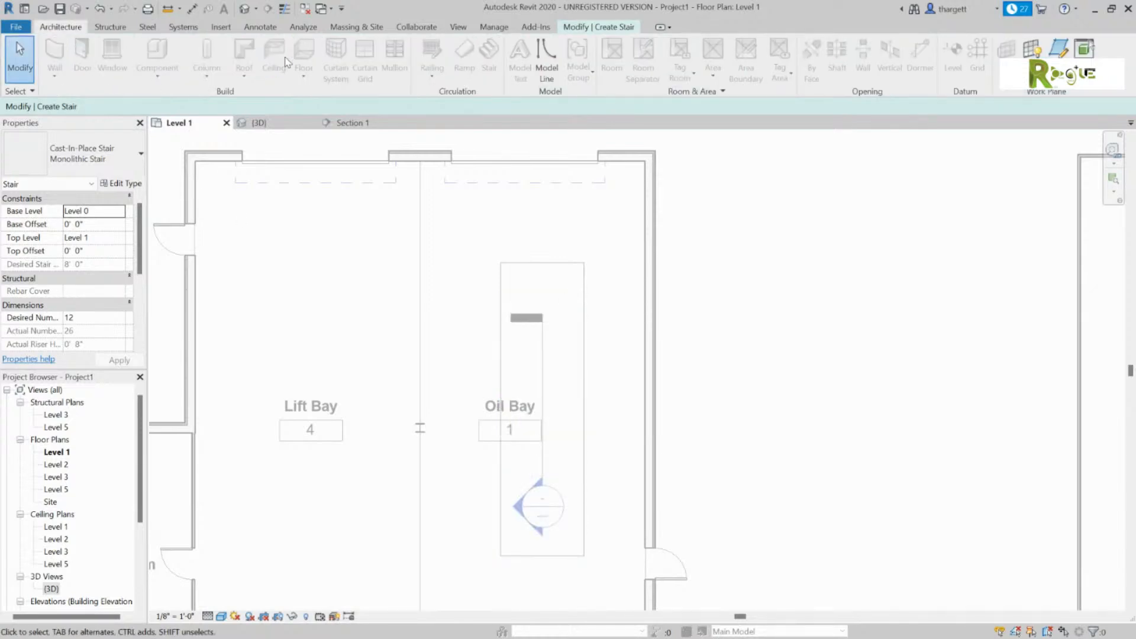
{"action": "left_click", "coordinate": [600, 28]}
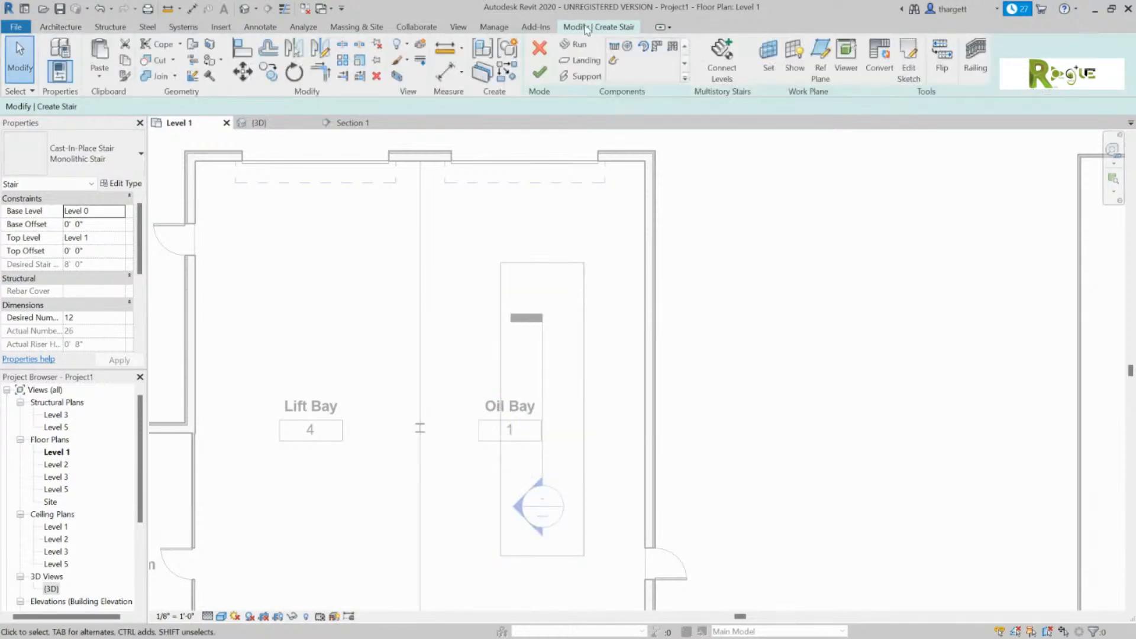
Draw a new straight run about 11' long and 3' wide, starting from the lower edge of the Oil Bay floor opening.
{"action": "left_click", "coordinate": [539, 72]}
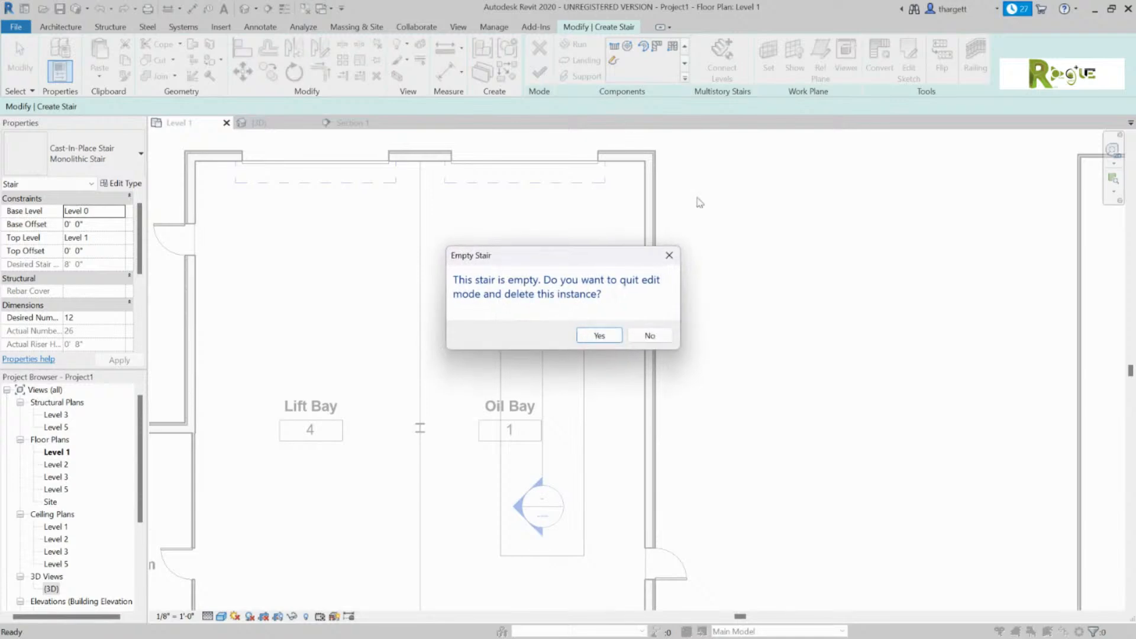
{"action": "left_click", "coordinate": [669, 256]}
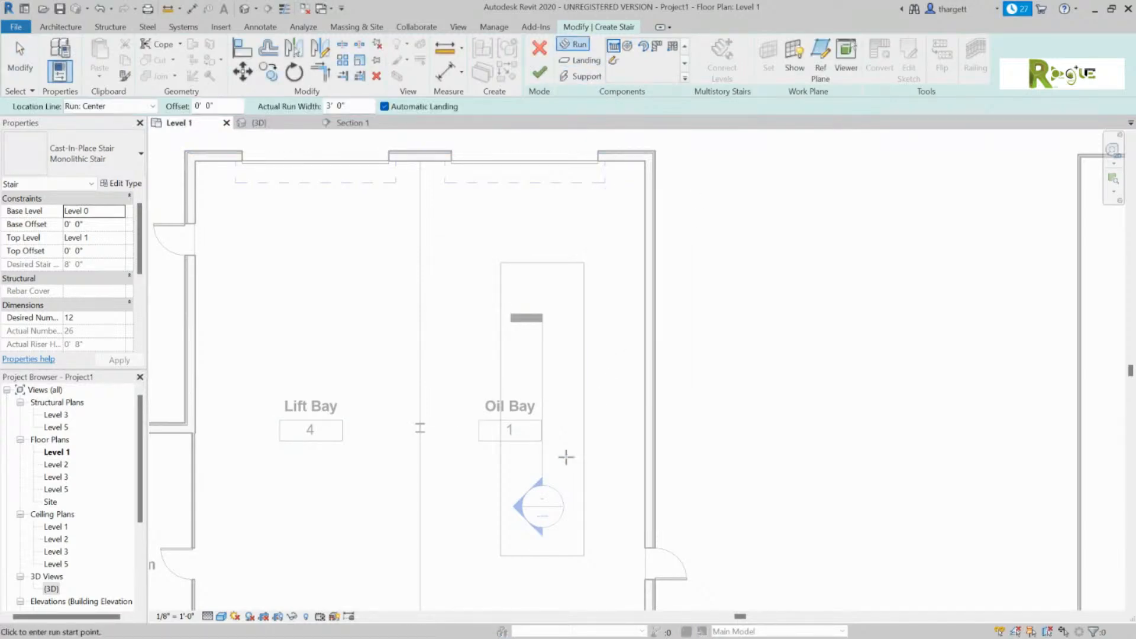
{"action": "left_click", "coordinate": [542, 554]}
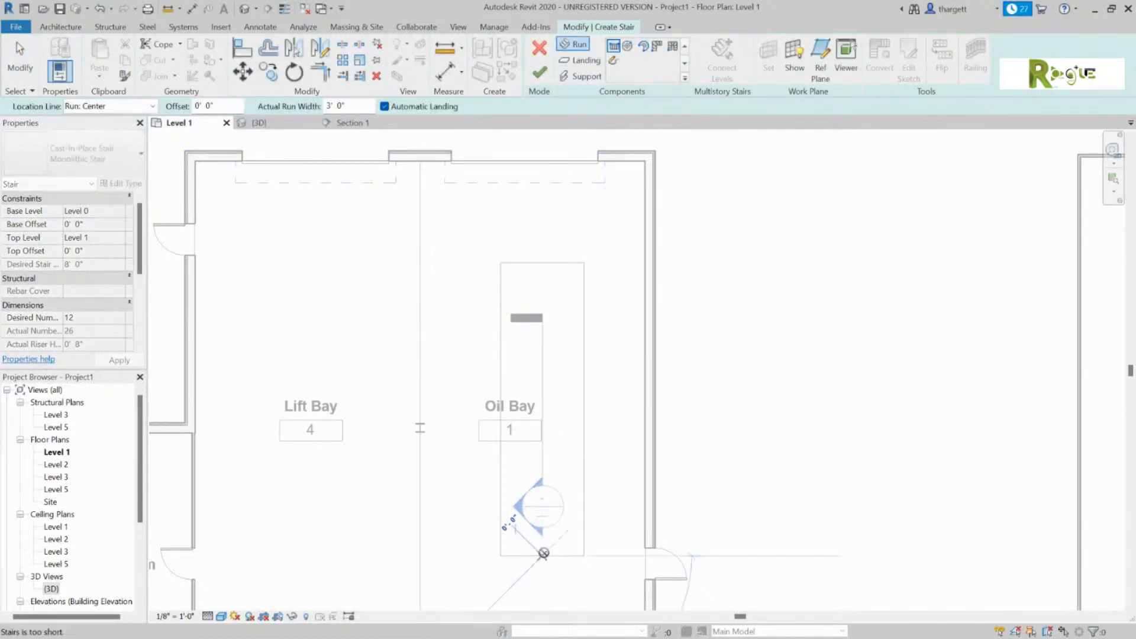
{"action": "left_click", "coordinate": [543, 414]}
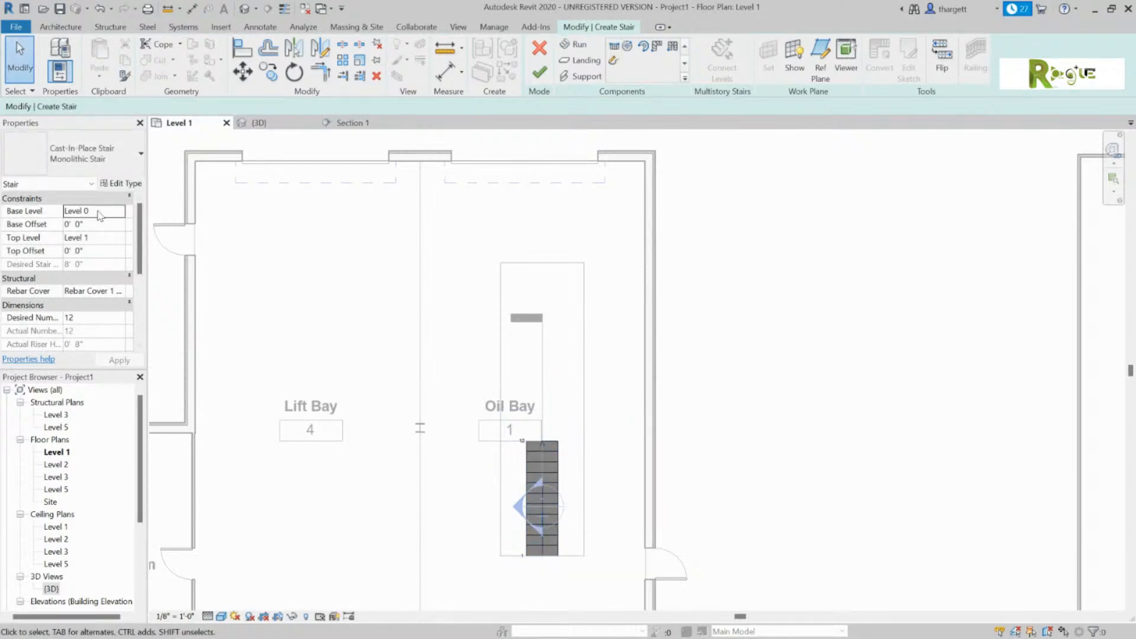
Compare the new run's slope direction in Section 1 with the Level 1 plan and review the run's constraints, riser and tread properties.
{"action": "left_click", "coordinate": [347, 123]}
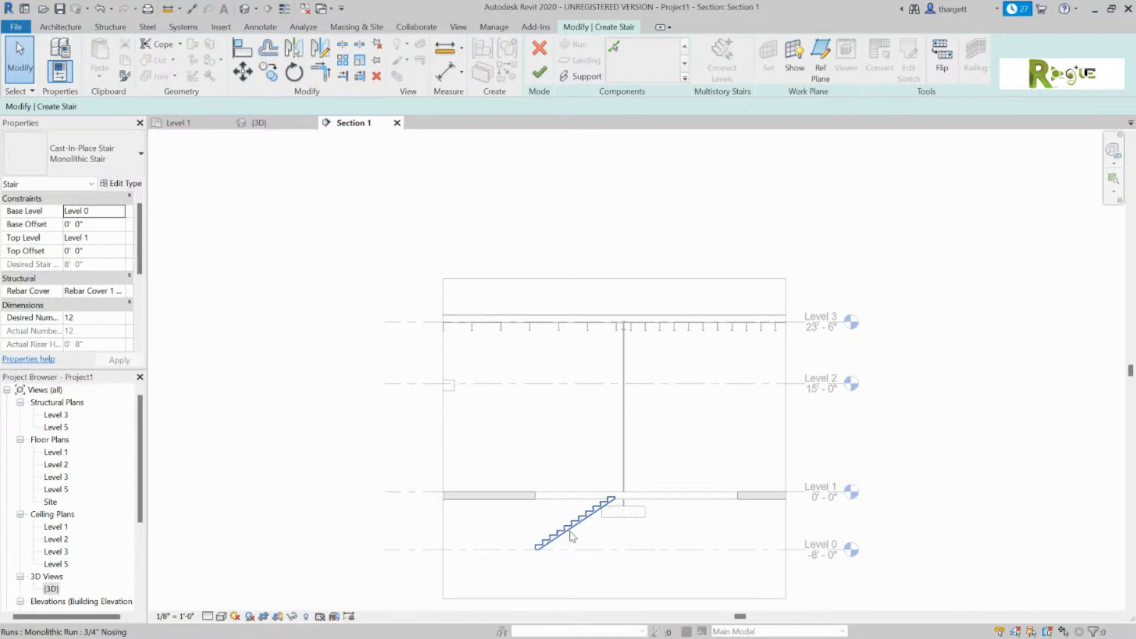
{"action": "left_click", "coordinate": [177, 122]}
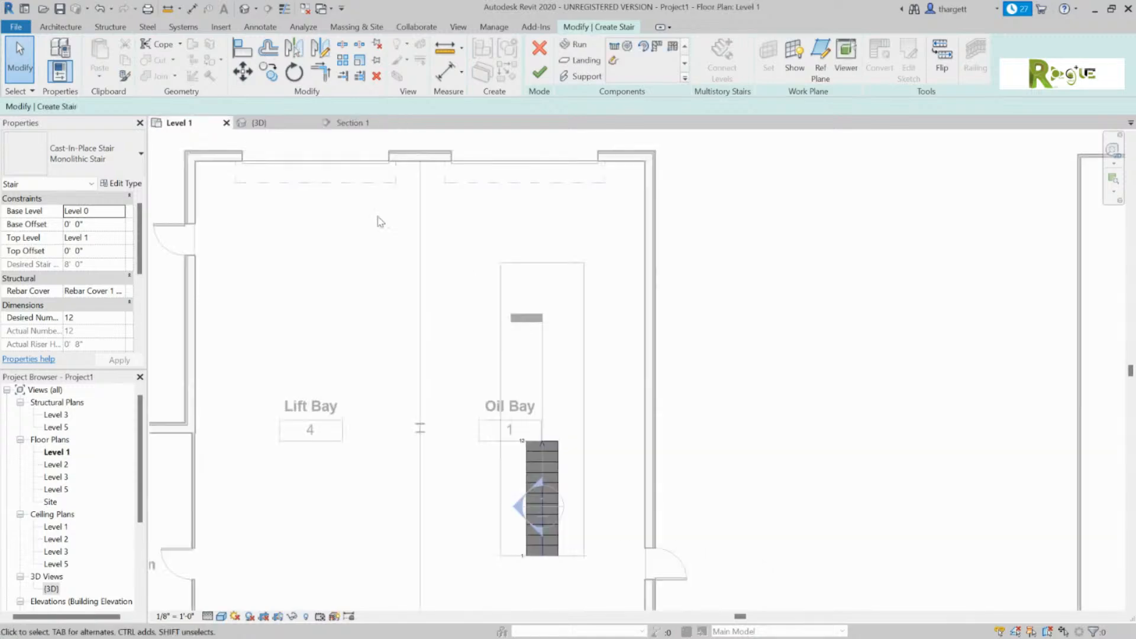
{"action": "left_click", "coordinate": [553, 471]}
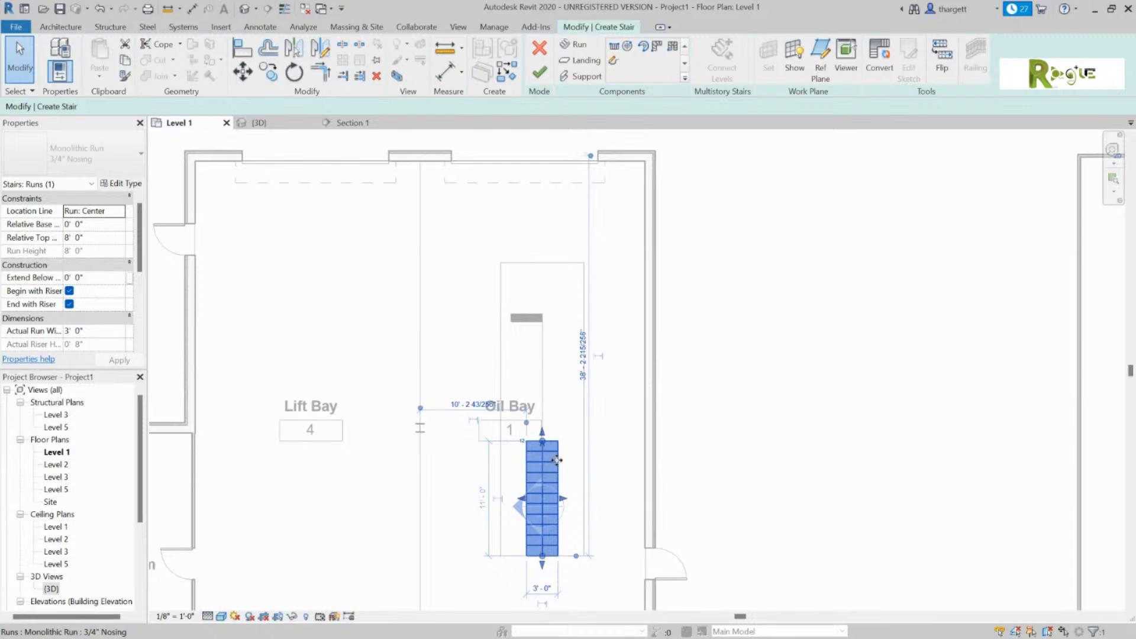
{"action": "left_click", "coordinate": [348, 123]}
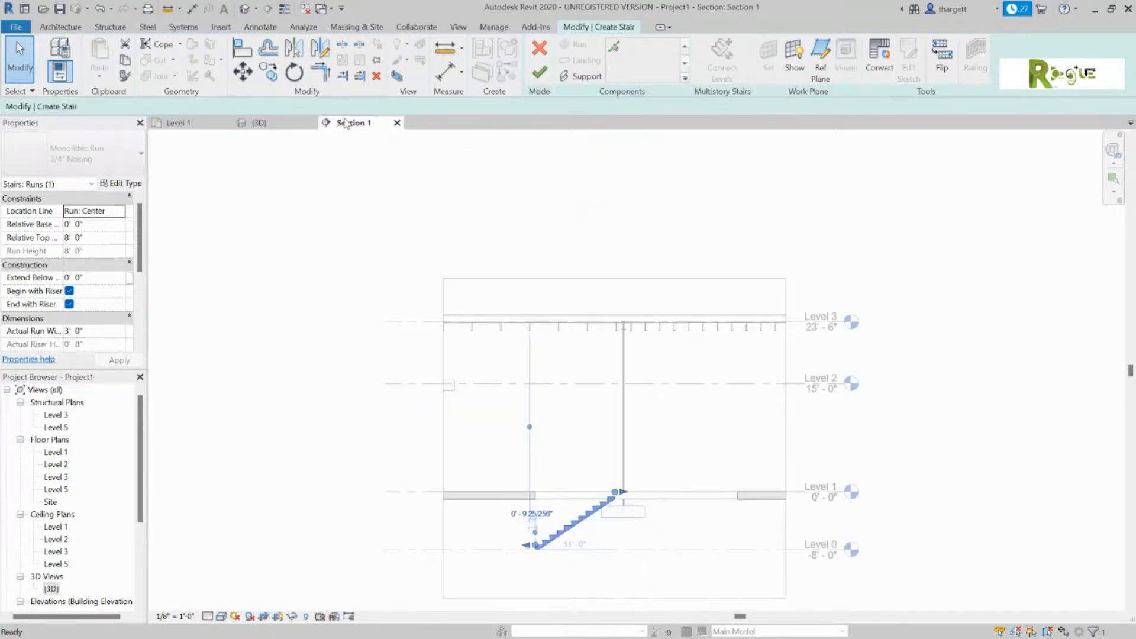
{"action": "left_click", "coordinate": [180, 122]}
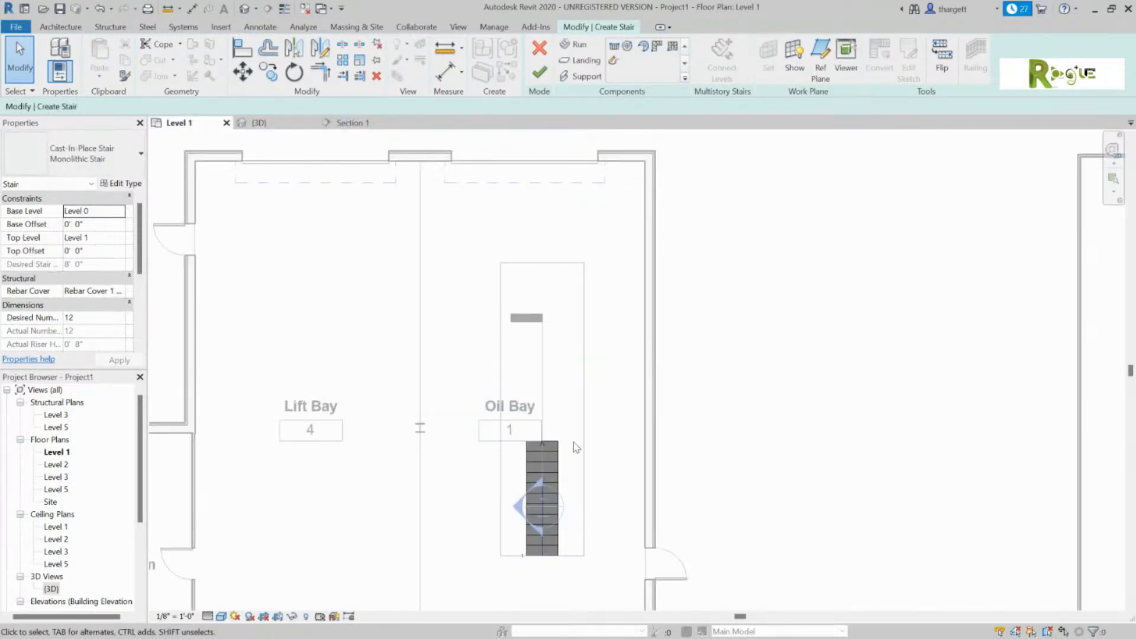
{"action": "left_click", "coordinate": [560, 465]}
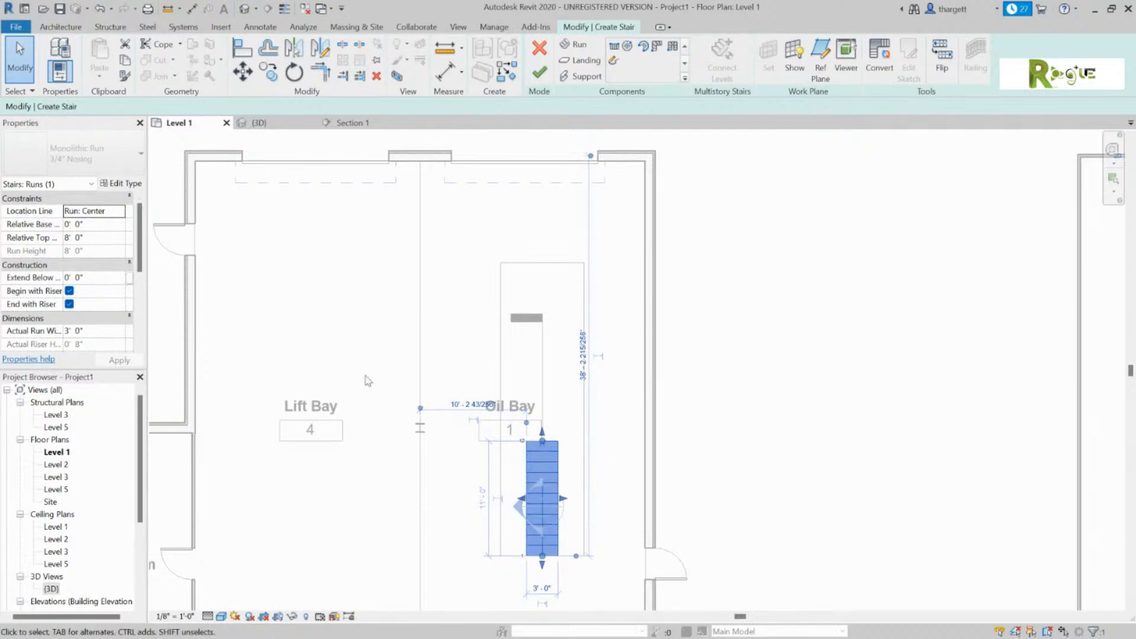
{"action": "scroll", "coordinate": [589, 477], "scroll_direction": "up", "scroll_amount": 3}
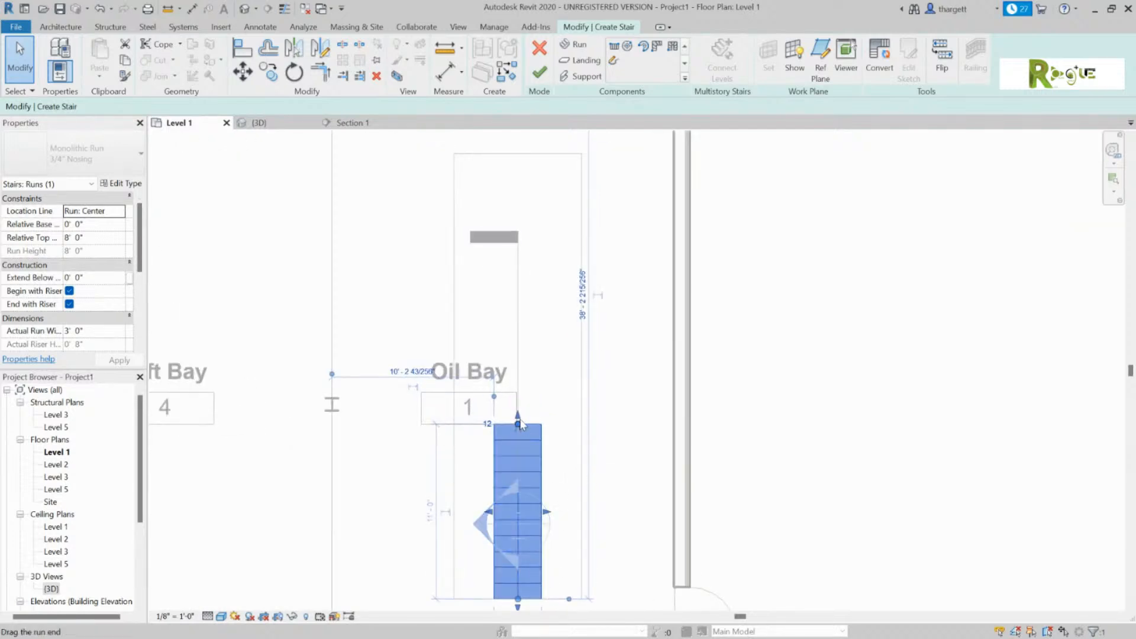
{"action": "scroll", "coordinate": [110, 255], "scroll_direction": "down", "scroll_amount": 1}
{"action": "scroll", "coordinate": [110, 256], "scroll_direction": "down", "scroll_amount": 2}
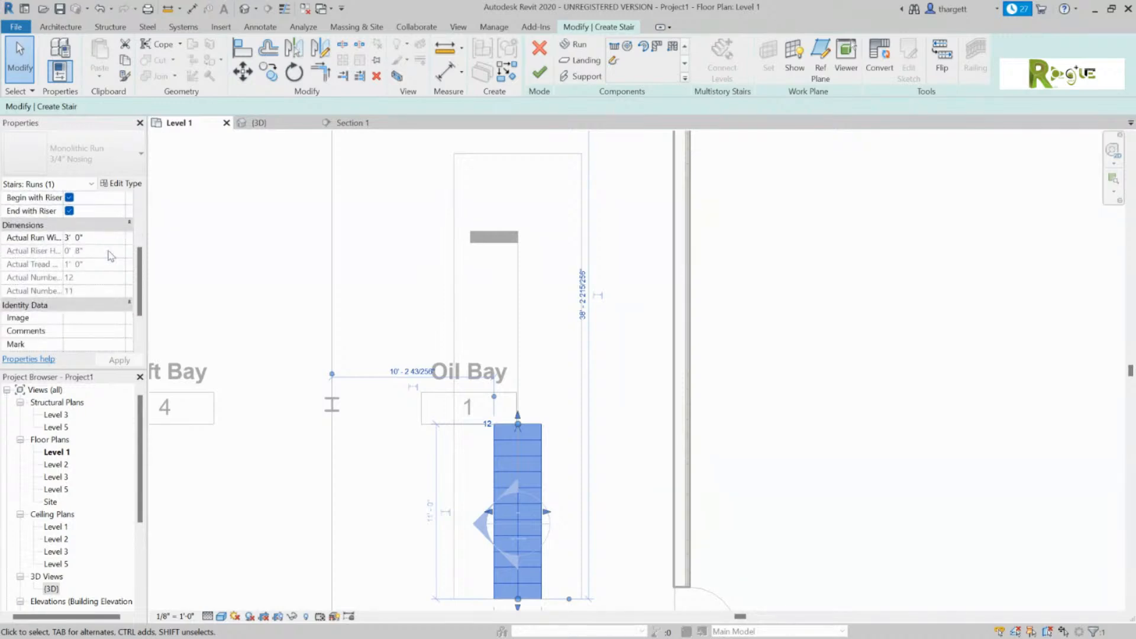
{"action": "scroll", "coordinate": [111, 255], "scroll_direction": "up", "scroll_amount": 4}
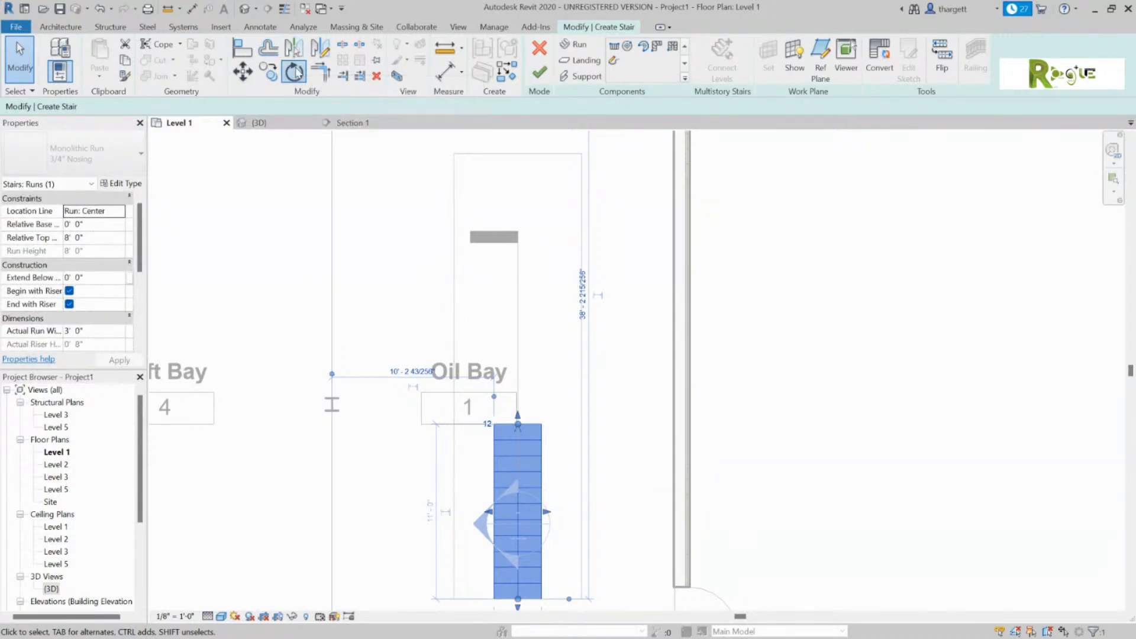
Rotate the stair run by 90° twice so it climbs toward the lower edge of the opening, and check it in Section 1.
{"action": "left_click", "coordinate": [294, 72]}
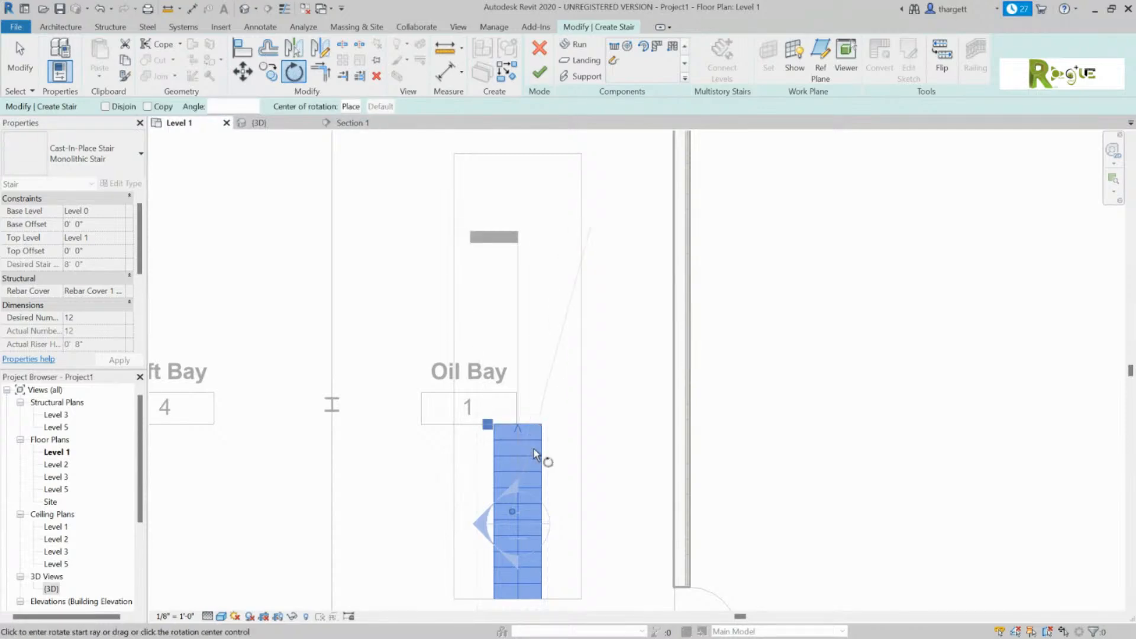
{"action": "left_click", "coordinate": [786, 505]}
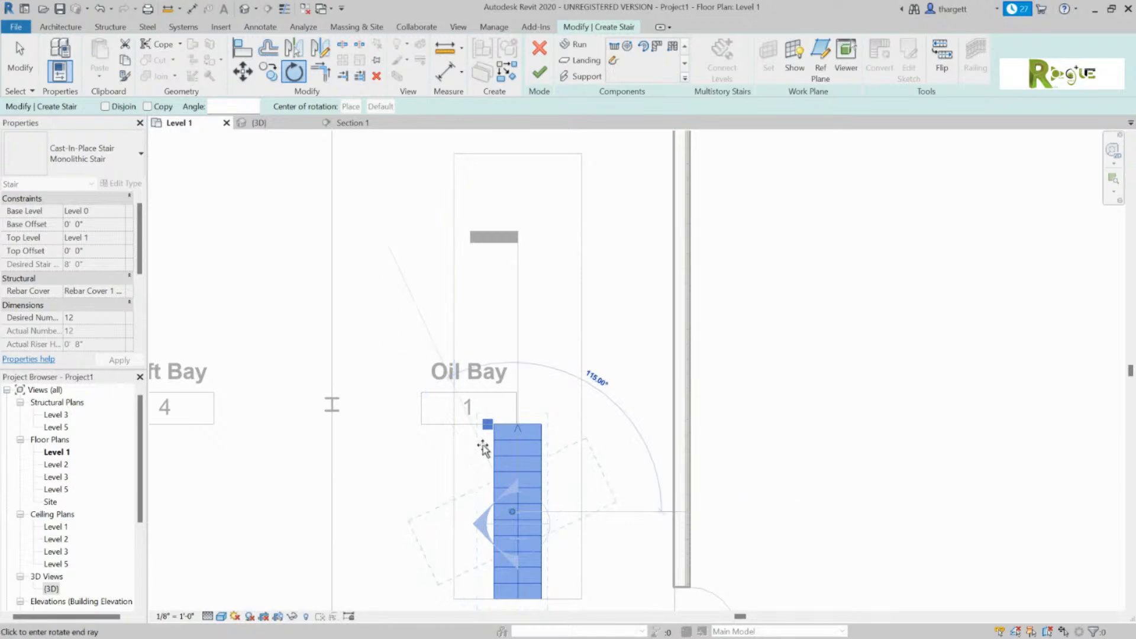
{"action": "left_click", "coordinate": [523, 577]}
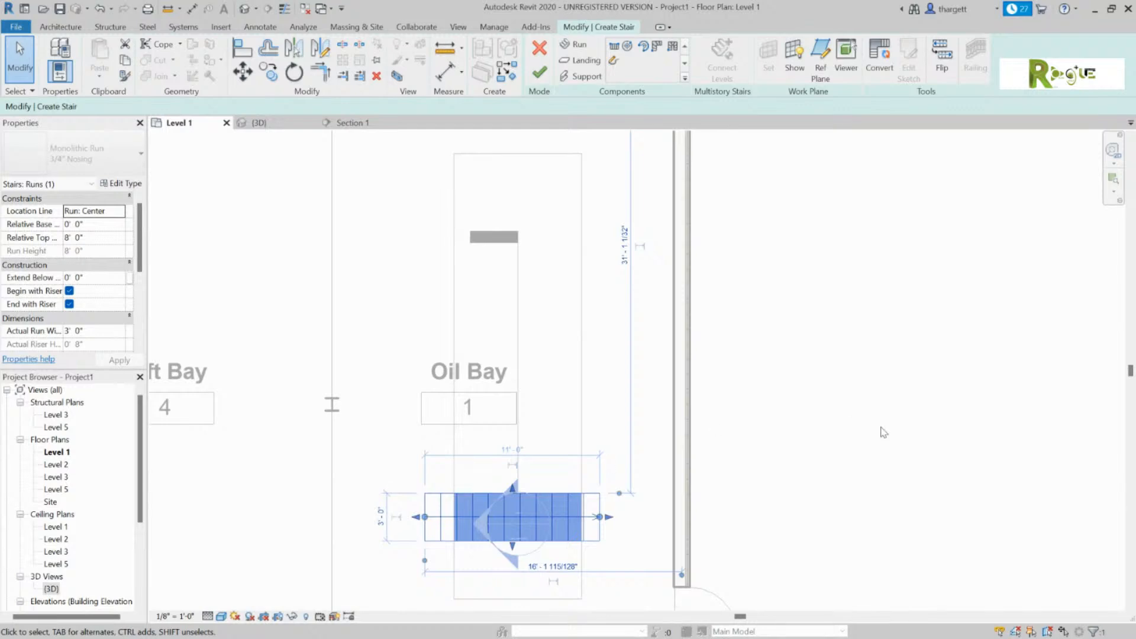
{"action": "left_click", "coordinate": [293, 81]}
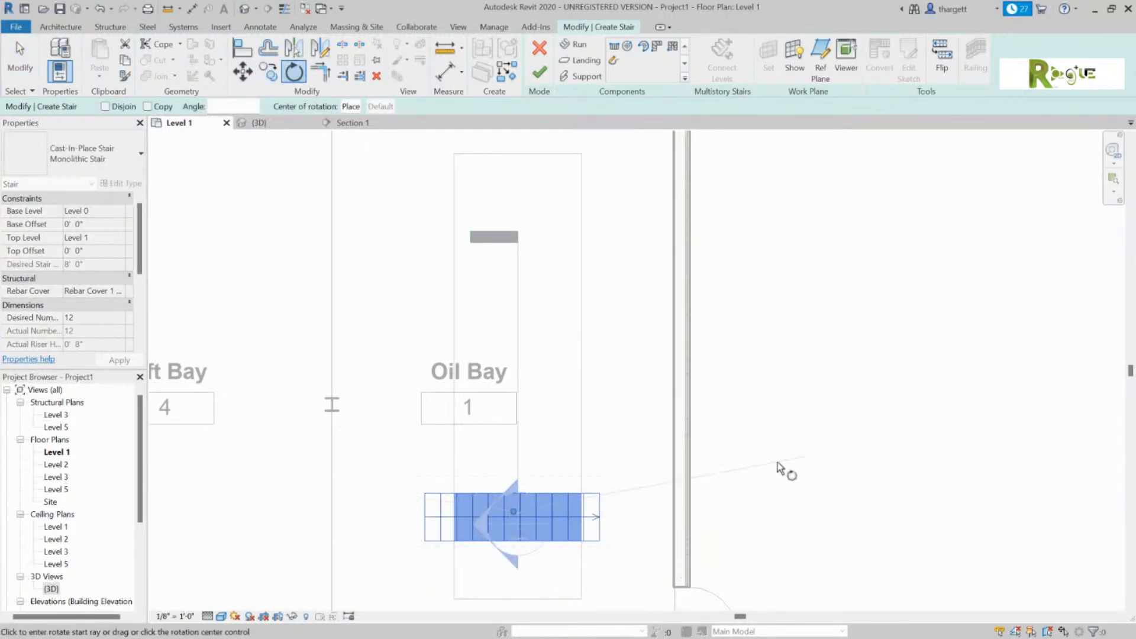
{"action": "left_click", "coordinate": [655, 495]}
{"action": "type", "text": "90"}
{"action": "key", "text": "Return"}
{"action": "left_click", "coordinate": [913, 459]}
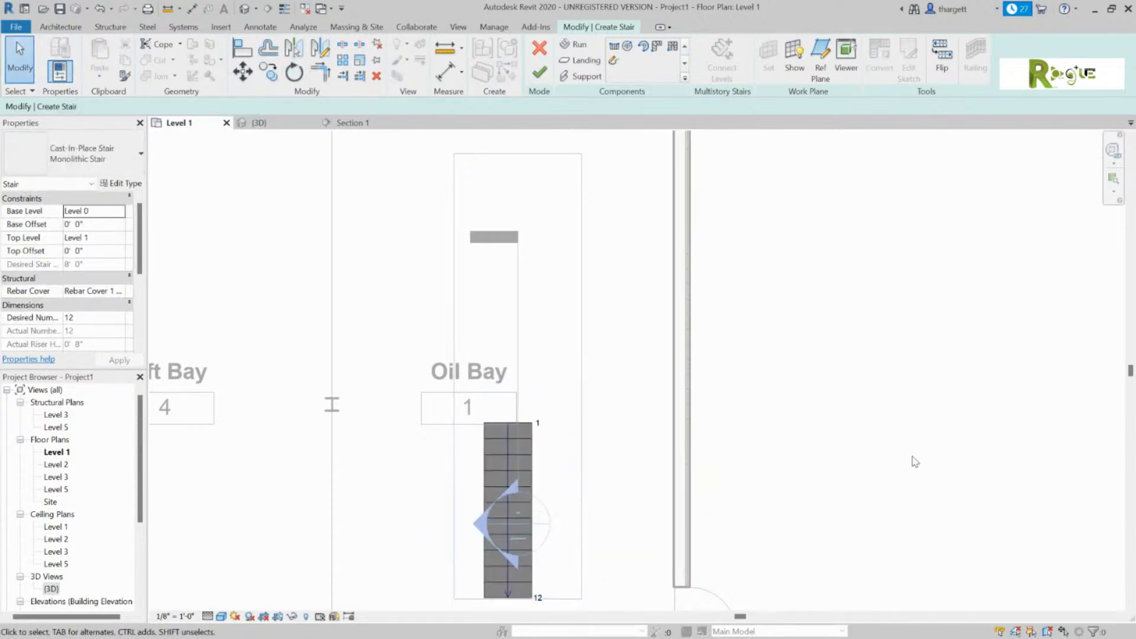
{"action": "left_click", "coordinate": [349, 123]}
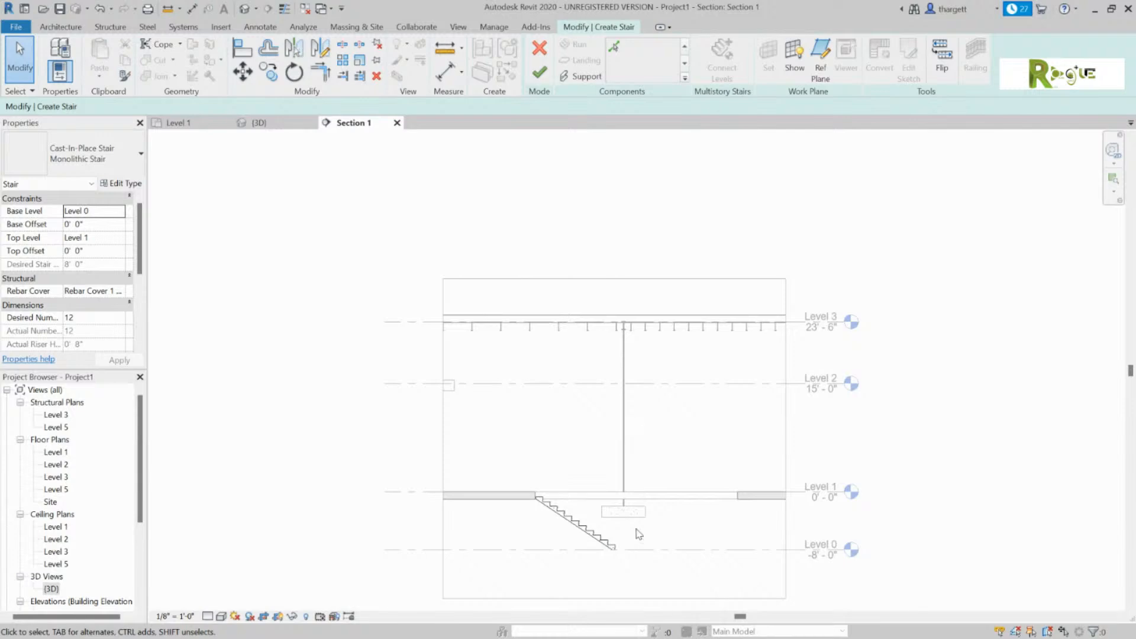
{"action": "scroll", "coordinate": [636, 527], "scroll_direction": "up", "scroll_amount": 2}
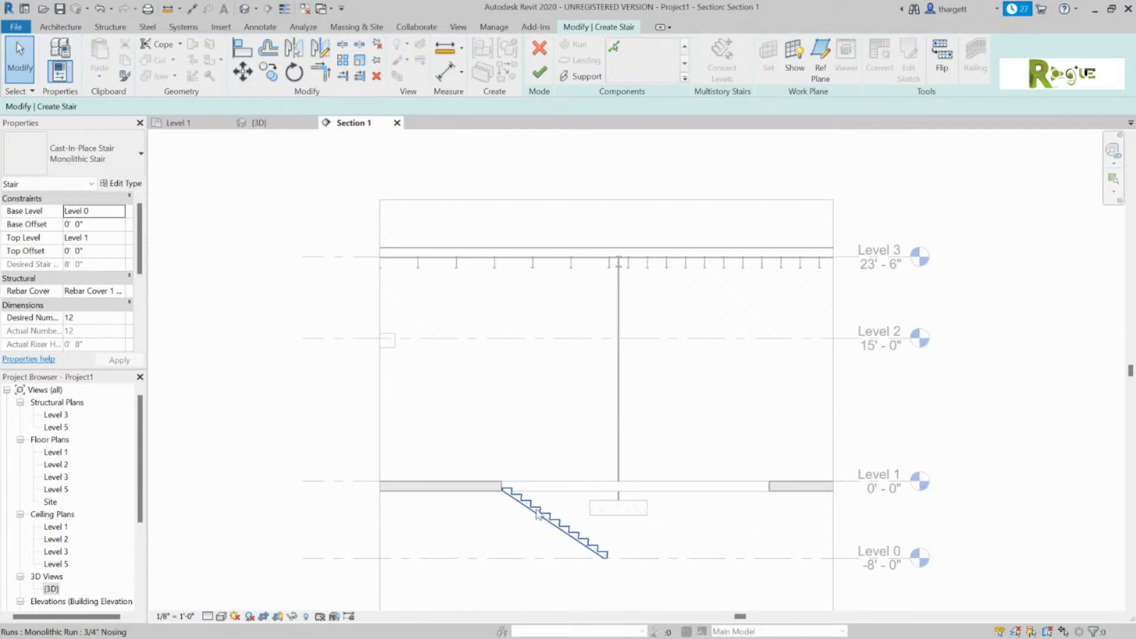
Widen the run in the Level 1 plan to both side edges of the floor opening and finish the stair edit.
{"action": "left_click", "coordinate": [204, 125]}
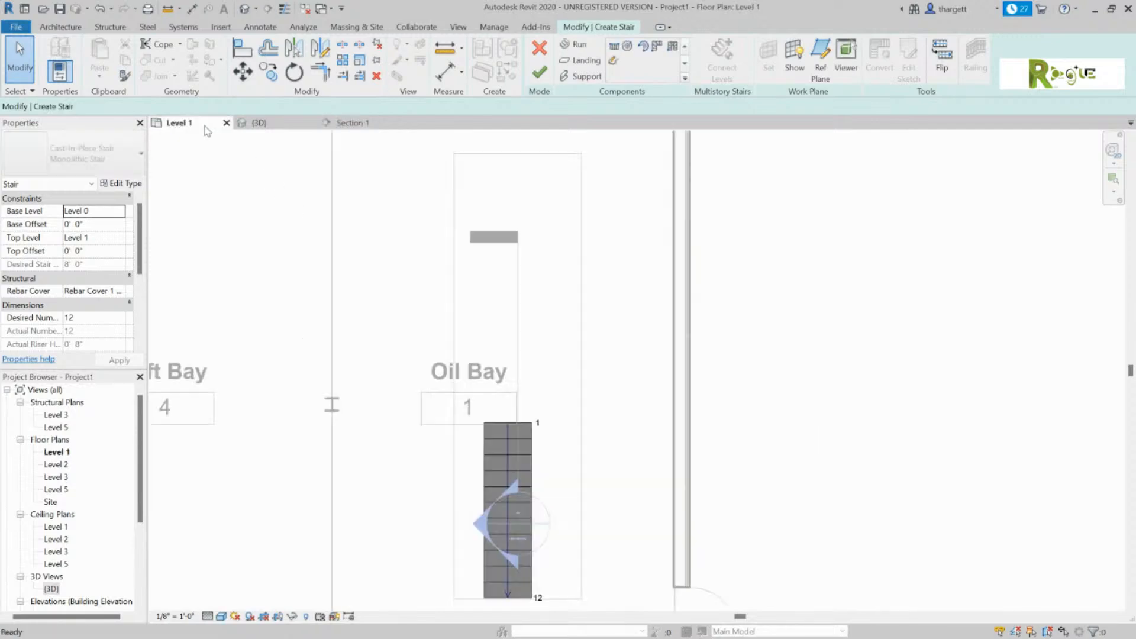
{"action": "left_click", "coordinate": [519, 477]}
{"action": "left_click_drag", "start_coordinate": [538, 512], "coordinate": [583, 513]}
{"action": "left_click", "coordinate": [482, 510]}
{"action": "left_click_drag", "start_coordinate": [479, 510], "coordinate": [455, 511]}
{"action": "left_click", "coordinate": [780, 415]}
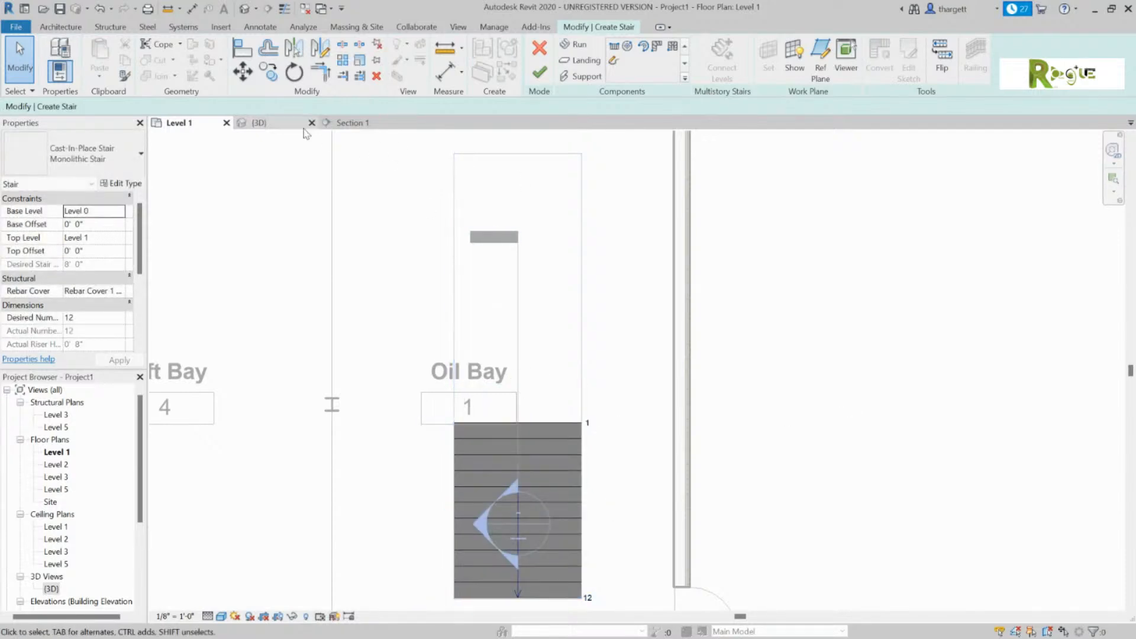
{"action": "left_click", "coordinate": [334, 123]}
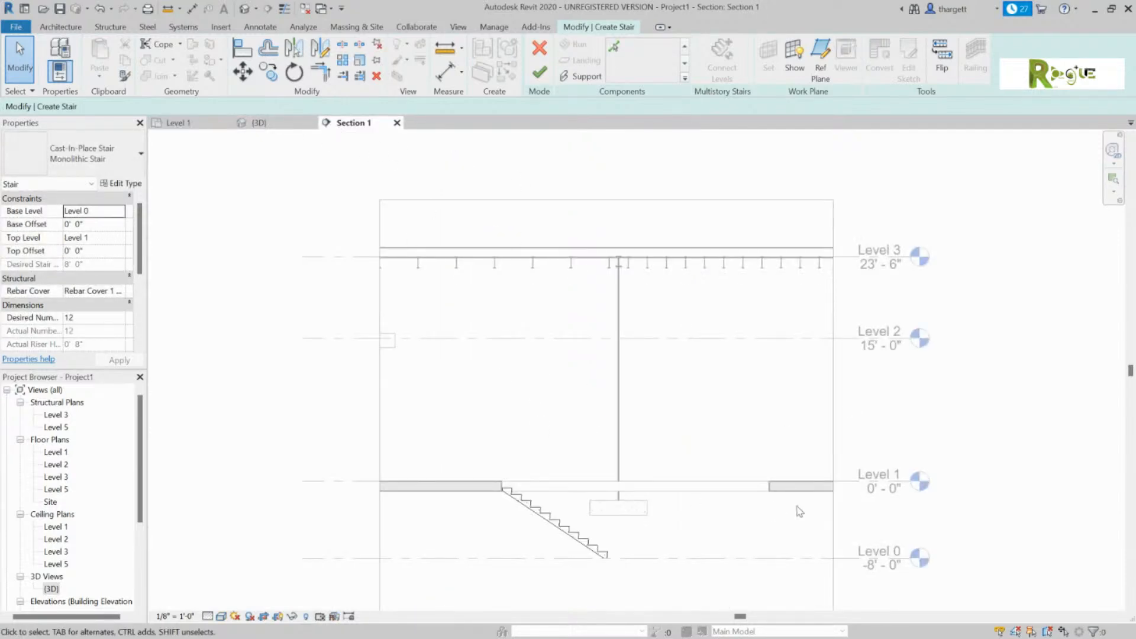
{"action": "left_click", "coordinate": [538, 71]}
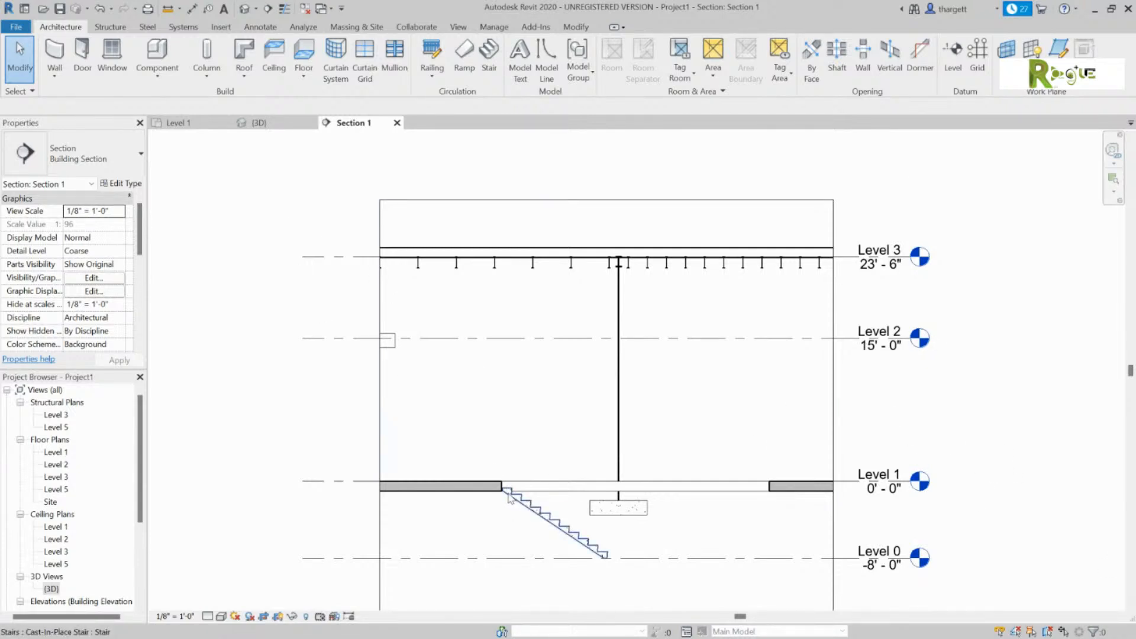
Inspect the finished stair below the slab in 3D, along with the building exterior and the separate walls and footings beside it.
{"action": "left_click", "coordinate": [196, 126]}
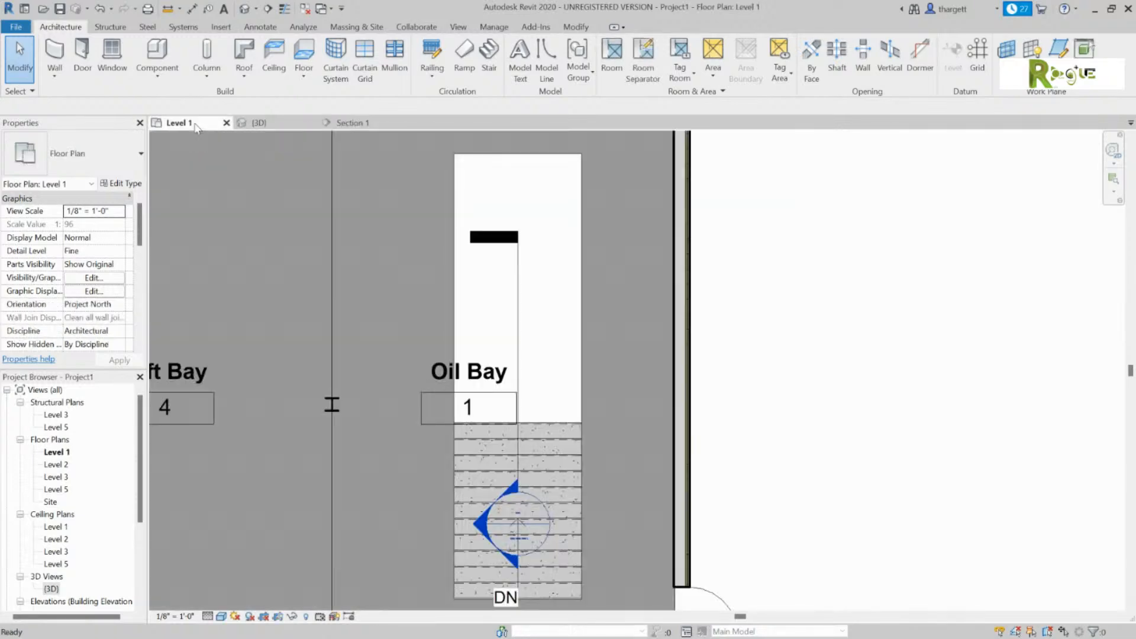
{"action": "left_click", "coordinate": [256, 123]}
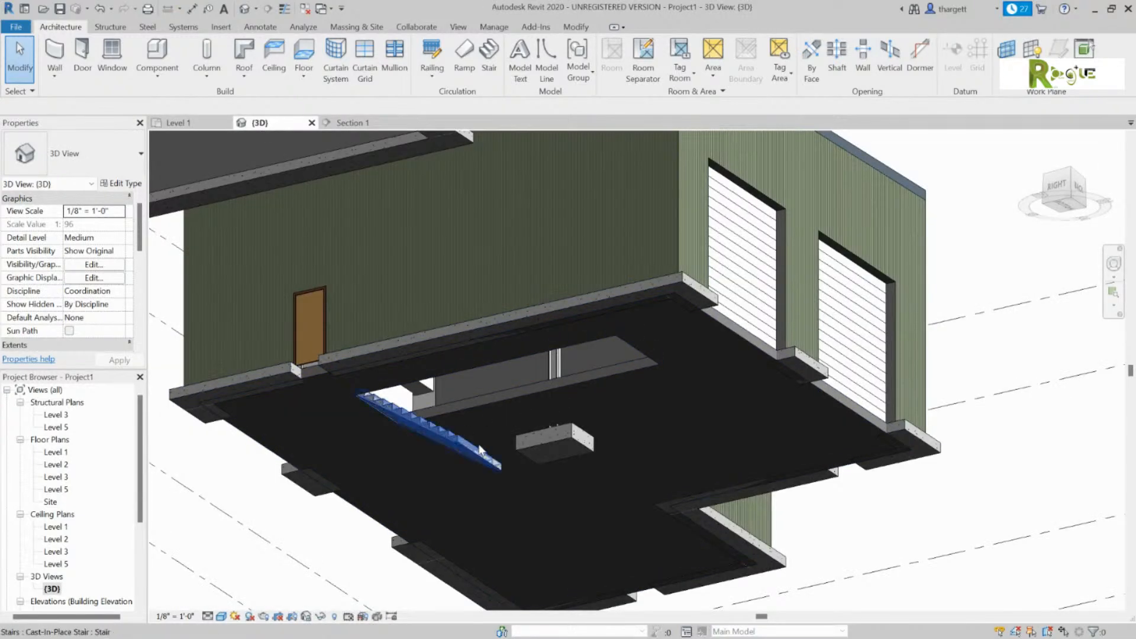
{"action": "middle_click_drag", "start_coordinate": [503, 392], "coordinate": [507, 324], "text": "shift"}
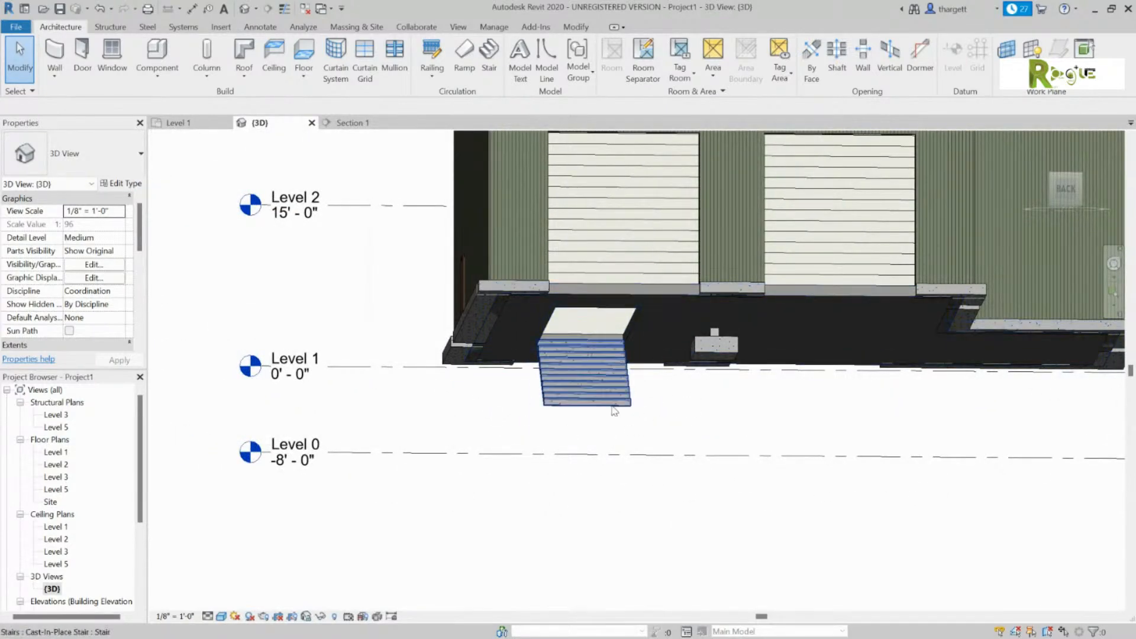
{"action": "mouse_move", "coordinate": [515, 410]}
{"action": "middle_mouse_down", "text": "shift"}
{"action": "mouse_move", "coordinate": [257, 410]}
{"action": "mouse_move", "coordinate": [609, 430]}
{"action": "mouse_move", "coordinate": [493, 364]}
{"action": "middle_mouse_up", "text": "shift"}
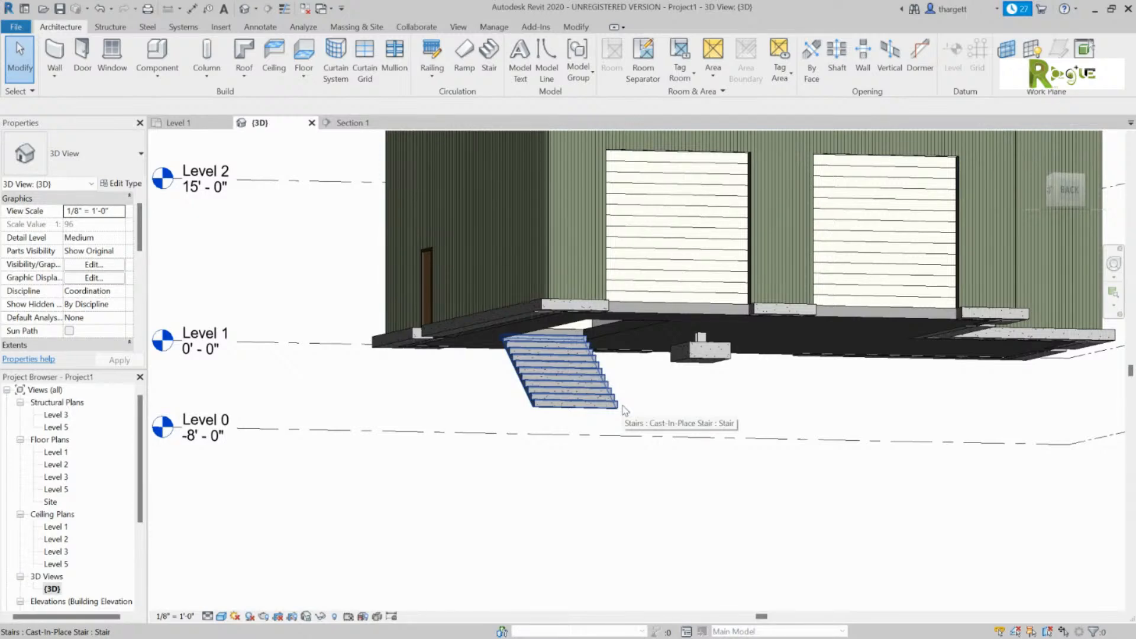
{"action": "middle_click_drag", "start_coordinate": [621, 408], "coordinate": [940, 545], "text": "shift"}
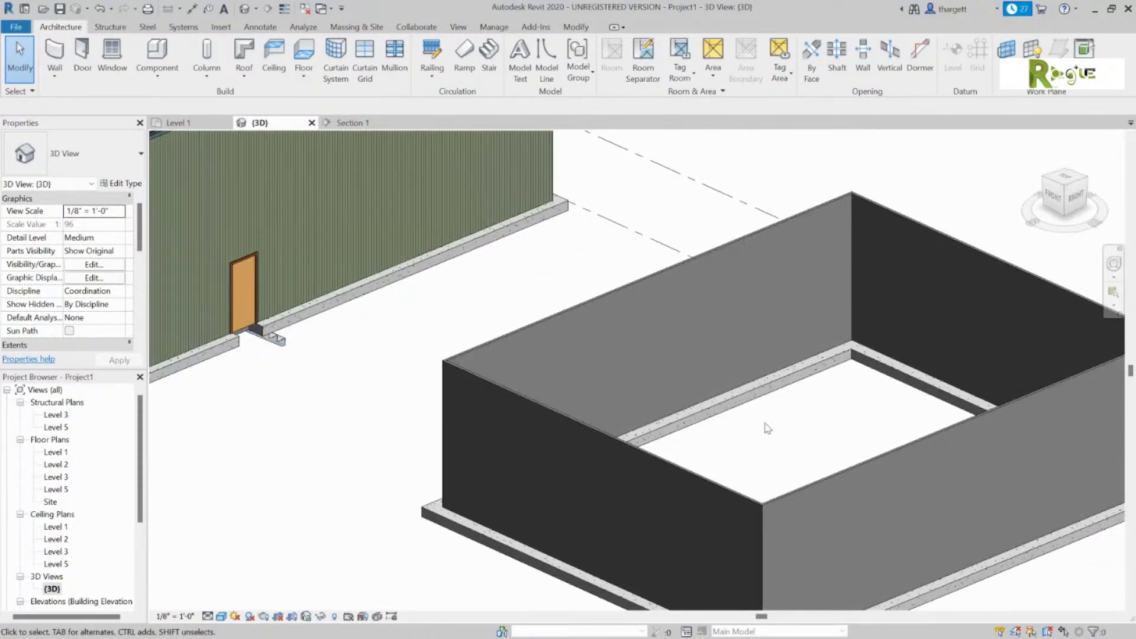
{"action": "middle_click_drag", "start_coordinate": [665, 292], "coordinate": [712, 229], "text": "shift"}
{"action": "scroll", "coordinate": [560, 210], "scroll_direction": "down", "scroll_amount": 2}
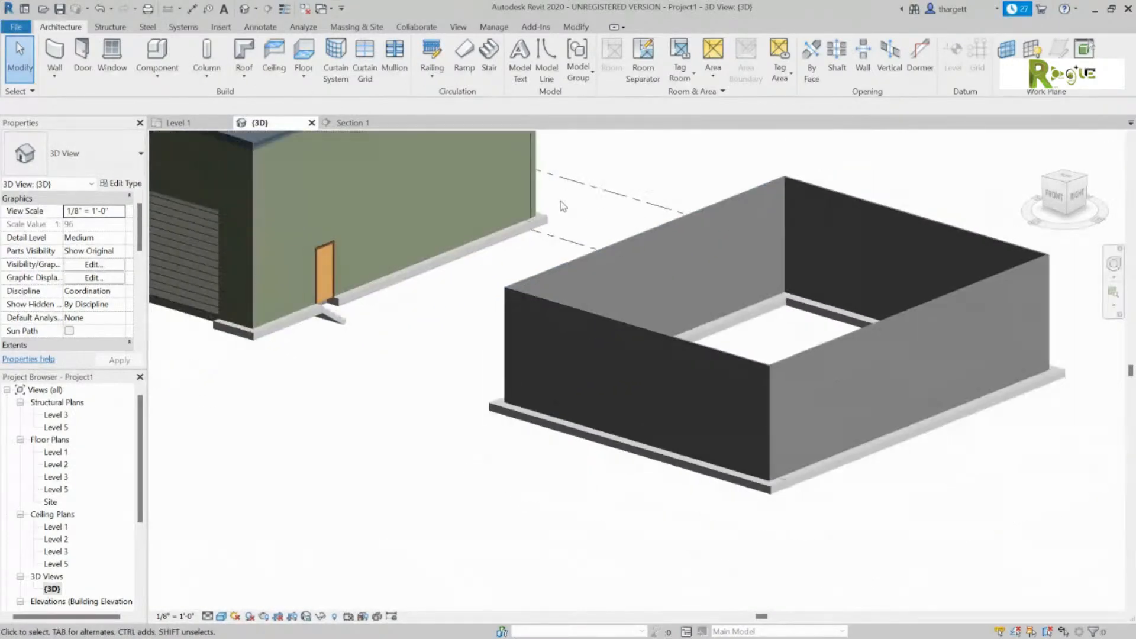
{"action": "middle_click_drag", "start_coordinate": [407, 276], "coordinate": [570, 408]}
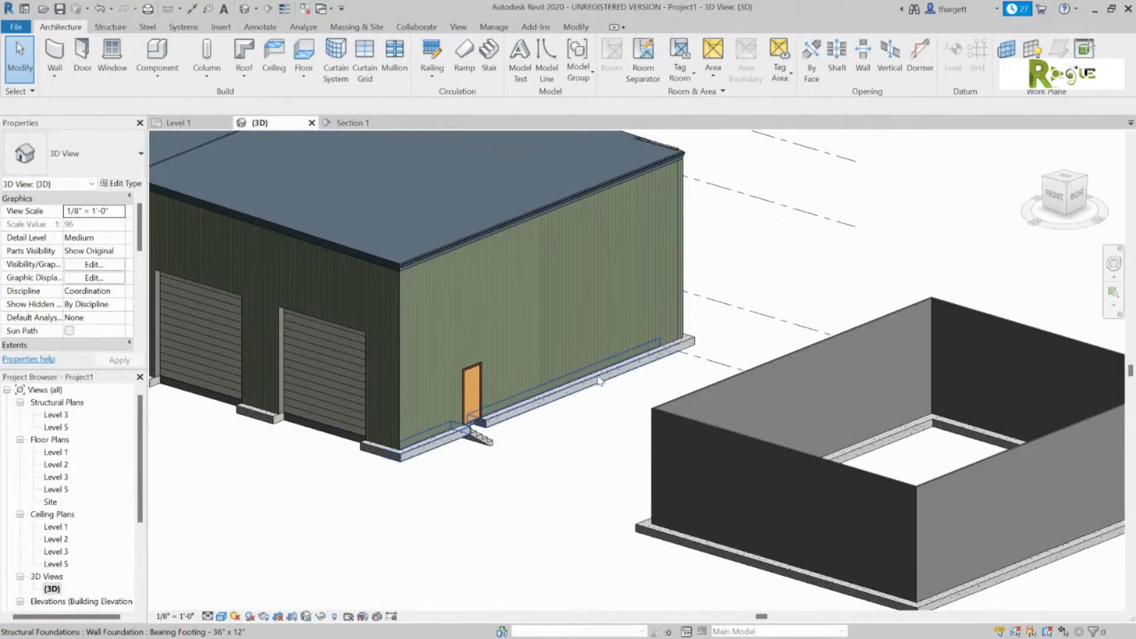
{"action": "left_click", "coordinate": [1060, 185]}
{"action": "scroll", "coordinate": [564, 324], "scroll_direction": "up", "scroll_amount": 3}
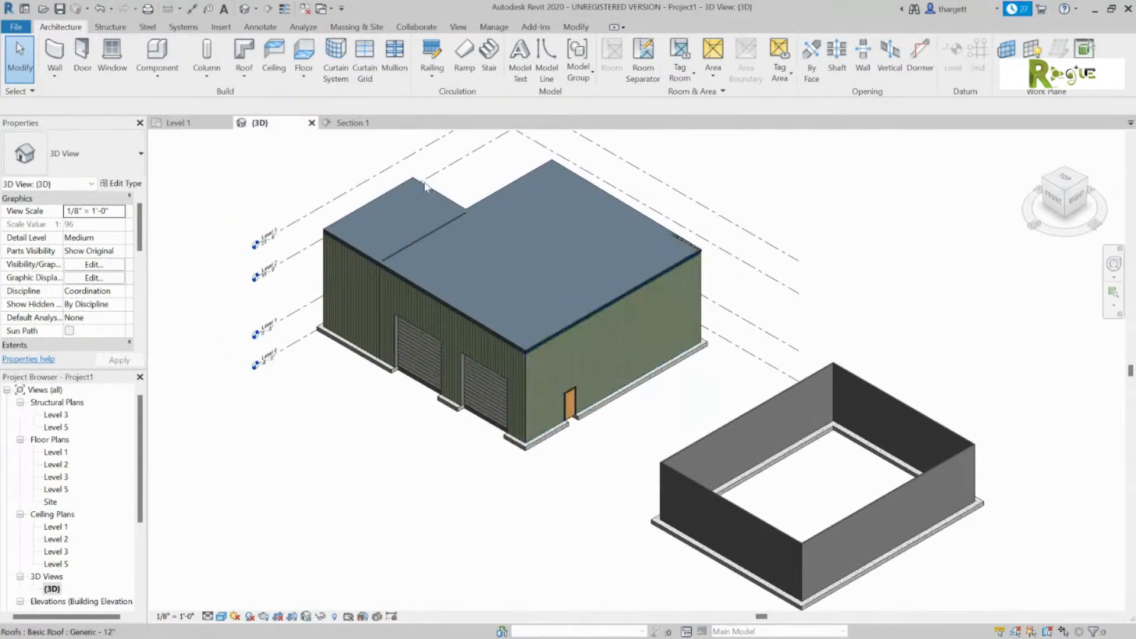
Open Section 1, set its detail level to Fine and examine how the W10X49 column is drawn.
{"action": "left_click", "coordinate": [352, 129]}
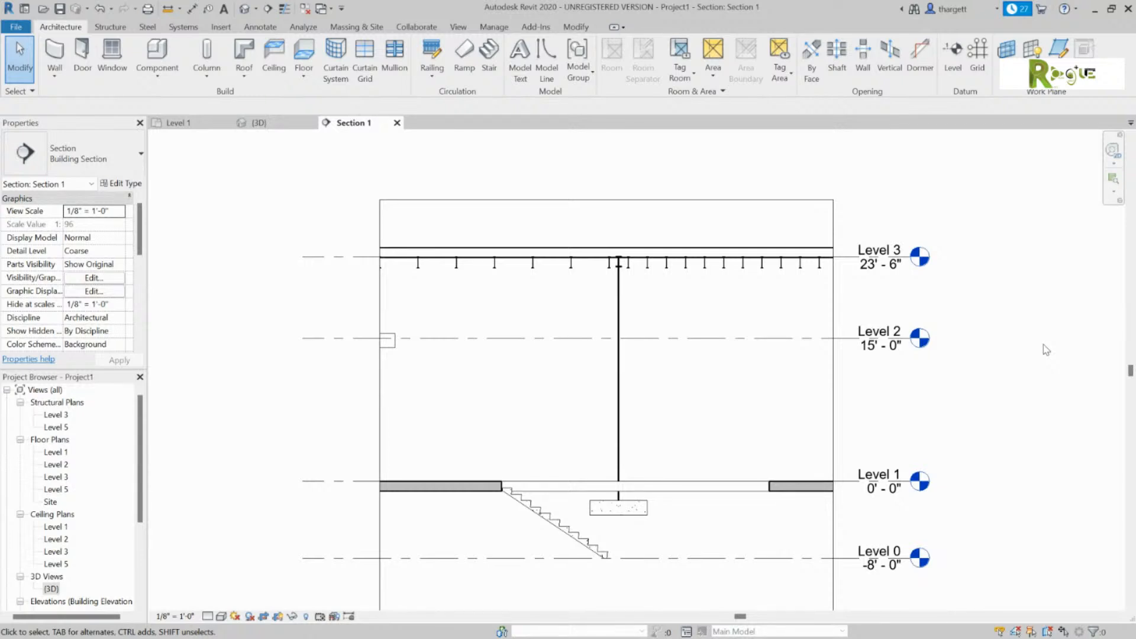
{"action": "left_click", "coordinate": [618, 387]}
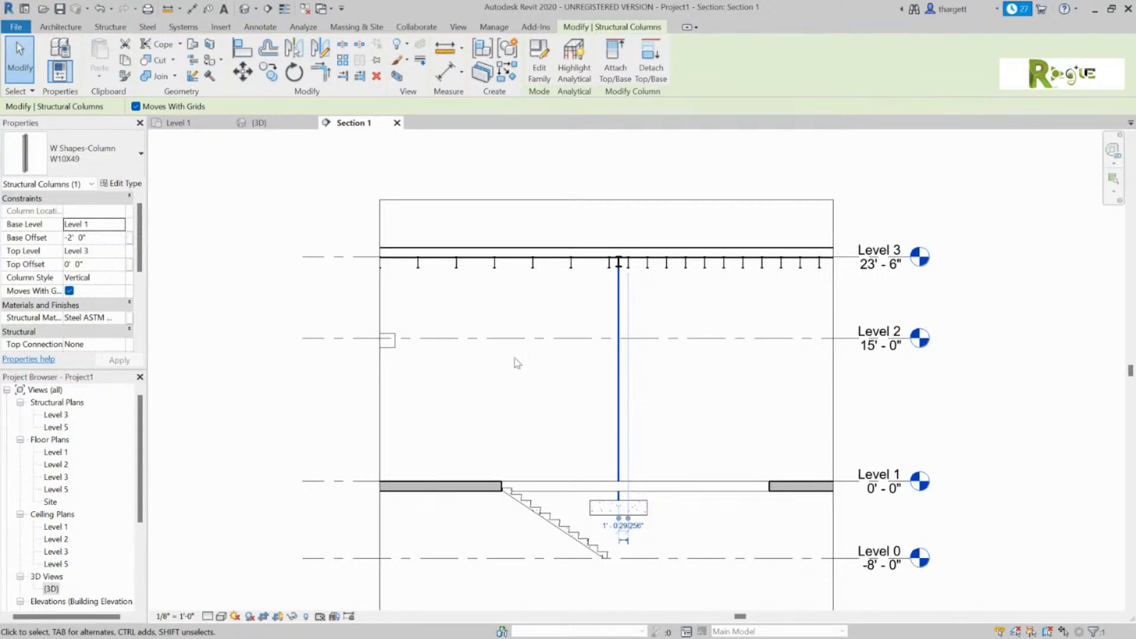
{"action": "left_click", "coordinate": [208, 616]}
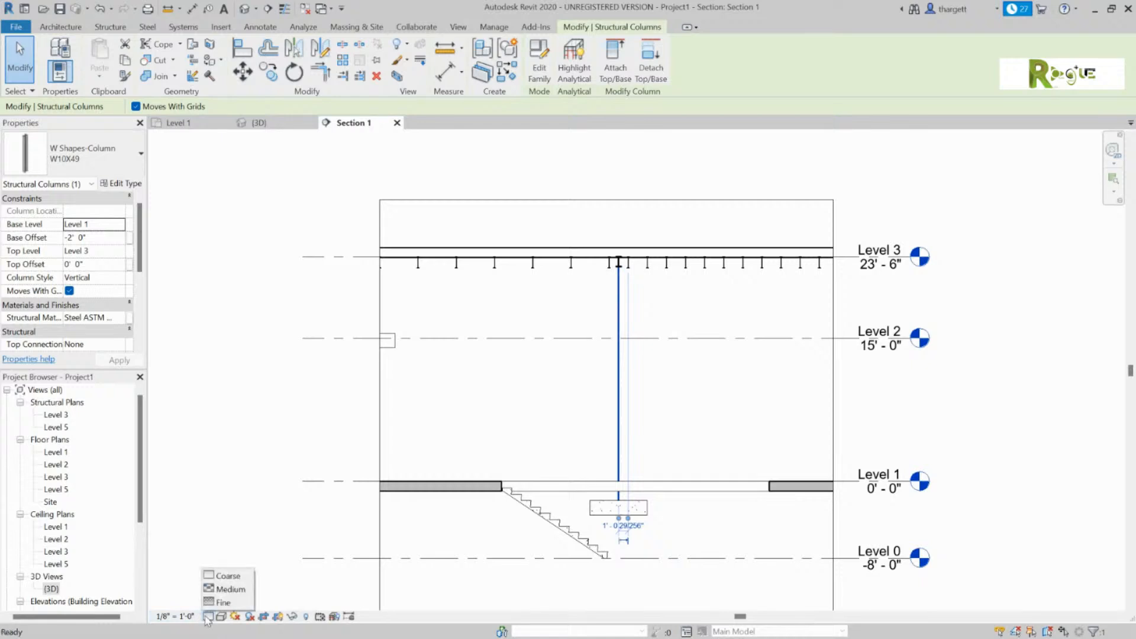
{"action": "left_click", "coordinate": [223, 602]}
{"action": "scroll", "coordinate": [631, 359], "scroll_direction": "up", "scroll_amount": 2}
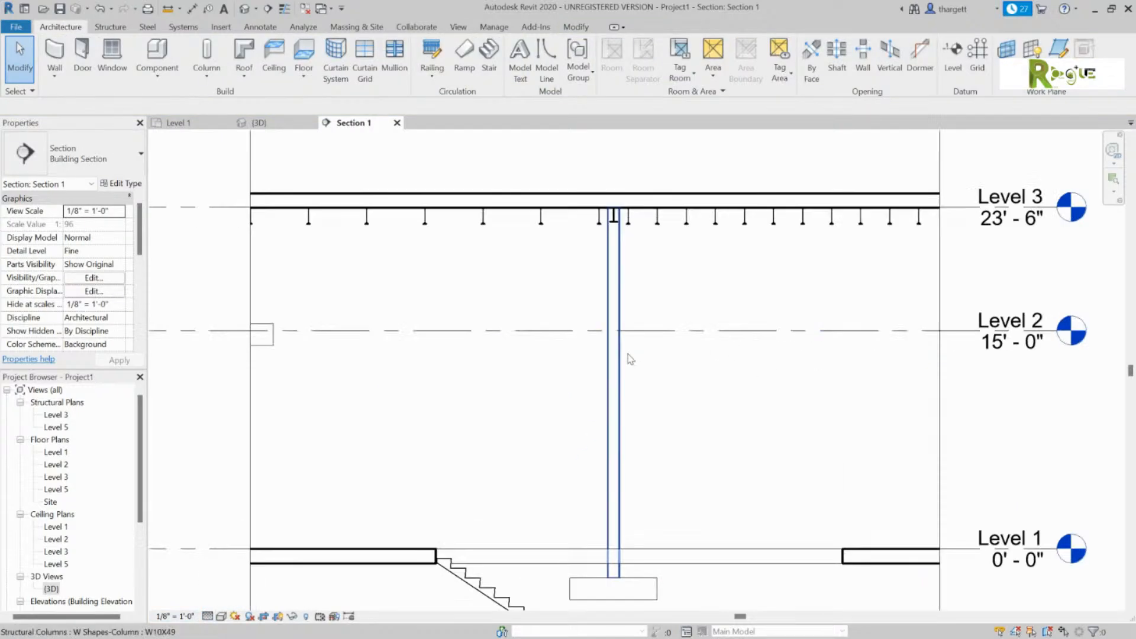
{"action": "scroll", "coordinate": [623, 358], "scroll_direction": "down", "scroll_amount": 1}
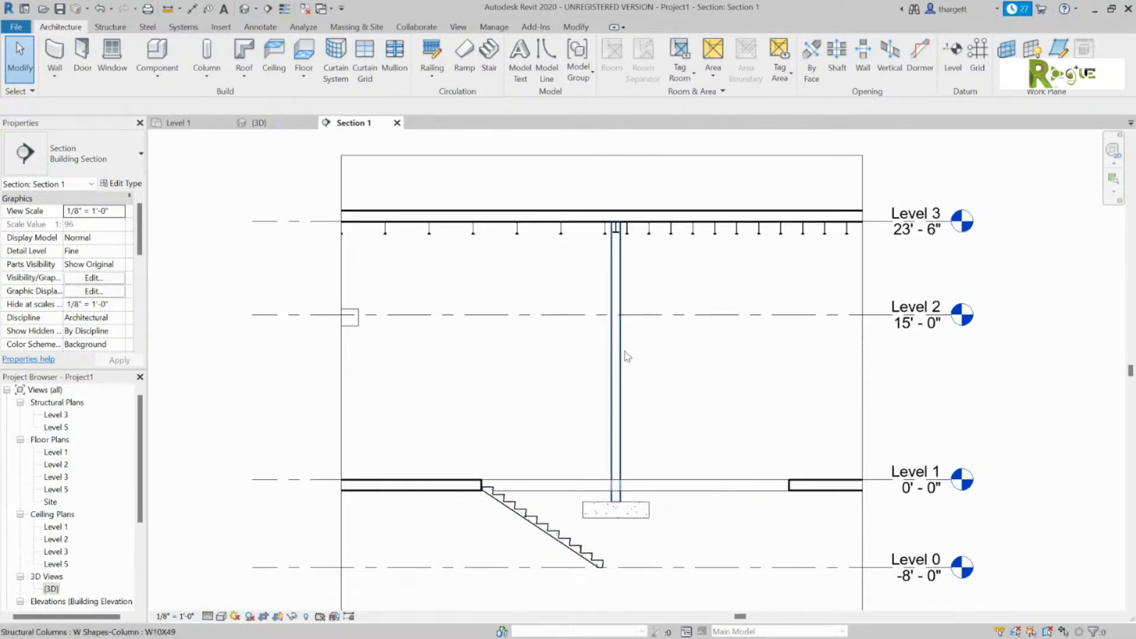
Try the Coarse and Medium detail levels in Section 1 to compare how the steel members are drawn.
{"action": "left_click", "coordinate": [208, 616]}
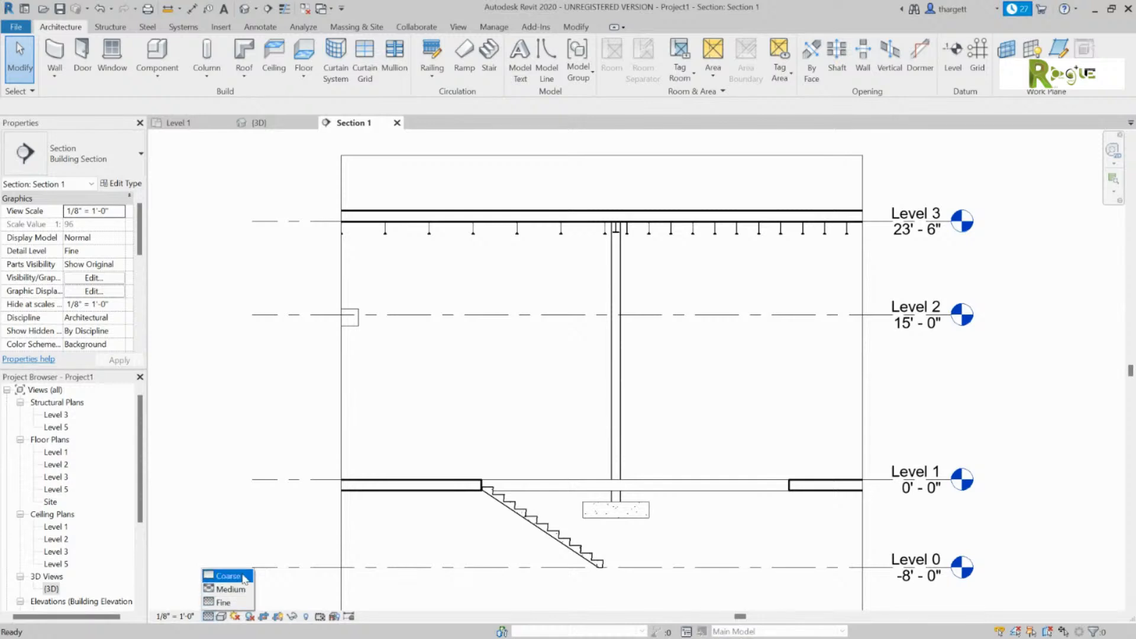
{"action": "left_click", "coordinate": [228, 575]}
{"action": "left_click", "coordinate": [207, 616]}
{"action": "left_click", "coordinate": [228, 585]}
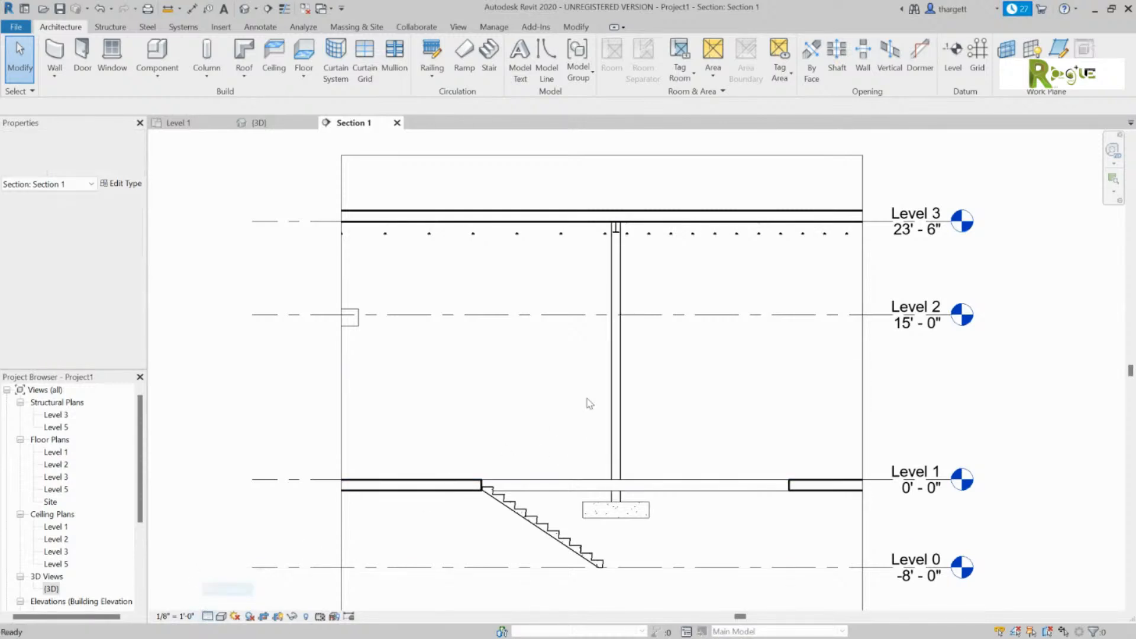
Set Section 1 to the Fine detail level and give it the Shaded visual style.
{"action": "left_click", "coordinate": [209, 616]}
{"action": "left_click", "coordinate": [232, 602]}
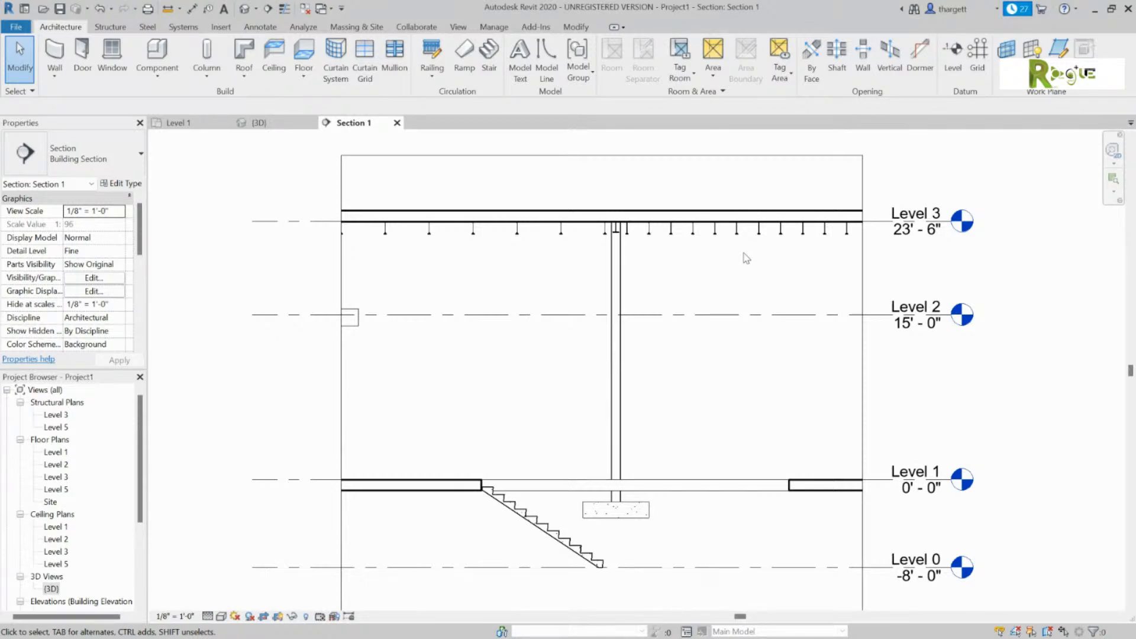
{"action": "left_click", "coordinate": [221, 616]}
{"action": "left_click", "coordinate": [257, 562]}
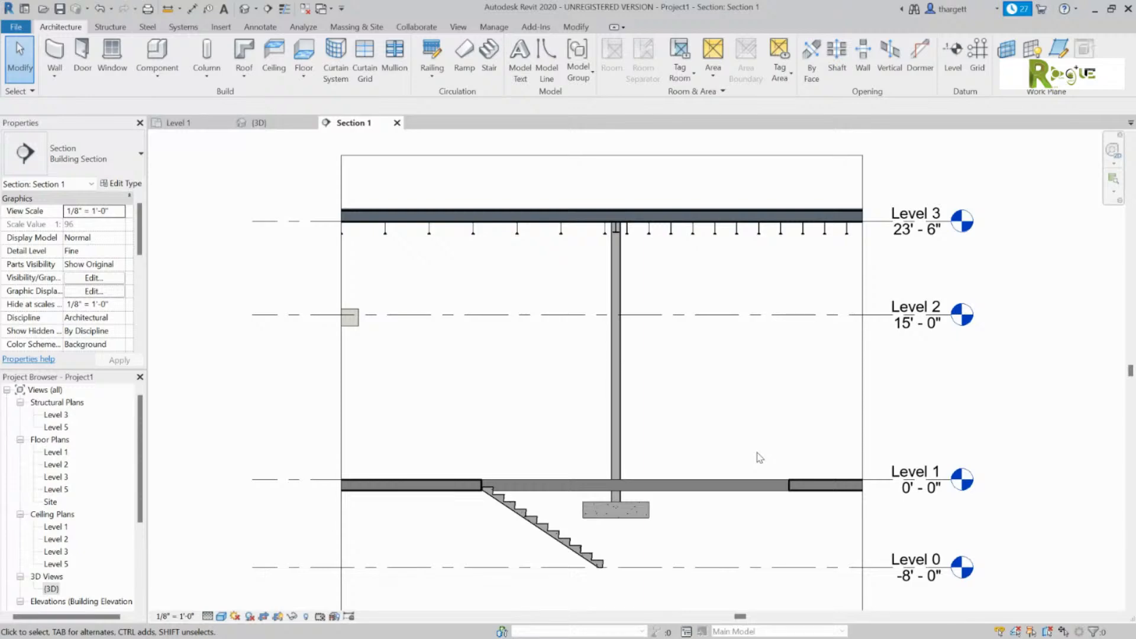
Return to the Level 1 floor plan with the whole building in view and close the Section 1 view.
{"action": "left_click", "coordinate": [179, 124]}
{"action": "scroll", "coordinate": [577, 305], "scroll_direction": "down", "scroll_amount": 4}
{"action": "middle_click_drag", "start_coordinate": [675, 321], "coordinate": [743, 365]}
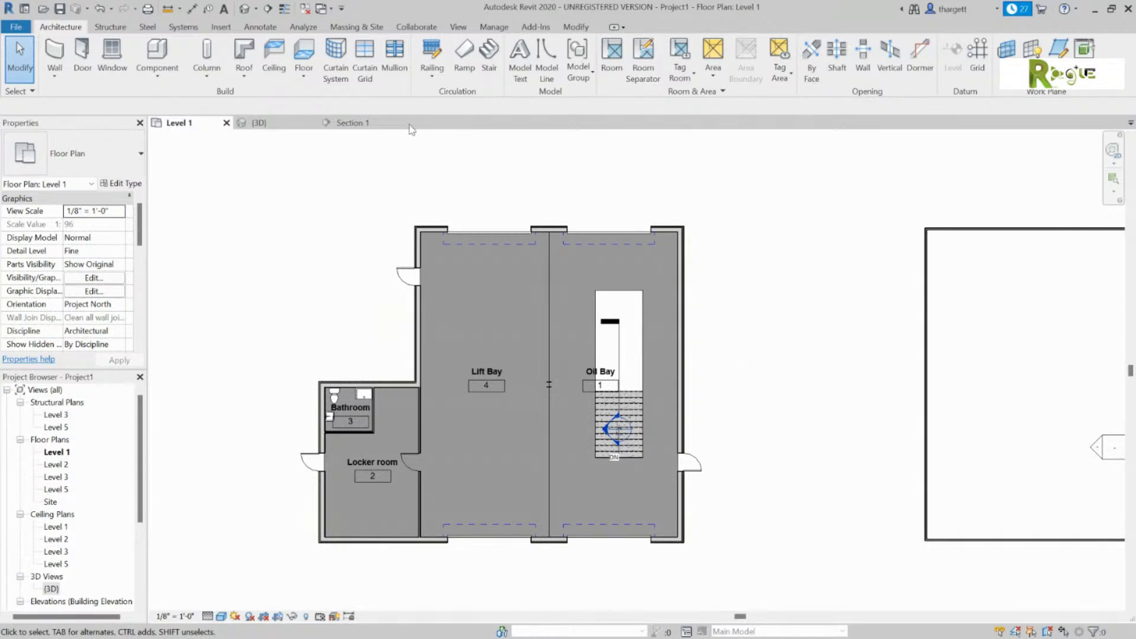
{"action": "left_click", "coordinate": [397, 122]}
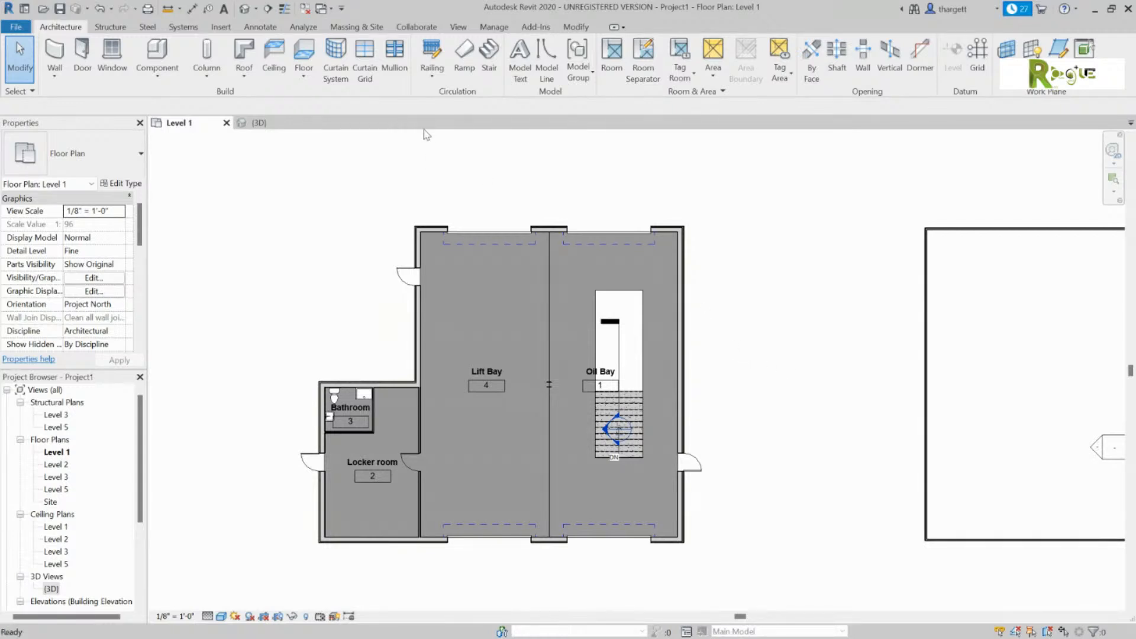
Add an aligned dimension, referencing wall faces, from the inner face of the Lift Bay's exterior side wall to the steel column's centre, above the room tag.
{"action": "left_click", "coordinate": [260, 27]}
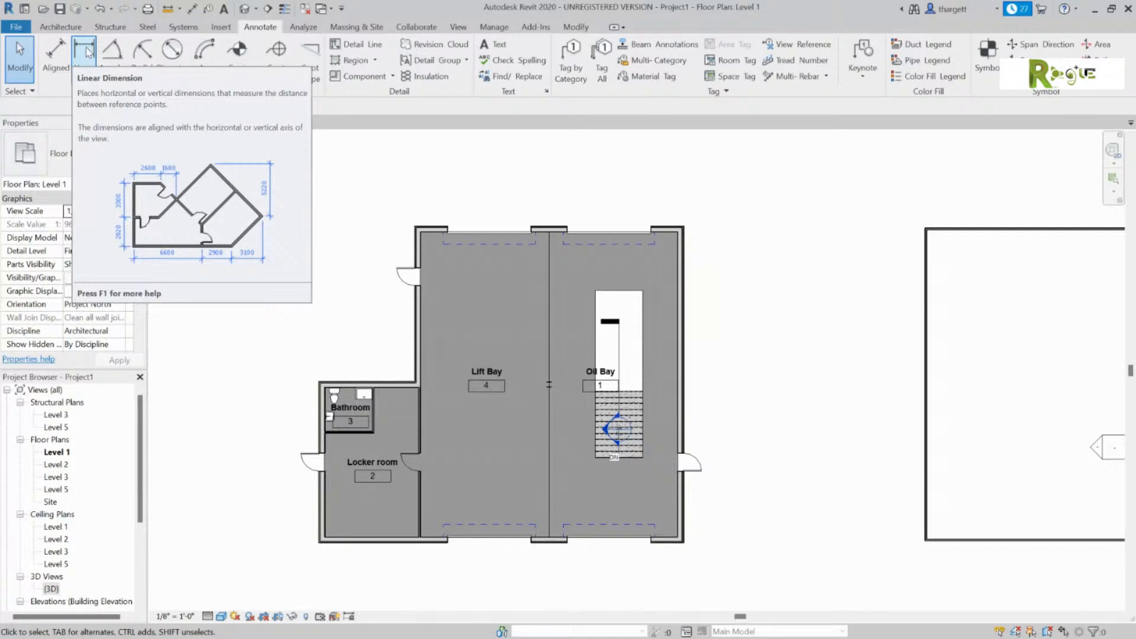
{"action": "left_click", "coordinate": [57, 53]}
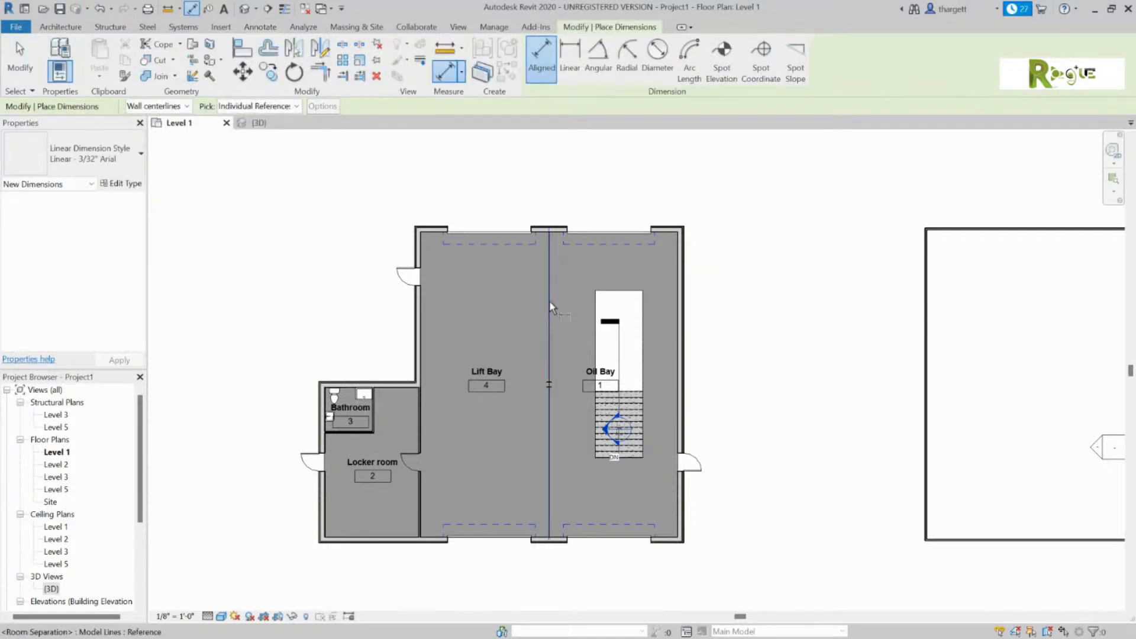
{"action": "scroll", "coordinate": [548, 300], "scroll_direction": "up", "scroll_amount": 4}
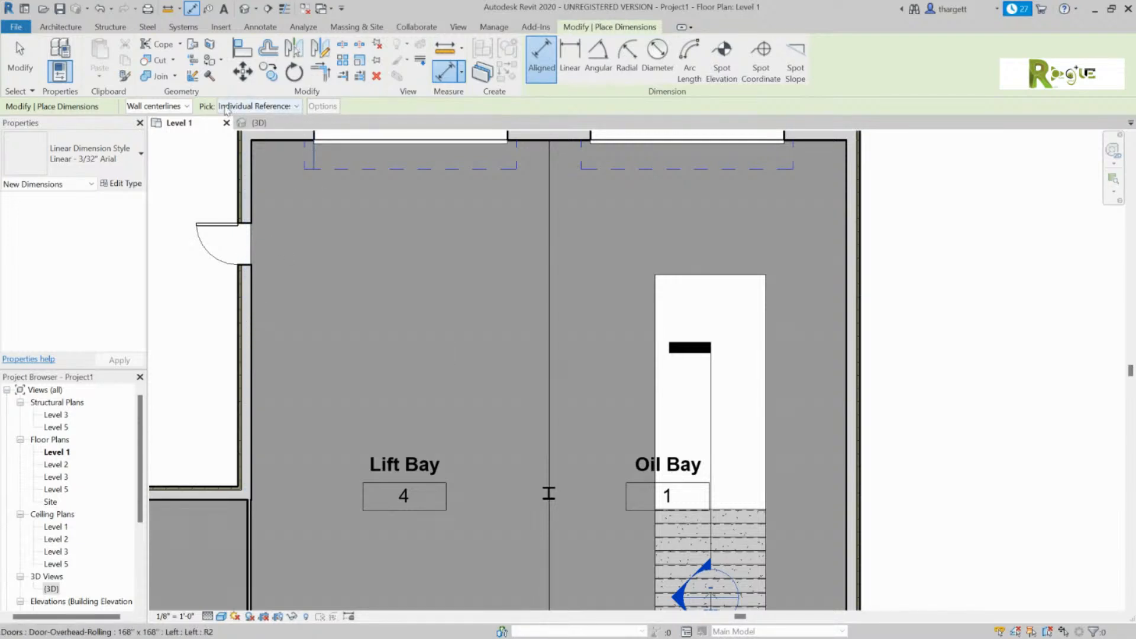
{"action": "left_click", "coordinate": [186, 107]}
{"action": "left_click", "coordinate": [177, 133]}
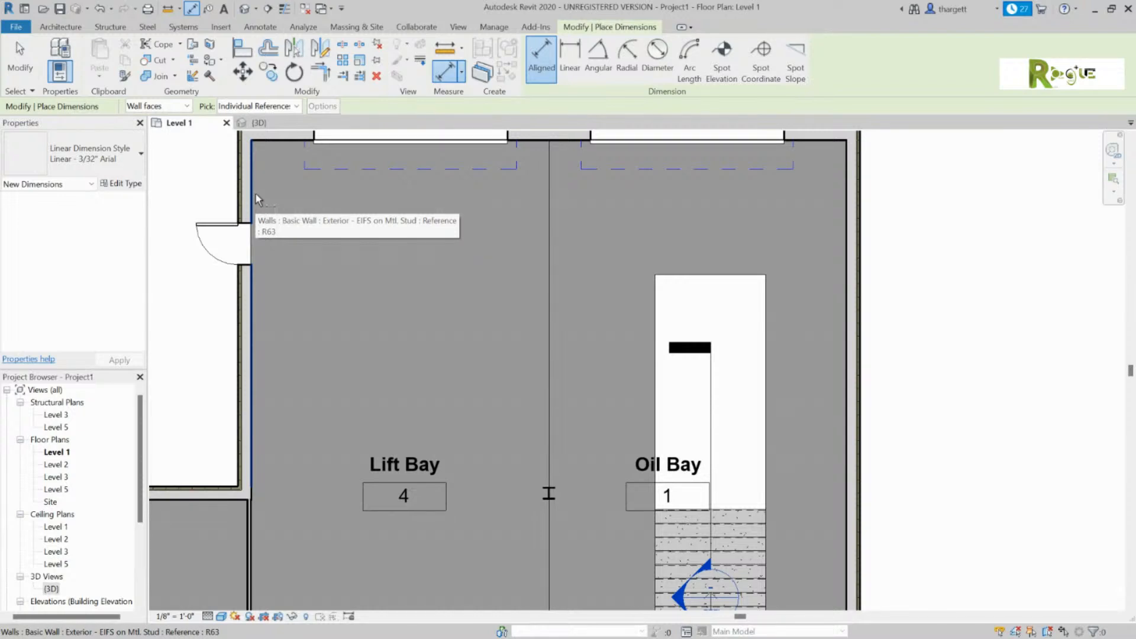
{"action": "left_click", "coordinate": [253, 491]}
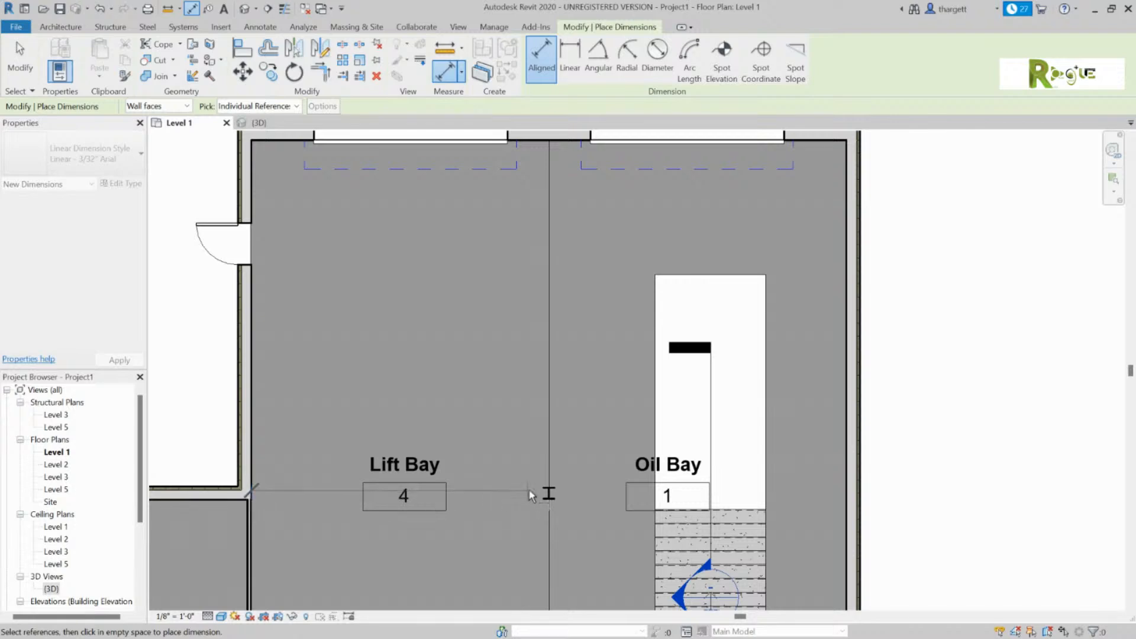
{"action": "scroll", "coordinate": [547, 493], "scroll_direction": "up", "scroll_amount": 2}
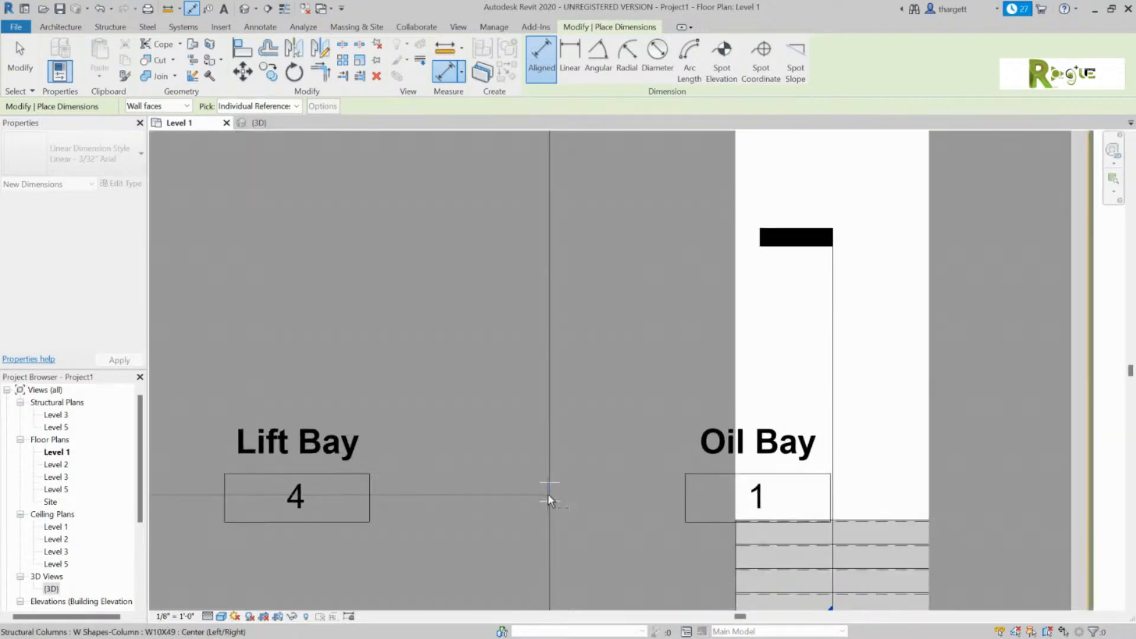
{"action": "scroll", "coordinate": [547, 493], "scroll_direction": "up", "scroll_amount": 3}
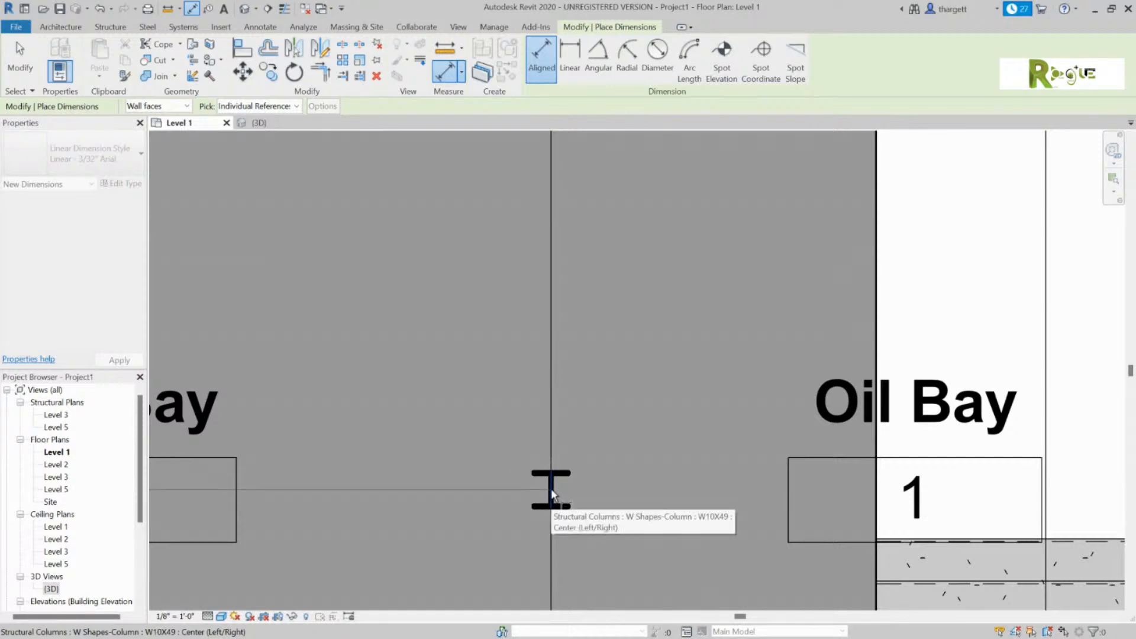
{"action": "left_click", "coordinate": [552, 491]}
{"action": "scroll", "coordinate": [533, 482], "scroll_direction": "down", "scroll_amount": 3}
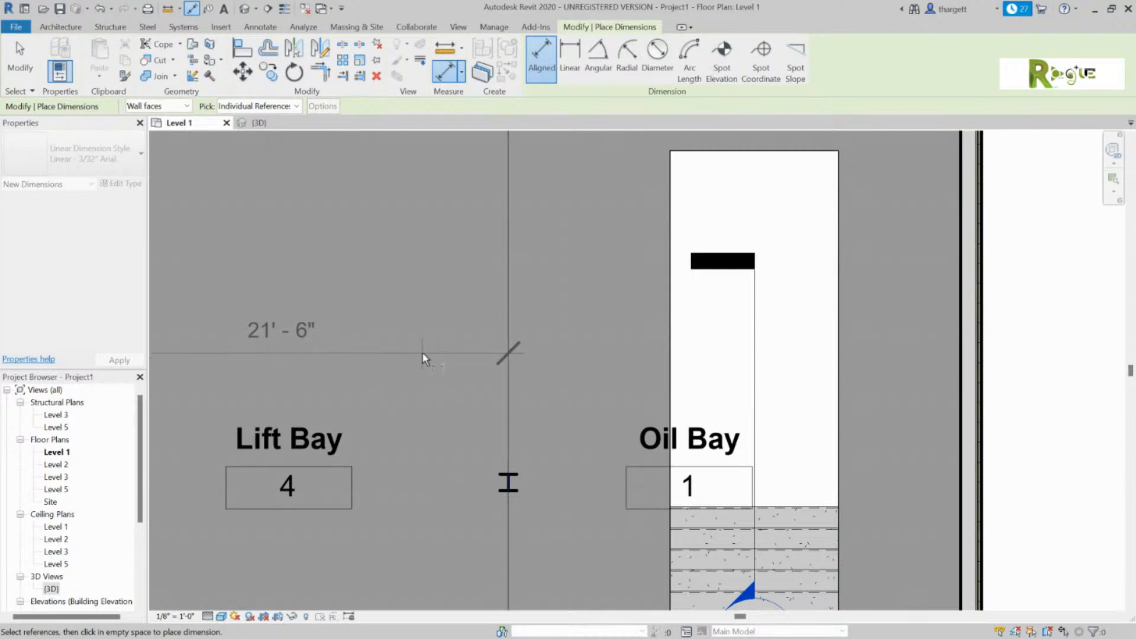
{"action": "left_click", "coordinate": [422, 358]}
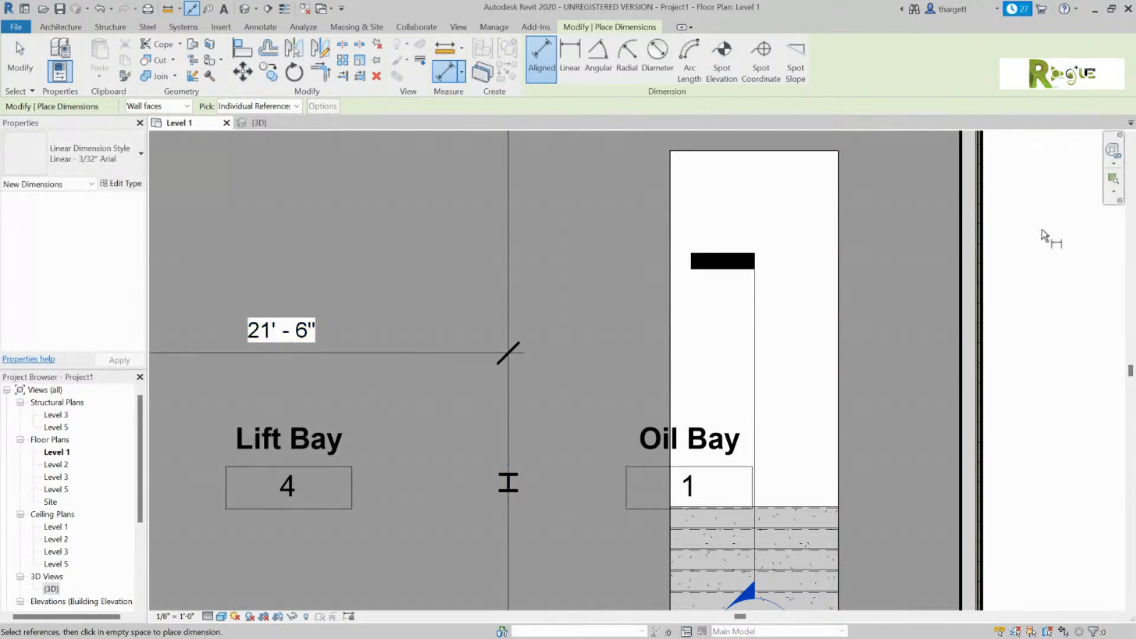
Place an aligned dimension above the building between the outer faces of the Lift Bay and Oil Bay side walls.
{"action": "scroll", "coordinate": [680, 281], "scroll_direction": "down", "scroll_amount": 2}
{"action": "scroll", "coordinate": [677, 281], "scroll_direction": "down", "scroll_amount": 1}
{"action": "middle_click_drag", "start_coordinate": [499, 254], "coordinate": [527, 414]}
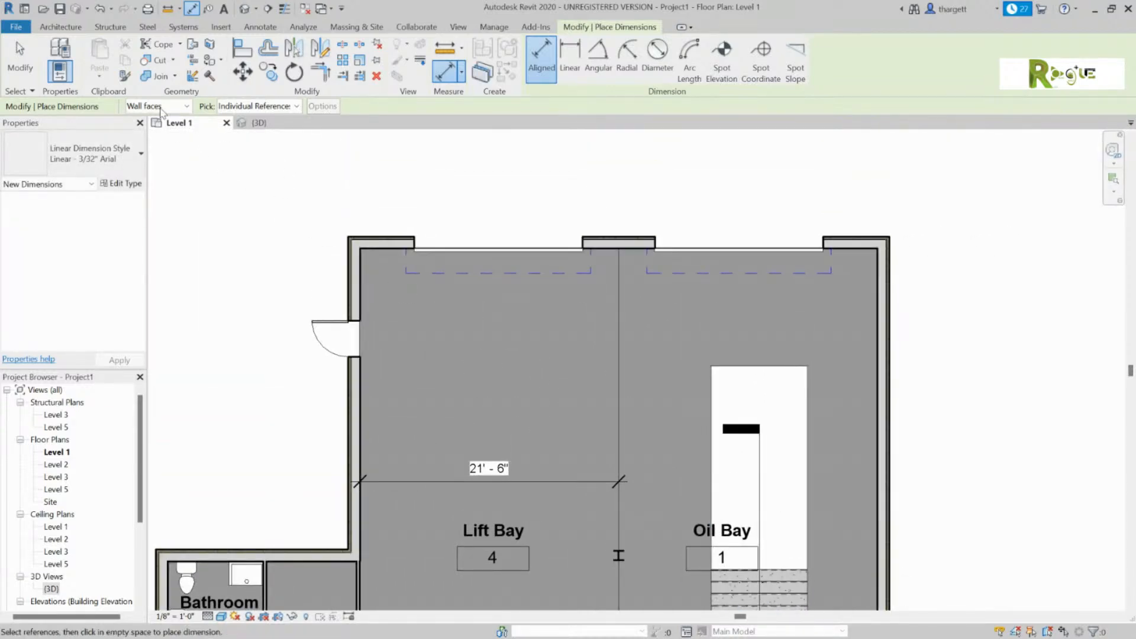
{"action": "left_click", "coordinate": [246, 27]}
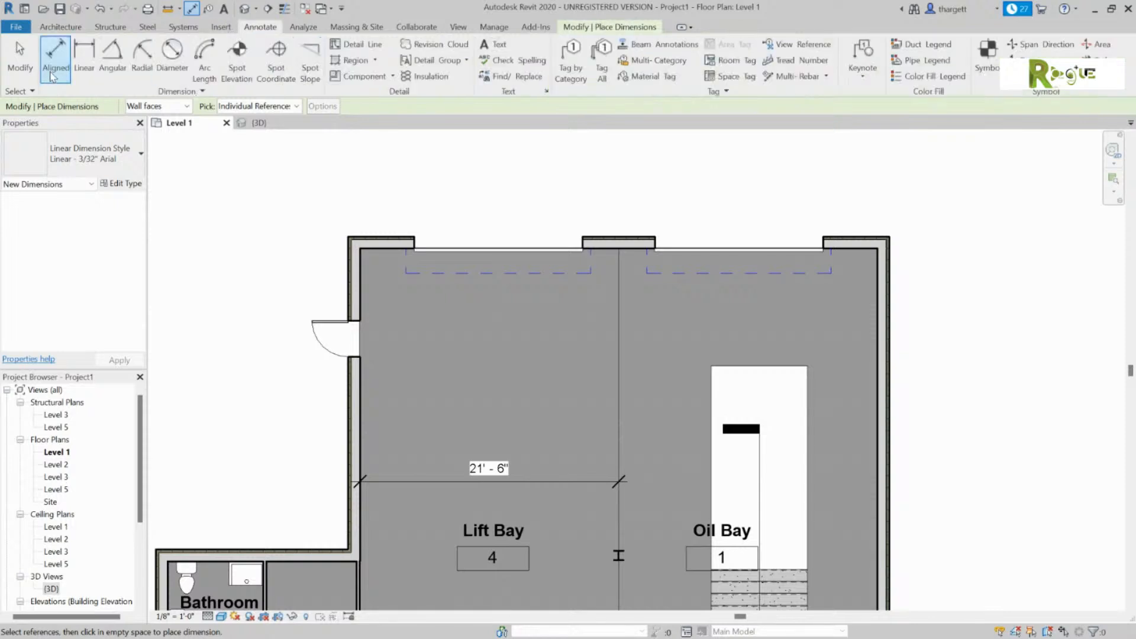
{"action": "left_click", "coordinate": [350, 248]}
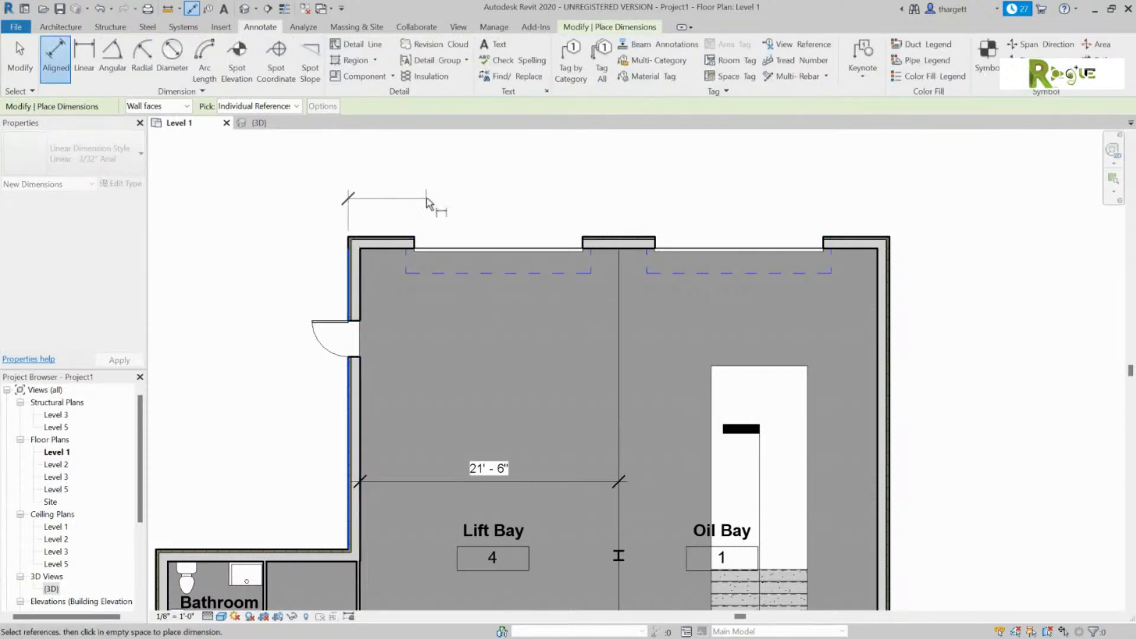
{"action": "left_click", "coordinate": [889, 254]}
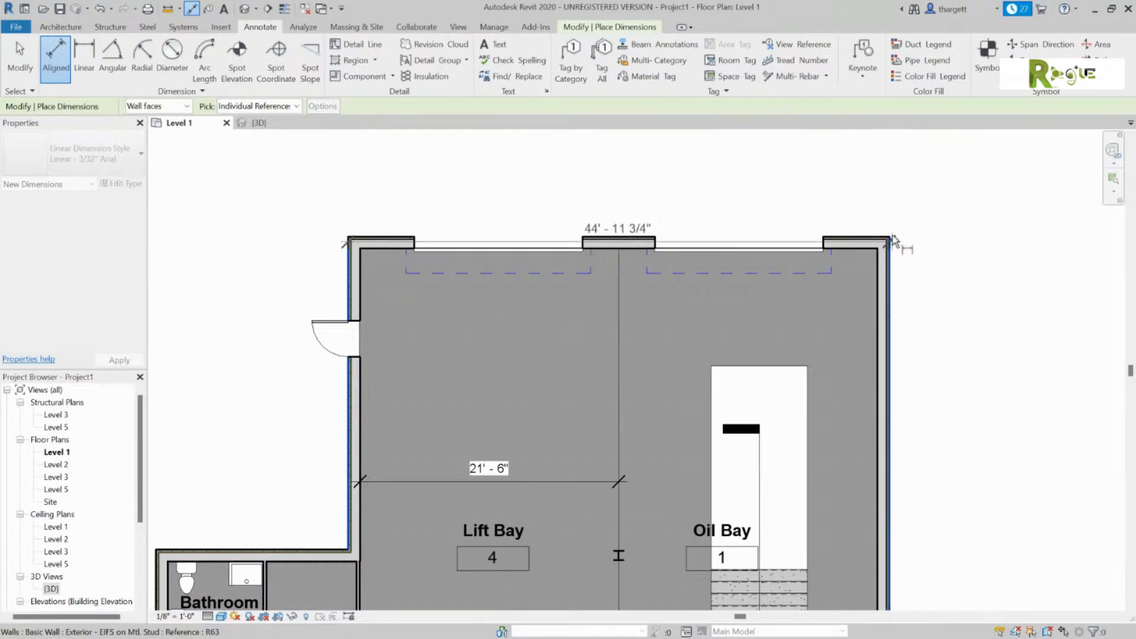
{"action": "left_click", "coordinate": [889, 184]}
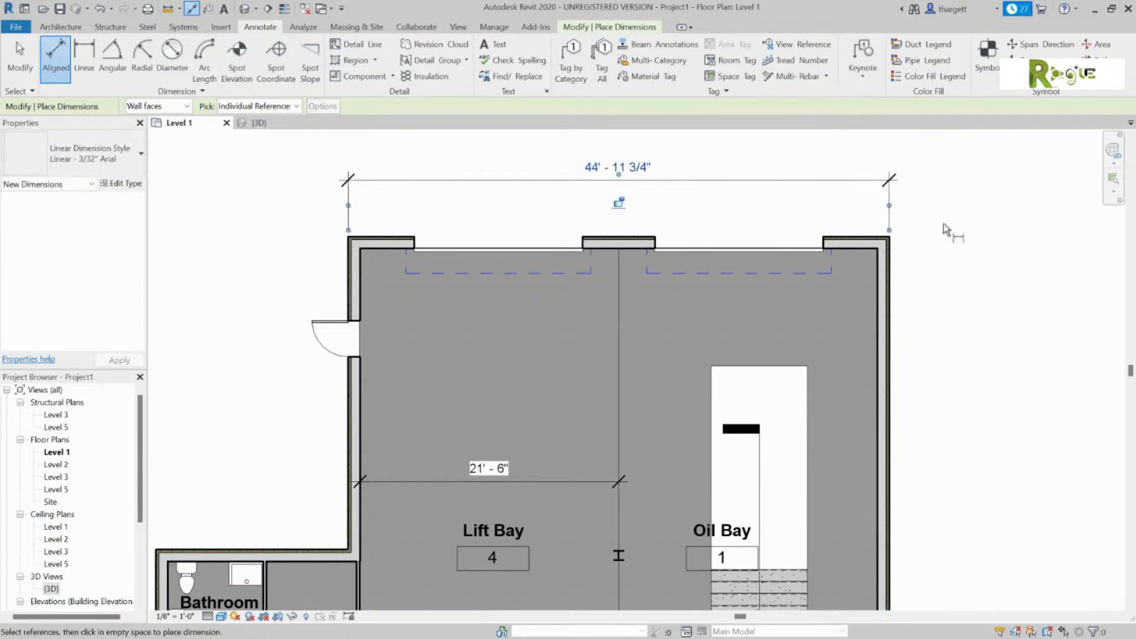
Place an aligned dimension string between the building and the overall width dimension above it, covering both side walls' outer faces and both overhead door openings' edges.
{"action": "scroll", "coordinate": [943, 223], "scroll_direction": "down", "scroll_amount": 3}
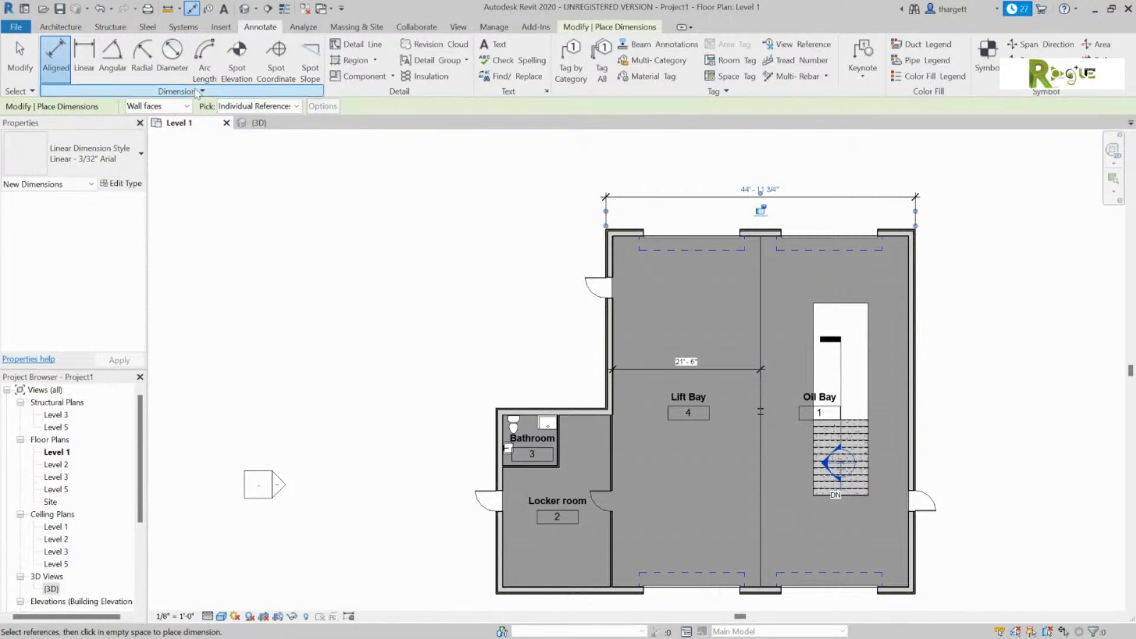
{"action": "scroll", "coordinate": [662, 245], "scroll_direction": "up", "scroll_amount": 2}
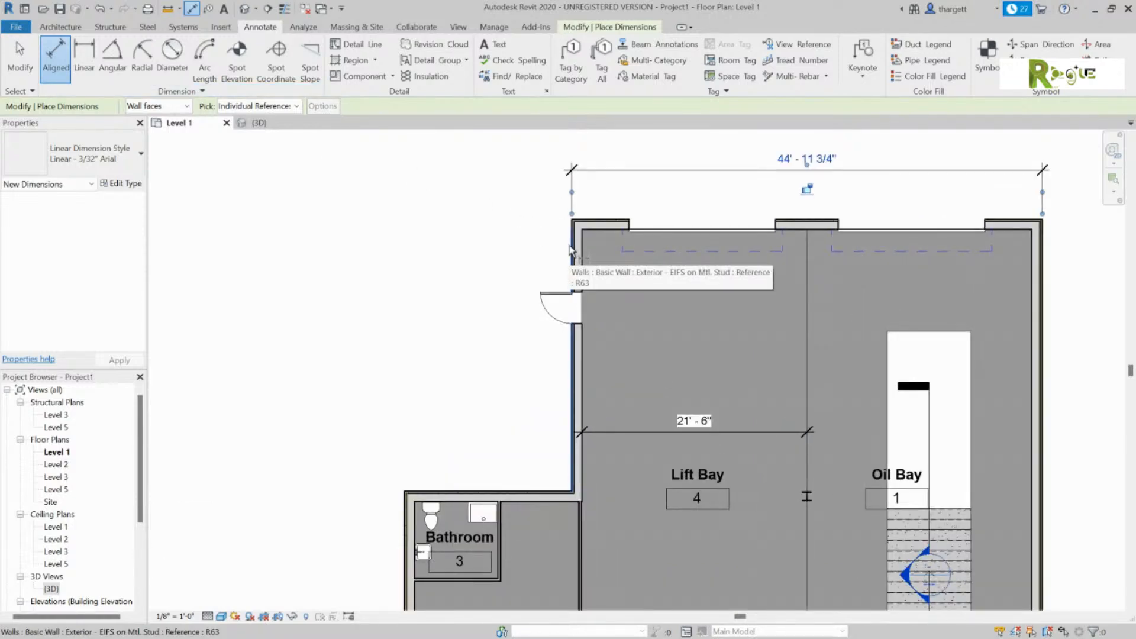
{"action": "left_click", "coordinate": [571, 248]}
{"action": "scroll", "coordinate": [1070, 401], "scroll_direction": "down", "scroll_amount": 2}
{"action": "scroll", "coordinate": [1097, 600], "scroll_direction": "up", "scroll_amount": 2}
{"action": "scroll", "coordinate": [1047, 554], "scroll_direction": "up", "scroll_amount": 1}
{"action": "scroll", "coordinate": [693, 364], "scroll_direction": "down", "scroll_amount": 1}
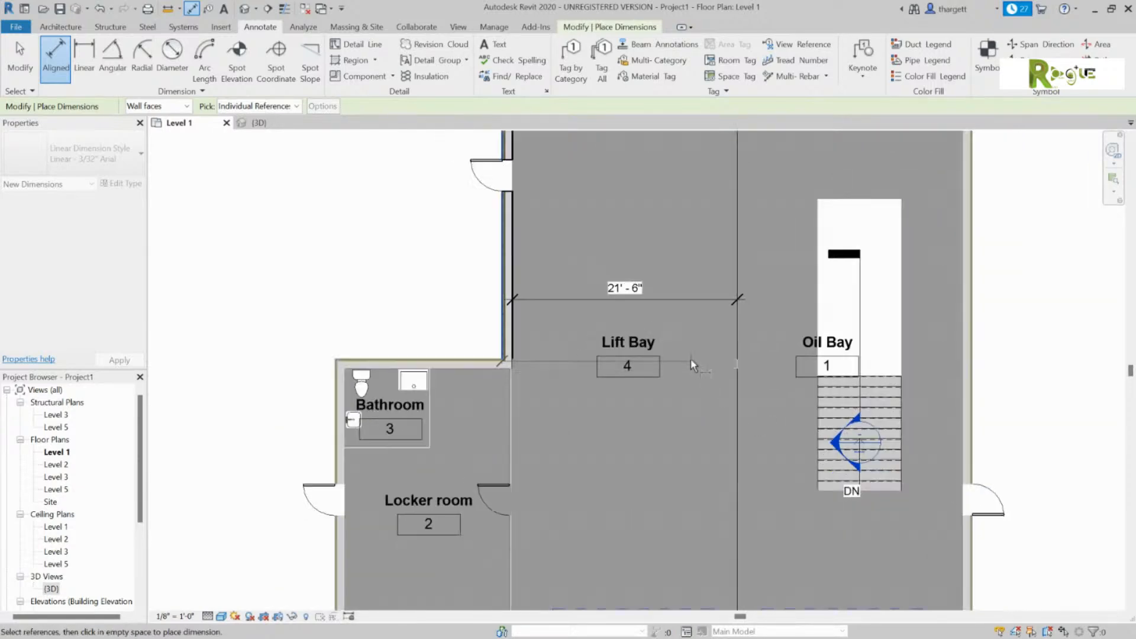
{"action": "scroll", "coordinate": [692, 363], "scroll_direction": "down", "scroll_amount": 1}
{"action": "scroll", "coordinate": [754, 266], "scroll_direction": "up", "scroll_amount": 1}
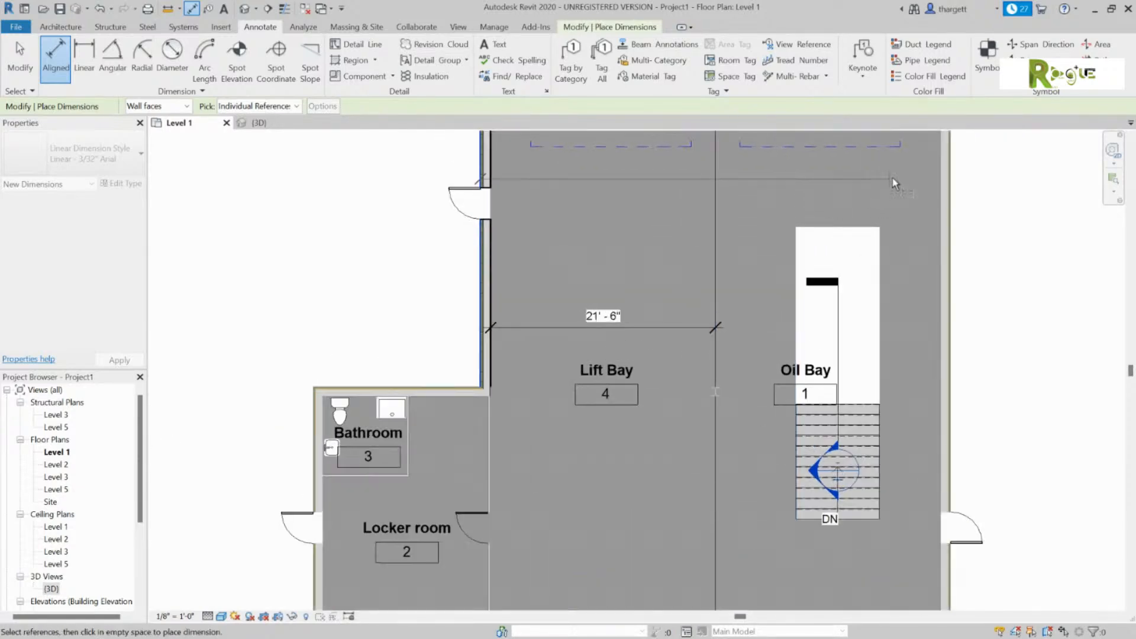
{"action": "scroll", "coordinate": [933, 201], "scroll_direction": "down", "scroll_amount": 1}
{"action": "scroll", "coordinate": [843, 574], "scroll_direction": "down", "scroll_amount": 2}
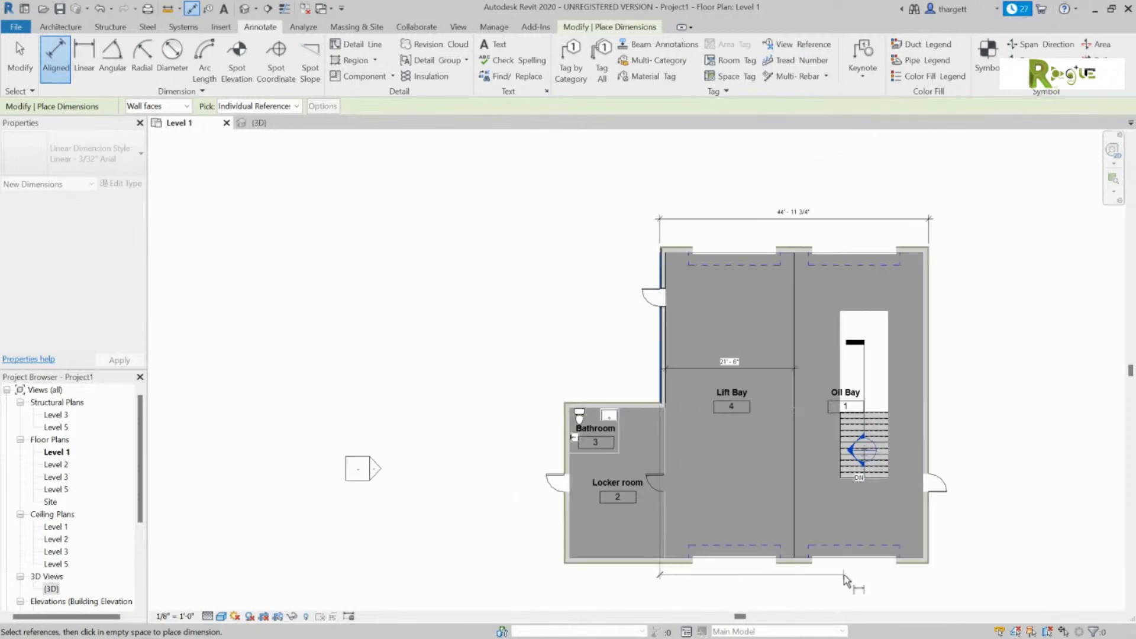
{"action": "scroll", "coordinate": [911, 236], "scroll_direction": "up", "scroll_amount": 5}
{"action": "scroll", "coordinate": [897, 264], "scroll_direction": "up", "scroll_amount": 2}
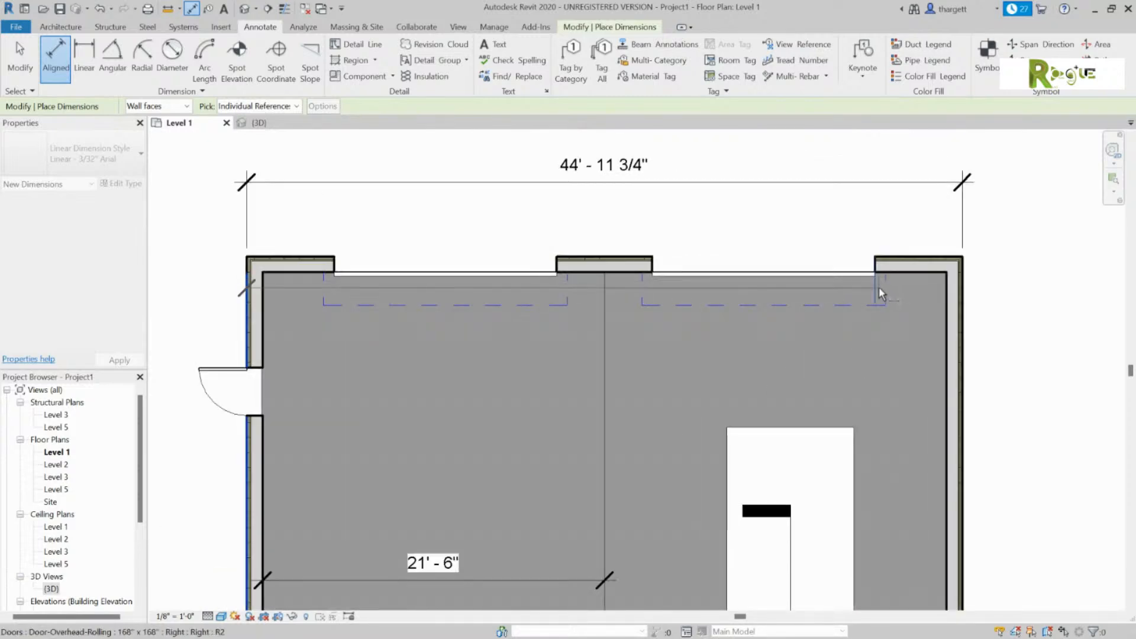
{"action": "scroll", "coordinate": [365, 559], "scroll_direction": "down", "scroll_amount": 3}
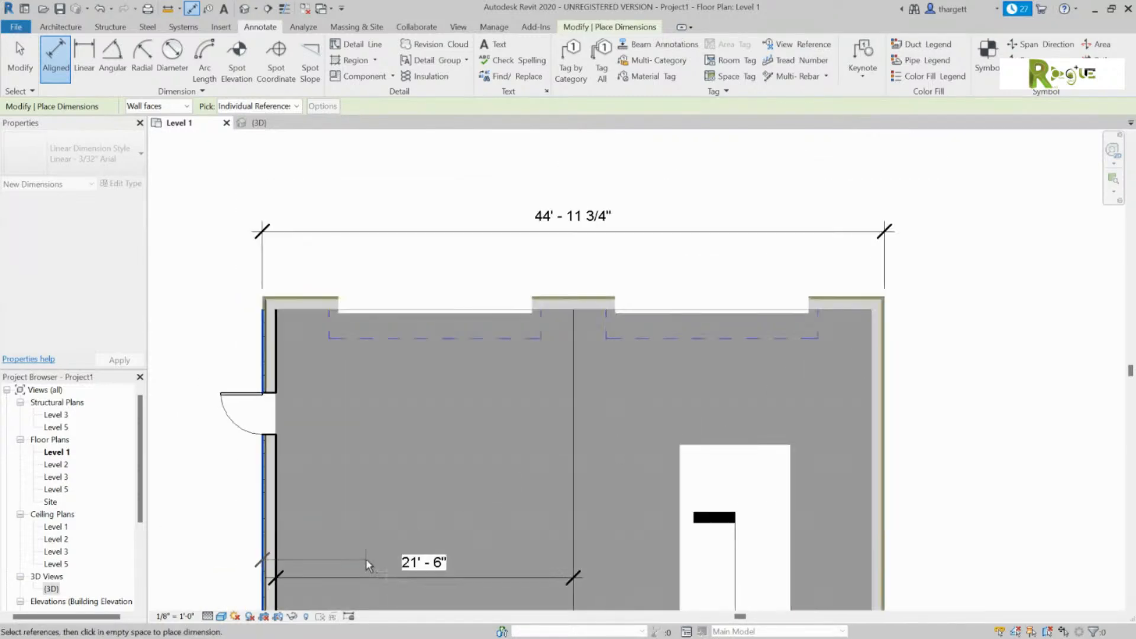
{"action": "left_click", "coordinate": [298, 556]}
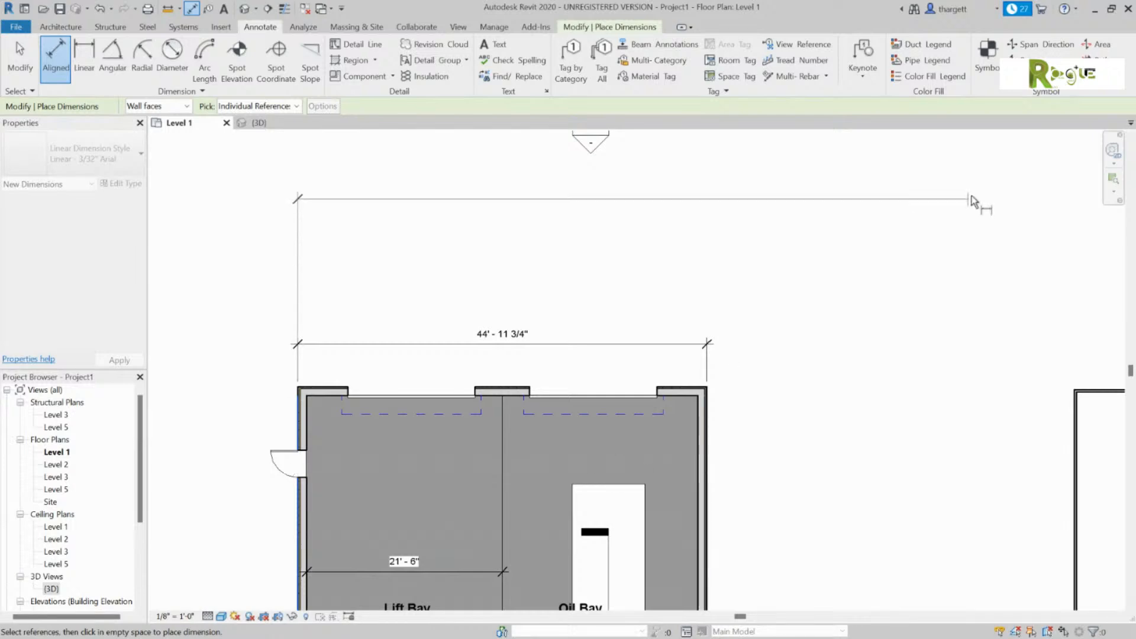
{"action": "scroll", "coordinate": [1032, 186], "scroll_direction": "down", "scroll_amount": 3}
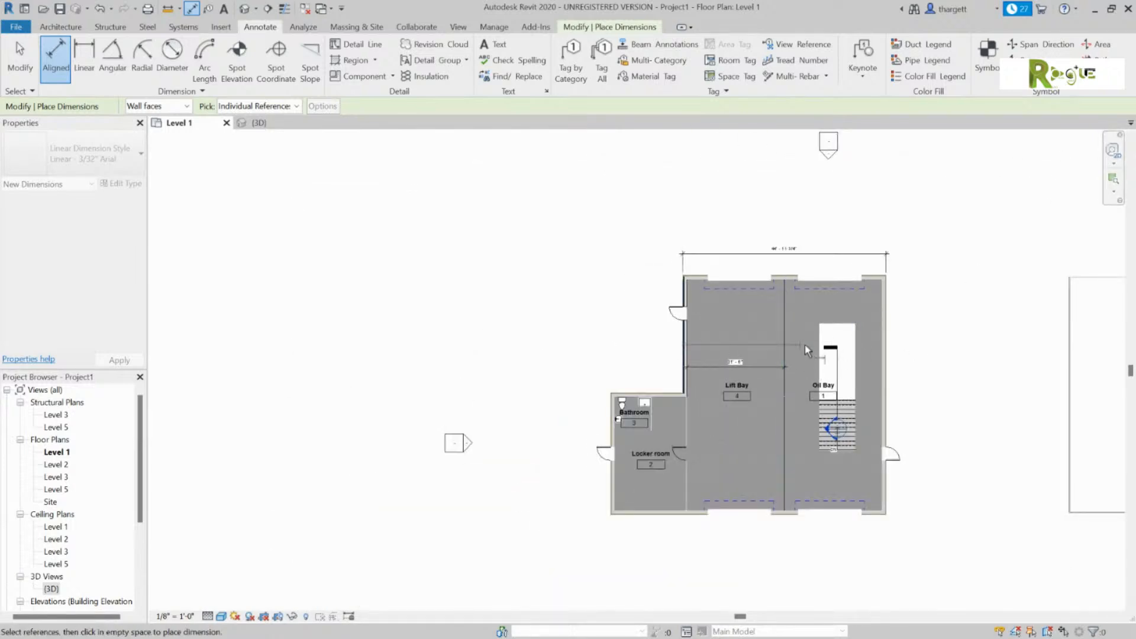
{"action": "scroll", "coordinate": [882, 294], "scroll_direction": "up", "scroll_amount": 2}
{"action": "scroll", "coordinate": [883, 294], "scroll_direction": "up", "scroll_amount": 2}
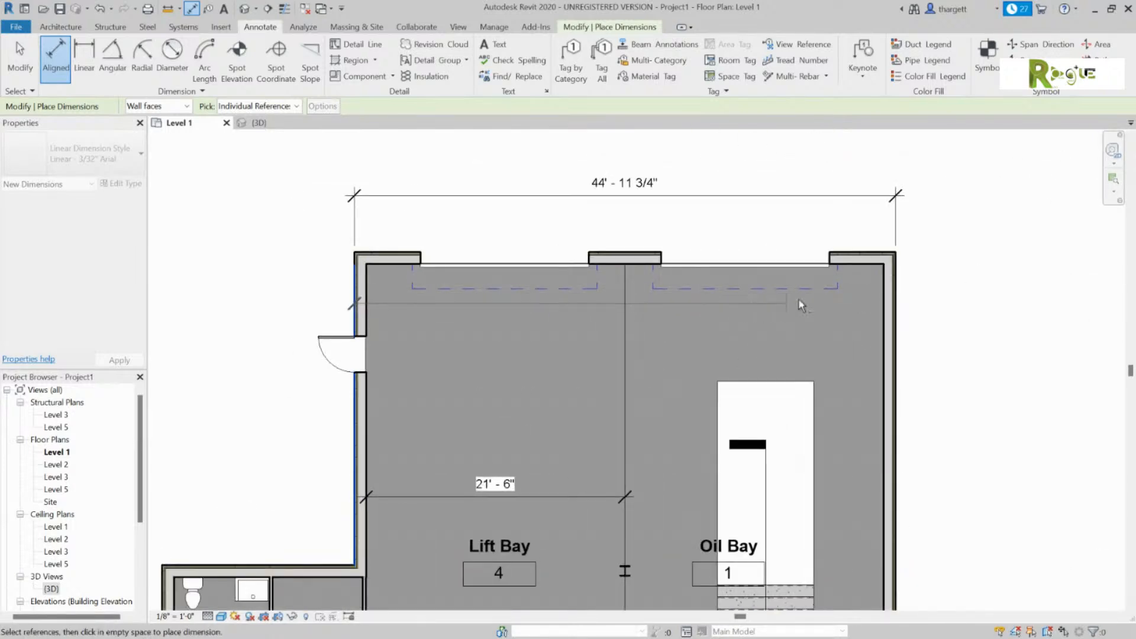
{"action": "left_click", "coordinate": [902, 282]}
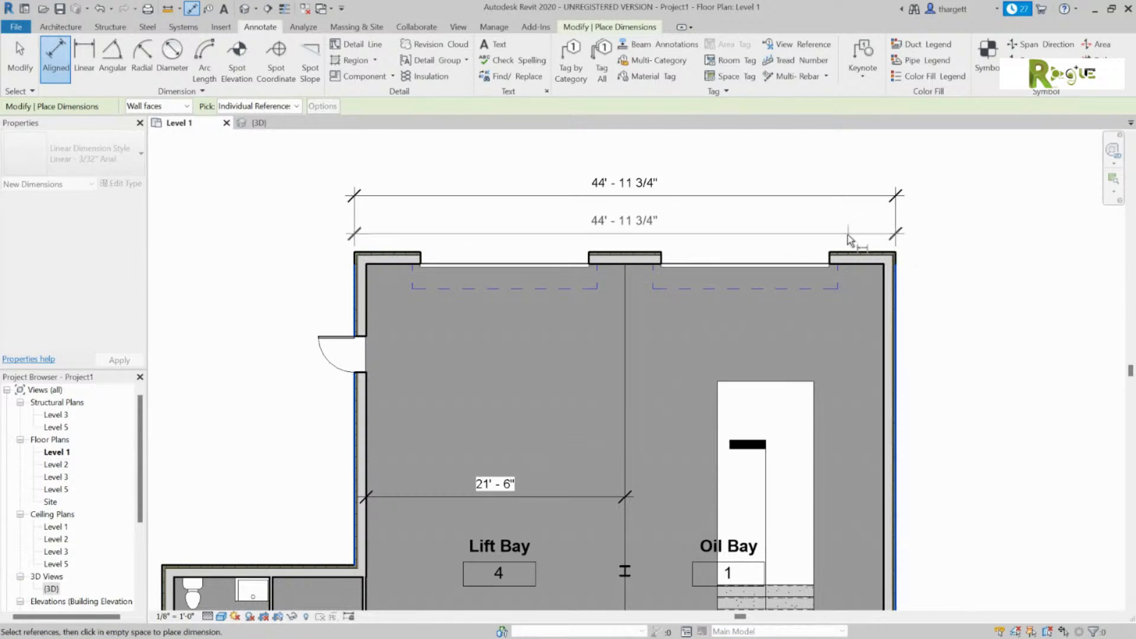
{"action": "left_click", "coordinate": [830, 264]}
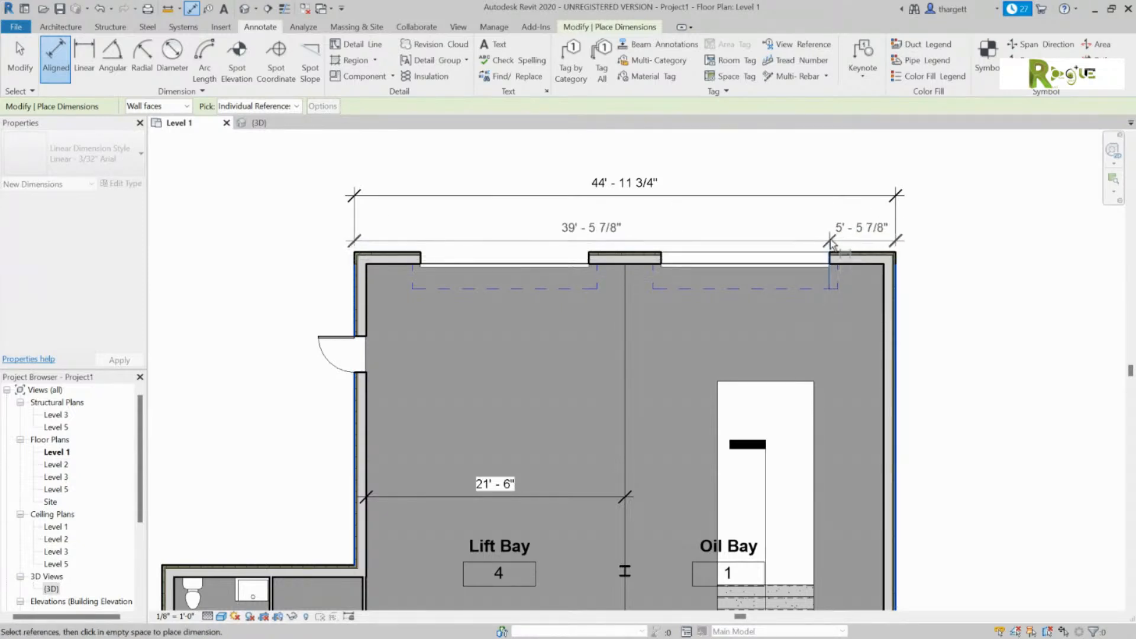
{"action": "left_click", "coordinate": [662, 264]}
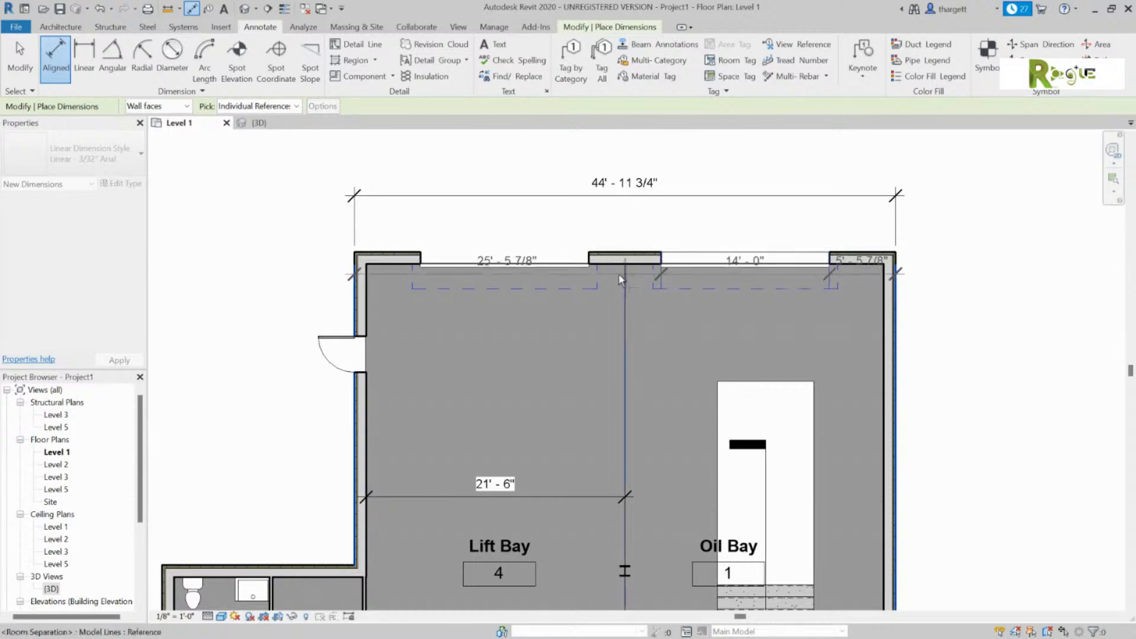
{"action": "left_click", "coordinate": [588, 263]}
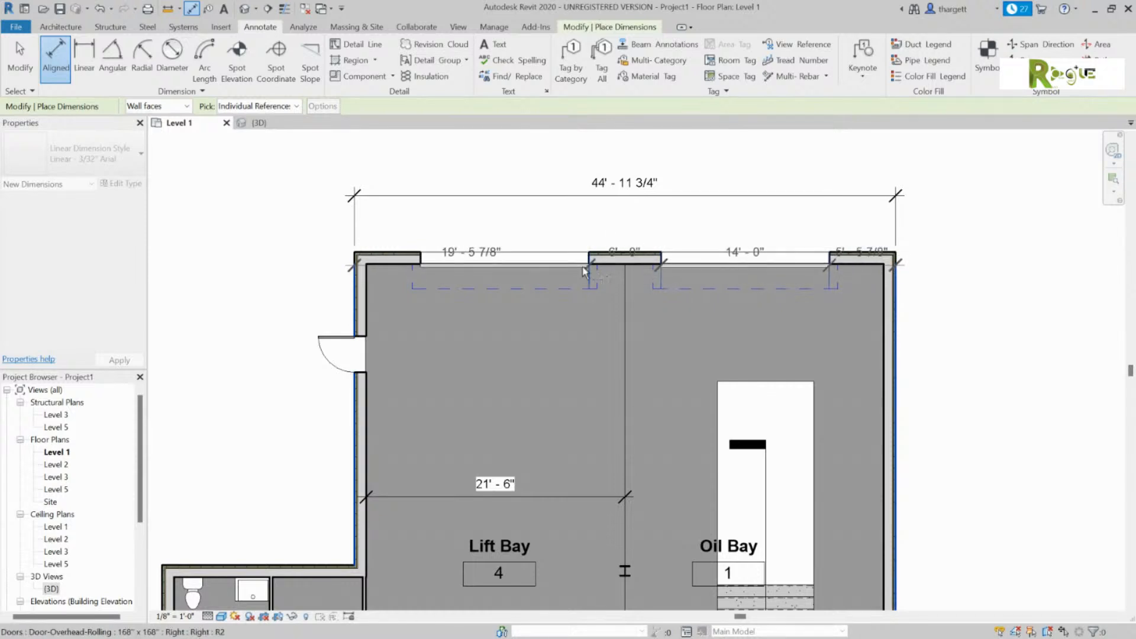
{"action": "left_click", "coordinate": [425, 264]}
{"action": "left_click", "coordinate": [456, 228]}
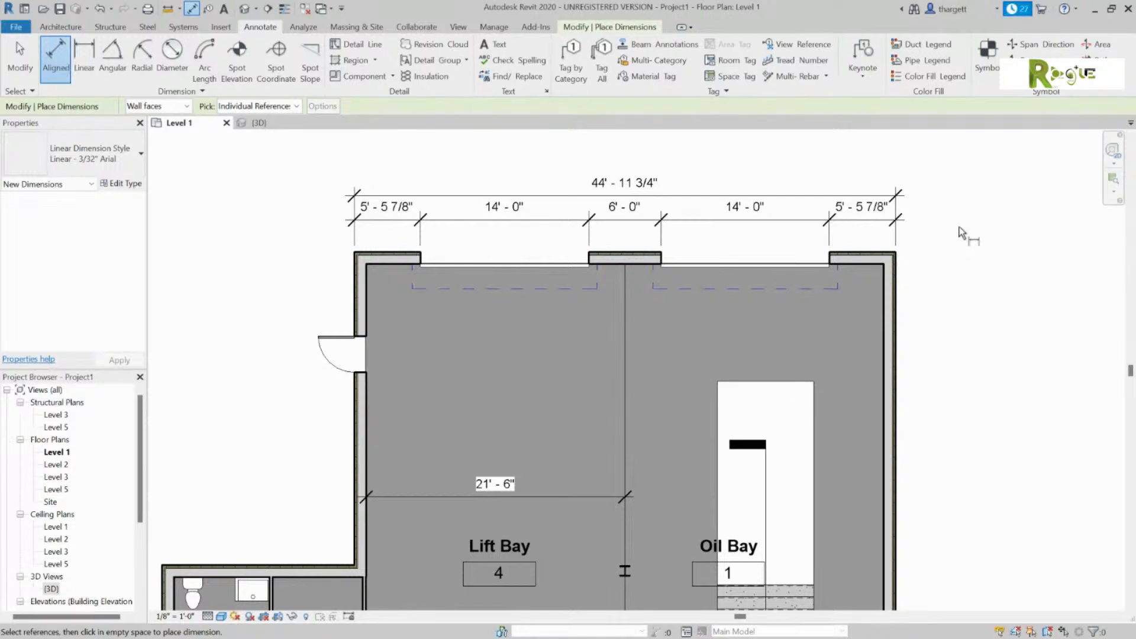
Place an aligned dimension string outside the Oil Bay's exterior side wall, spanning both end walls' outer faces and including the side door opening's edges.
{"action": "scroll", "coordinate": [933, 304], "scroll_direction": "down", "scroll_amount": 2}
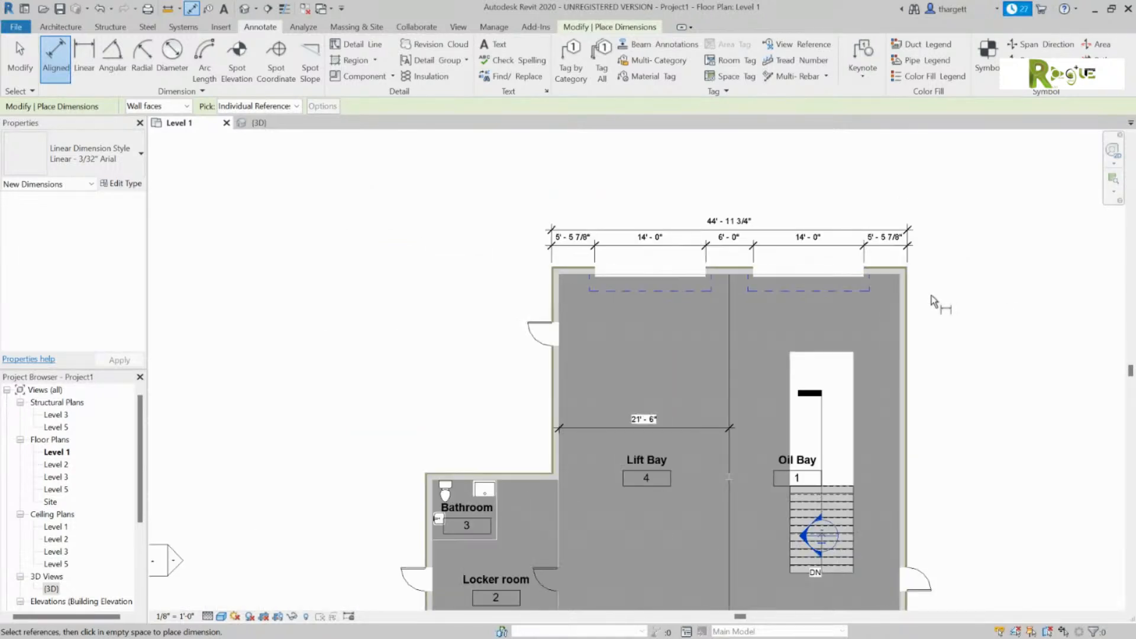
{"action": "left_click", "coordinate": [891, 269]}
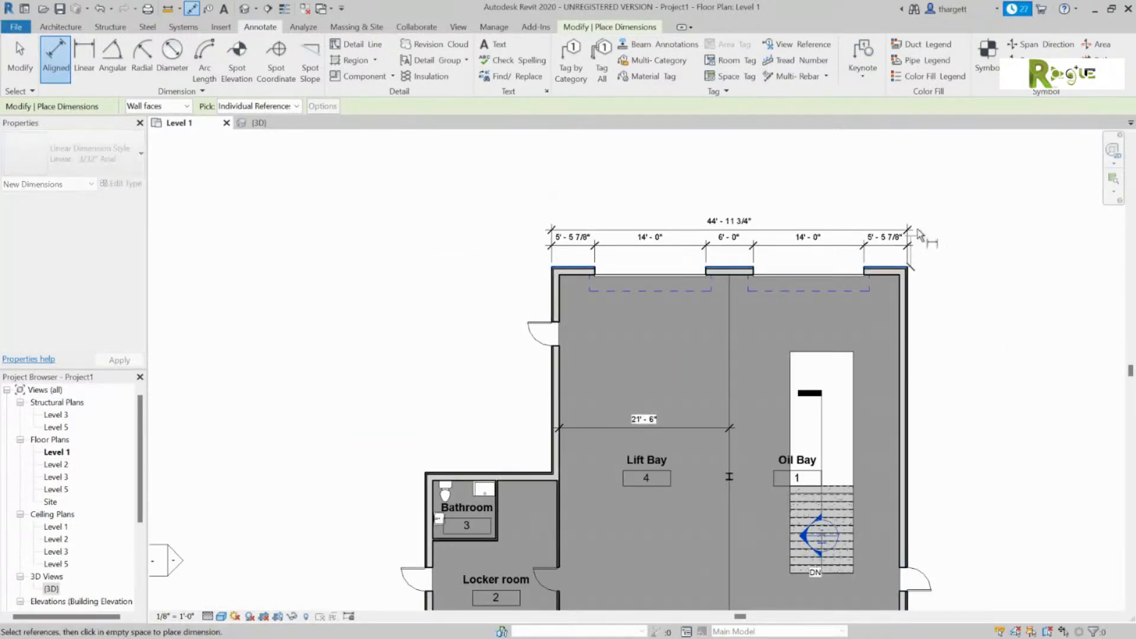
{"action": "scroll", "coordinate": [978, 160], "scroll_direction": "down", "scroll_amount": 3}
{"action": "scroll", "coordinate": [908, 397], "scroll_direction": "up", "scroll_amount": 3}
{"action": "left_click", "coordinate": [911, 397]}
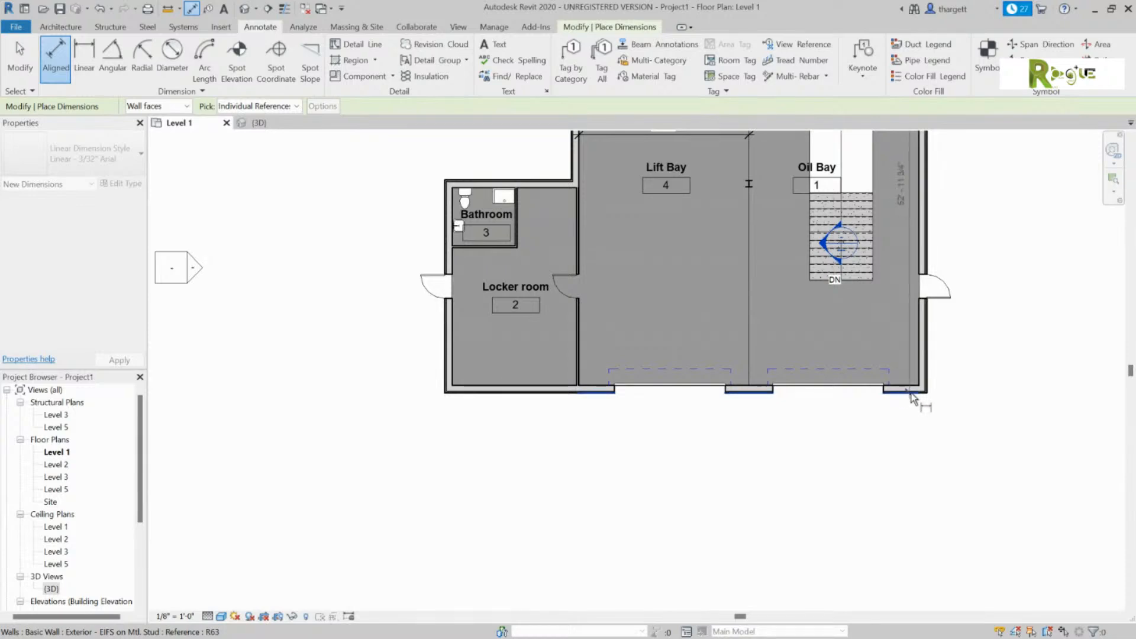
{"action": "left_click", "coordinate": [916, 282]}
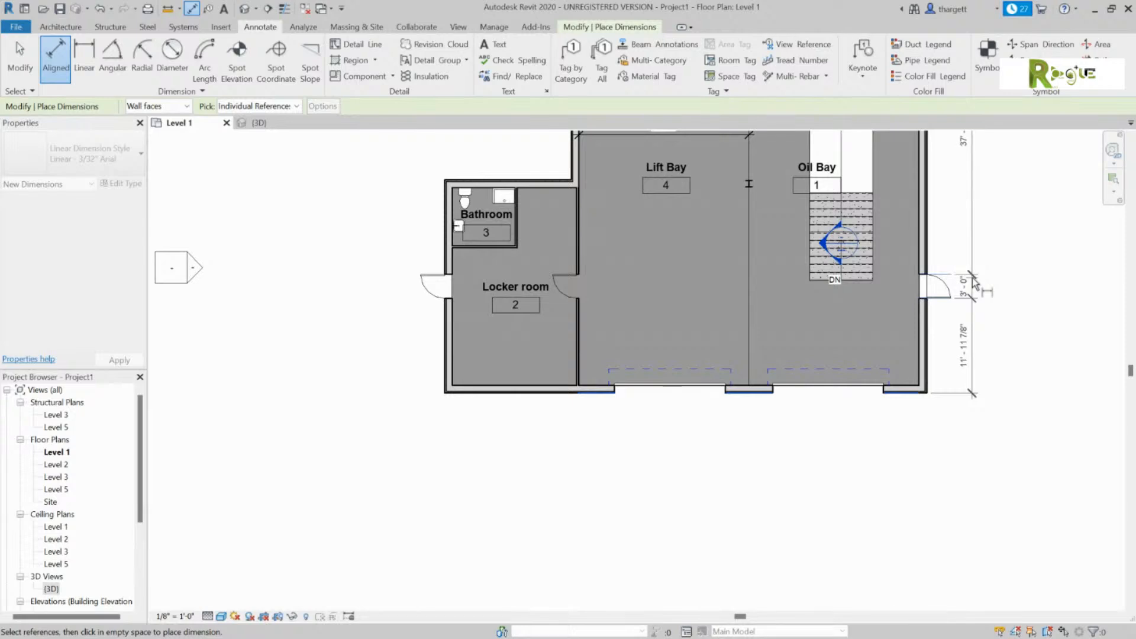
{"action": "left_click", "coordinate": [978, 285]}
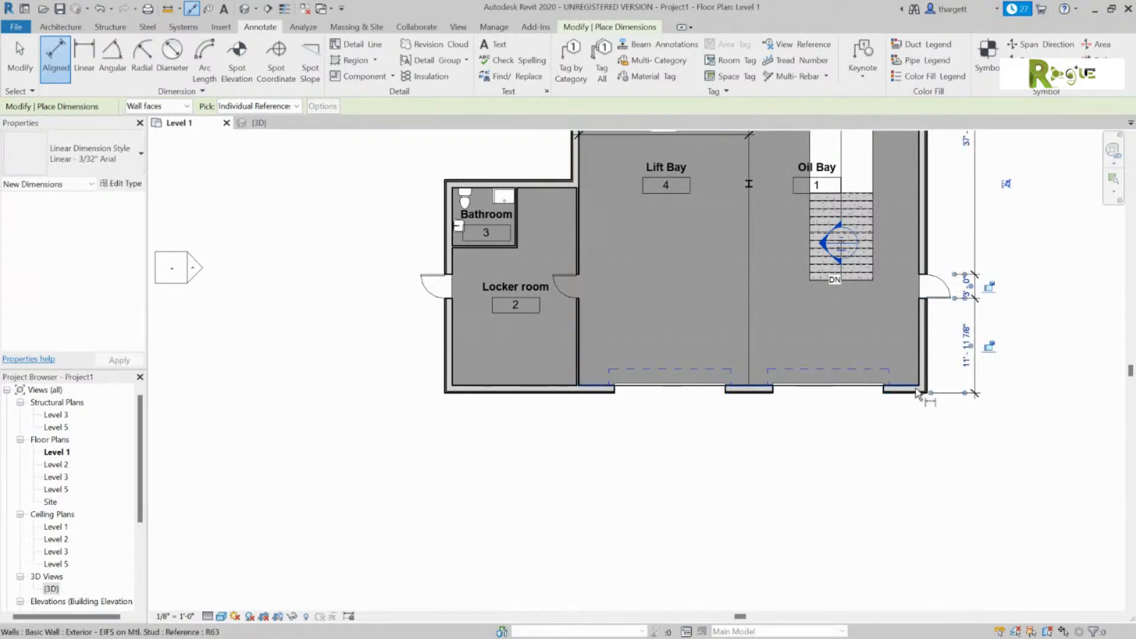
Dimension the building's overall depth twice outside the Oil Bay side wall, once on each side of the door dimension string.
{"action": "scroll", "coordinate": [905, 404], "scroll_direction": "down", "scroll_amount": 3}
{"action": "scroll", "coordinate": [954, 148], "scroll_direction": "up", "scroll_amount": 2}
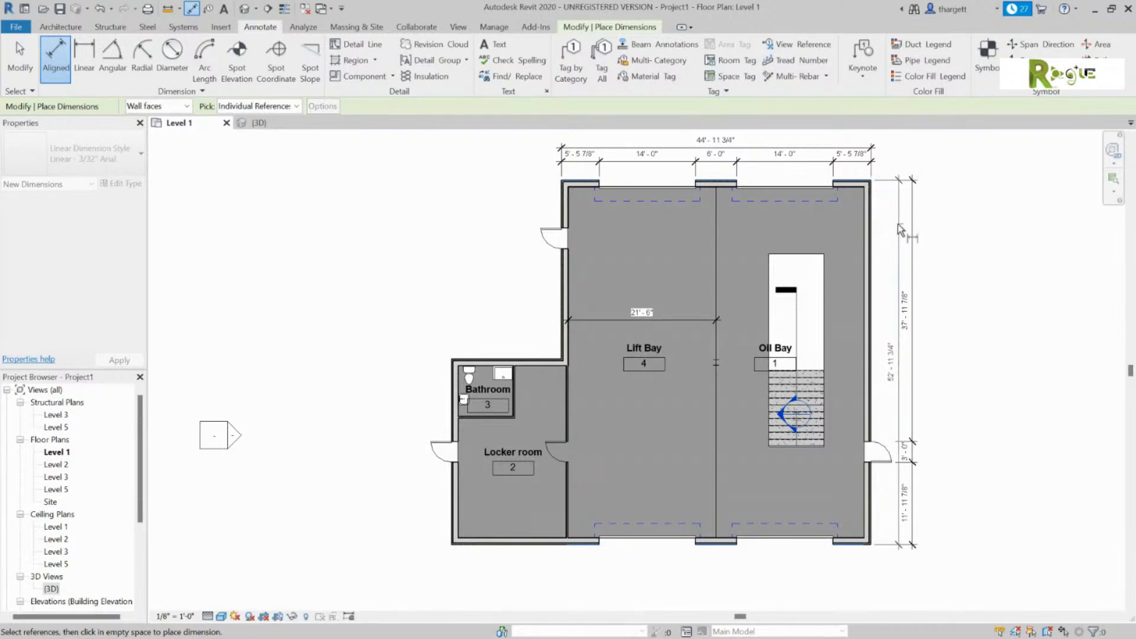
{"action": "left_click", "coordinate": [900, 230]}
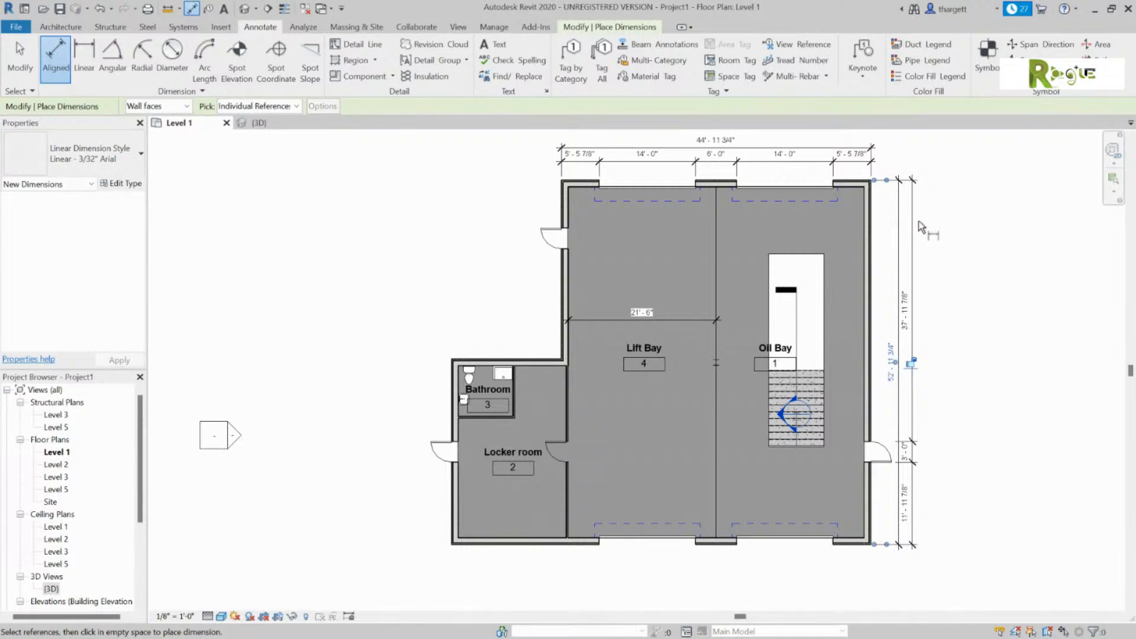
{"action": "left_click", "coordinate": [859, 184]}
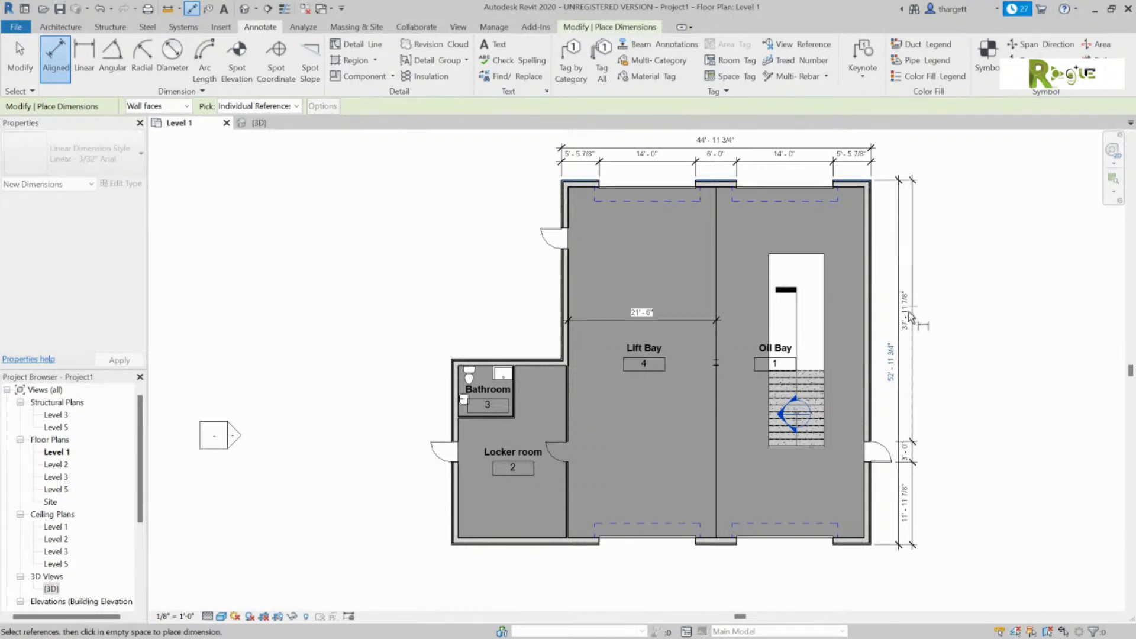
{"action": "left_click", "coordinate": [852, 542]}
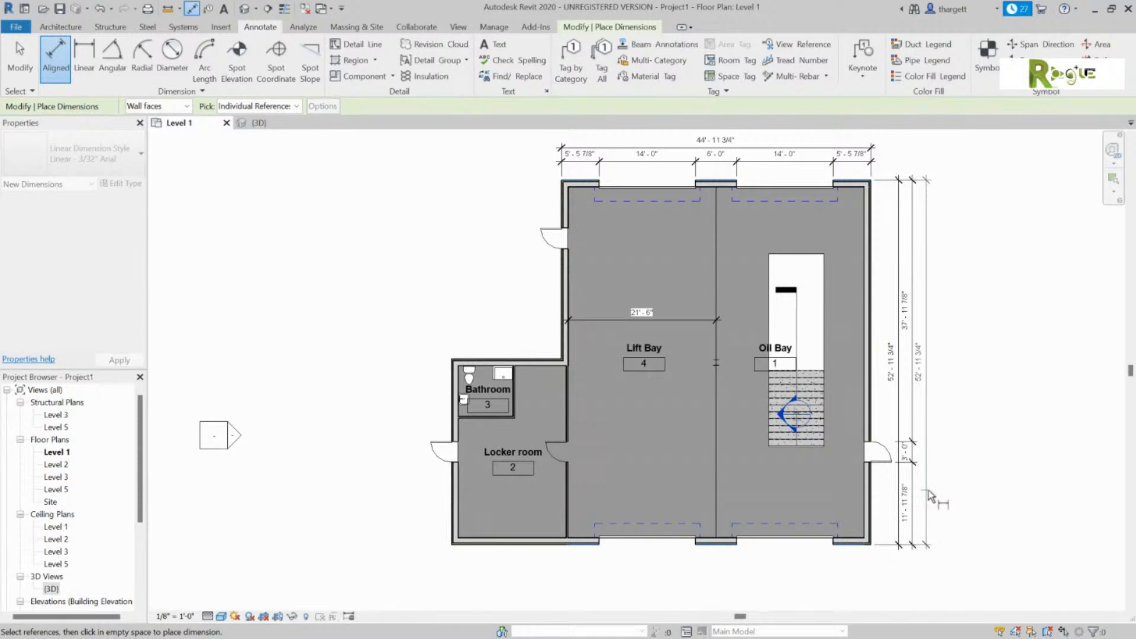
{"action": "left_click", "coordinate": [930, 495]}
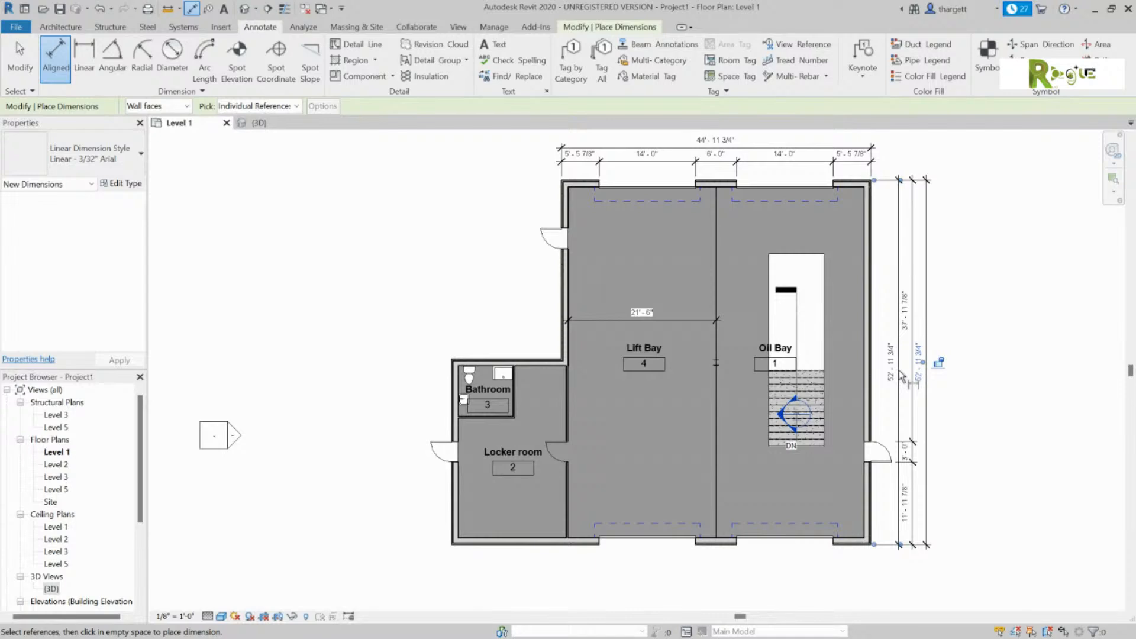
Place an aligned dimension below the building between the outer faces of the Locker room and Oil Bay side walls.
{"action": "left_click", "coordinate": [452, 525]}
{"action": "left_click", "coordinate": [872, 535]}
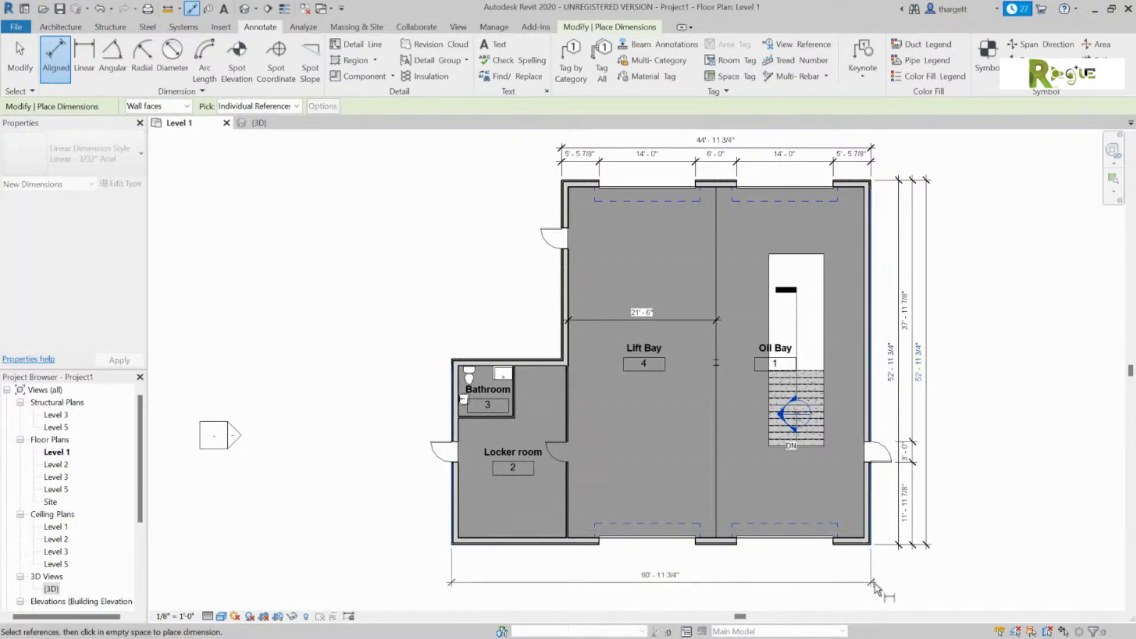
{"action": "left_click", "coordinate": [865, 591]}
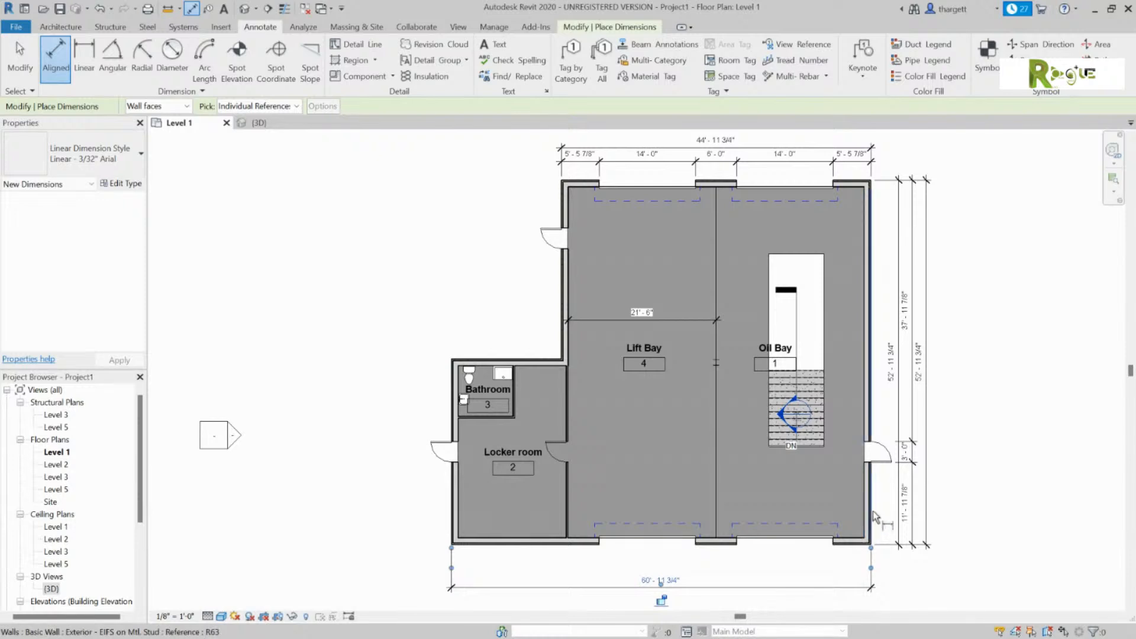
Place an aligned dimension string between the building and the overall width dimension below it, covering both overhead door openings and the outer side walls, and end dimensioning.
{"action": "left_click", "coordinate": [835, 533]}
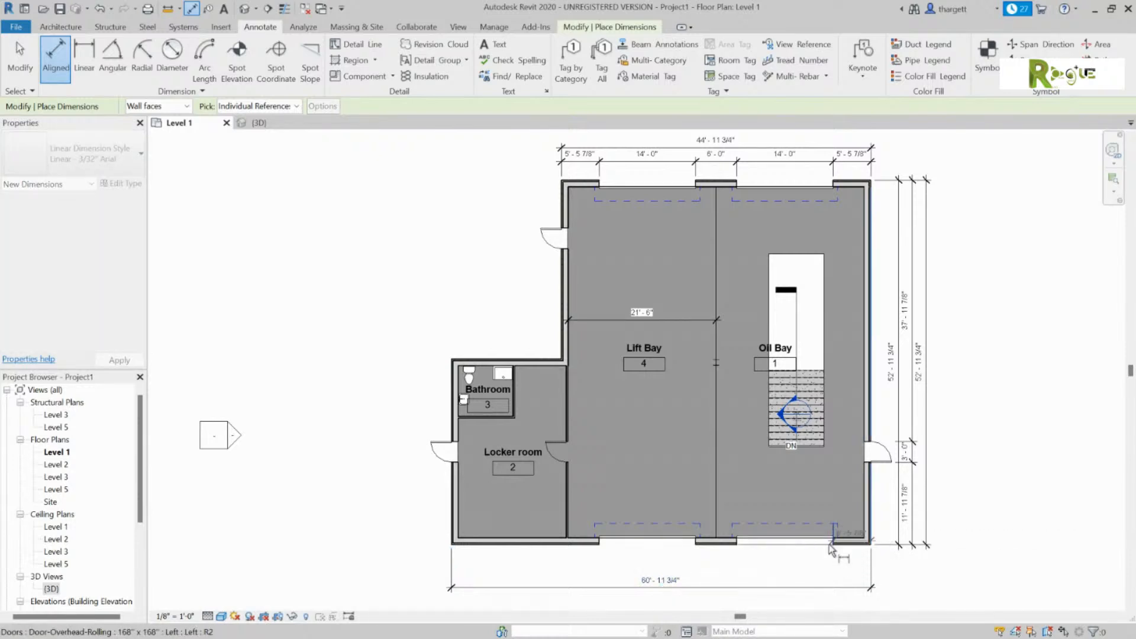
{"action": "left_click", "coordinate": [735, 533]}
{"action": "left_click", "coordinate": [696, 533]}
{"action": "left_click", "coordinate": [599, 533]}
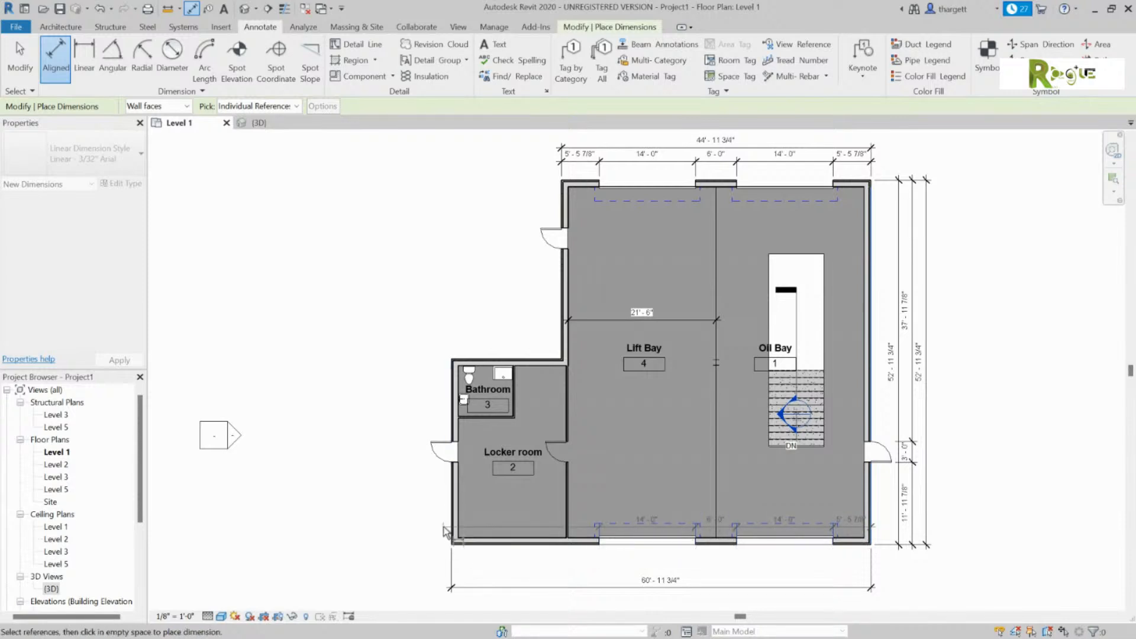
{"action": "left_click", "coordinate": [465, 540]}
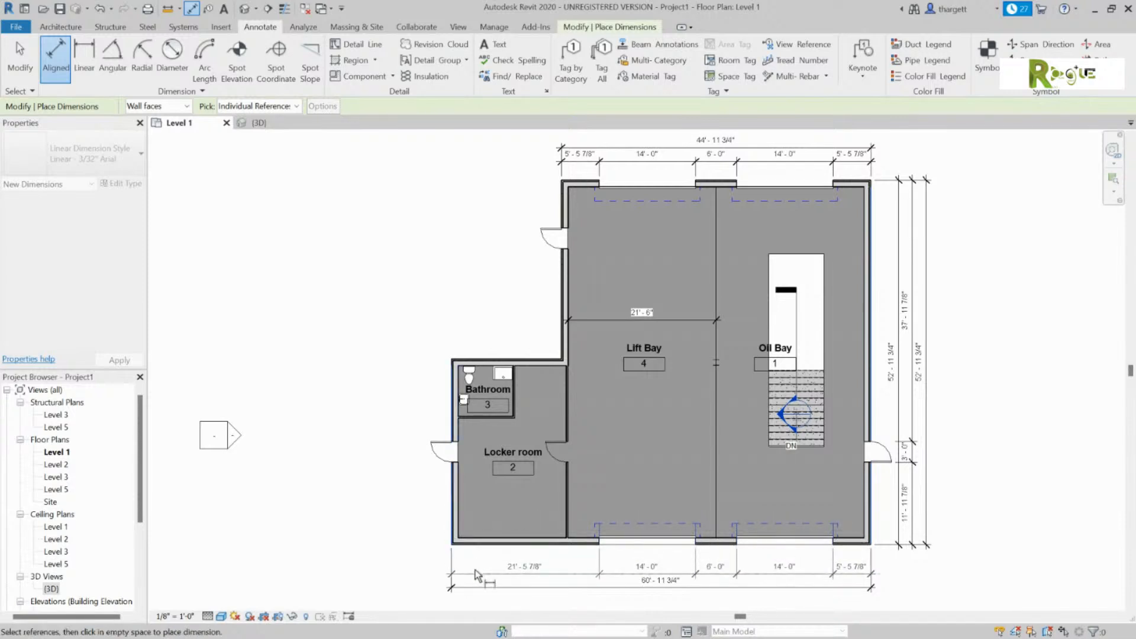
{"action": "left_click", "coordinate": [474, 574]}
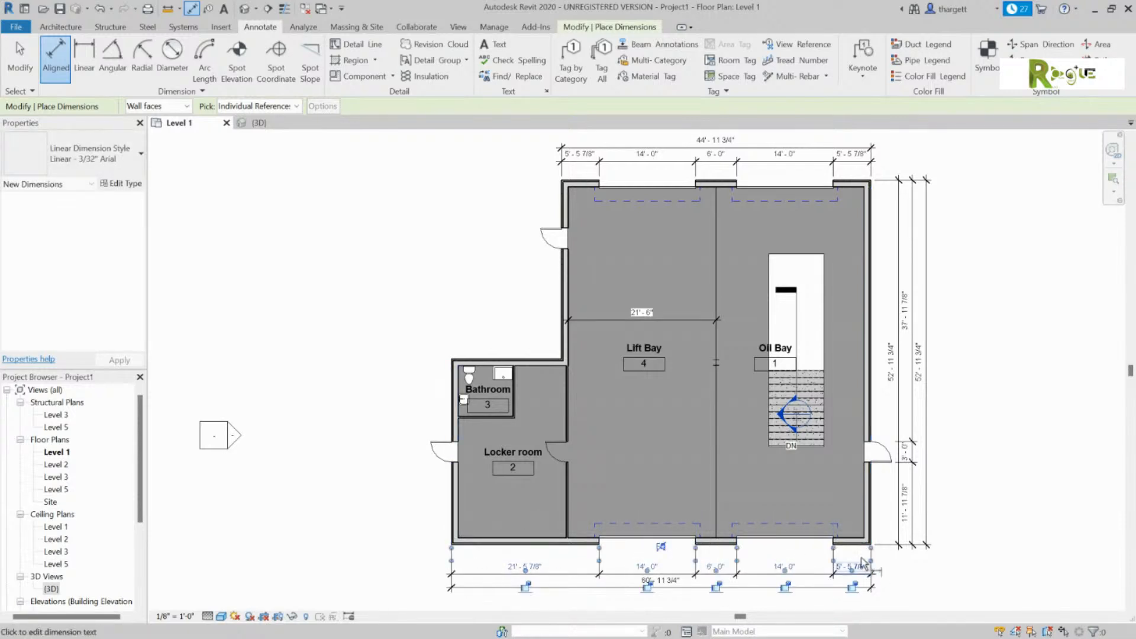
{"action": "key", "text": "Escape"}
{"action": "key", "text": "Escape"}
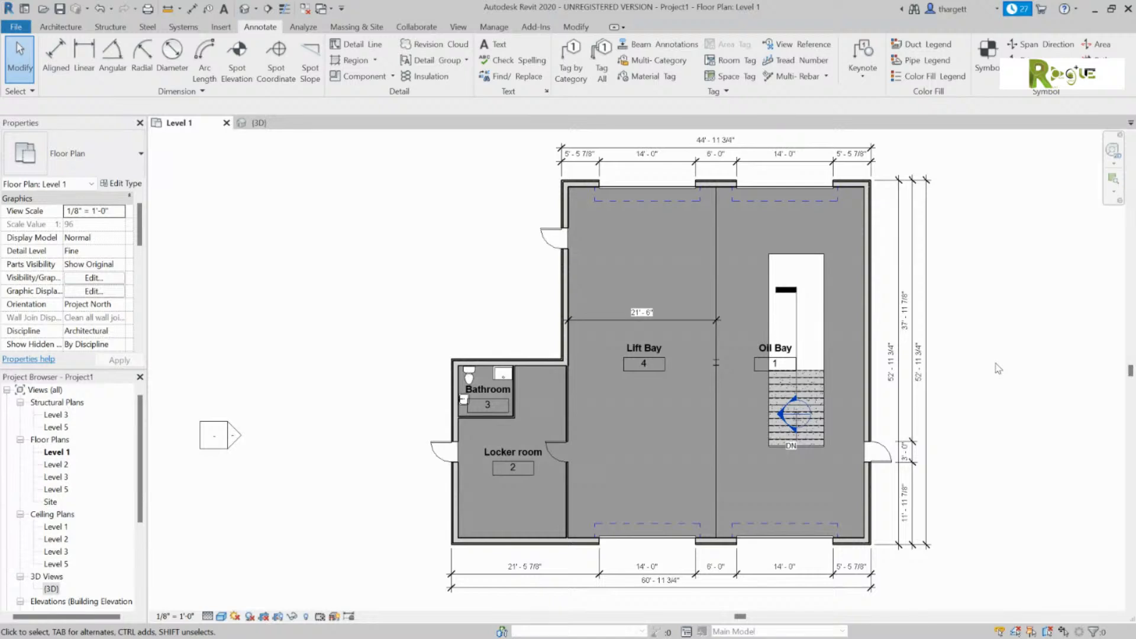
Move the Oil Bay's exterior side wall by setting the overall width dimension below the building to 70 feet.
{"action": "left_click", "coordinate": [867, 223]}
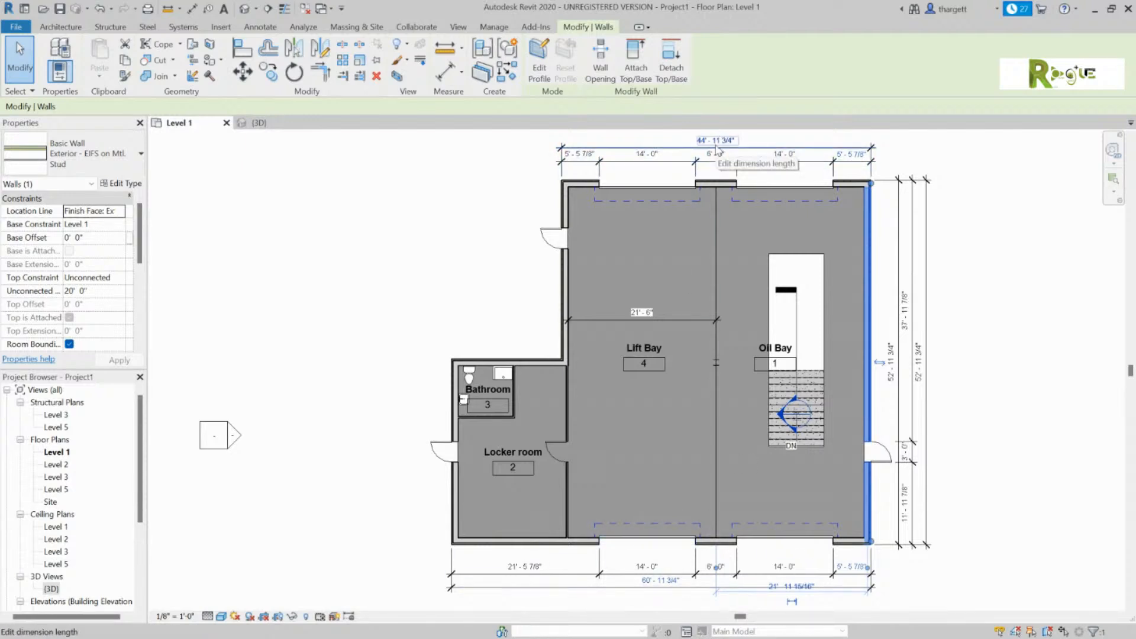
{"action": "left_click", "coordinate": [645, 582]}
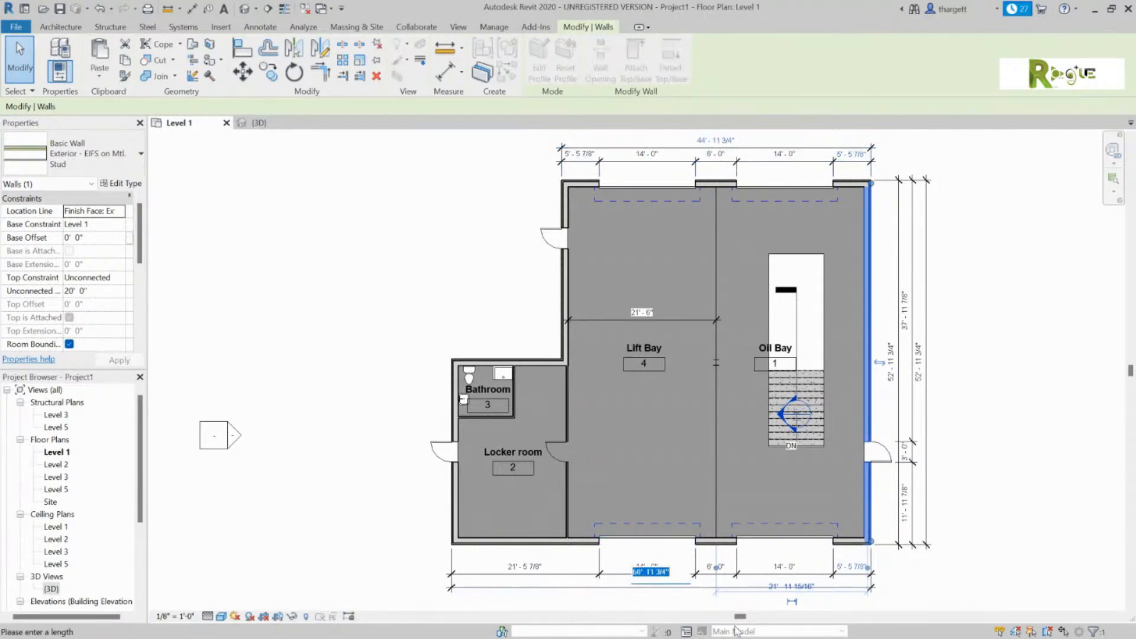
{"action": "type", "text": "70"}
{"action": "key", "text": "Return"}
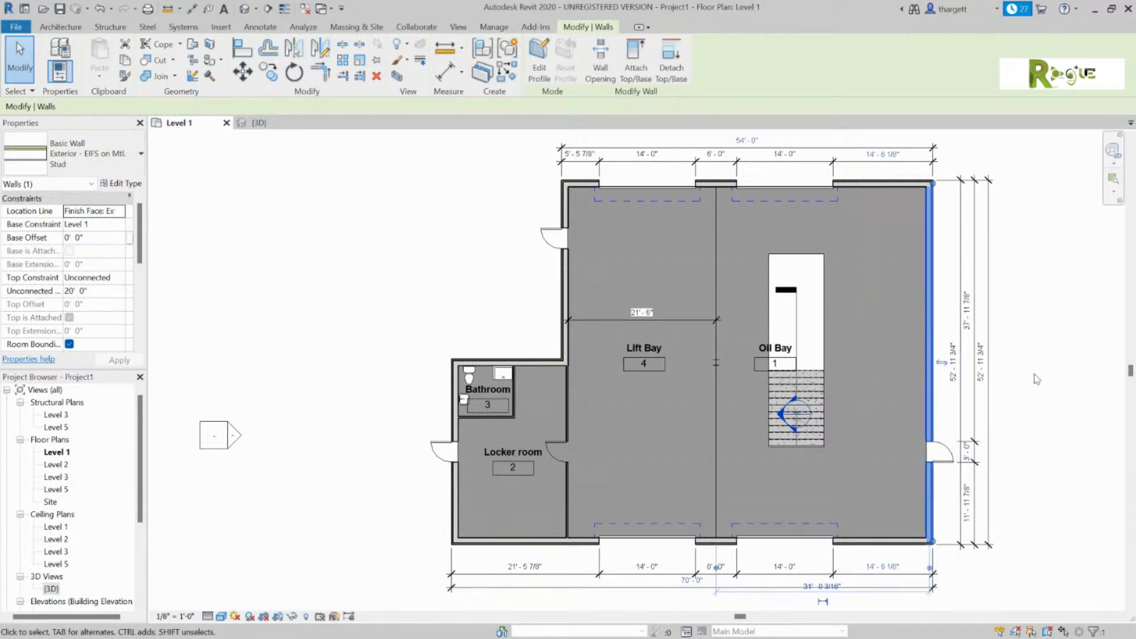
Undo the 70-foot wall move and reposition the Oil Bay's exterior side wall by setting the overall width below the building to 61 feet.
{"action": "left_click", "coordinate": [1087, 368]}
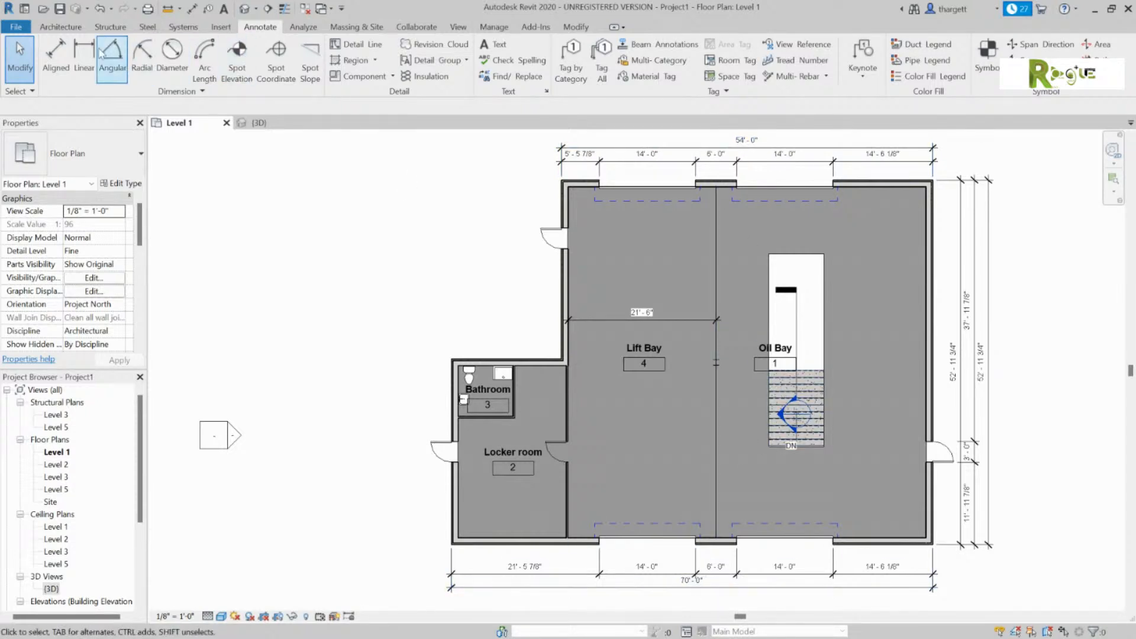
{"action": "left_click", "coordinate": [98, 8]}
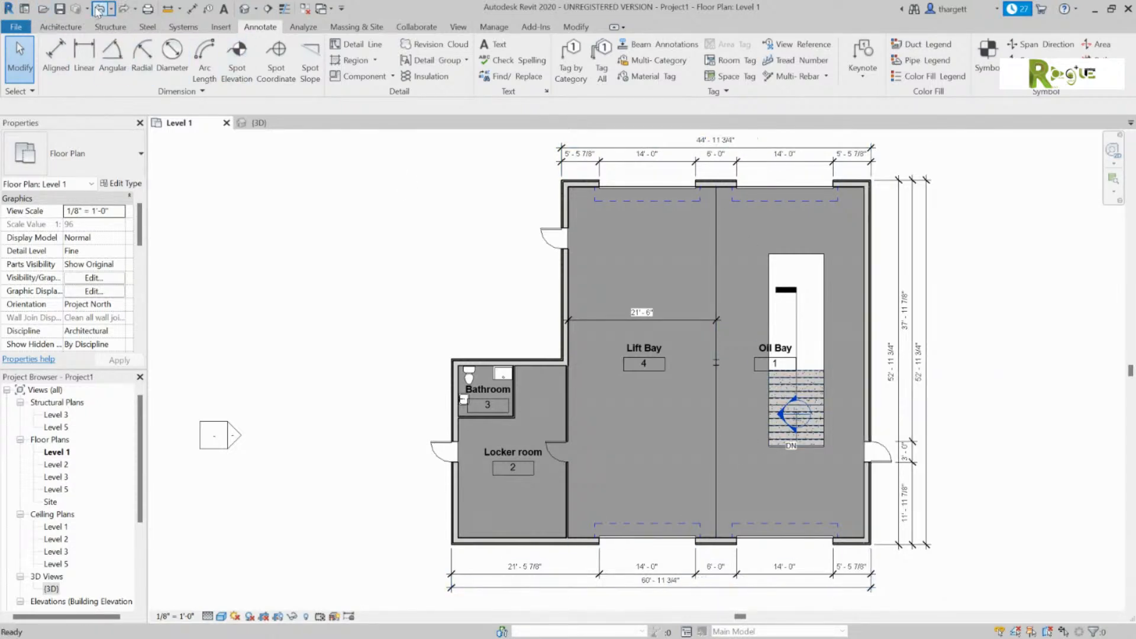
{"action": "left_click", "coordinate": [651, 584]}
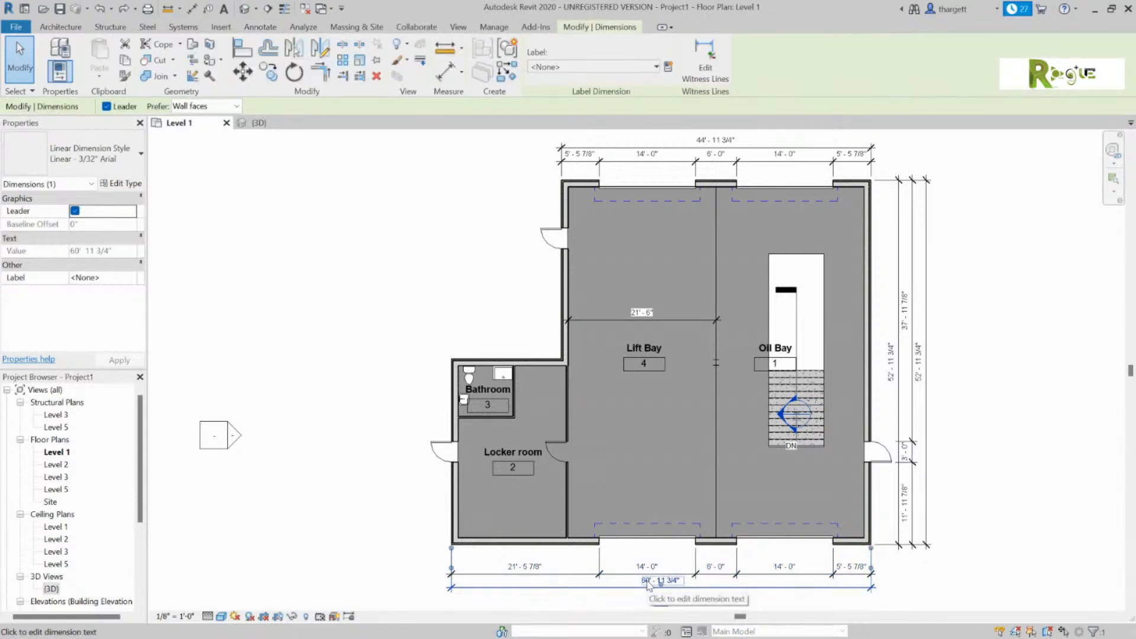
{"action": "left_click", "coordinate": [649, 582]}
{"action": "left_click", "coordinate": [697, 173]}
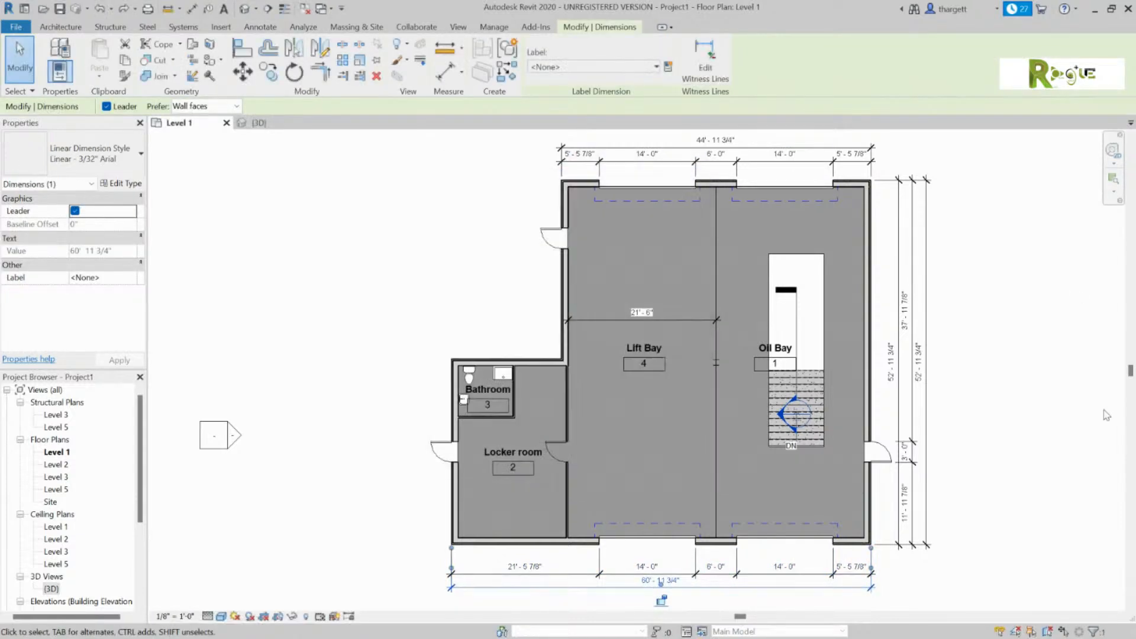
{"action": "left_click", "coordinate": [868, 497]}
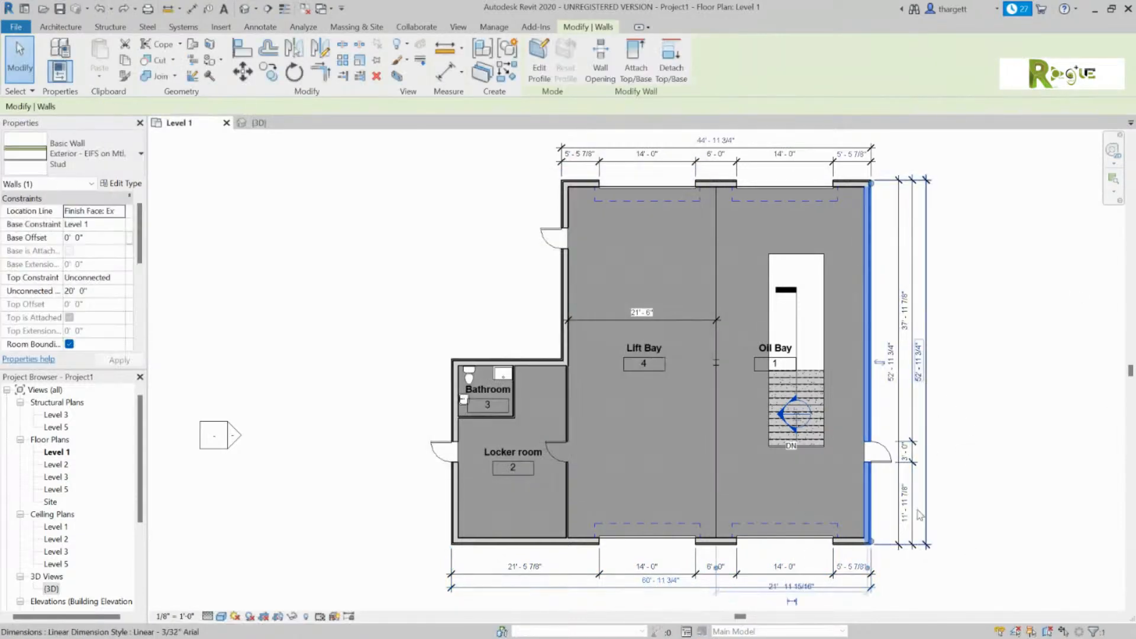
{"action": "left_click", "coordinate": [655, 581]}
{"action": "type", "text": "61"}
{"action": "key", "text": "Return"}
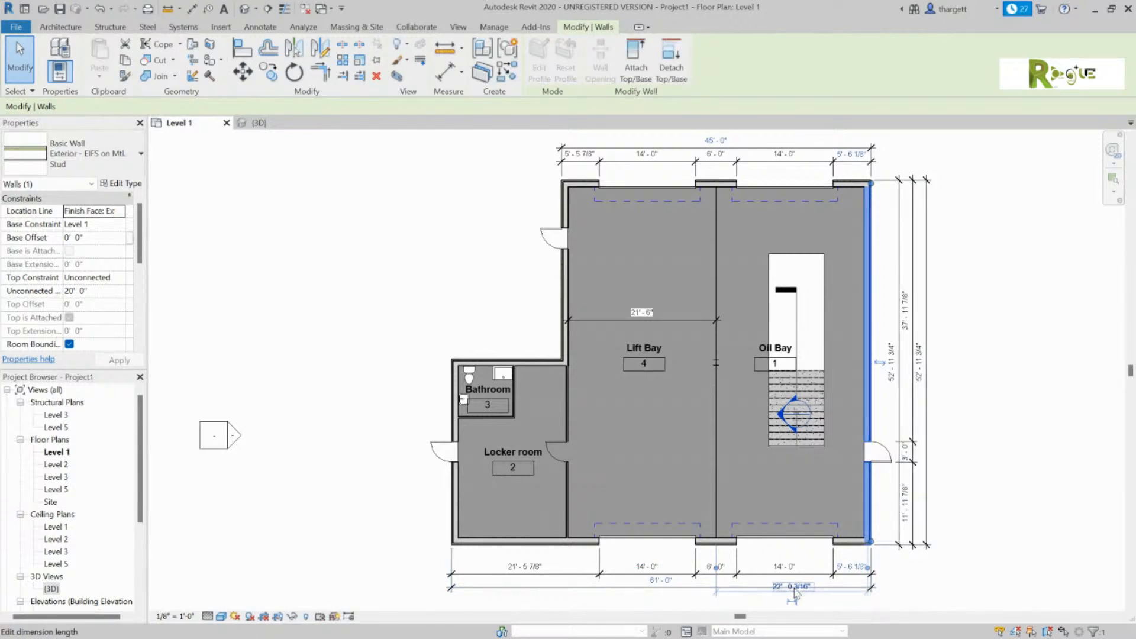
{"action": "left_click", "coordinate": [1058, 357]}
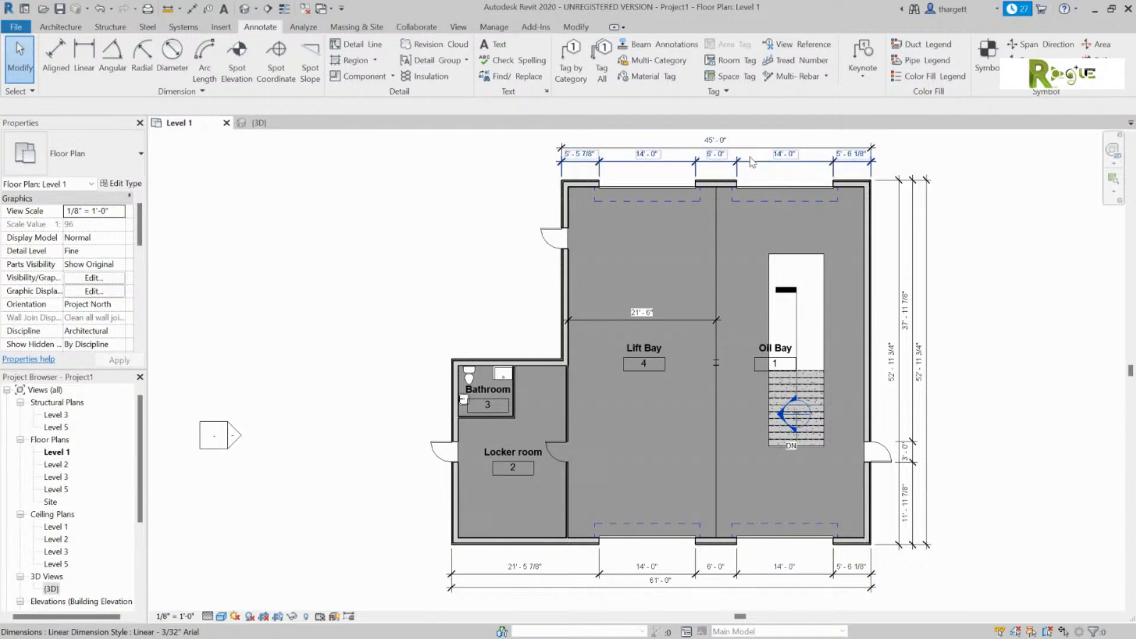
Set the distance between the Oil Bay's upper overhead door and the exterior side wall to 5 feet.
{"action": "left_click", "coordinate": [761, 188]}
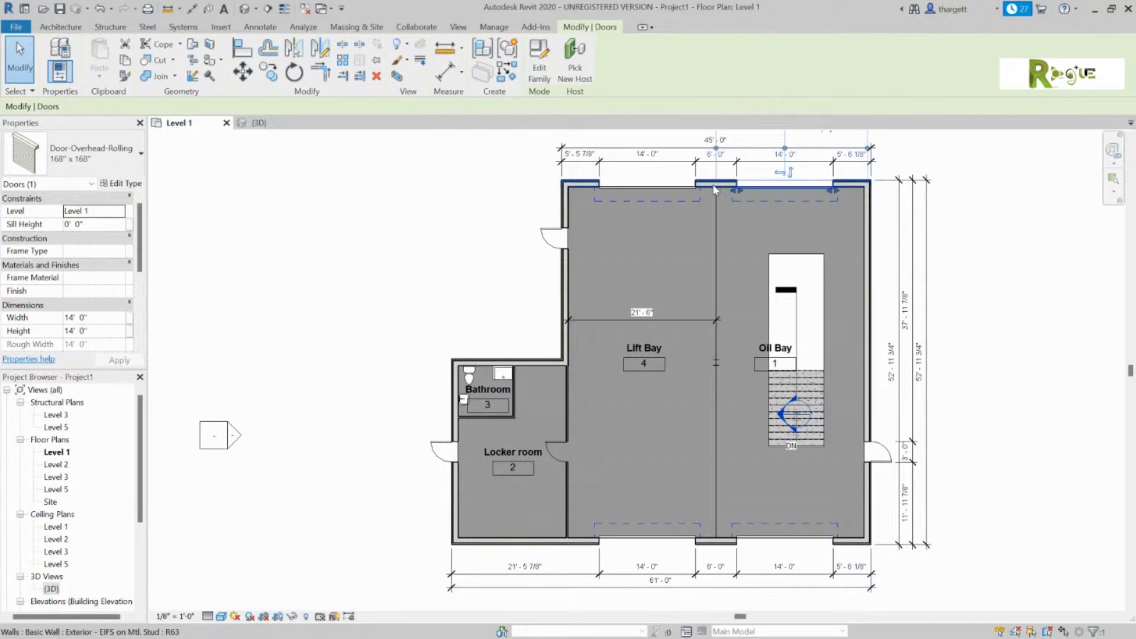
{"action": "left_click", "coordinate": [844, 155]}
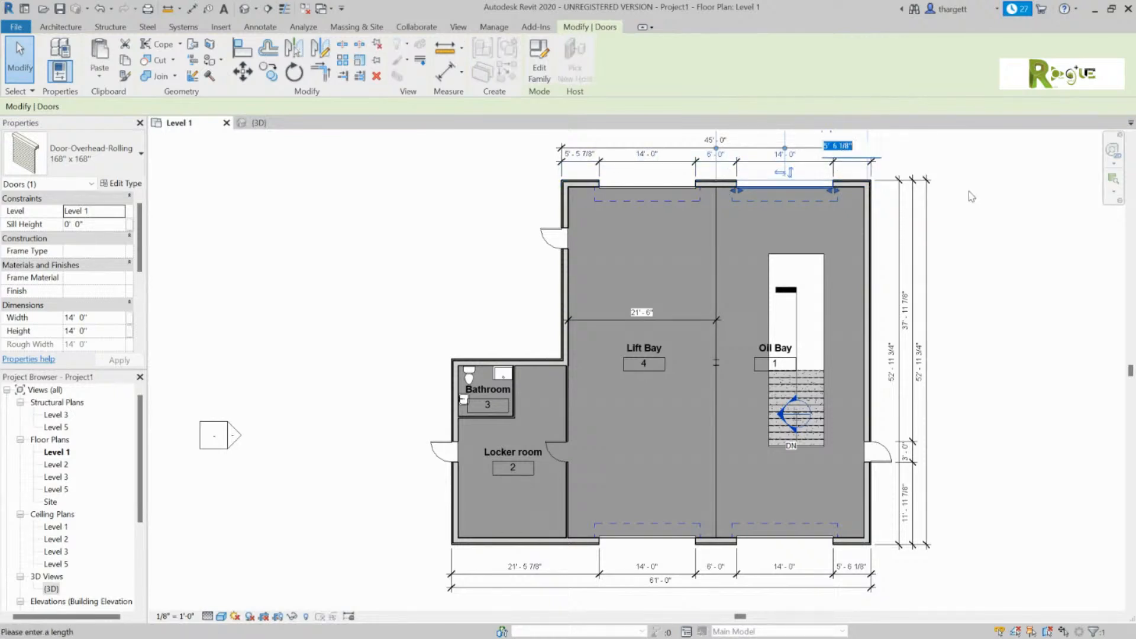
{"action": "type", "text": "5"}
{"action": "key", "text": "BackSpace"}
{"action": "key", "text": "Return"}
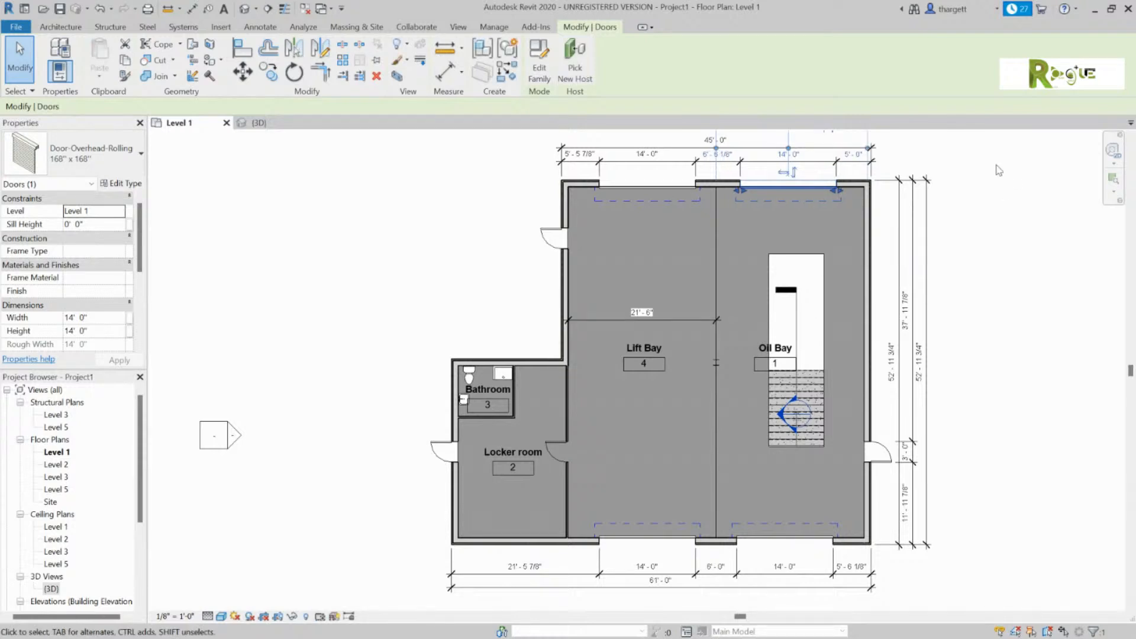
Set the Oil Bay's upper overhead door 5' - 6" from the exterior side wall and deselect it.
{"action": "left_click", "coordinate": [853, 156]}
{"action": "key", "text": "BackSpace"}
{"action": "type", "text": "5'"}
{"action": "type", "text": " - 6"}
{"action": "key", "text": "Return"}
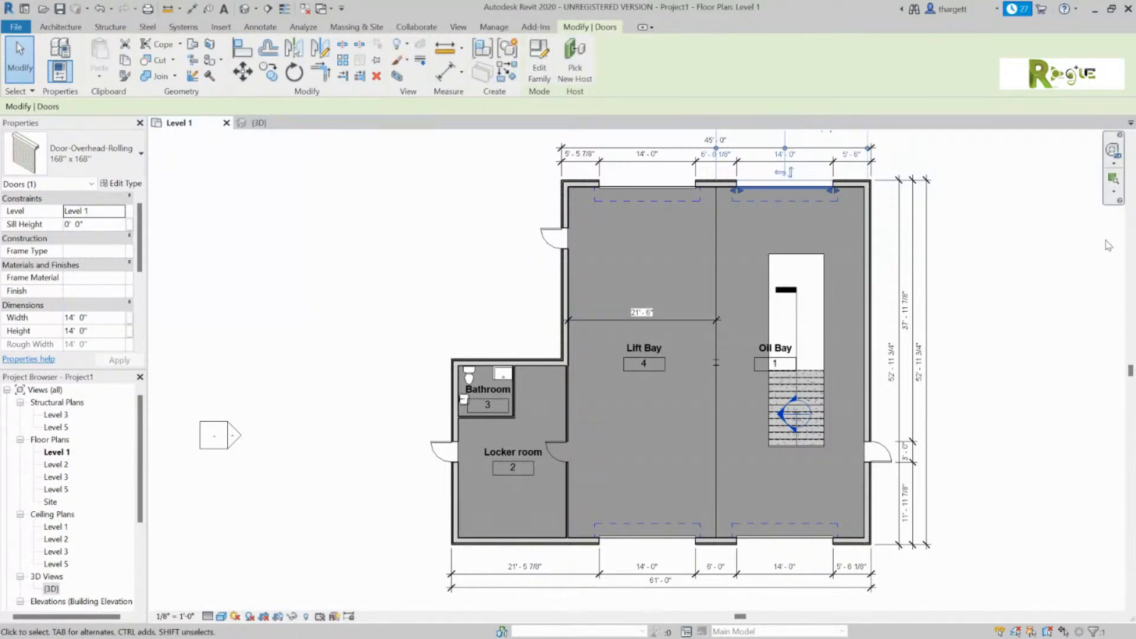
{"action": "left_click", "coordinate": [1066, 248]}
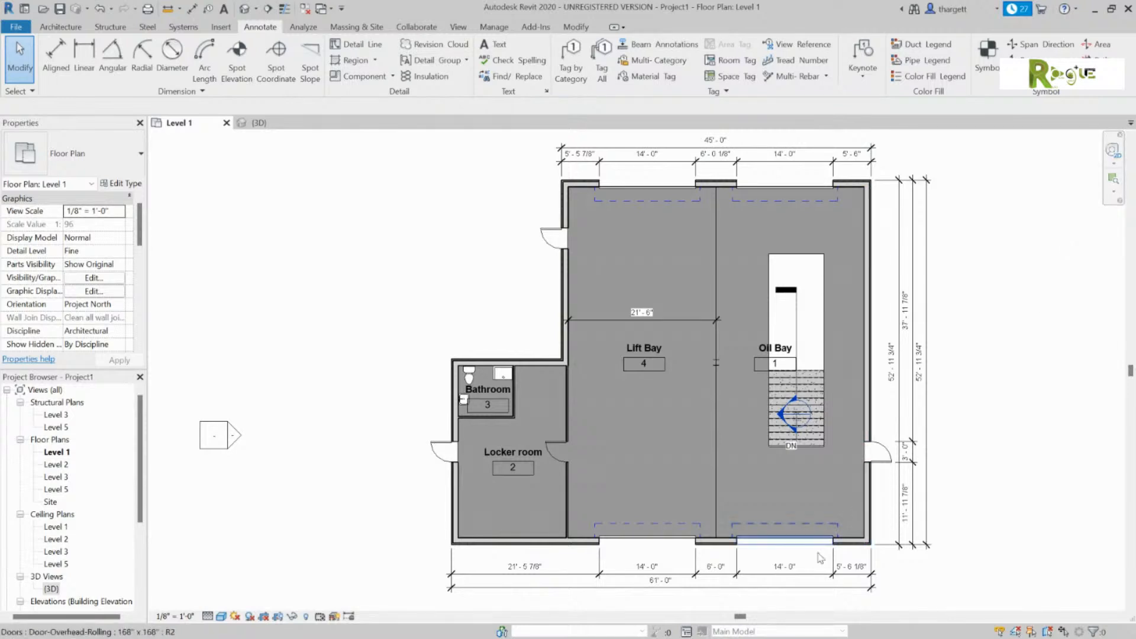
{"action": "left_click", "coordinate": [847, 570]}
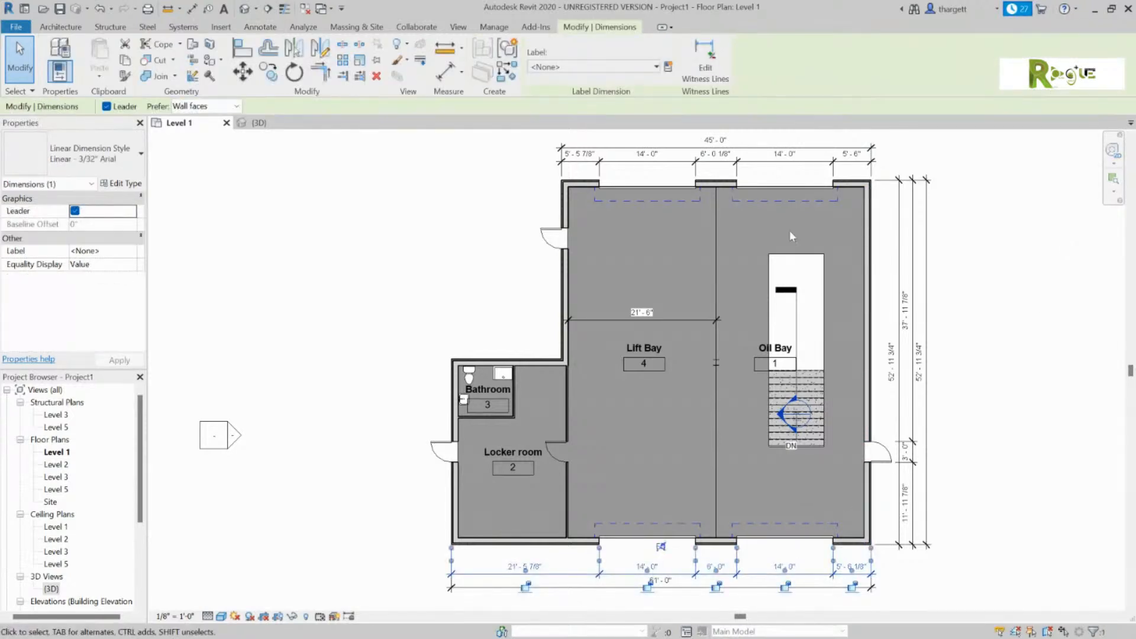
{"action": "key", "text": "Escape"}
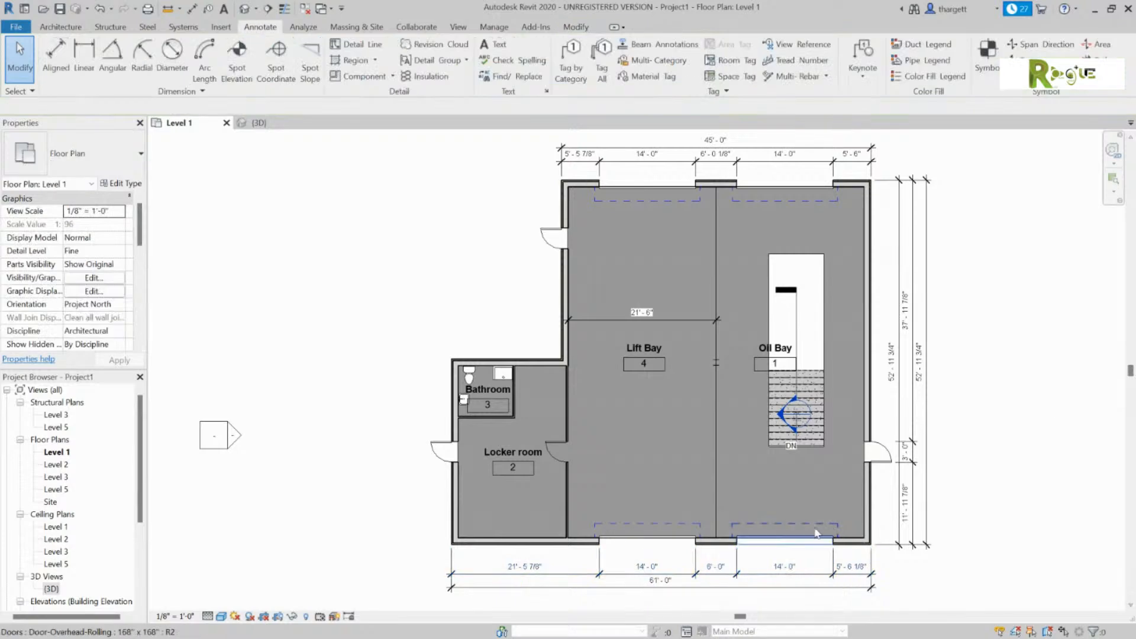
{"action": "left_click", "coordinate": [784, 536]}
{"action": "left_click", "coordinate": [844, 560]}
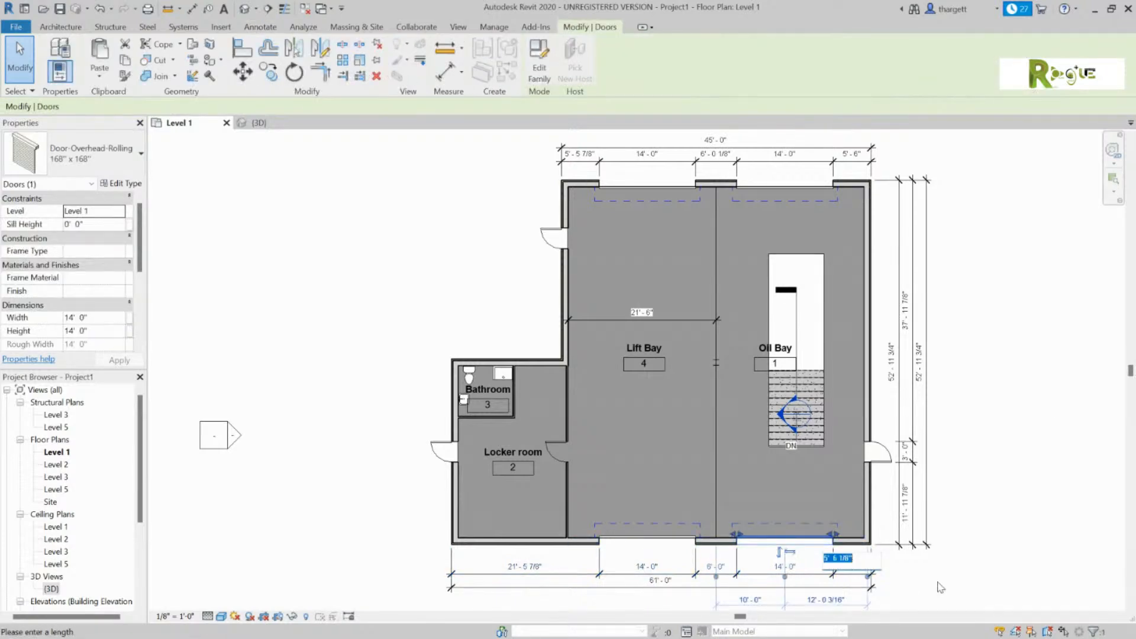
{"action": "key", "text": "Escape"}
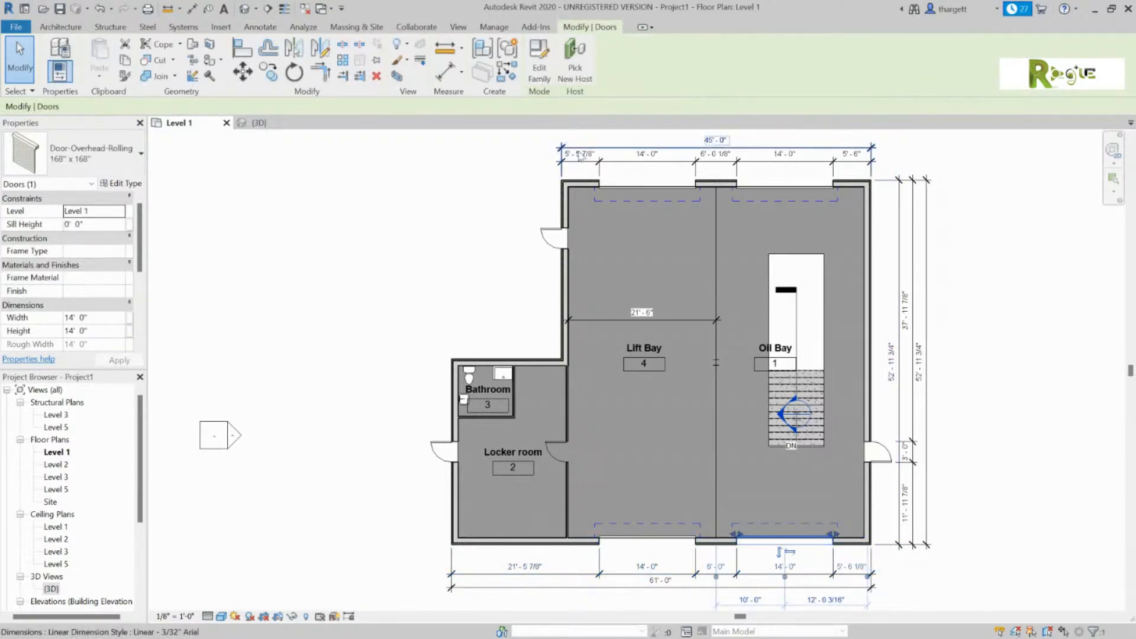
Set the Lift Bay's upper overhead door 5' - 6" from the Lift Bay's exterior side wall and deselect it.
{"action": "left_click", "coordinate": [618, 192]}
{"action": "left_click", "coordinate": [568, 146]}
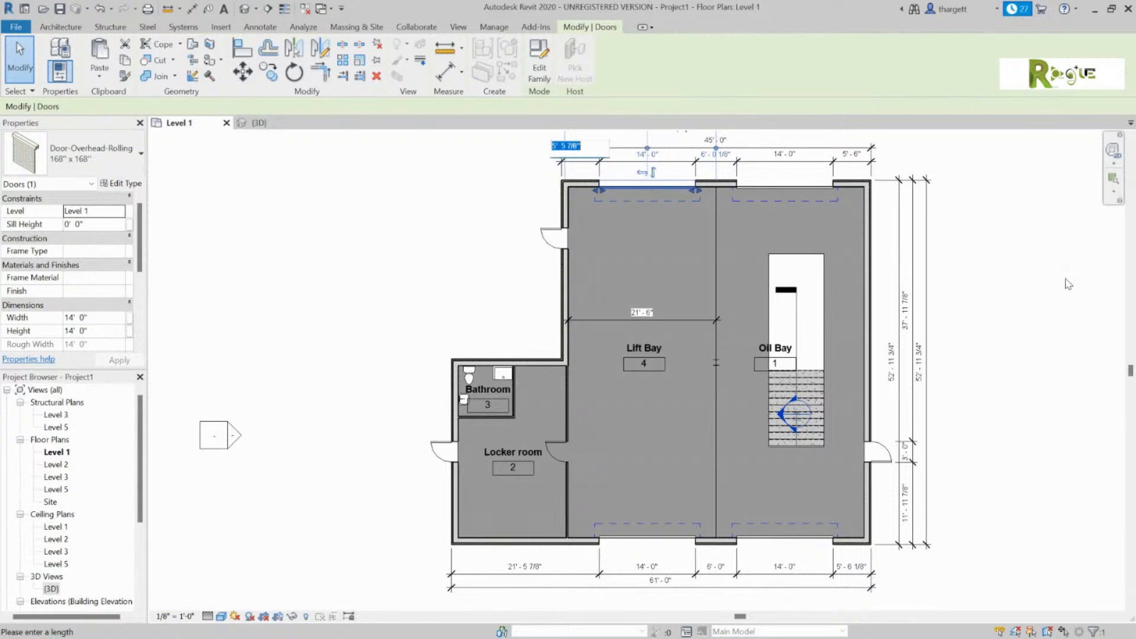
{"action": "type", "text": "5 6"}
{"action": "key", "text": "Return"}
{"action": "left_click", "coordinate": [1065, 282]}
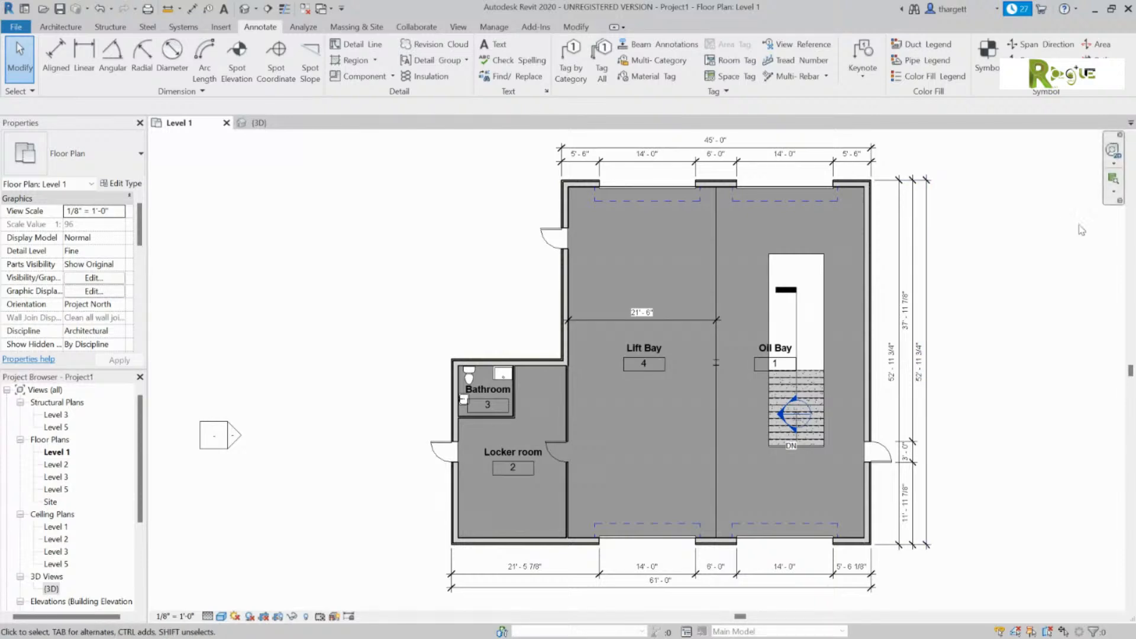
Dimension the building's overall depth on the Locker room side, and place an aligned string inside it covering both side doors and the outer end walls.
{"action": "left_click", "coordinate": [47, 58]}
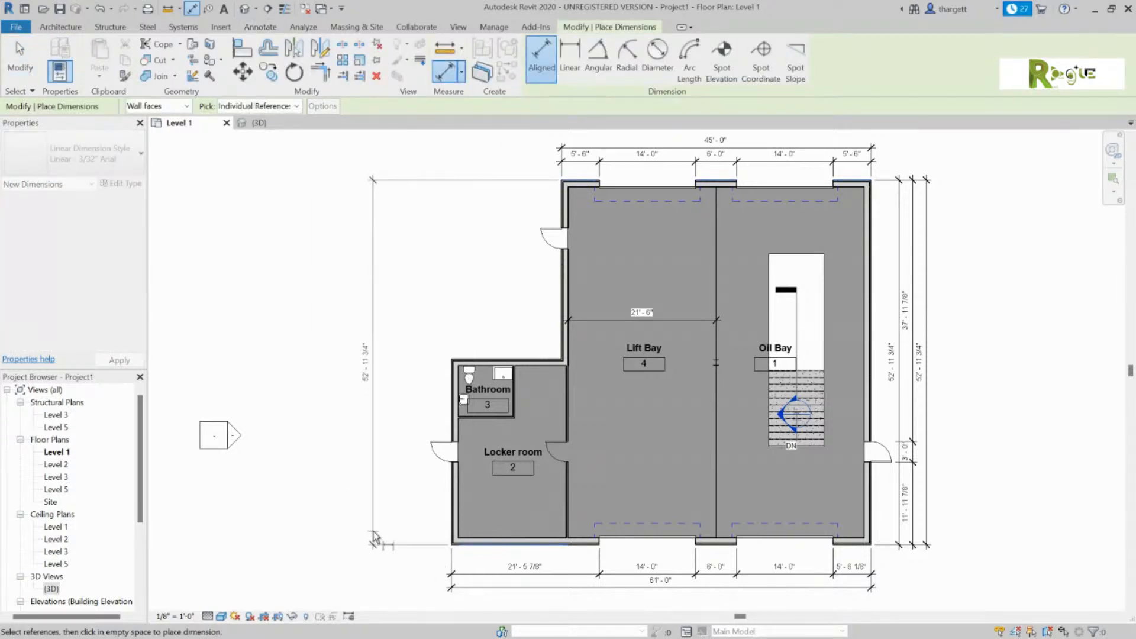
{"action": "left_click", "coordinate": [373, 536]}
{"action": "left_click", "coordinate": [496, 547]}
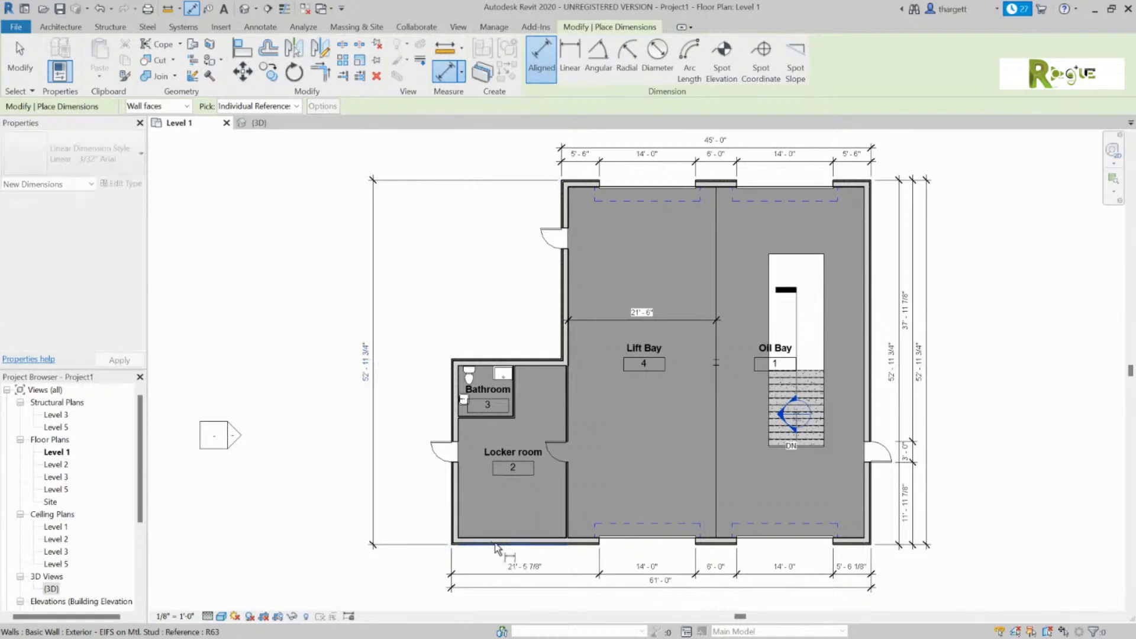
{"action": "left_click", "coordinate": [456, 444]}
{"action": "left_click", "coordinate": [564, 238]}
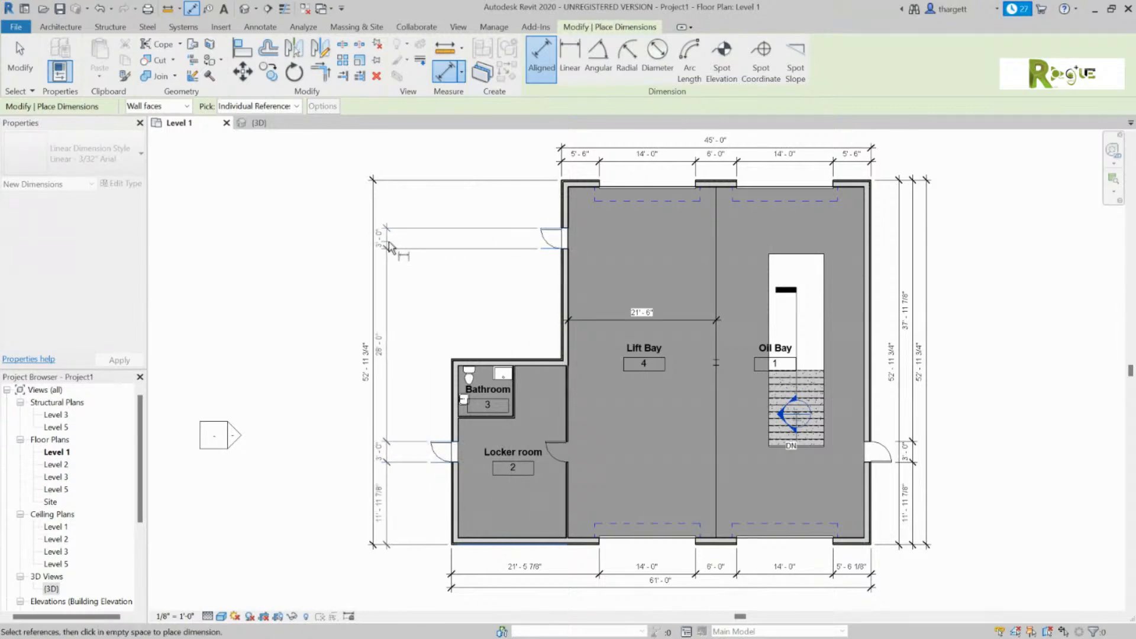
{"action": "left_click", "coordinate": [569, 181]}
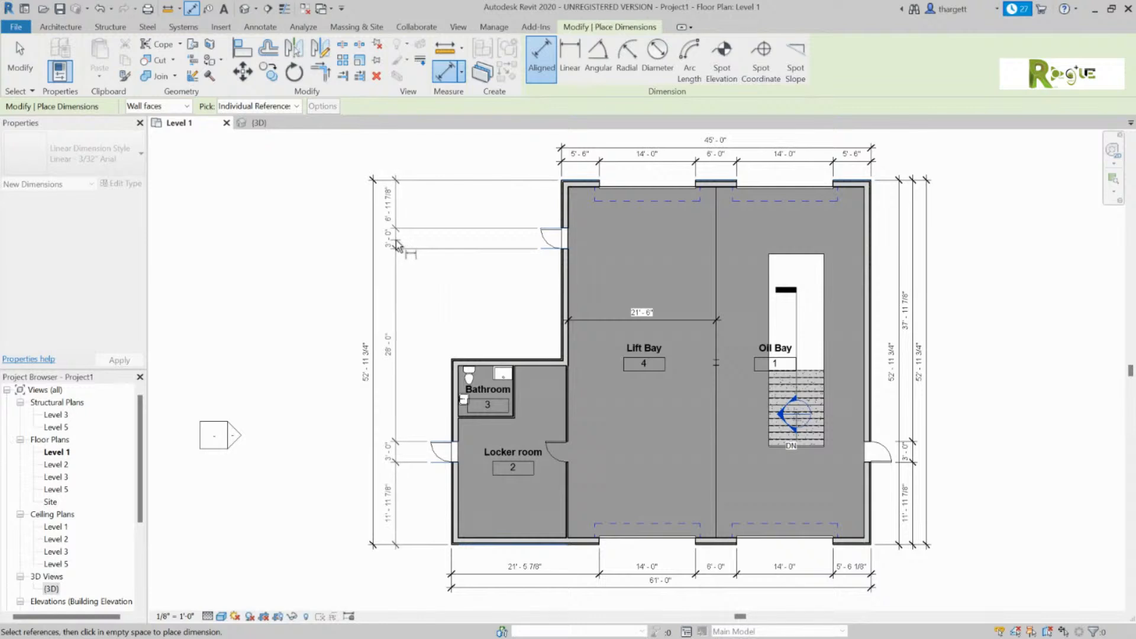
{"action": "left_click", "coordinate": [388, 243]}
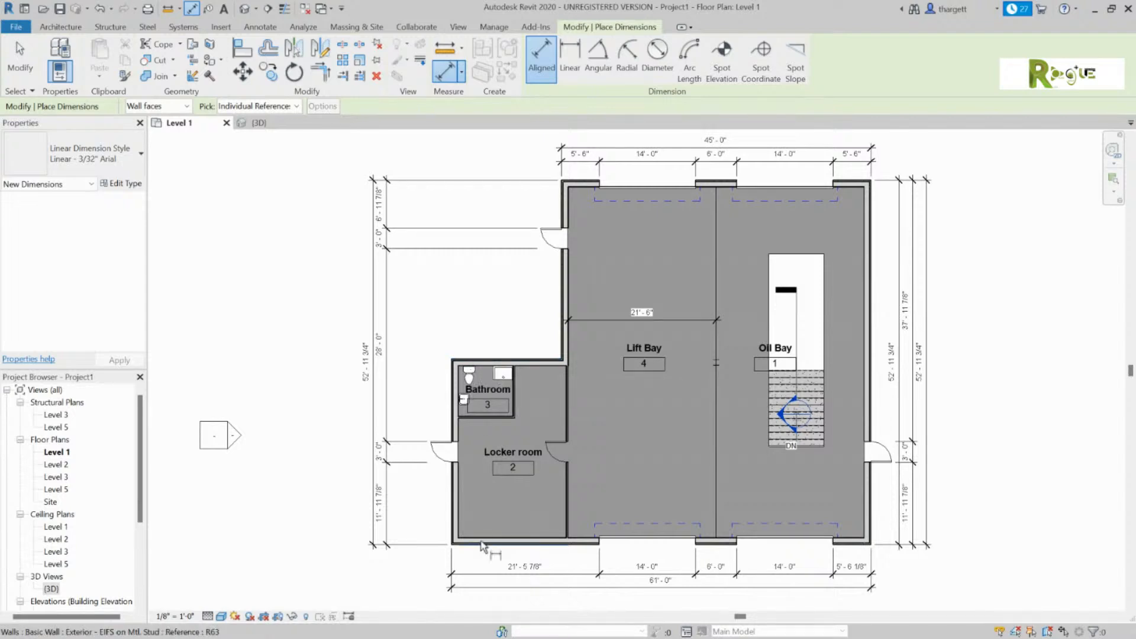
Place an aligned dimension string outside the Locker room side's overall depth, from end to end through the building's step-back wall, and end dimensioning.
{"action": "left_click", "coordinate": [481, 542]}
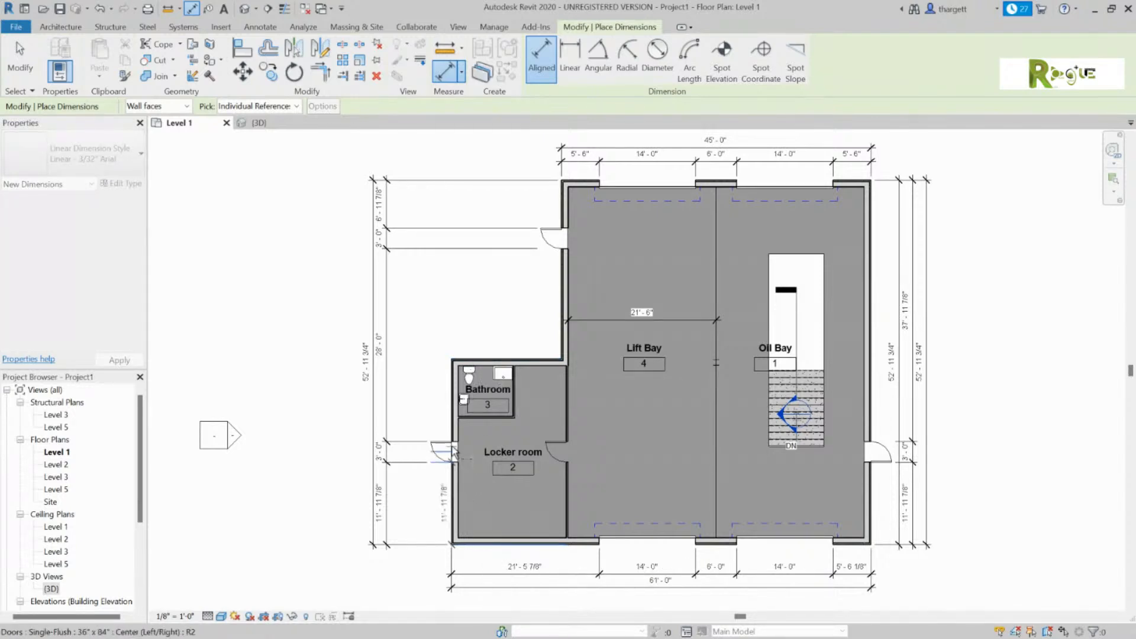
{"action": "key", "text": "Escape"}
{"action": "left_click", "coordinate": [492, 543]}
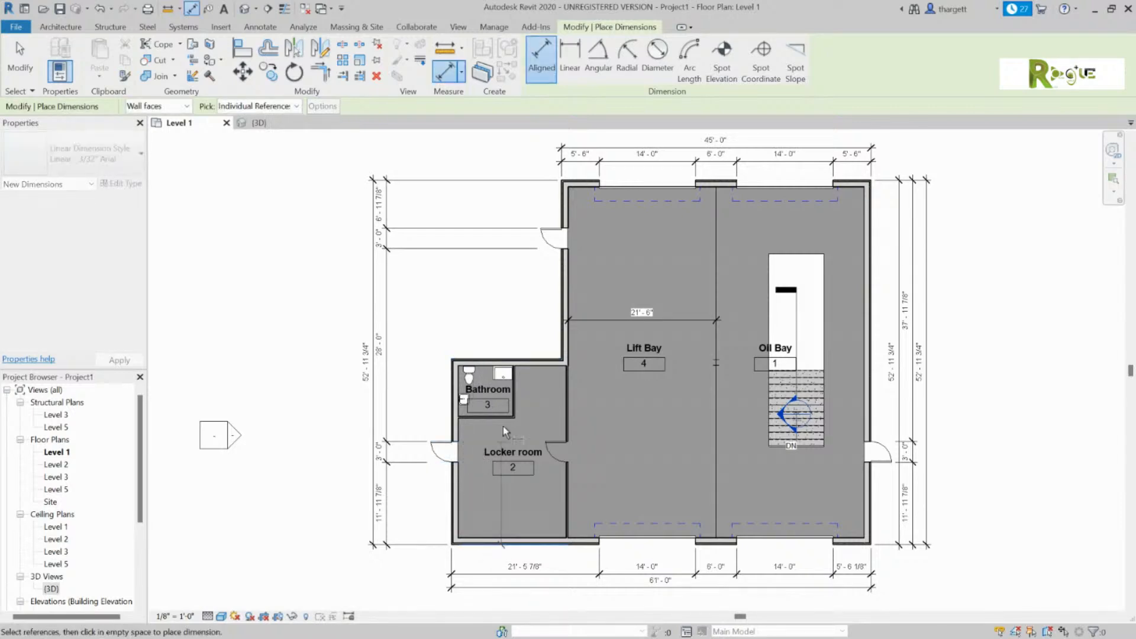
{"action": "left_click", "coordinate": [584, 185]}
{"action": "left_click", "coordinate": [357, 355]}
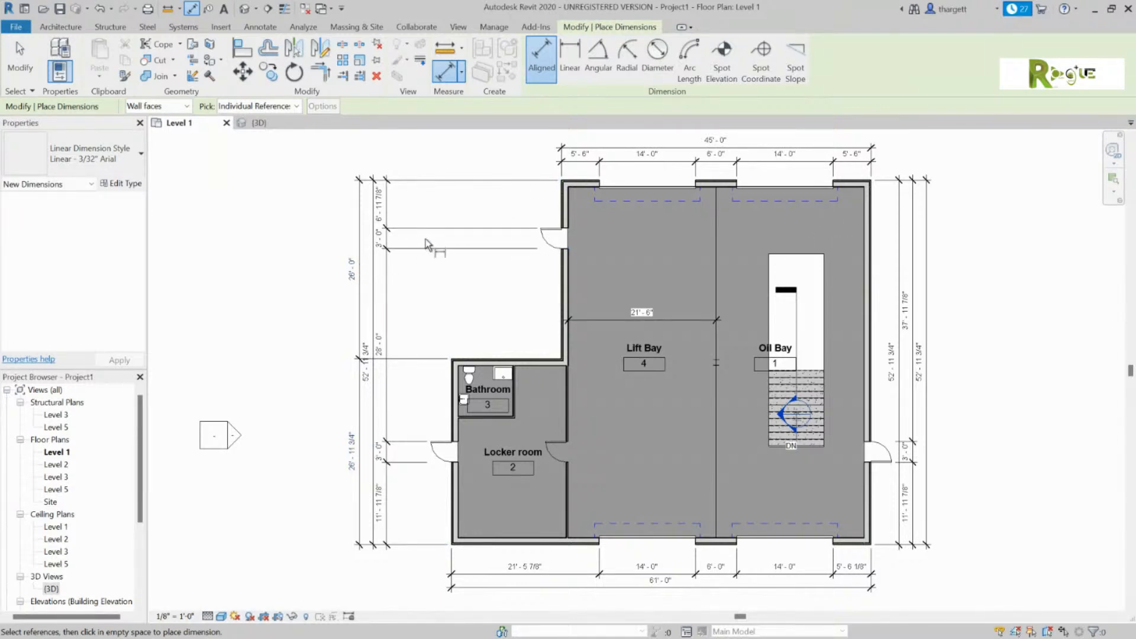
{"action": "key", "text": "Escape"}
{"action": "key", "text": "Escape"}
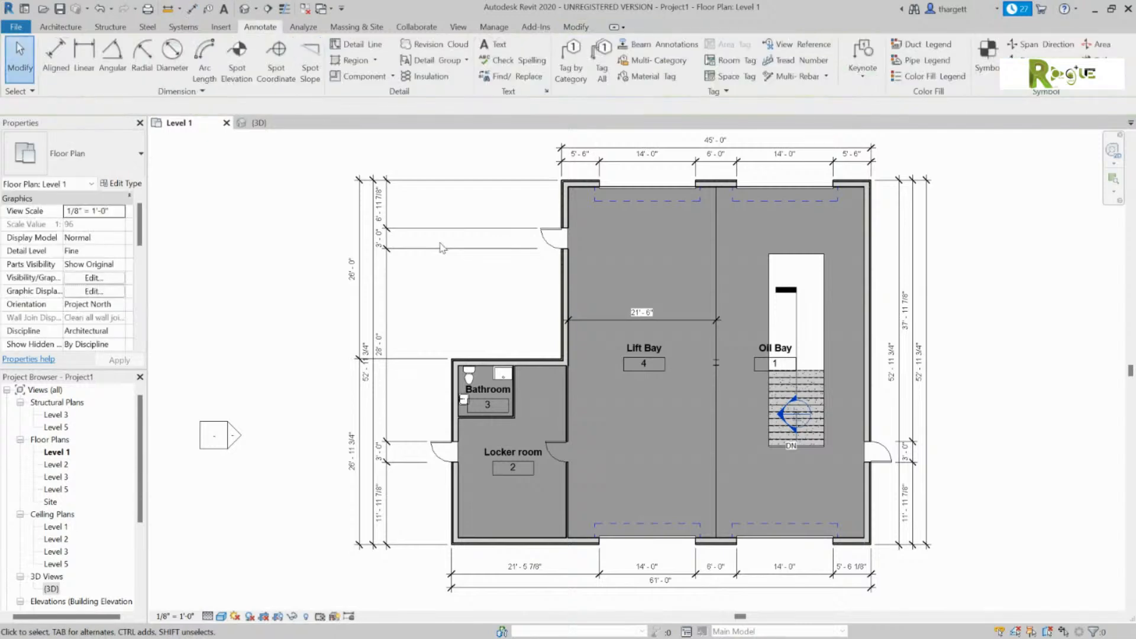
Move the overall depth dimension on the Locker room side outward, beyond the two-part depth string.
{"action": "left_click", "coordinate": [360, 311]}
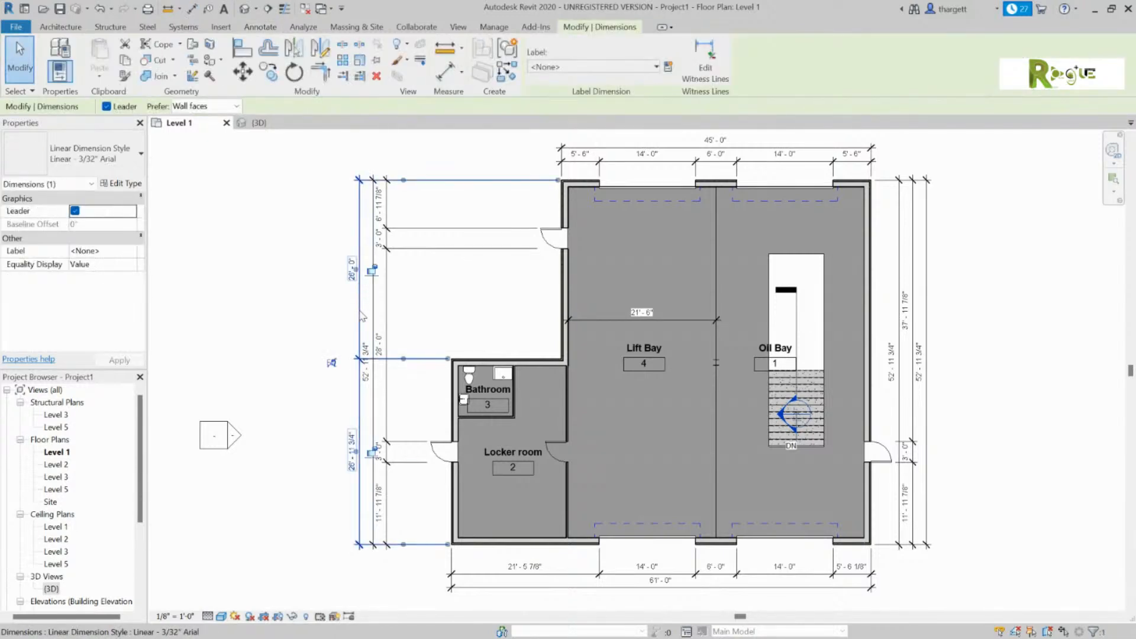
{"action": "left_click", "coordinate": [374, 307]}
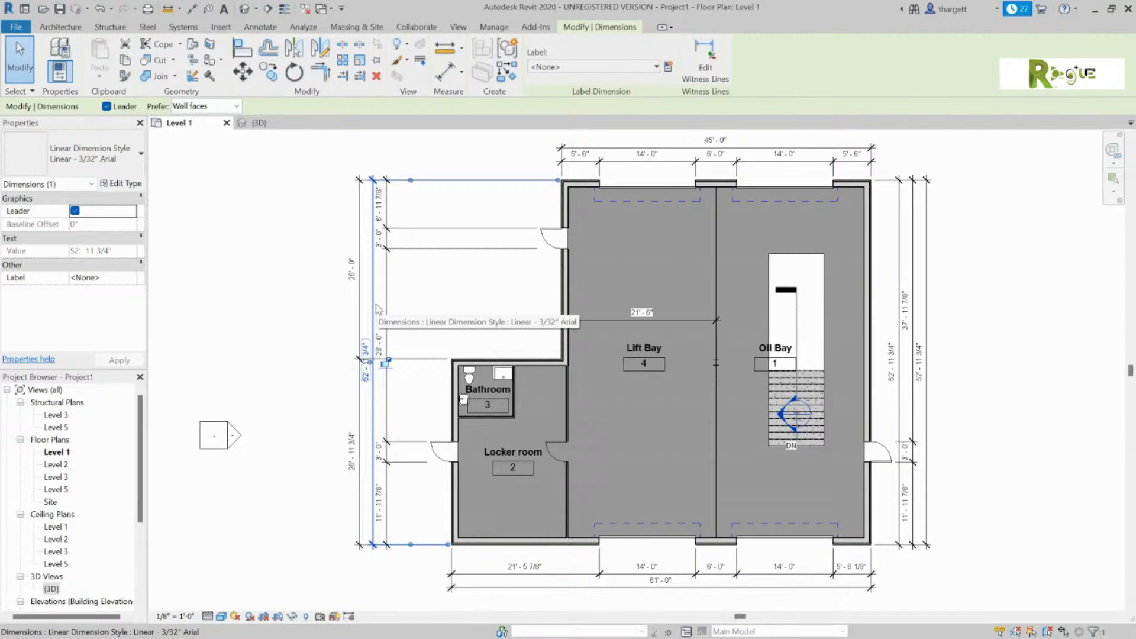
{"action": "left_click_drag", "start_coordinate": [372, 303], "coordinate": [339, 304]}
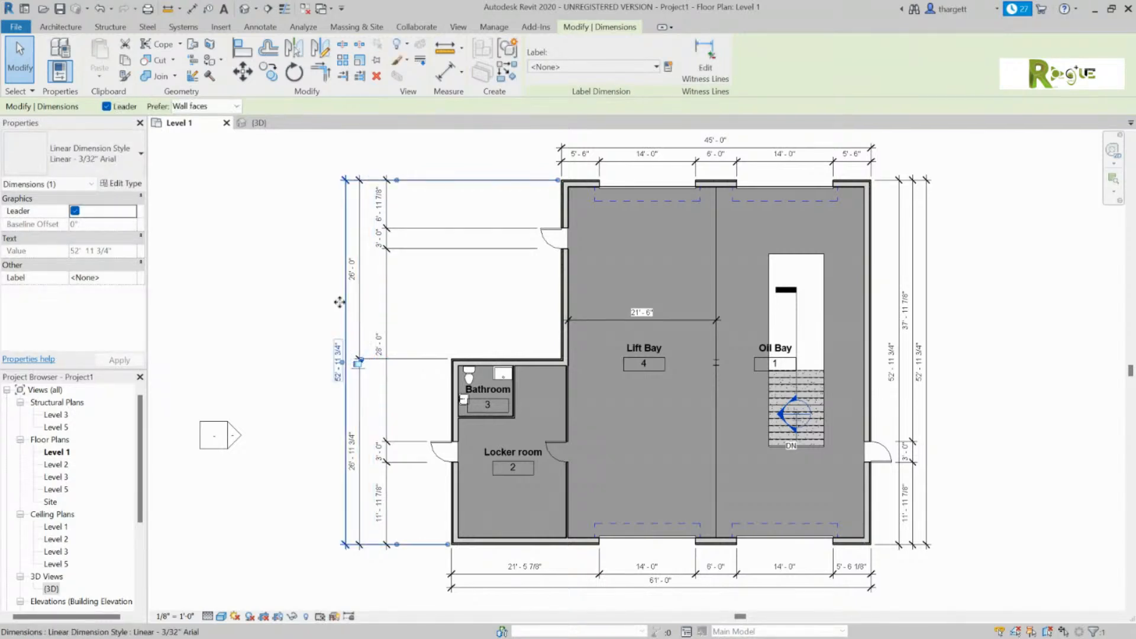
{"action": "left_click", "coordinate": [438, 303]}
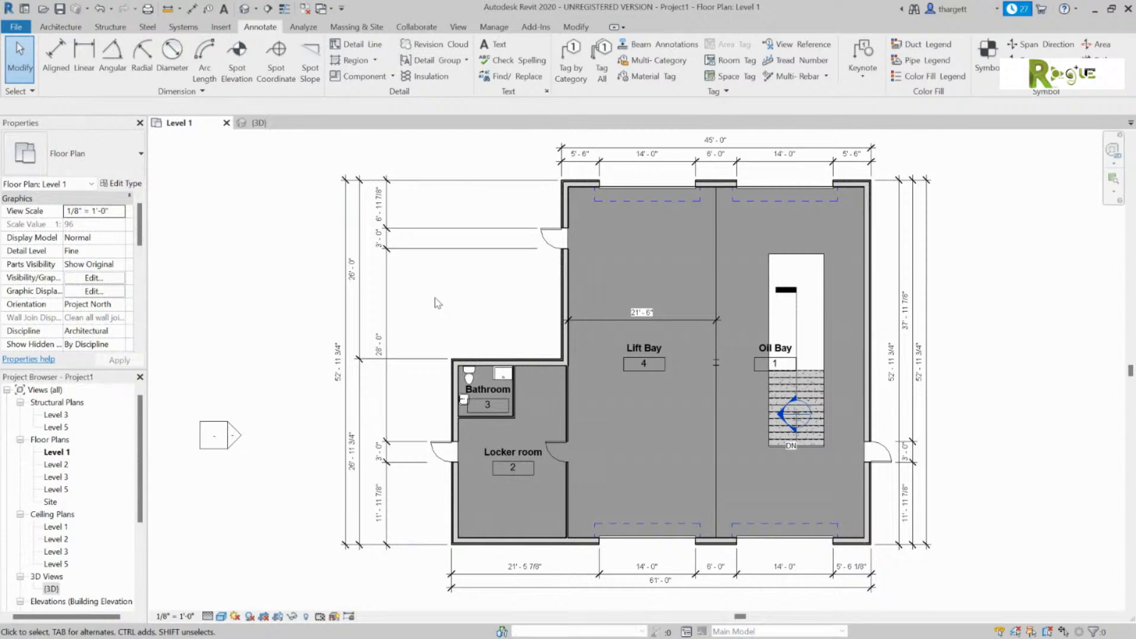
Move the side door dimension string outward from the Locker room, beside the two-part depth string.
{"action": "left_click", "coordinate": [385, 371]}
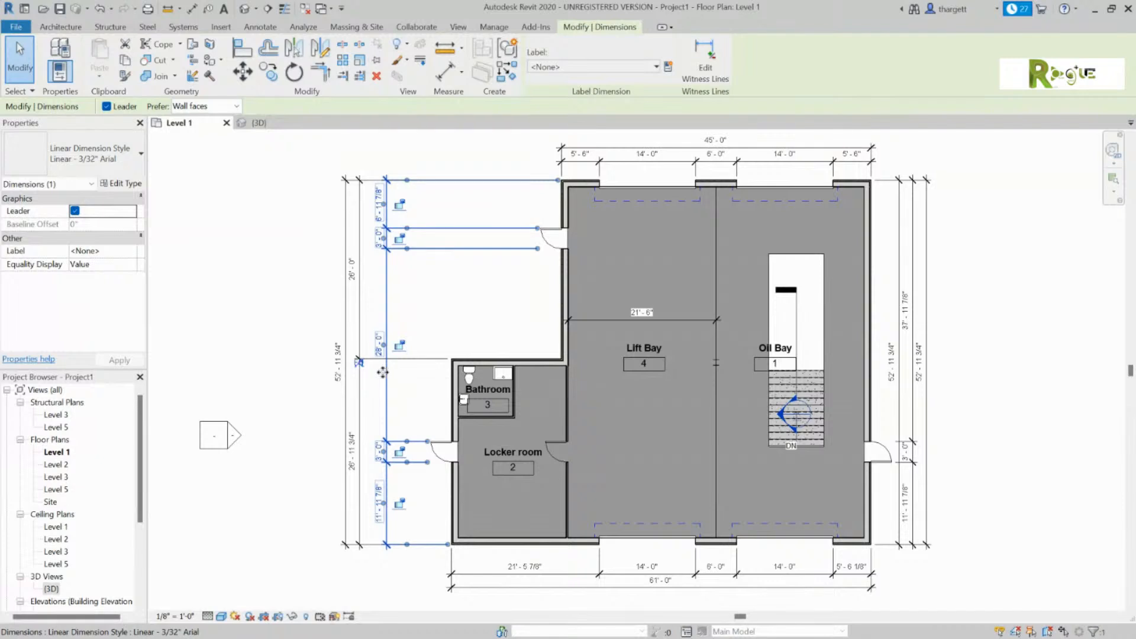
{"action": "left_click_drag", "start_coordinate": [371, 371], "coordinate": [371, 375]}
{"action": "left_click", "coordinate": [443, 332]}
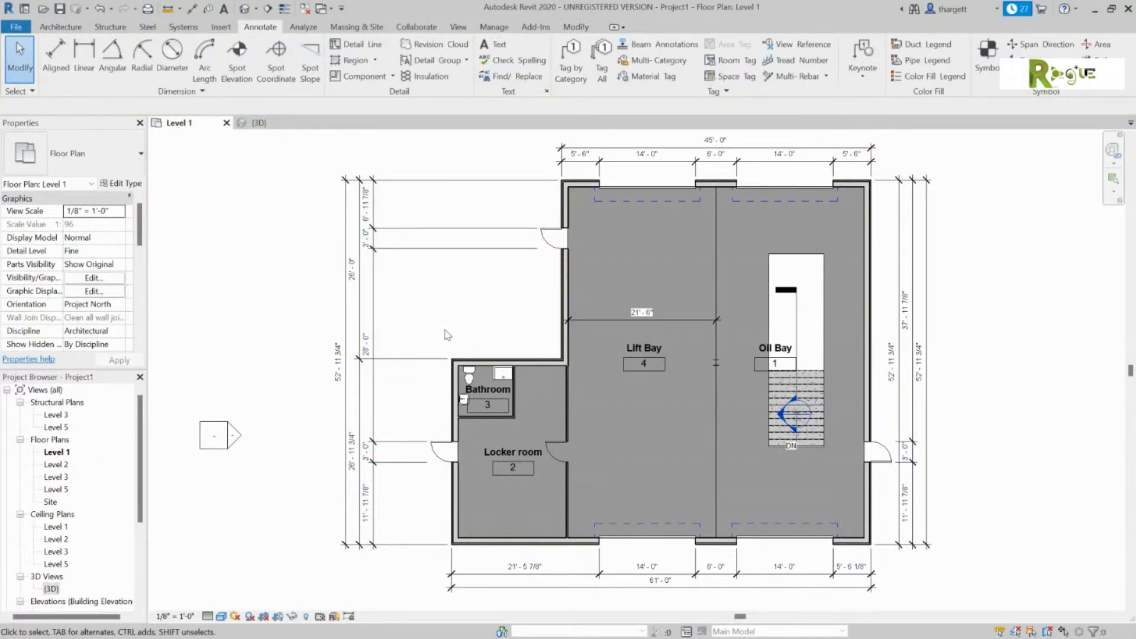
Edit the witness lines of the Locker room side's door dimension string to add the building's step-back wall.
{"action": "left_click", "coordinate": [374, 327]}
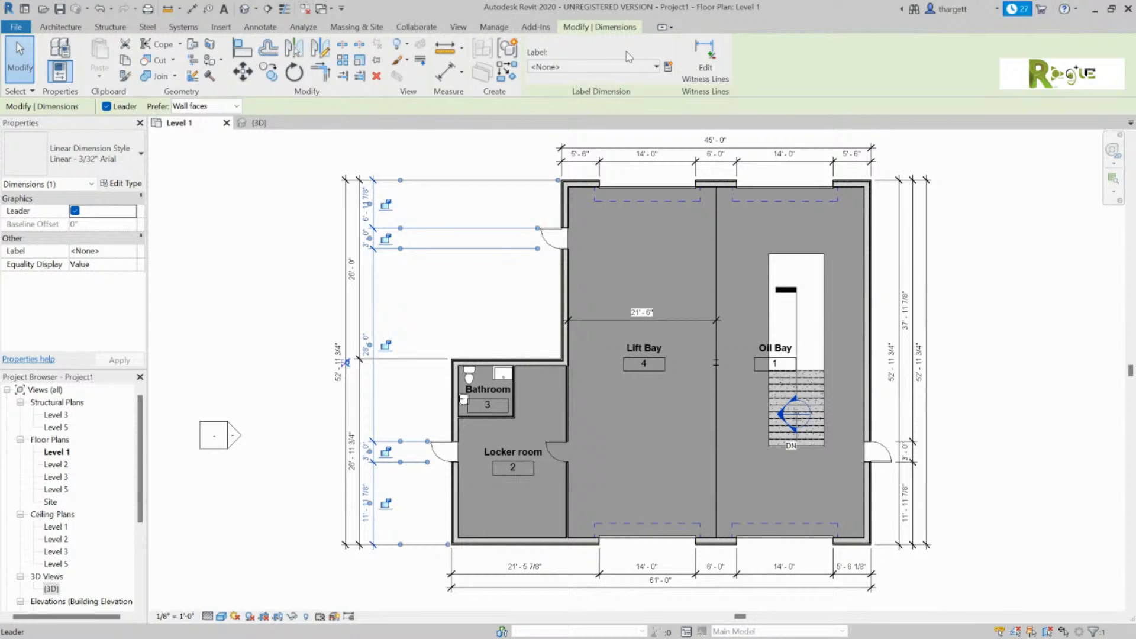
{"action": "left_click", "coordinate": [705, 64]}
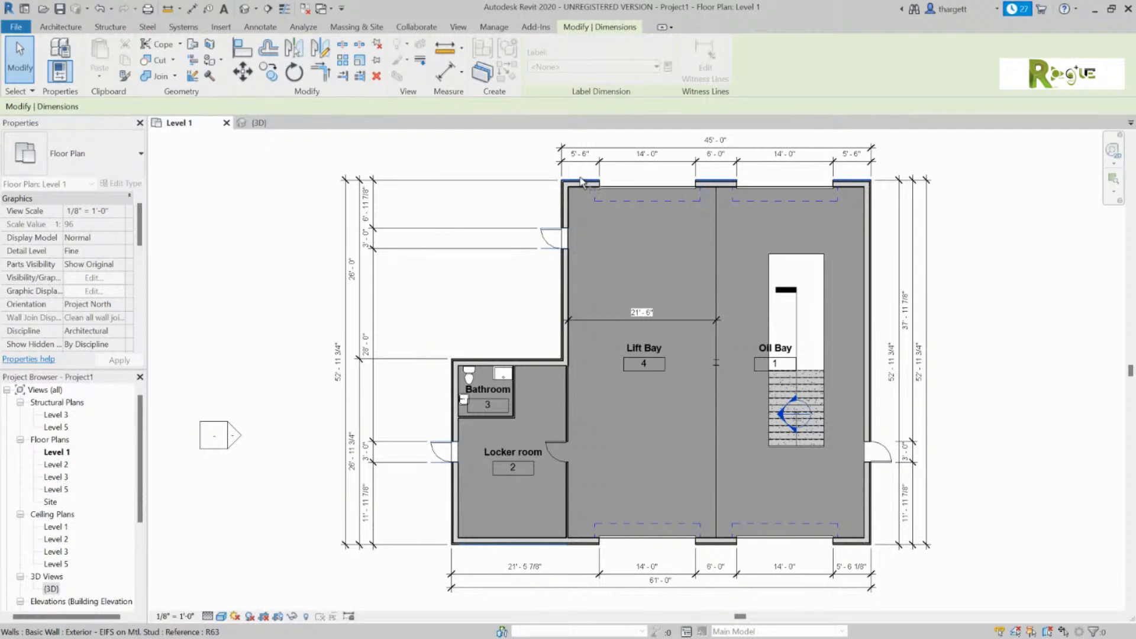
{"action": "left_click", "coordinate": [492, 359]}
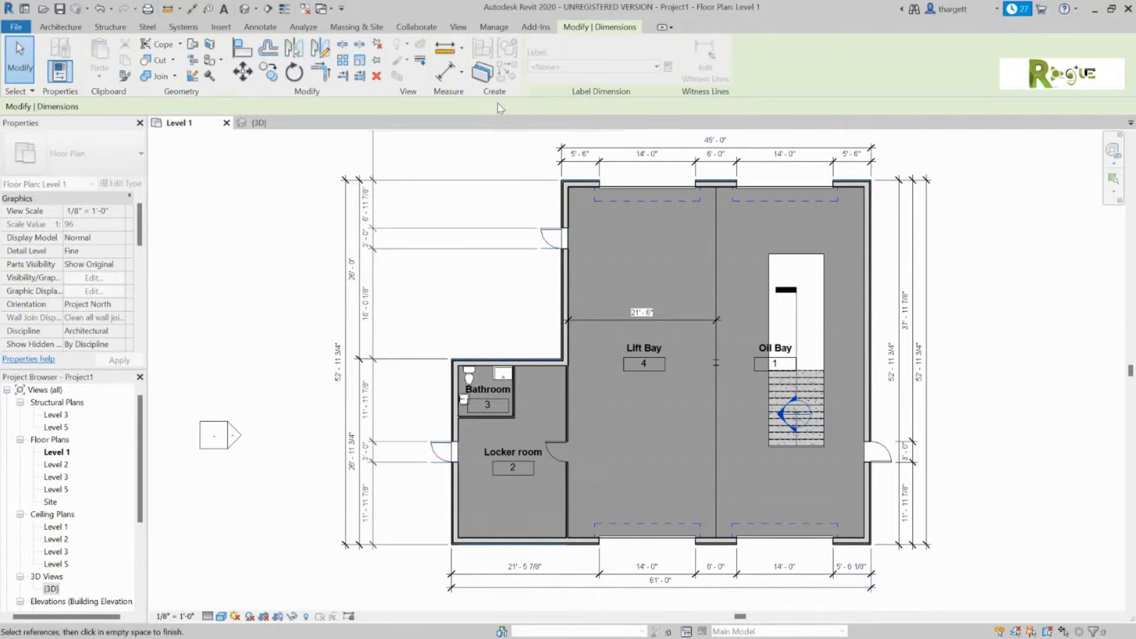
{"action": "left_click", "coordinate": [226, 190]}
{"action": "key", "text": "Escape"}
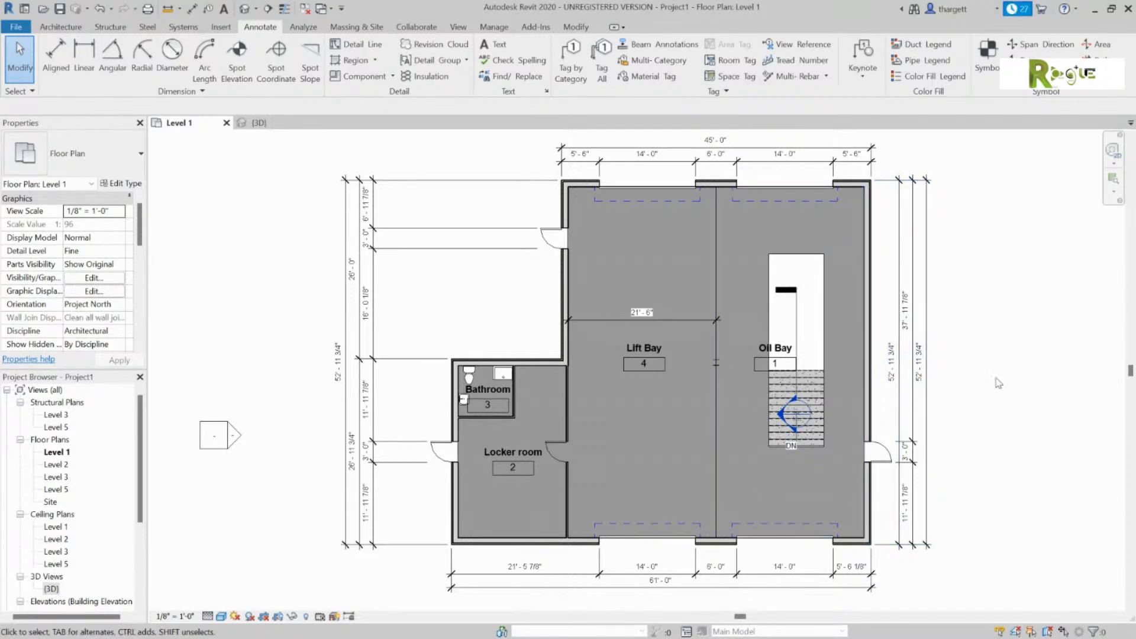
Move the north exterior wall across Lift Bay and Oil Bay by setting the building's overall depth to 53'.
{"action": "left_click", "coordinate": [874, 355]}
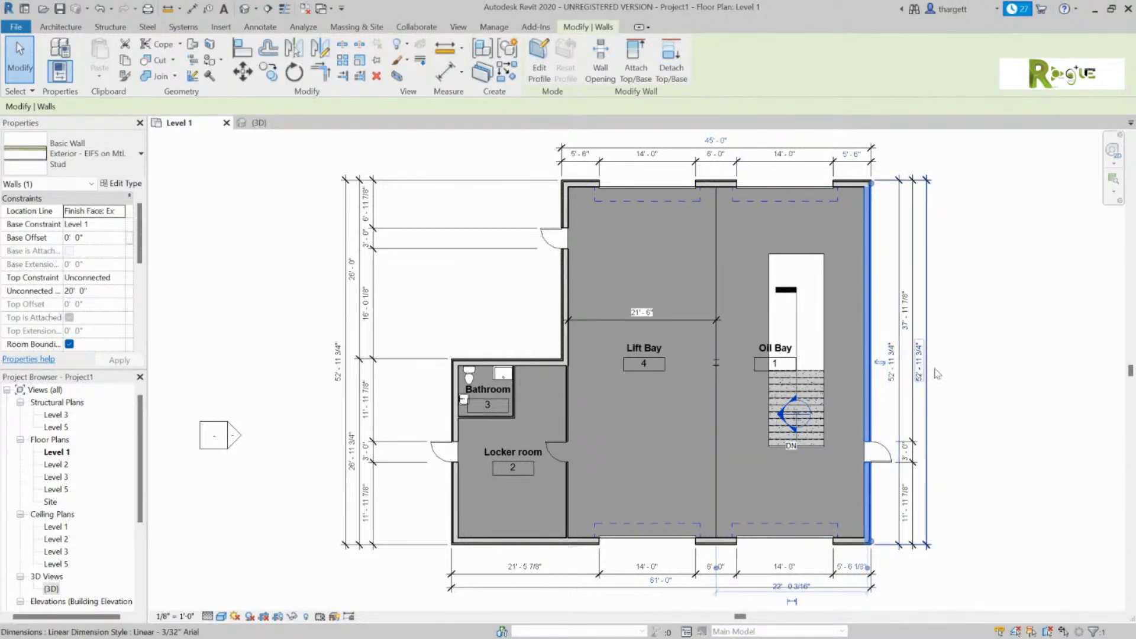
{"action": "left_click", "coordinate": [983, 376]}
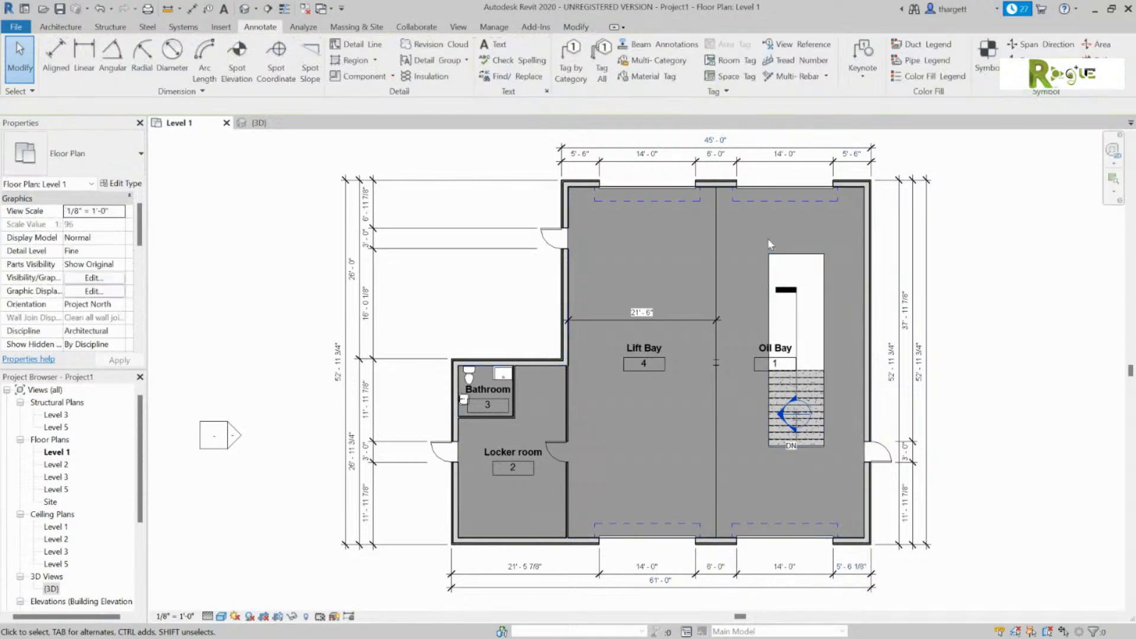
{"action": "left_click", "coordinate": [727, 184]}
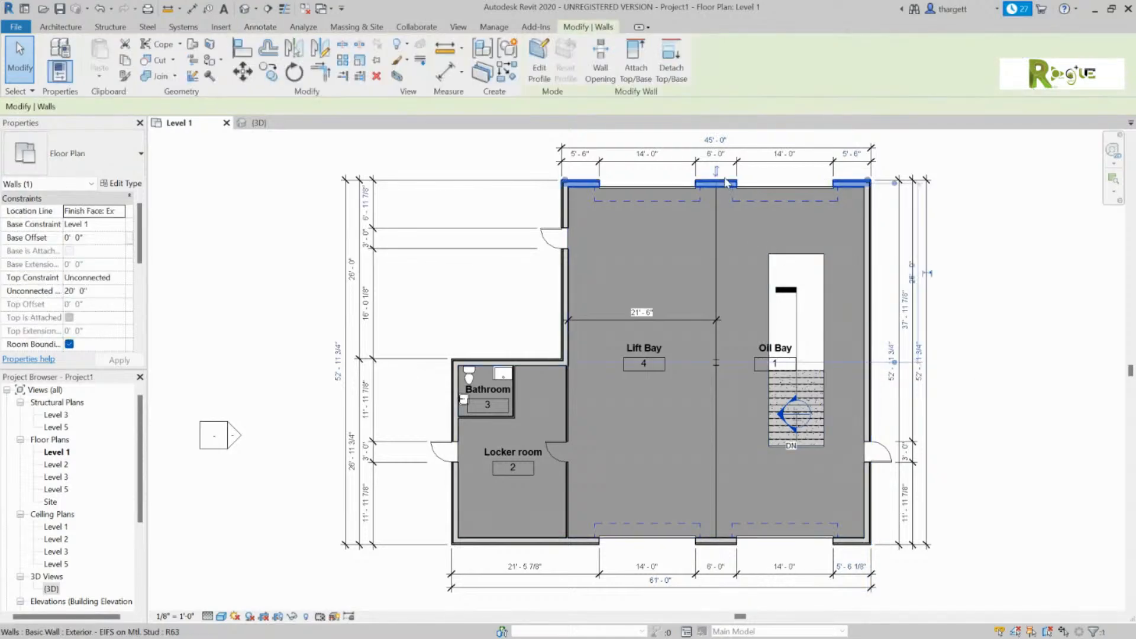
{"action": "left_click", "coordinate": [921, 374]}
{"action": "type", "text": "53"}
{"action": "key", "text": "Return"}
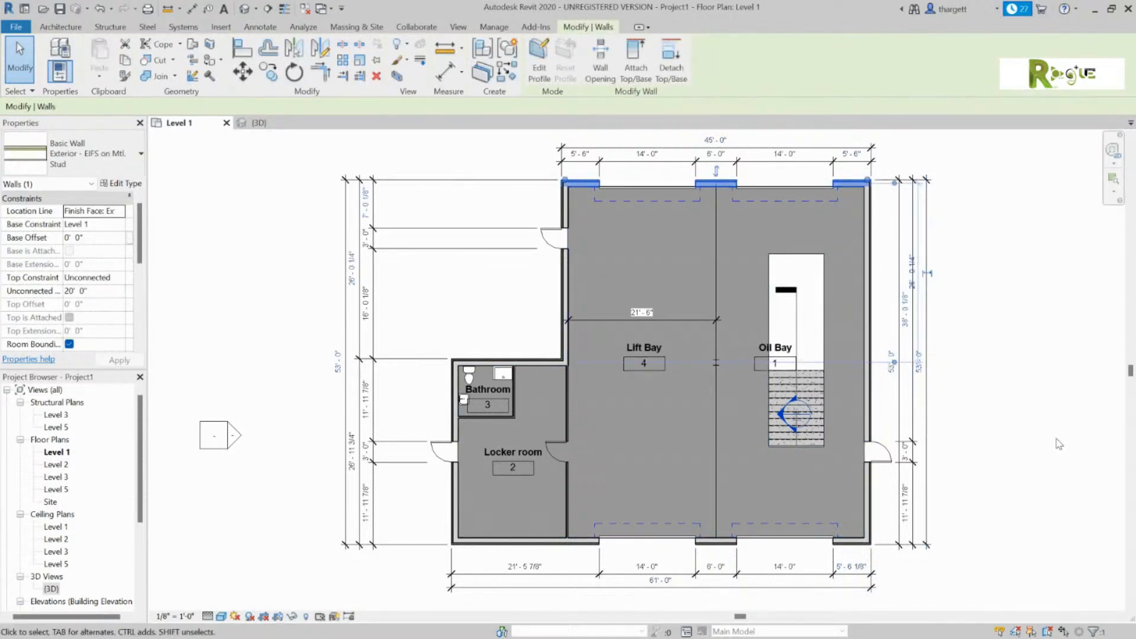
{"action": "left_click", "coordinate": [1059, 443]}
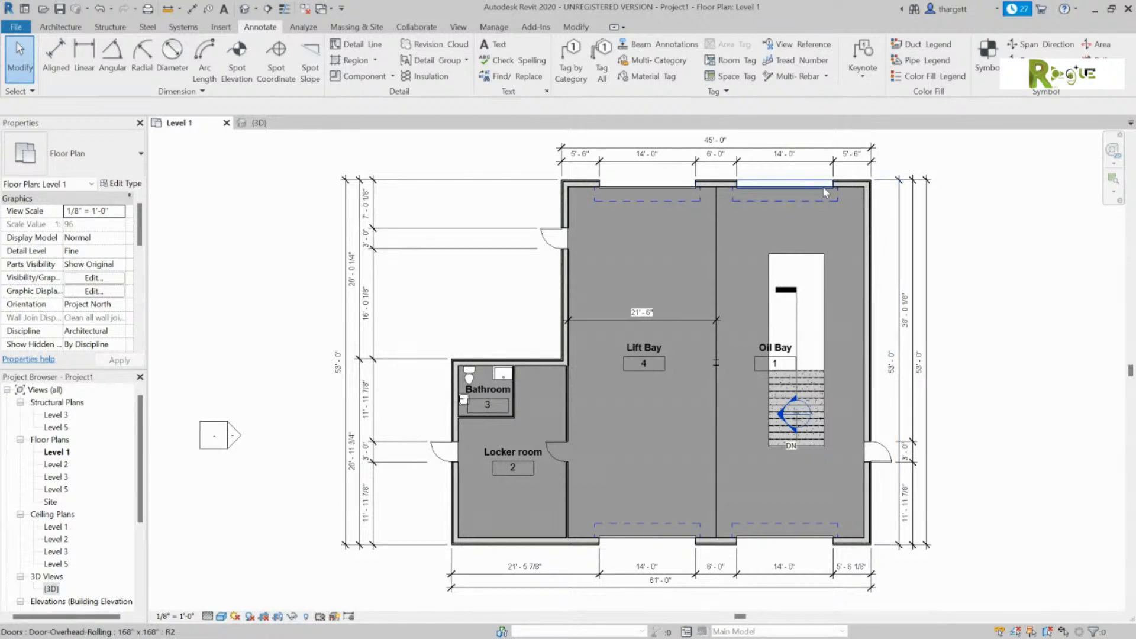
Set the building's overall depth to 54' by moving the north exterior wall.
{"action": "left_click", "coordinate": [725, 182]}
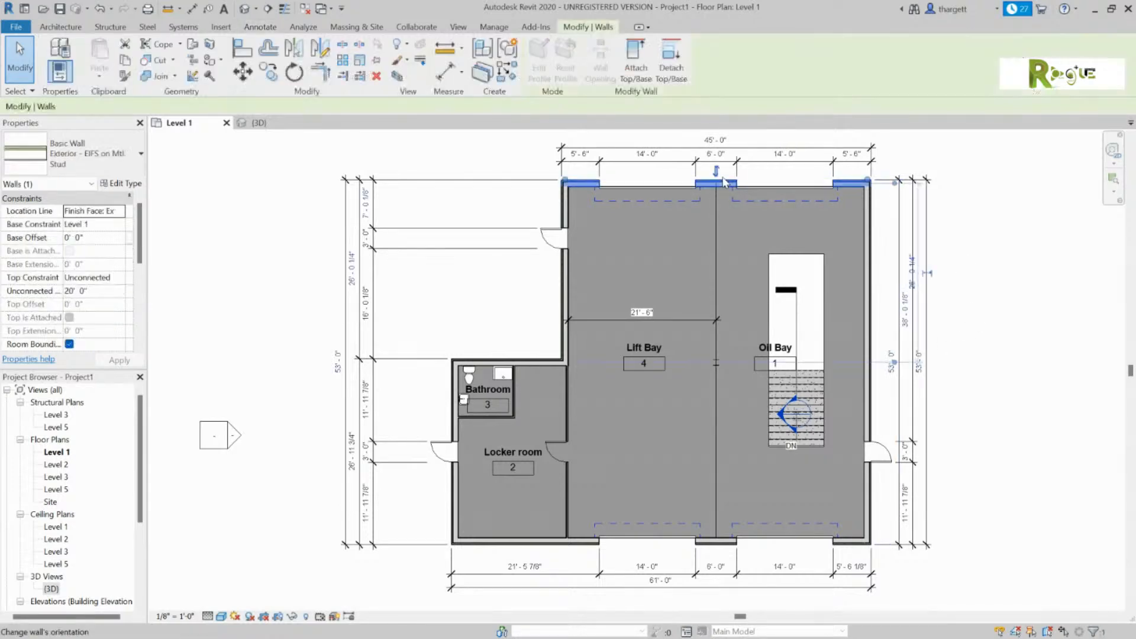
{"action": "left_click", "coordinate": [917, 361]}
{"action": "type", "text": "54"}
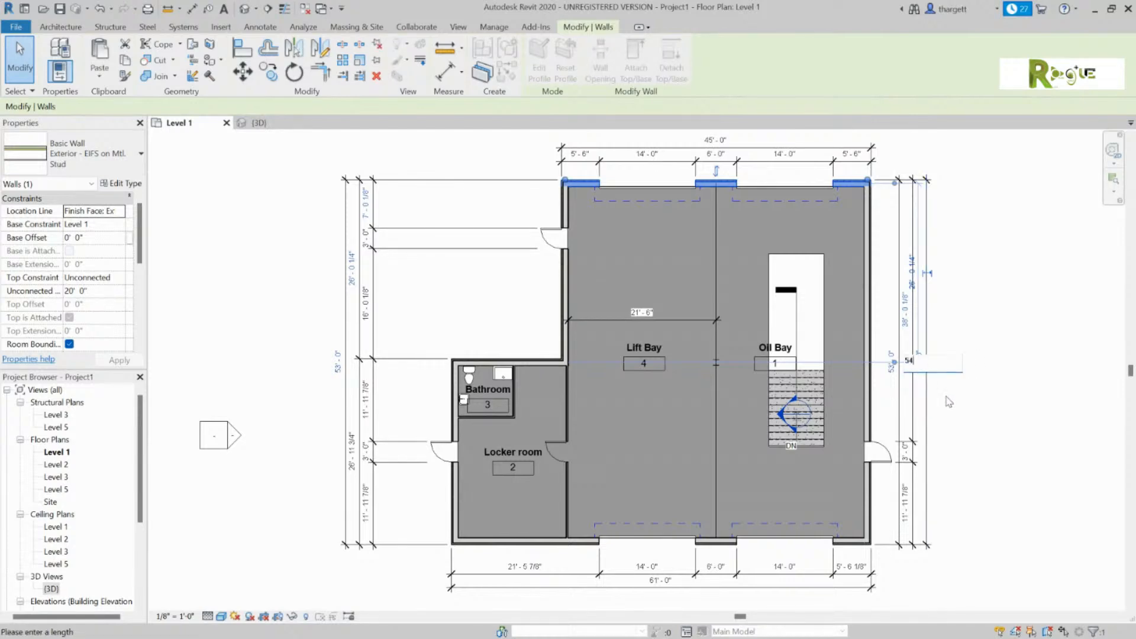
{"action": "key", "text": "Return"}
{"action": "left_click", "coordinate": [1040, 321]}
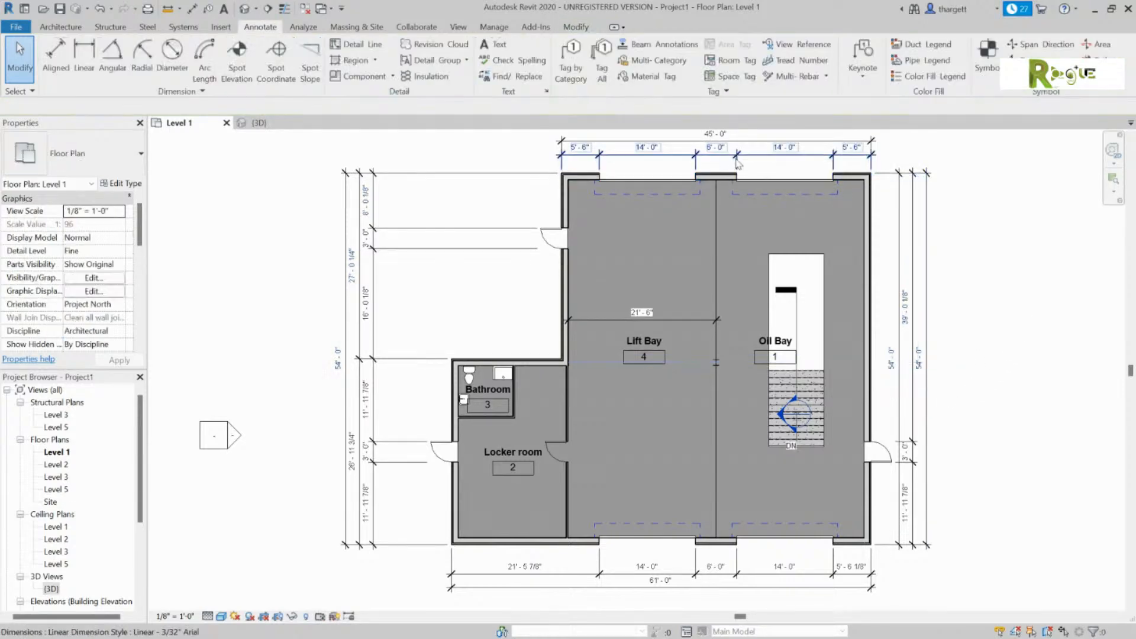
Move the Oil Bay's outer side wall by setting the overall width dimension along the north wall to 46'.
{"action": "left_click", "coordinate": [874, 190]}
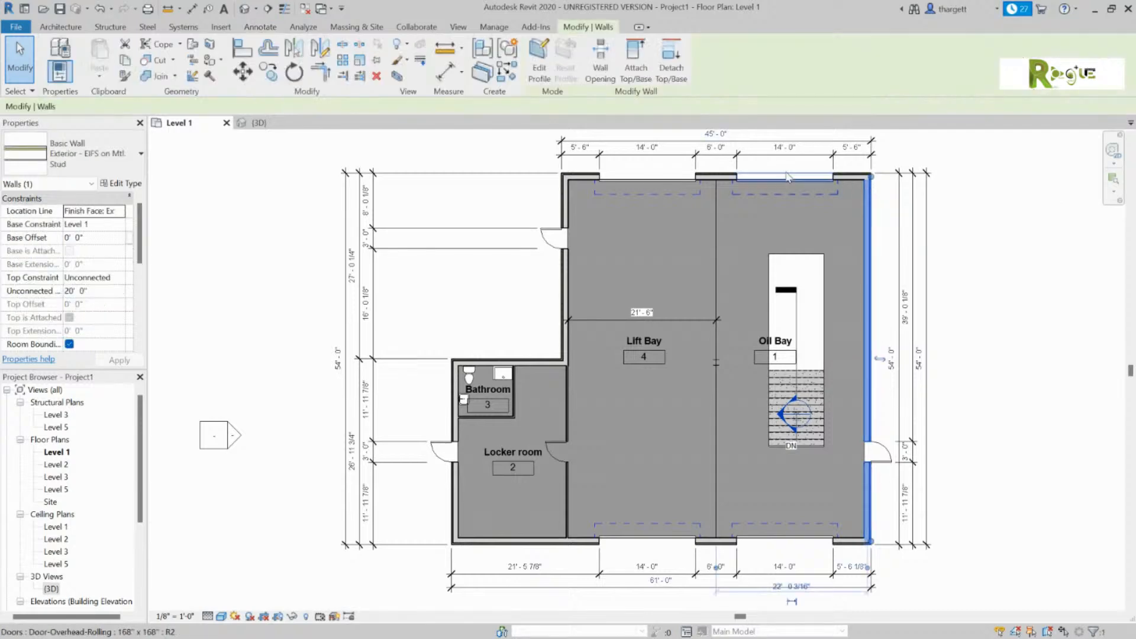
{"action": "scroll", "coordinate": [722, 230], "scroll_direction": "up", "scroll_amount": 1}
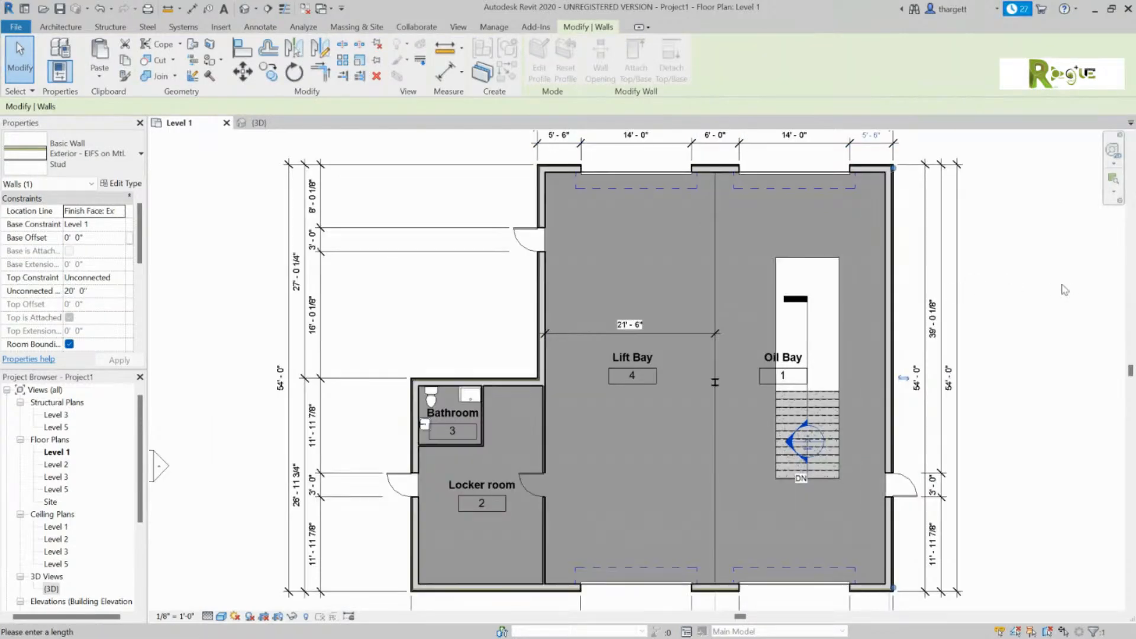
{"action": "scroll", "coordinate": [1047, 282], "scroll_direction": "up", "scroll_amount": 2}
{"action": "scroll", "coordinate": [1041, 280], "scroll_direction": "down", "scroll_amount": 5}
{"action": "type", "text": "46"}
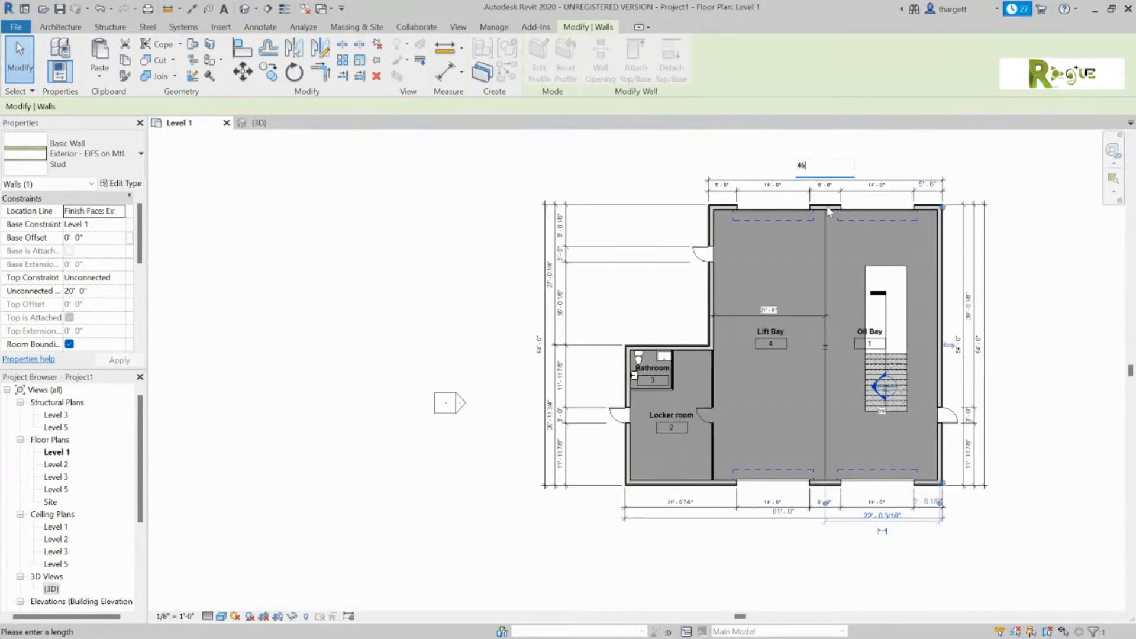
{"action": "key", "text": "Return"}
{"action": "left_click", "coordinate": [1049, 278]}
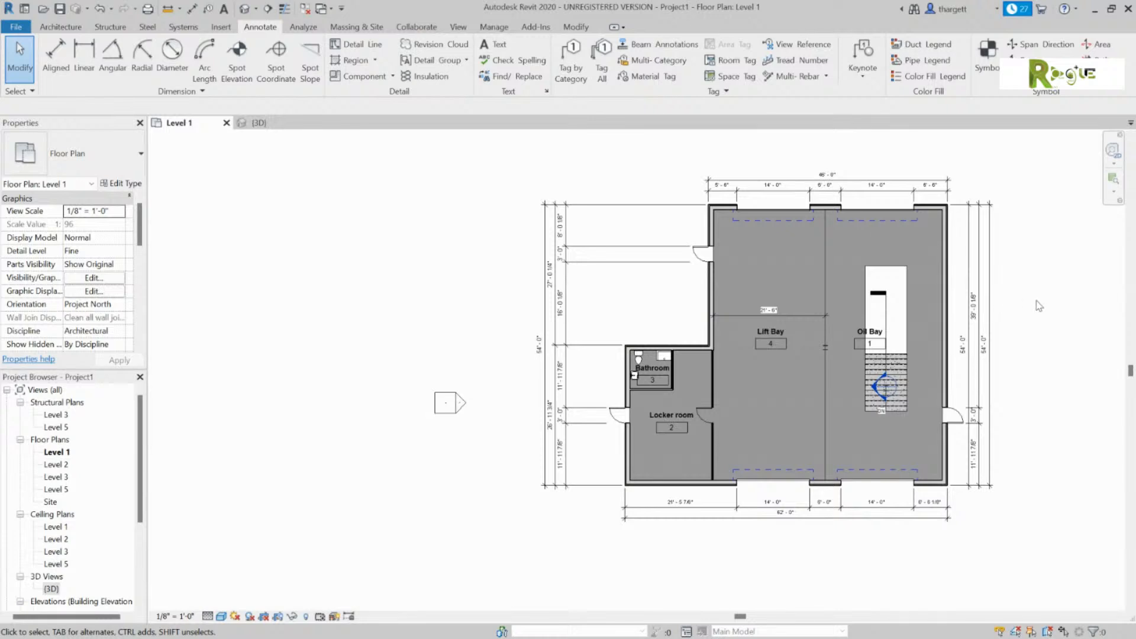
Reposition the Oil Bay's north overhead door by setting its distance from the outer side wall to 6'.
{"action": "middle_click_drag", "start_coordinate": [1070, 274], "coordinate": [1004, 367]}
{"action": "scroll", "coordinate": [907, 307], "scroll_direction": "up", "scroll_amount": 3}
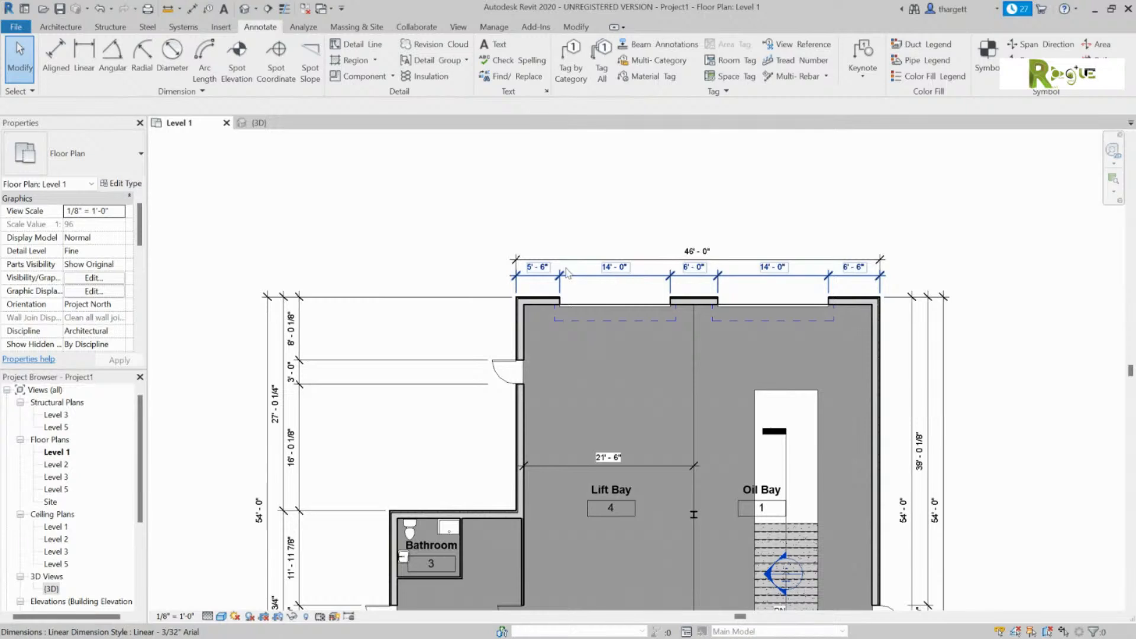
{"action": "left_click", "coordinate": [859, 268]}
{"action": "left_click", "coordinate": [946, 180]}
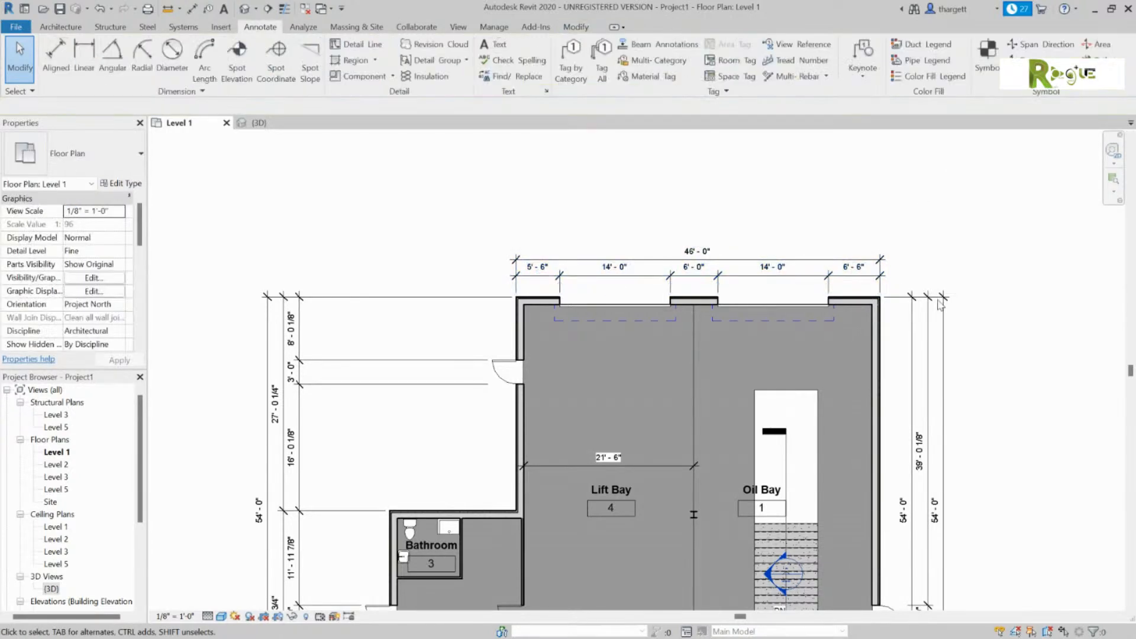
{"action": "left_click", "coordinate": [811, 306]}
{"action": "left_click", "coordinate": [855, 268]}
{"action": "type", "text": "6"}
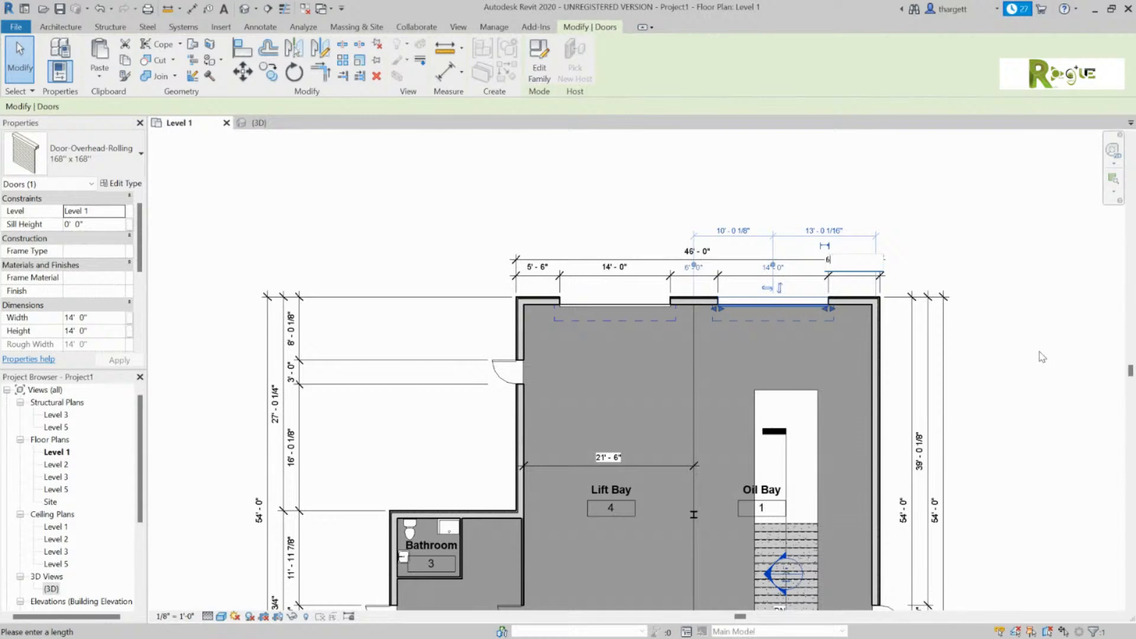
{"action": "key", "text": "Return"}
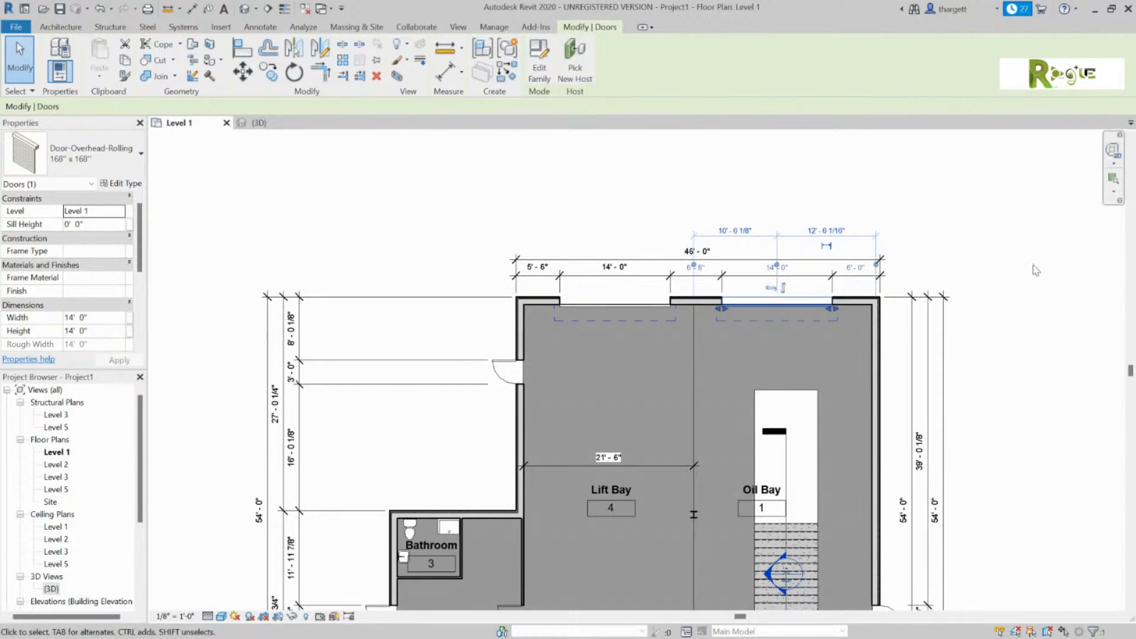
{"action": "left_click", "coordinate": [1036, 269]}
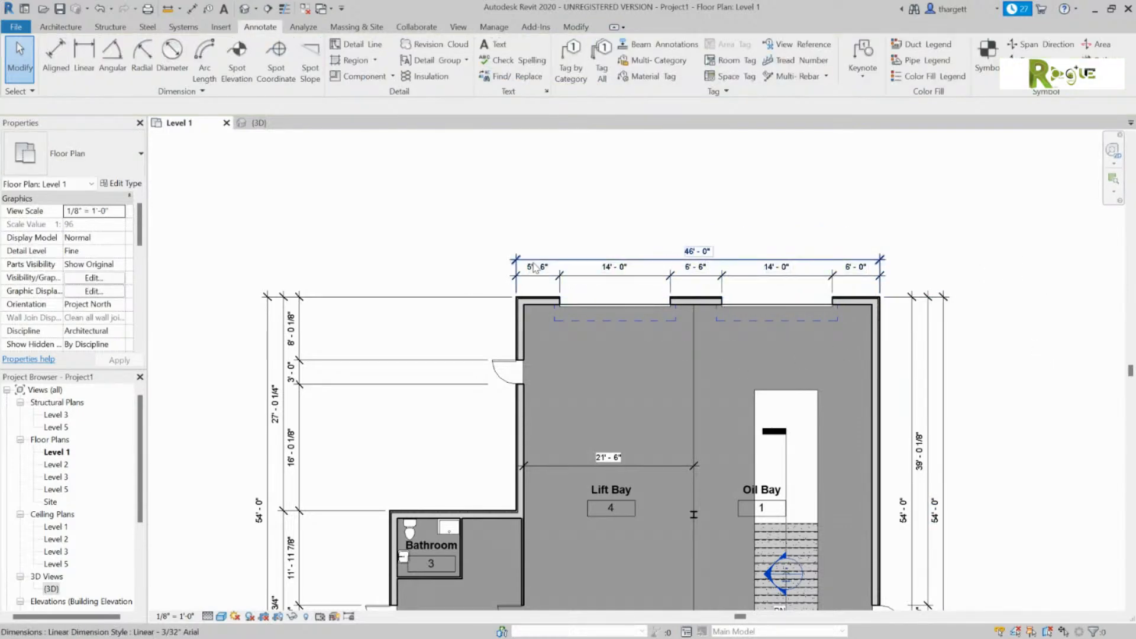
Reposition the Lift Bay's north overhead door by setting its distance from the building corner to 6'.
{"action": "left_click", "coordinate": [570, 306]}
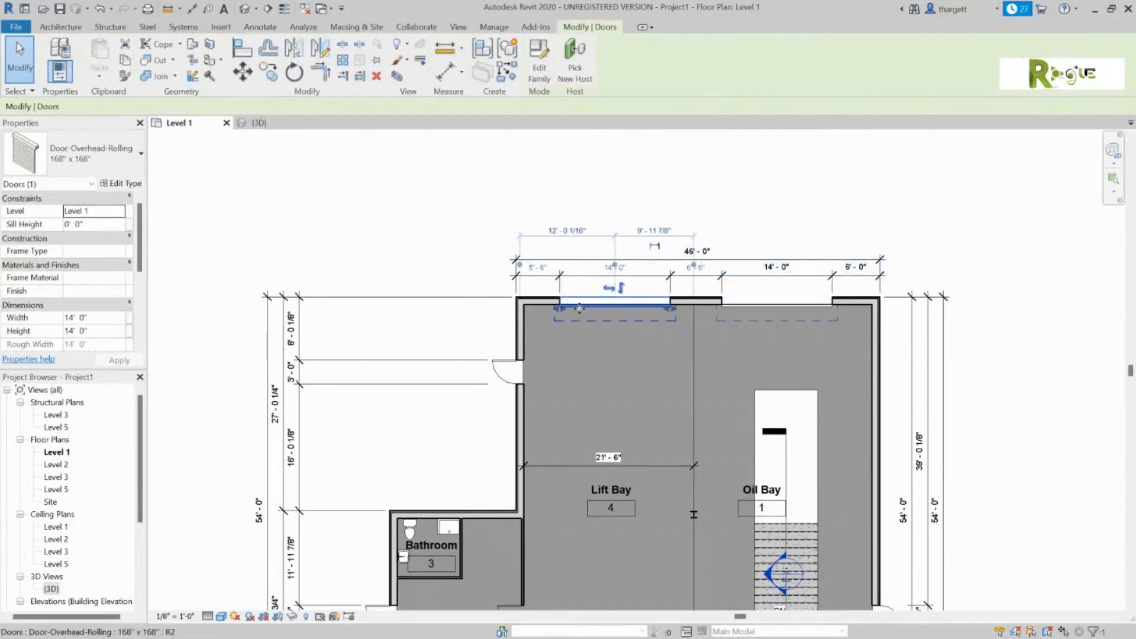
{"action": "left_click", "coordinate": [537, 266]}
{"action": "type", "text": "6"}
{"action": "key", "text": "Return"}
{"action": "left_click", "coordinate": [945, 228]}
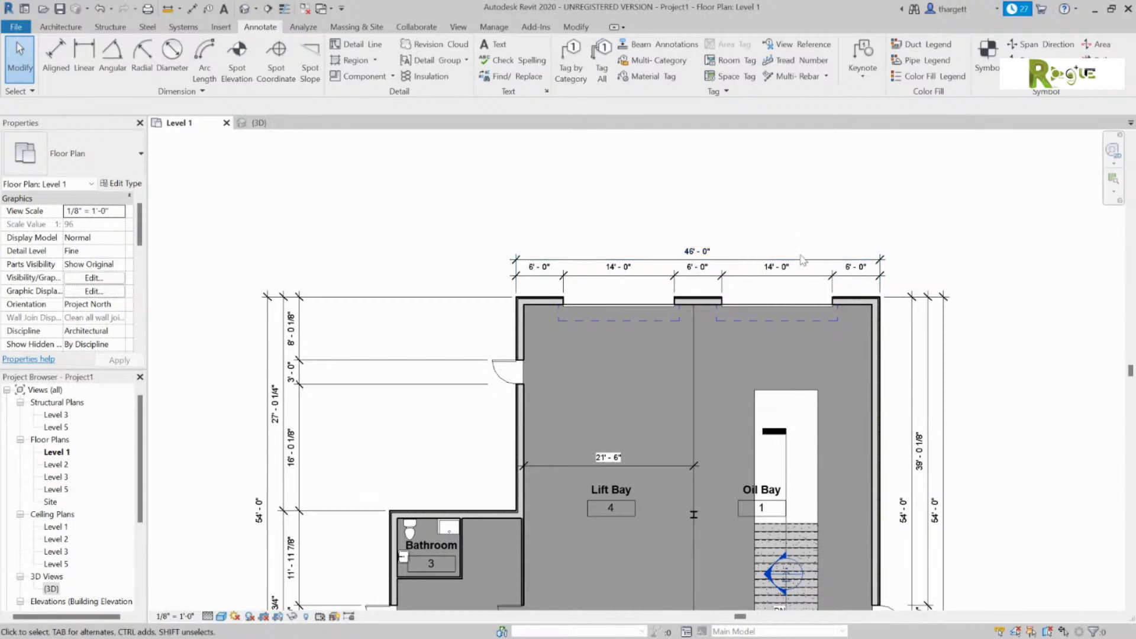
Set the Equality Display of the north wall's door opening dimension string to Equality Text.
{"action": "scroll", "coordinate": [1004, 258], "scroll_direction": "down", "scroll_amount": 3}
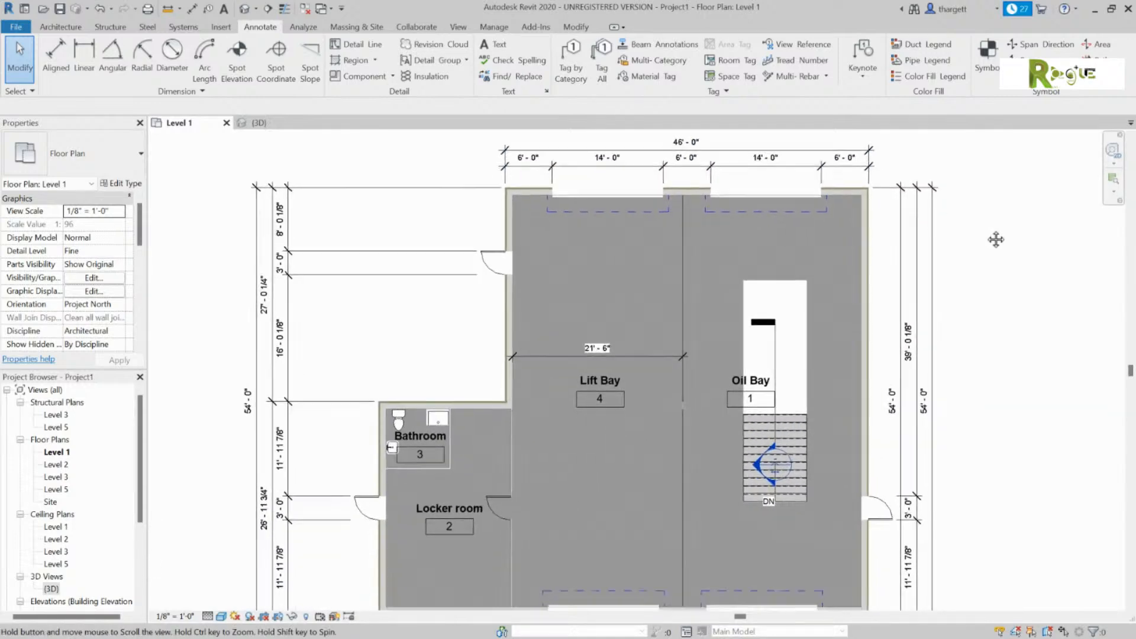
{"action": "middle_click_drag", "start_coordinate": [1008, 255], "coordinate": [1000, 239]}
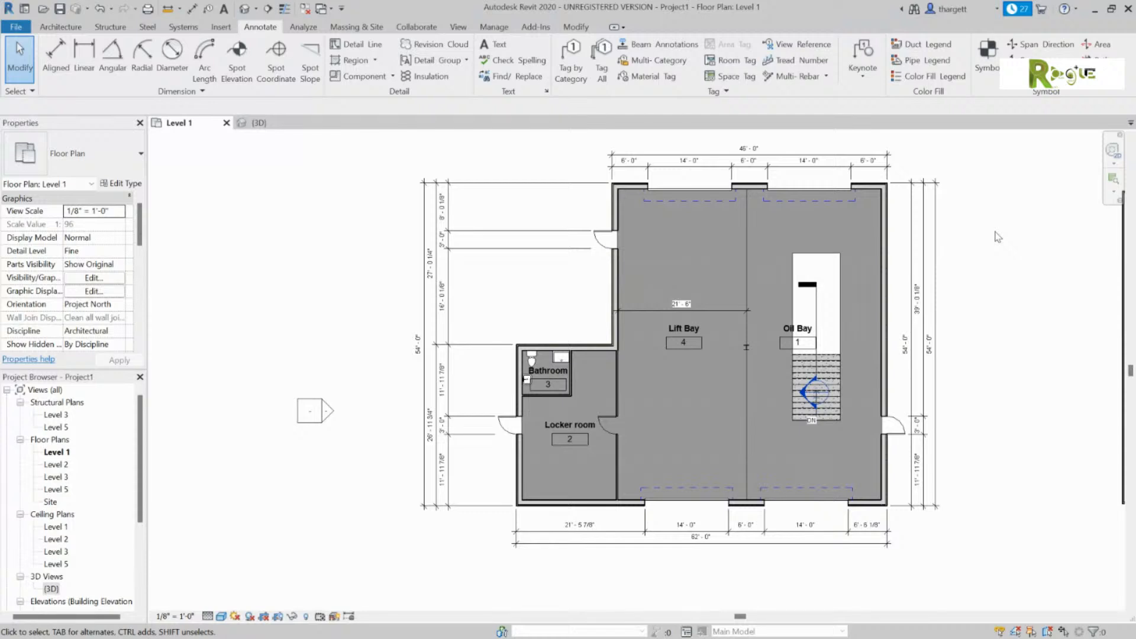
{"action": "left_click", "coordinate": [782, 169]}
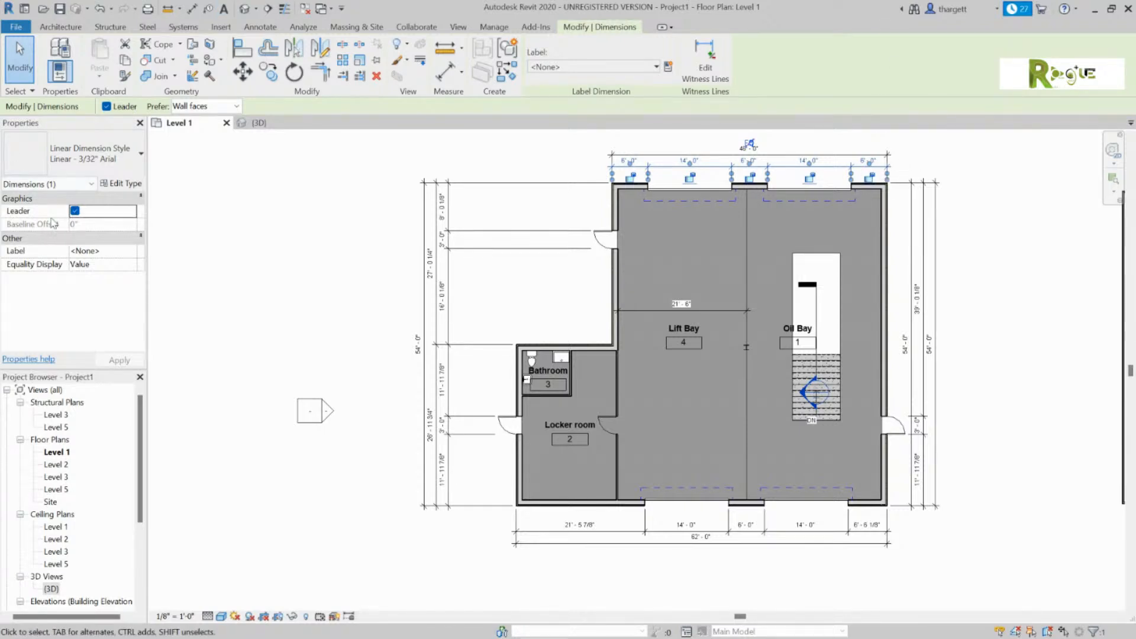
{"action": "left_click", "coordinate": [88, 264]}
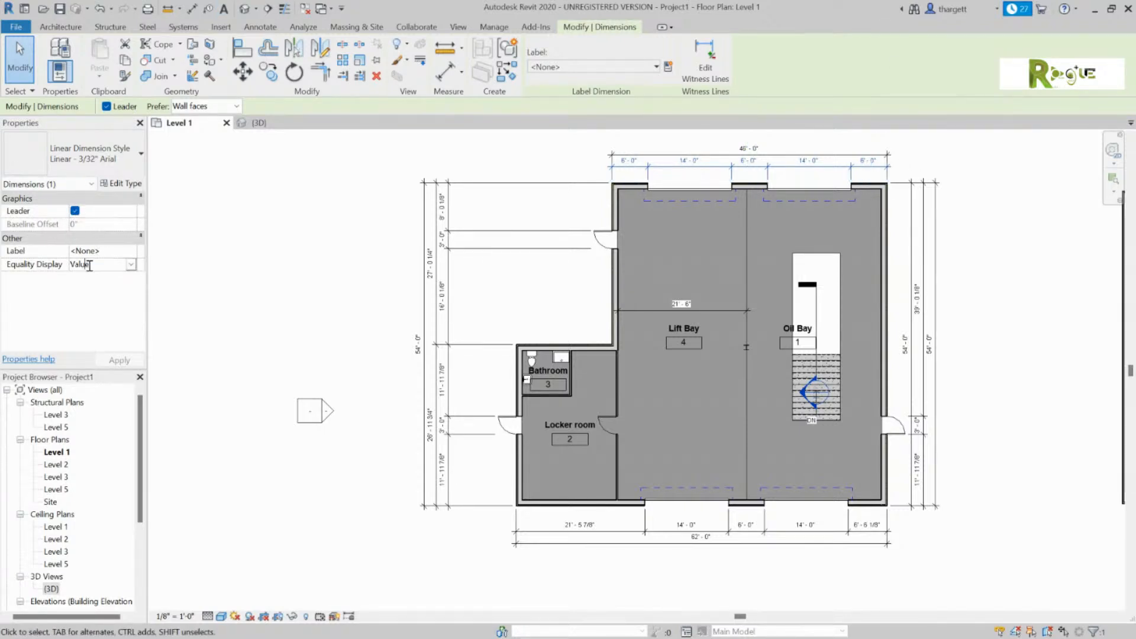
{"action": "left_click", "coordinate": [130, 265]}
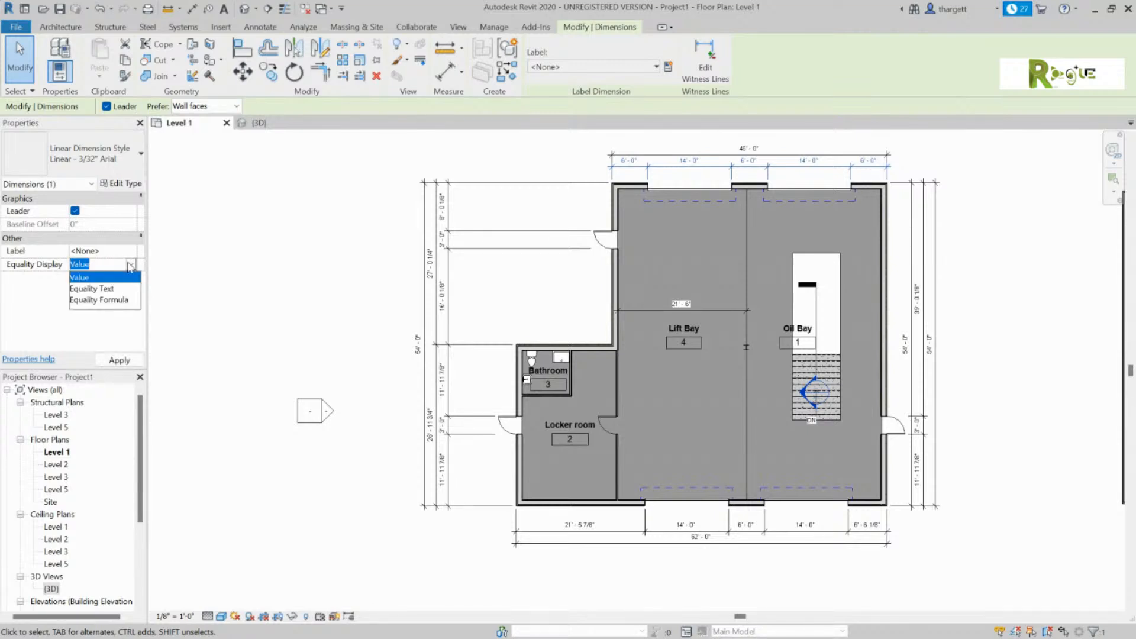
{"action": "left_click", "coordinate": [107, 288]}
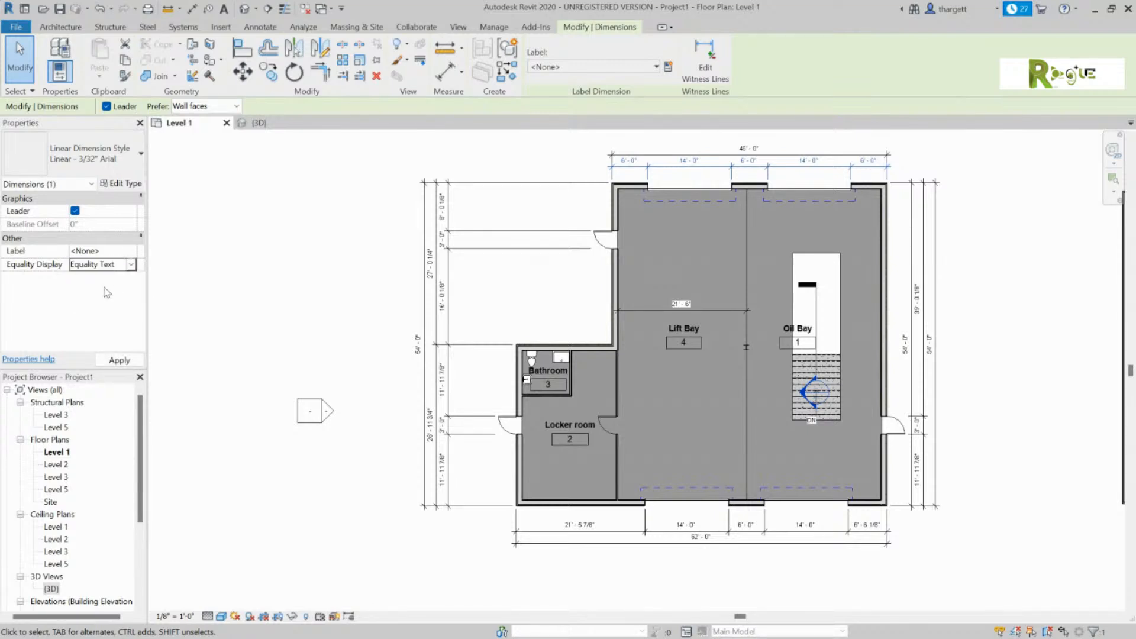
{"action": "left_click", "coordinate": [242, 219]}
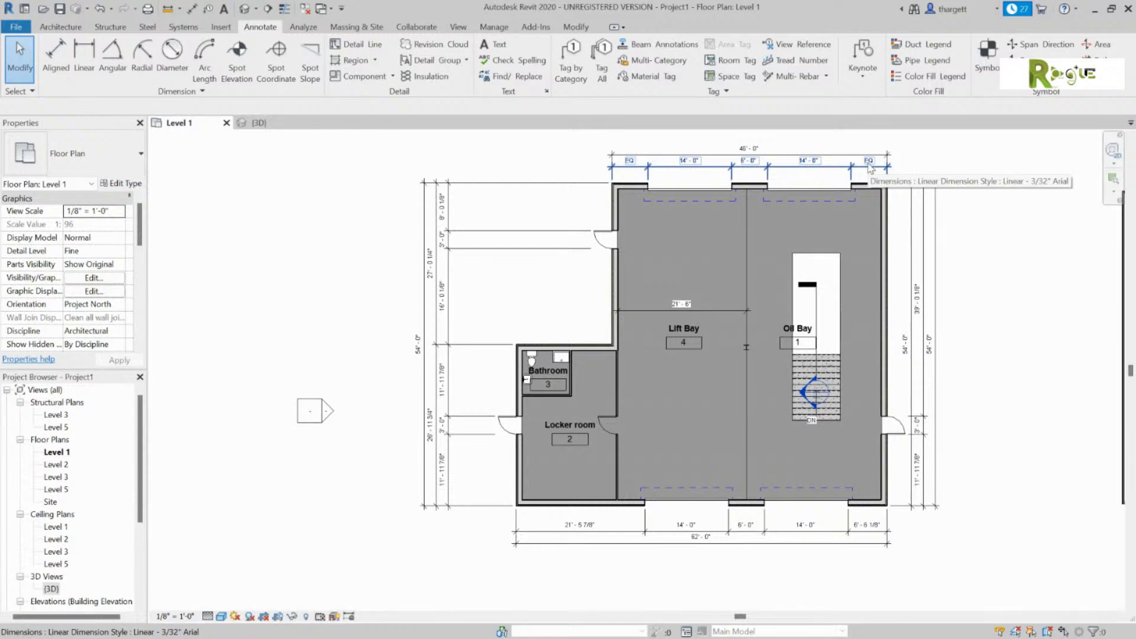
{"action": "left_click", "coordinate": [824, 168]}
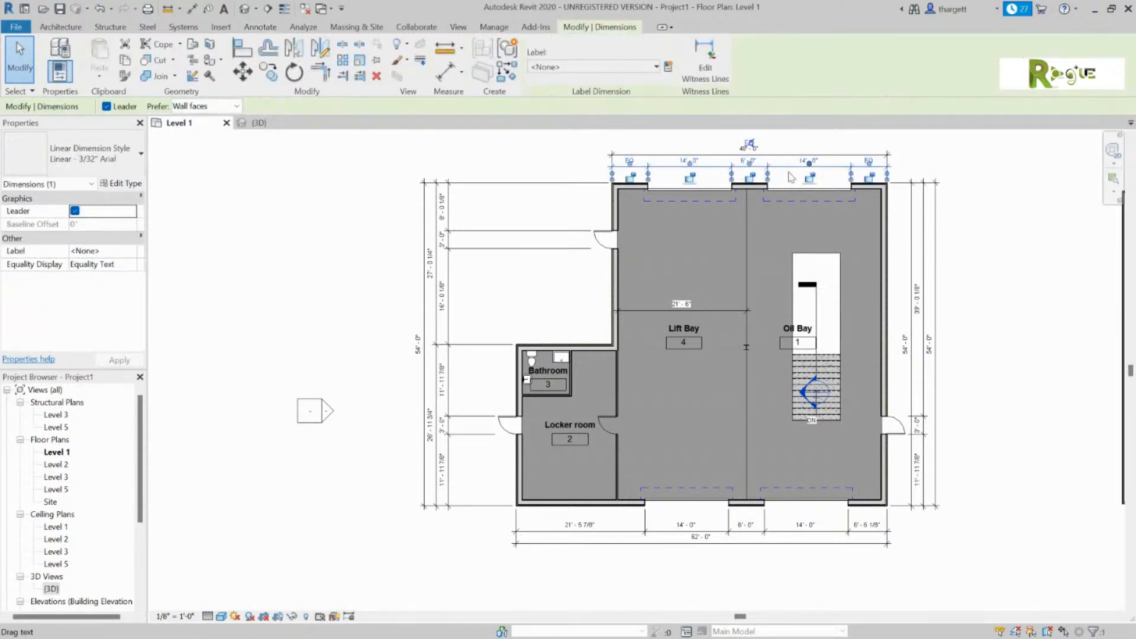
{"action": "left_click", "coordinate": [447, 165]}
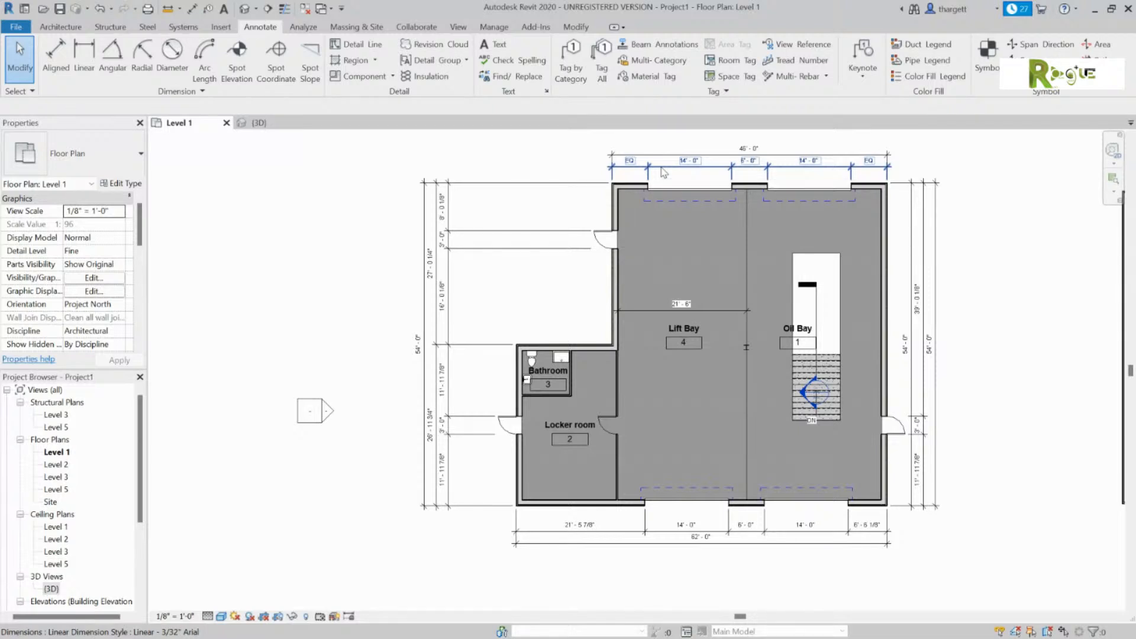
Start an angular dimension between the inner faces of the Lift Bay's exterior side wall and the north wall.
{"action": "left_click", "coordinate": [112, 58]}
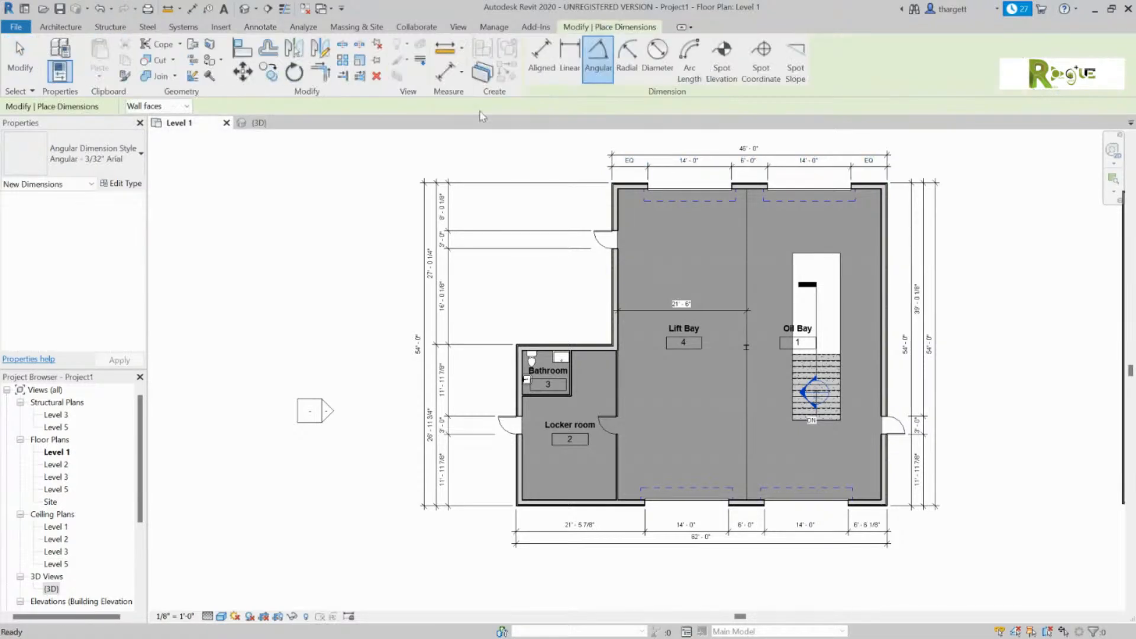
{"action": "left_click", "coordinate": [618, 274]}
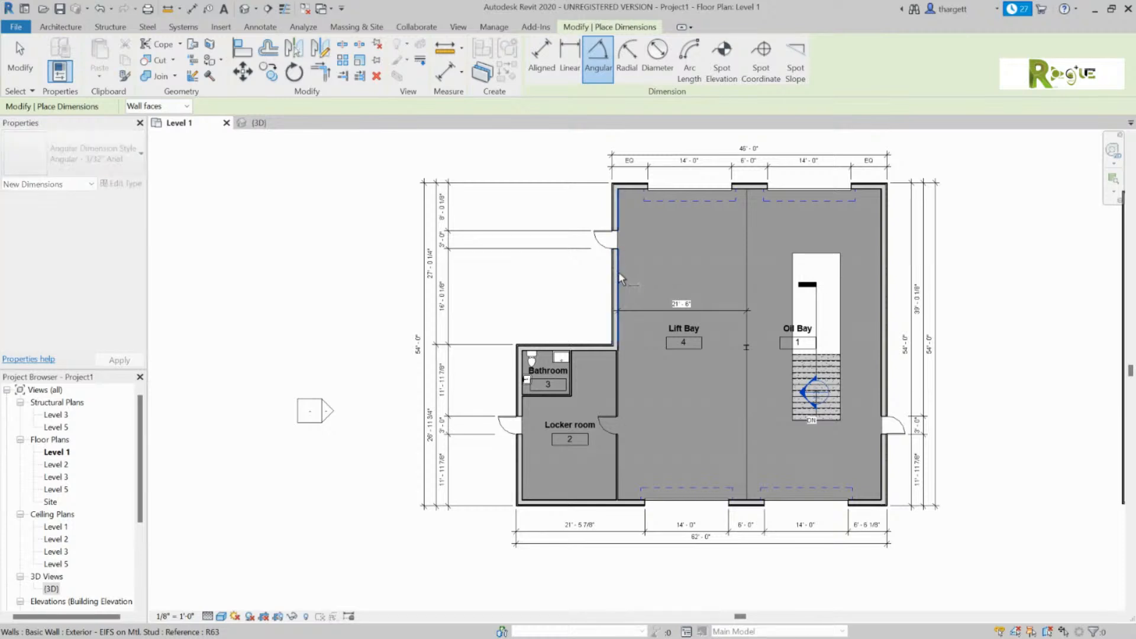
{"action": "left_click", "coordinate": [745, 188]}
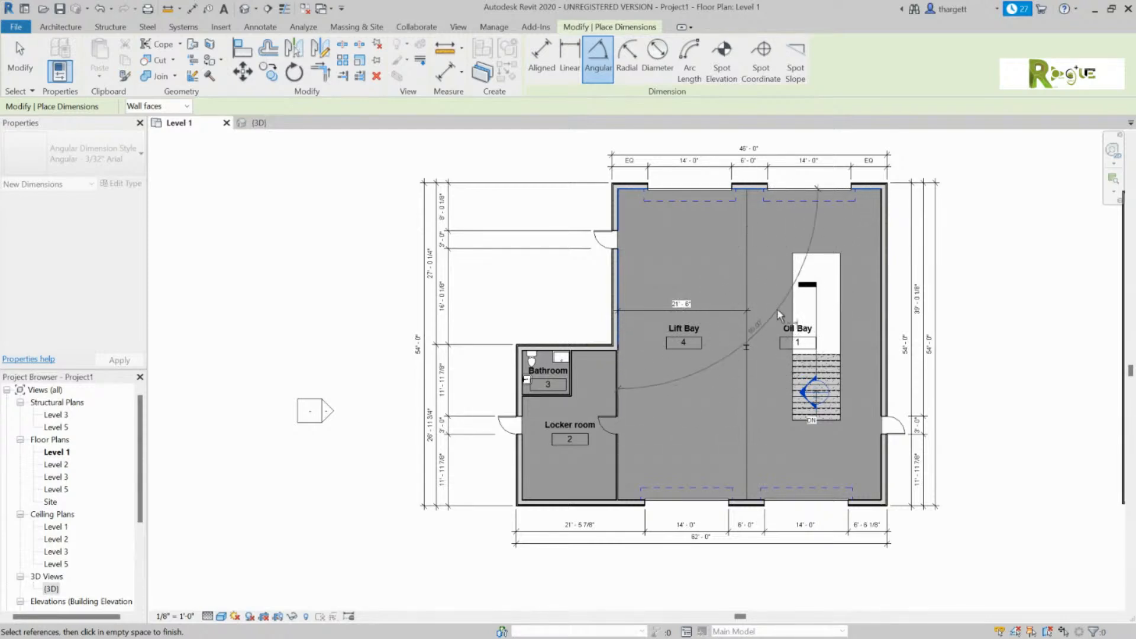
Place an angular dimension between the left and upper walls of the Lift Bay, with its arc inside the room.
{"action": "left_click", "coordinate": [712, 260]}
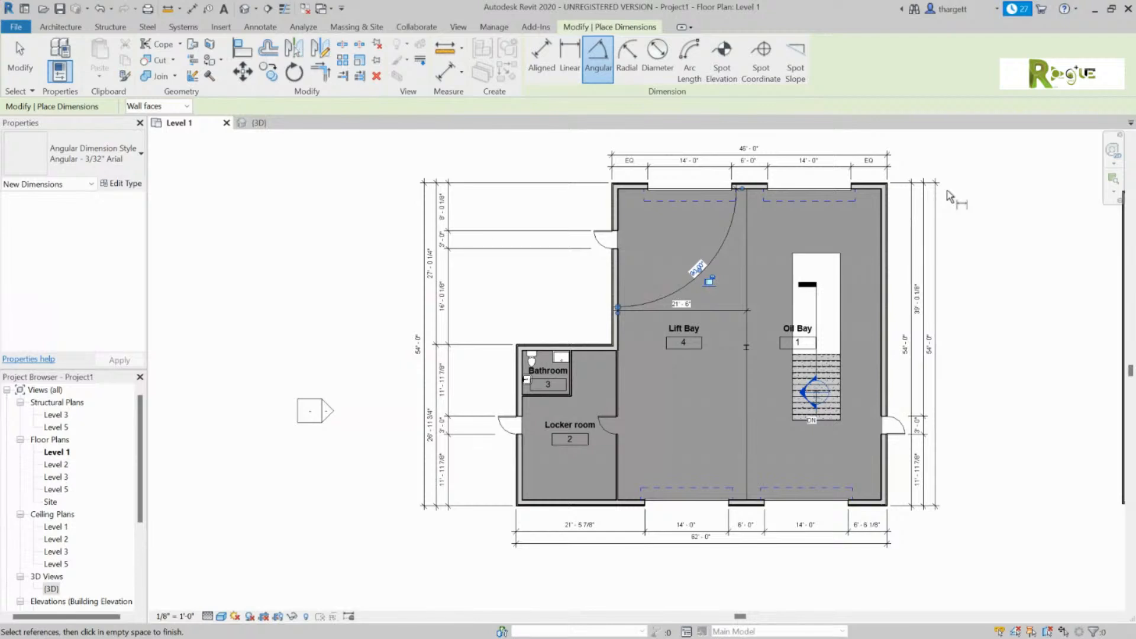
{"action": "key", "text": "Escape"}
{"action": "key", "text": "Escape"}
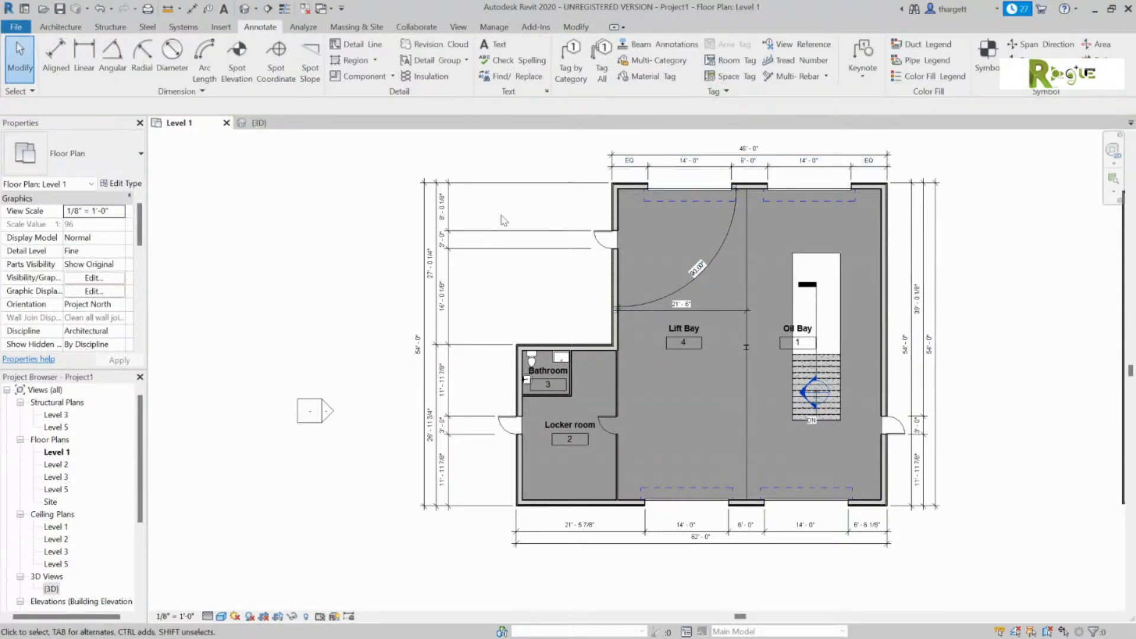
Set the tick mark of the Linear - 3/32" Arial dimension type to Diagonal 3/64" and inspect the ticks on the plan.
{"action": "left_click", "coordinate": [457, 226]}
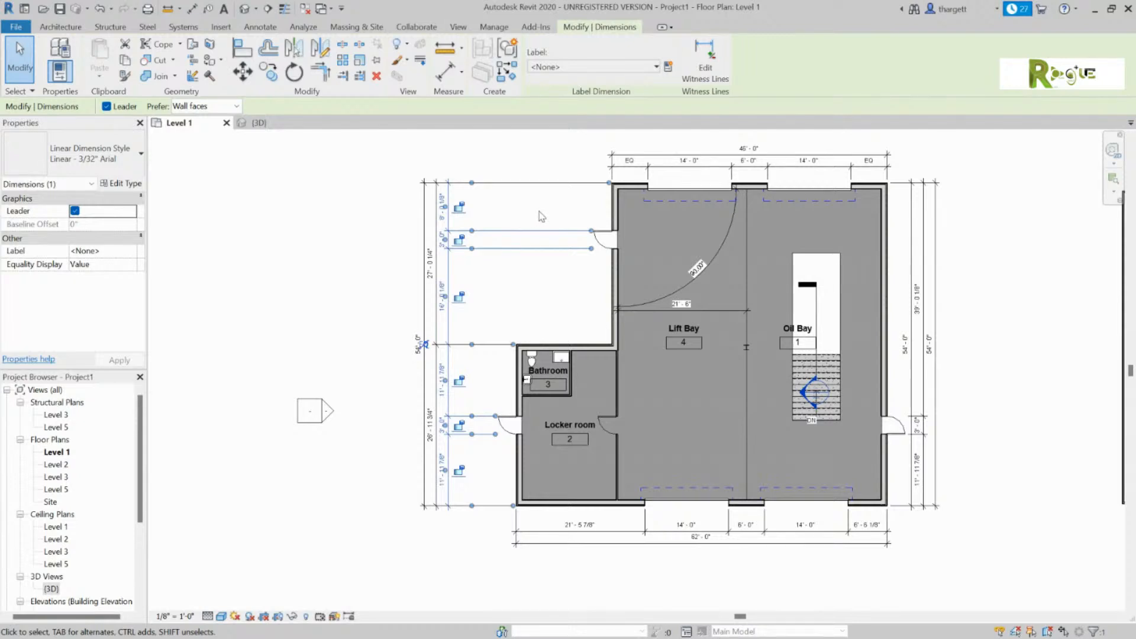
{"action": "left_click", "coordinate": [122, 184]}
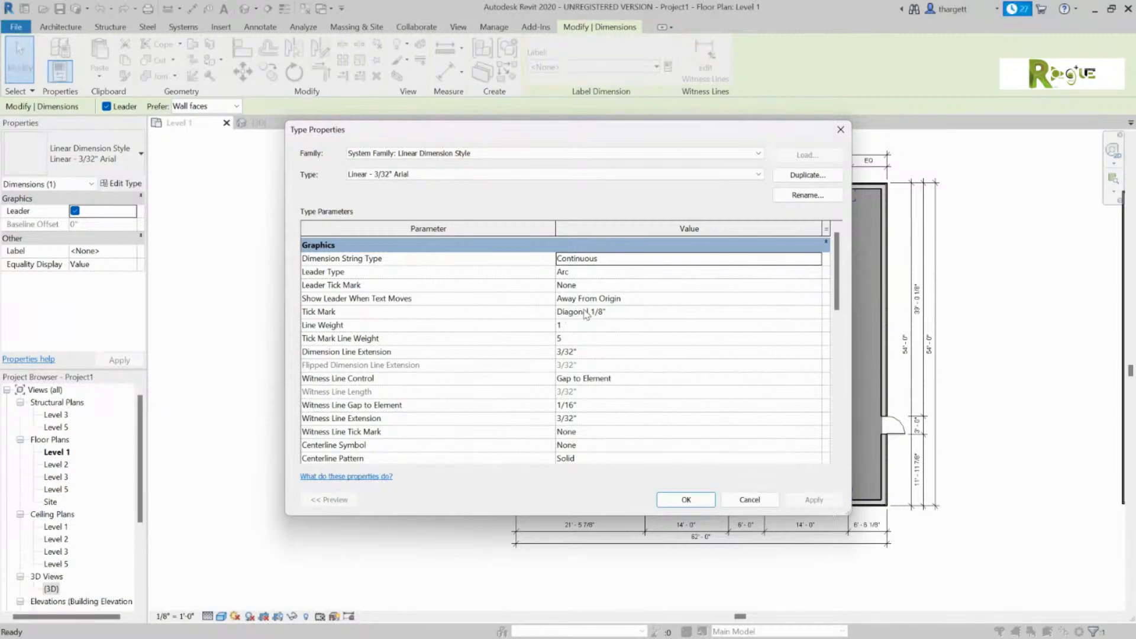
{"action": "left_click", "coordinate": [613, 312]}
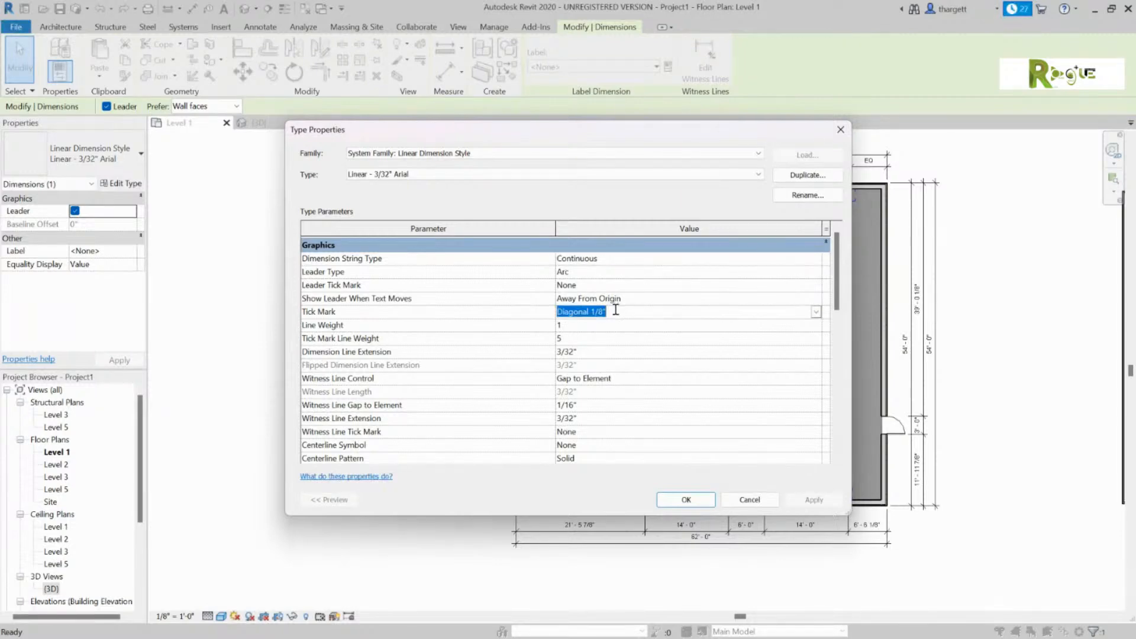
{"action": "left_click", "coordinate": [815, 313]}
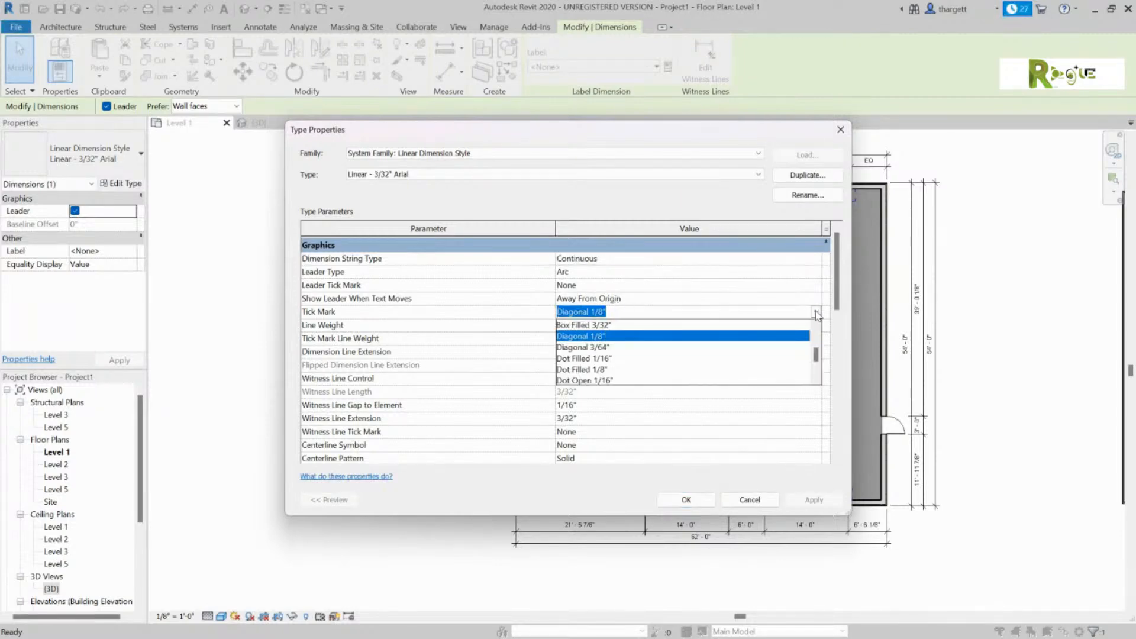
{"action": "scroll", "coordinate": [612, 351], "scroll_direction": "down", "scroll_amount": 1}
{"action": "scroll", "coordinate": [612, 351], "scroll_direction": "up", "scroll_amount": 1}
{"action": "left_click", "coordinate": [612, 350]}
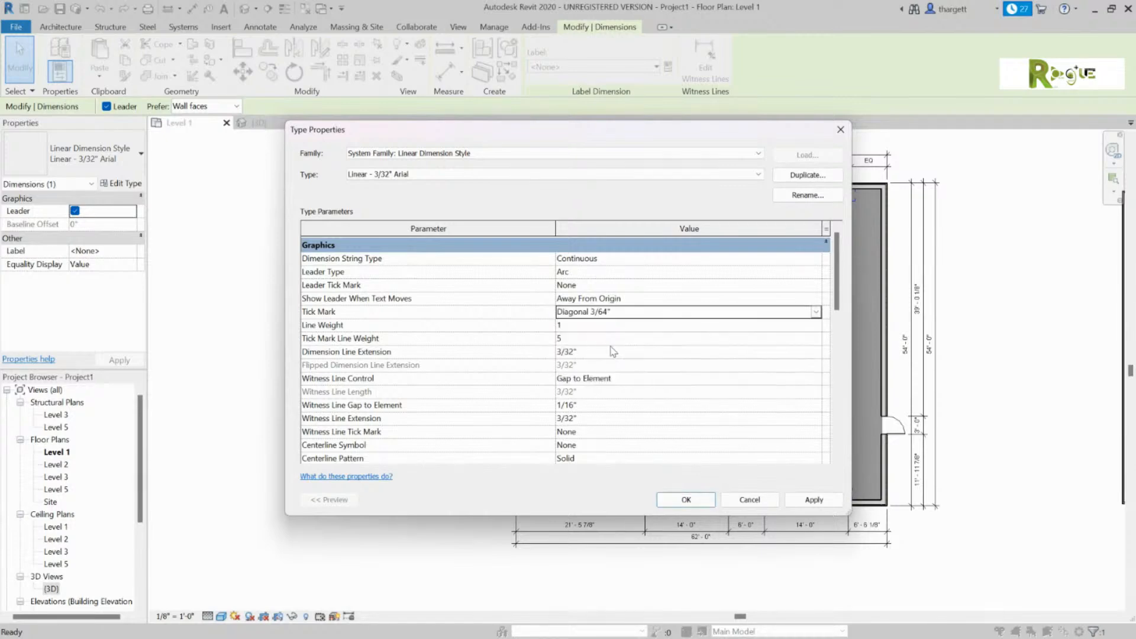
{"action": "left_click", "coordinate": [685, 500]}
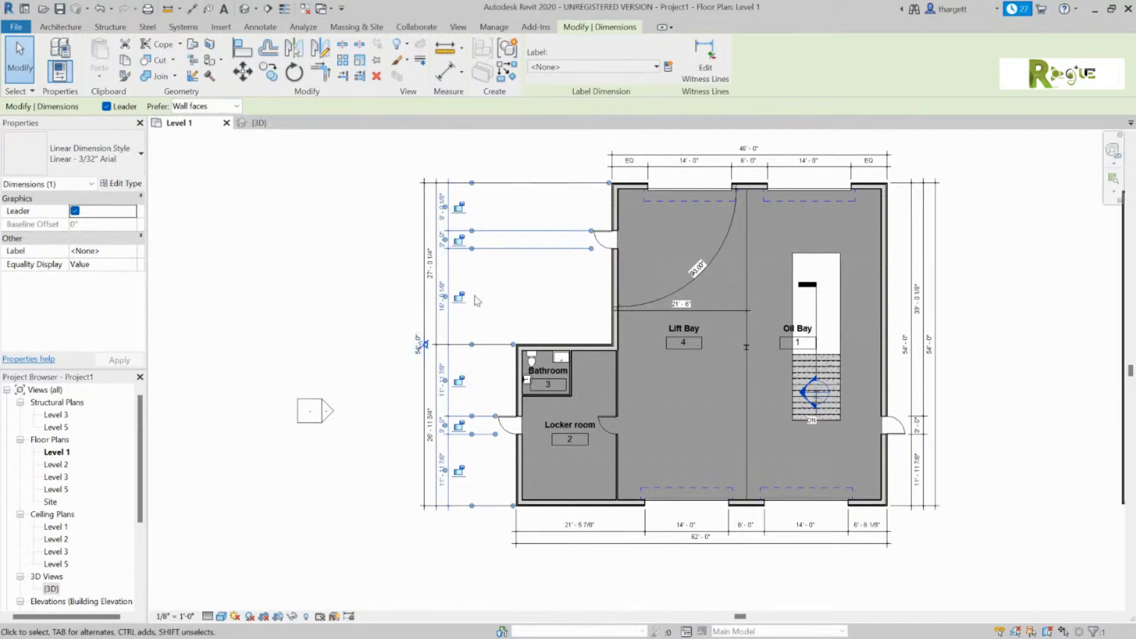
{"action": "scroll", "coordinate": [477, 300], "scroll_direction": "up", "scroll_amount": 4}
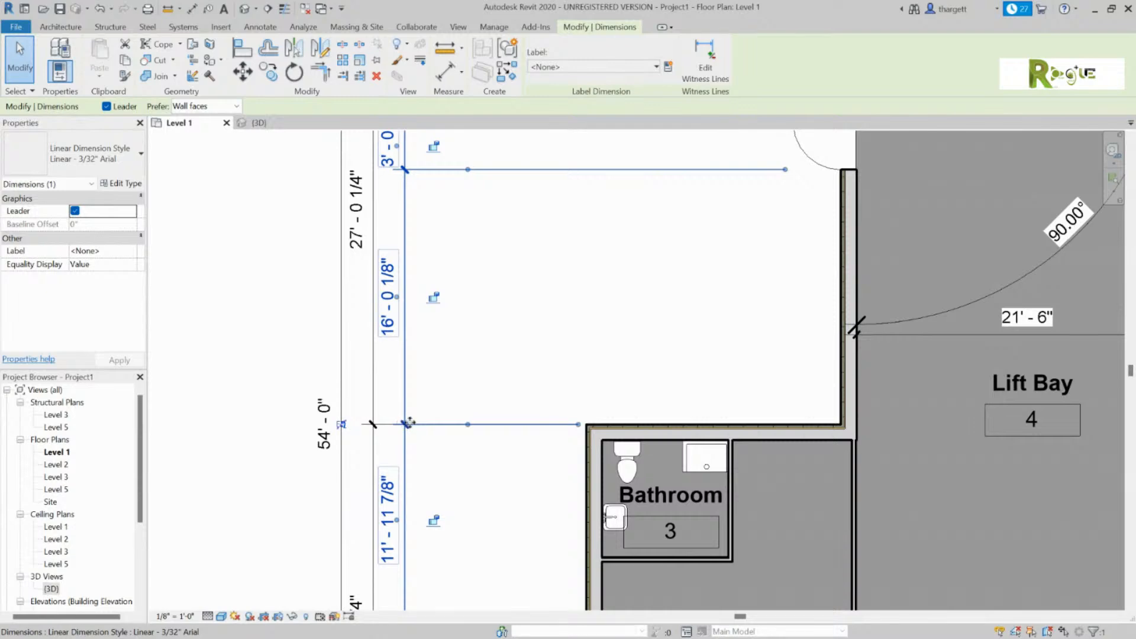
{"action": "scroll", "coordinate": [469, 385], "scroll_direction": "down", "scroll_amount": 3}
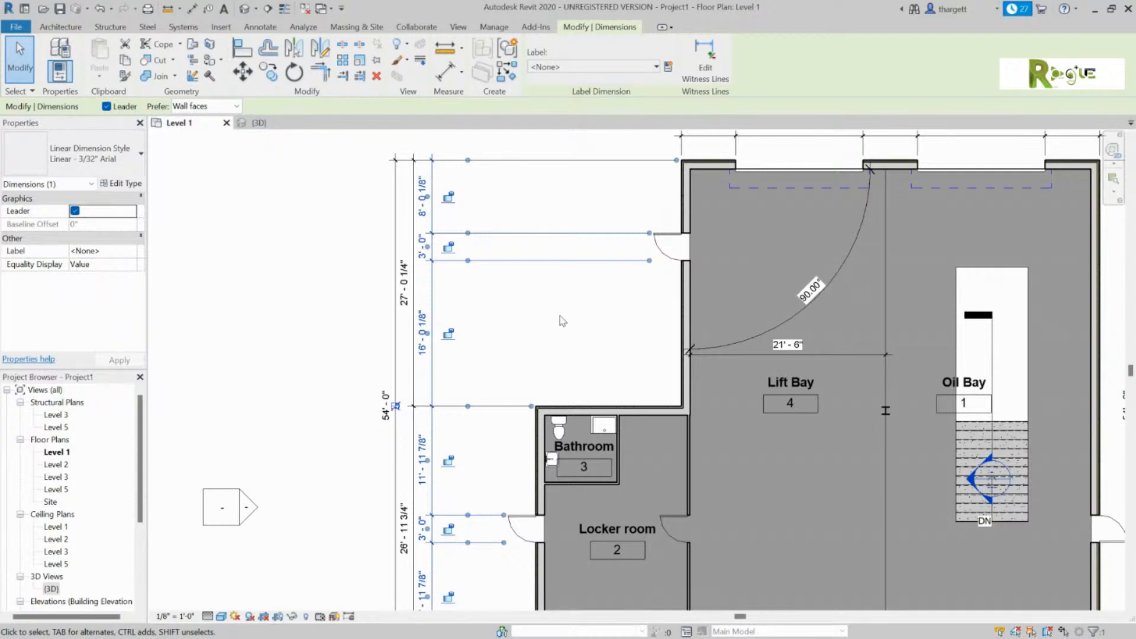
{"action": "left_click", "coordinate": [228, 325]}
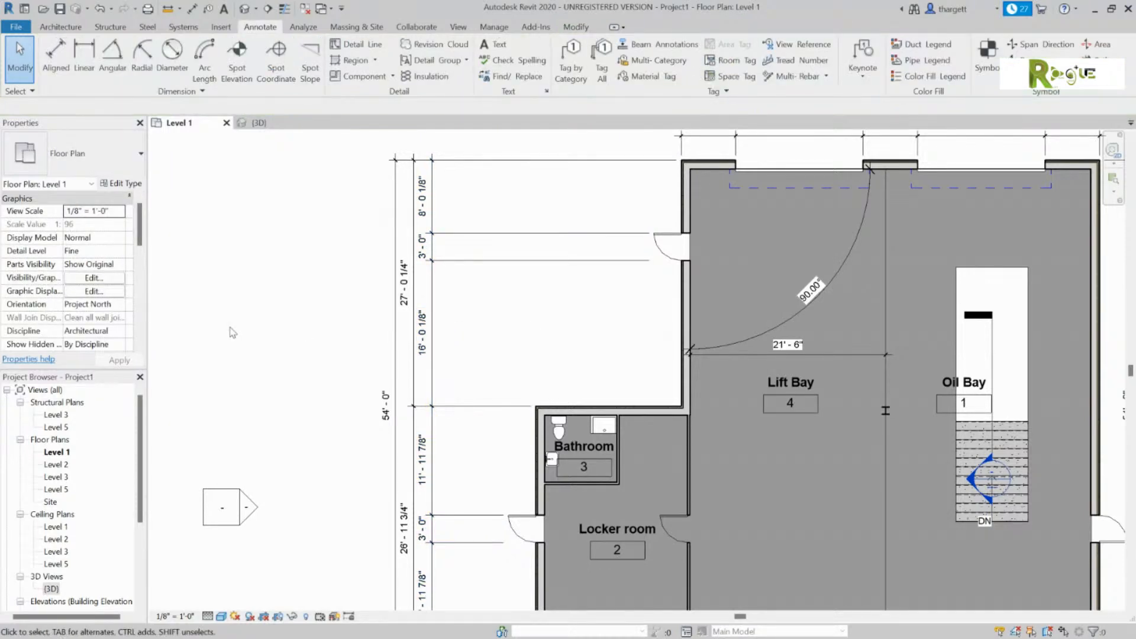
Start the Spot Elevation command and save the project with the save reminder interval at 30 minutes.
{"action": "middle_click_drag", "start_coordinate": [755, 298], "coordinate": [671, 339]}
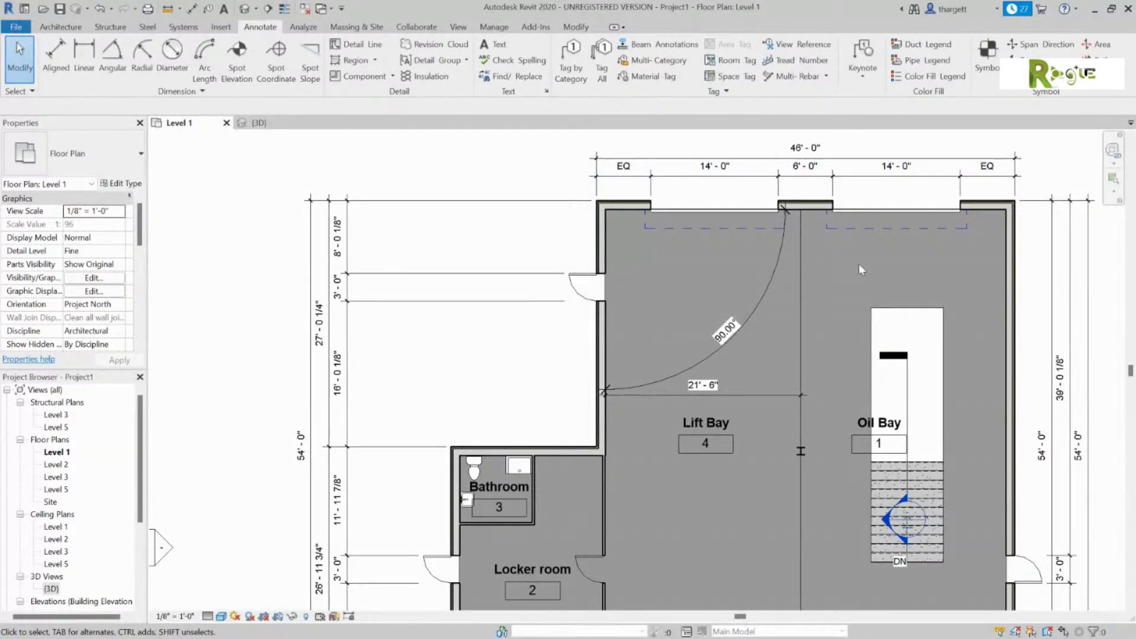
{"action": "scroll", "coordinate": [857, 264], "scroll_direction": "down", "scroll_amount": 3}
{"action": "scroll", "coordinate": [762, 294], "scroll_direction": "up", "scroll_amount": 1}
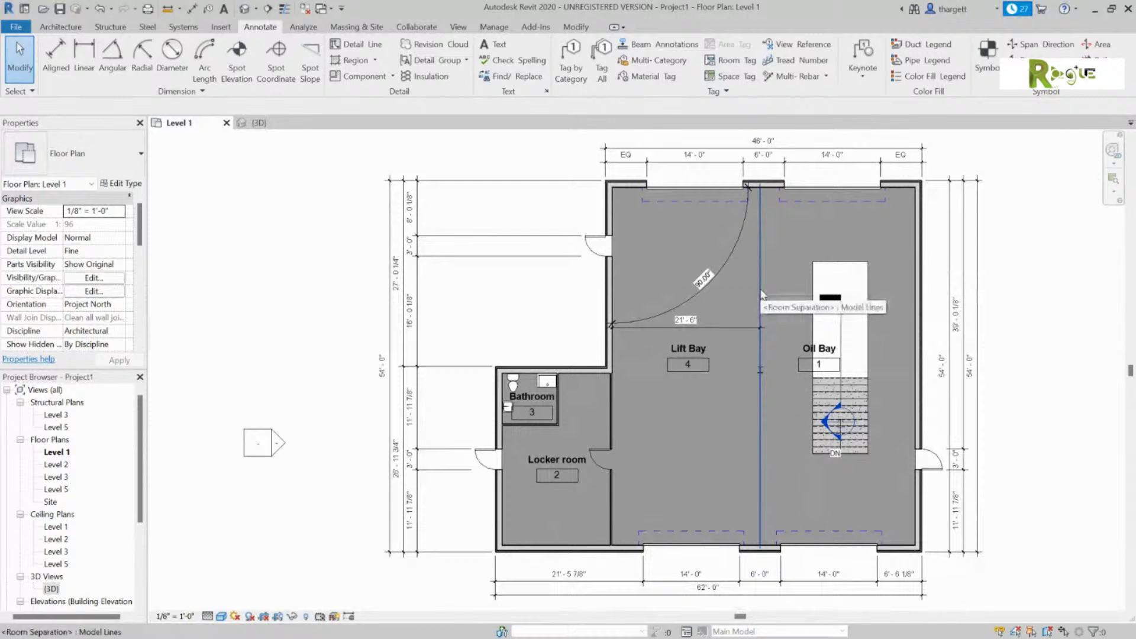
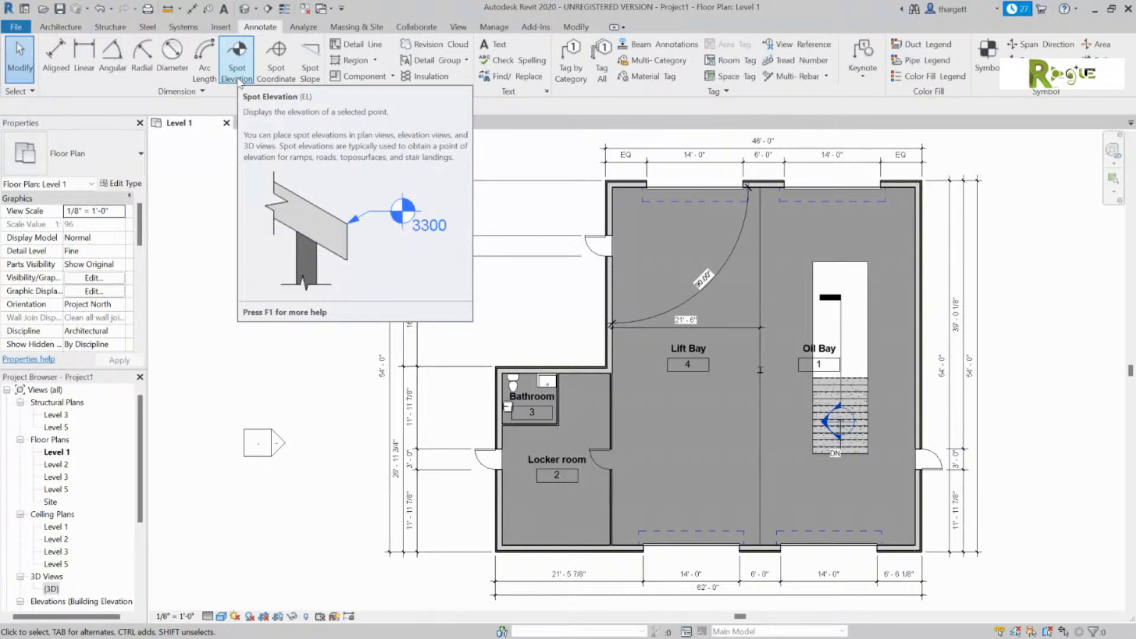
{"action": "left_click", "coordinate": [238, 62]}
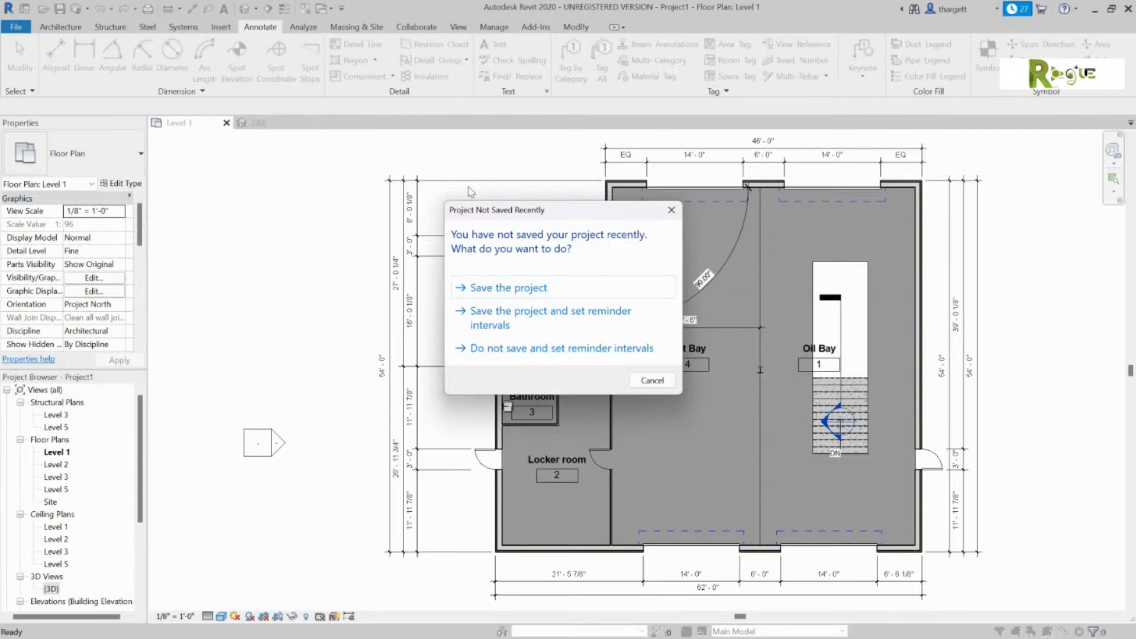
{"action": "left_click", "coordinate": [585, 313]}
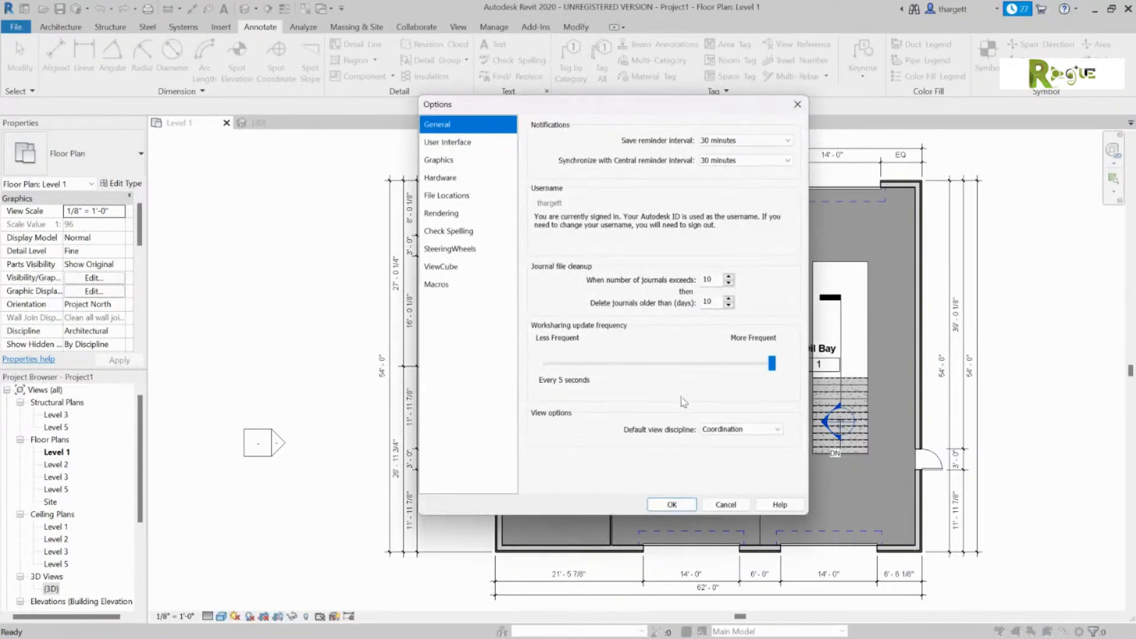
{"action": "left_click", "coordinate": [671, 503]}
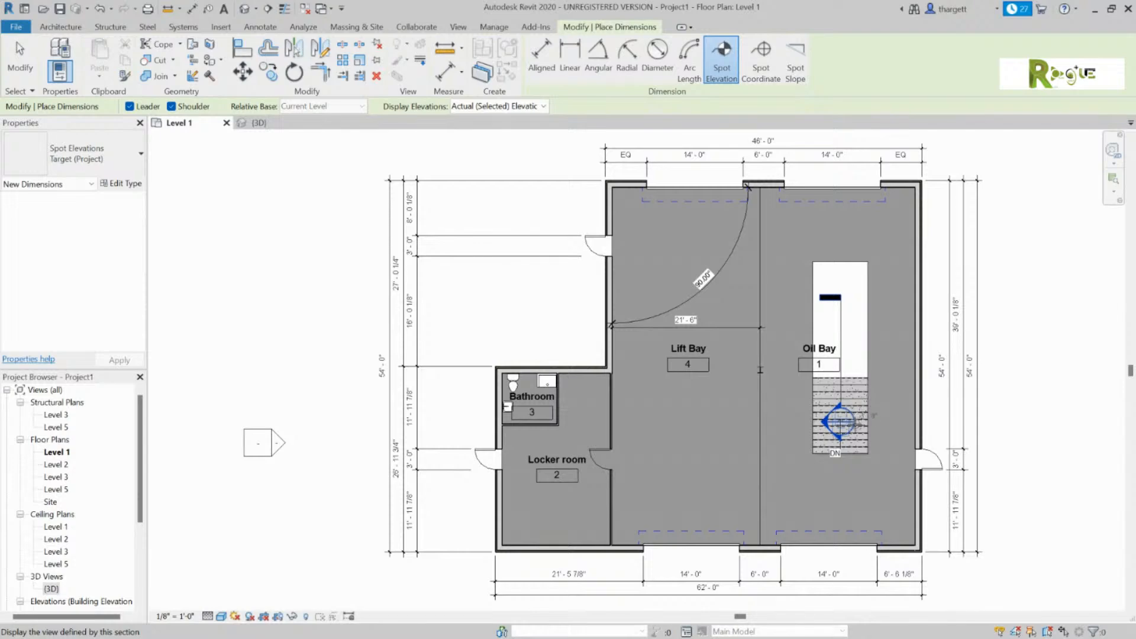
Preview spot elevations over the Oil Bay stair, the bathroom and the partition between the Locker room and Lift Bay.
{"action": "scroll", "coordinate": [857, 441], "scroll_direction": "up", "scroll_amount": 2}
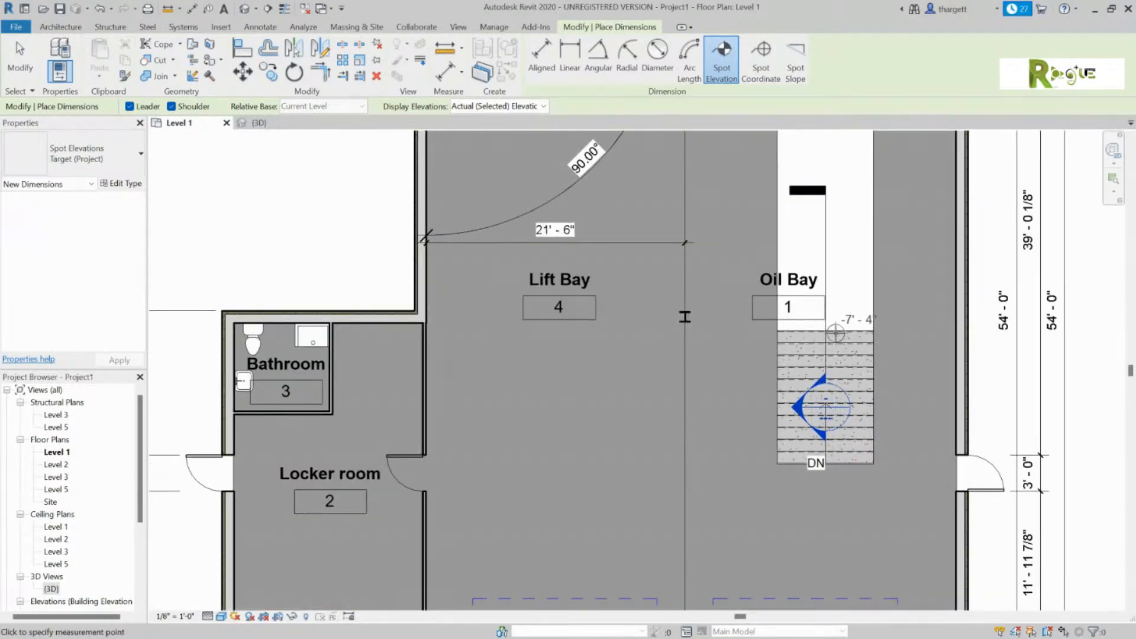
{"action": "scroll", "coordinate": [835, 333], "scroll_direction": "down", "scroll_amount": 2}
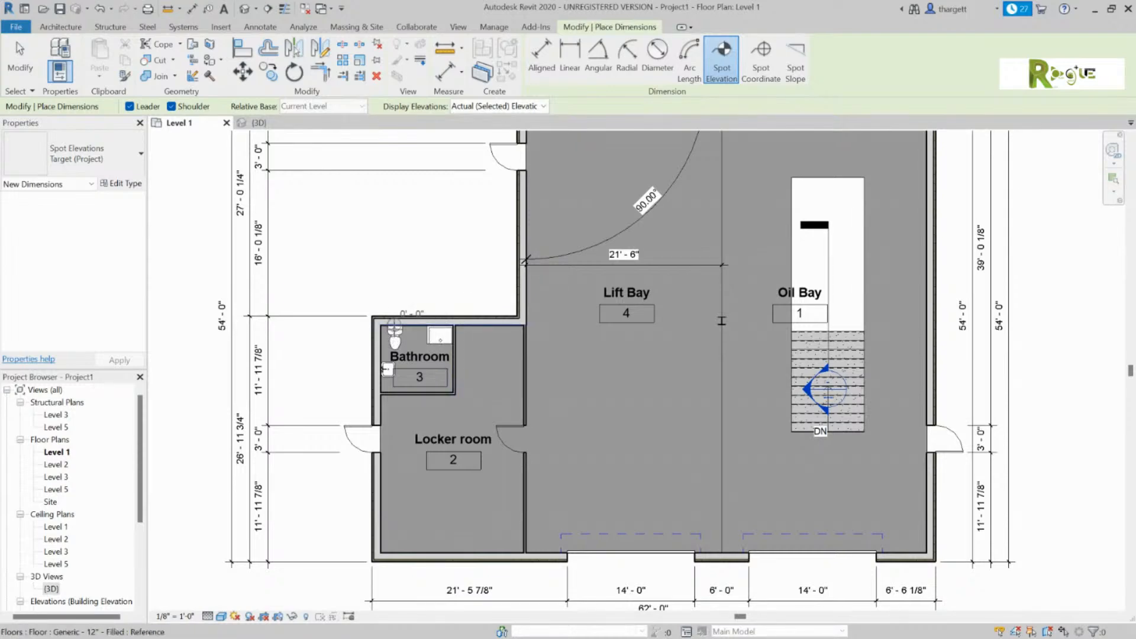
{"action": "scroll", "coordinate": [388, 370], "scroll_direction": "up", "scroll_amount": 5}
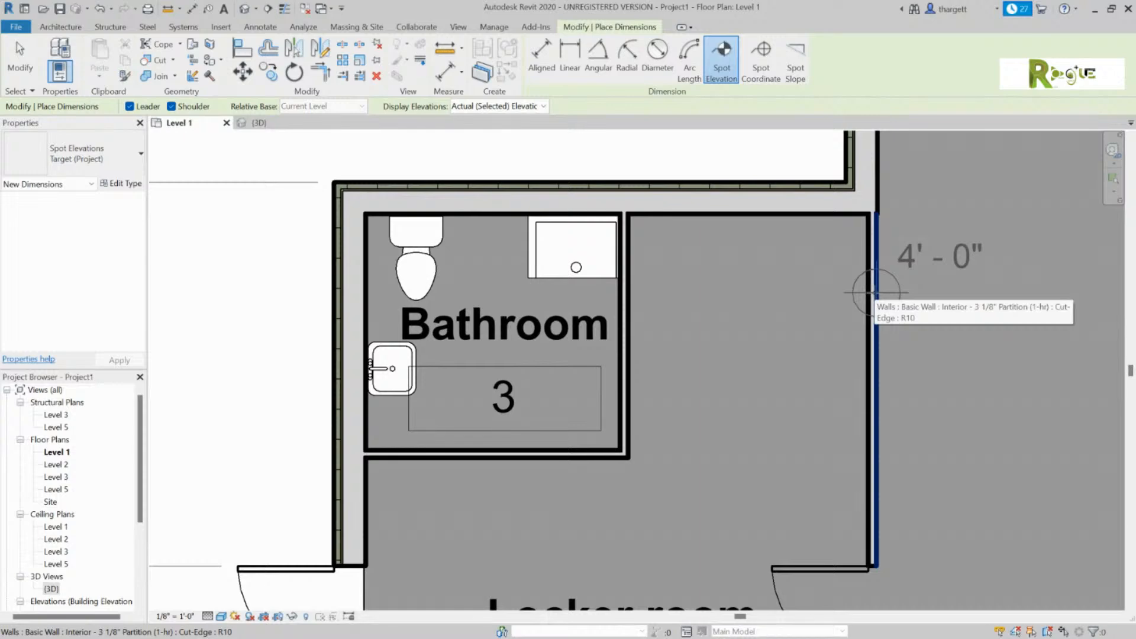
Cancel the spot elevation and temporarily hide the roof of the main building in the 3D view.
{"action": "left_click", "coordinate": [260, 123]}
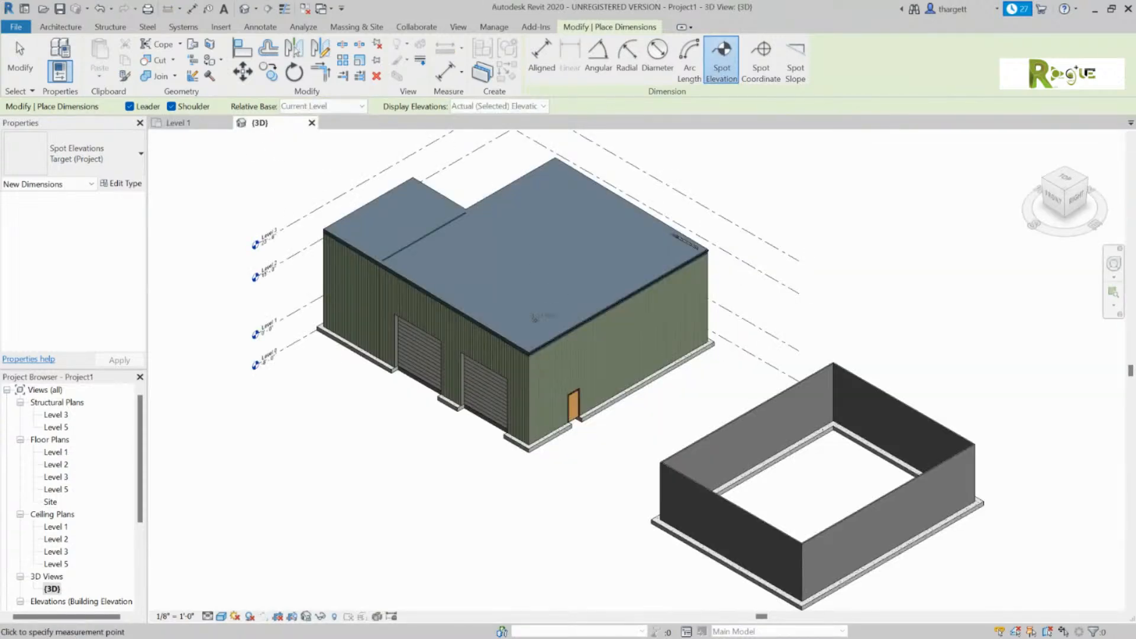
{"action": "key", "text": "Escape"}
{"action": "key", "text": "Escape"}
{"action": "left_click", "coordinate": [530, 353]}
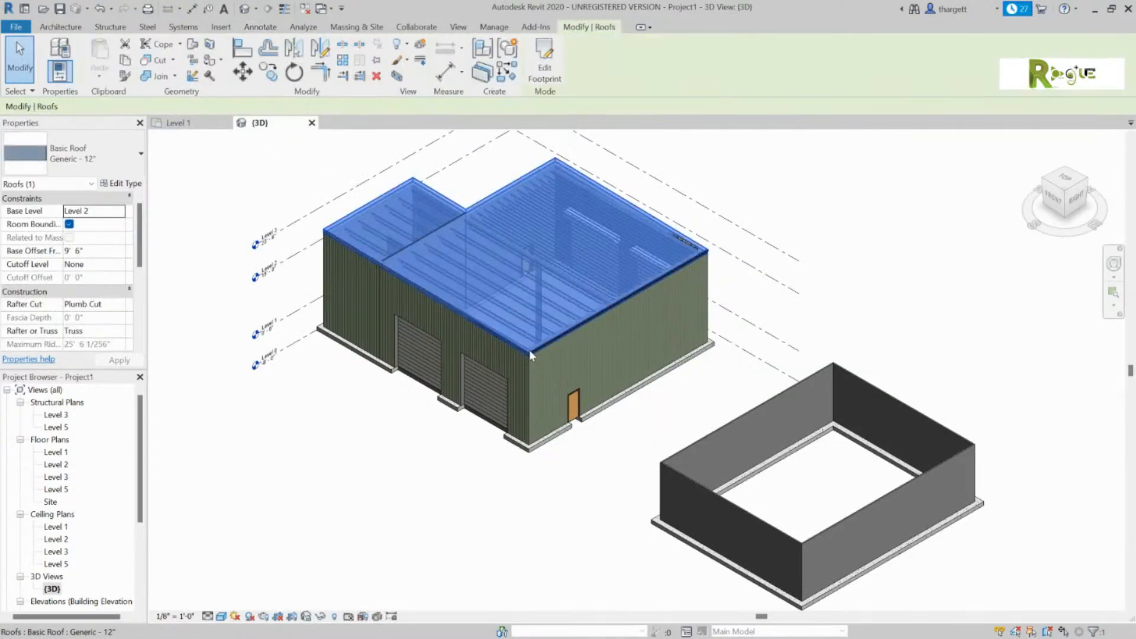
{"action": "key", "text": "h"}
{"action": "key", "text": "h"}
{"action": "scroll", "coordinate": [514, 283], "scroll_direction": "up", "scroll_amount": 5}
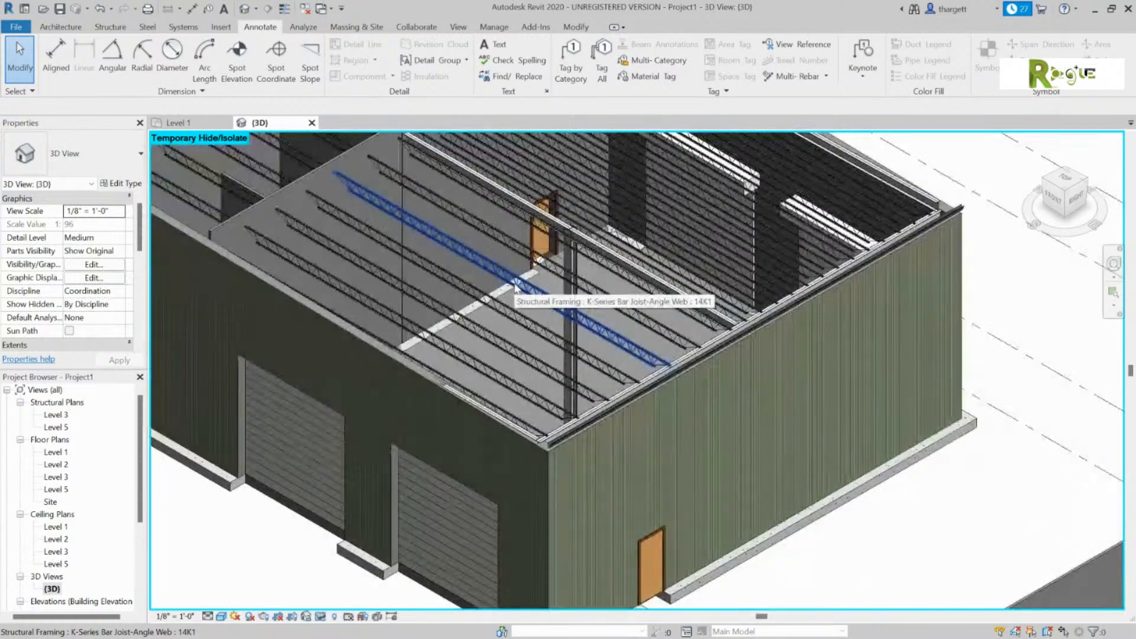
Select the 3 1/8" interior partition beside the Lift Bay and examine it from above in 3D.
{"action": "left_click", "coordinate": [343, 155]}
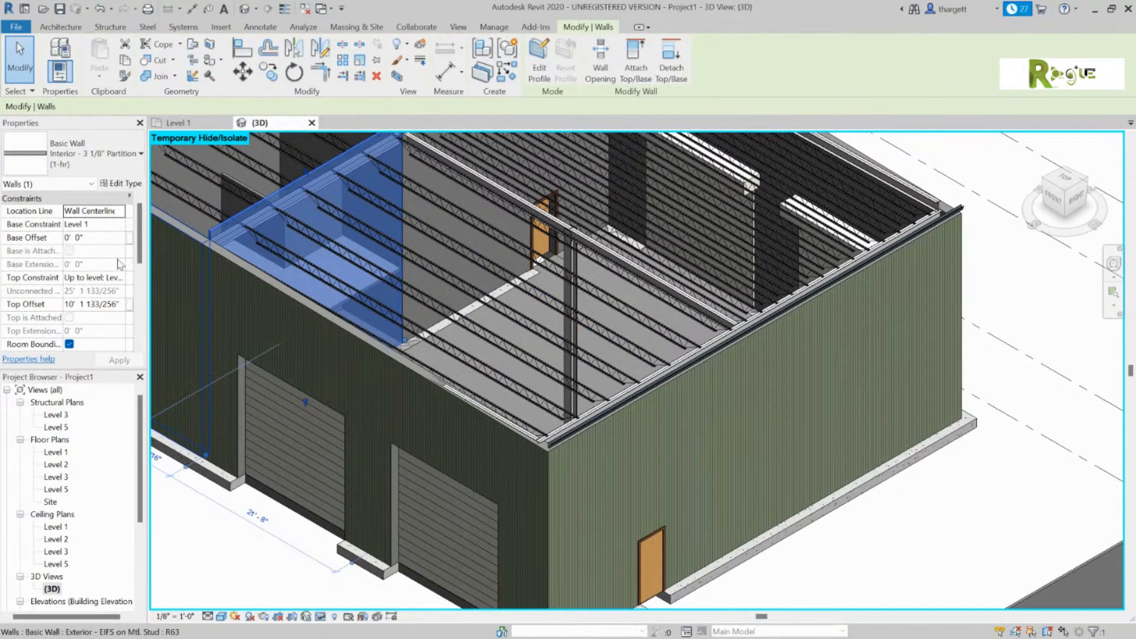
{"action": "middle_click_drag", "start_coordinate": [393, 300], "coordinate": [358, 229], "text": "shift"}
{"action": "scroll", "coordinate": [357, 229], "scroll_direction": "up", "scroll_amount": 5}
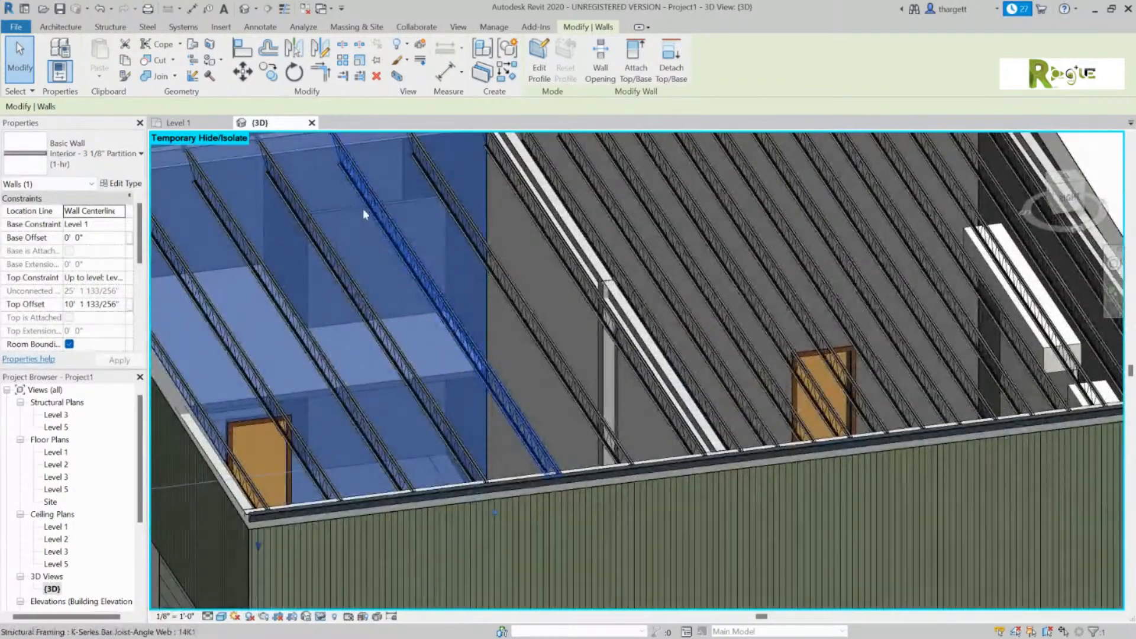
{"action": "scroll", "coordinate": [356, 215], "scroll_direction": "down", "scroll_amount": 4}
Return to the Level 1 plan, preview the Locker room partition's spot elevation, and leave the command without placing one.
{"action": "left_click", "coordinate": [178, 122]}
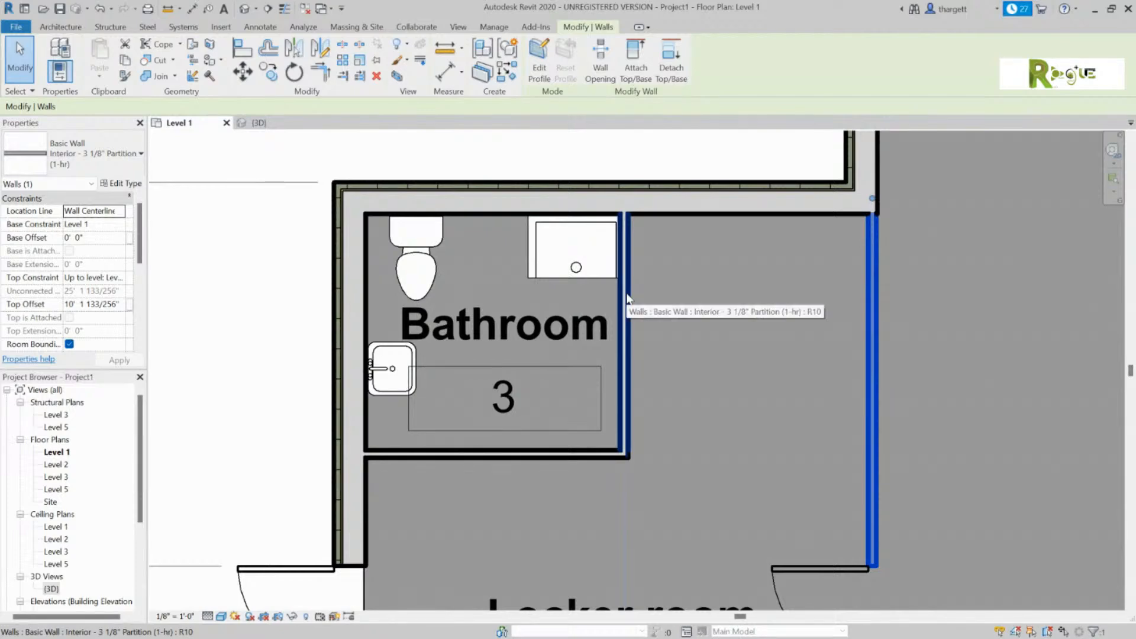
{"action": "scroll", "coordinate": [628, 295], "scroll_direction": "down", "scroll_amount": 2}
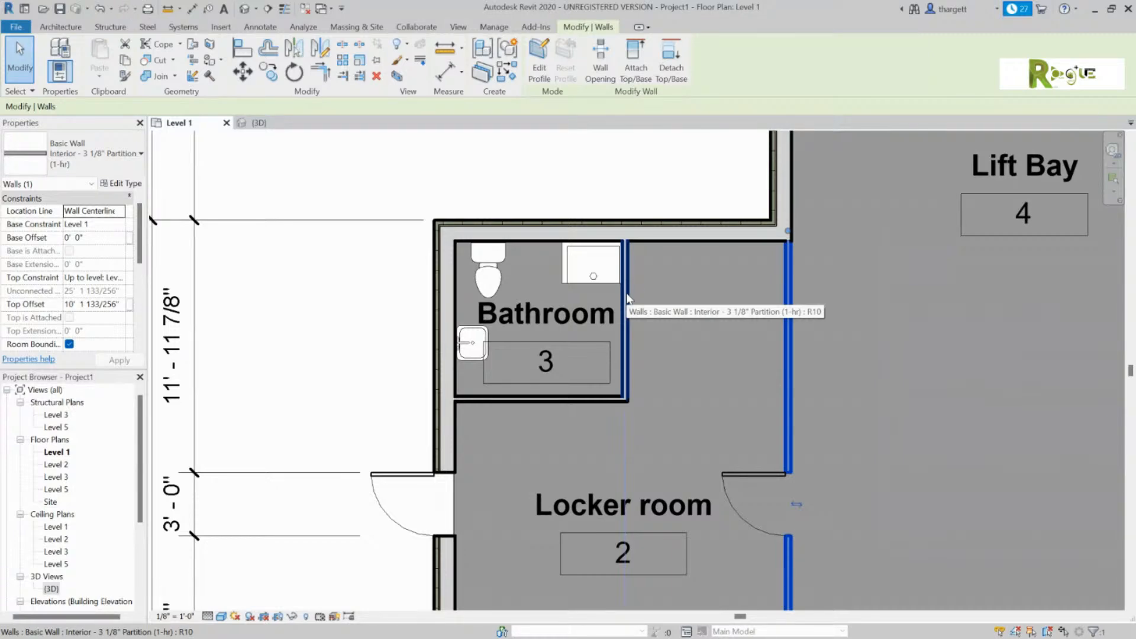
{"action": "left_click", "coordinate": [260, 27]}
{"action": "left_click", "coordinate": [236, 56]}
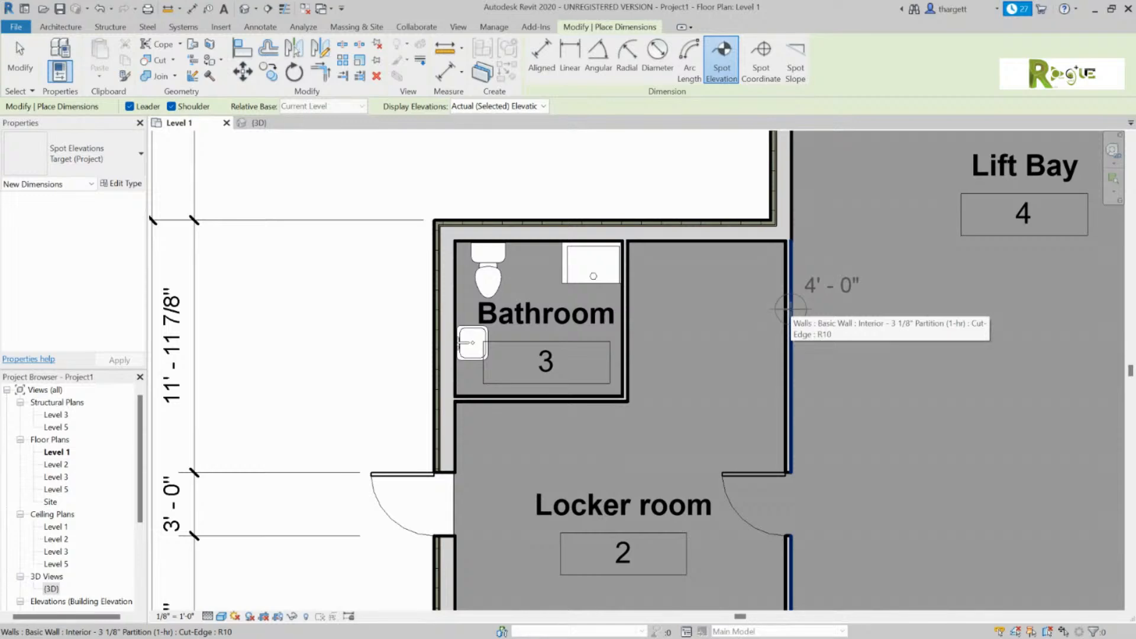
{"action": "scroll", "coordinate": [788, 309], "scroll_direction": "down", "scroll_amount": 1}
{"action": "scroll", "coordinate": [787, 308], "scroll_direction": "down", "scroll_amount": 2}
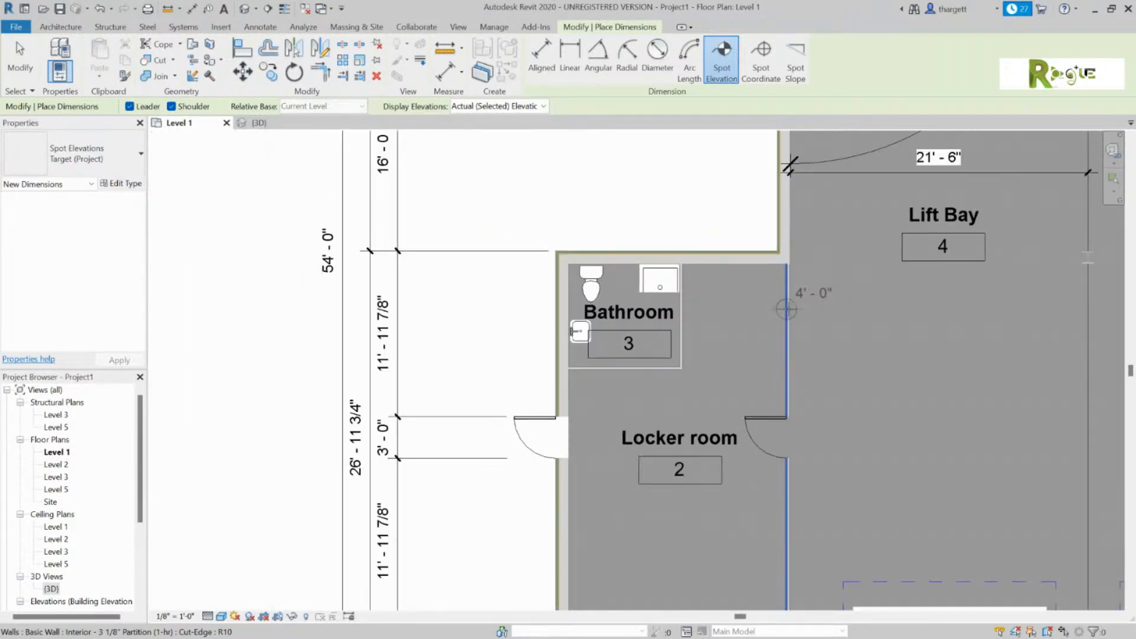
{"action": "scroll", "coordinate": [786, 308], "scroll_direction": "down", "scroll_amount": 1}
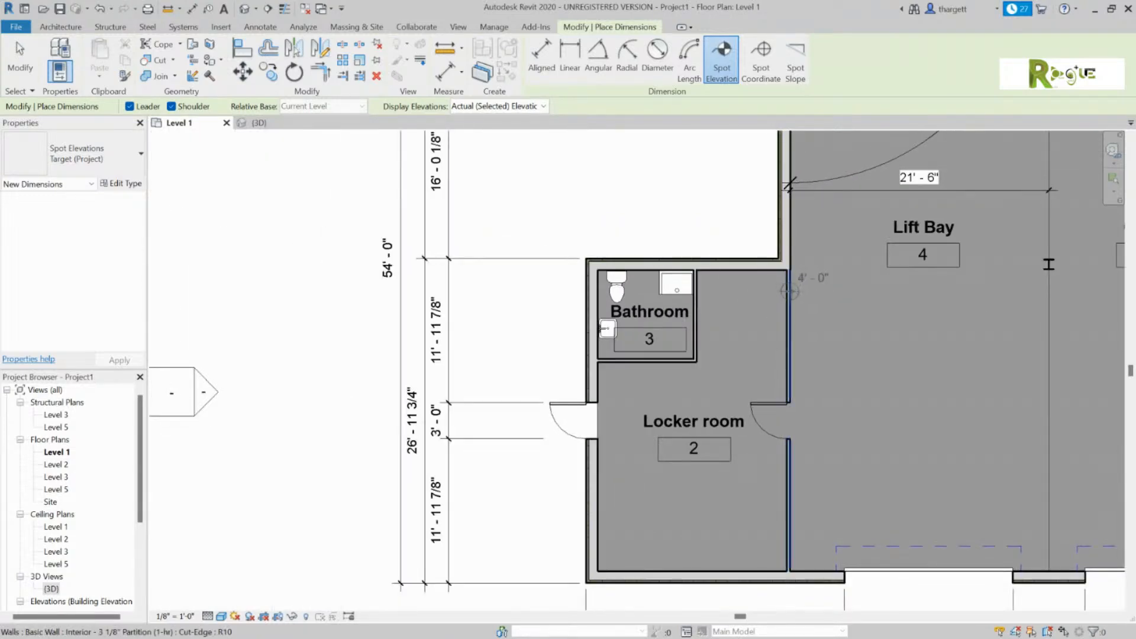
{"action": "key", "text": "Escape"}
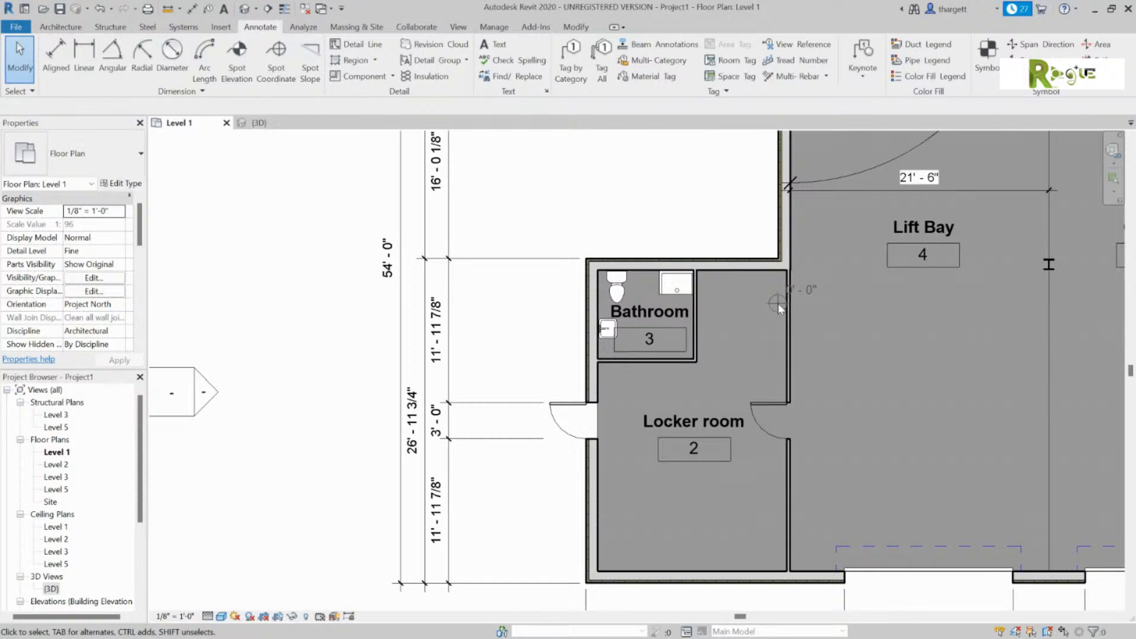
Set the cut plane offset in the Level 1 floor plan's view range to 5' 0" and apply it.
{"action": "middle_click_drag", "start_coordinate": [886, 335], "coordinate": [635, 393]}
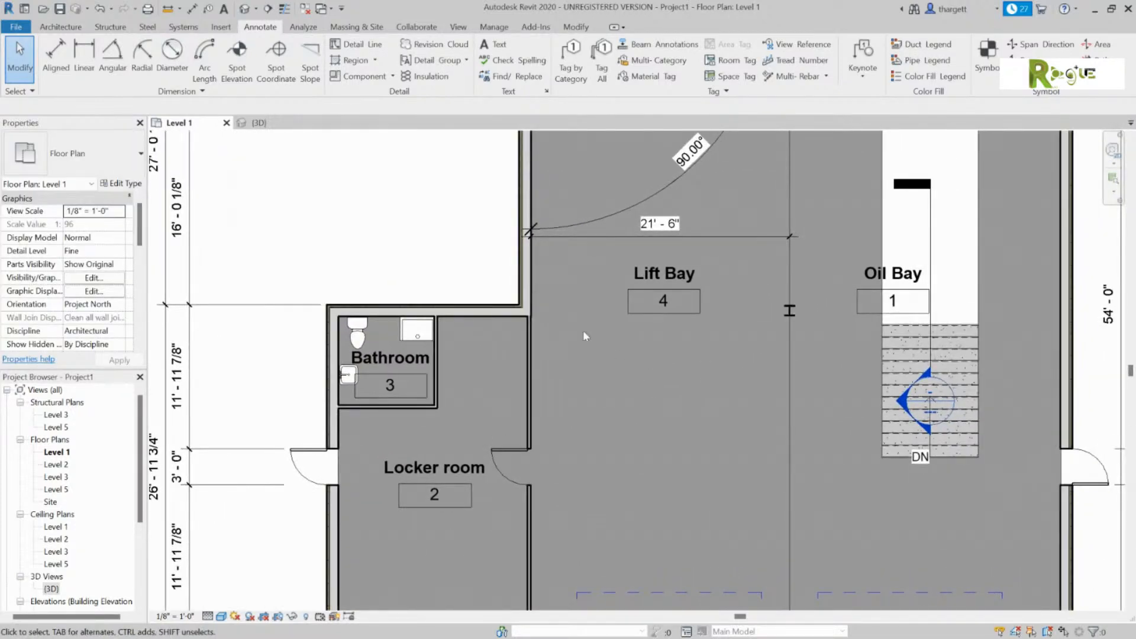
{"action": "scroll", "coordinate": [691, 346], "scroll_direction": "down", "scroll_amount": 3}
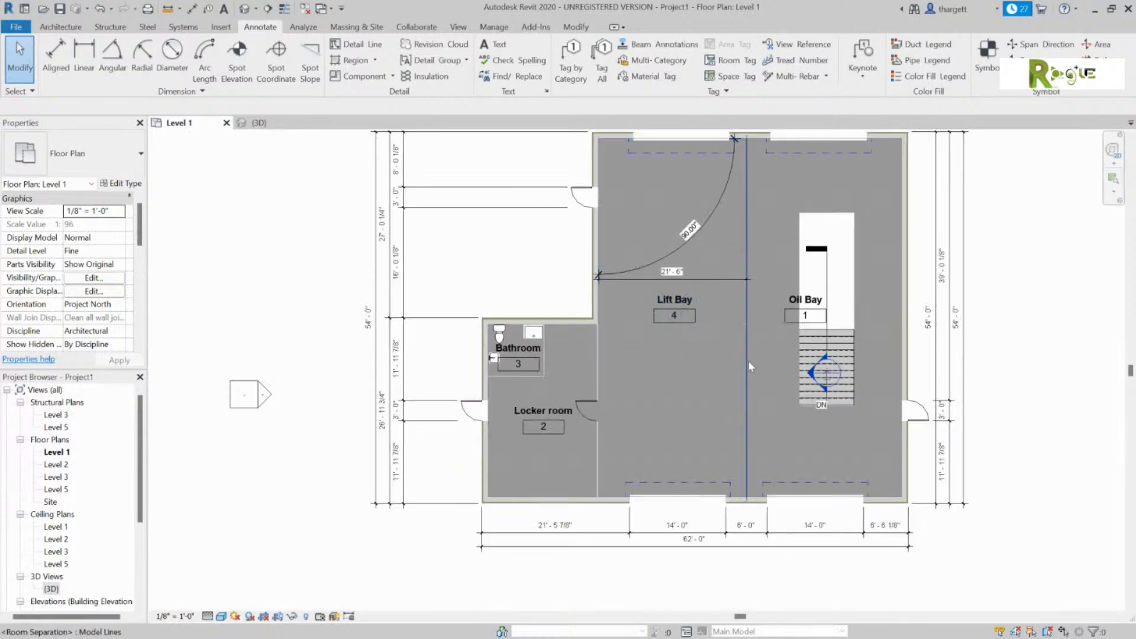
{"action": "scroll", "coordinate": [727, 343], "scroll_direction": "down", "scroll_amount": 2}
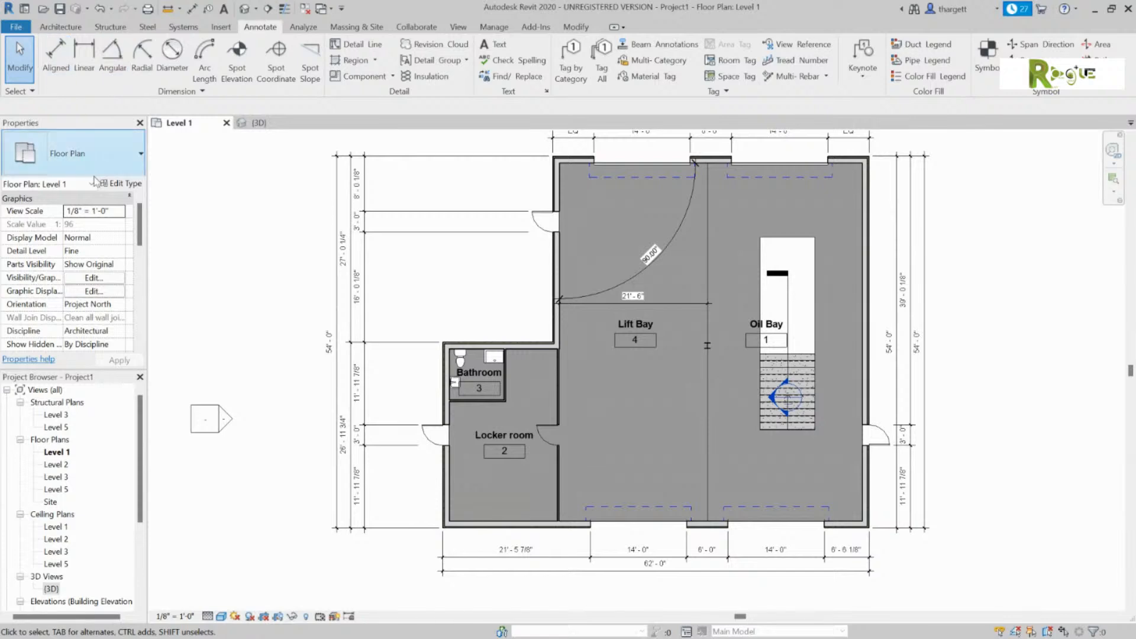
{"action": "scroll", "coordinate": [100, 252], "scroll_direction": "down", "scroll_amount": 5}
{"action": "scroll", "coordinate": [102, 256], "scroll_direction": "down", "scroll_amount": 5}
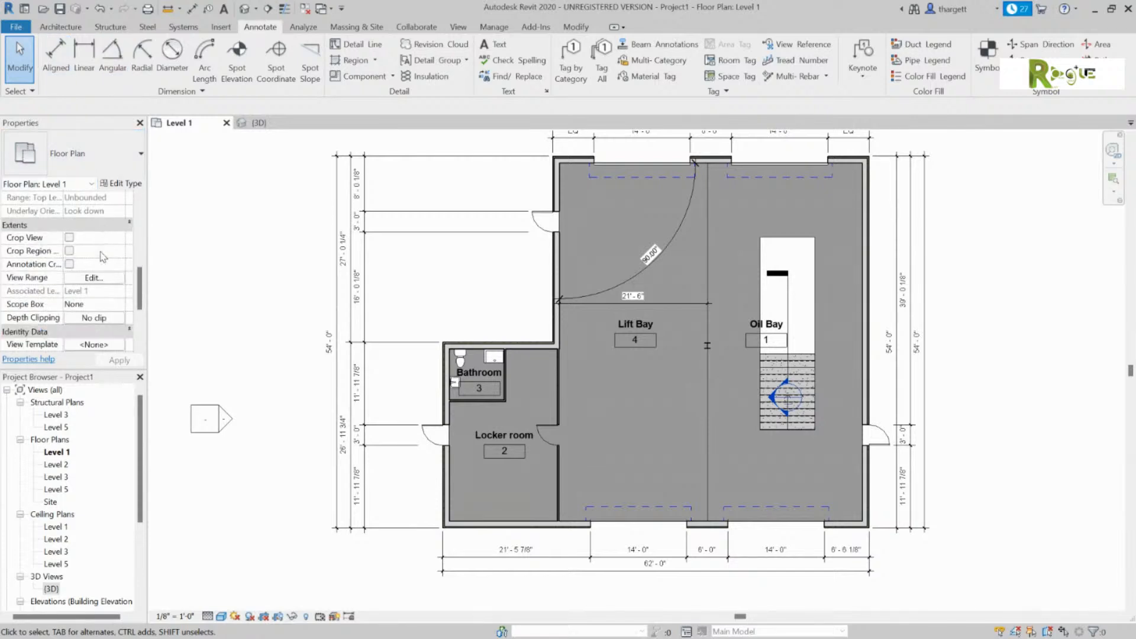
{"action": "scroll", "coordinate": [103, 276], "scroll_direction": "up", "scroll_amount": 5}
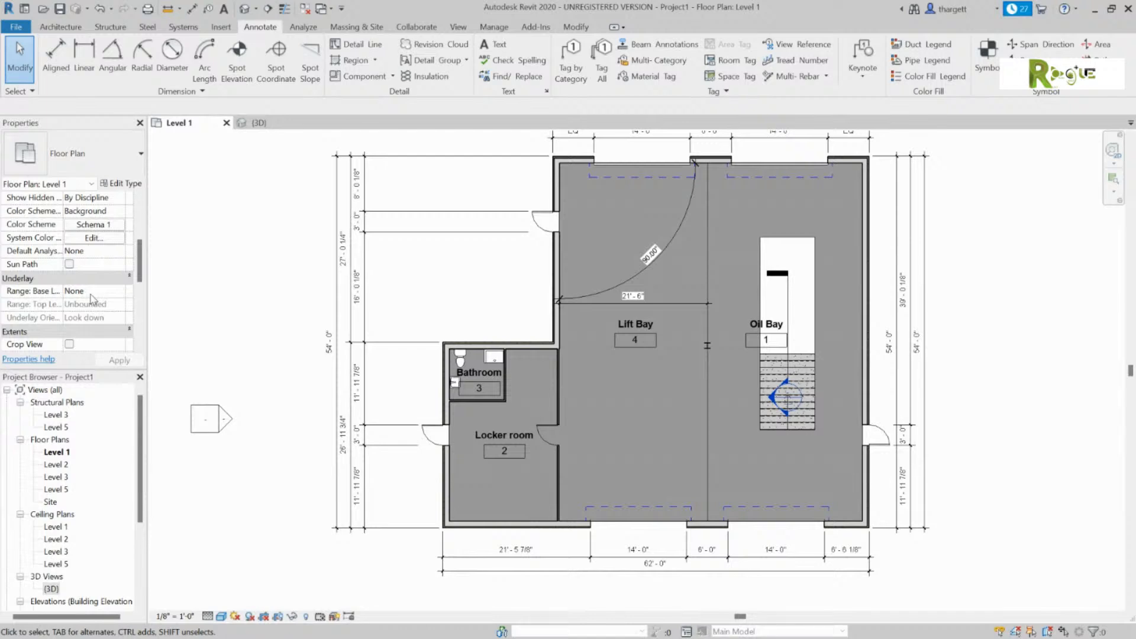
{"action": "left_click_drag", "start_coordinate": [142, 265], "coordinate": [140, 342]}
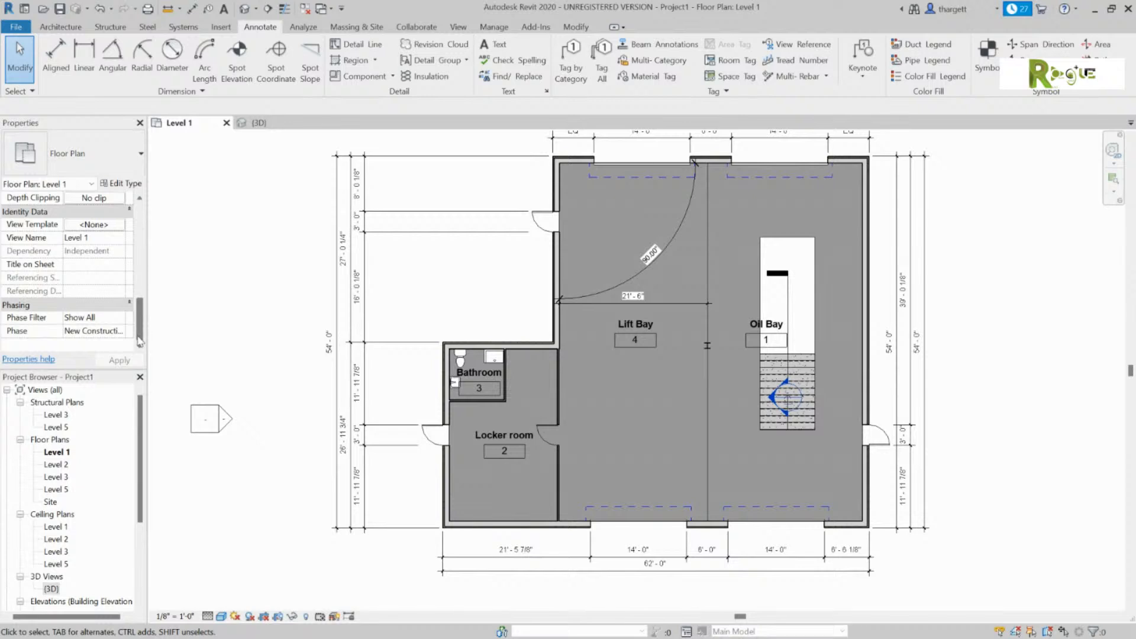
{"action": "scroll", "coordinate": [93, 305], "scroll_direction": "up", "scroll_amount": 7}
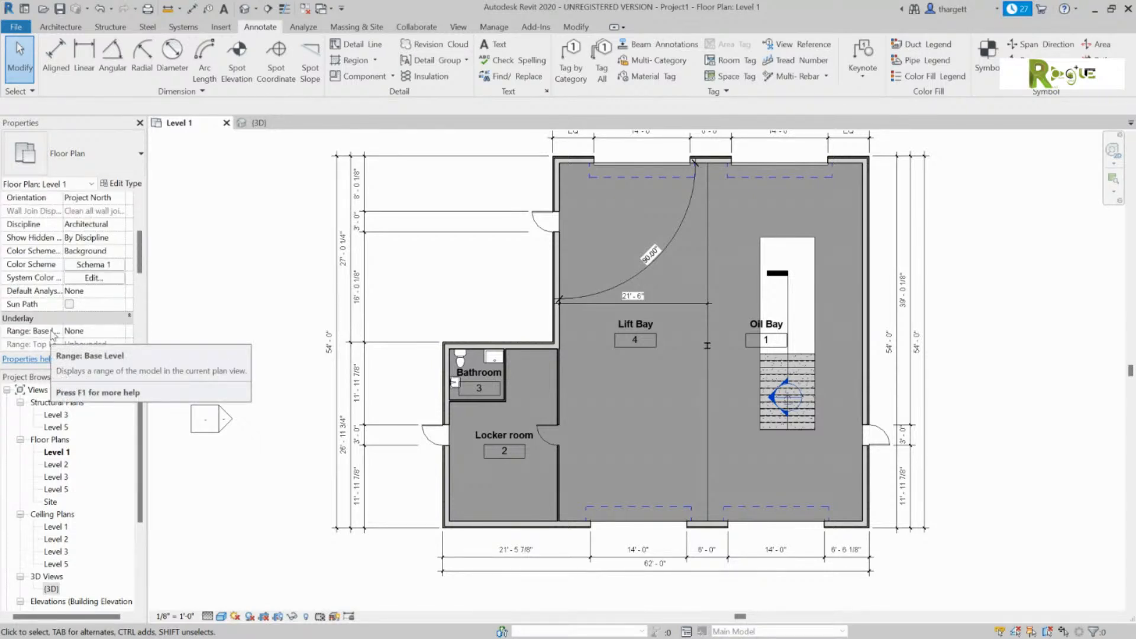
{"action": "scroll", "coordinate": [55, 332], "scroll_direction": "up", "scroll_amount": 4}
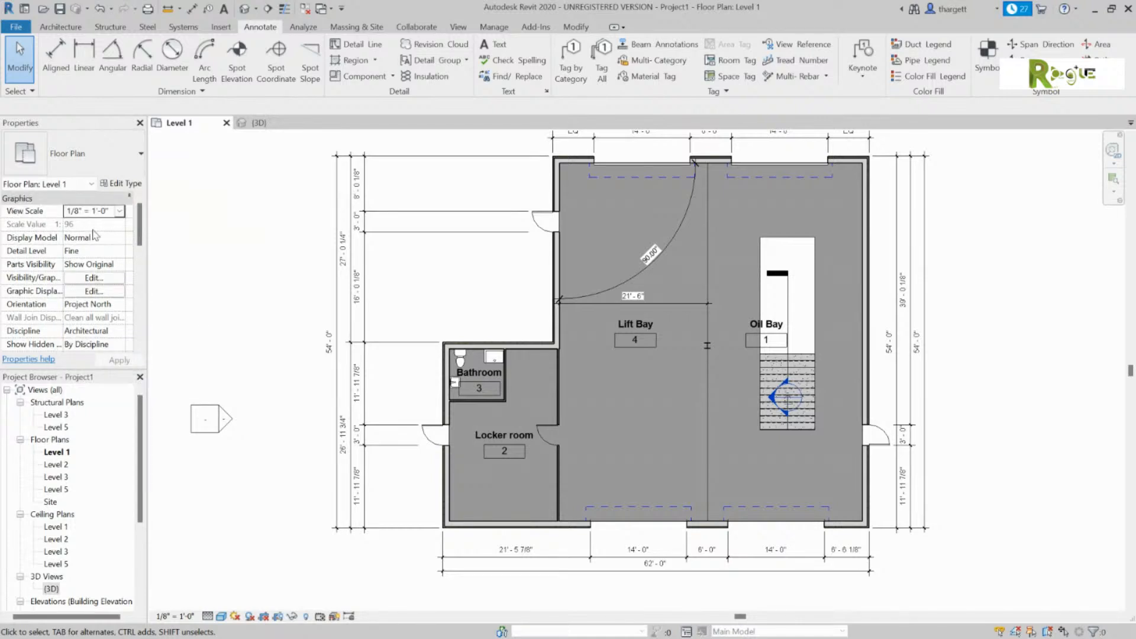
{"action": "scroll", "coordinate": [86, 255], "scroll_direction": "down", "scroll_amount": 5}
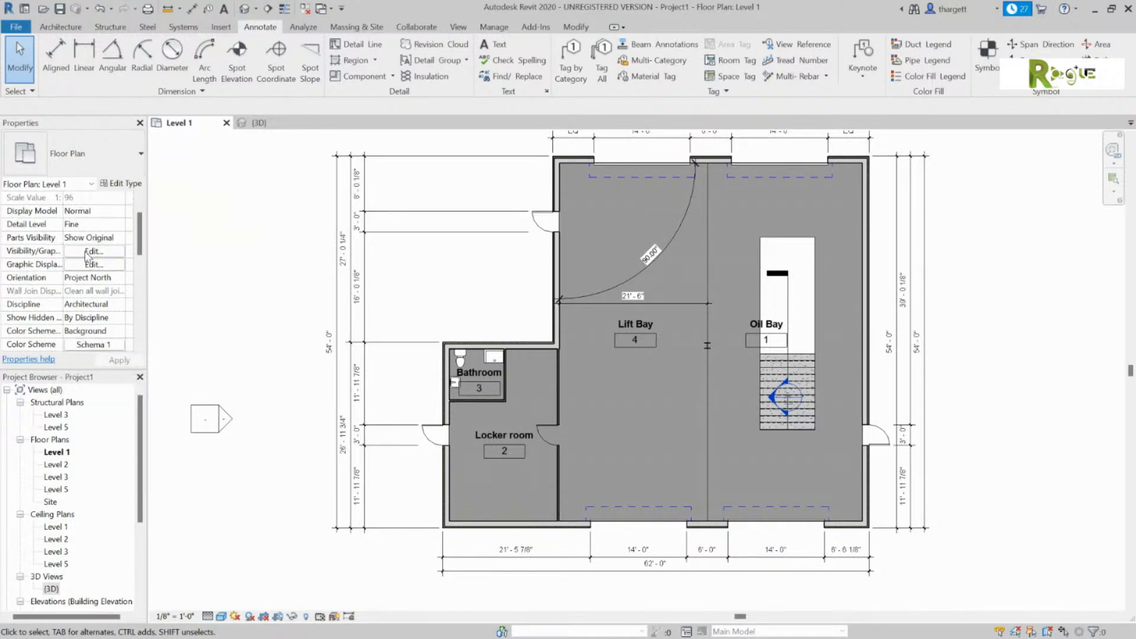
{"action": "scroll", "coordinate": [85, 260], "scroll_direction": "down", "scroll_amount": 2}
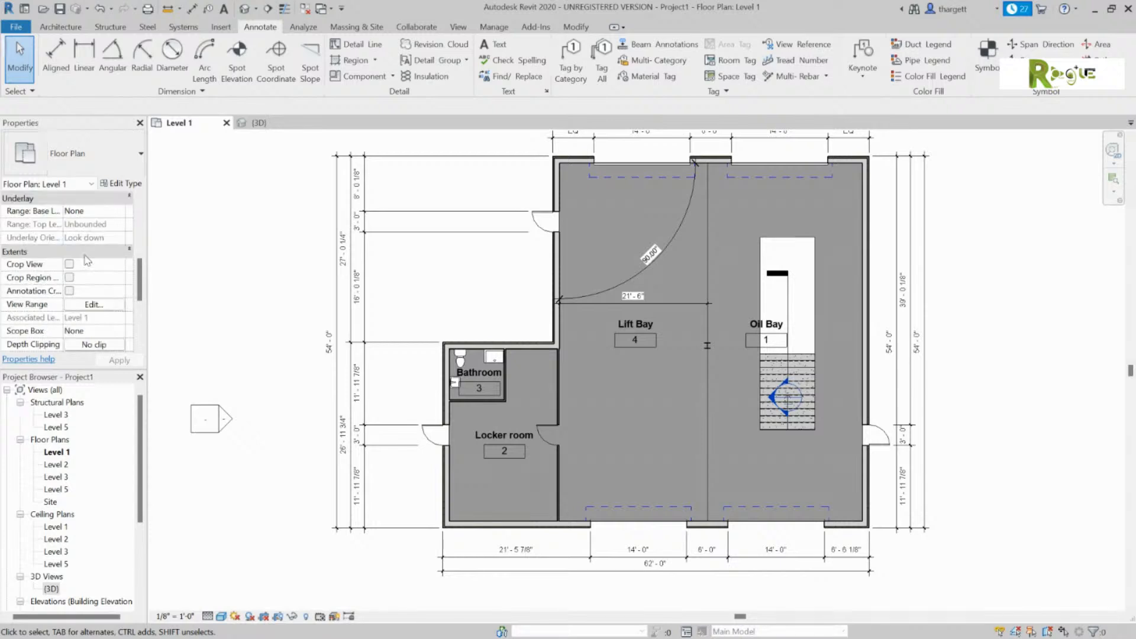
{"action": "left_click", "coordinate": [94, 305]}
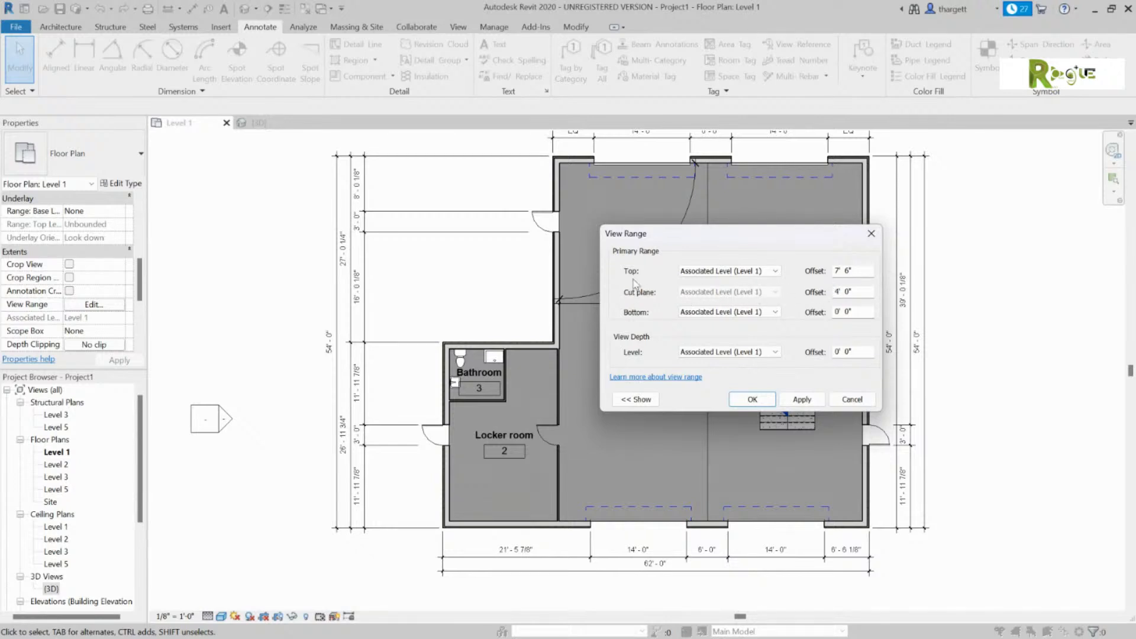
{"action": "left_click", "coordinate": [835, 291]}
{"action": "key", "text": "Delete"}
{"action": "type", "text": "5"}
{"action": "left_click", "coordinate": [750, 399]}
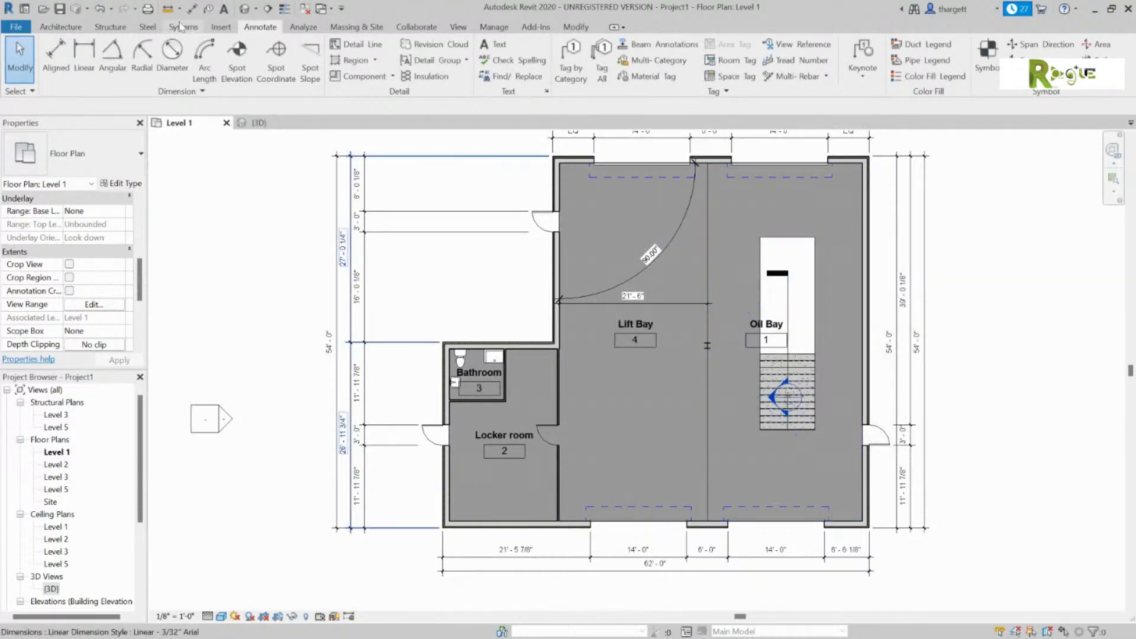
Preview spot elevations on the Locker room partition and the Lift Bay's exterior wall, and leave the command without placing one.
{"action": "left_click", "coordinate": [275, 57]}
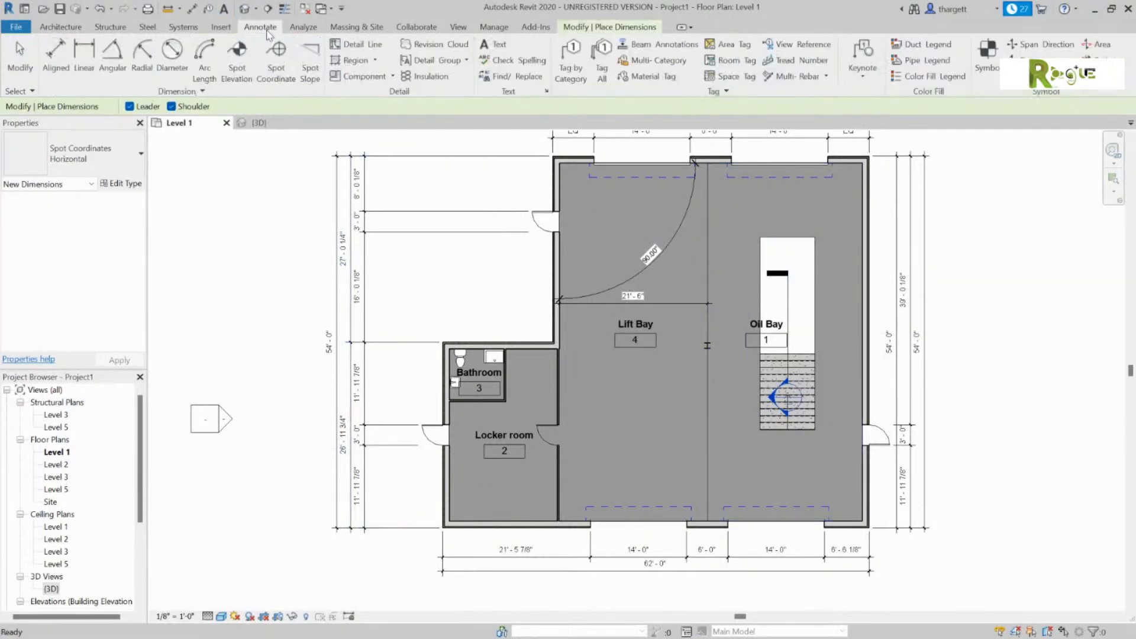
{"action": "left_click", "coordinate": [237, 67]}
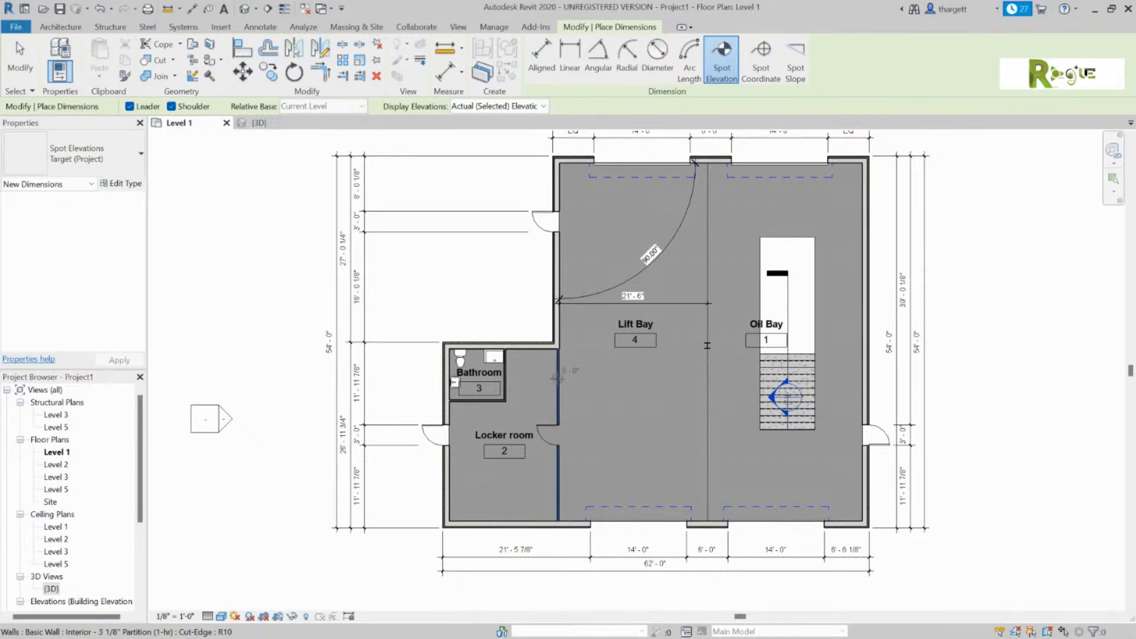
{"action": "scroll", "coordinate": [557, 377], "scroll_direction": "up", "scroll_amount": 3}
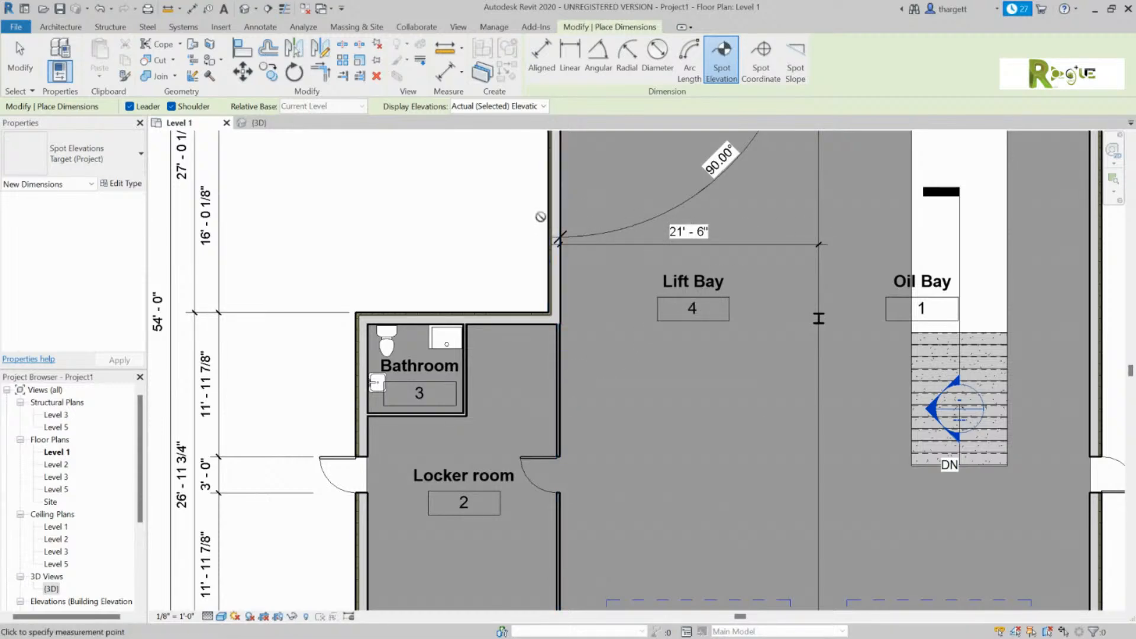
{"action": "scroll", "coordinate": [651, 260], "scroll_direction": "down", "scroll_amount": 3}
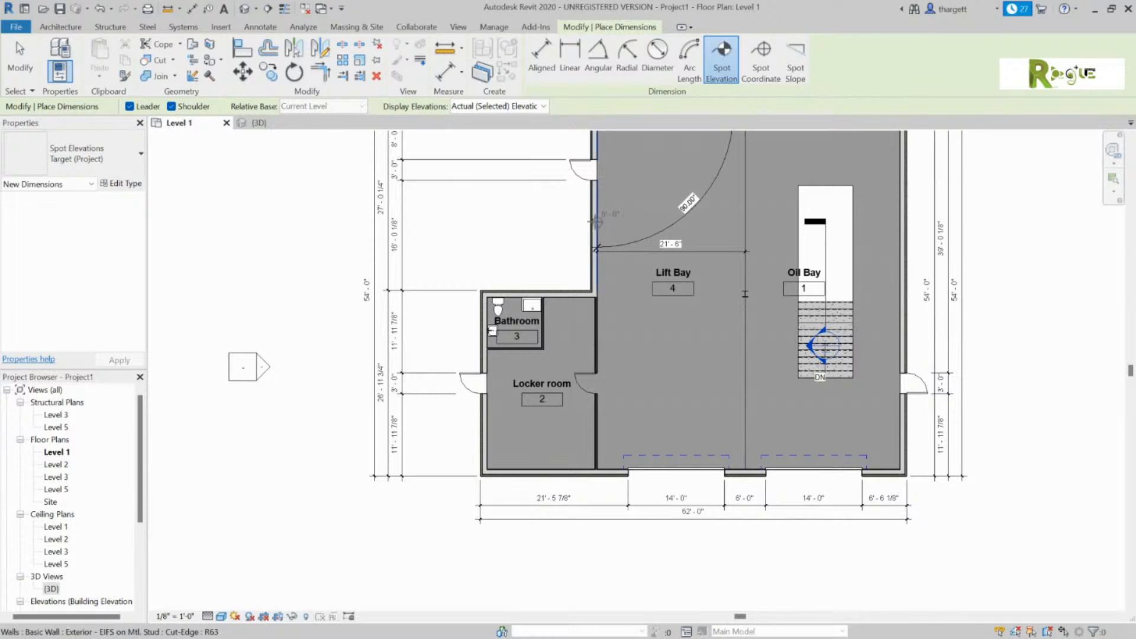
{"action": "key", "text": "Escape"}
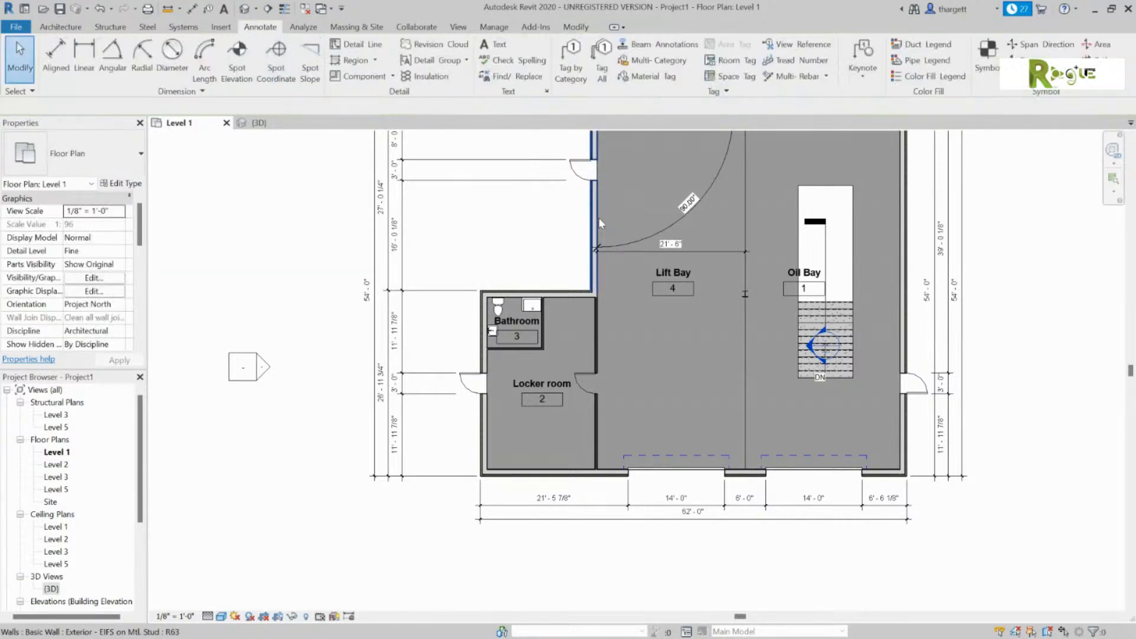
Check the cut plane offset in the Level 1 view range again and close the settings.
{"action": "scroll", "coordinate": [78, 290], "scroll_direction": "down", "scroll_amount": 6}
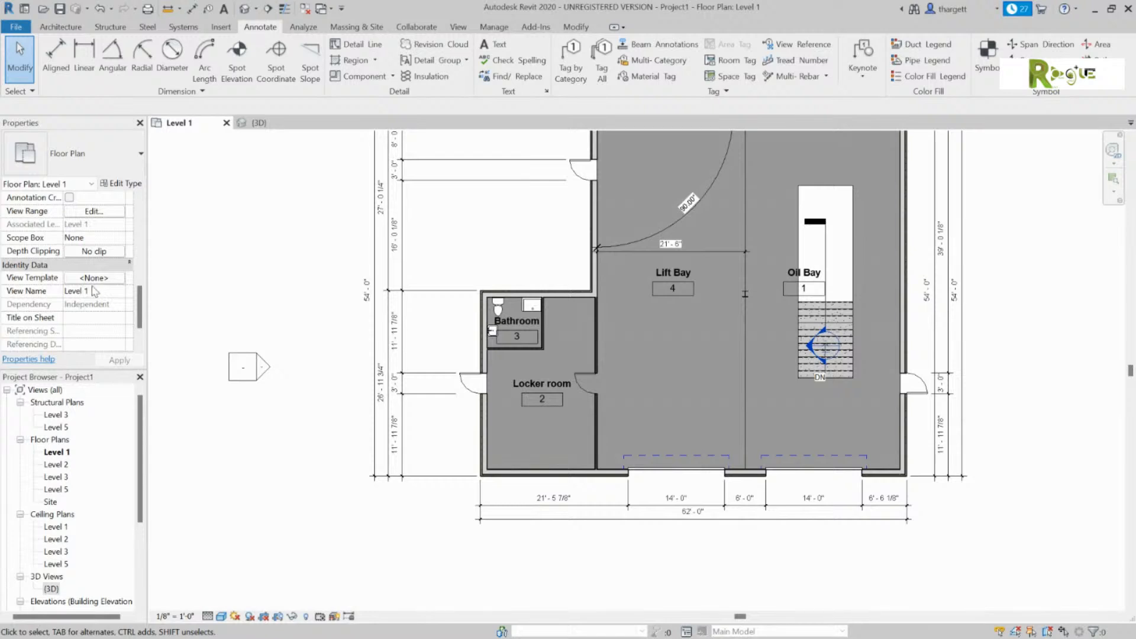
{"action": "scroll", "coordinate": [86, 291], "scroll_direction": "up", "scroll_amount": 2}
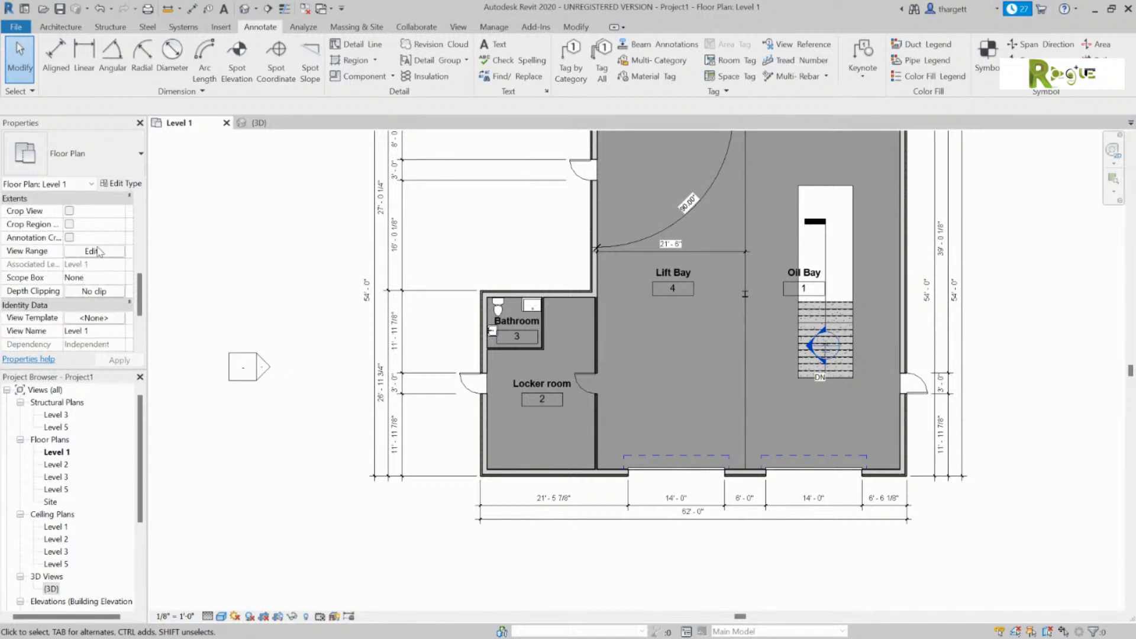
{"action": "left_click", "coordinate": [95, 251]}
{"action": "left_click", "coordinate": [866, 291]}
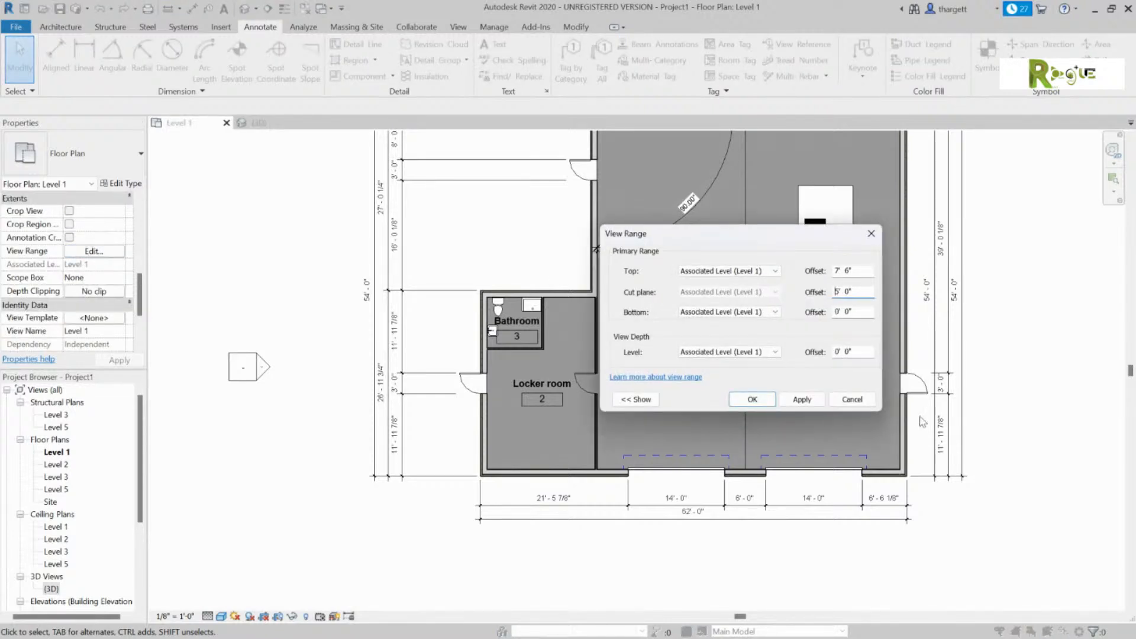
{"action": "key", "text": "Return"}
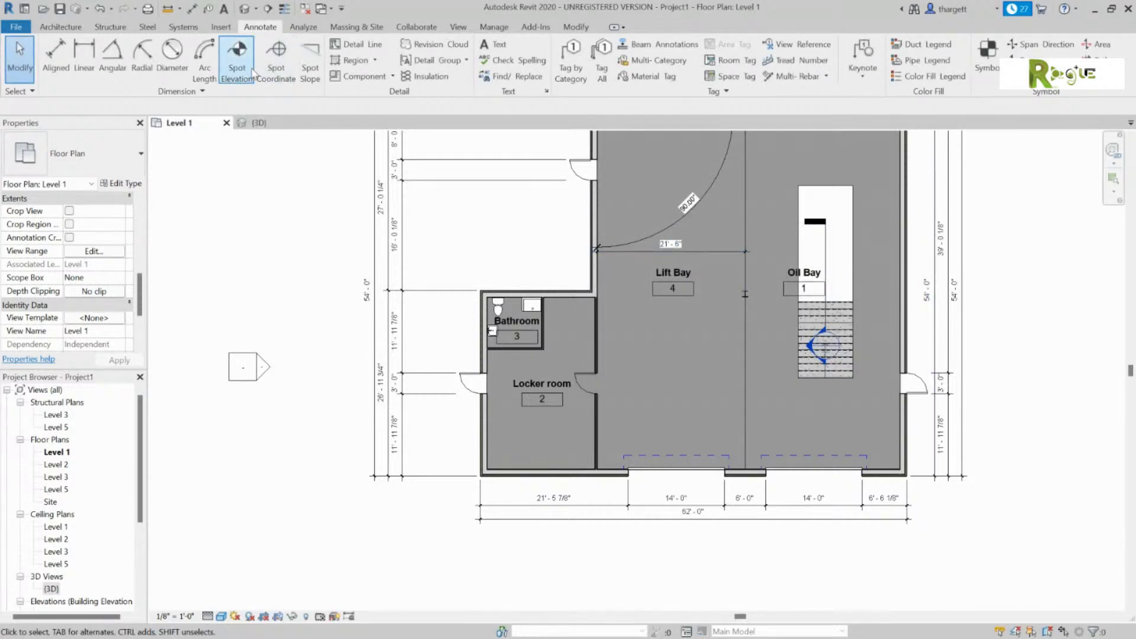
Preview spot coordinates on the Oil Bay floor near the stair, try Spot Slope at the stair, and leave both commands without placing anything.
{"action": "middle_click_drag", "start_coordinate": [739, 279], "coordinate": [631, 366]}
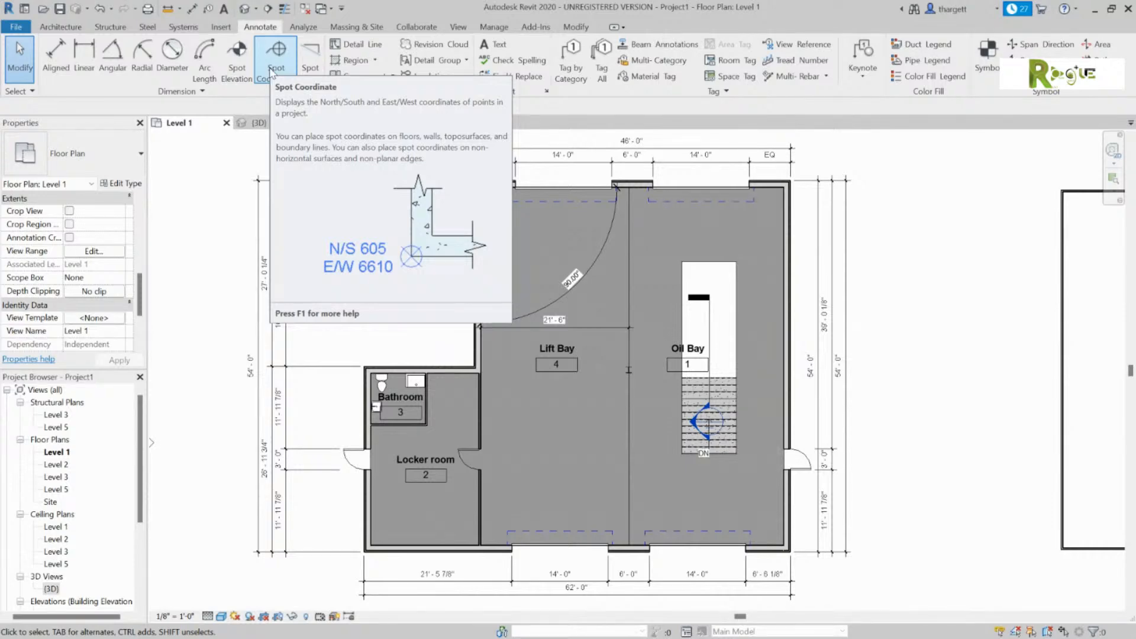
{"action": "left_click", "coordinate": [271, 71]}
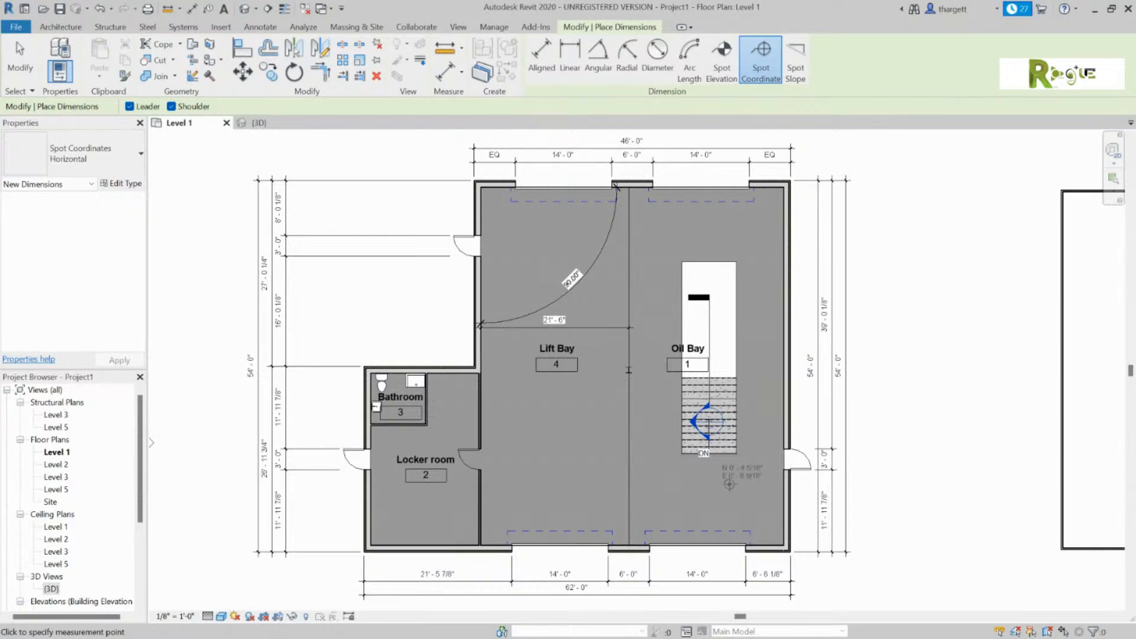
{"action": "scroll", "coordinate": [738, 484], "scroll_direction": "up", "scroll_amount": 3}
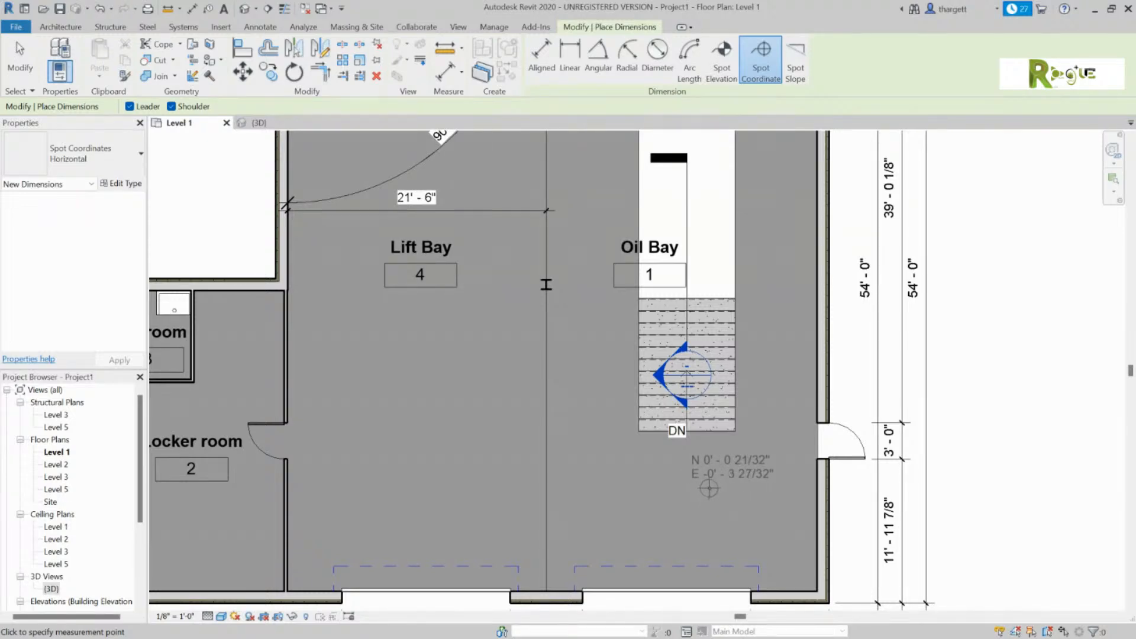
{"action": "key", "text": "Escape"}
{"action": "key", "text": "Escape"}
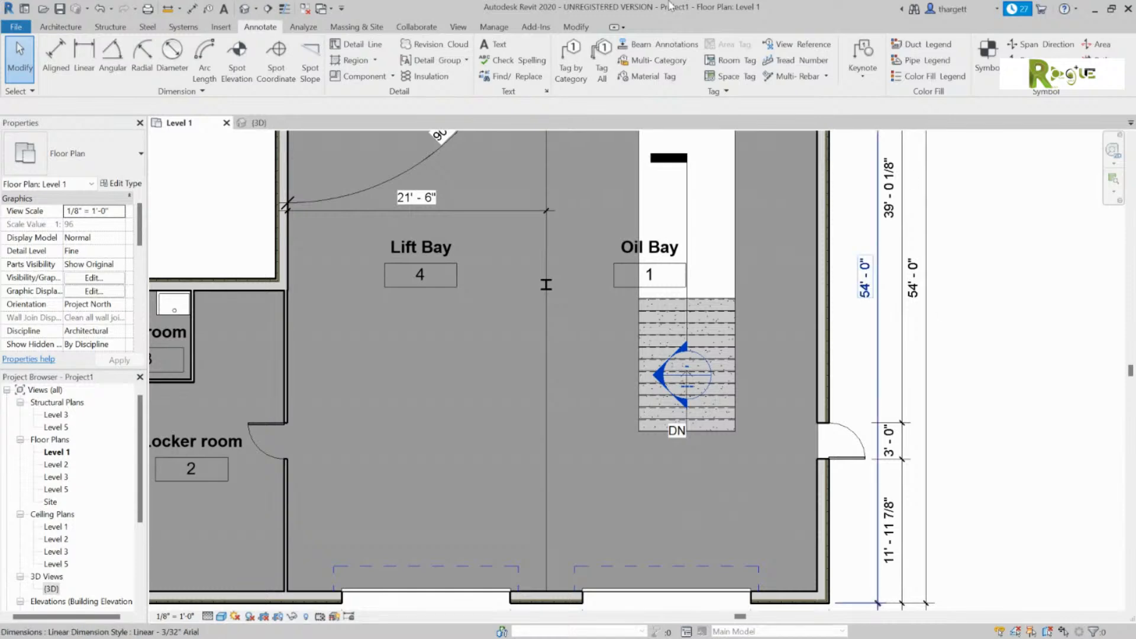
{"action": "left_click", "coordinate": [308, 75]}
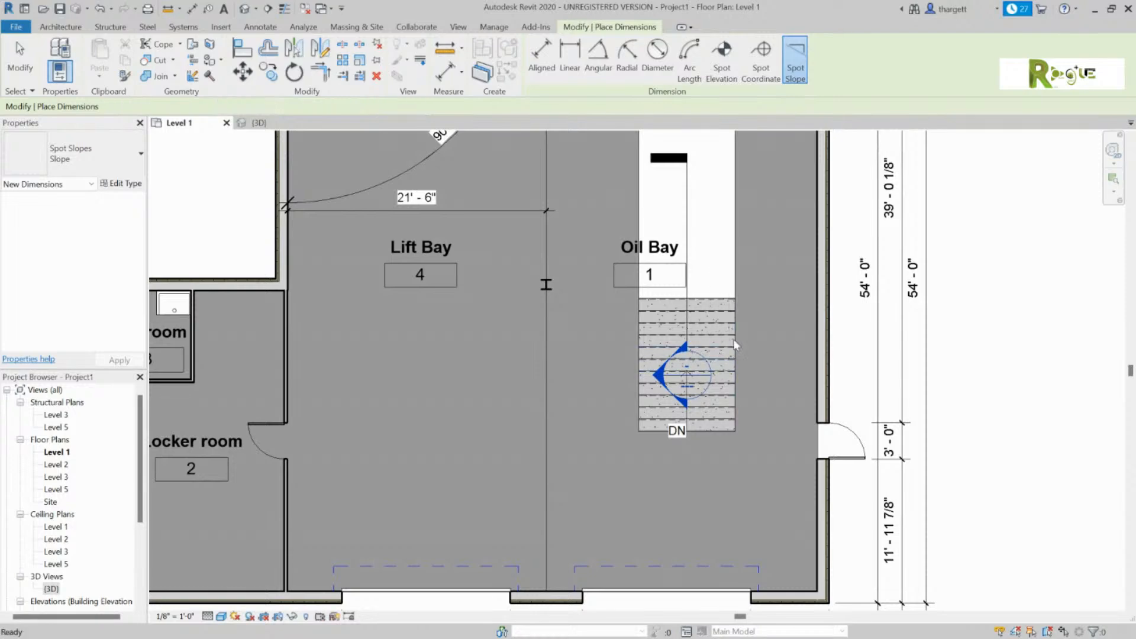
{"action": "key", "text": "Escape"}
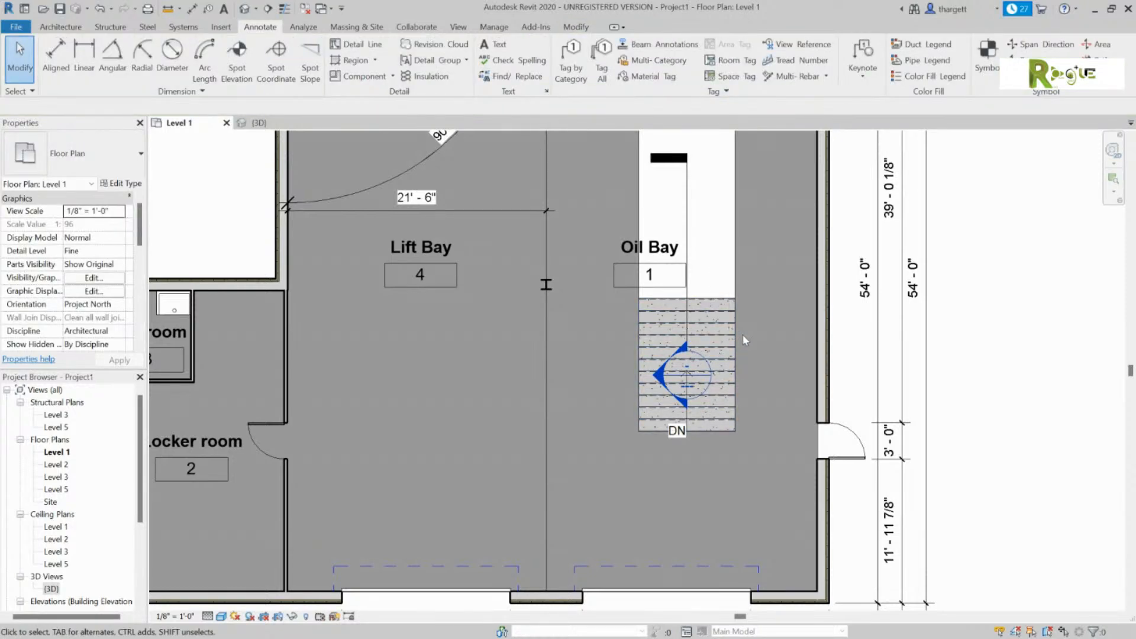
Open the Level 5 floor plan and examine the stair area.
{"action": "left_click", "coordinate": [62, 491]}
{"action": "double_click", "coordinate": [60, 489]}
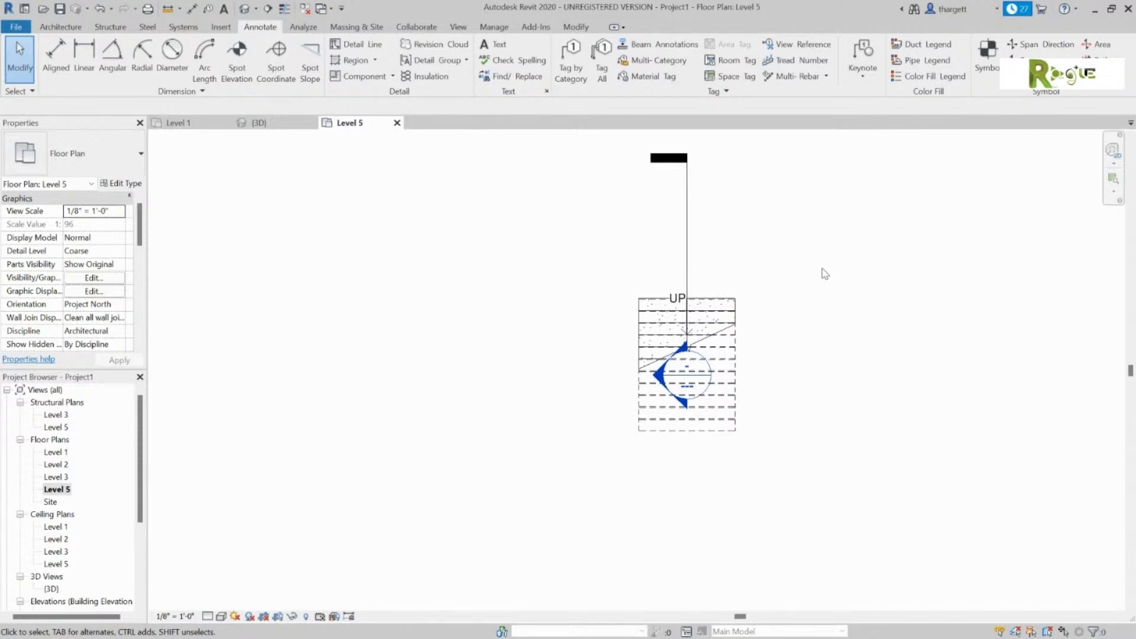
{"action": "scroll", "coordinate": [680, 283], "scroll_direction": "down", "scroll_amount": 5}
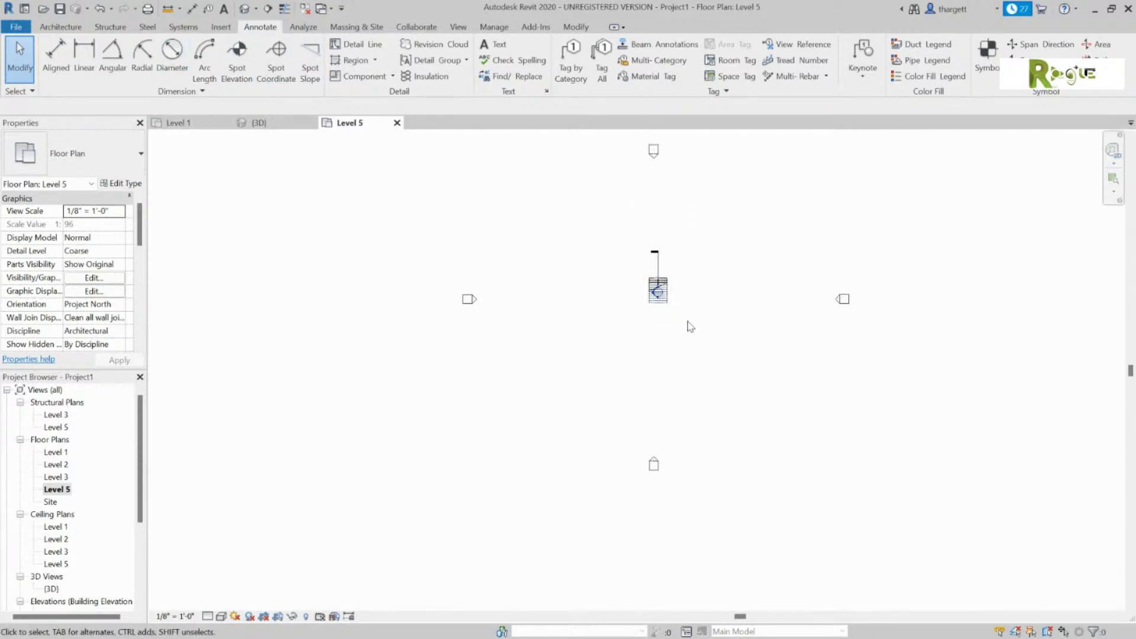
{"action": "scroll", "coordinate": [687, 321], "scroll_direction": "up", "scroll_amount": 3}
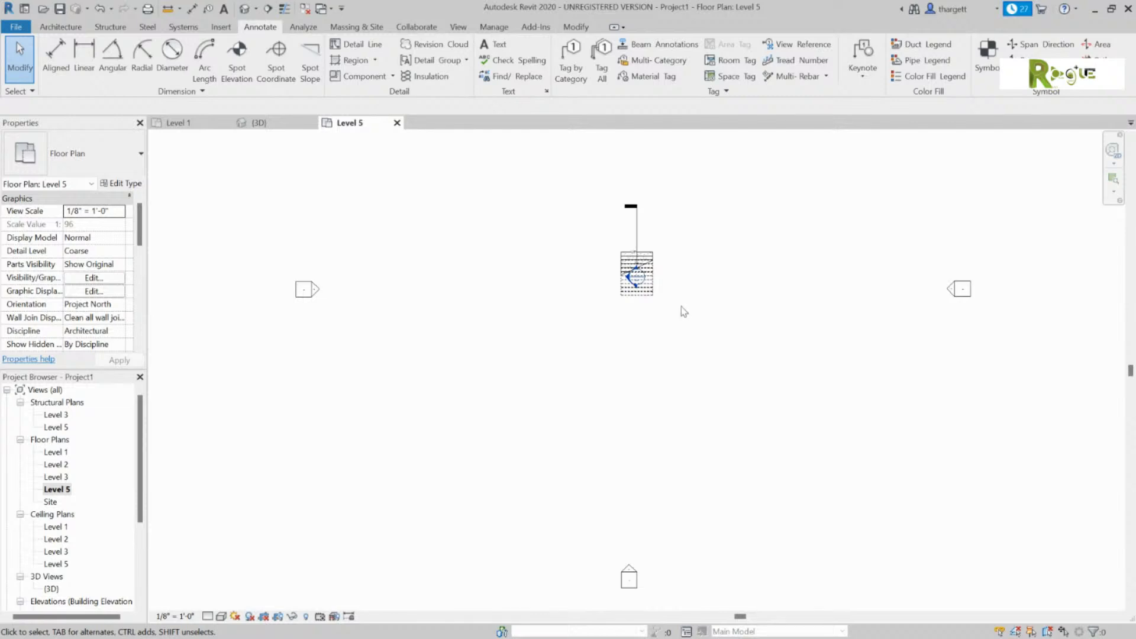
{"action": "scroll", "coordinate": [681, 306], "scroll_direction": "up", "scroll_amount": 2}
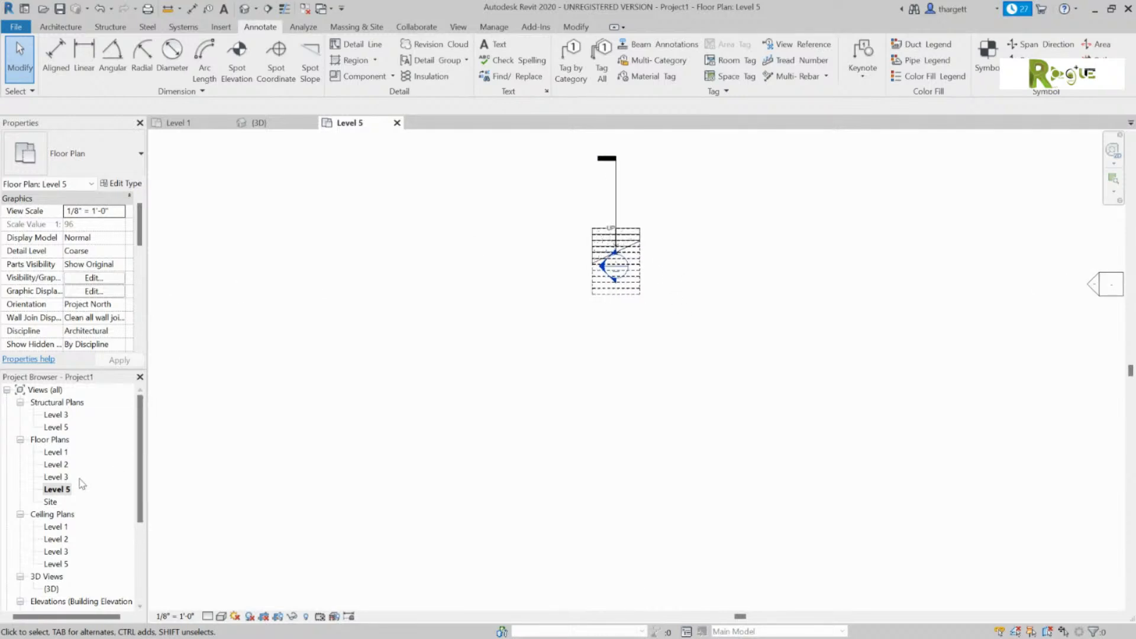
Try to set the bottom of the Level 5 view range to Unlimited, and close the settings without keeping the change.
{"action": "scroll", "coordinate": [95, 320], "scroll_direction": "down", "scroll_amount": 6}
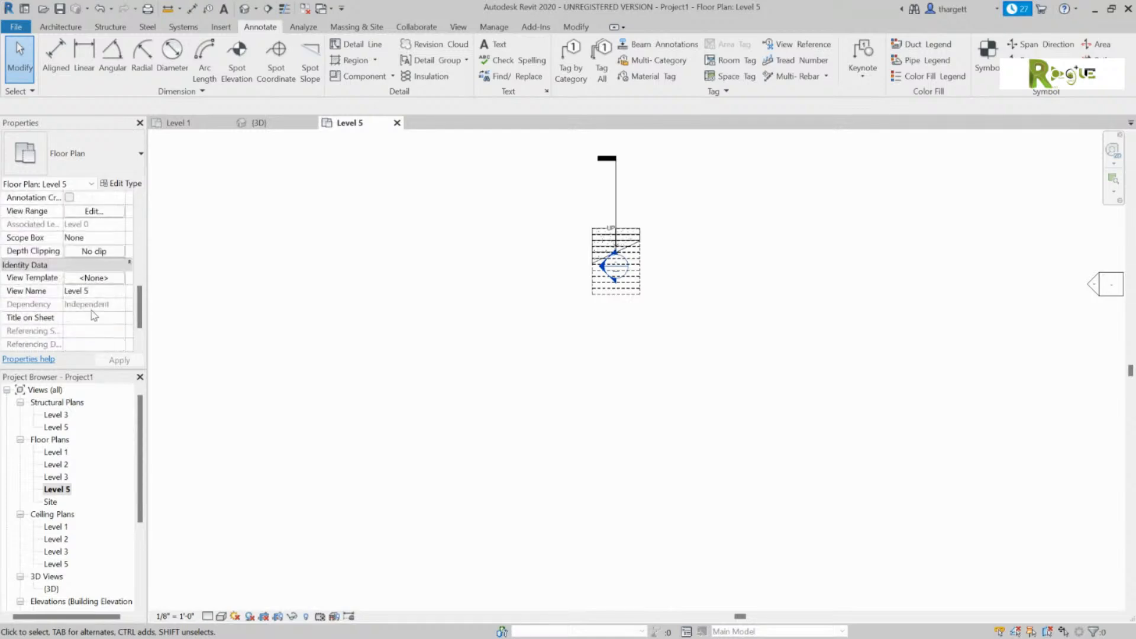
{"action": "scroll", "coordinate": [106, 298], "scroll_direction": "down", "scroll_amount": 2}
{"action": "scroll", "coordinate": [107, 299], "scroll_direction": "up", "scroll_amount": 4}
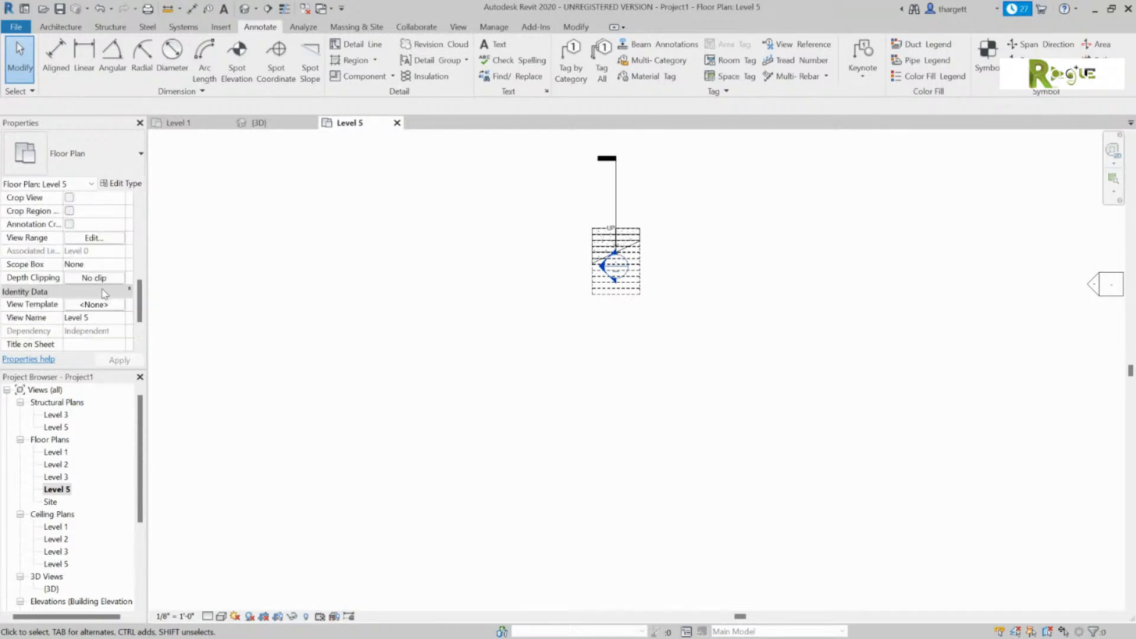
{"action": "left_click", "coordinate": [94, 238]}
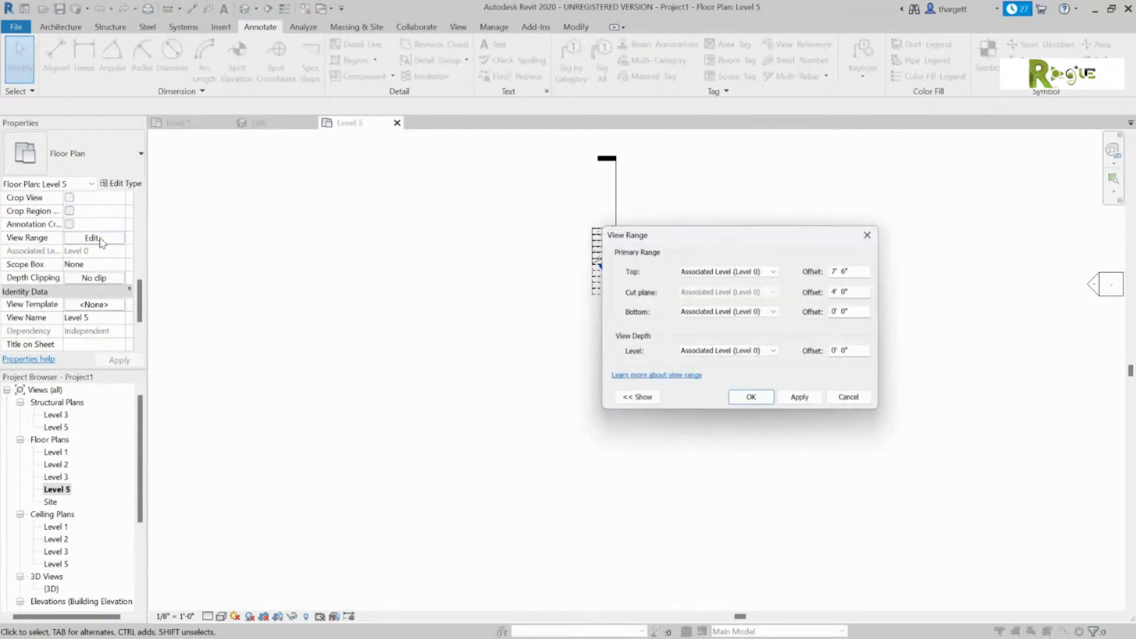
{"action": "left_click", "coordinate": [836, 292]}
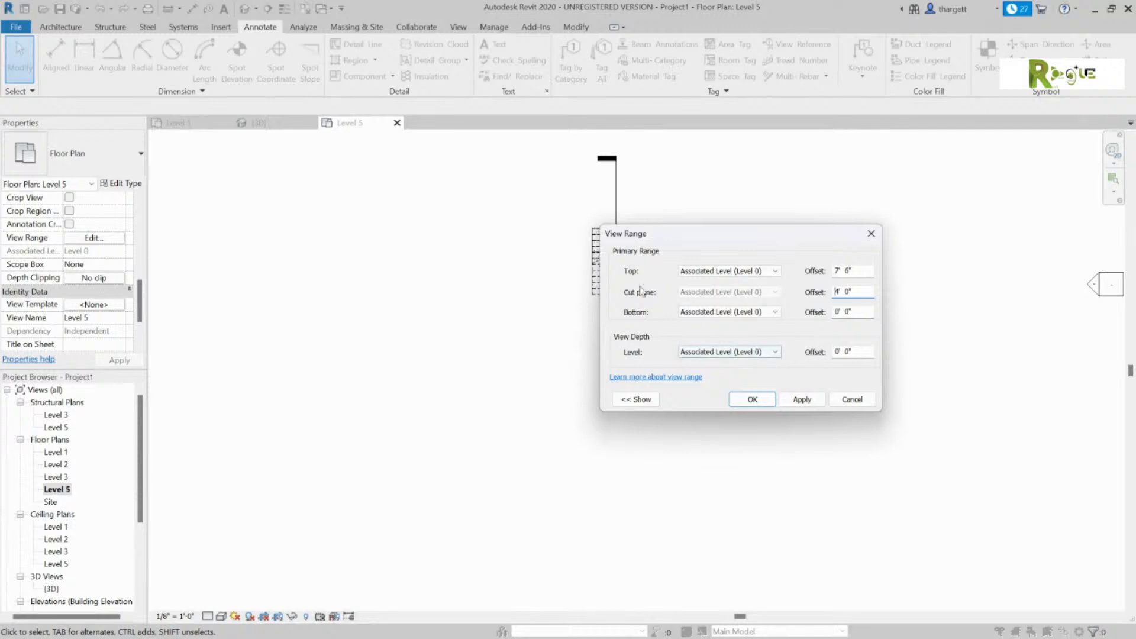
{"action": "left_click", "coordinate": [775, 312]}
{"action": "left_click", "coordinate": [774, 313]}
{"action": "left_click", "coordinate": [843, 311]}
{"action": "left_click", "coordinate": [739, 312]}
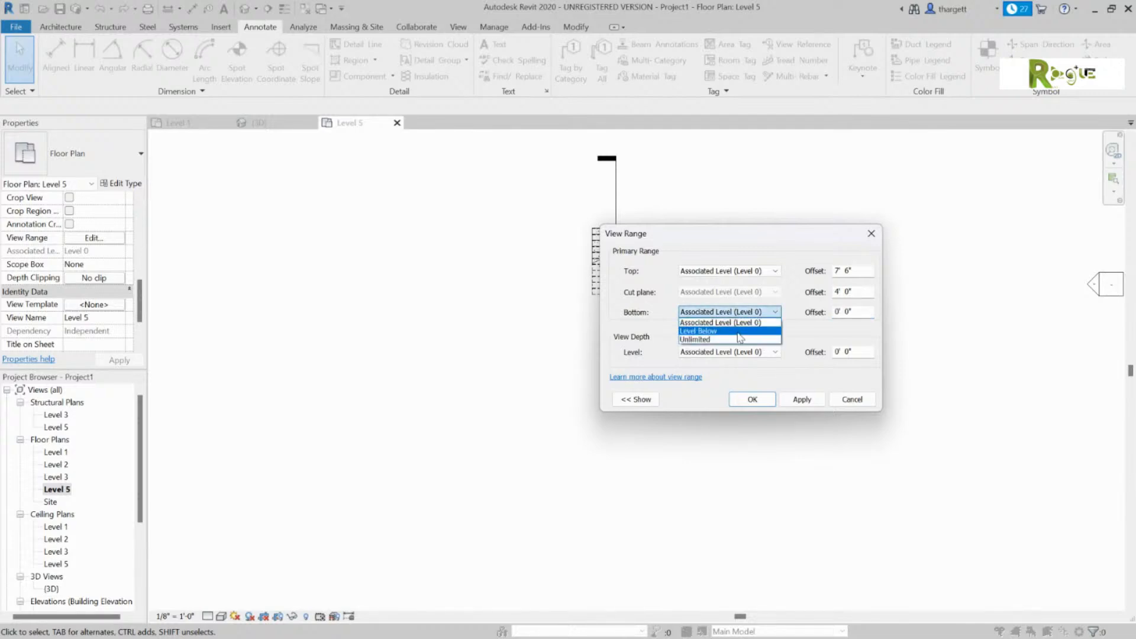
{"action": "left_click", "coordinate": [721, 341]}
{"action": "left_click", "coordinate": [757, 399]}
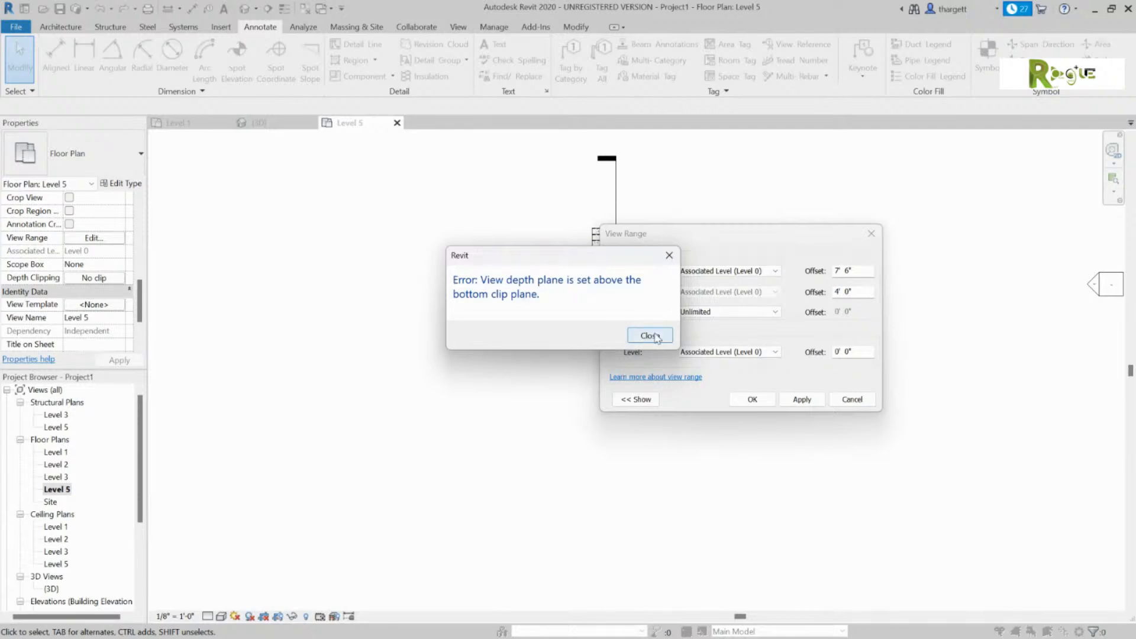
{"action": "left_click", "coordinate": [650, 335]}
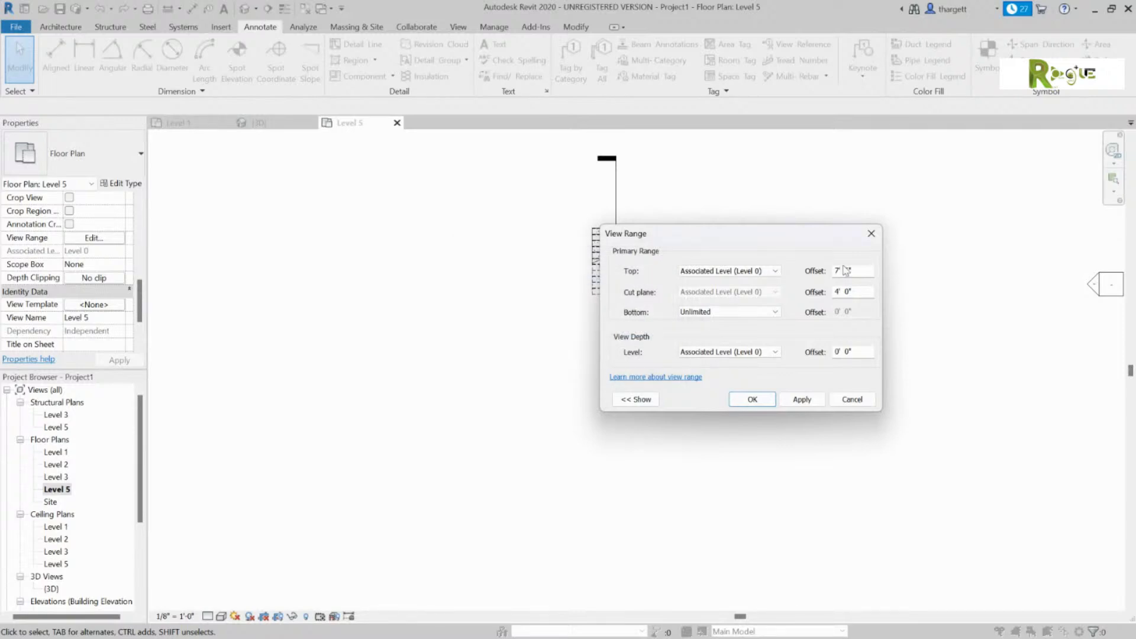
{"action": "left_click", "coordinate": [871, 234]}
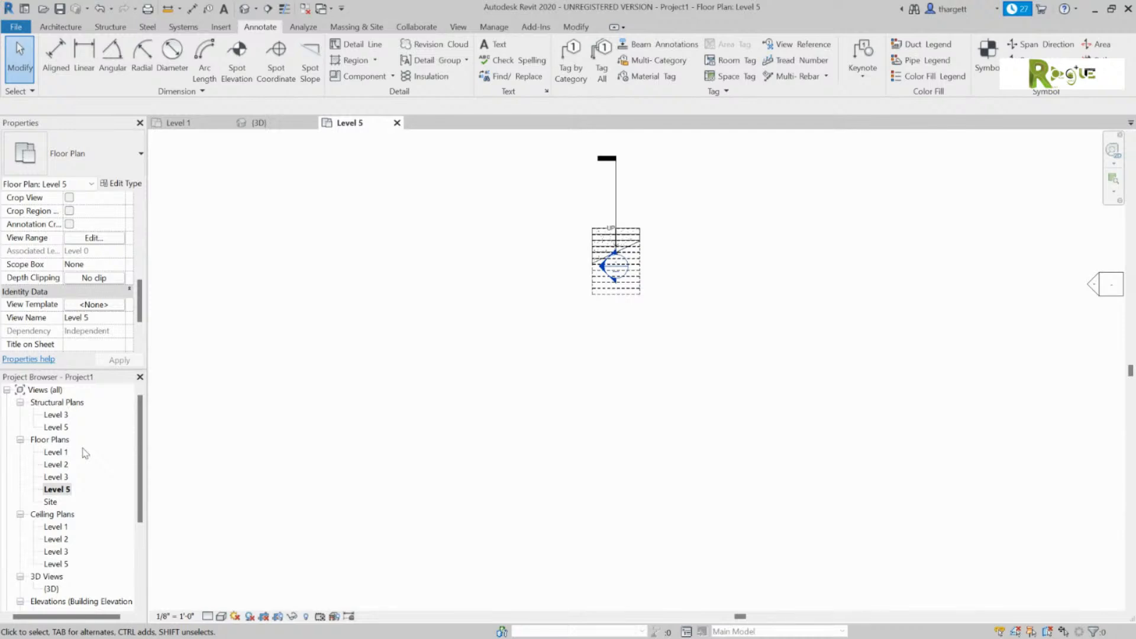
Open the Site floor plan.
{"action": "scroll", "coordinate": [79, 474], "scroll_direction": "down", "scroll_amount": 2}
{"action": "scroll", "coordinate": [81, 484], "scroll_direction": "down", "scroll_amount": 2}
{"action": "scroll", "coordinate": [81, 484], "scroll_direction": "up", "scroll_amount": 4}
{"action": "left_click", "coordinate": [43, 503]}
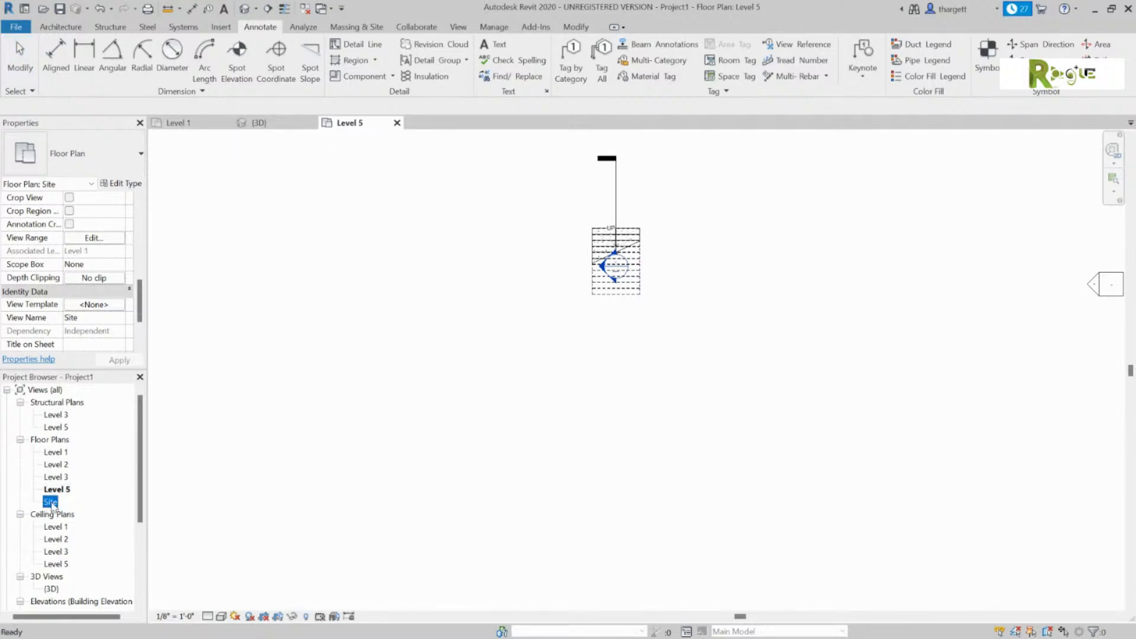
{"action": "double_click", "coordinate": [50, 502]}
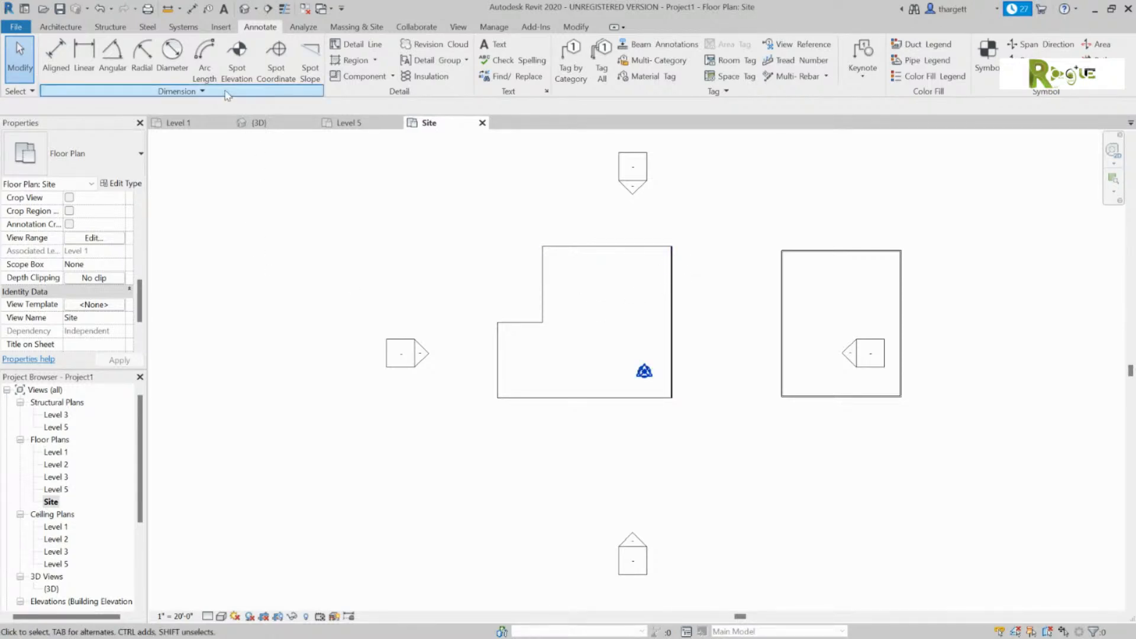
Place one spot slope near the middle of the L-shaped building's roof and leave the Spot Slope command.
{"action": "left_click", "coordinate": [310, 59]}
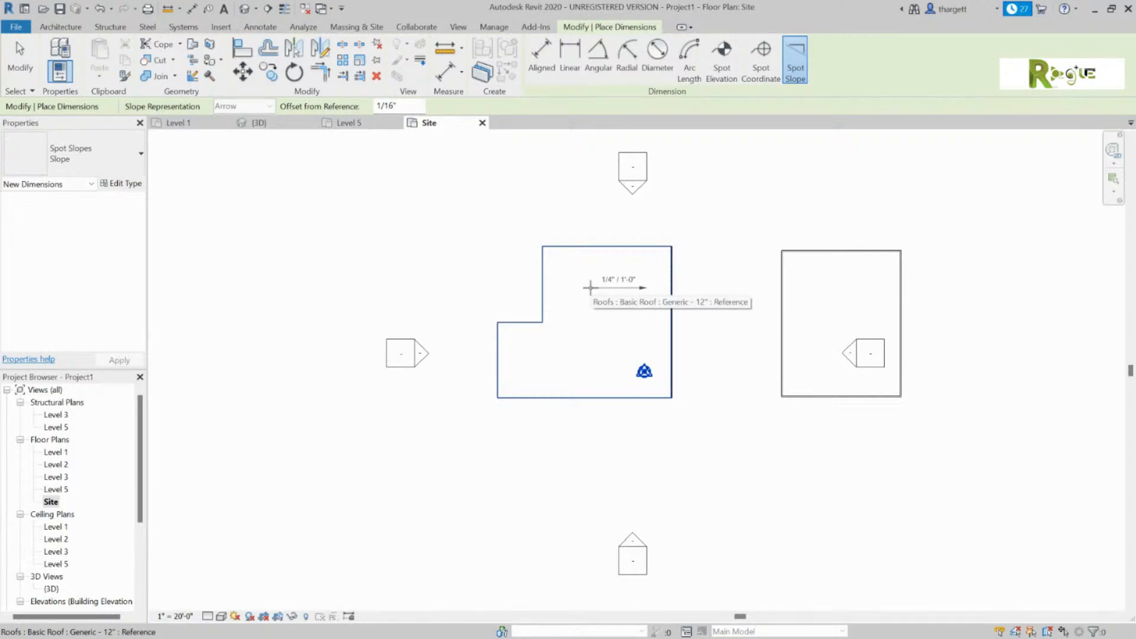
{"action": "left_click", "coordinate": [594, 329]}
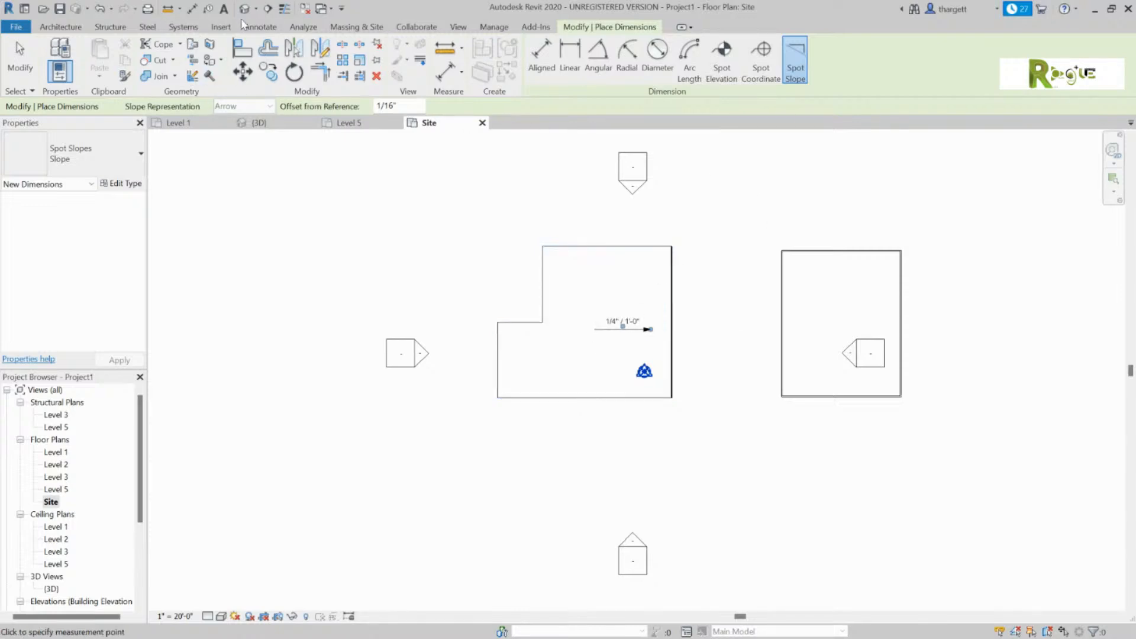
{"action": "left_click", "coordinate": [261, 26]}
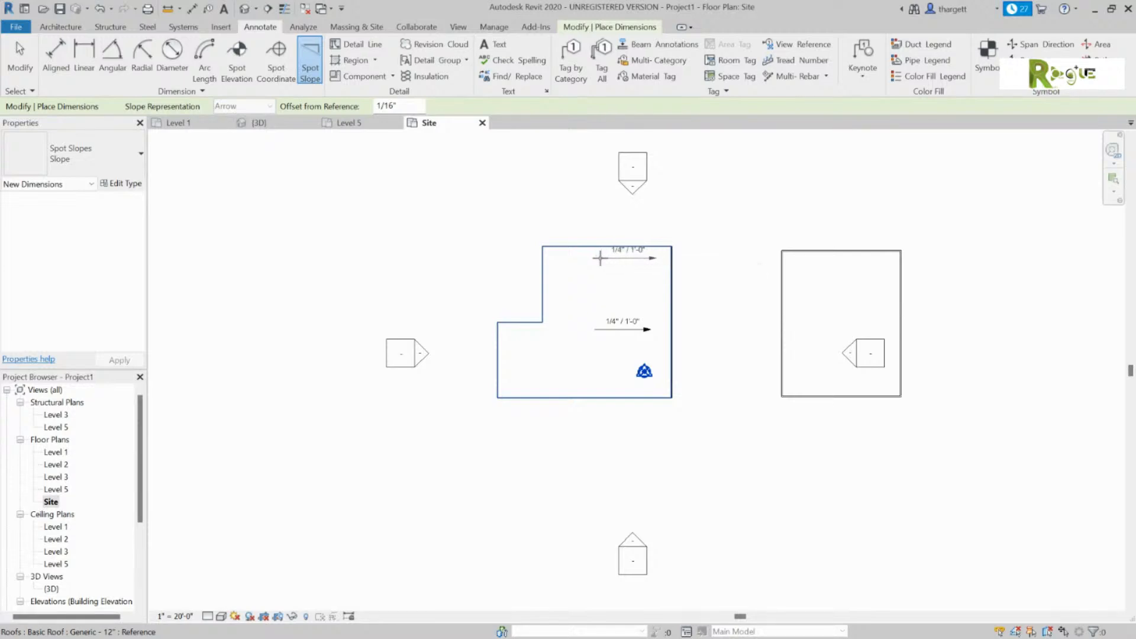
{"action": "key", "text": "Escape"}
{"action": "key", "text": "Escape"}
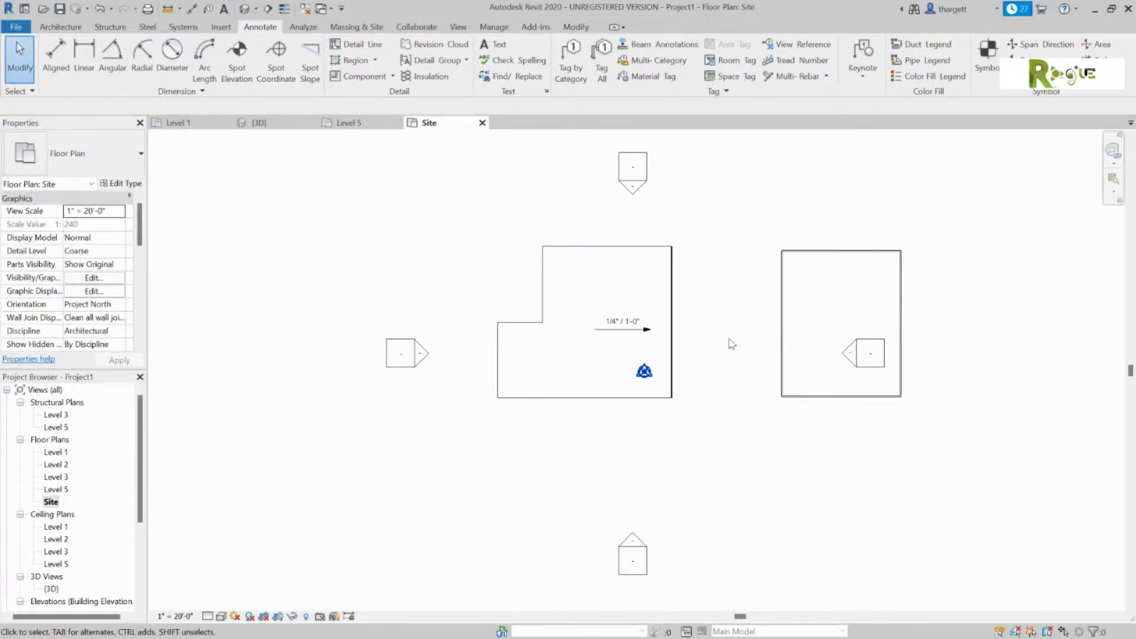
Look over the roof in the Site plan, check the building in the 3D view, and return to the Site plan.
{"action": "scroll", "coordinate": [725, 375], "scroll_direction": "up", "scroll_amount": 3}
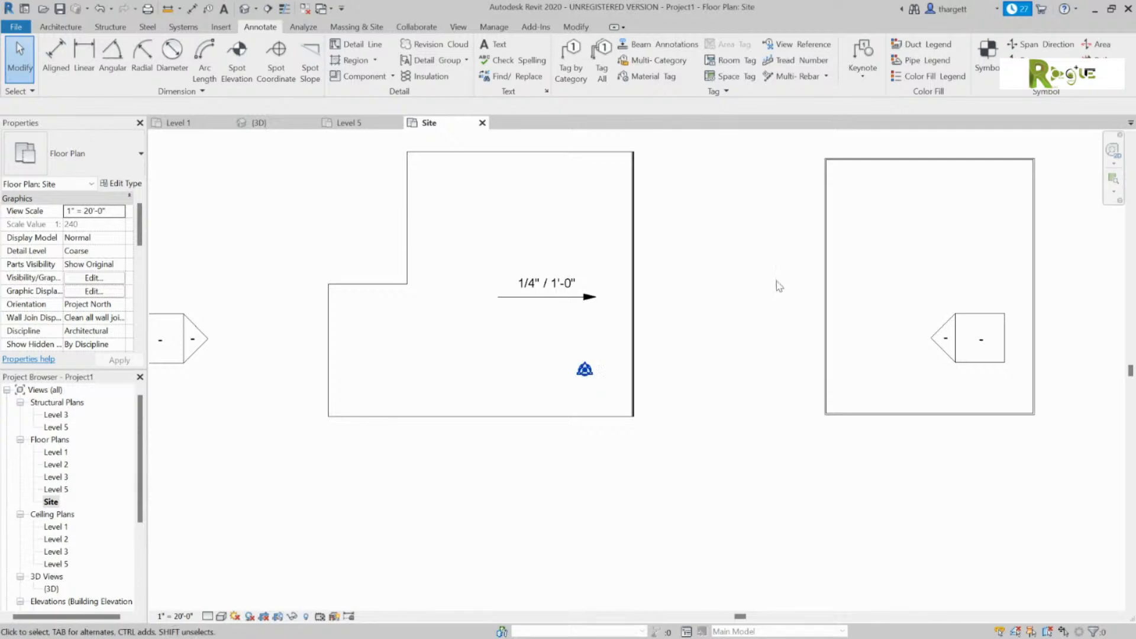
{"action": "scroll", "coordinate": [766, 302], "scroll_direction": "down", "scroll_amount": 2}
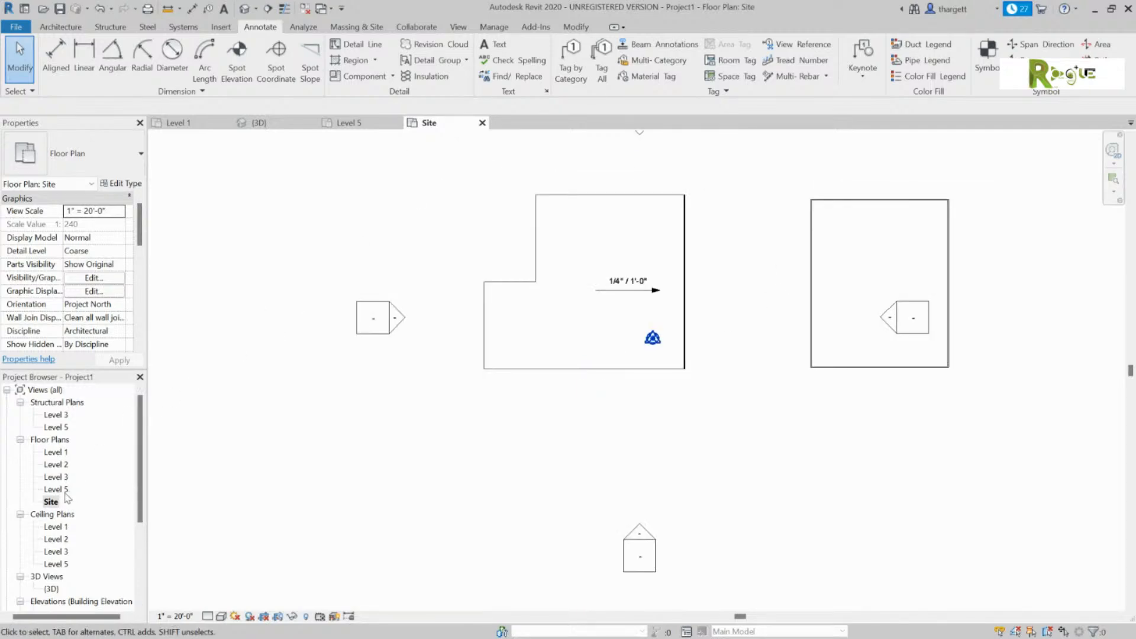
{"action": "left_click", "coordinate": [259, 122]}
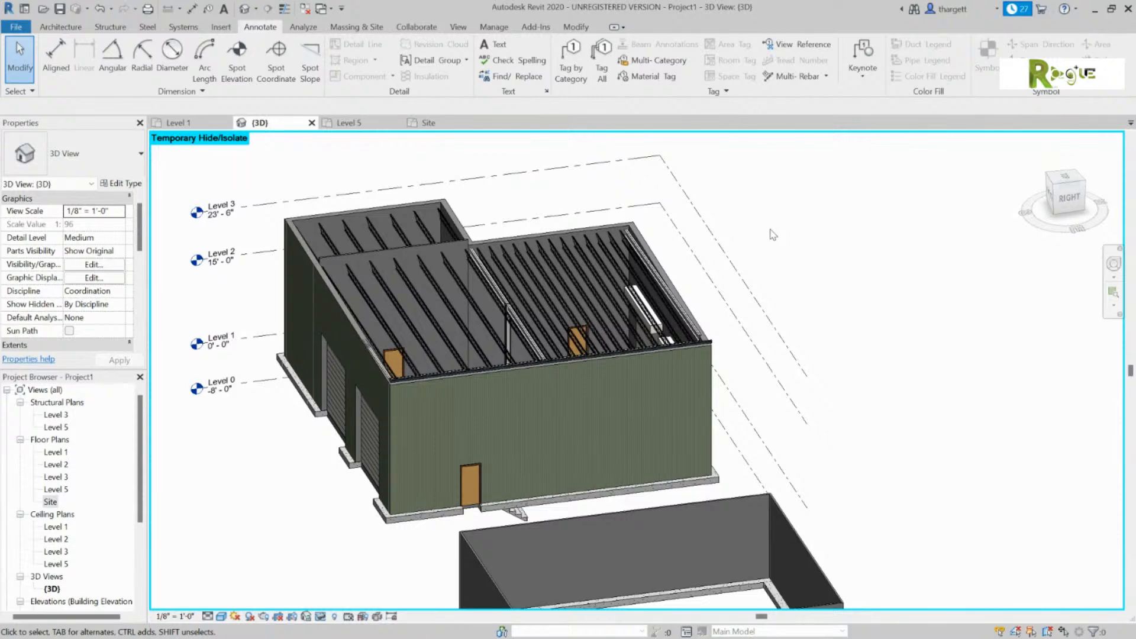
{"action": "left_click", "coordinate": [441, 122]}
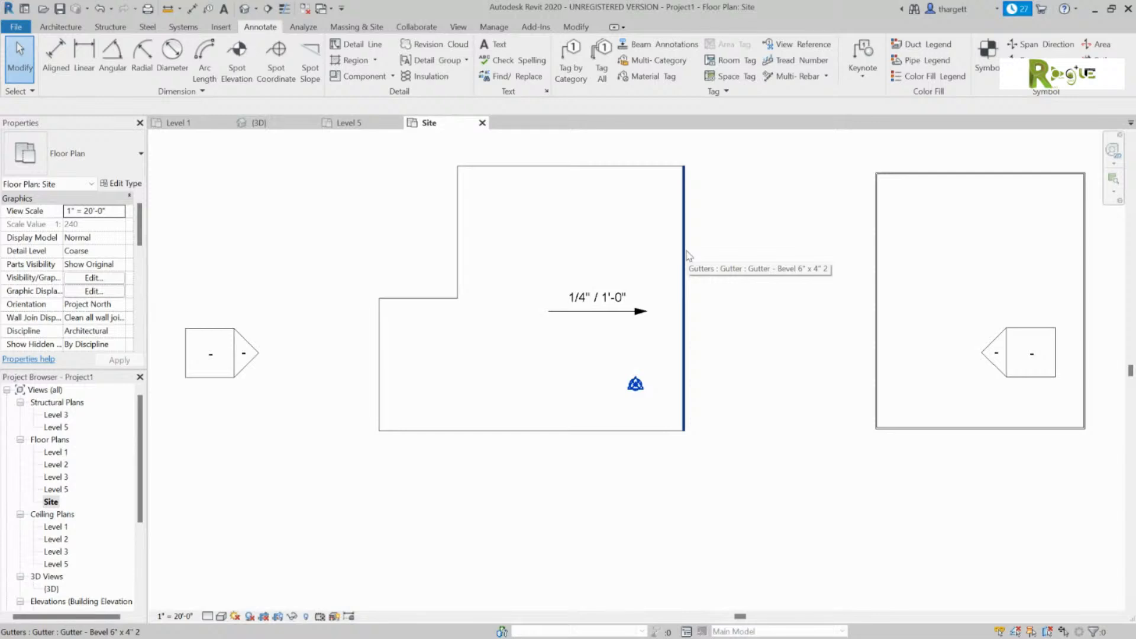
Open the type properties of the roof's spot slope and check the available Alternate Units options.
{"action": "left_click", "coordinate": [638, 312]}
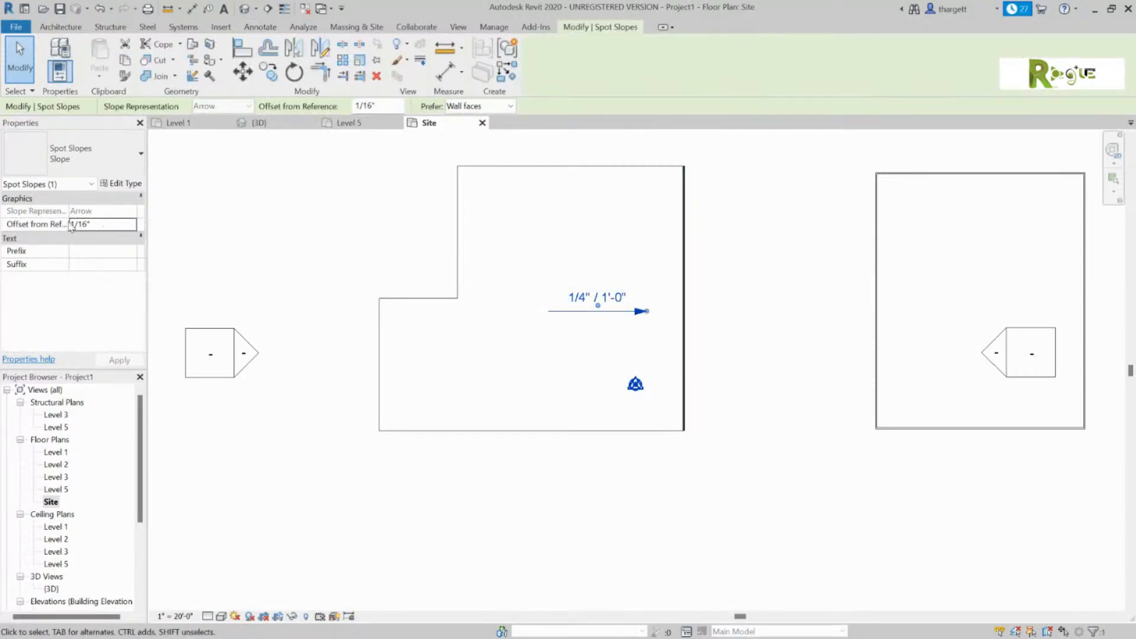
{"action": "left_click", "coordinate": [123, 184]}
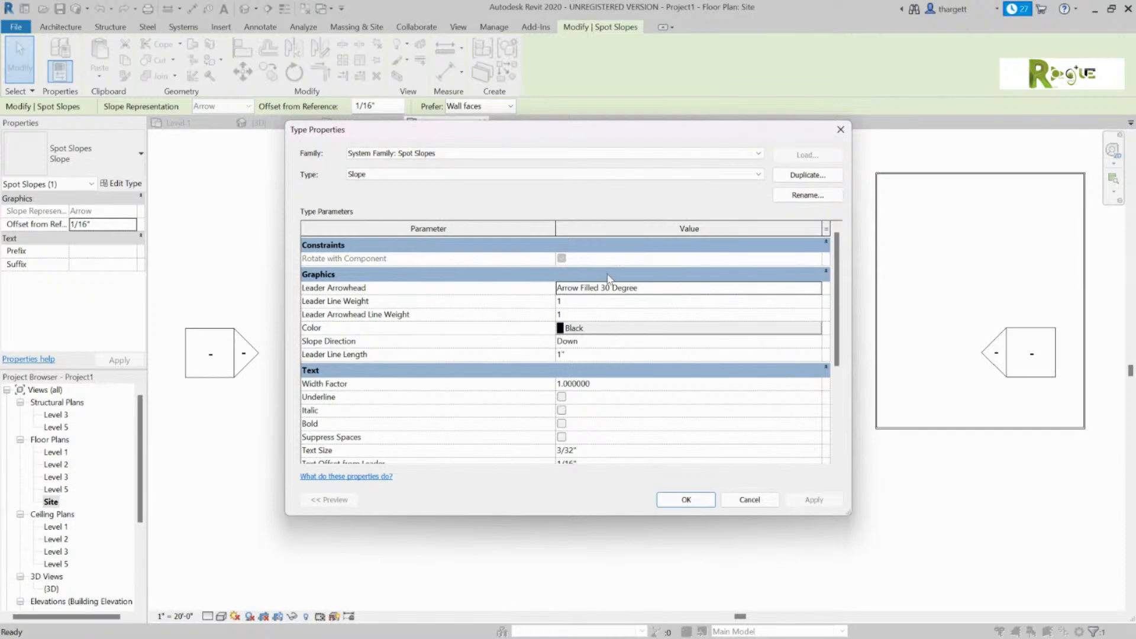
{"action": "scroll", "coordinate": [624, 358], "scroll_direction": "down", "scroll_amount": 3}
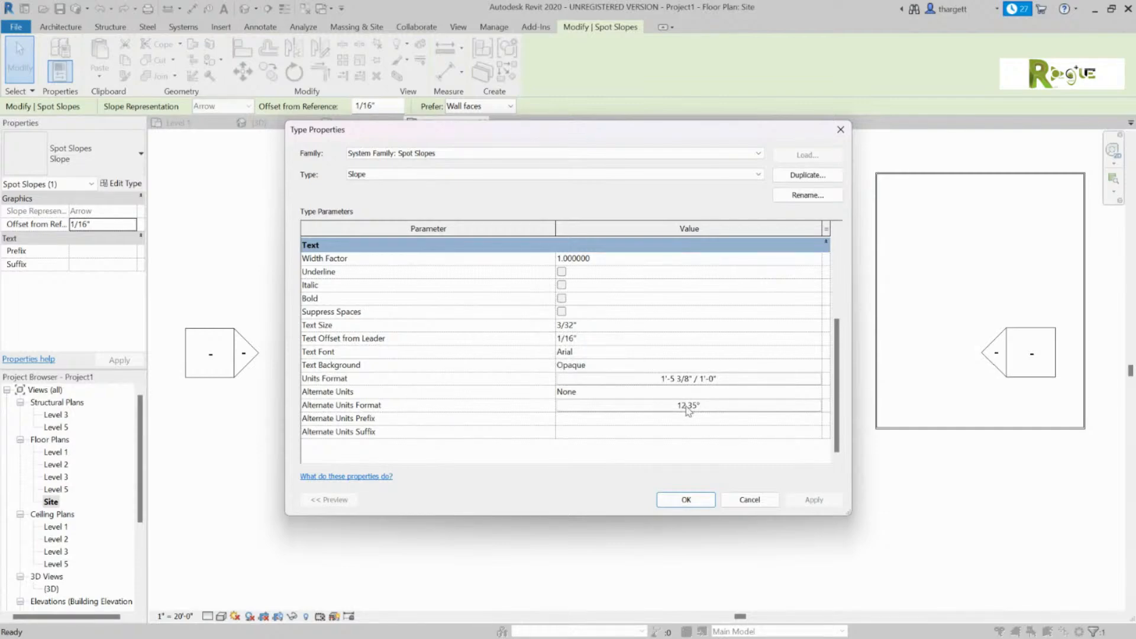
{"action": "left_click", "coordinate": [588, 393]}
{"action": "left_click", "coordinate": [815, 391]}
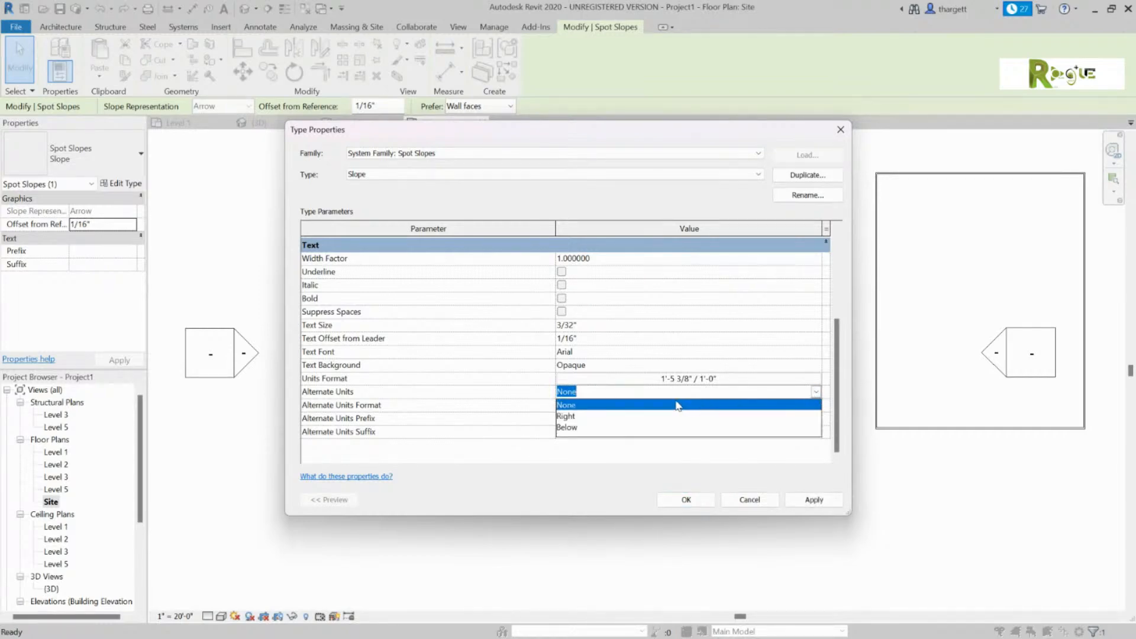
{"action": "left_click", "coordinate": [817, 393]}
Change the Slope type's units format to Decimal degrees and apply the type properties.
{"action": "left_click", "coordinate": [816, 379]}
{"action": "left_click", "coordinate": [813, 379]}
{"action": "left_click_drag", "start_coordinate": [588, 217], "coordinate": [421, 203]}
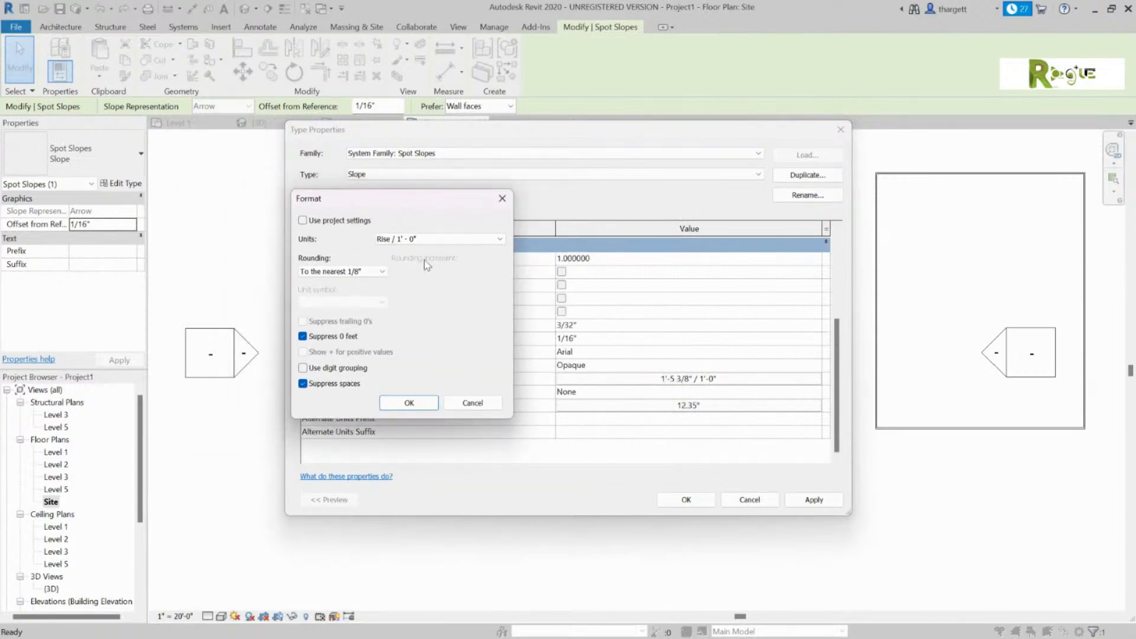
{"action": "left_click", "coordinate": [380, 272]}
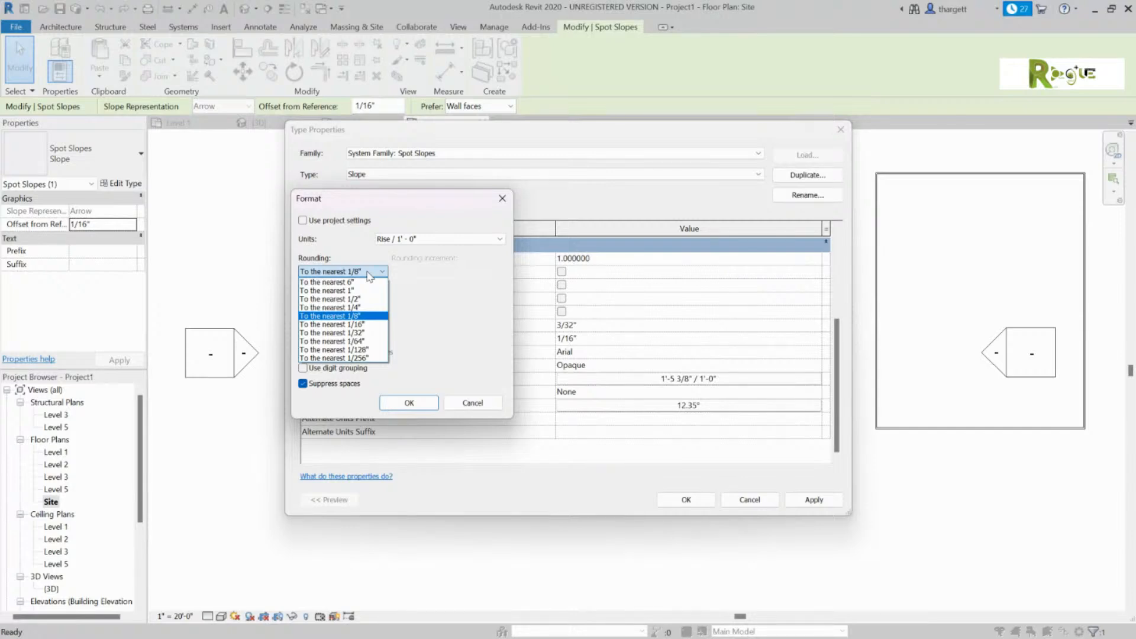
{"action": "left_click", "coordinate": [454, 229]}
{"action": "left_click", "coordinate": [456, 238]}
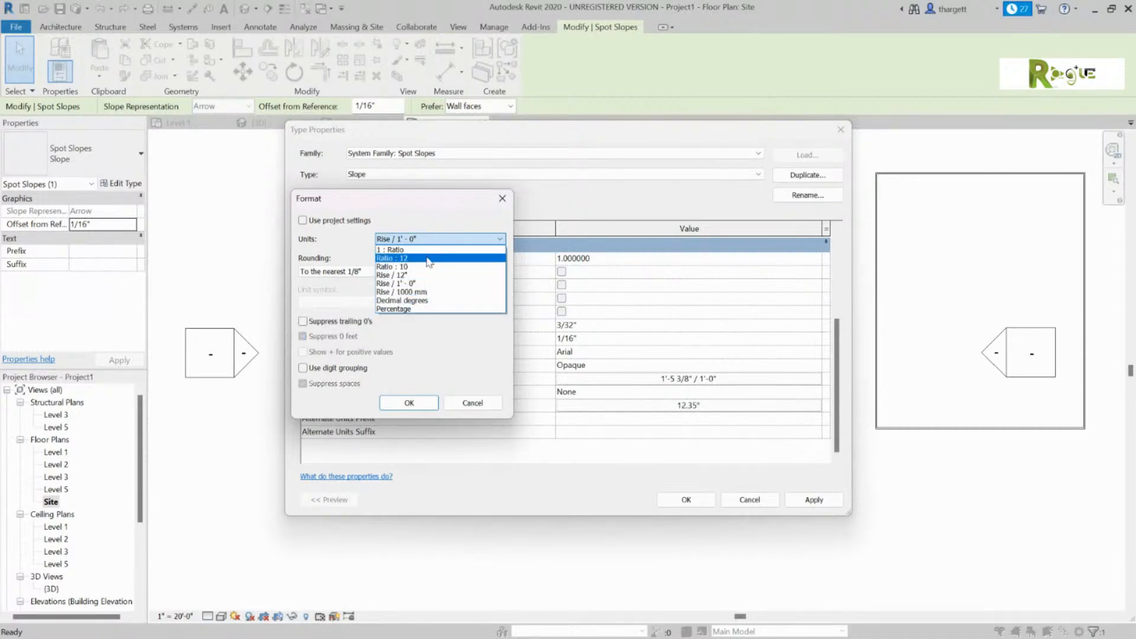
{"action": "left_click", "coordinate": [428, 300]}
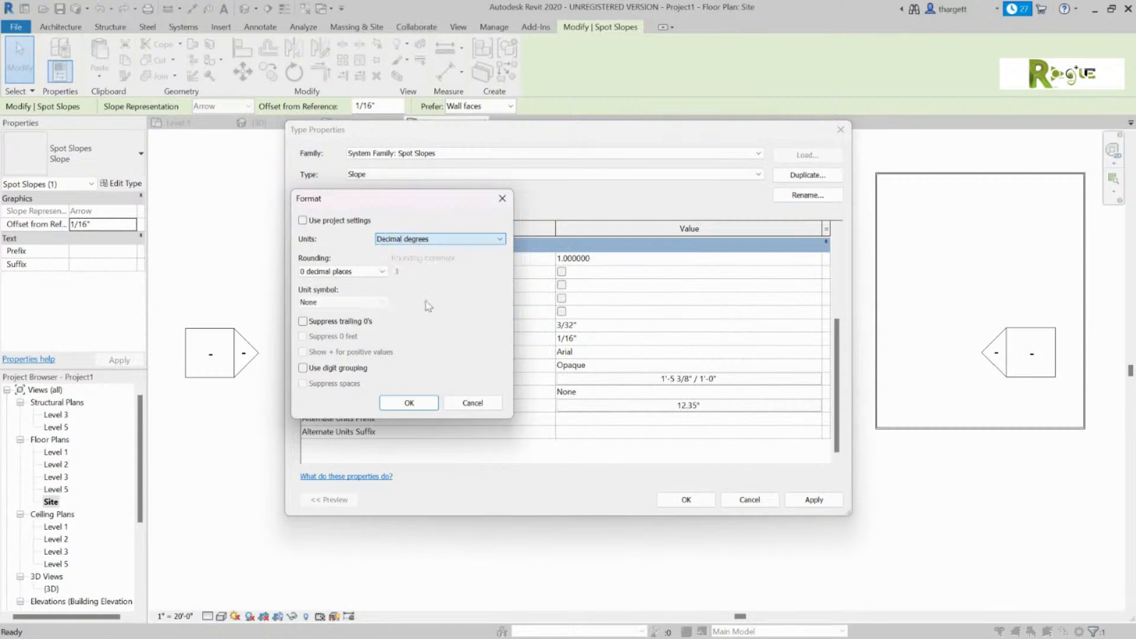
{"action": "left_click", "coordinate": [421, 402]}
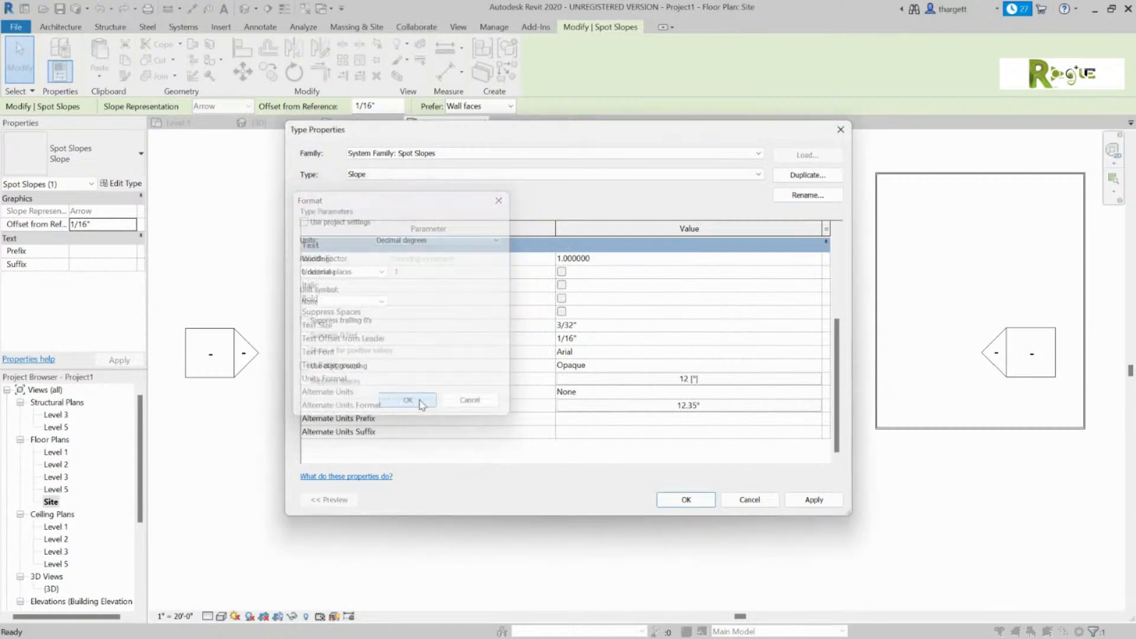
{"action": "left_click", "coordinate": [686, 500]}
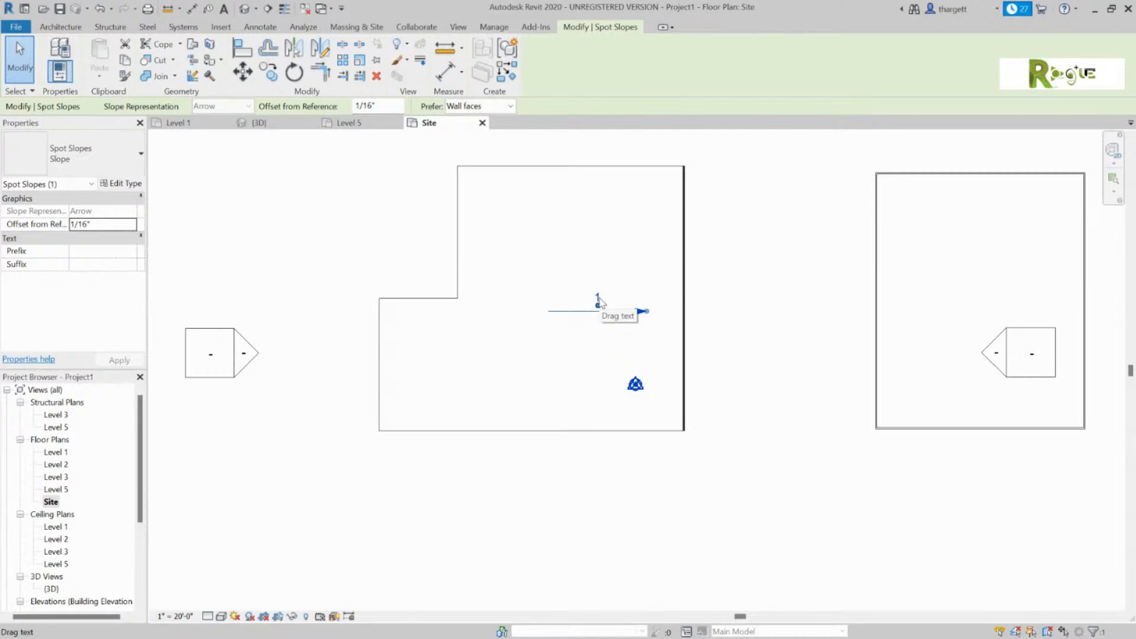
Reopen the Slope type properties, review the choices of units in its units format, and close the format settings unchanged.
{"action": "left_click", "coordinate": [128, 184]}
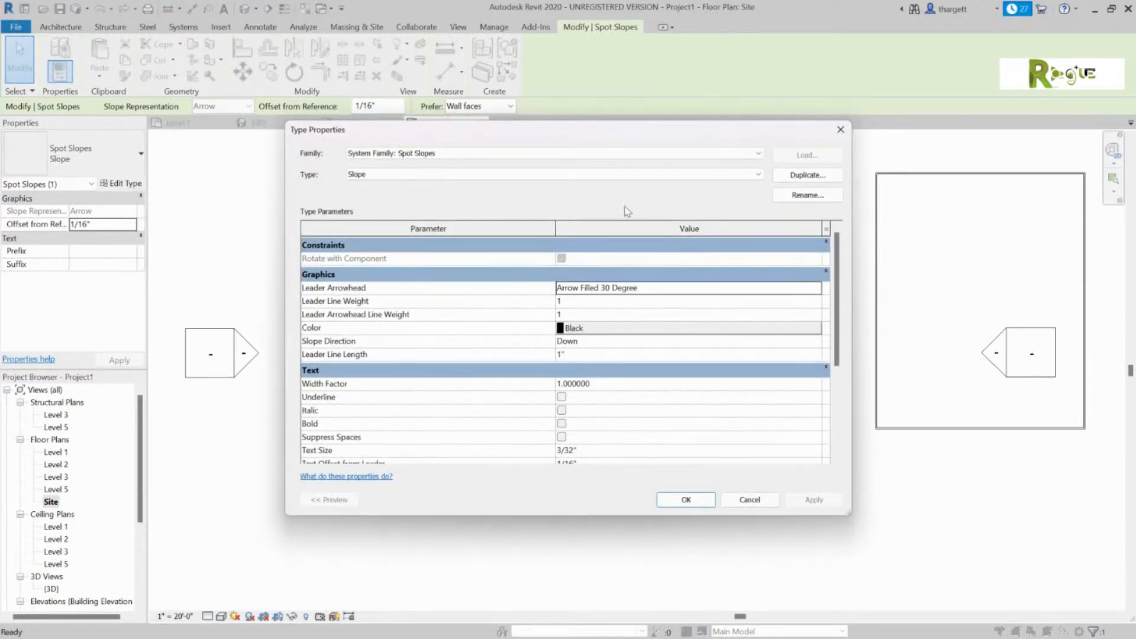
{"action": "scroll", "coordinate": [604, 375], "scroll_direction": "down", "scroll_amount": 3}
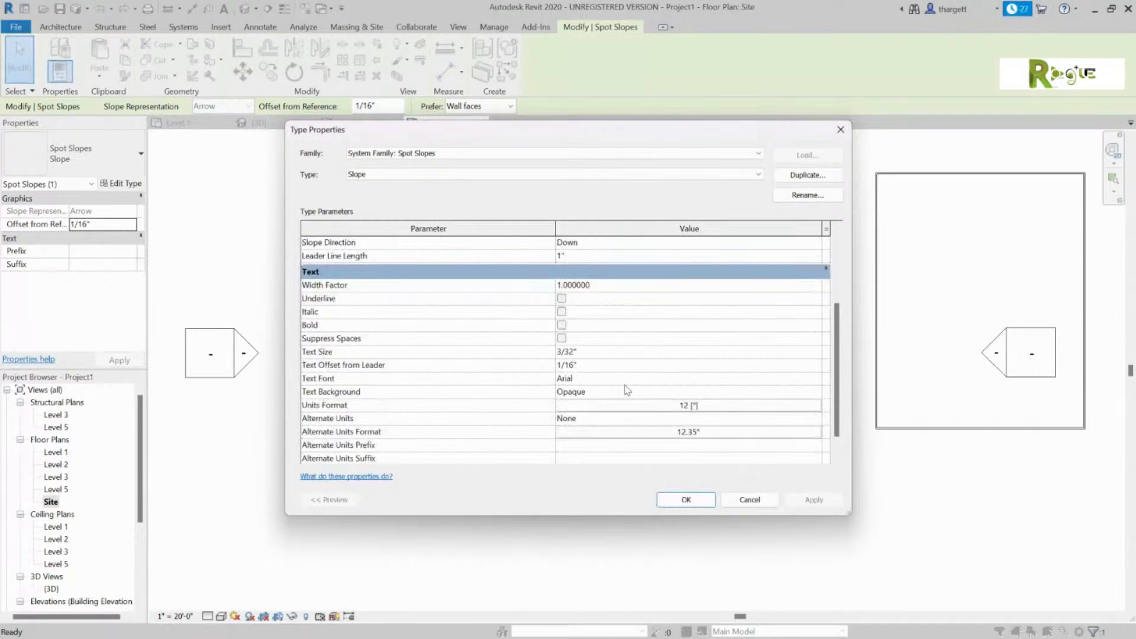
{"action": "scroll", "coordinate": [627, 390], "scroll_direction": "down", "scroll_amount": 1}
{"action": "left_click", "coordinate": [712, 381]}
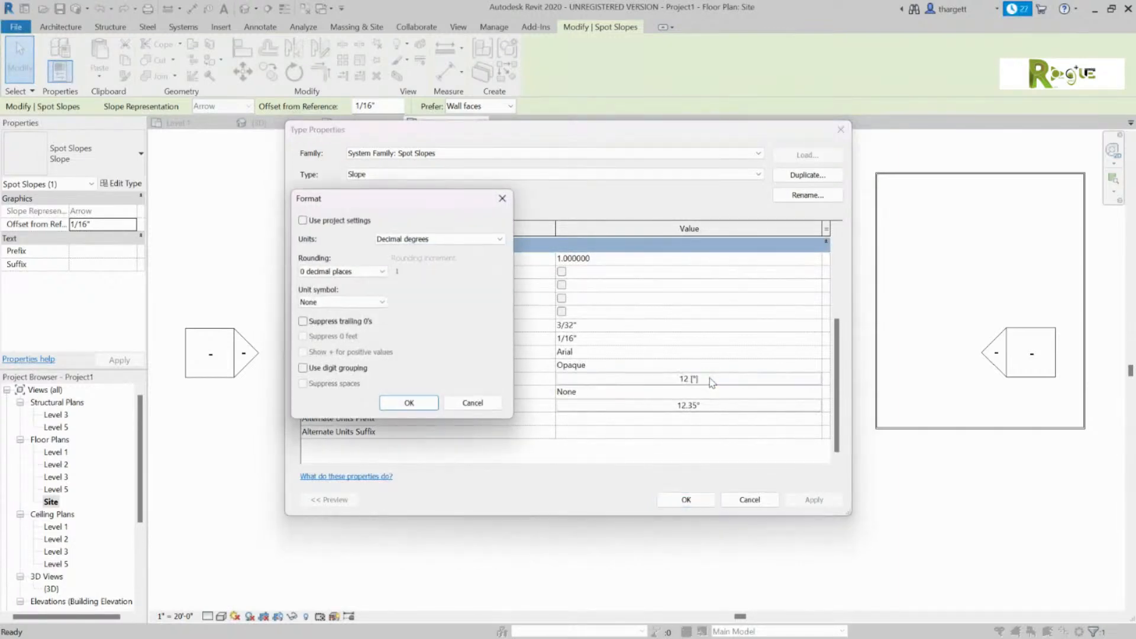
{"action": "left_click", "coordinate": [466, 239]}
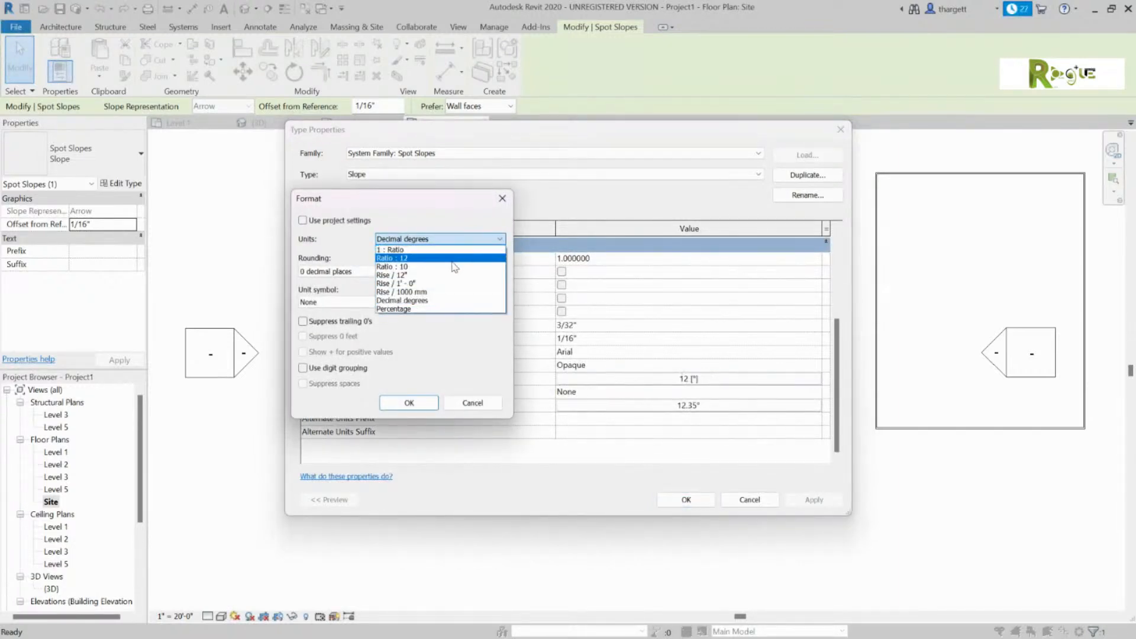
{"action": "left_click", "coordinate": [503, 199]}
{"action": "left_click", "coordinate": [503, 199]}
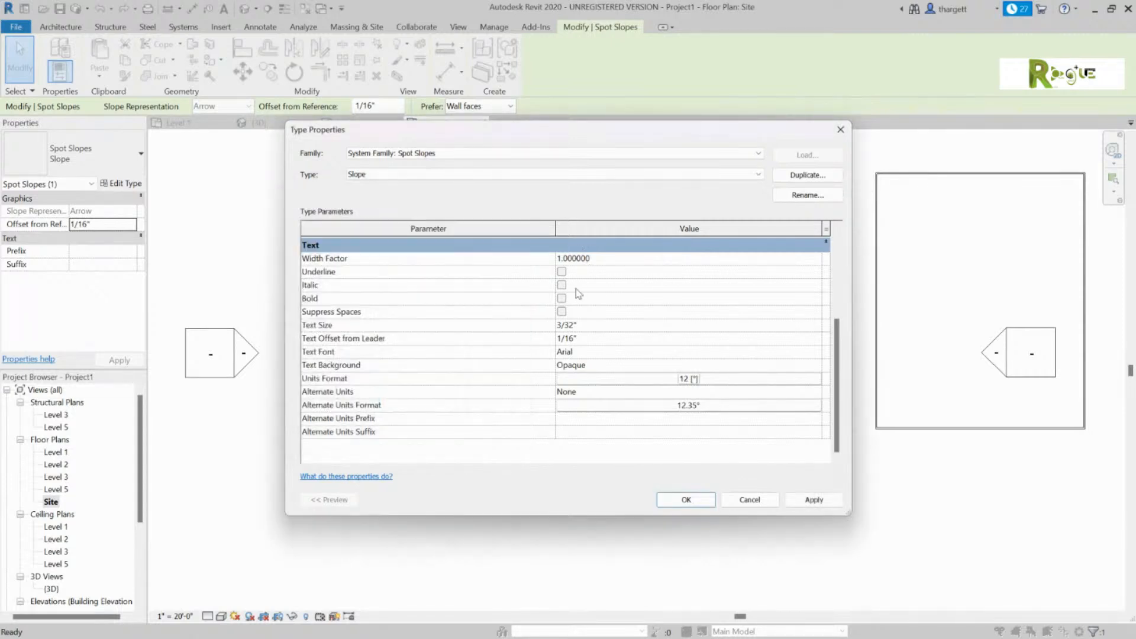
Set the rounding of the Slope type's units format to 3 decimal places and accept the type properties.
{"action": "left_click", "coordinate": [686, 378]}
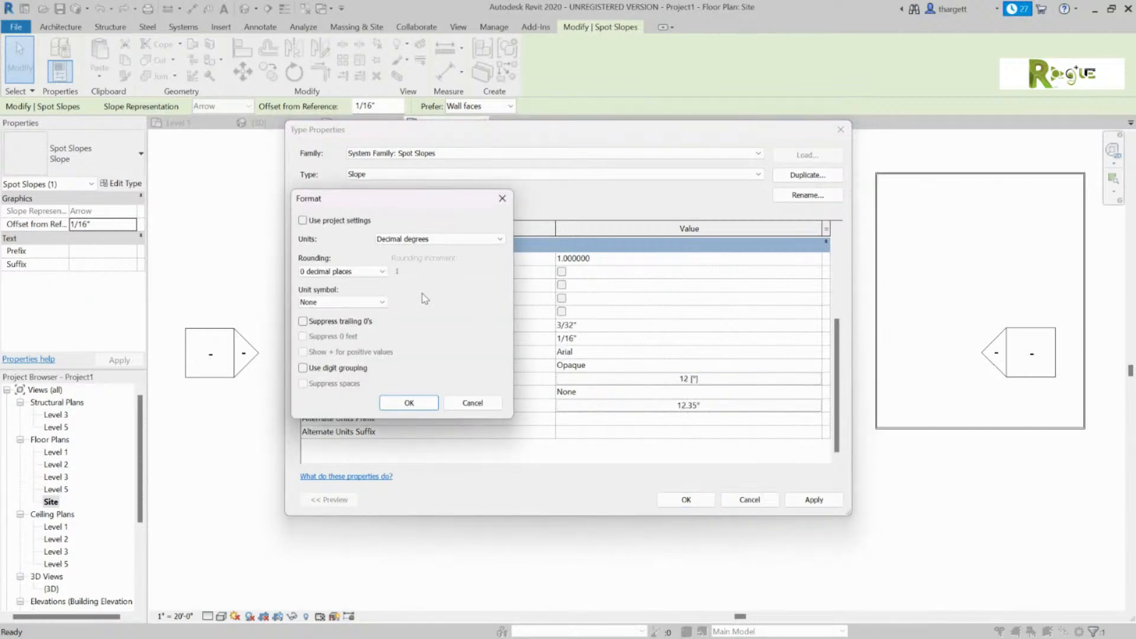
{"action": "left_click", "coordinate": [365, 272]}
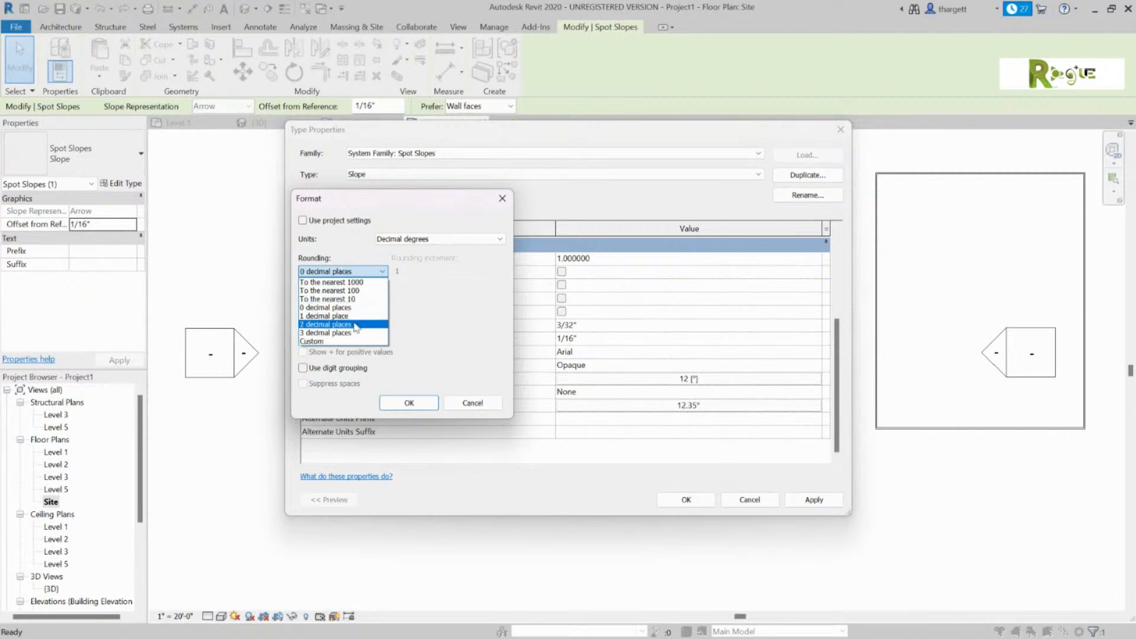
{"action": "left_click", "coordinate": [349, 333]}
{"action": "left_click", "coordinate": [423, 401]}
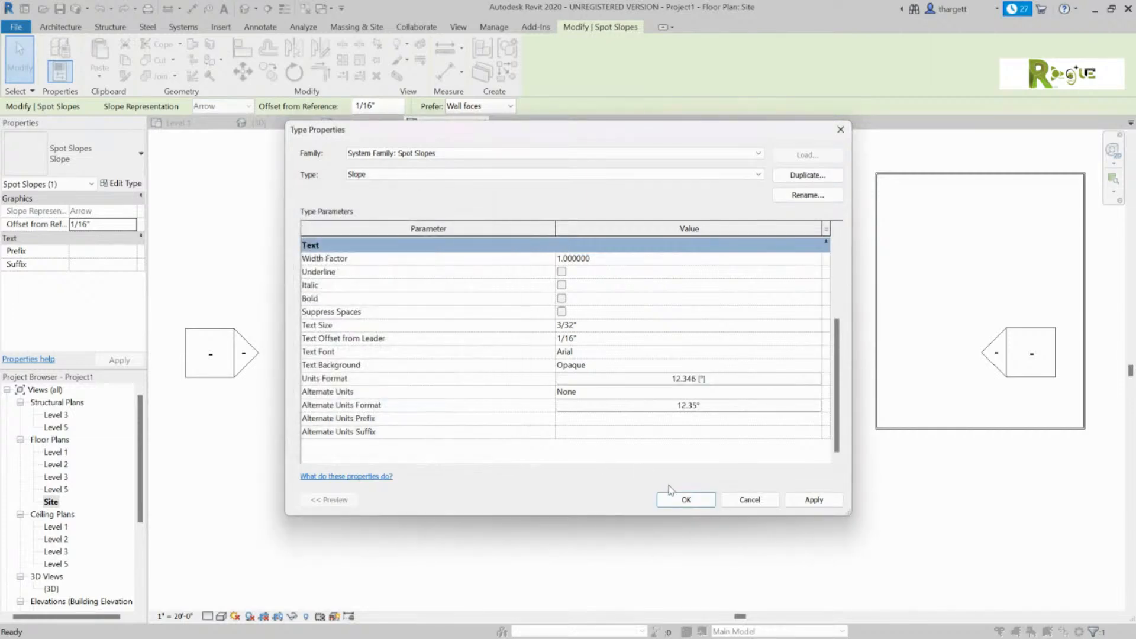
{"action": "left_click", "coordinate": [686, 498]}
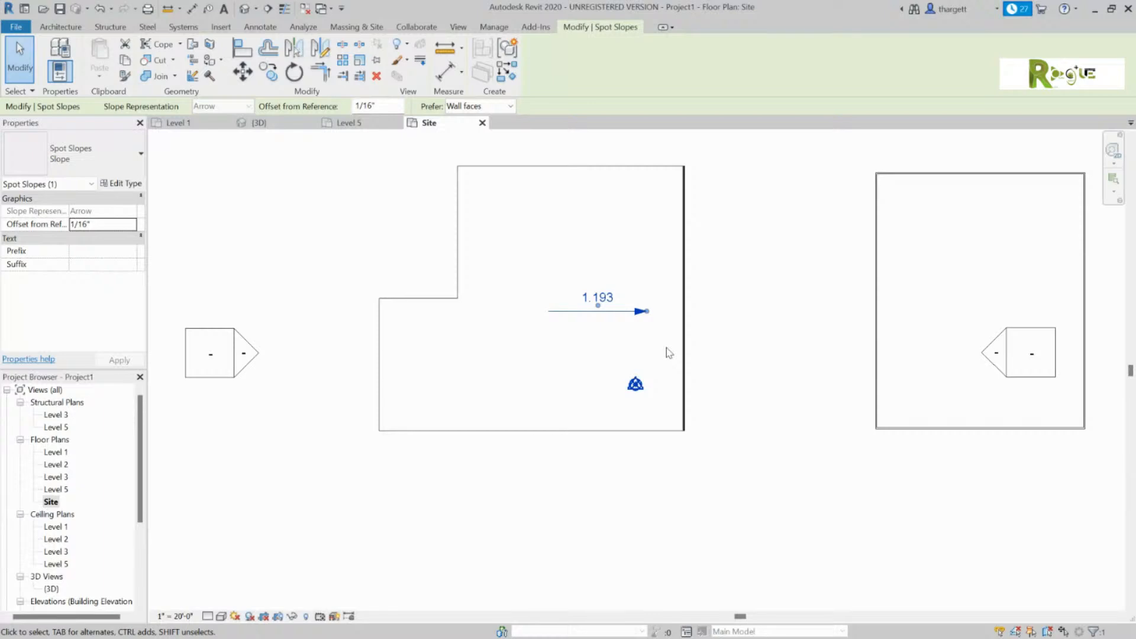
Reopen the Slope type properties, check the unit choices in the units format, and close the format settings unchanged.
{"action": "left_click", "coordinate": [133, 183]}
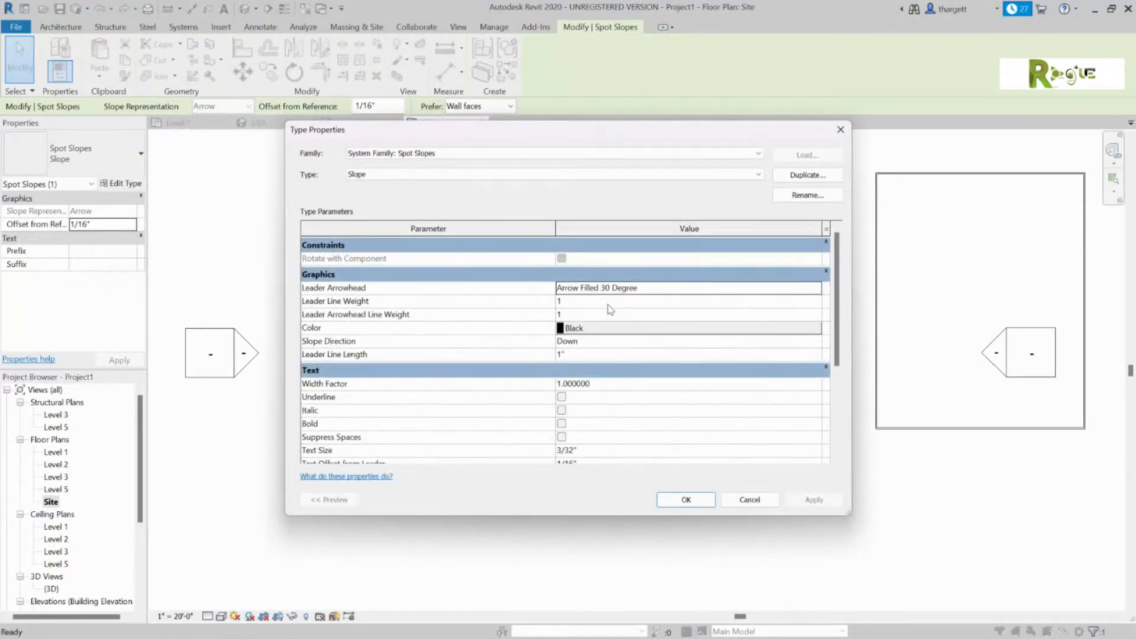
{"action": "scroll", "coordinate": [627, 402], "scroll_direction": "down", "scroll_amount": 5}
{"action": "left_click", "coordinate": [630, 405]}
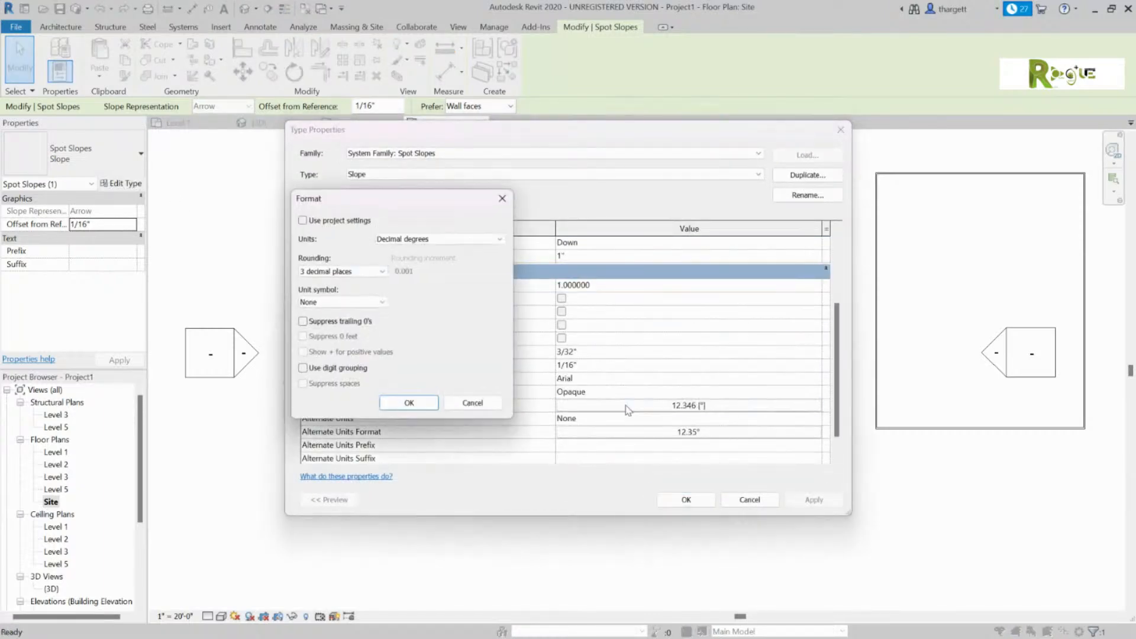
{"action": "left_click", "coordinate": [431, 240]}
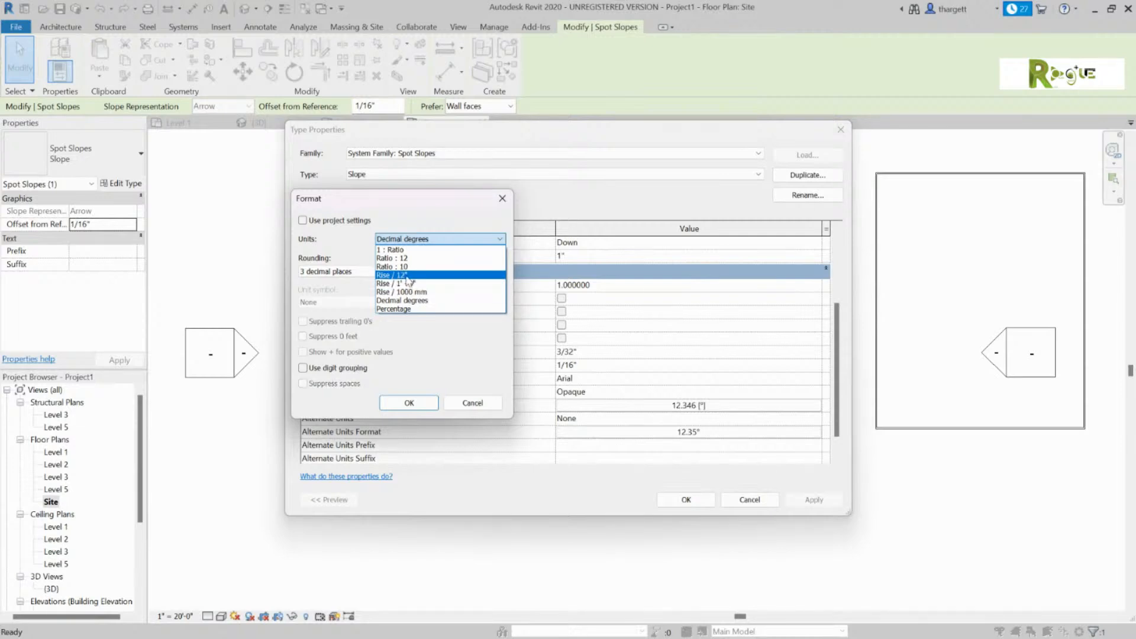
{"action": "left_click", "coordinate": [502, 198]}
{"action": "left_click", "coordinate": [502, 199]}
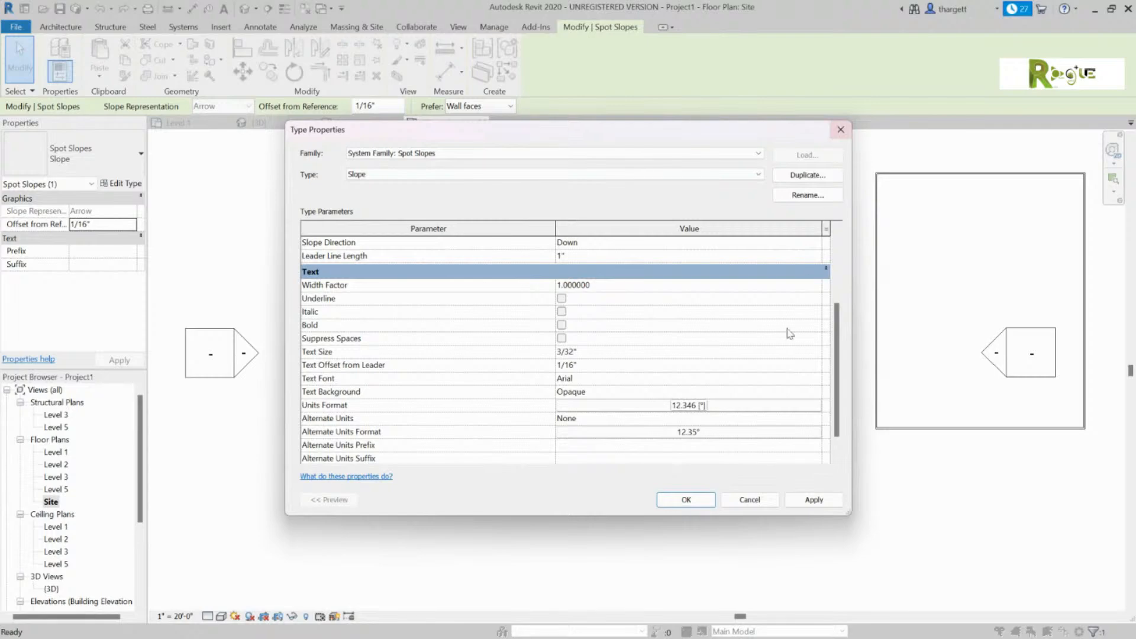
Change the Slope type's units format to Rise / 12" rounded to the nearest 1/16", accept it, and deselect the spot slope.
{"action": "left_click", "coordinate": [720, 406]}
{"action": "left_click", "coordinate": [473, 239]}
{"action": "left_click", "coordinate": [473, 239]}
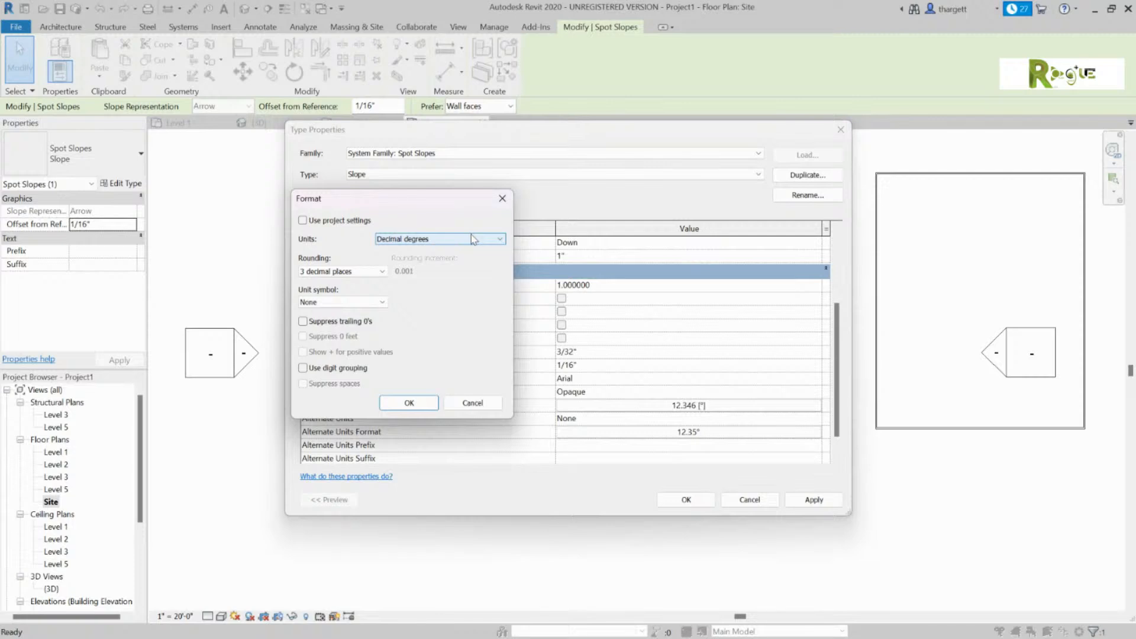
{"action": "left_click", "coordinate": [472, 238]}
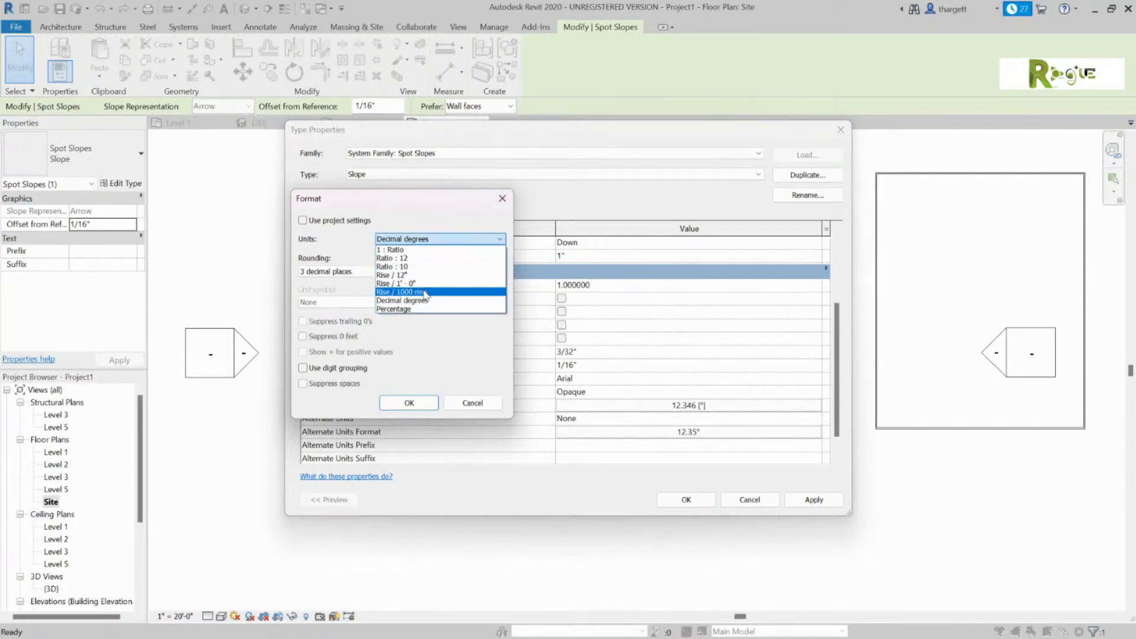
{"action": "left_click", "coordinate": [395, 275]}
{"action": "left_click", "coordinate": [379, 272]}
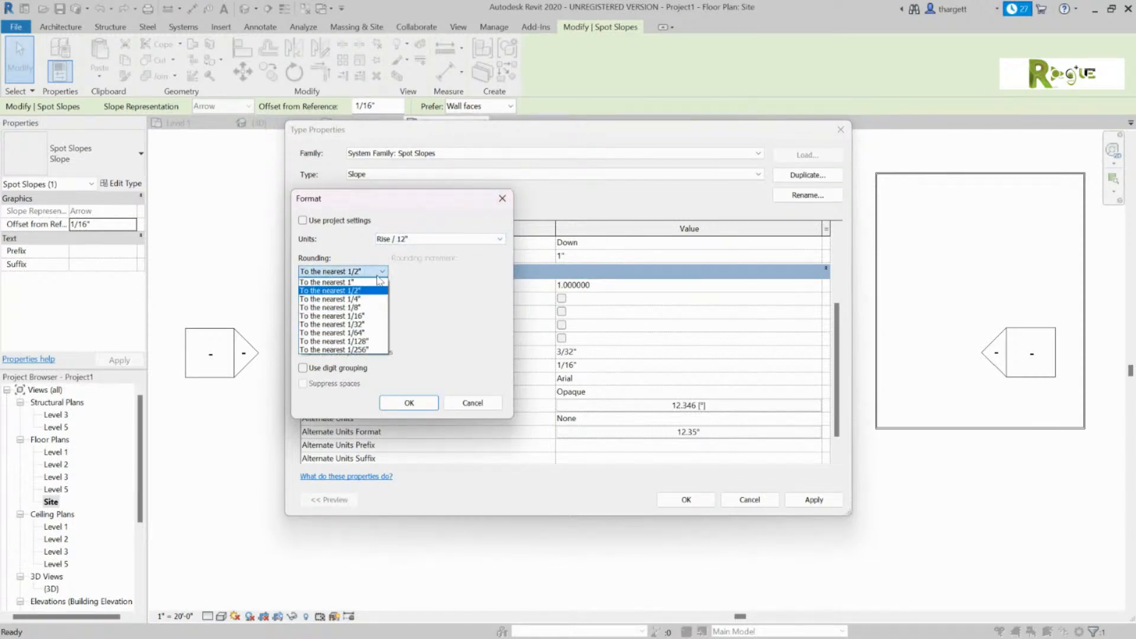
{"action": "left_click", "coordinate": [367, 316]}
{"action": "left_click", "coordinate": [409, 402]}
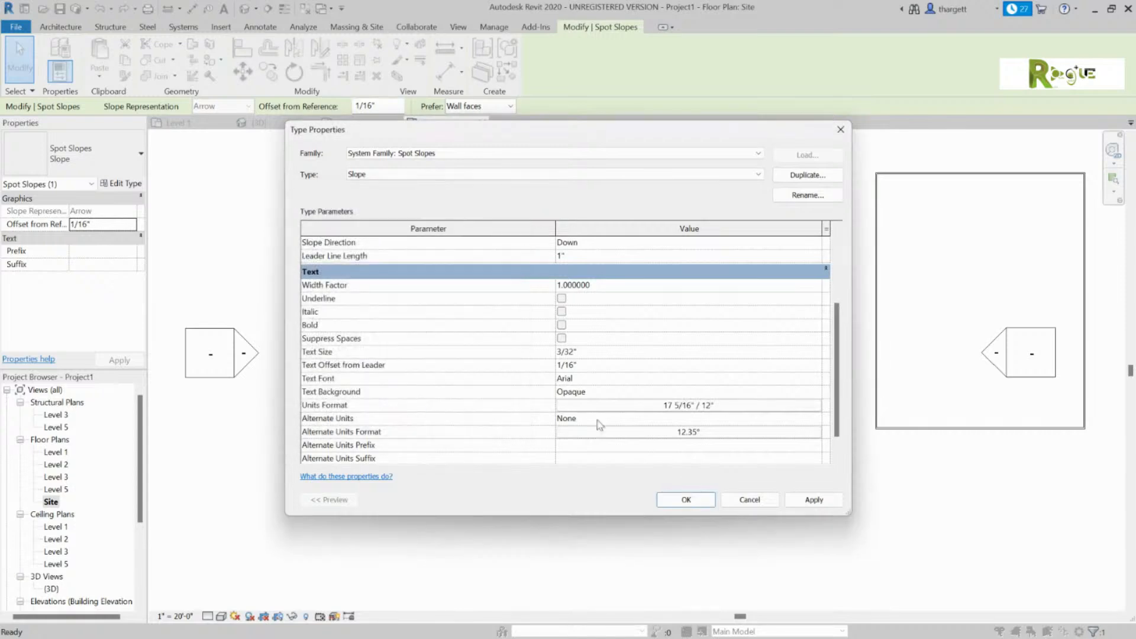
{"action": "left_click", "coordinate": [703, 499]}
{"action": "key", "text": "Escape"}
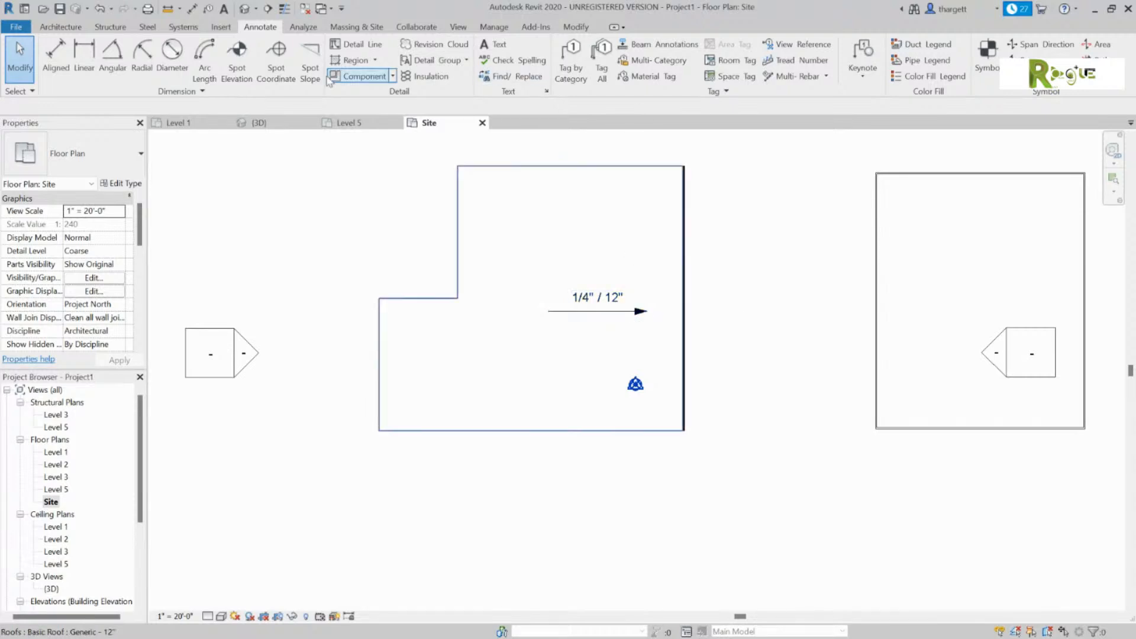
Open the Level 1 floor plan and bring up the text settings of the outermost 54' - 0" dimension on the Oil Bay side.
{"action": "left_click", "coordinate": [178, 122]}
{"action": "middle_click_drag", "start_coordinate": [768, 275], "coordinate": [734, 365]}
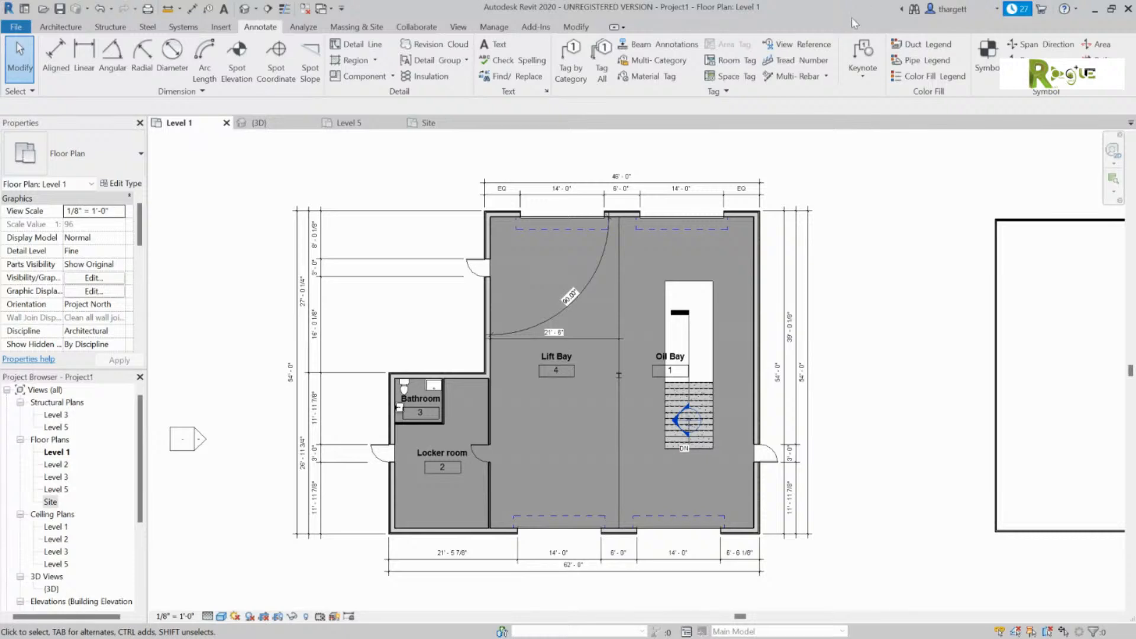
{"action": "scroll", "coordinate": [796, 422], "scroll_direction": "up", "scroll_amount": 5}
{"action": "middle_click_drag", "start_coordinate": [874, 288], "coordinate": [737, 370]}
{"action": "scroll", "coordinate": [736, 370], "scroll_direction": "up", "scroll_amount": 2}
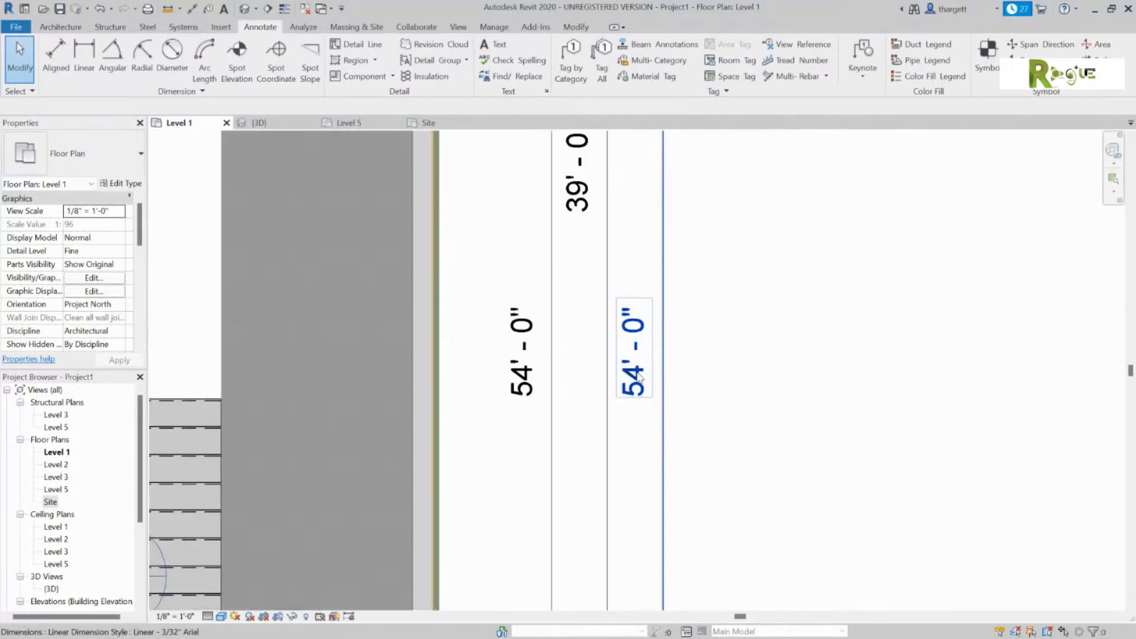
{"action": "left_click", "coordinate": [636, 372]}
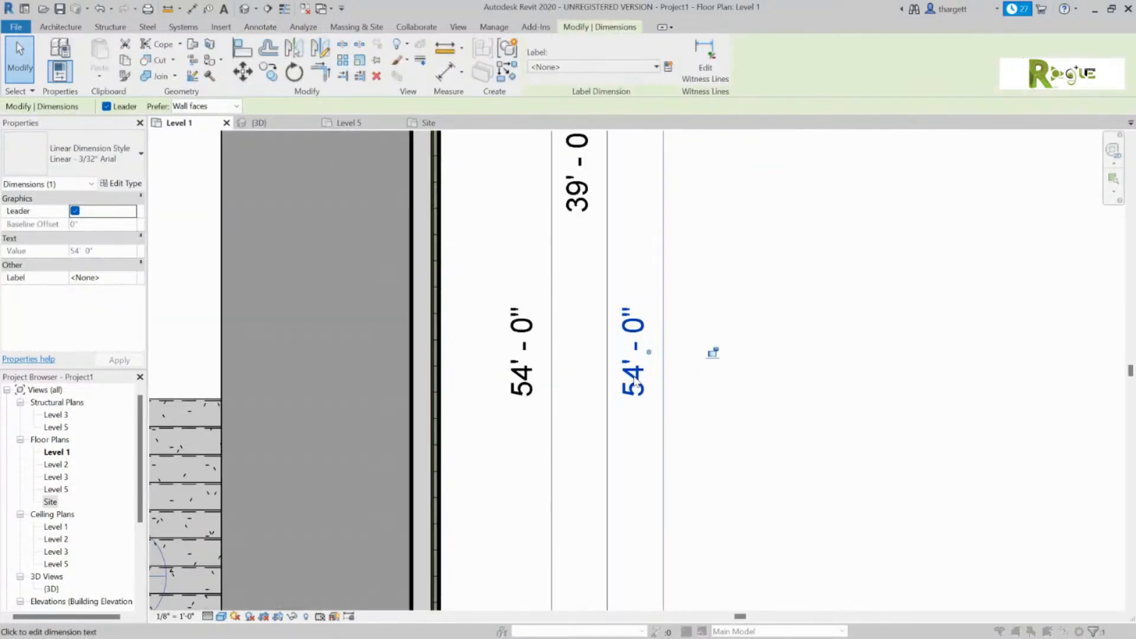
{"action": "left_click", "coordinate": [636, 373]}
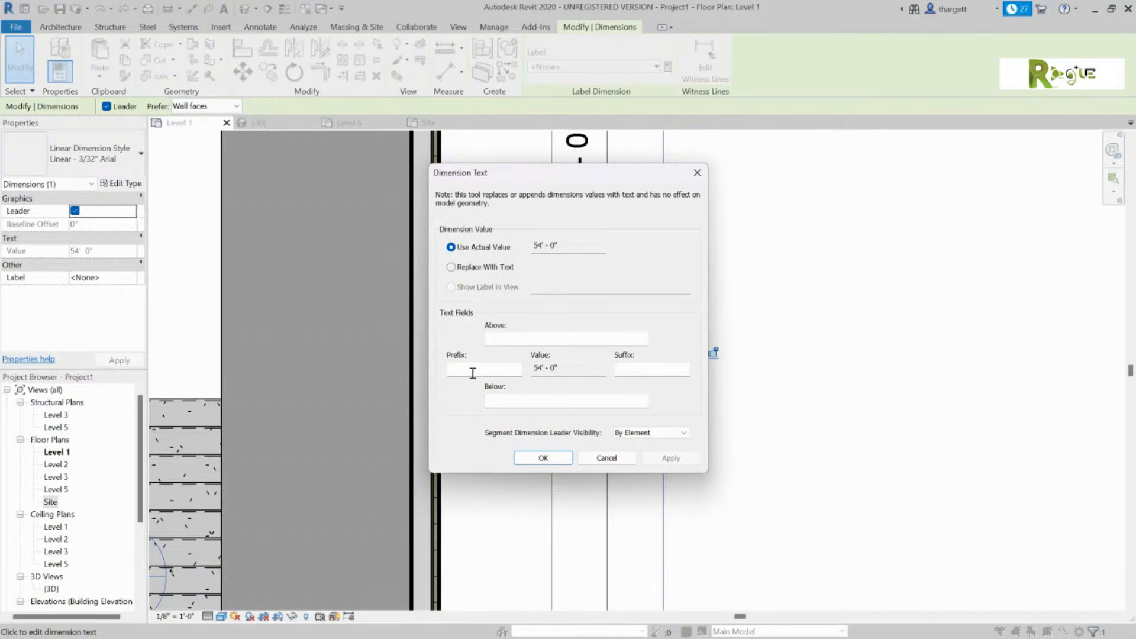
Replace the dimension's value with the National digit shapes substitution control character followed by the text 35.
{"action": "left_click", "coordinate": [463, 267]}
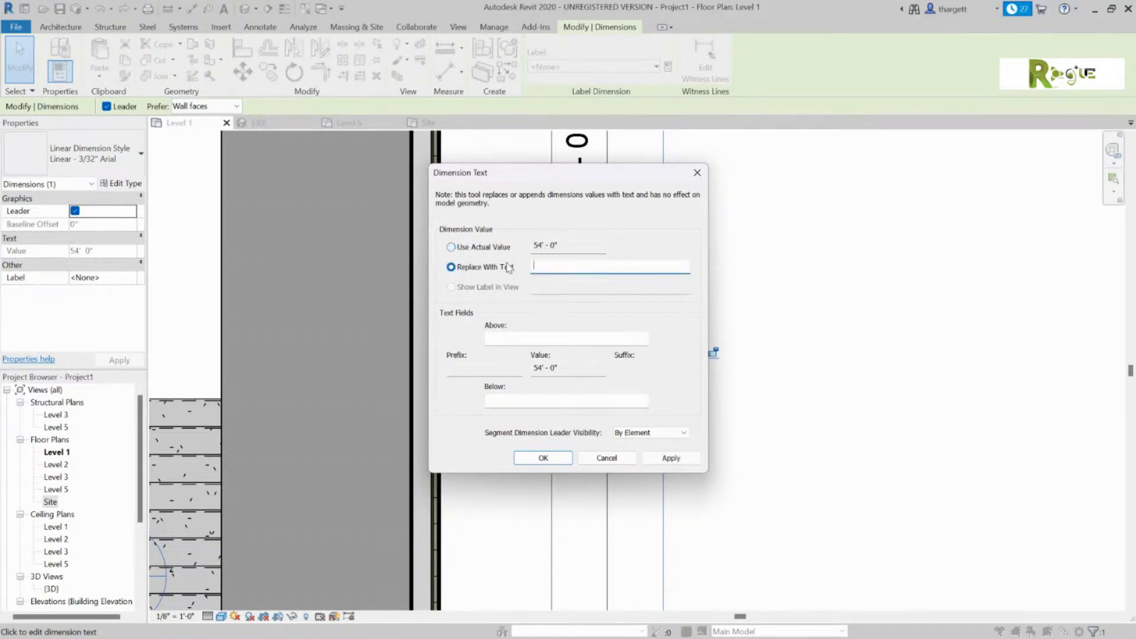
{"action": "right_click", "coordinate": [560, 265]}
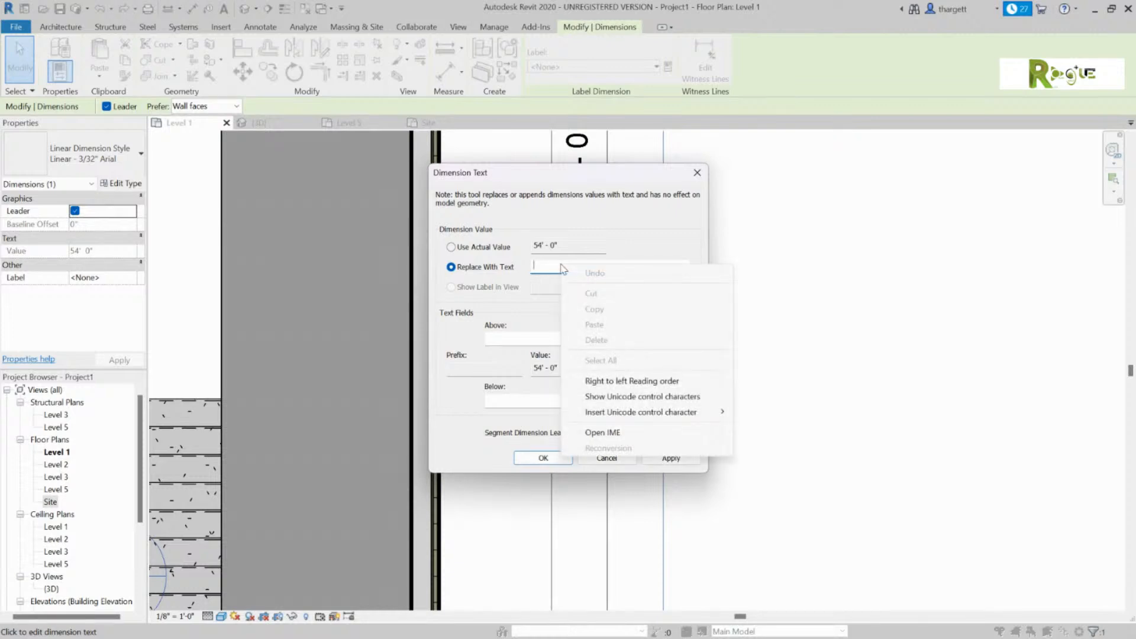
{"action": "mouse_move", "coordinate": [666, 419]}
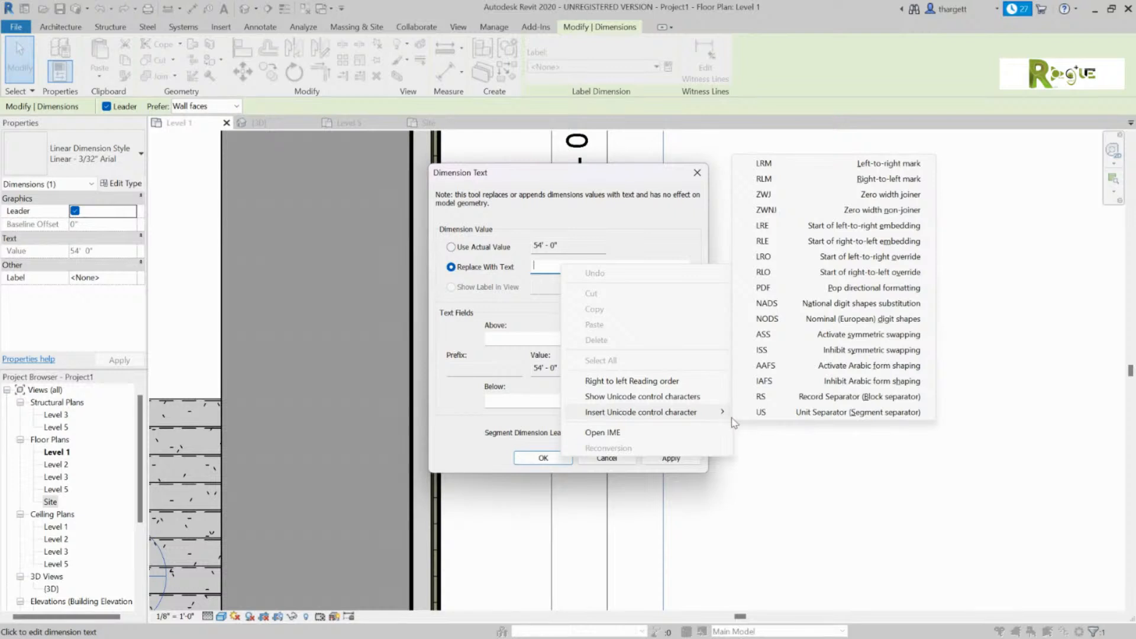
{"action": "left_click", "coordinate": [875, 303]}
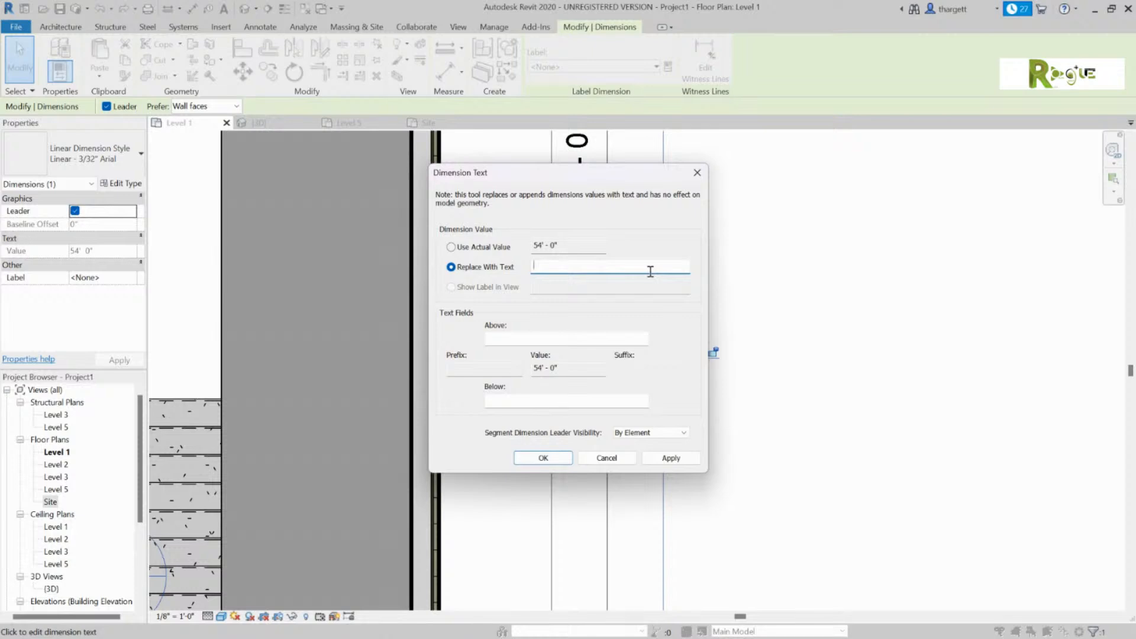
{"action": "type", "text": "35"}
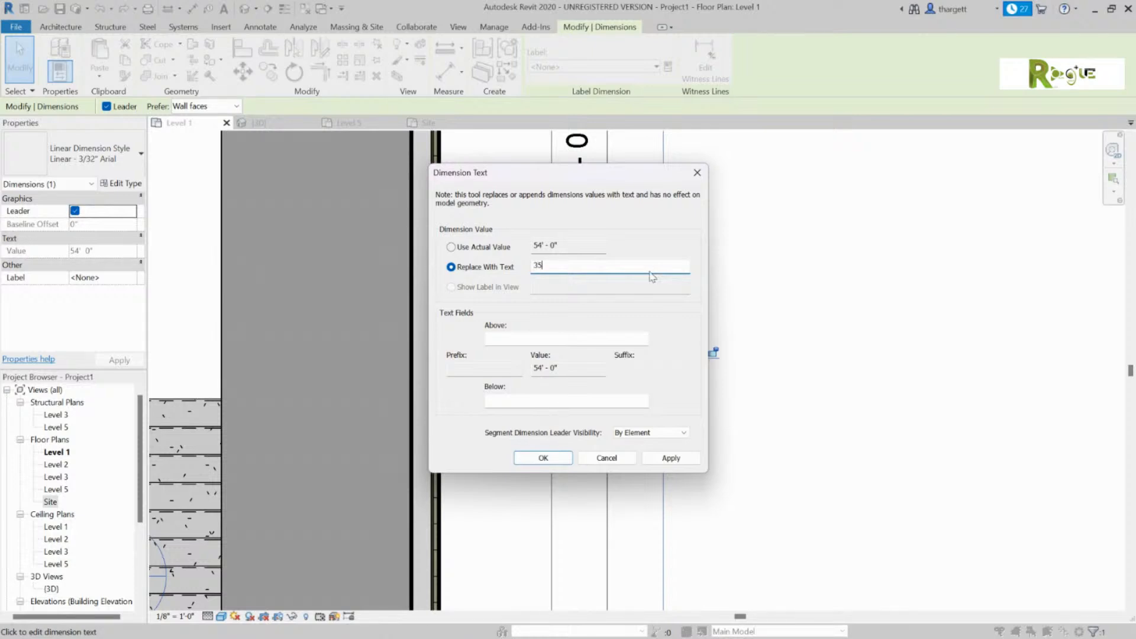
{"action": "left_click", "coordinate": [542, 458]}
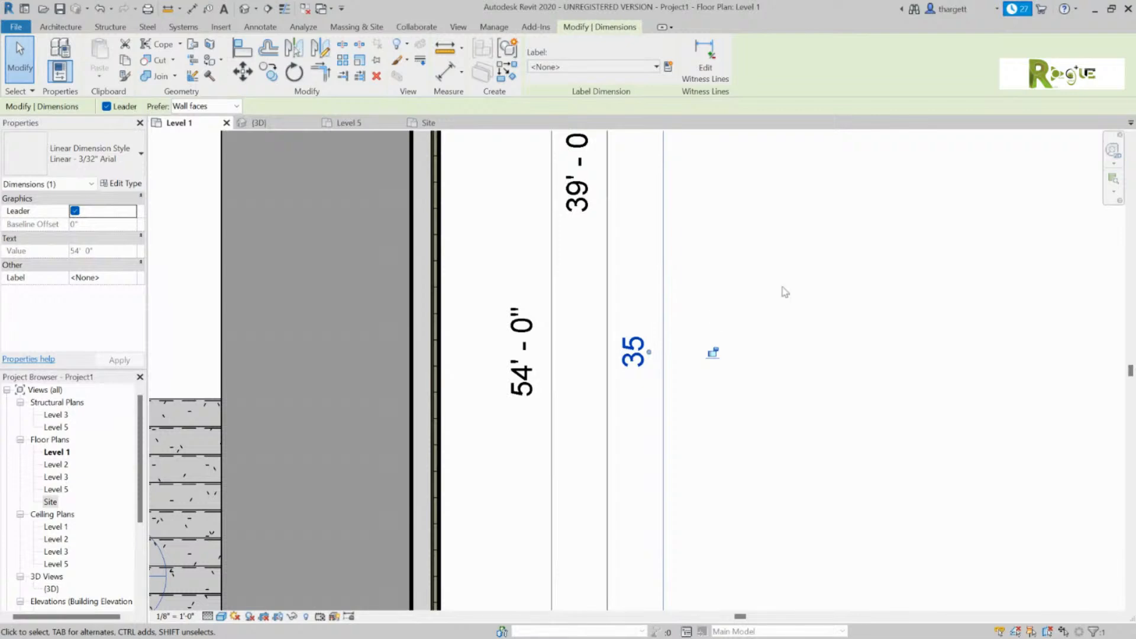
Reopen the dimension's text settings, try a Unicode control character as the replacement text, and close without applying.
{"action": "right_click", "coordinate": [636, 351]}
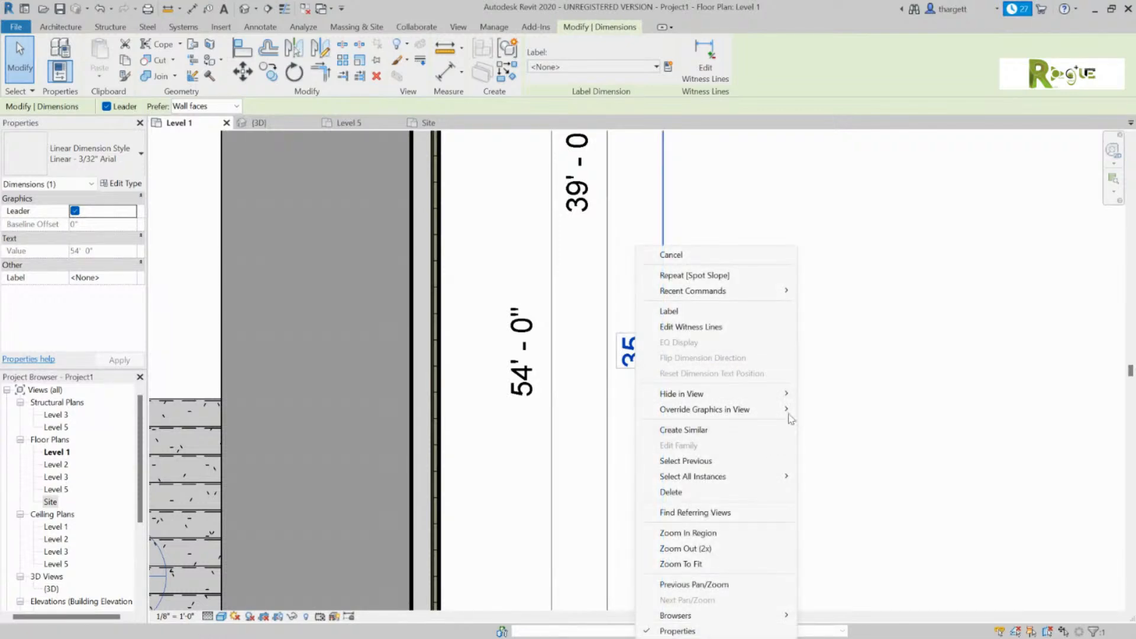
{"action": "left_click", "coordinate": [844, 299]}
{"action": "left_click", "coordinate": [628, 352]}
{"action": "right_click", "coordinate": [589, 273]}
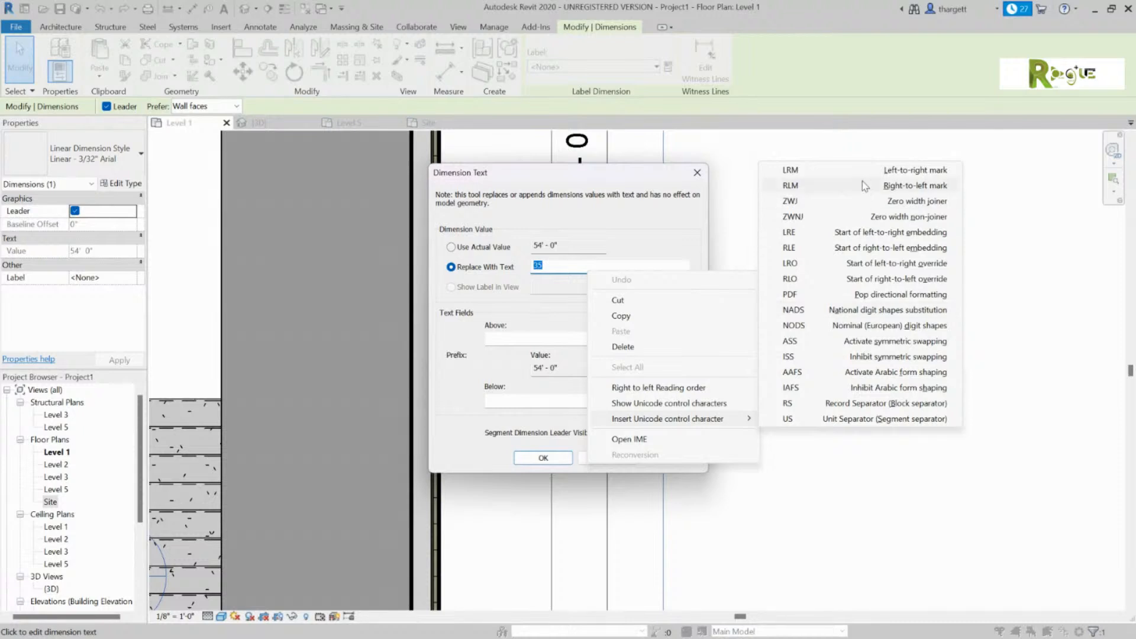
{"action": "left_click", "coordinate": [855, 316]}
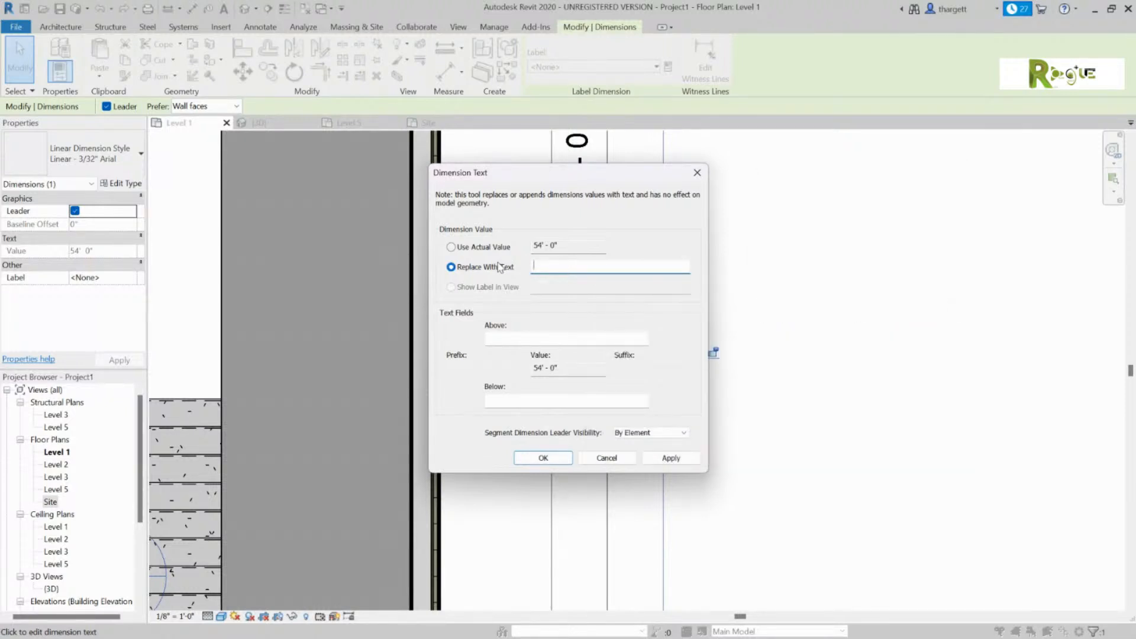
{"action": "left_click", "coordinate": [697, 173]}
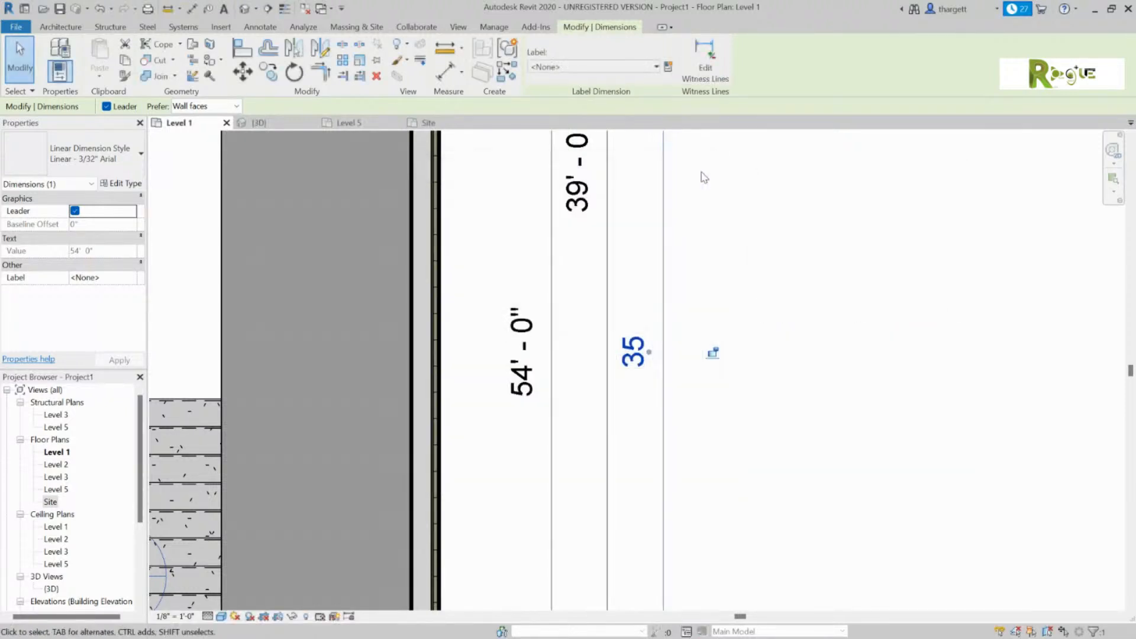
Reopen the overridden dimension's text settings and set it back to use its actual value.
{"action": "right_click", "coordinate": [631, 360]}
{"action": "left_click", "coordinate": [601, 331]}
{"action": "left_click", "coordinate": [634, 348]}
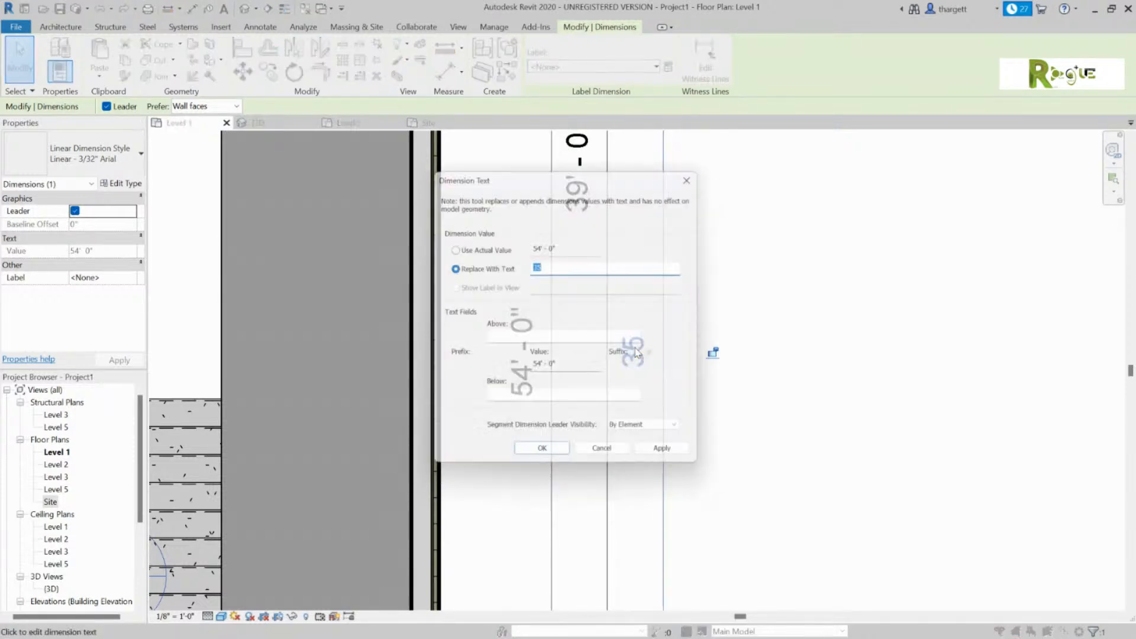
{"action": "right_click", "coordinate": [623, 269]}
{"action": "mouse_move", "coordinate": [722, 418]}
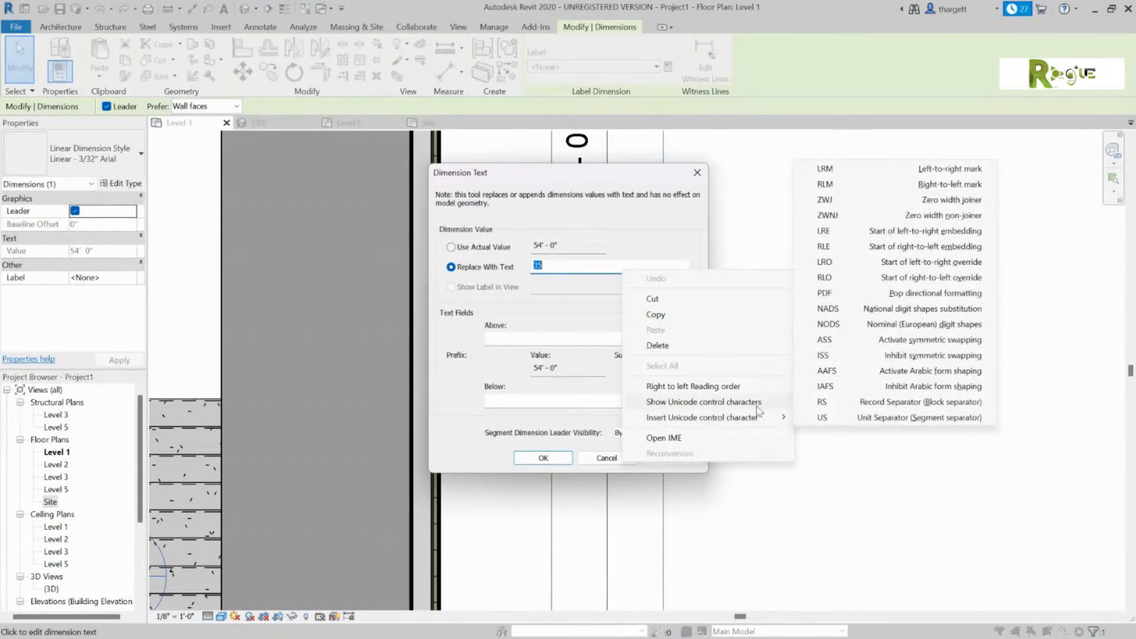
{"action": "left_click", "coordinate": [451, 246]}
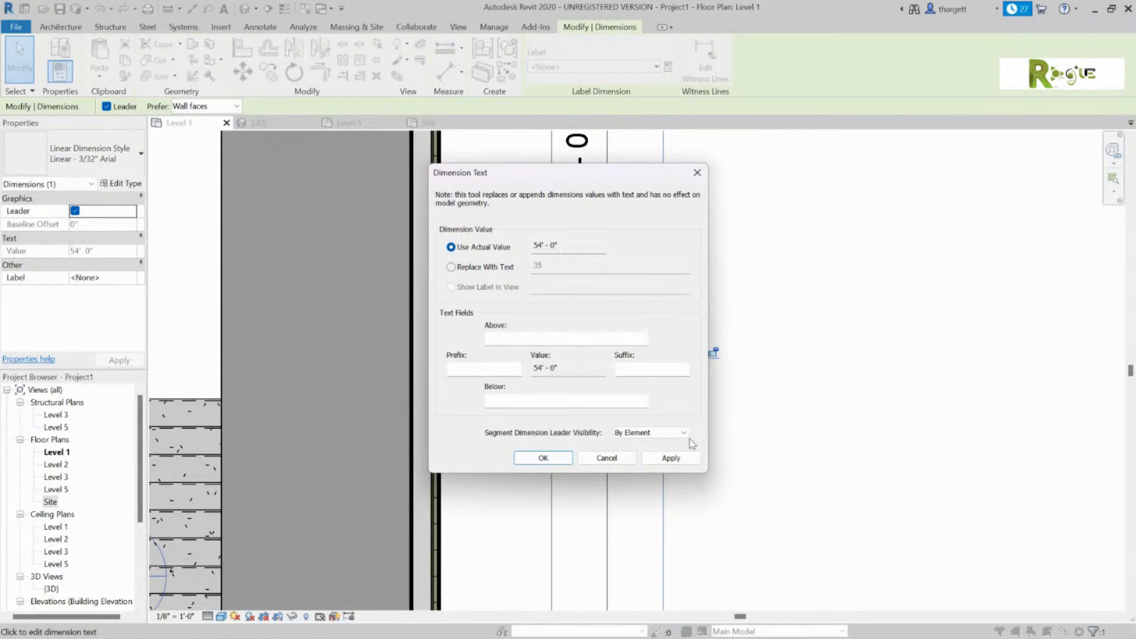
{"action": "left_click", "coordinate": [543, 458]}
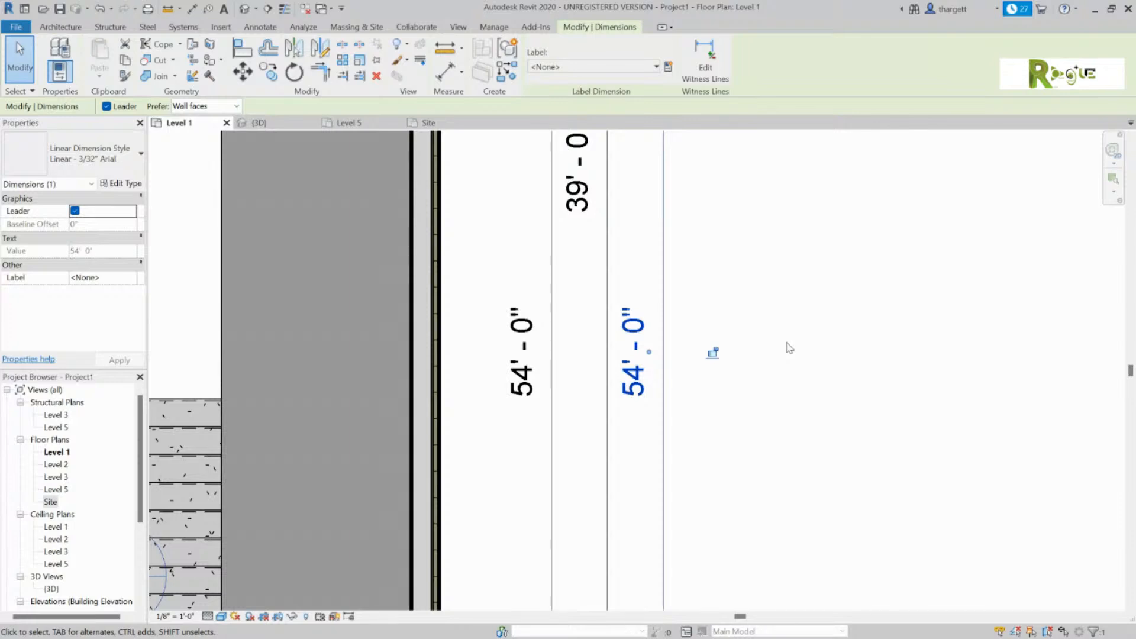
Draw a Thin Lines detail circle with a radius of about 5' - 0" below the Lift Bay room tag.
{"action": "scroll", "coordinate": [607, 343], "scroll_direction": "down", "scroll_amount": 3}
{"action": "left_click", "coordinate": [279, 29]}
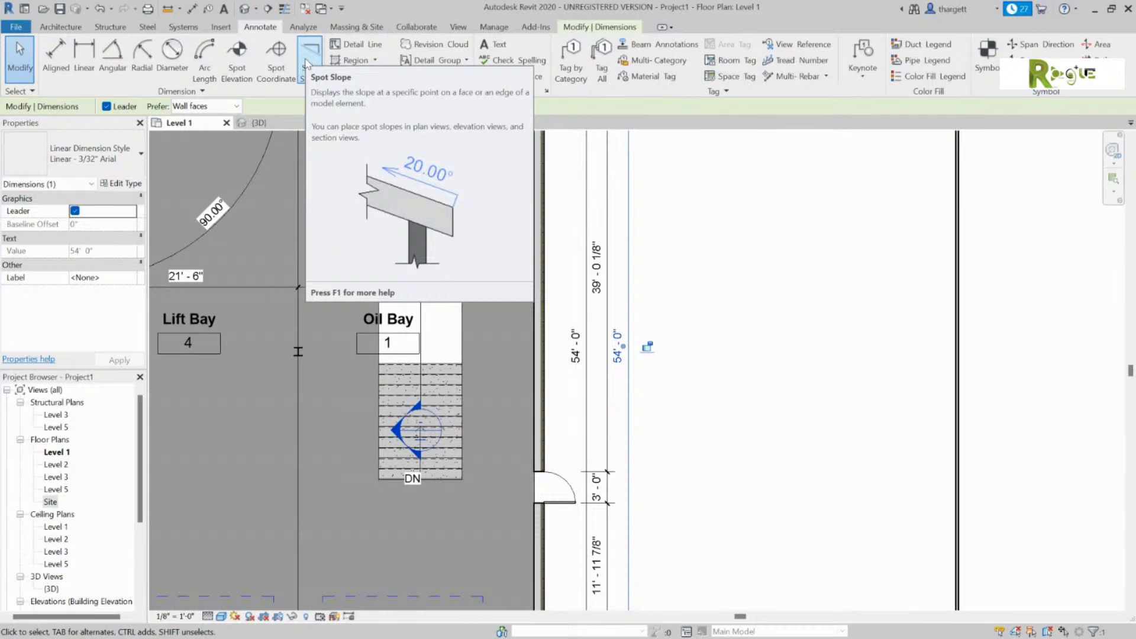
{"action": "scroll", "coordinate": [573, 194], "scroll_direction": "down", "scroll_amount": 1}
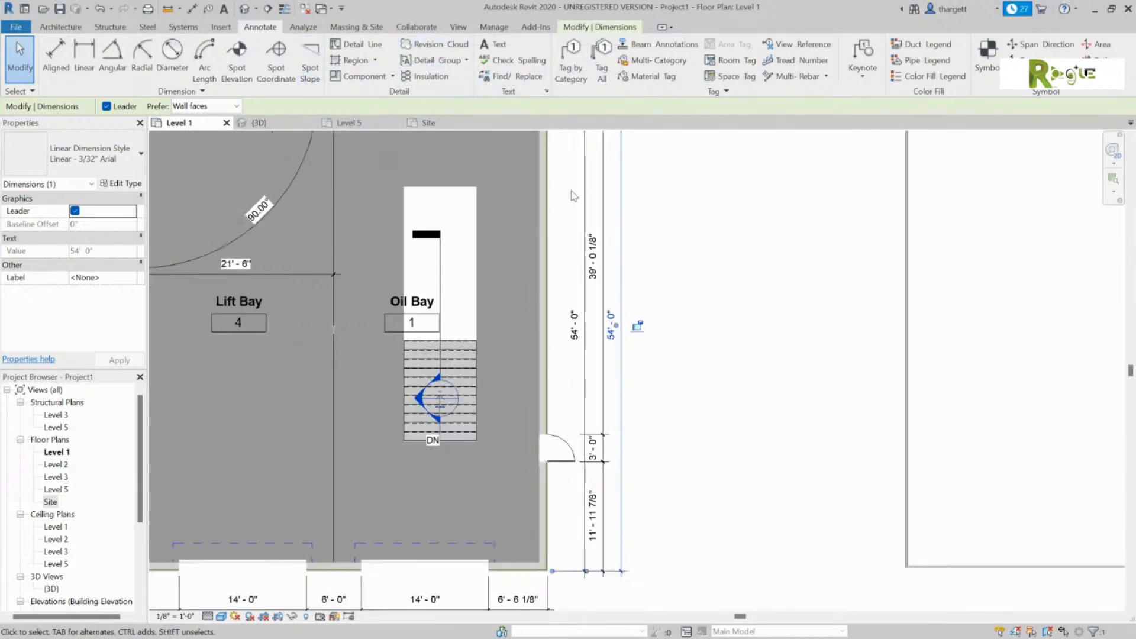
{"action": "scroll", "coordinate": [572, 193], "scroll_direction": "down", "scroll_amount": 2}
{"action": "middle_click_drag", "start_coordinate": [504, 261], "coordinate": [686, 319]}
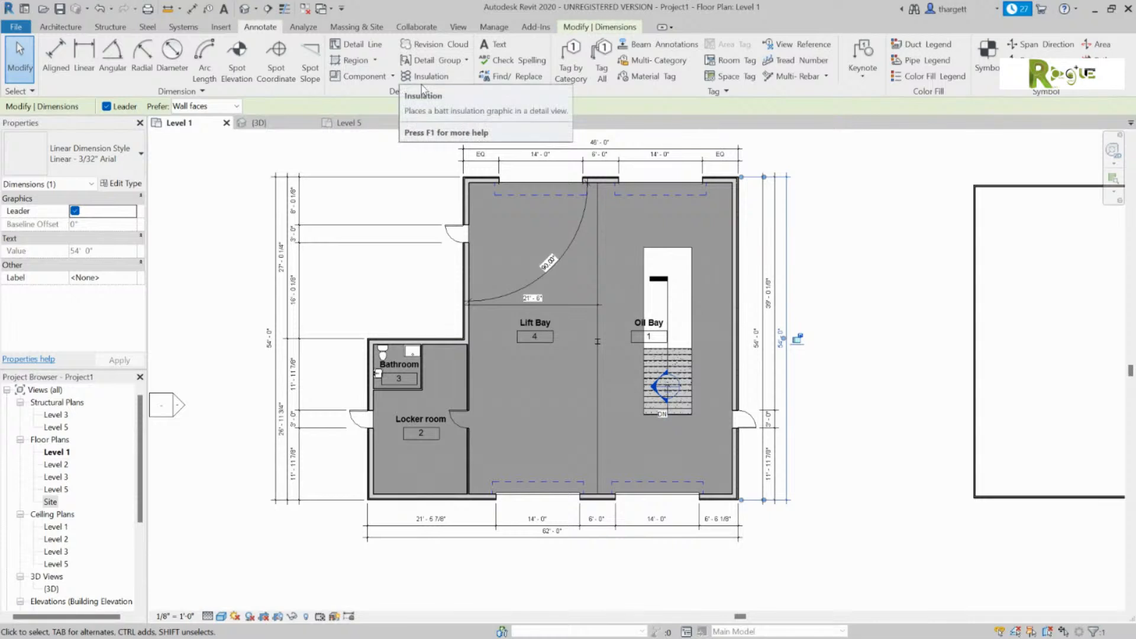
{"action": "left_click", "coordinate": [355, 48]}
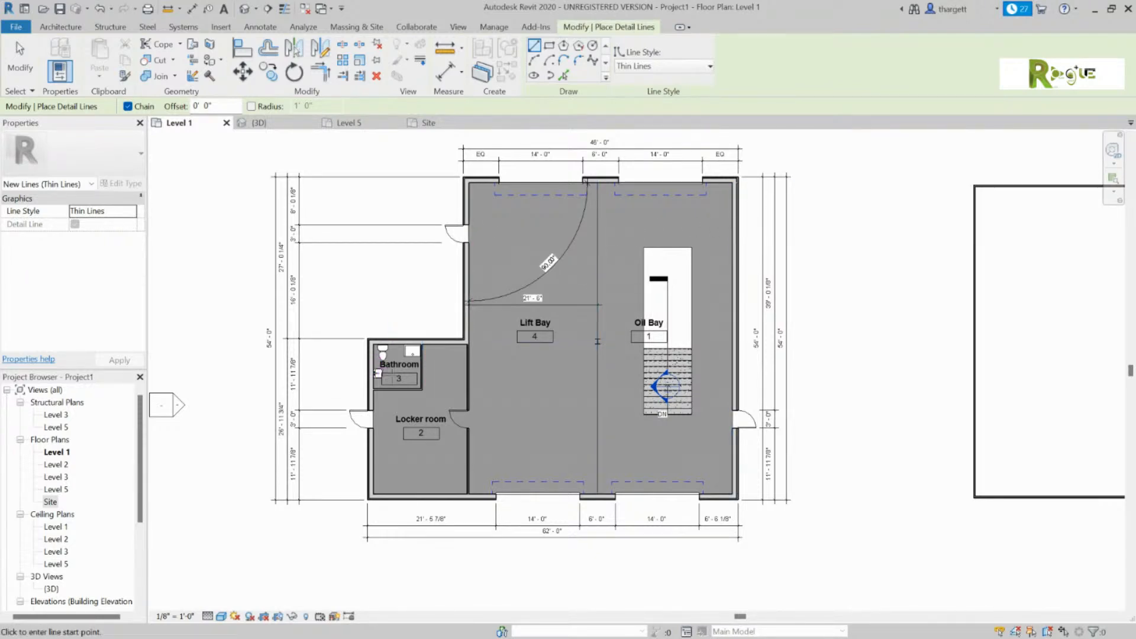
{"action": "scroll", "coordinate": [393, 373], "scroll_direction": "up", "scroll_amount": 2}
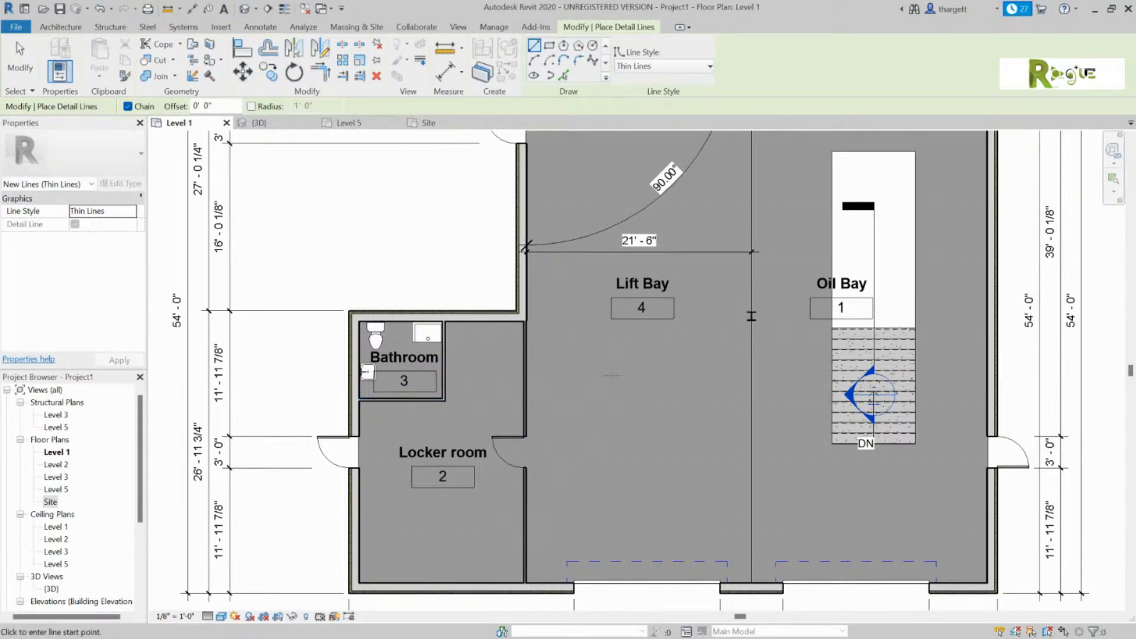
{"action": "left_click", "coordinate": [612, 375]}
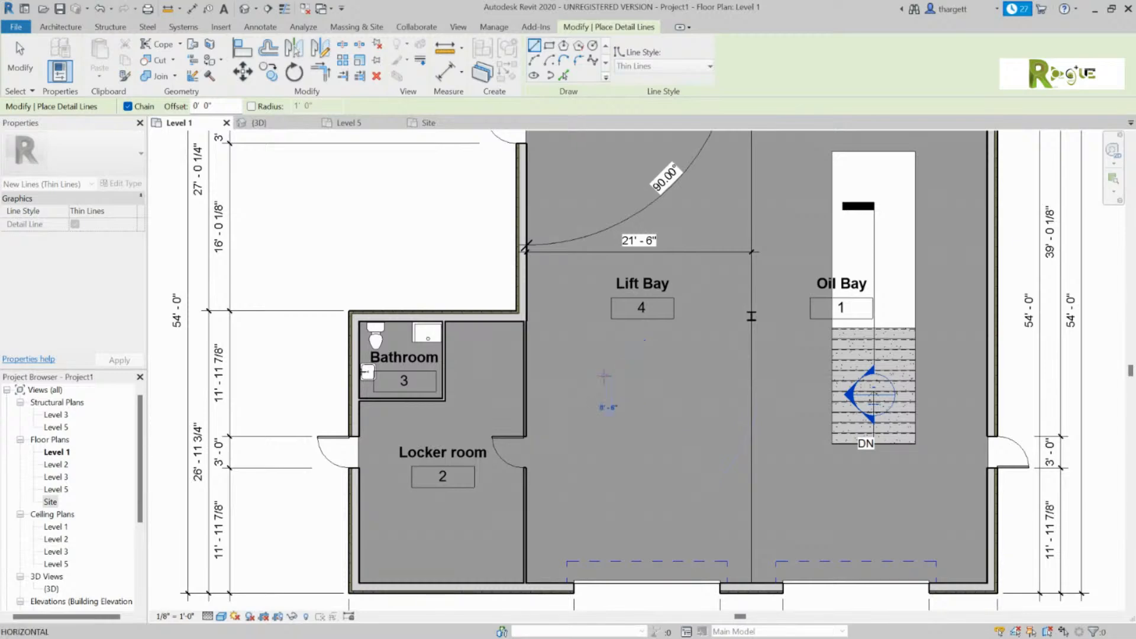
{"action": "key", "text": "Escape"}
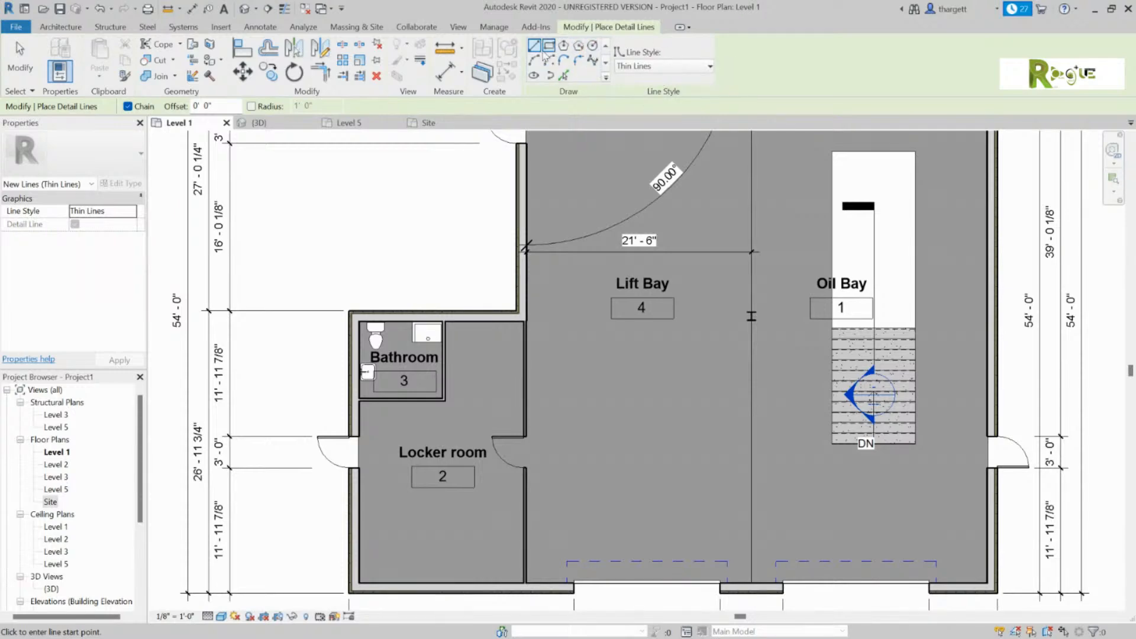
{"action": "left_click", "coordinate": [592, 46]}
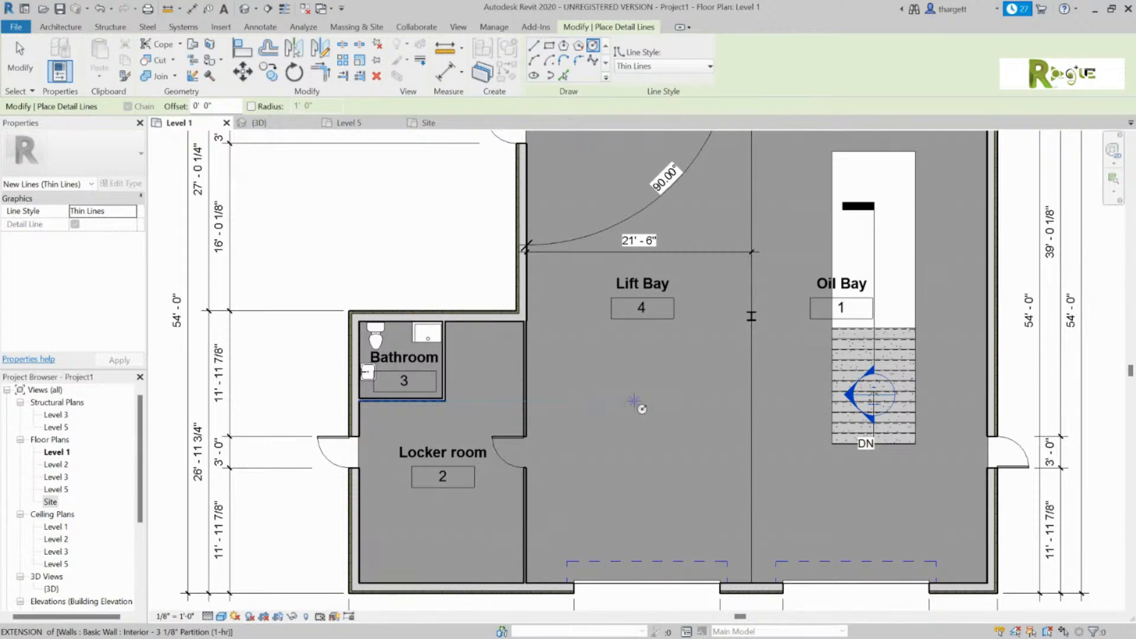
{"action": "left_click", "coordinate": [634, 401]}
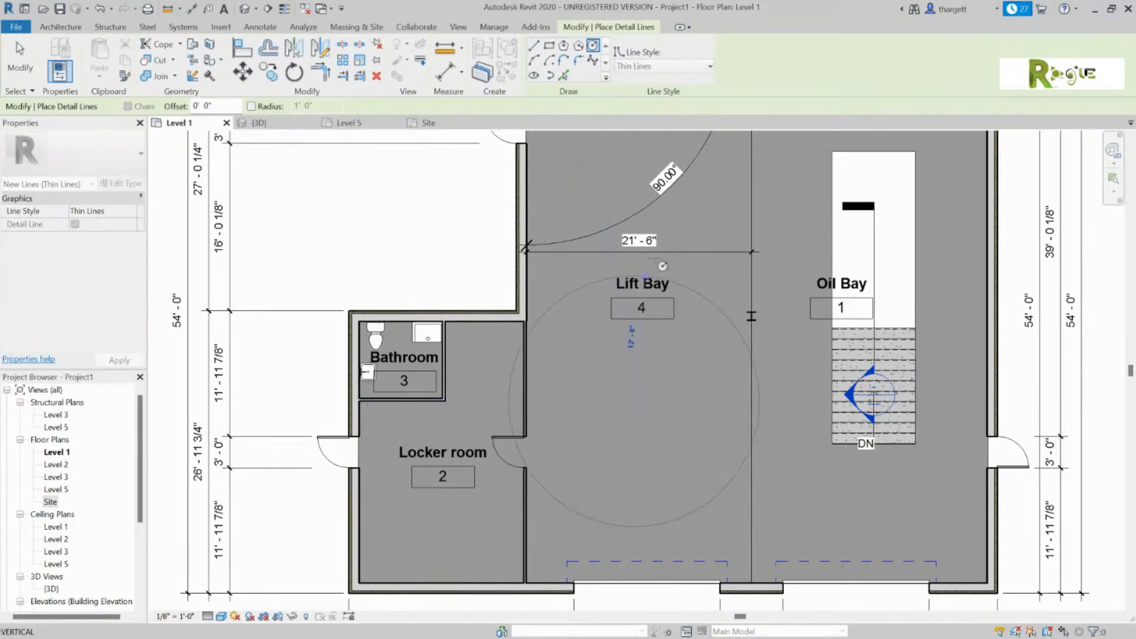
{"action": "left_click", "coordinate": [685, 394]}
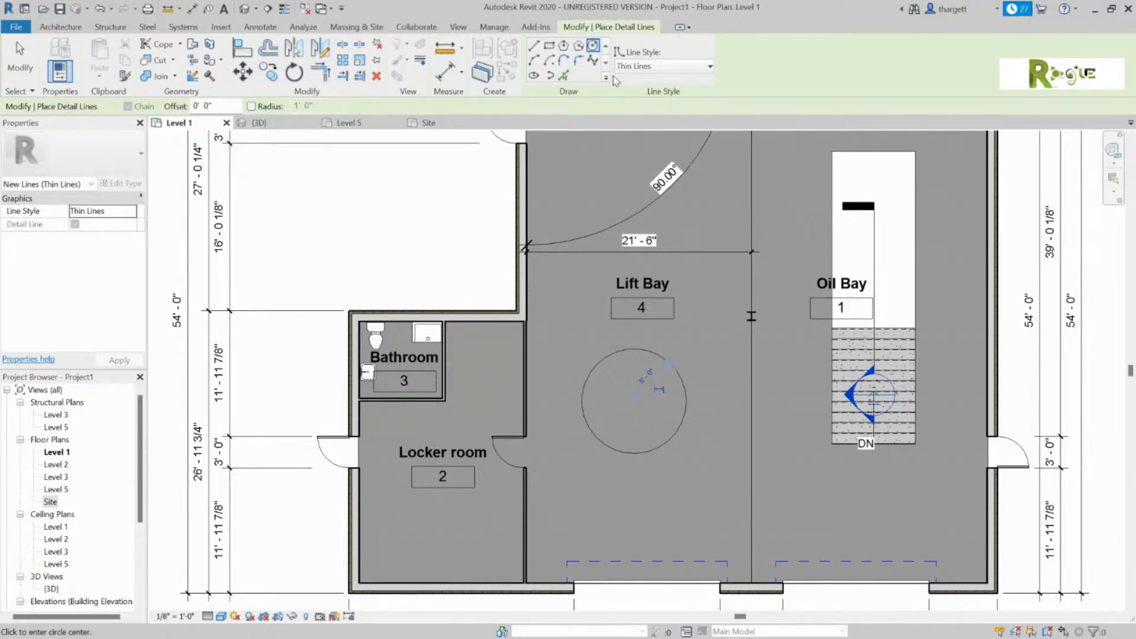
Place a 60" x 30" Desk component near the centre of the detail circle in the Lift Bay.
{"action": "left_click", "coordinate": [60, 26]}
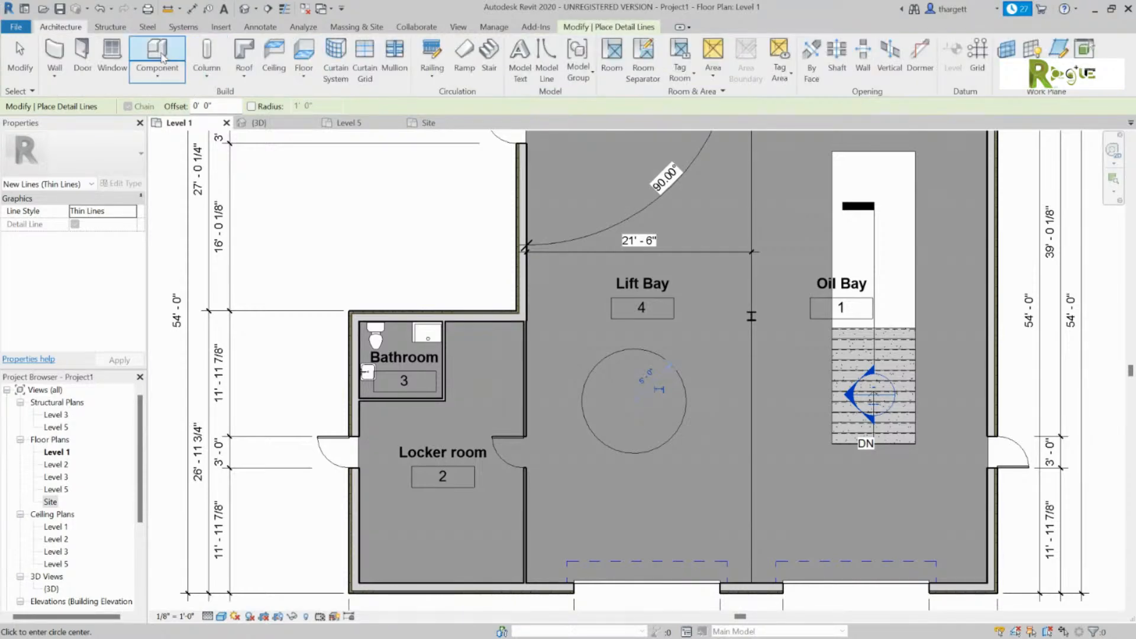
{"action": "left_click", "coordinate": [187, 82]}
{"action": "left_click", "coordinate": [128, 166]}
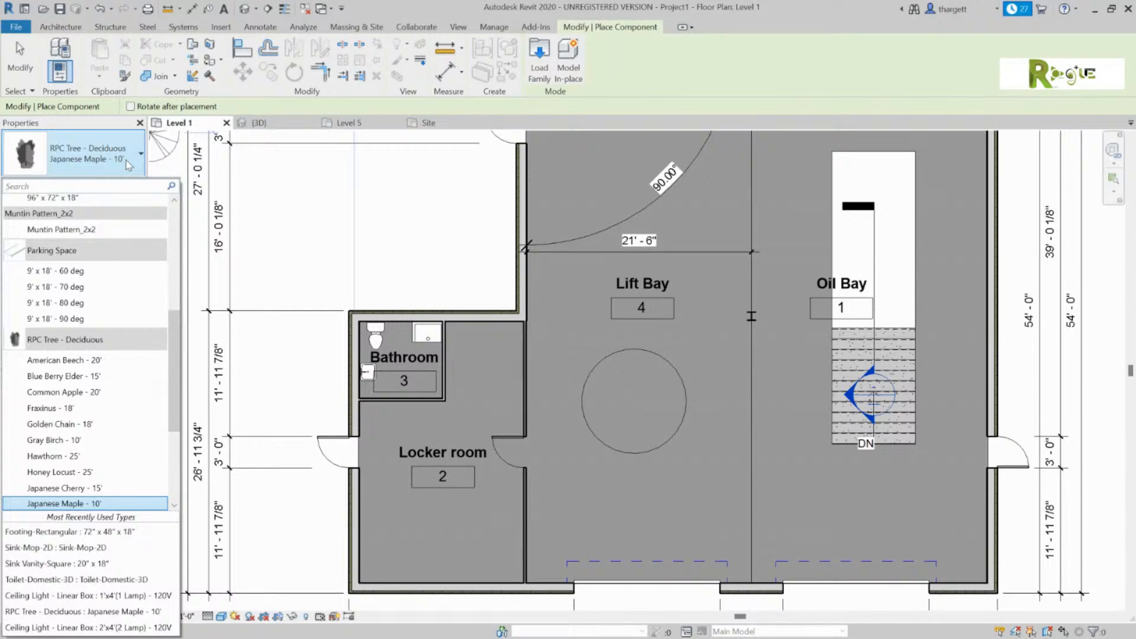
{"action": "scroll", "coordinate": [67, 371], "scroll_direction": "up", "scroll_amount": 5}
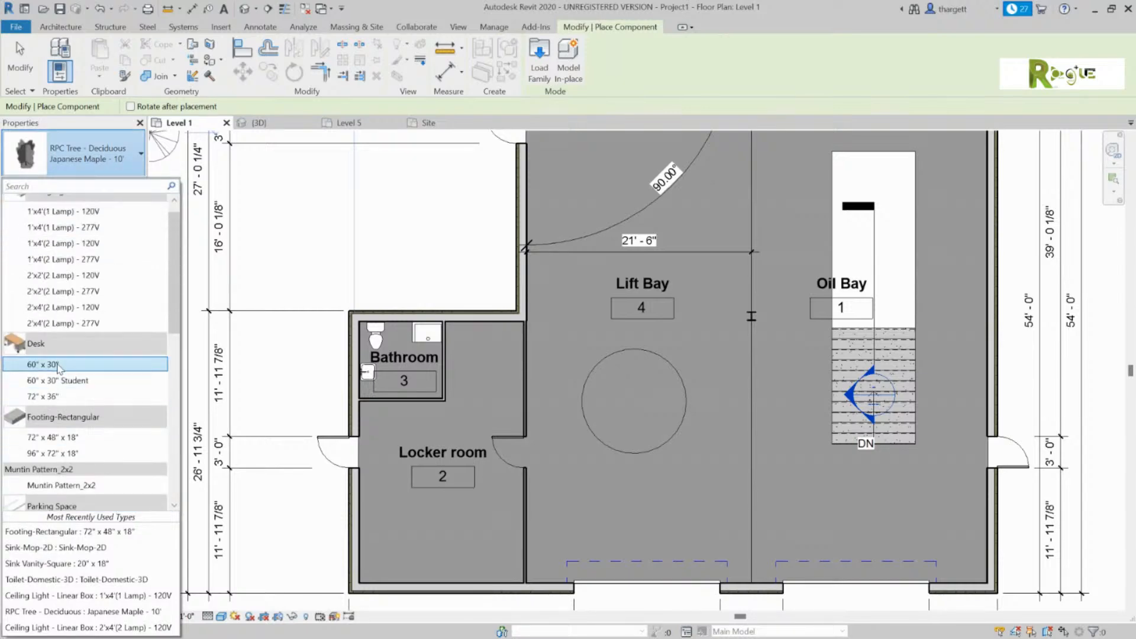
{"action": "scroll", "coordinate": [88, 426], "scroll_direction": "down", "scroll_amount": 8}
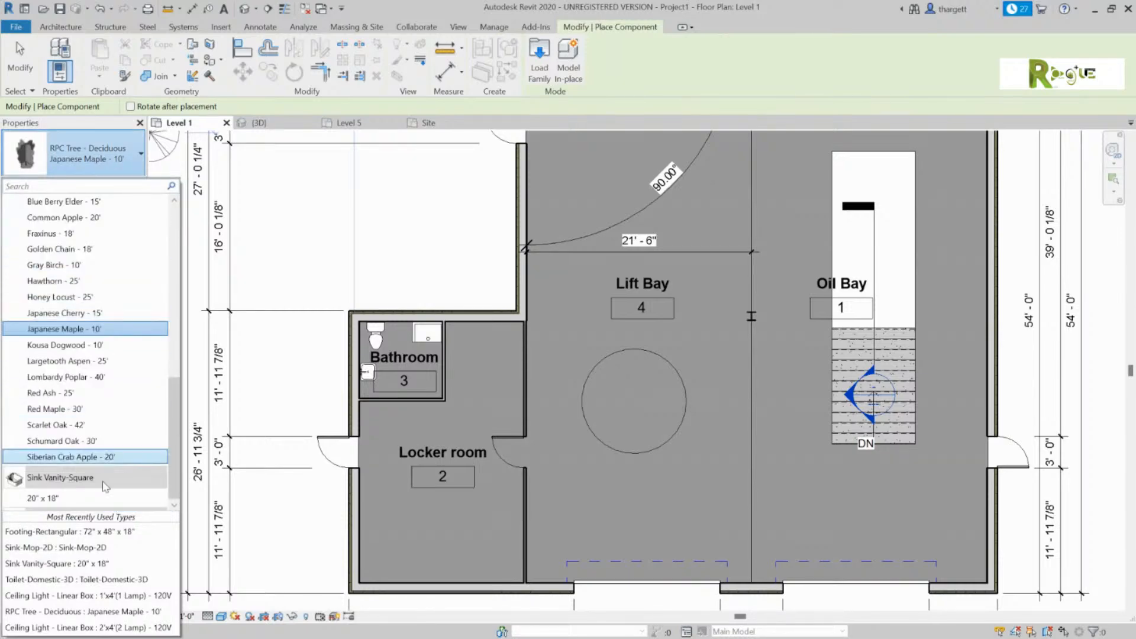
{"action": "scroll", "coordinate": [104, 473], "scroll_direction": "up", "scroll_amount": 8}
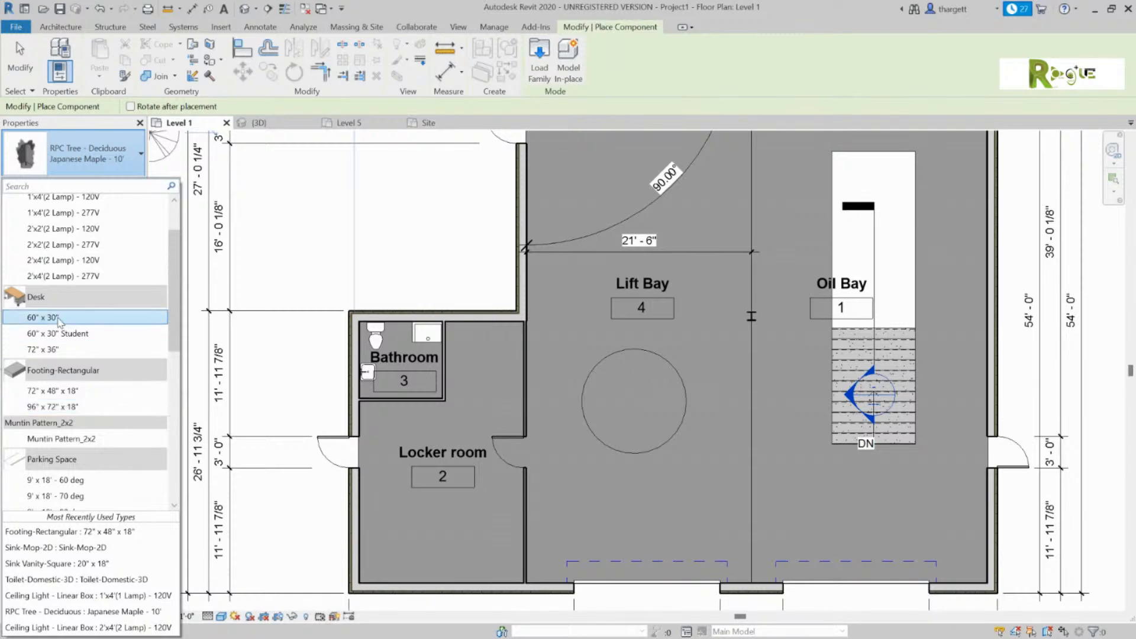
{"action": "left_click", "coordinate": [59, 318]}
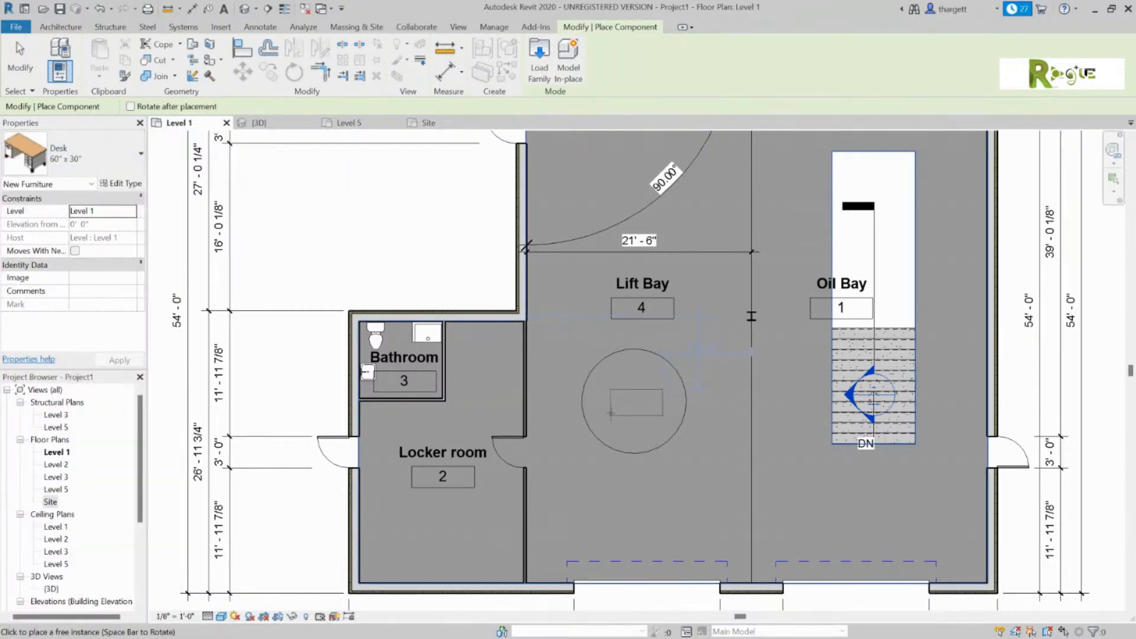
{"action": "left_click", "coordinate": [610, 413]}
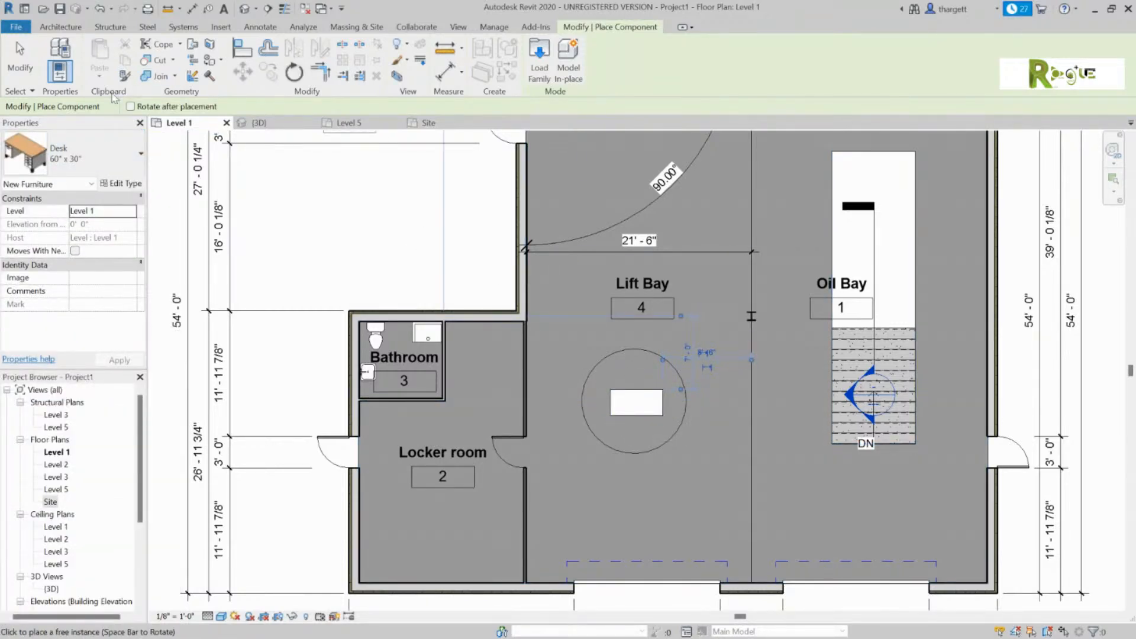
Load the Chair-Corbu family from the Furniture > Seating folder of the US Imperial library.
{"action": "left_click", "coordinate": [539, 65]}
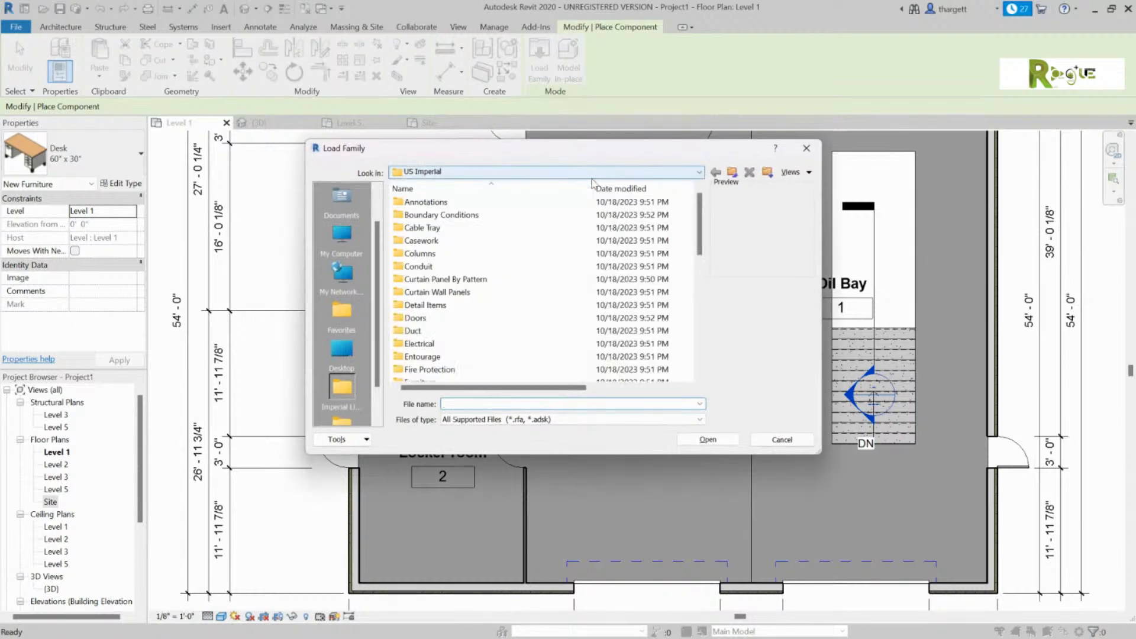
{"action": "scroll", "coordinate": [512, 249], "scroll_direction": "down", "scroll_amount": 5}
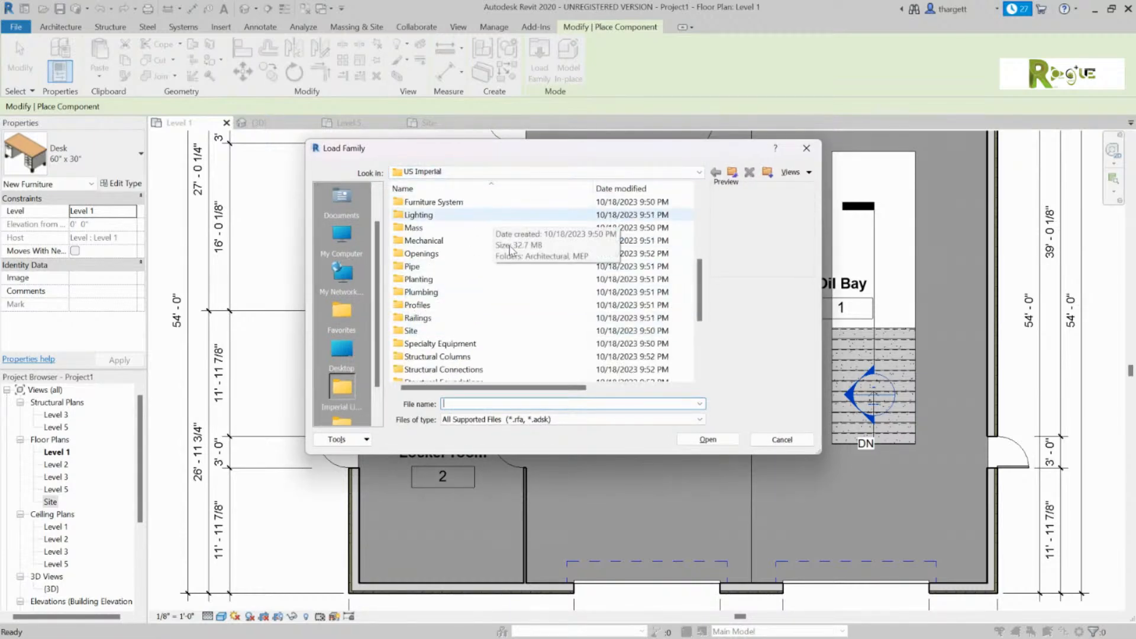
{"action": "scroll", "coordinate": [496, 247], "scroll_direction": "up", "scroll_amount": 5}
{"action": "scroll", "coordinate": [455, 282], "scroll_direction": "down", "scroll_amount": 3}
{"action": "left_click", "coordinate": [449, 267]}
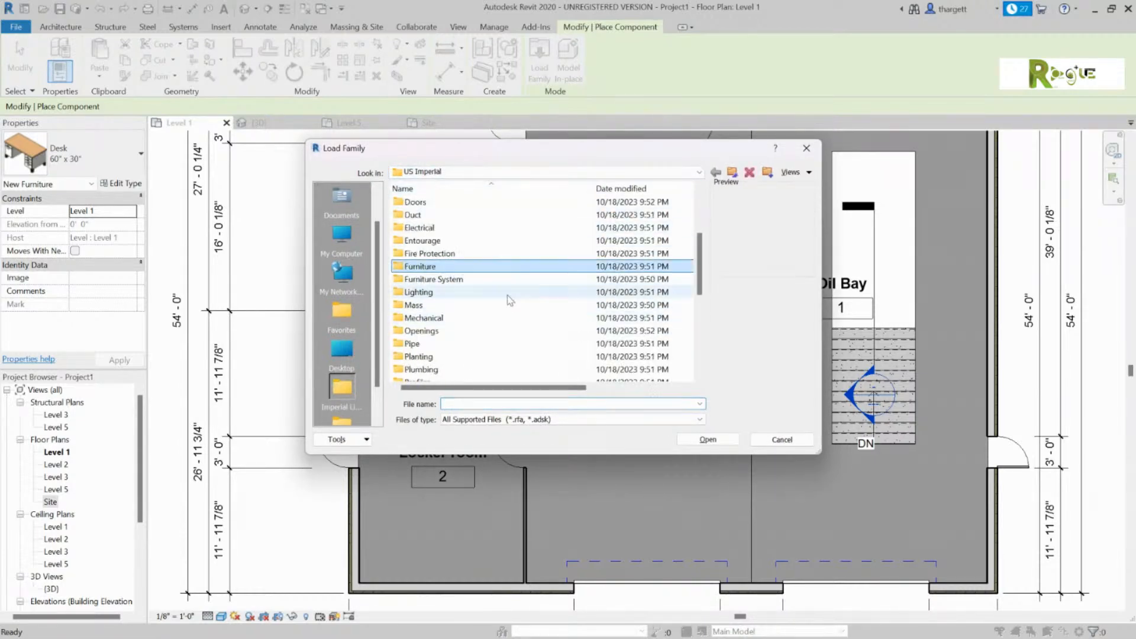
{"action": "left_click", "coordinate": [708, 439]}
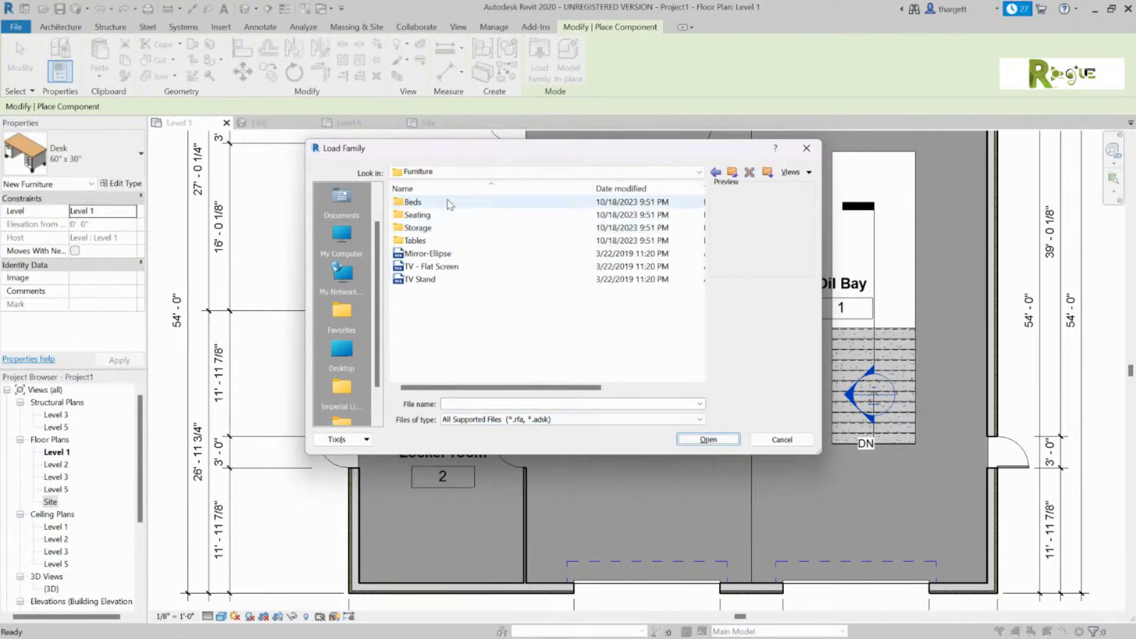
{"action": "left_click", "coordinate": [431, 215]}
{"action": "left_click", "coordinate": [710, 439]}
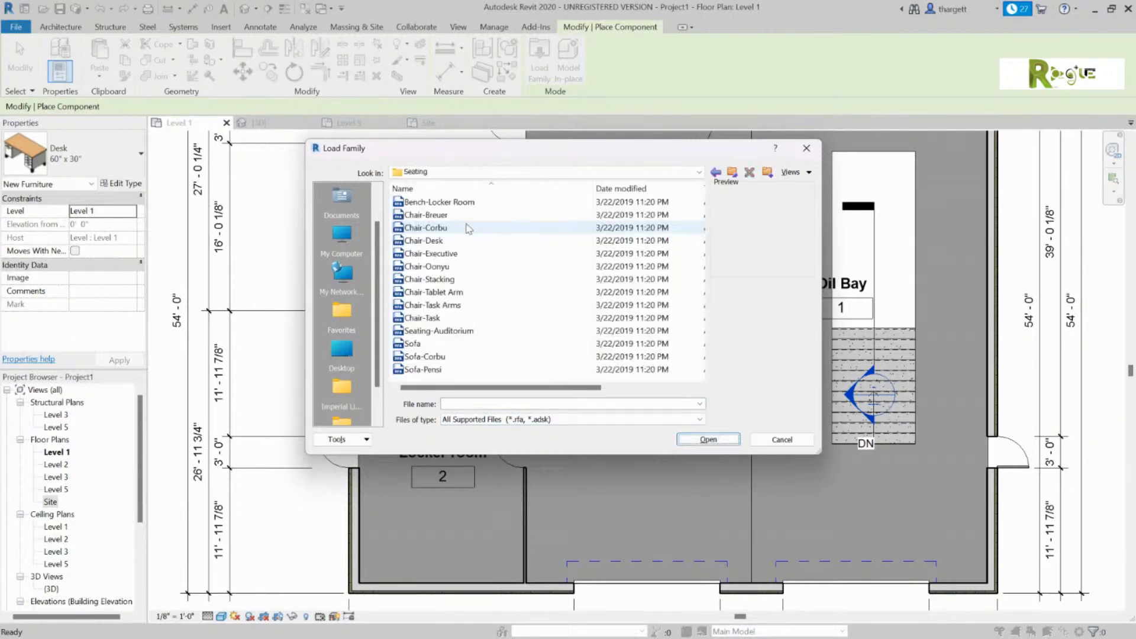
{"action": "left_click", "coordinate": [467, 227]}
{"action": "left_click", "coordinate": [469, 239]}
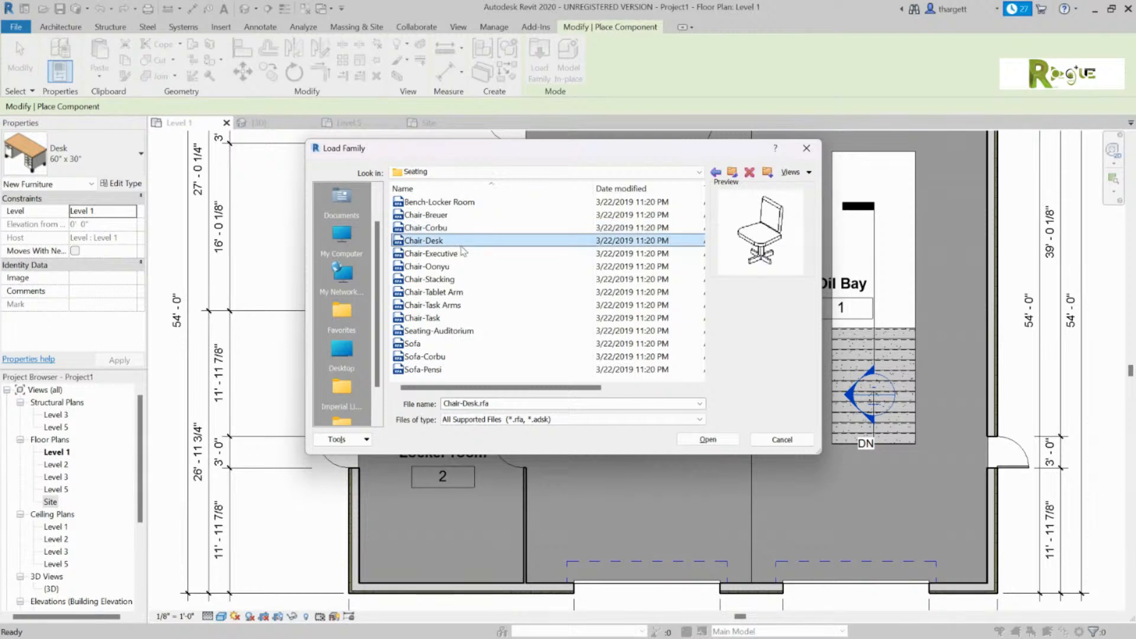
{"action": "left_click", "coordinate": [467, 228]}
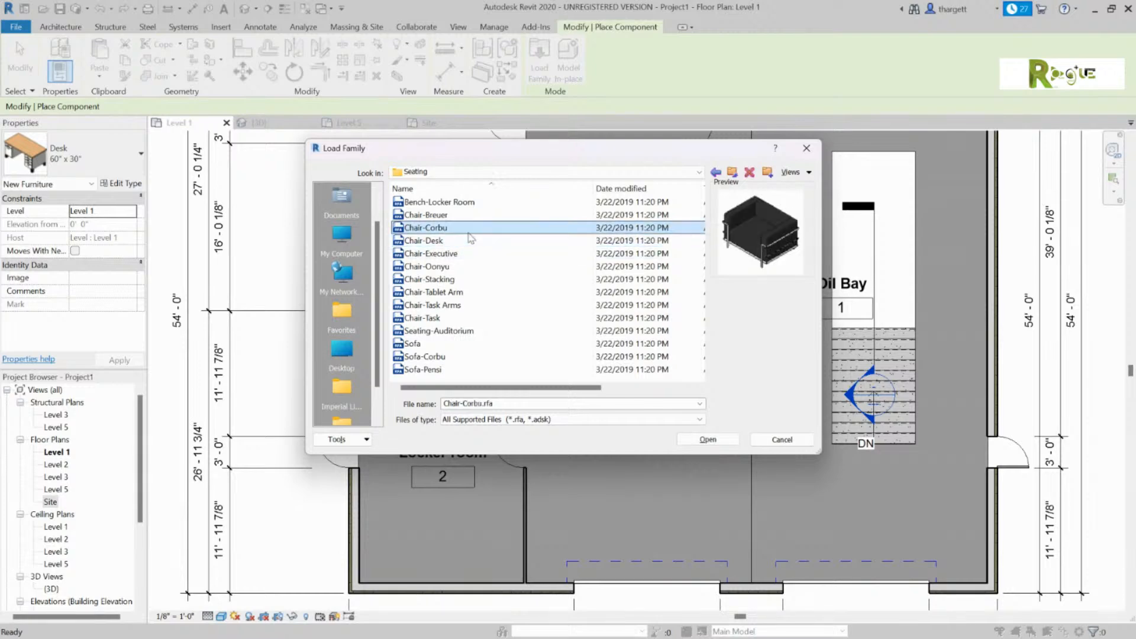
{"action": "left_click", "coordinate": [707, 439]}
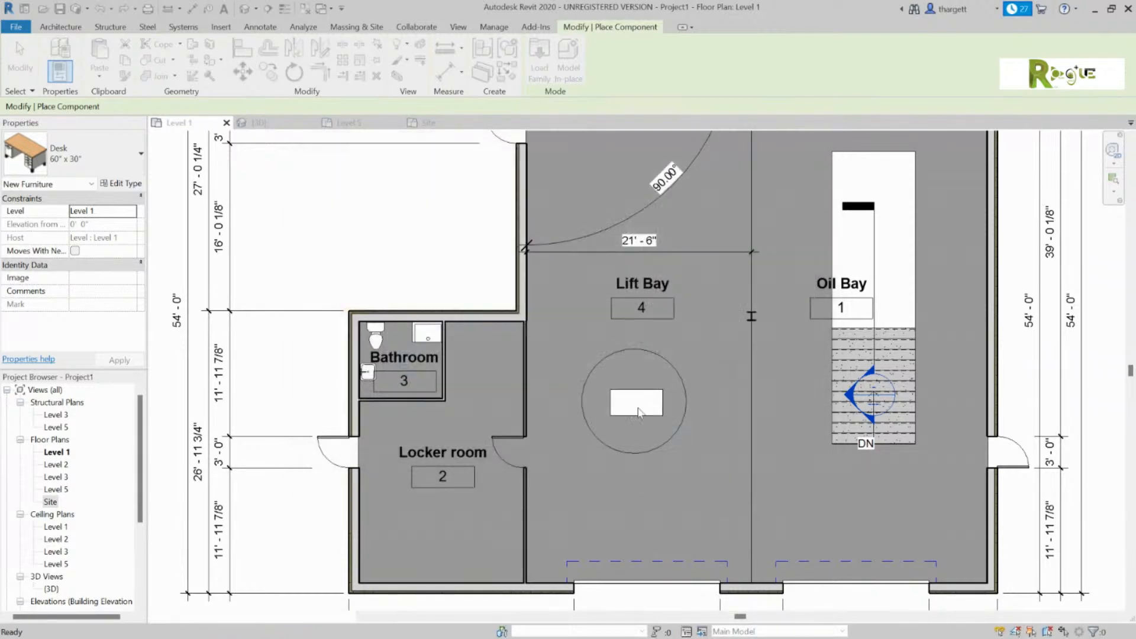
Place one Chair-Corbu against the desk and five more around the upper half of the detail circle, oriented to follow its curve.
{"action": "left_click", "coordinate": [634, 371]}
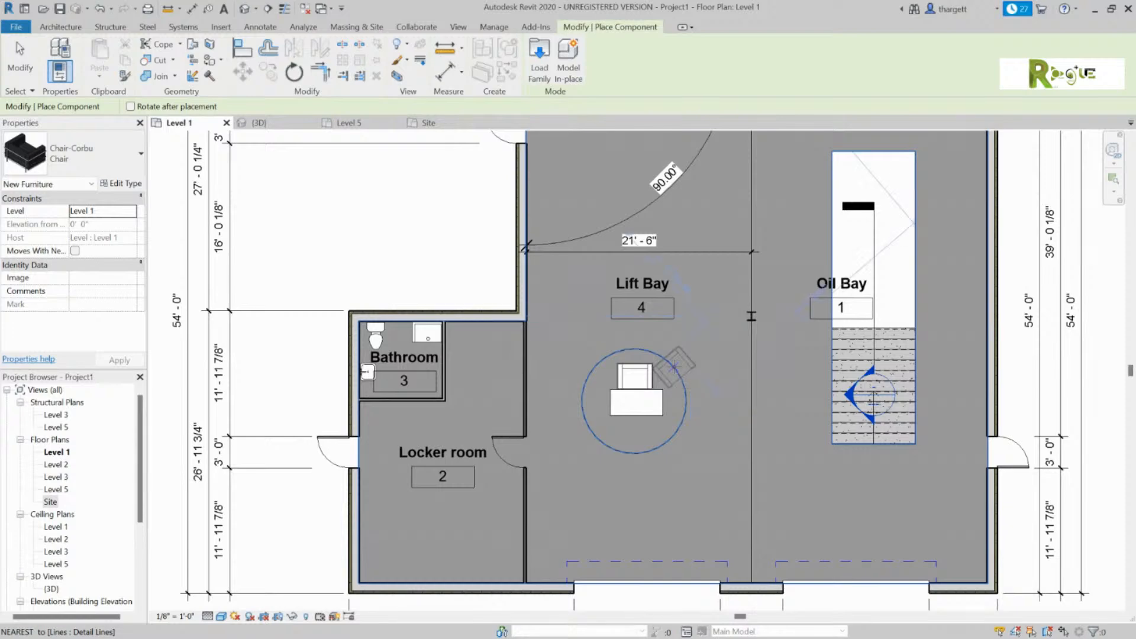
{"action": "key", "text": "space"}
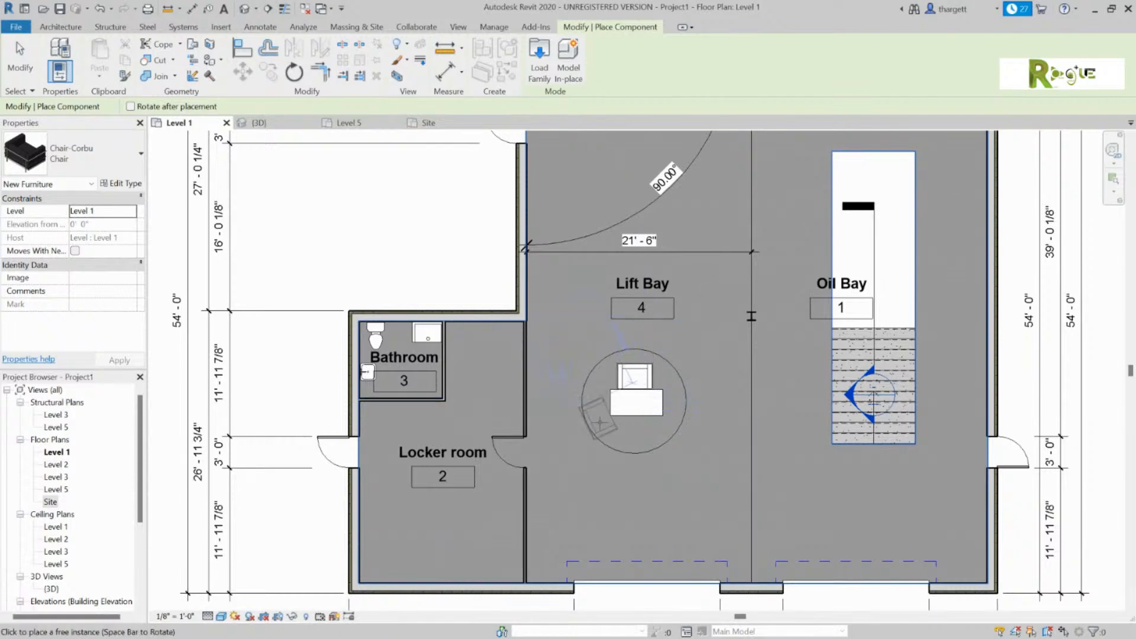
{"action": "left_click", "coordinate": [685, 400]}
{"action": "left_click", "coordinate": [673, 358]}
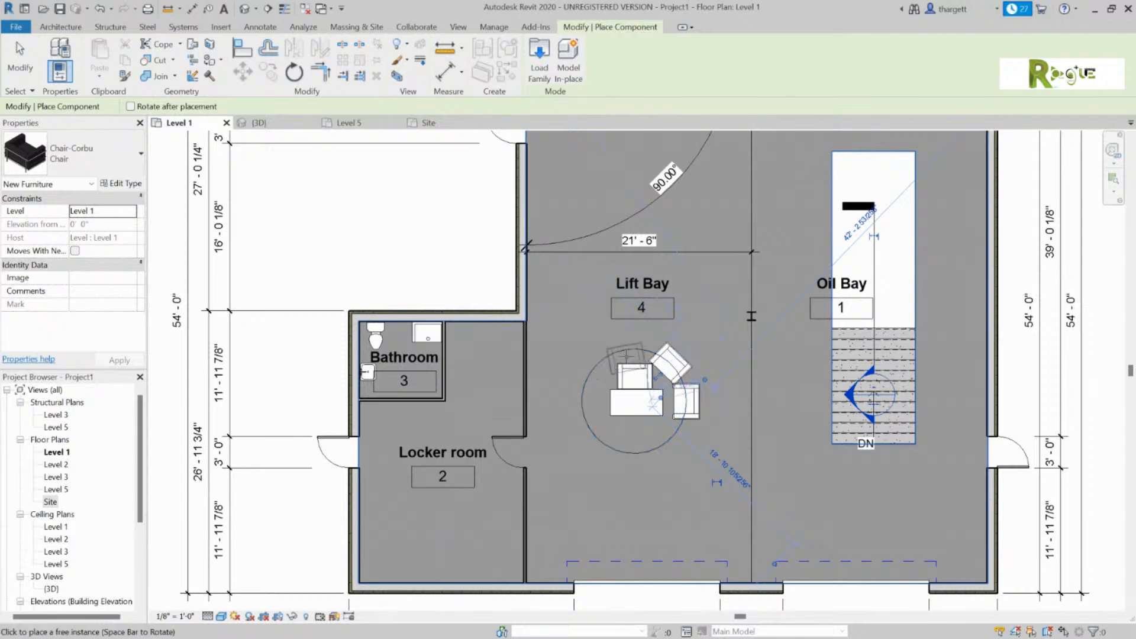
{"action": "left_click", "coordinate": [634, 349]}
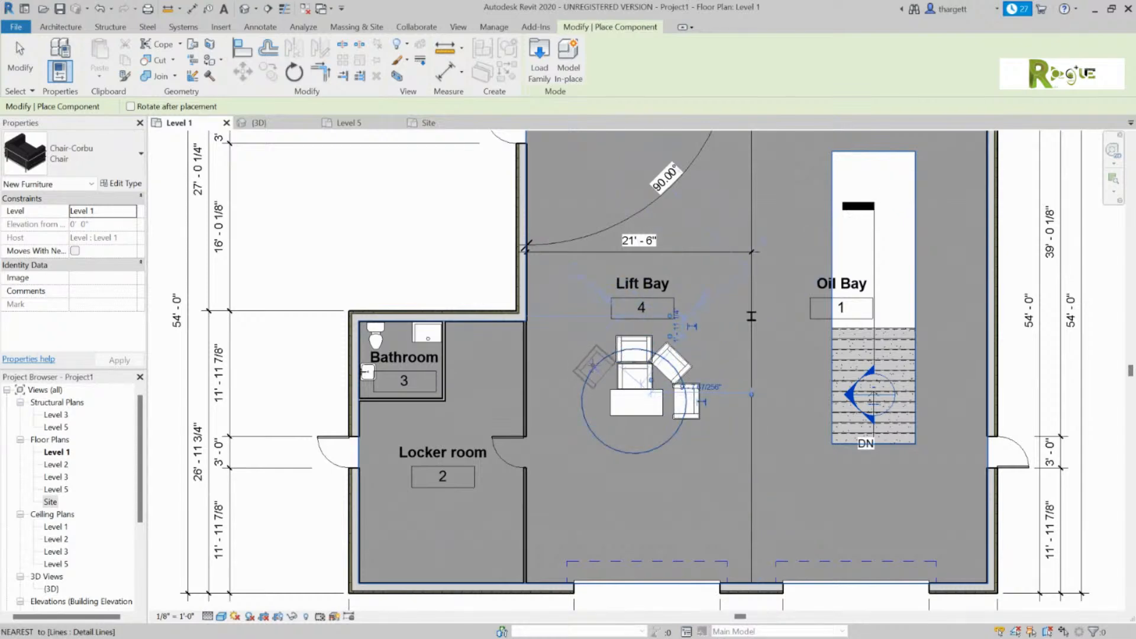
{"action": "left_click", "coordinate": [593, 366]}
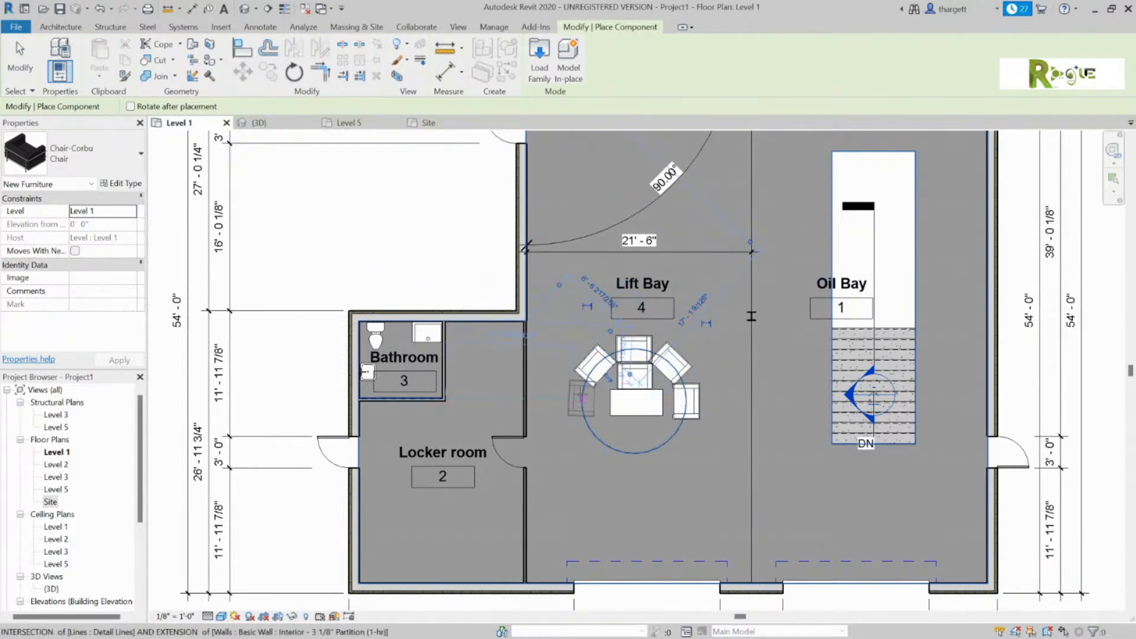
{"action": "left_click", "coordinate": [582, 399]}
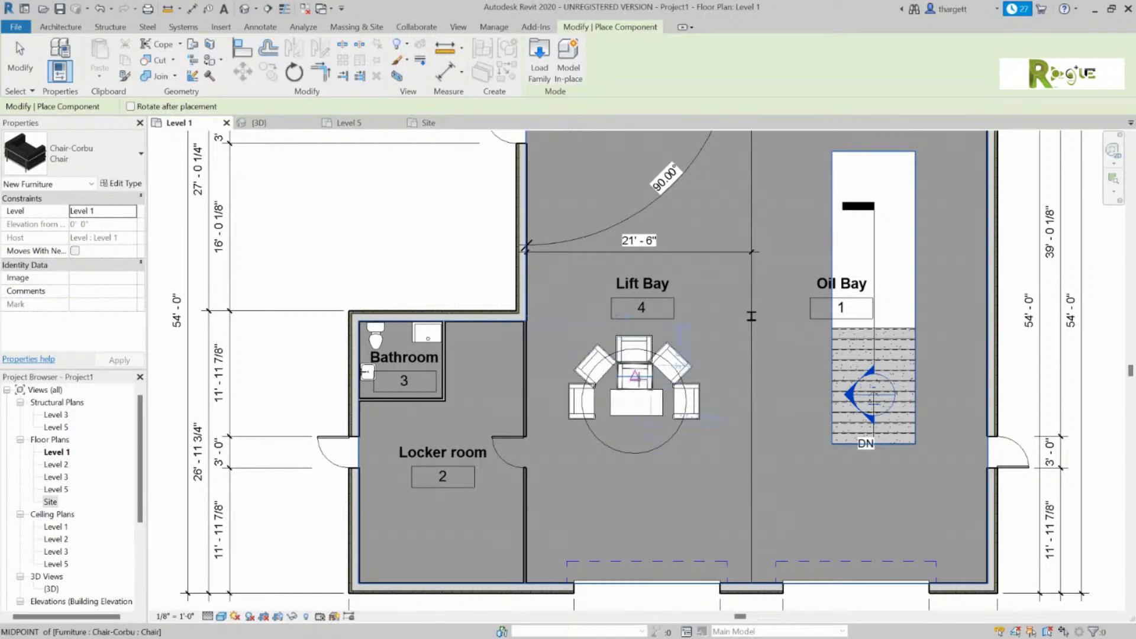
Finish placing chairs and delete the one directly against the desk inside the circle.
{"action": "key", "text": "Escape"}
{"action": "left_click", "coordinate": [636, 380]}
{"action": "key", "text": "Delete"}
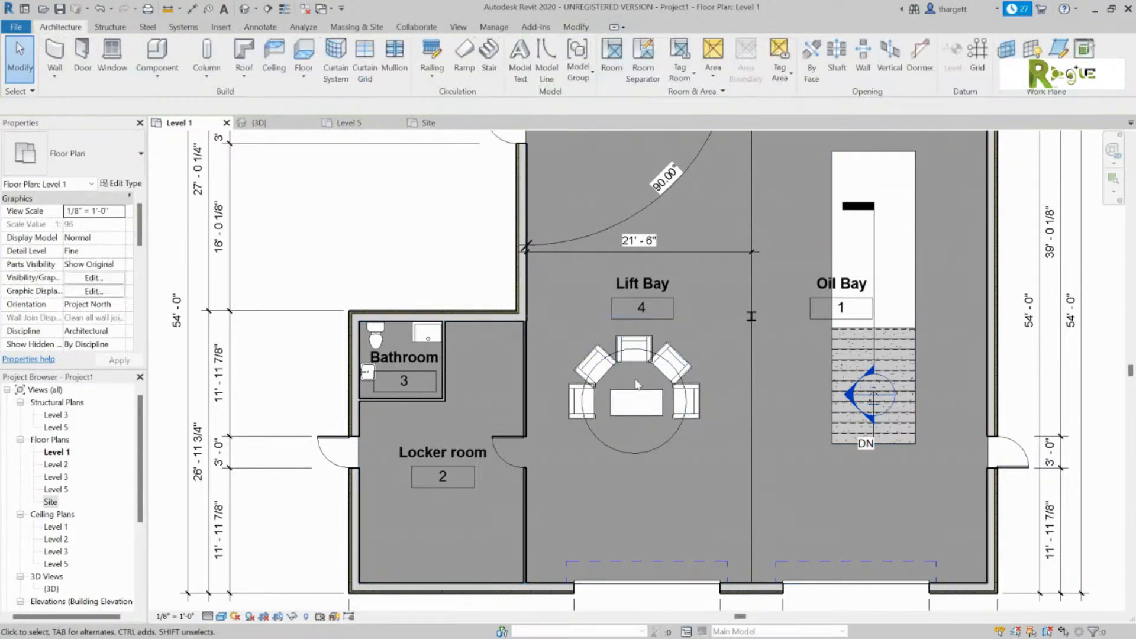
Sketch a rectangular filled region about 10'-0" by 8'-6" in the open area above the Bathroom outside the building, and finish its boundary.
{"action": "scroll", "coordinate": [636, 383], "scroll_direction": "up", "scroll_amount": 2}
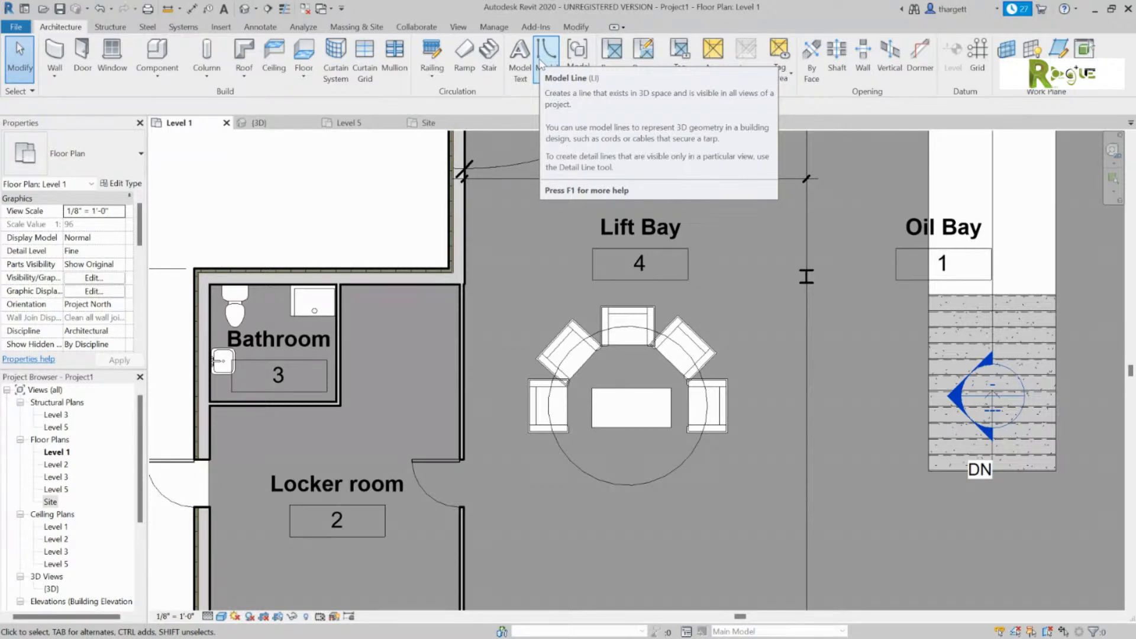
{"action": "left_click", "coordinate": [261, 26]}
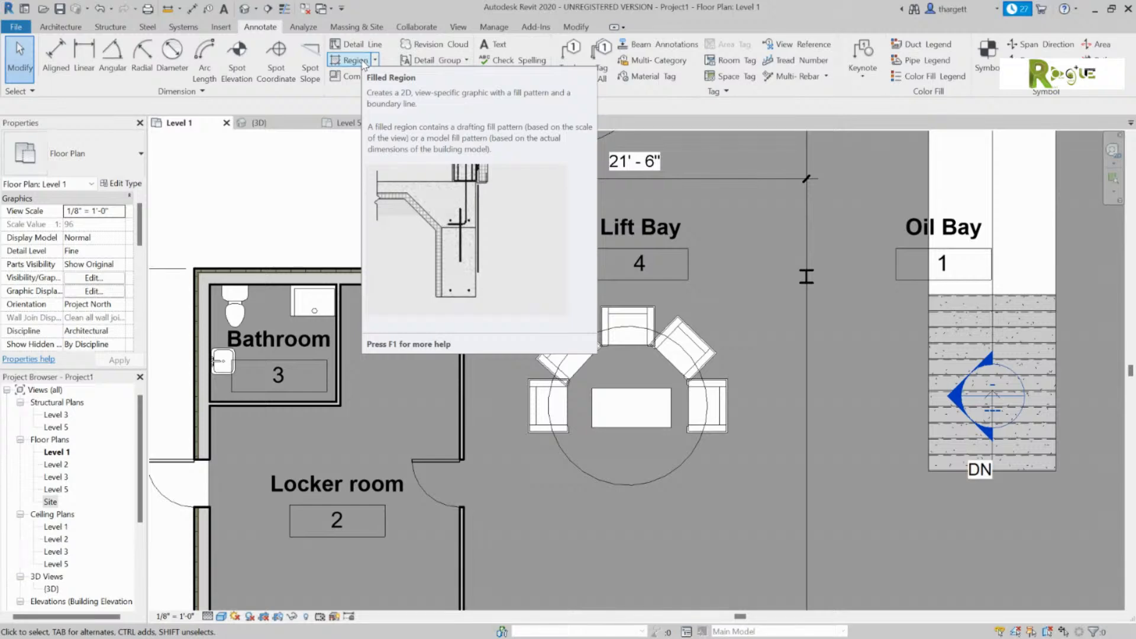
{"action": "left_click", "coordinate": [375, 61]}
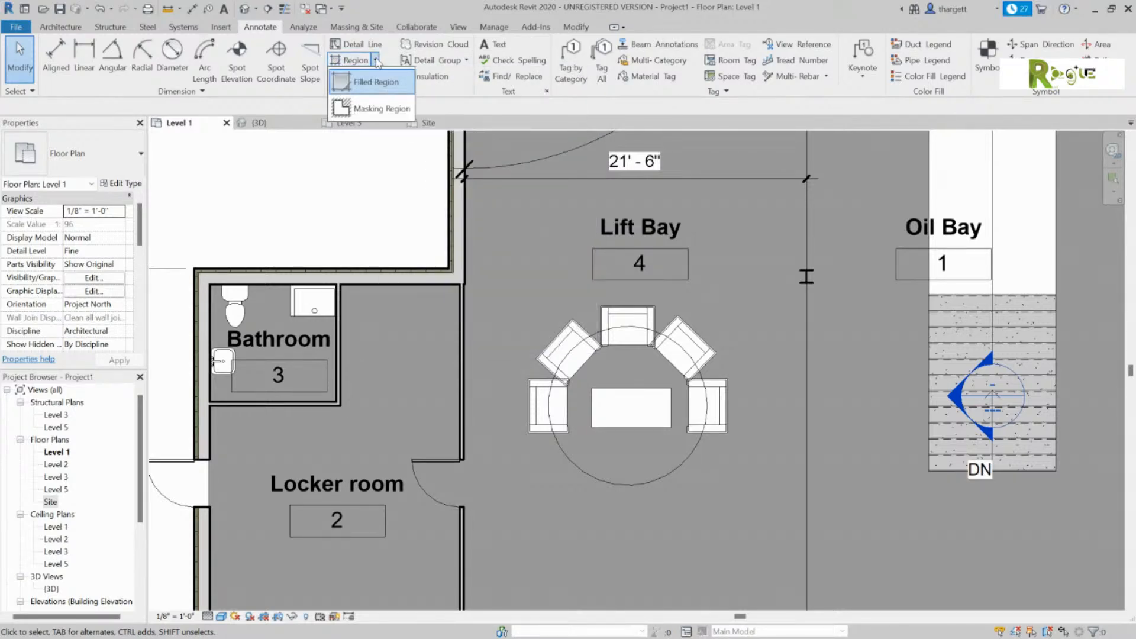
{"action": "left_click", "coordinate": [376, 82]}
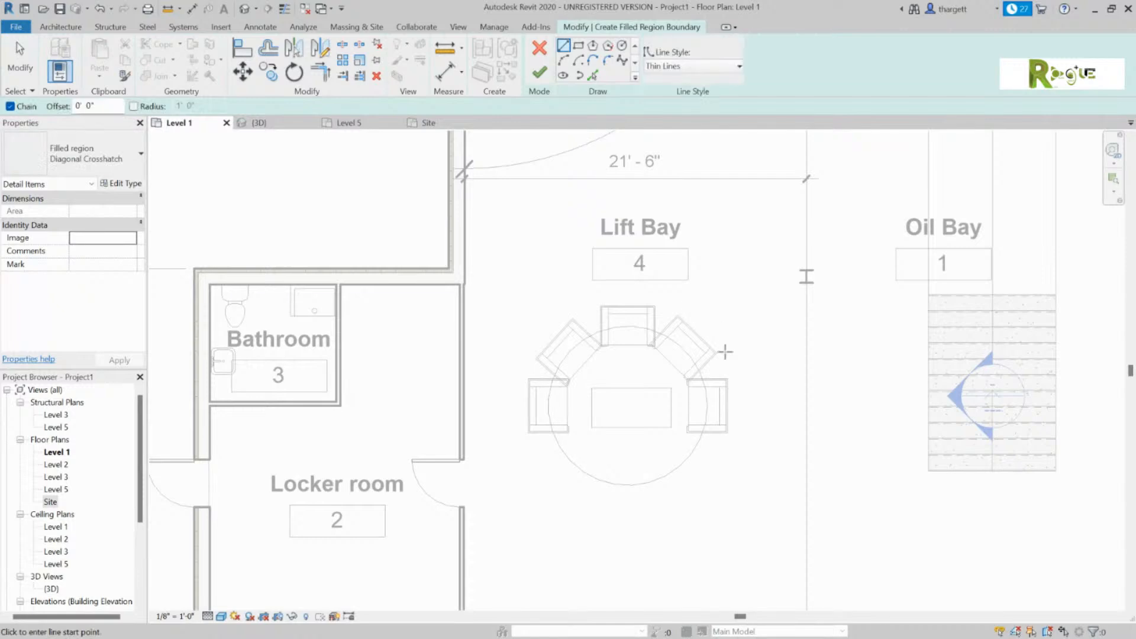
{"action": "scroll", "coordinate": [678, 485], "scroll_direction": "down", "scroll_amount": 3}
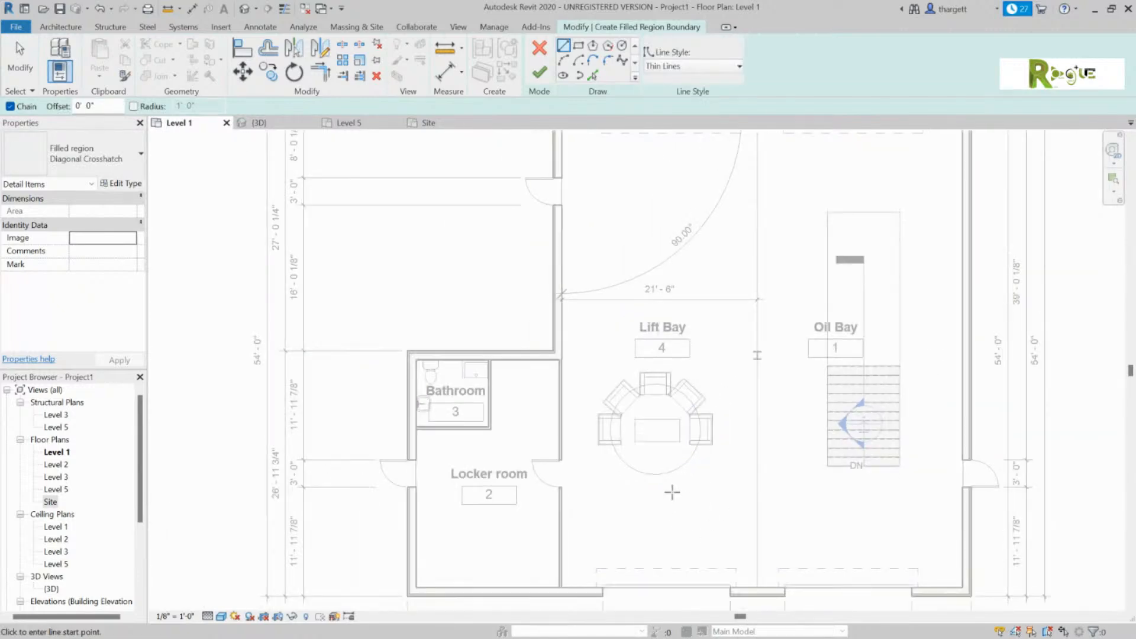
{"action": "scroll", "coordinate": [608, 294], "scroll_direction": "down", "scroll_amount": 1}
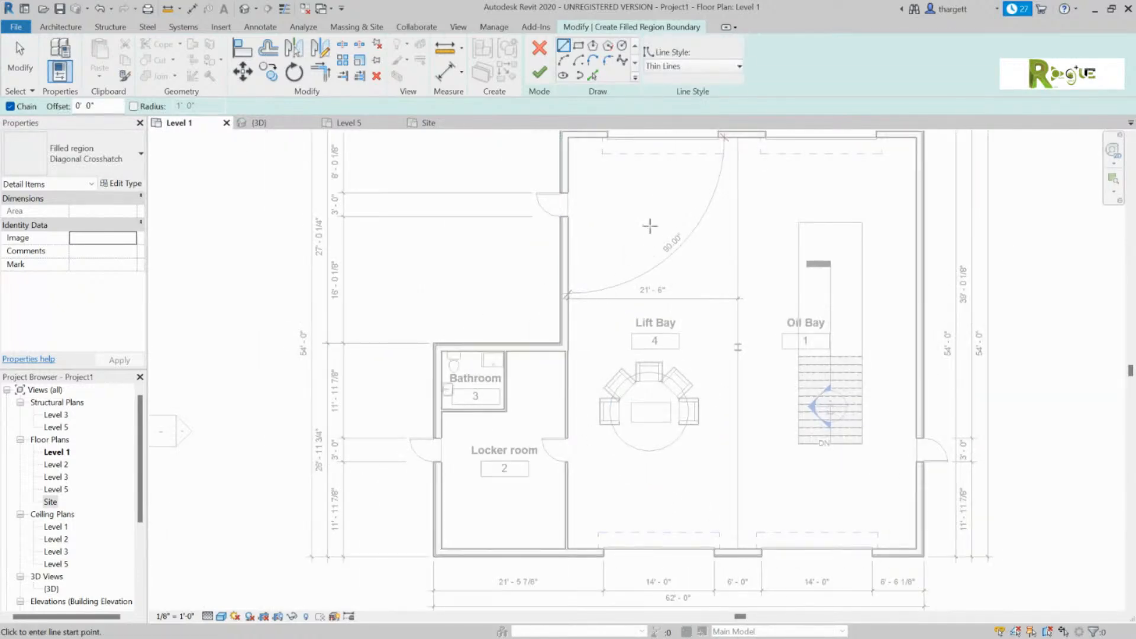
{"action": "left_click", "coordinate": [398, 245]}
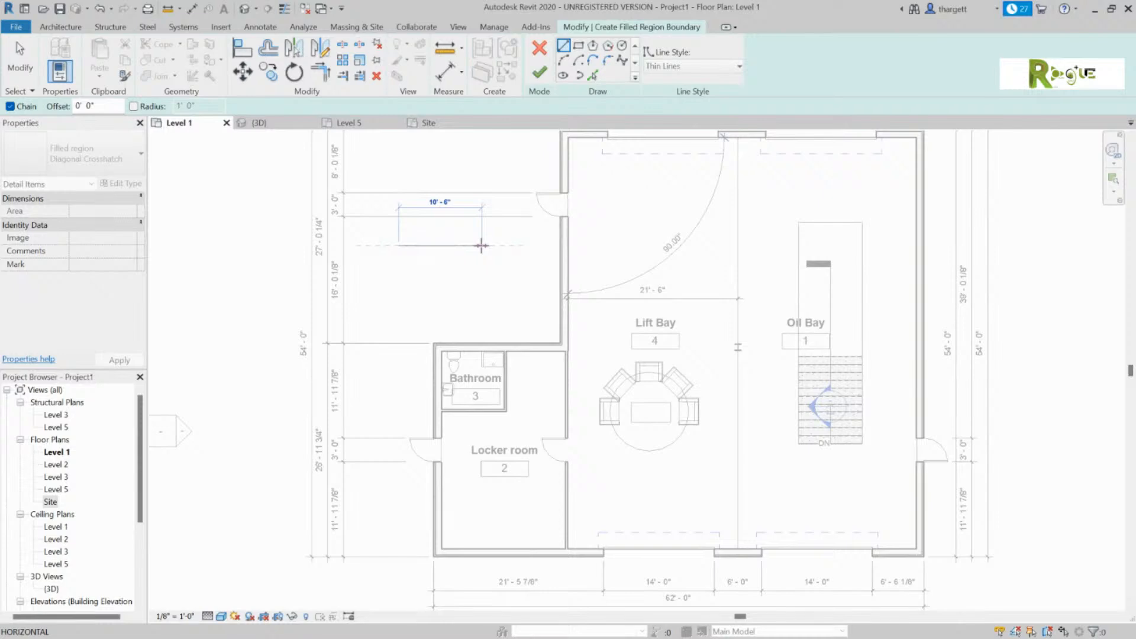
{"action": "left_click", "coordinate": [478, 245]}
{"action": "left_click", "coordinate": [477, 312]}
{"action": "left_click", "coordinate": [399, 312]}
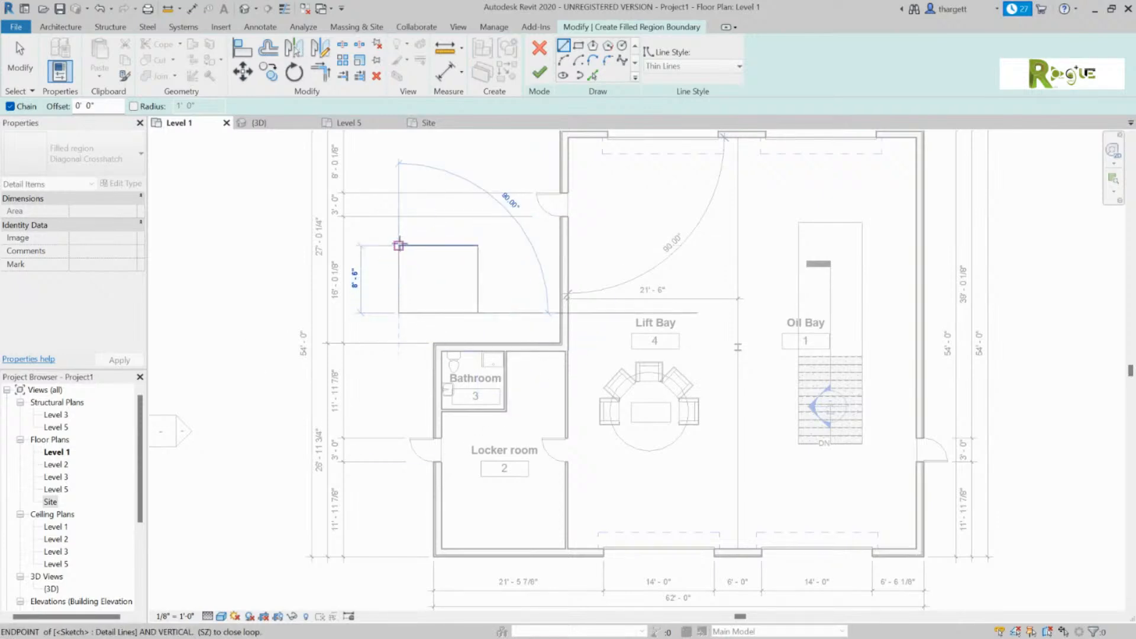
{"action": "left_click", "coordinate": [398, 245]}
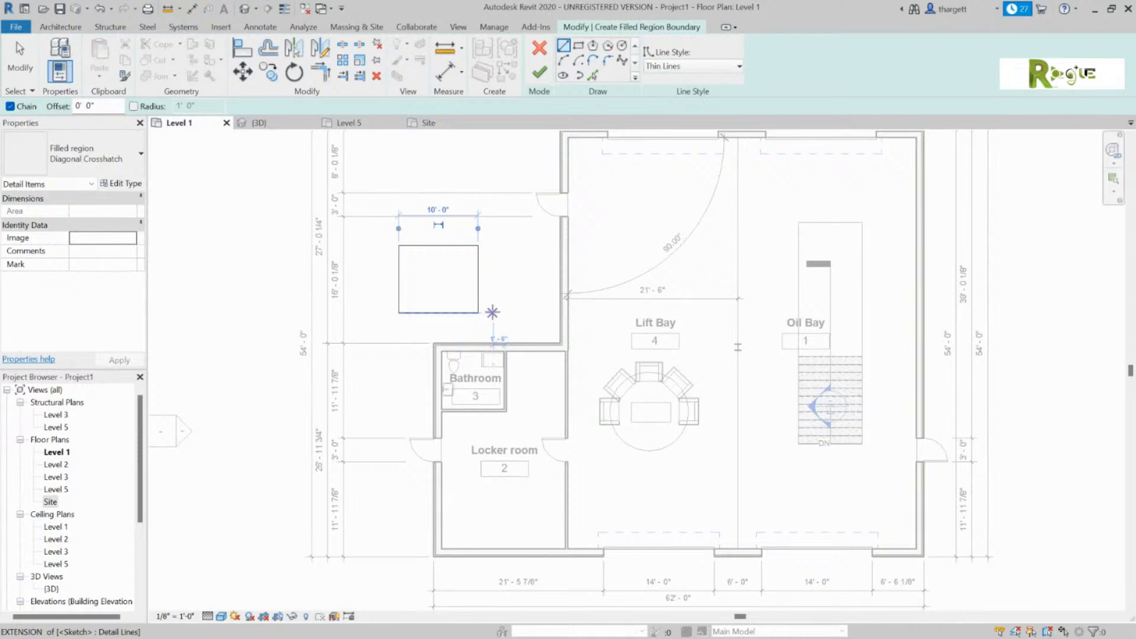
{"action": "left_click", "coordinate": [538, 72]}
{"action": "left_click", "coordinate": [514, 256]}
Change the new filled region's type to Solid Black.
{"action": "scroll", "coordinate": [439, 299], "scroll_direction": "up", "scroll_amount": 2}
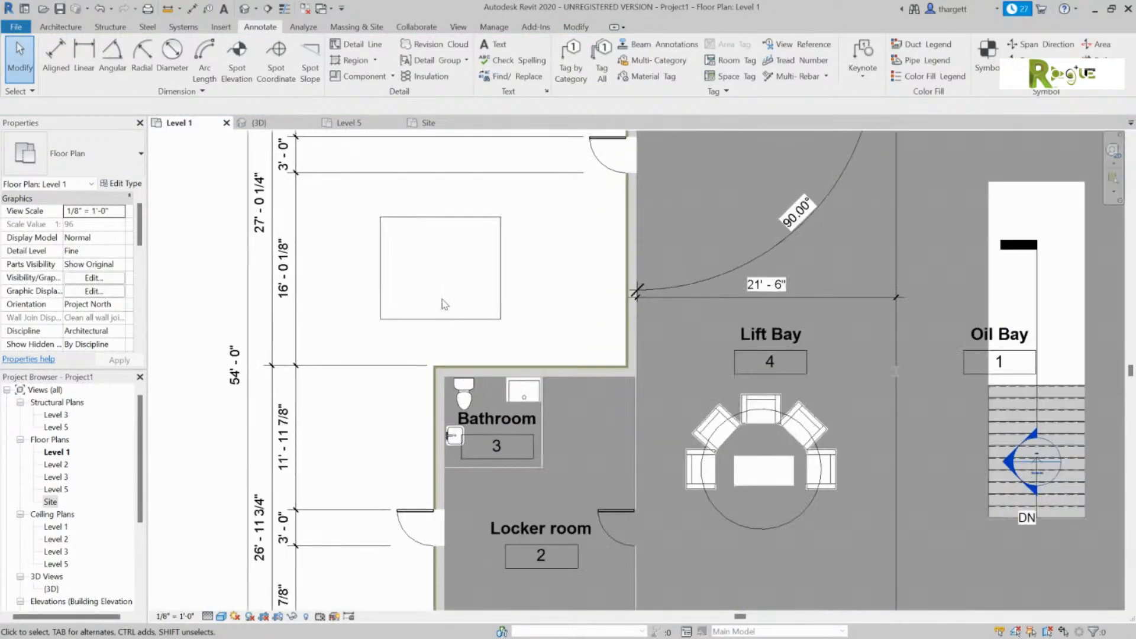
{"action": "scroll", "coordinate": [439, 300], "scroll_direction": "up", "scroll_amount": 1}
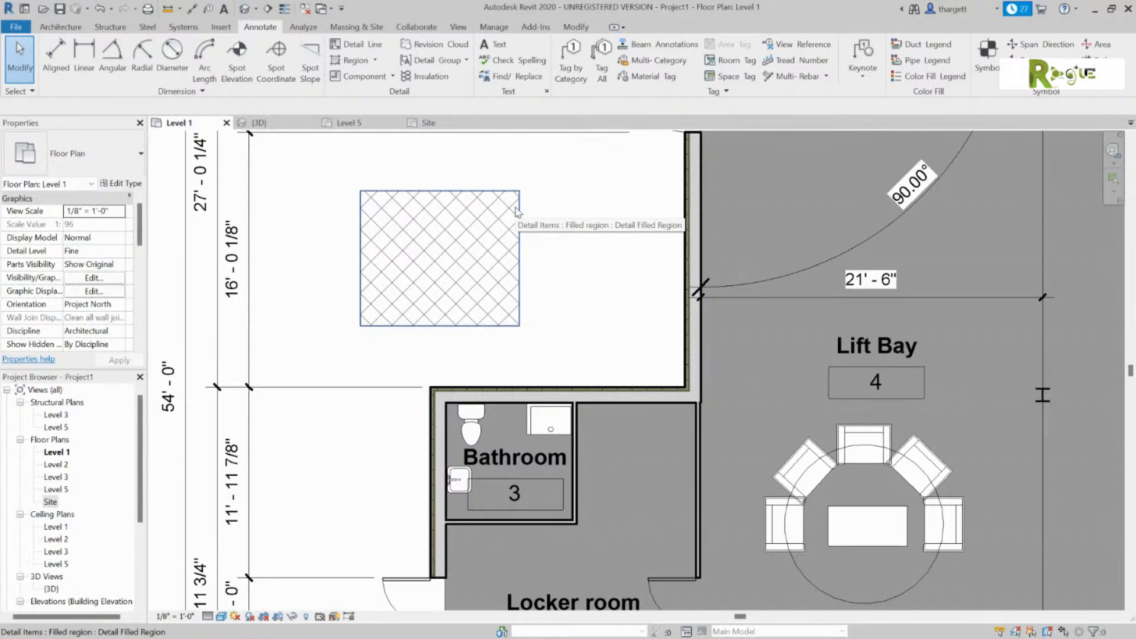
{"action": "left_click", "coordinate": [516, 212]}
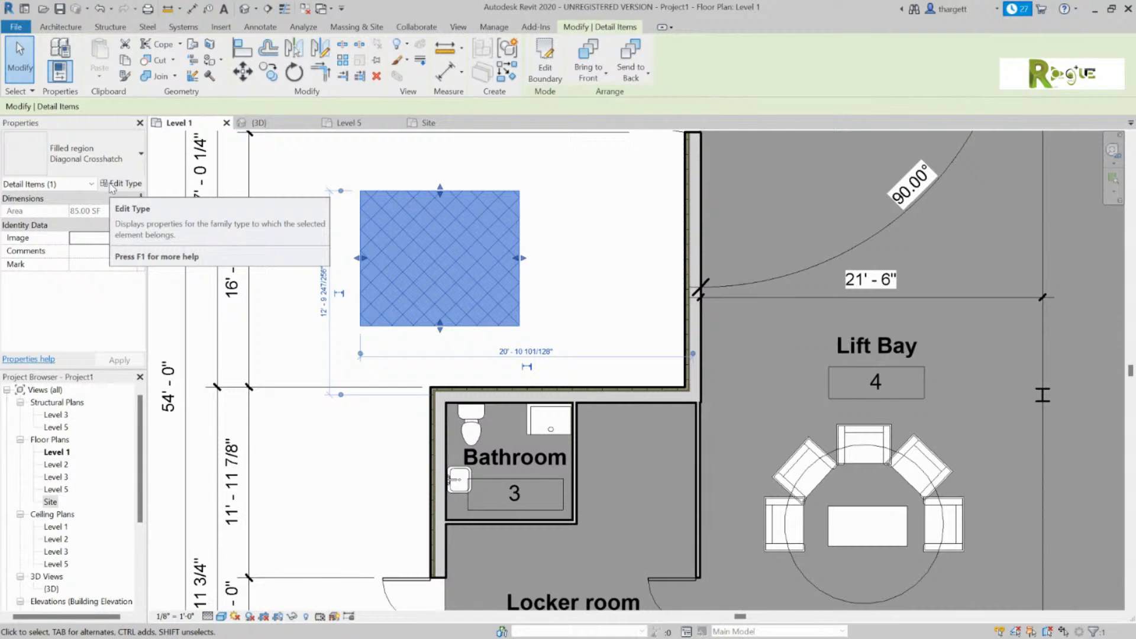
{"action": "left_click", "coordinate": [103, 155]}
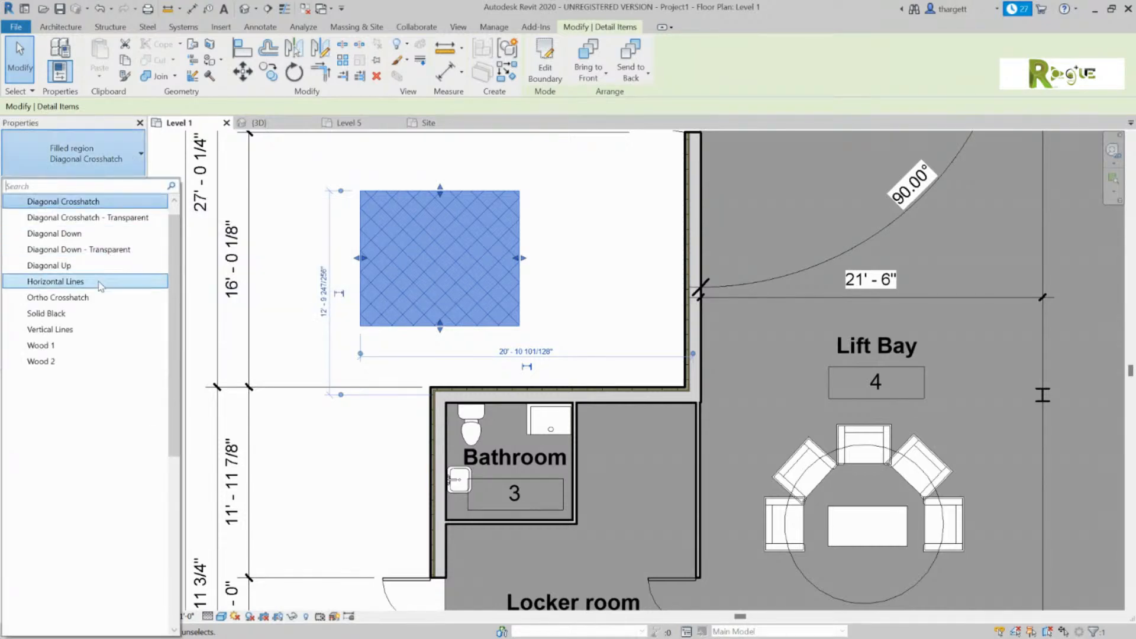
{"action": "left_click", "coordinate": [54, 313]}
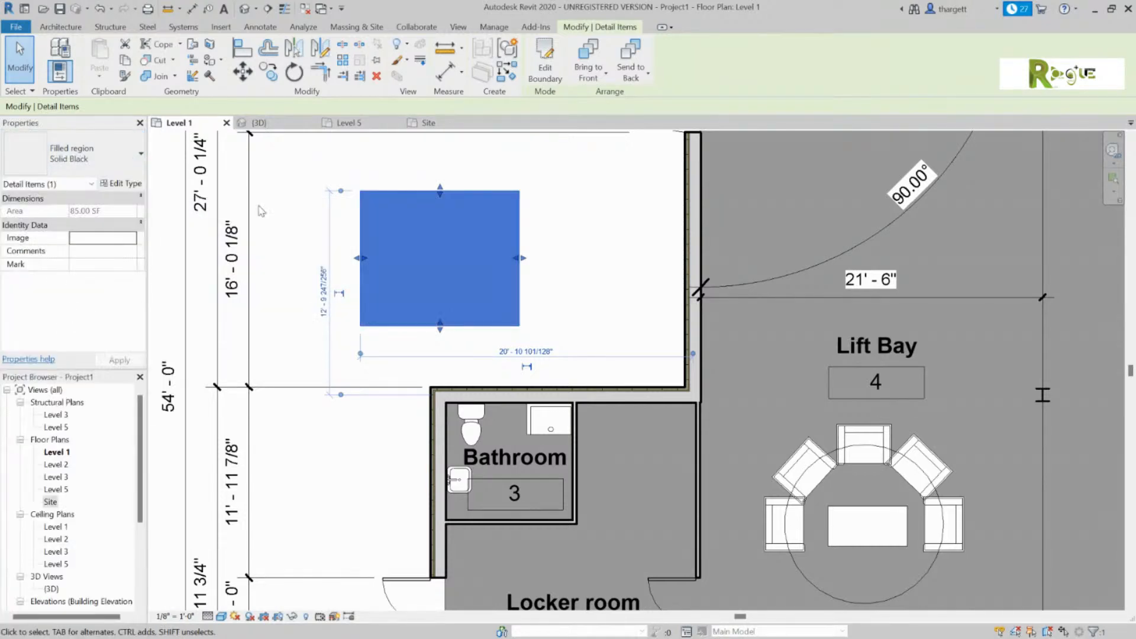
{"action": "left_click", "coordinate": [303, 175]}
Change the filled region's type to Wood 1.
{"action": "left_click", "coordinate": [357, 191]}
{"action": "left_click", "coordinate": [95, 155]}
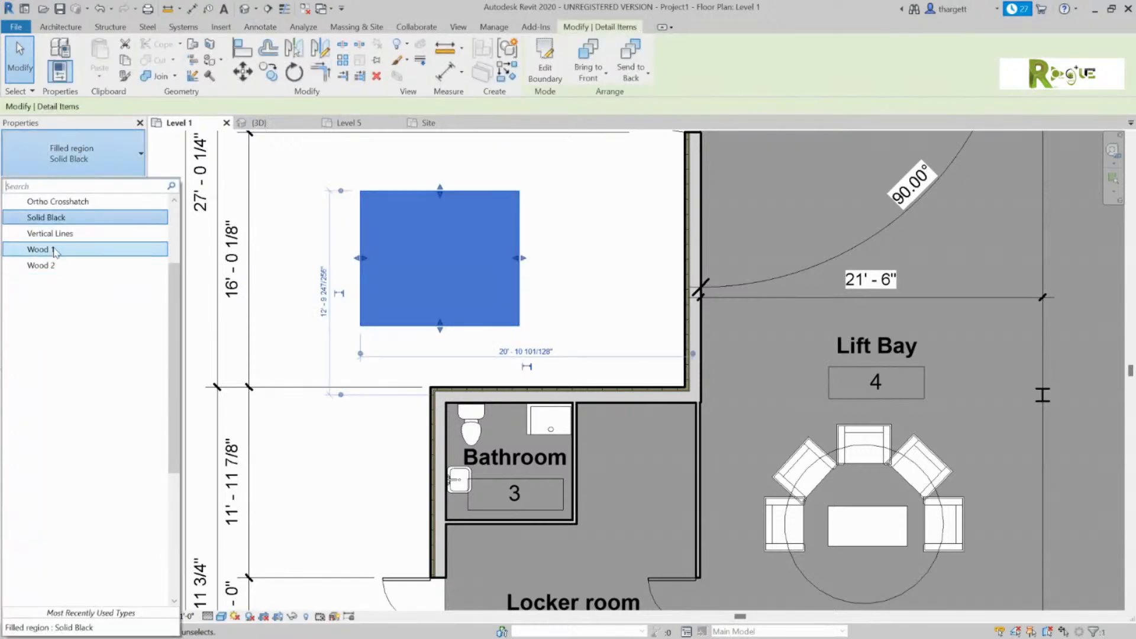
{"action": "left_click", "coordinate": [66, 236]}
{"action": "left_click", "coordinate": [301, 155]}
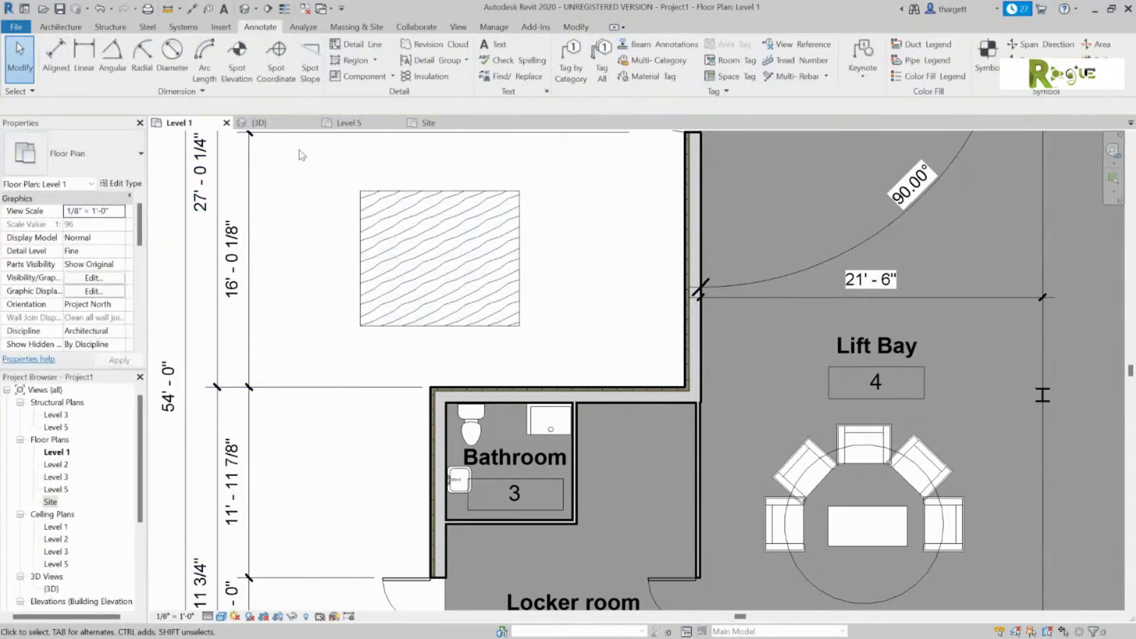
Change the filled region's type to Diagonal Down.
{"action": "left_click", "coordinate": [389, 191]}
{"action": "left_click", "coordinate": [97, 155]}
{"action": "scroll", "coordinate": [111, 215], "scroll_direction": "up", "scroll_amount": 3}
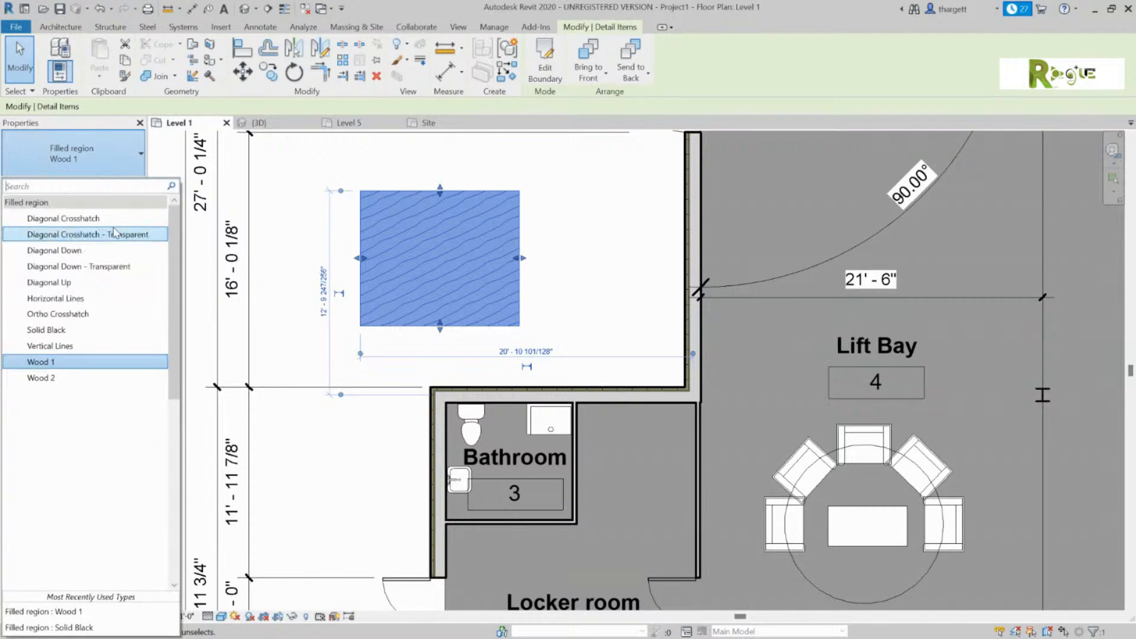
{"action": "left_click", "coordinate": [82, 253]}
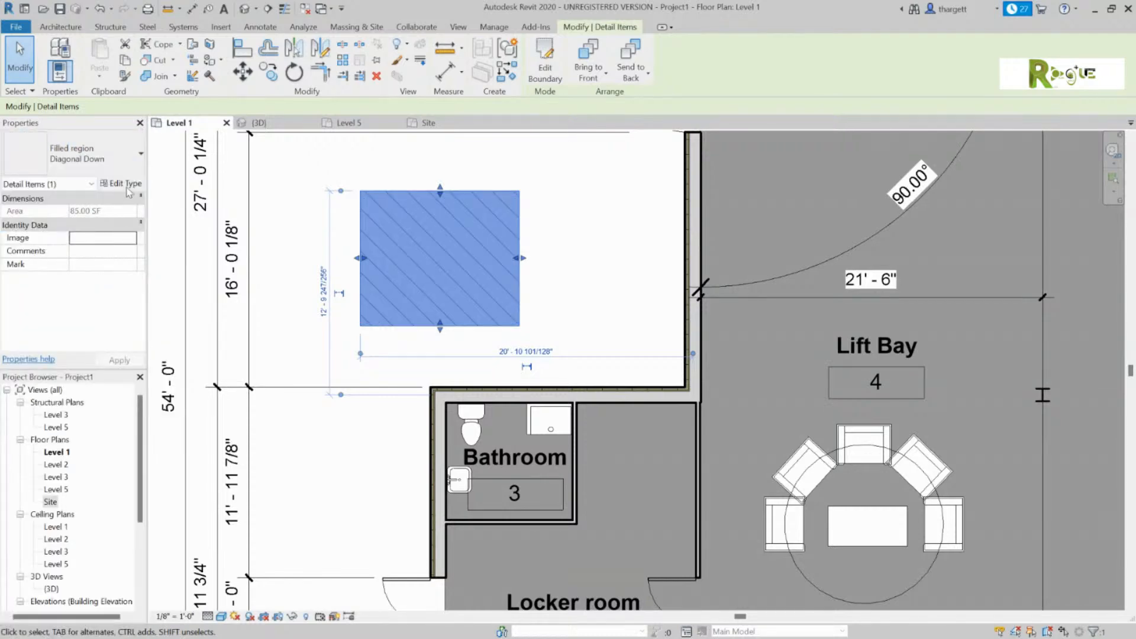
Duplicate the Diagonal Down filled region type under the name test.
{"action": "left_click", "coordinate": [120, 184]}
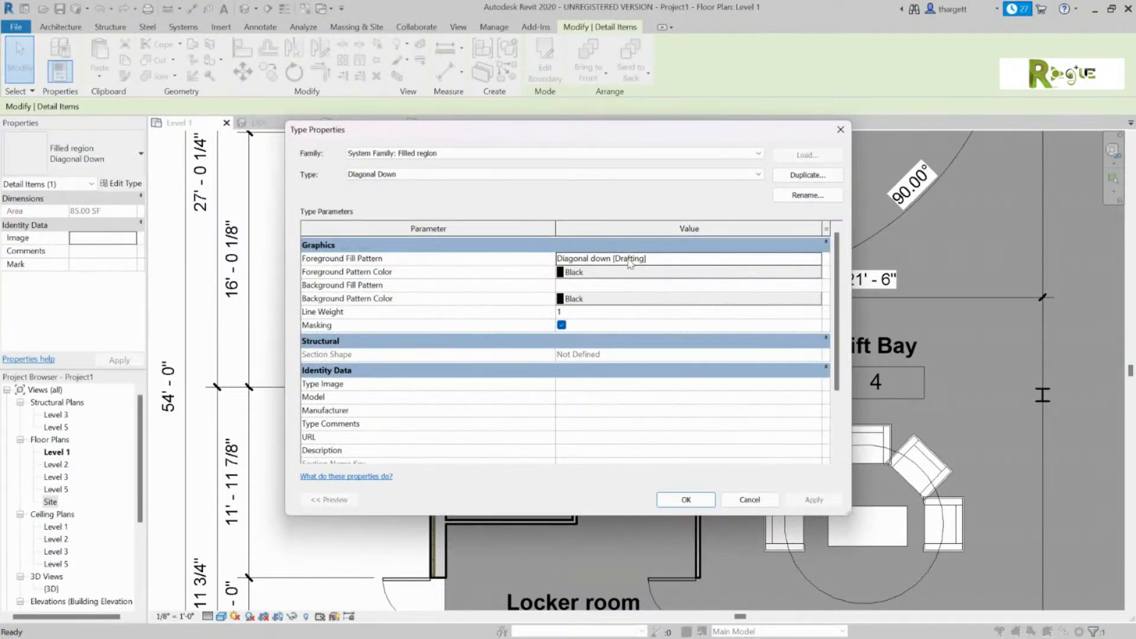
{"action": "left_click", "coordinate": [792, 177]}
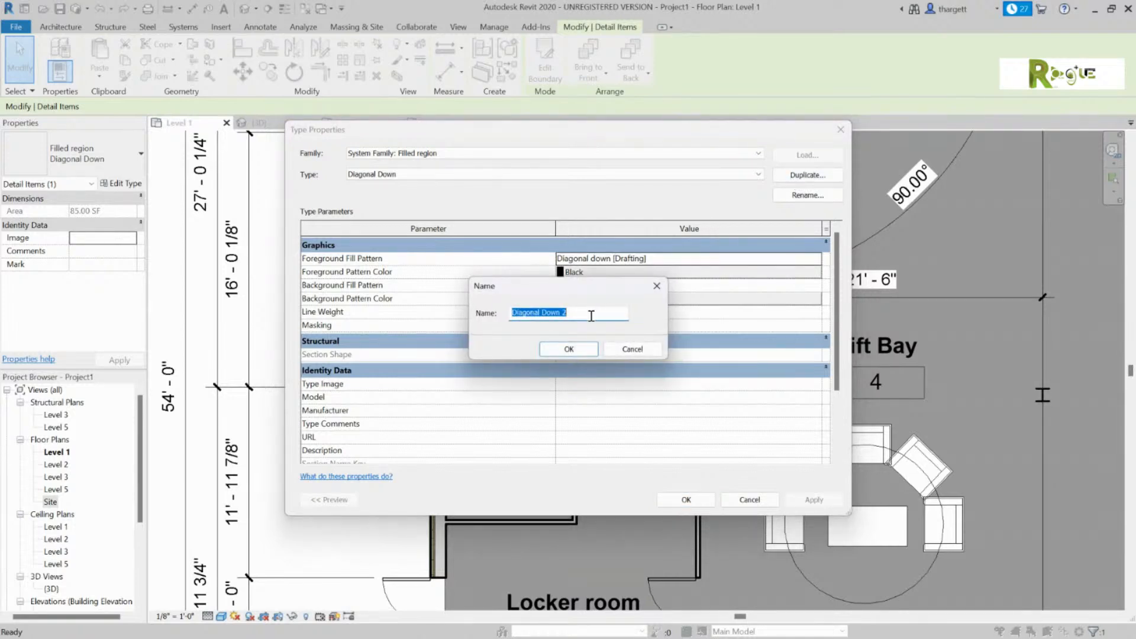
{"action": "type", "text": "test"}
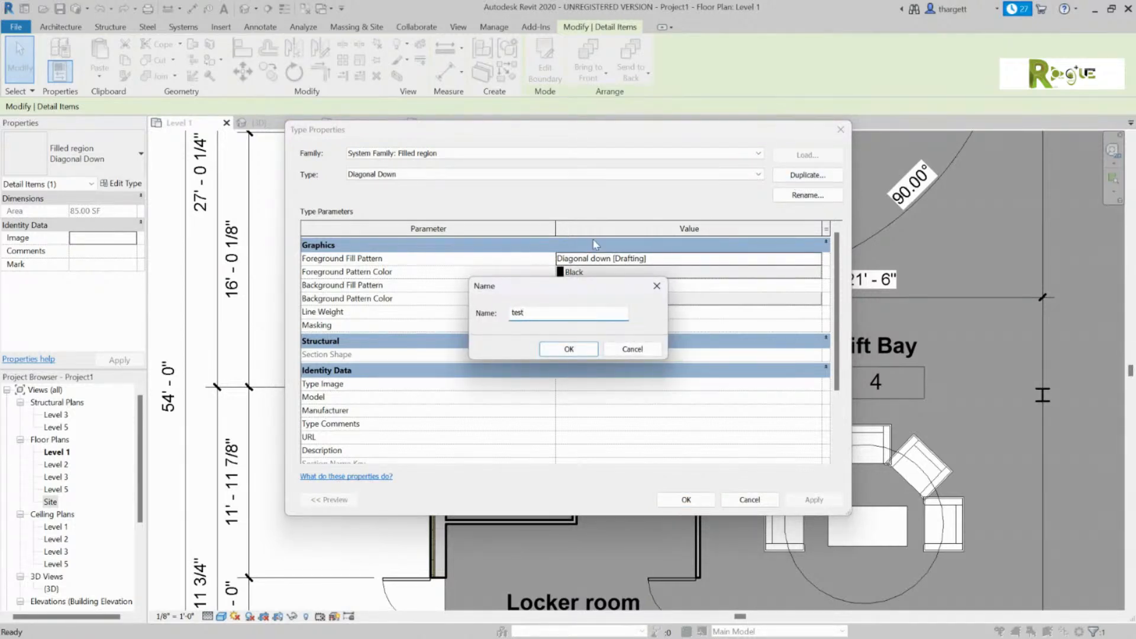
{"action": "left_click", "coordinate": [577, 349]}
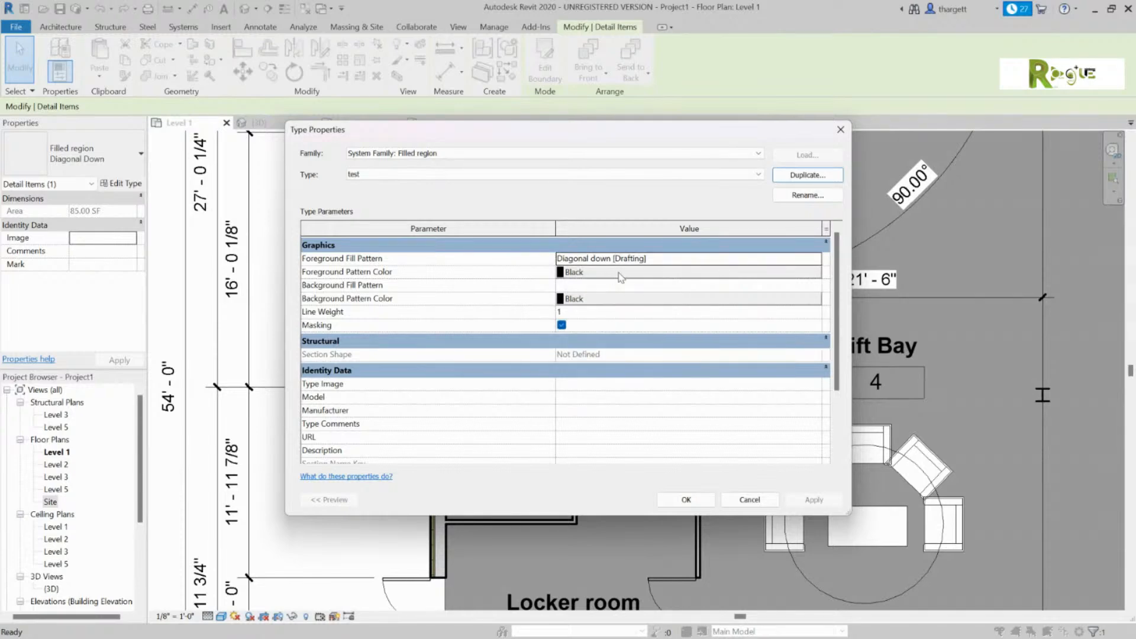
Set the foreground fill pattern of the test type to the Earth drafting pattern and apply it to the filled region.
{"action": "left_click", "coordinate": [638, 262]}
{"action": "left_click", "coordinate": [823, 259]}
{"action": "scroll", "coordinate": [621, 323], "scroll_direction": "down", "scroll_amount": 4}
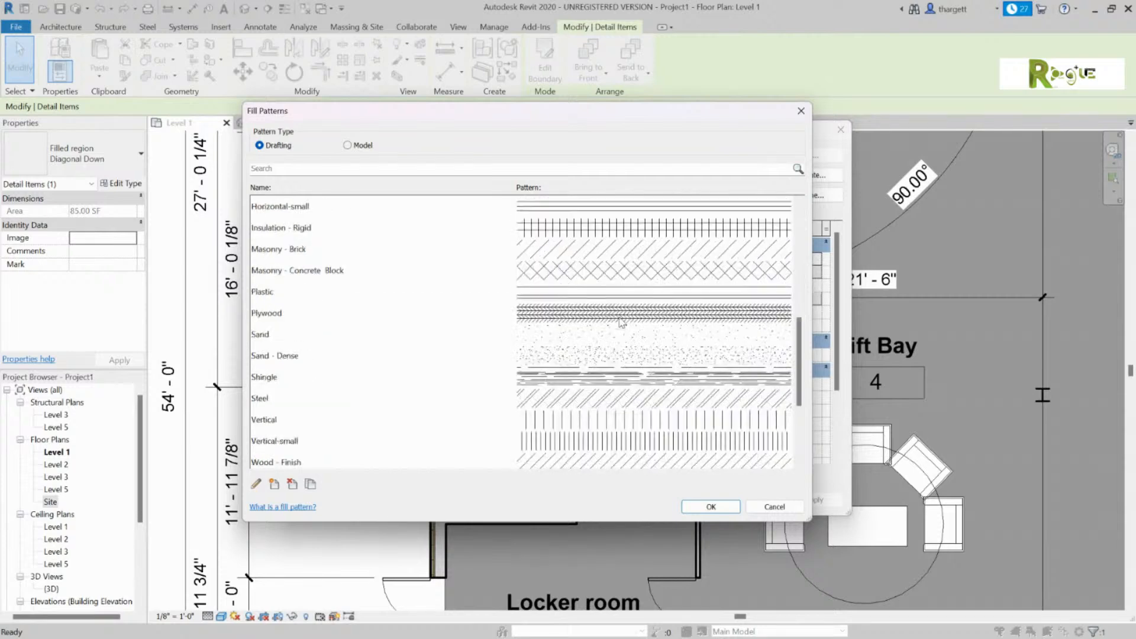
{"action": "scroll", "coordinate": [525, 374], "scroll_direction": "down", "scroll_amount": 3}
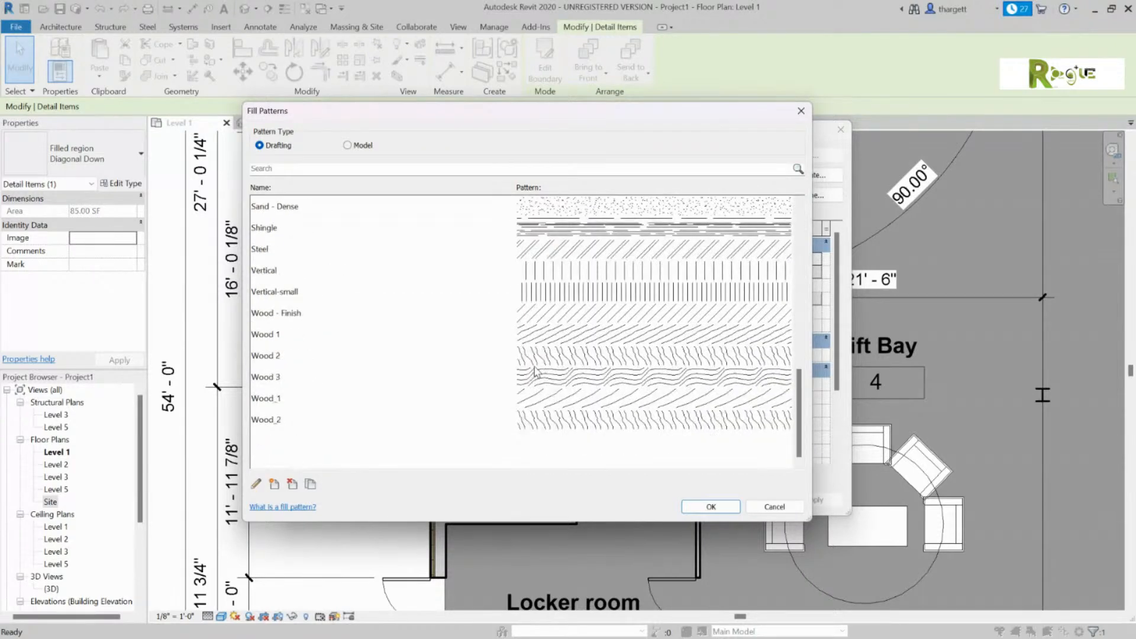
{"action": "scroll", "coordinate": [540, 372], "scroll_direction": "up", "scroll_amount": 7}
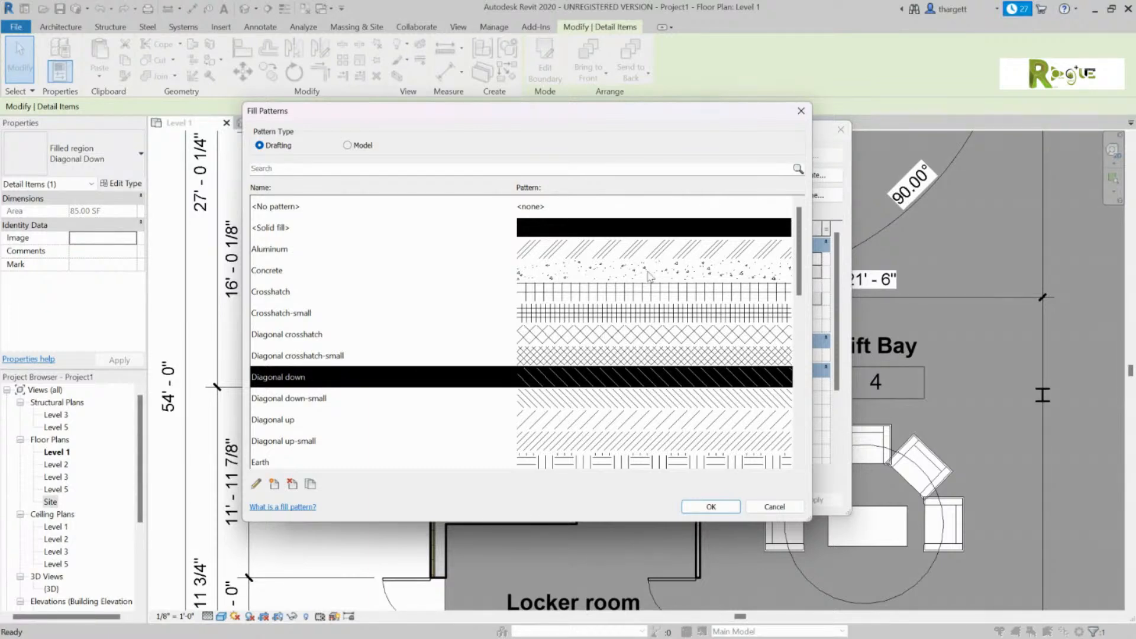
{"action": "scroll", "coordinate": [648, 276], "scroll_direction": "down", "scroll_amount": 4}
{"action": "scroll", "coordinate": [656, 271], "scroll_direction": "up", "scroll_amount": 2}
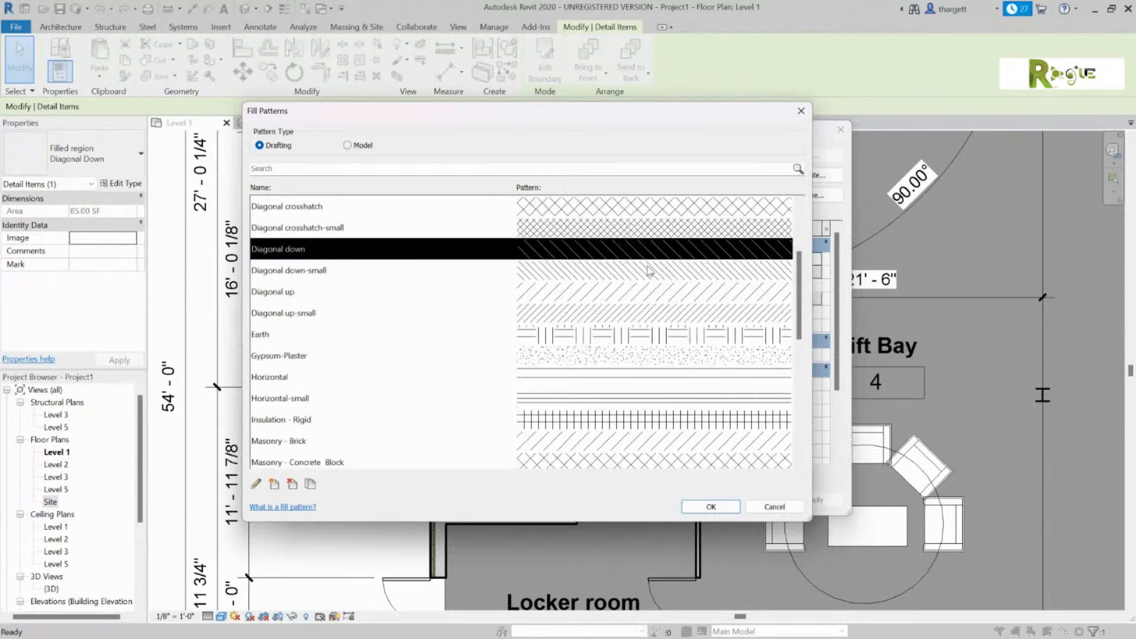
{"action": "left_click", "coordinate": [580, 335]}
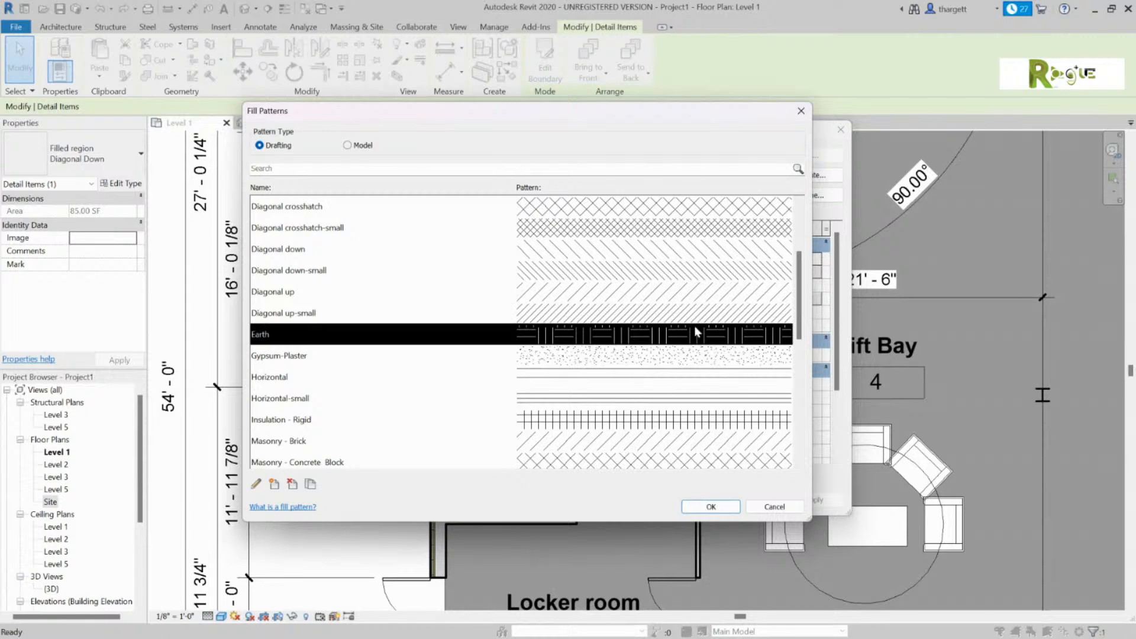
{"action": "scroll", "coordinate": [621, 346], "scroll_direction": "down", "scroll_amount": 2}
{"action": "scroll", "coordinate": [624, 343], "scroll_direction": "down", "scroll_amount": 3}
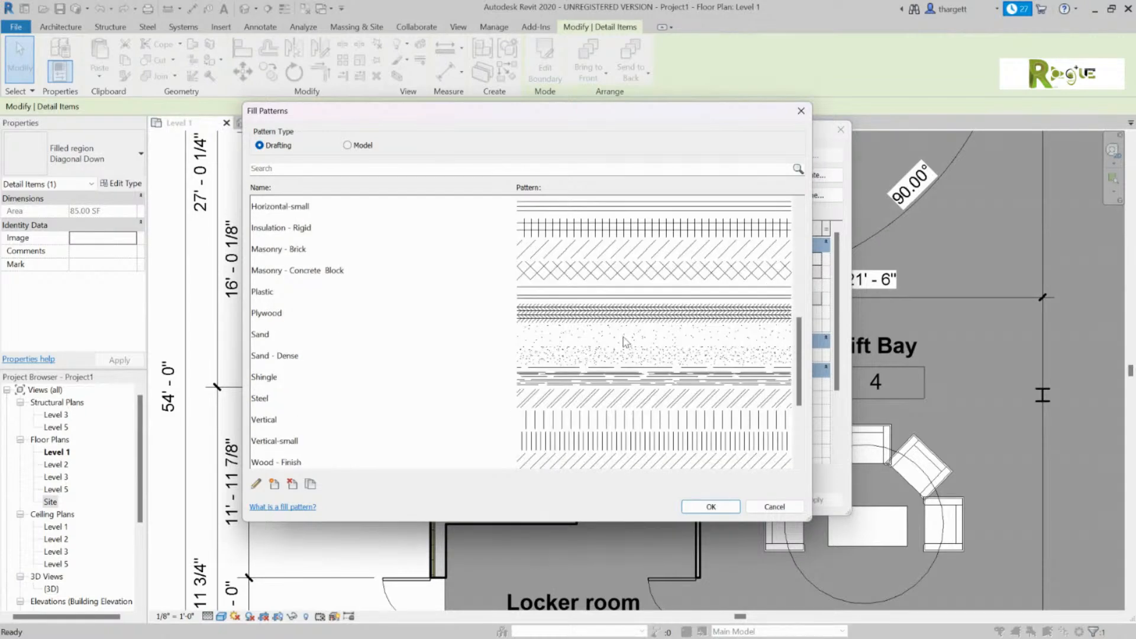
{"action": "scroll", "coordinate": [642, 341], "scroll_direction": "up", "scroll_amount": 5}
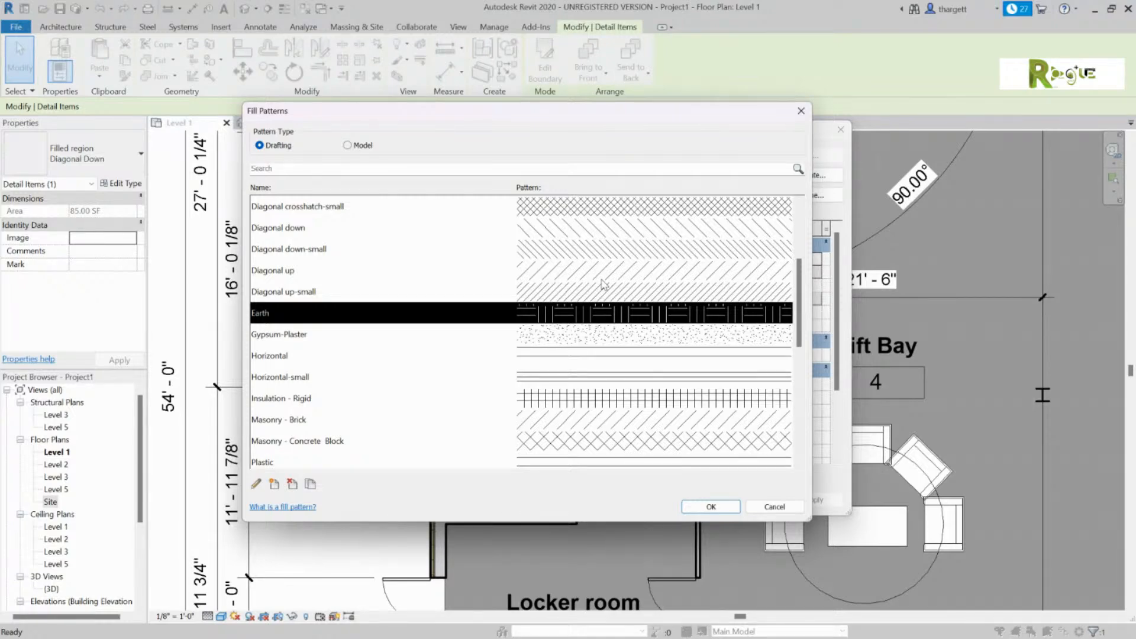
{"action": "left_click", "coordinate": [723, 507]}
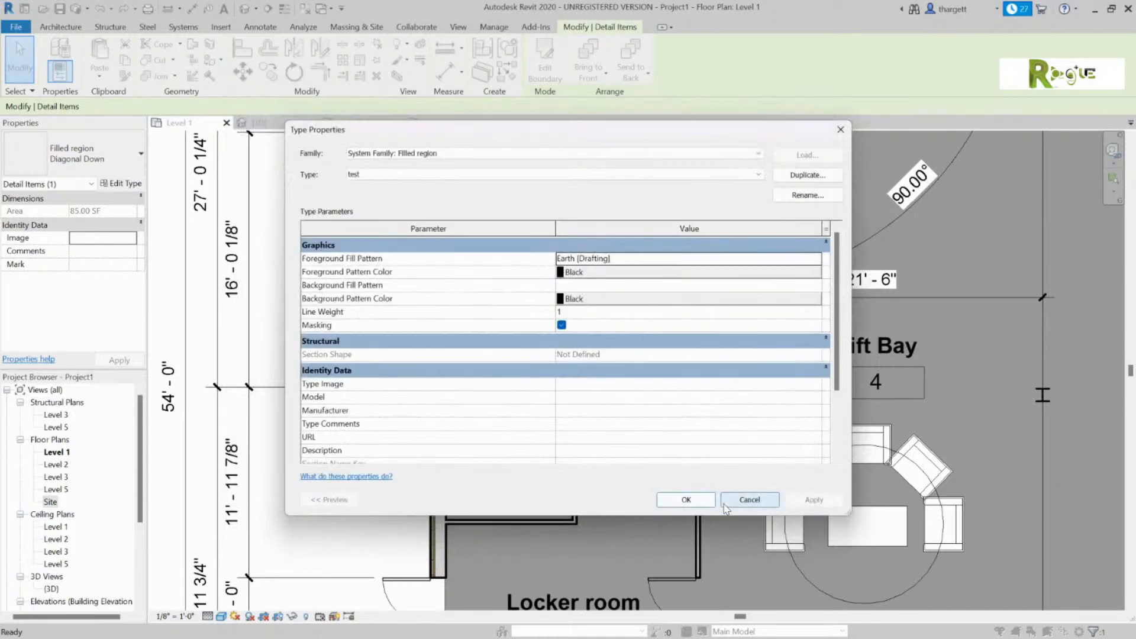
{"action": "left_click", "coordinate": [687, 501]}
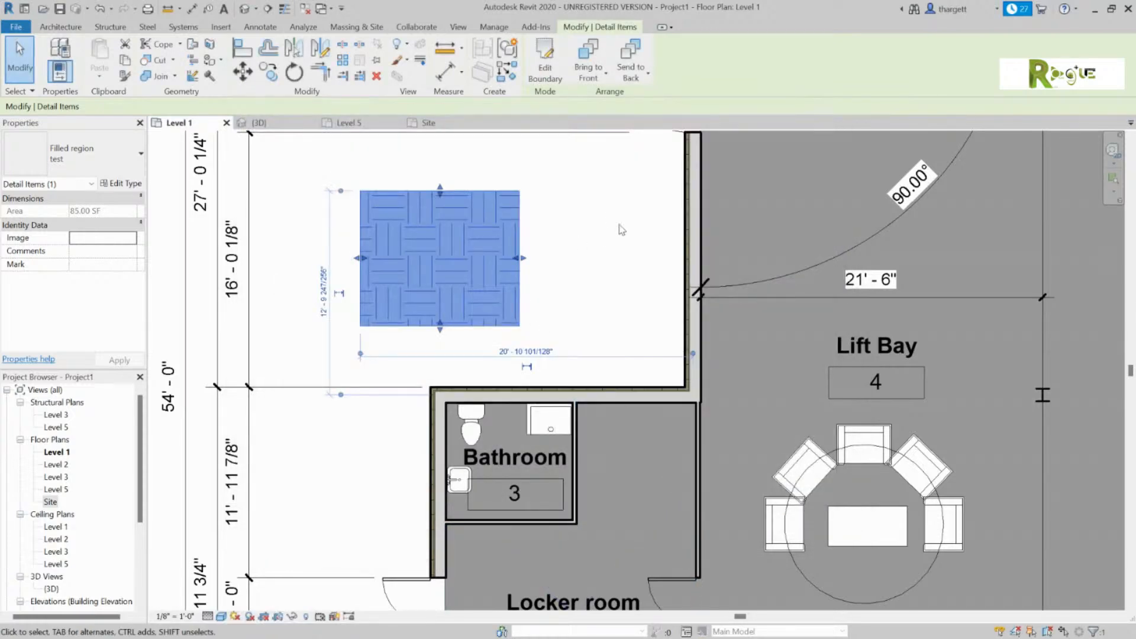
{"action": "left_click", "coordinate": [619, 226]}
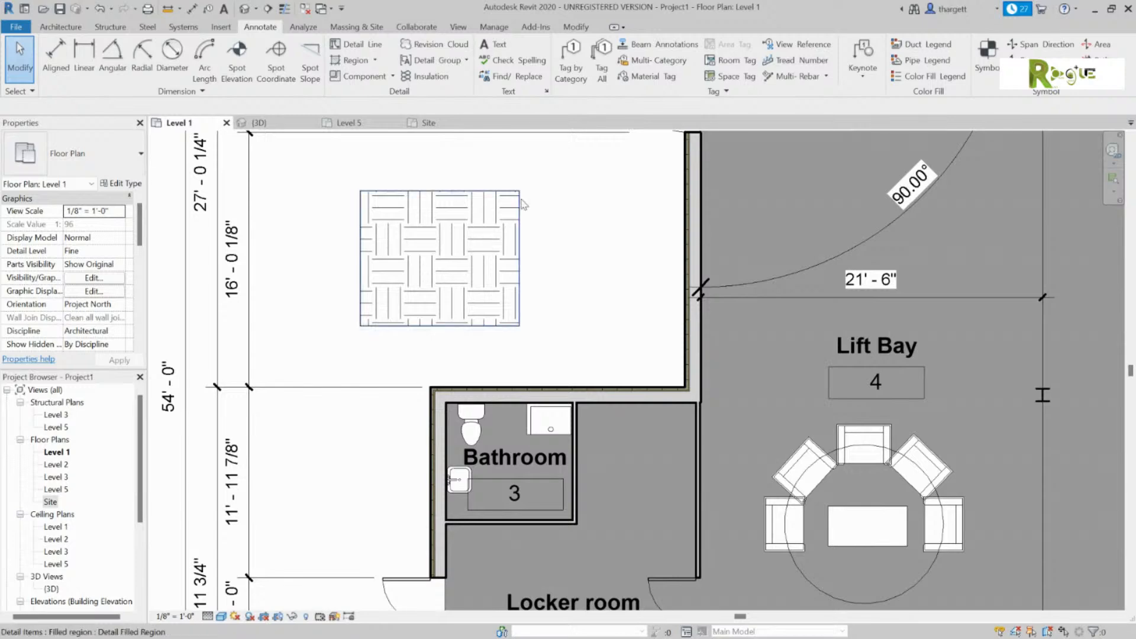
Move the filled region so it overlaps the exterior wall beside the Lift Bay, and select it there.
{"action": "left_click", "coordinate": [497, 249]}
{"action": "scroll", "coordinate": [573, 288], "scroll_direction": "down", "scroll_amount": 2}
{"action": "scroll", "coordinate": [574, 288], "scroll_direction": "down", "scroll_amount": 1}
{"action": "left_click", "coordinate": [574, 289]}
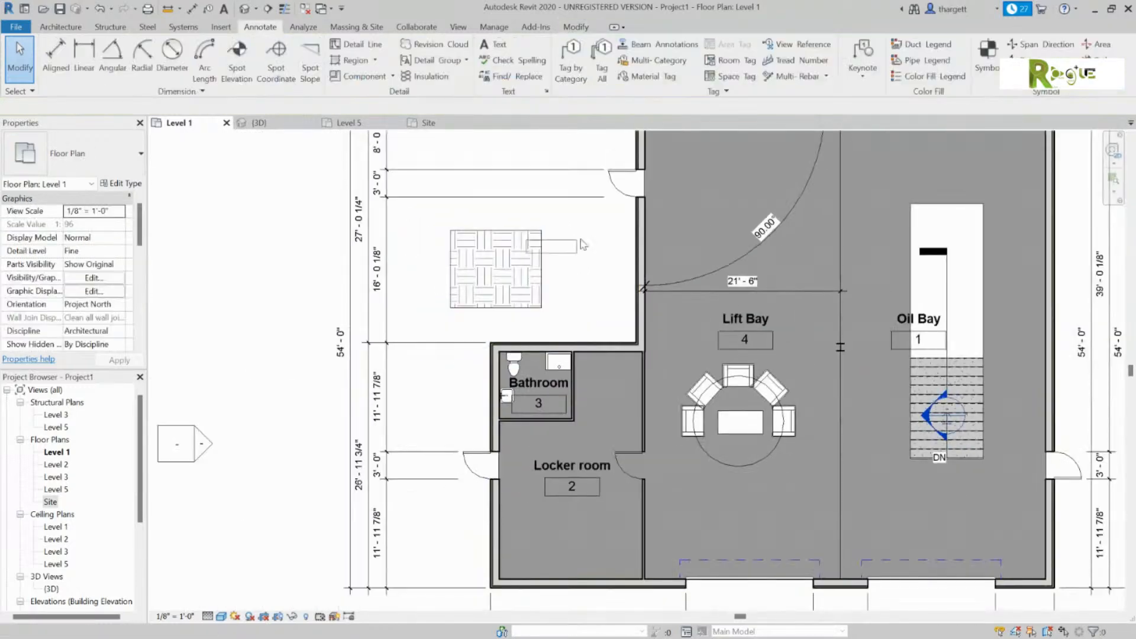
{"action": "left_click", "coordinate": [543, 246]}
{"action": "left_click_drag", "start_coordinate": [544, 245], "coordinate": [684, 217]}
{"action": "left_click", "coordinate": [532, 239]}
{"action": "scroll", "coordinate": [647, 236], "scroll_direction": "up", "scroll_amount": 2}
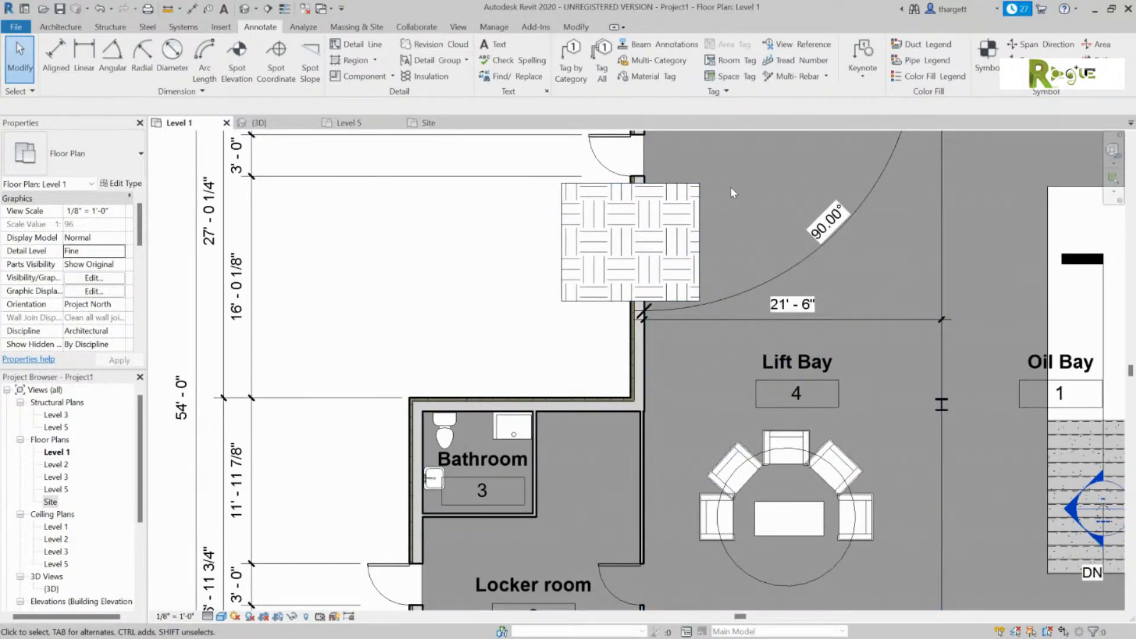
{"action": "left_click", "coordinate": [702, 195]}
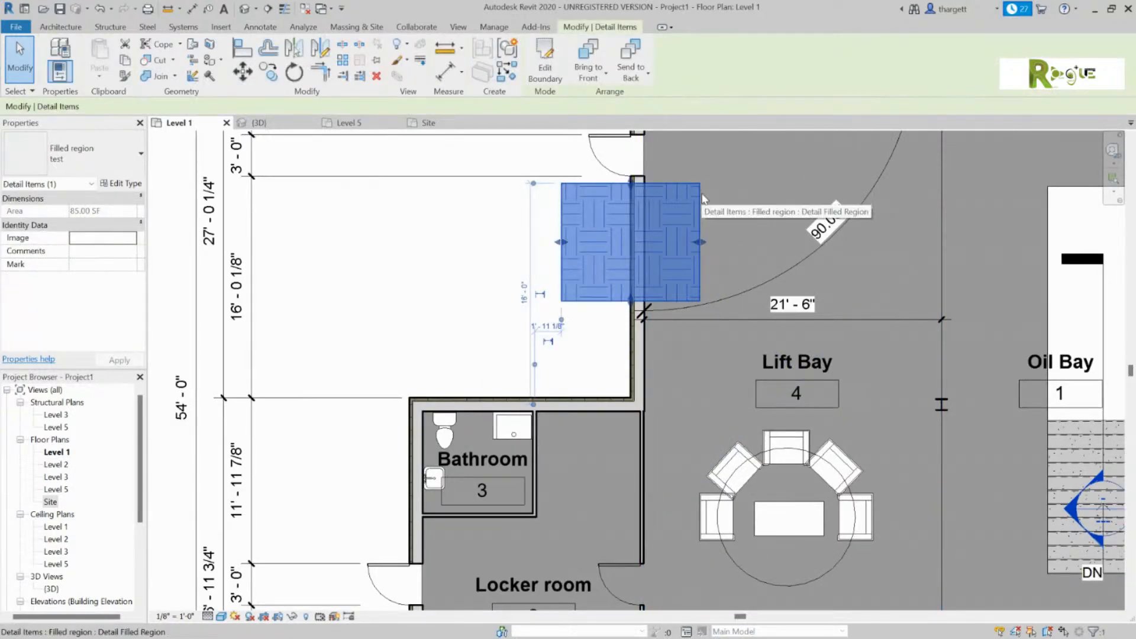
Move the filled region off the exterior wall onto the table and chairs in the Lift Bay.
{"action": "left_click_drag", "start_coordinate": [714, 217], "coordinate": [851, 467]}
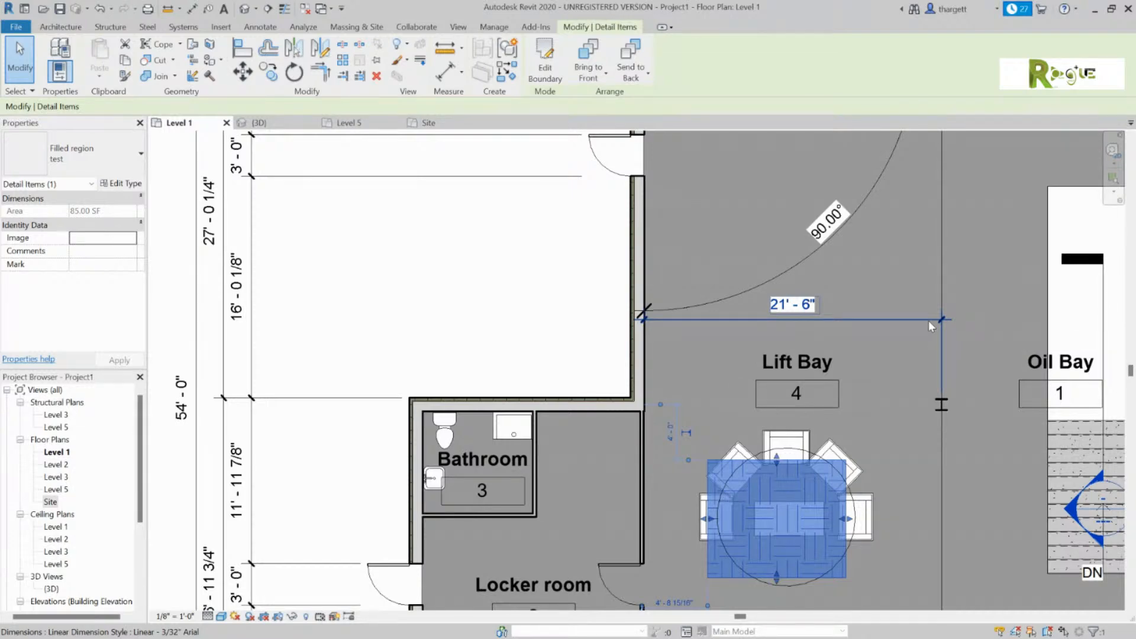
{"action": "left_click", "coordinate": [858, 346]}
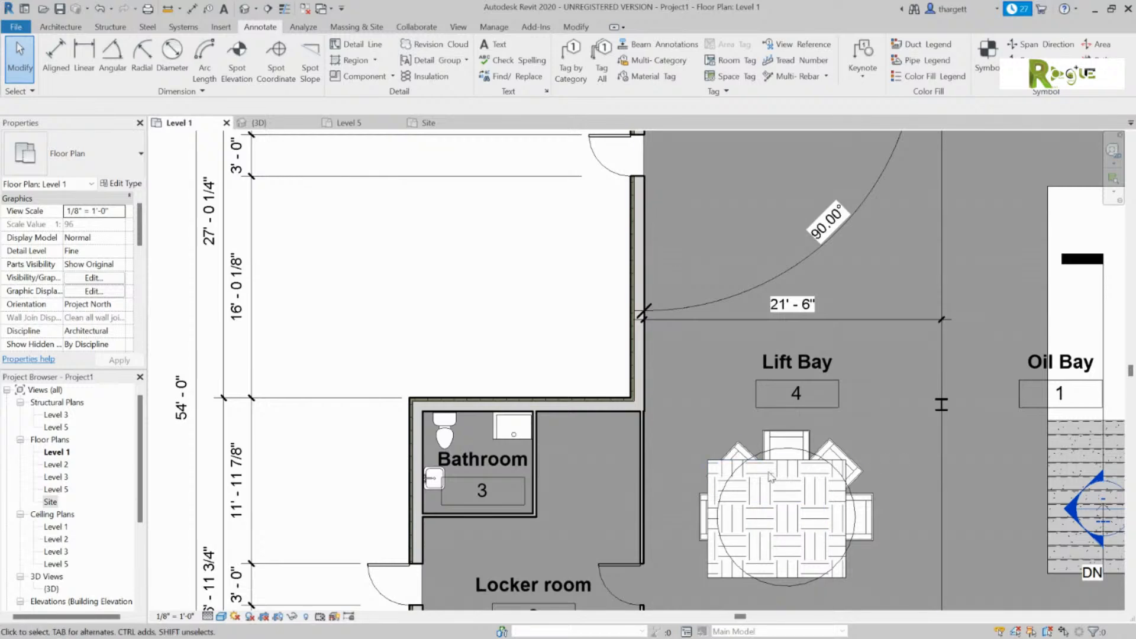
Turn off masking for the filled region's test type.
{"action": "left_click", "coordinate": [801, 466]}
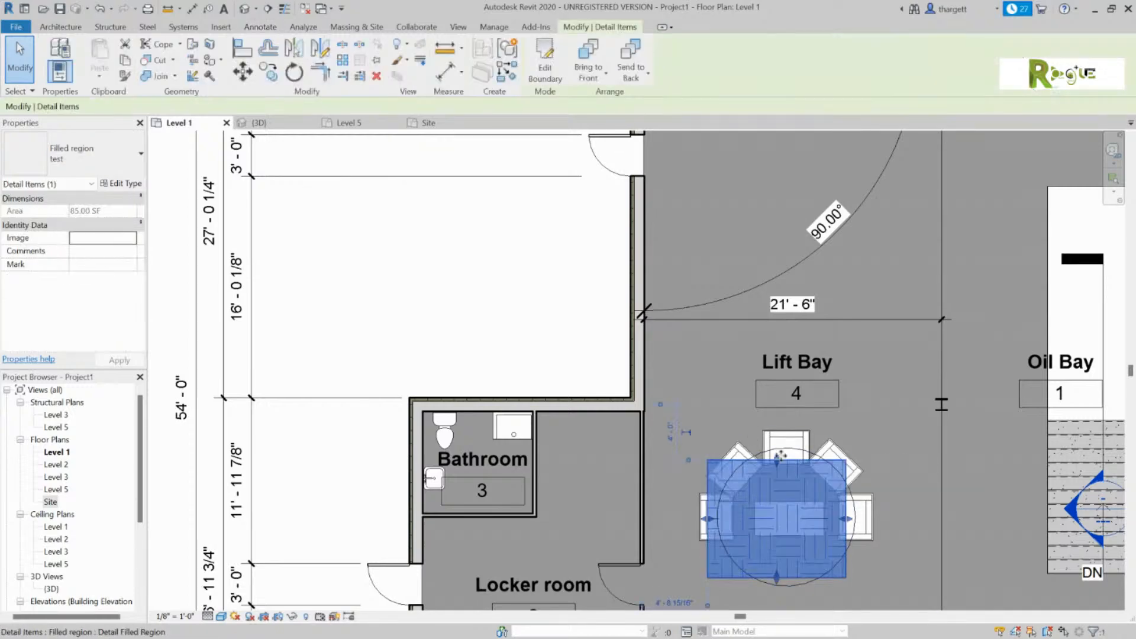
{"action": "left_click", "coordinate": [125, 183]}
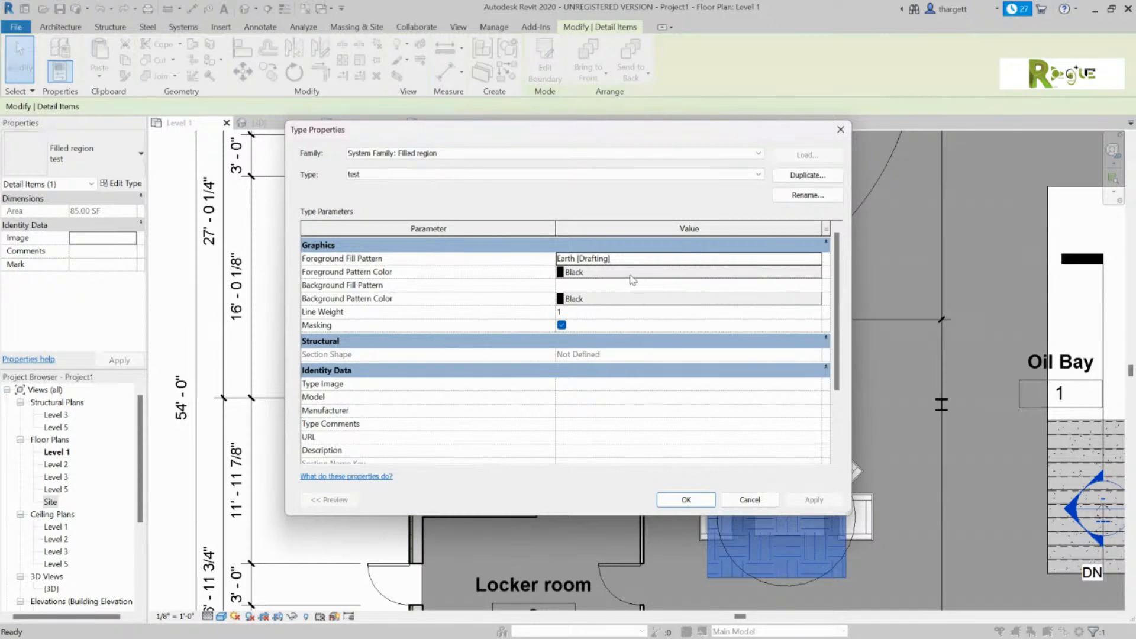
{"action": "left_click", "coordinate": [562, 325]}
{"action": "left_click", "coordinate": [686, 499]}
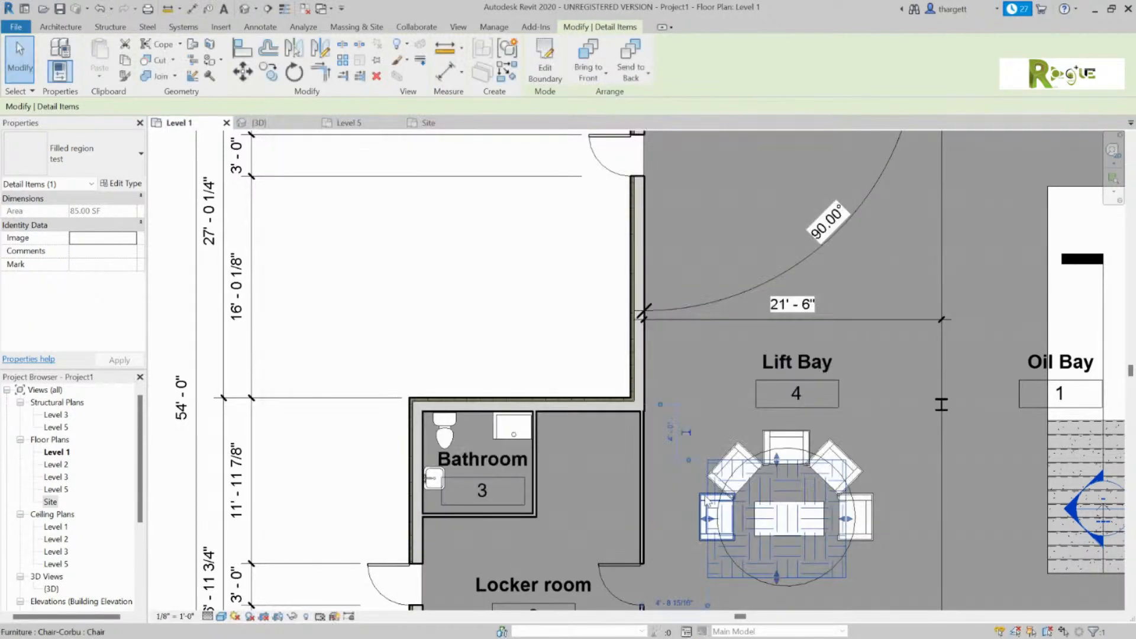
{"action": "key", "text": "Escape"}
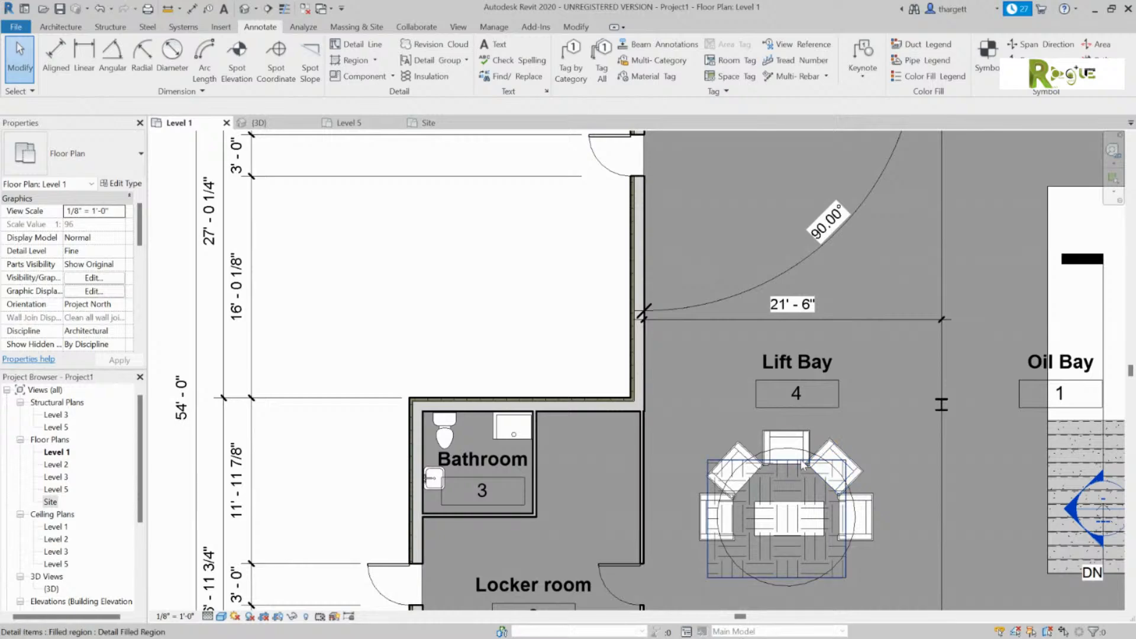
Stretch the filled region to about 176 SF and shift it to surround the Lift Bay table and chairs.
{"action": "left_click", "coordinate": [845, 494]}
{"action": "left_click_drag", "start_coordinate": [846, 519], "coordinate": [889, 522]}
{"action": "left_click_drag", "start_coordinate": [798, 460], "coordinate": [798, 411]}
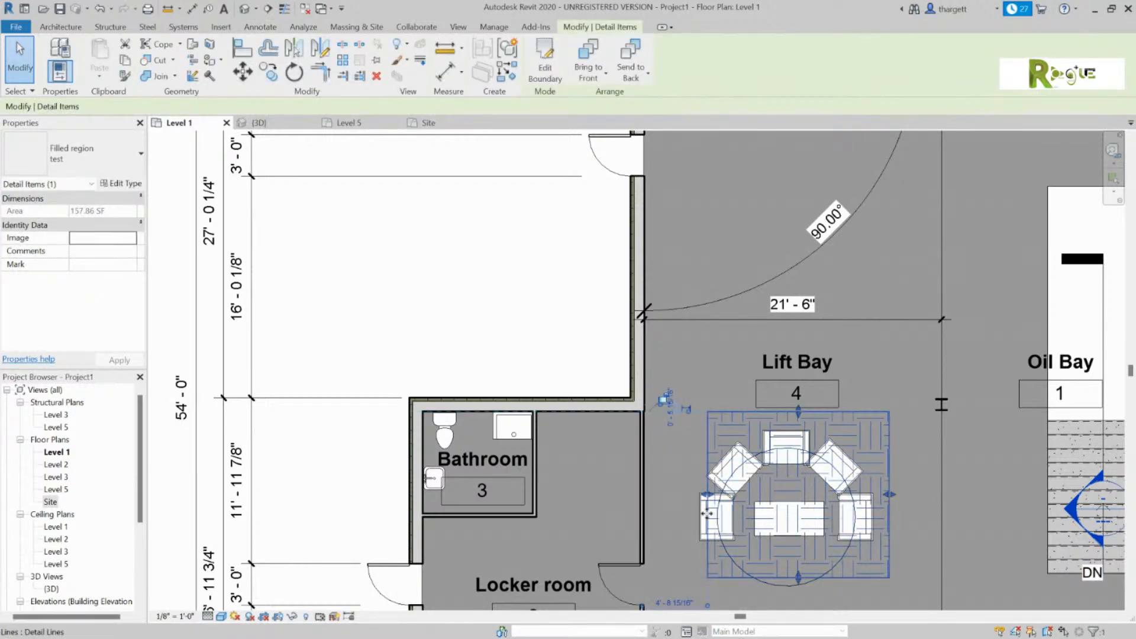
{"action": "left_click_drag", "start_coordinate": [706, 494], "coordinate": [699, 494]}
{"action": "left_click_drag", "start_coordinate": [795, 582], "coordinate": [794, 593]}
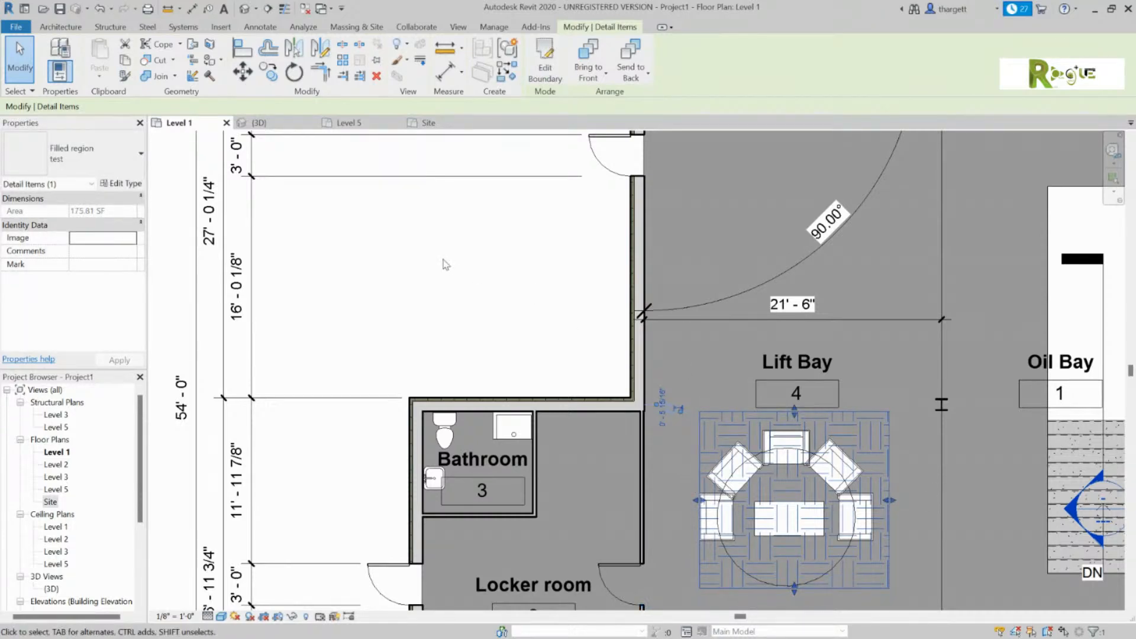
{"action": "mouse_move", "coordinate": [888, 426]}
{"action": "left_mouse_down"}
{"action": "mouse_move", "coordinate": [865, 439]}
{"action": "mouse_move", "coordinate": [878, 440]}
{"action": "left_mouse_up"}
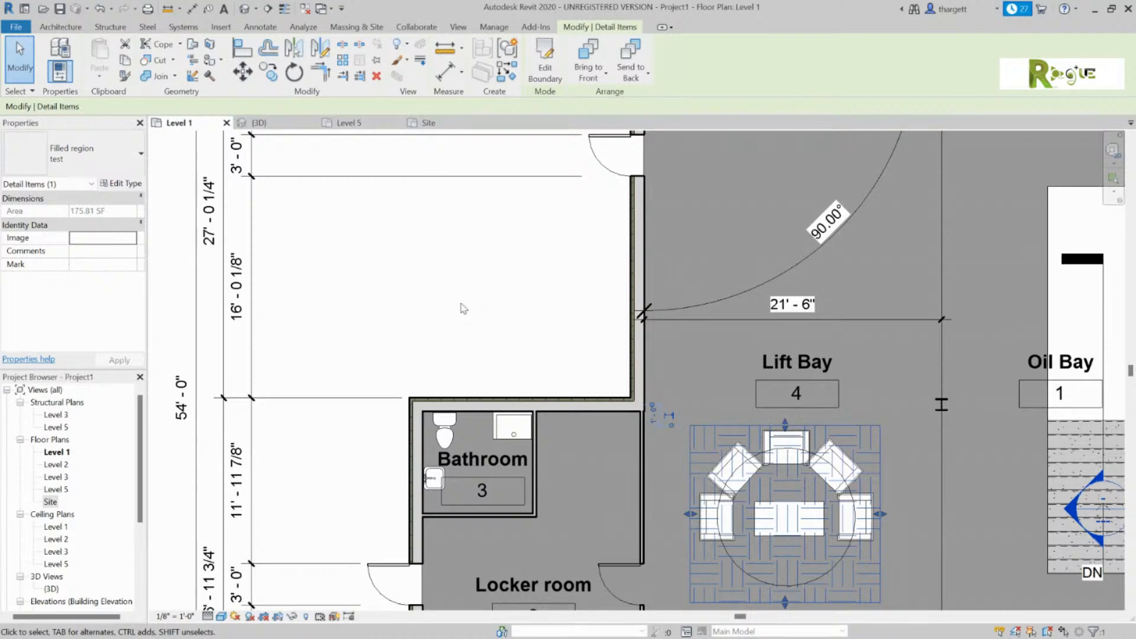
Set the background fill pattern of the filled region's test type to Aluminum.
{"action": "left_click", "coordinate": [120, 184]}
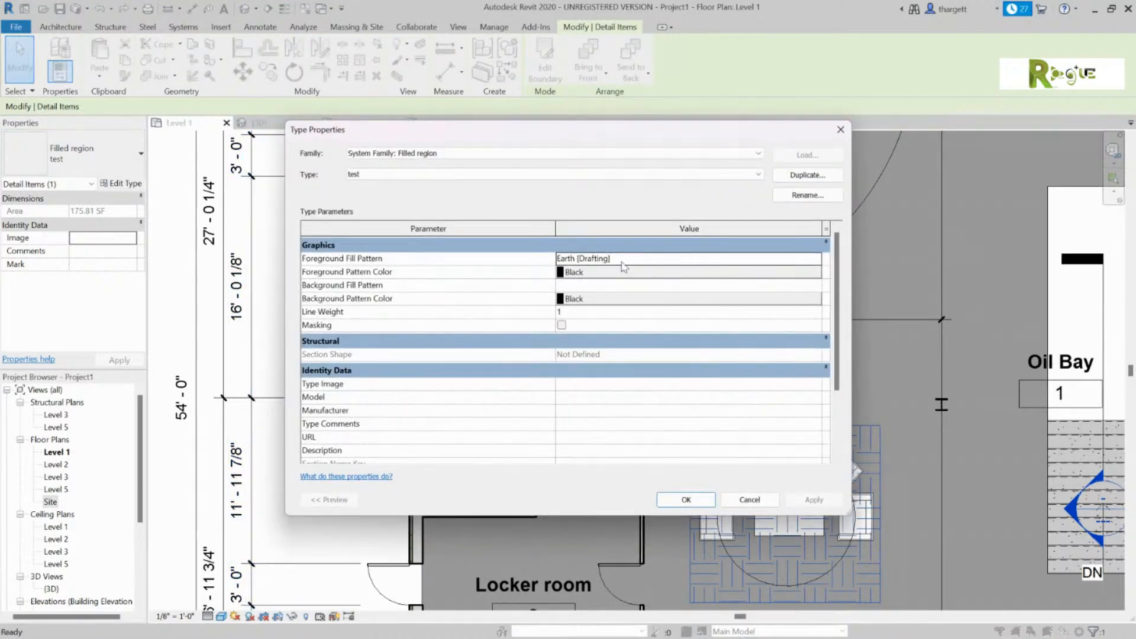
{"action": "left_click", "coordinate": [604, 285]}
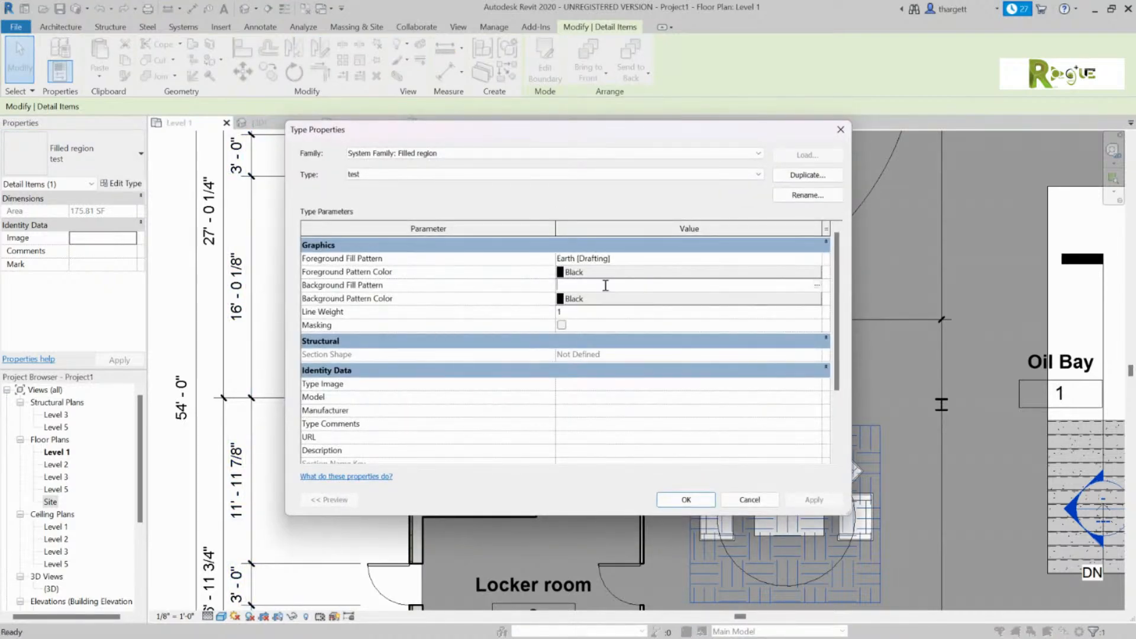
{"action": "left_click", "coordinate": [819, 288]}
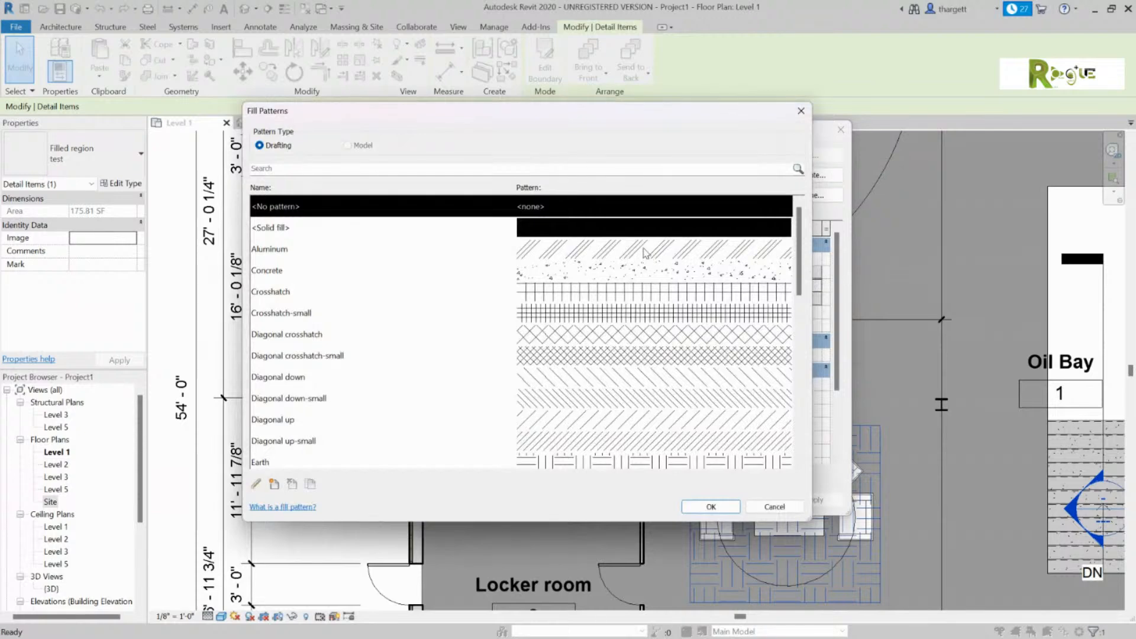
{"action": "left_click", "coordinate": [647, 249]}
{"action": "left_click", "coordinate": [711, 507]}
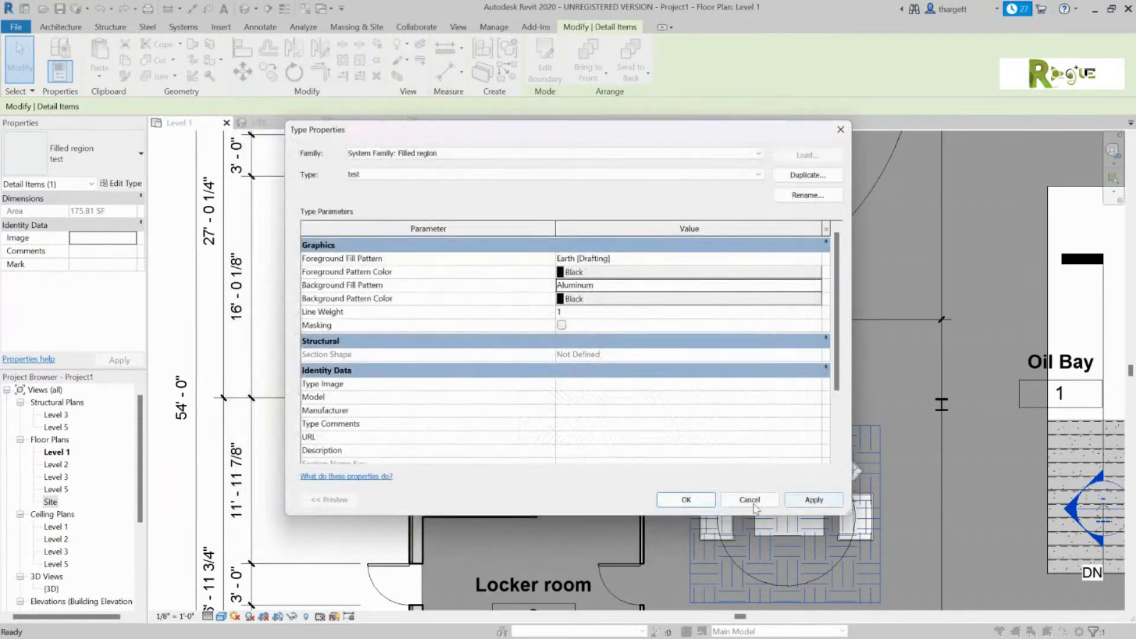
{"action": "left_click", "coordinate": [686, 502]}
{"action": "left_click", "coordinate": [438, 304]}
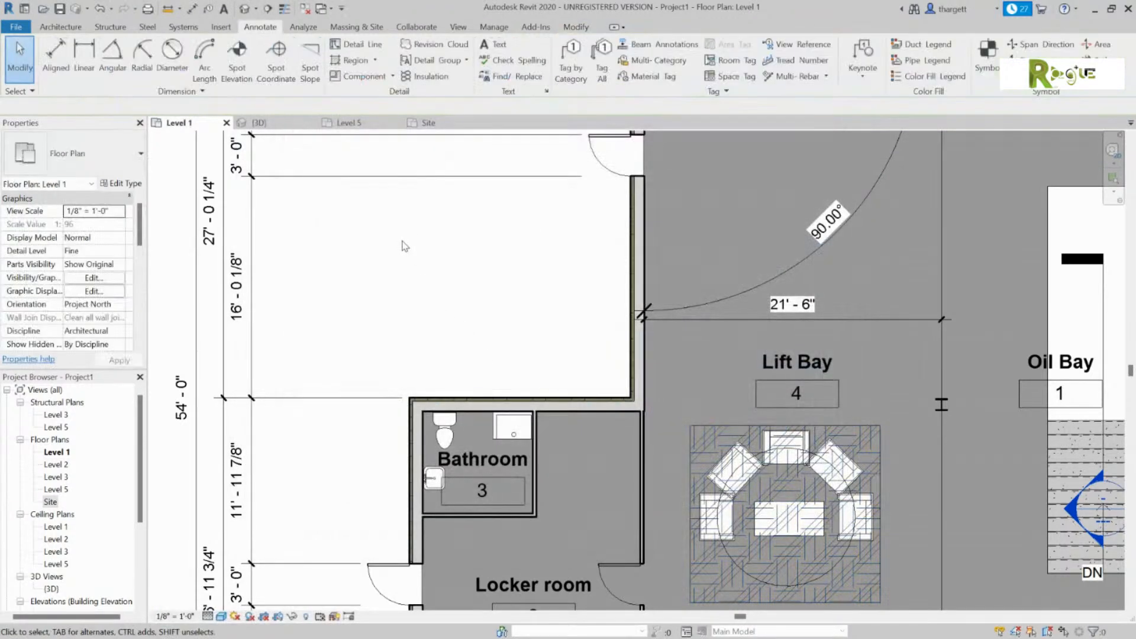
Set the background pattern color of the filled region's test type to green, RGB 000-255-064.
{"action": "left_click", "coordinate": [876, 434]}
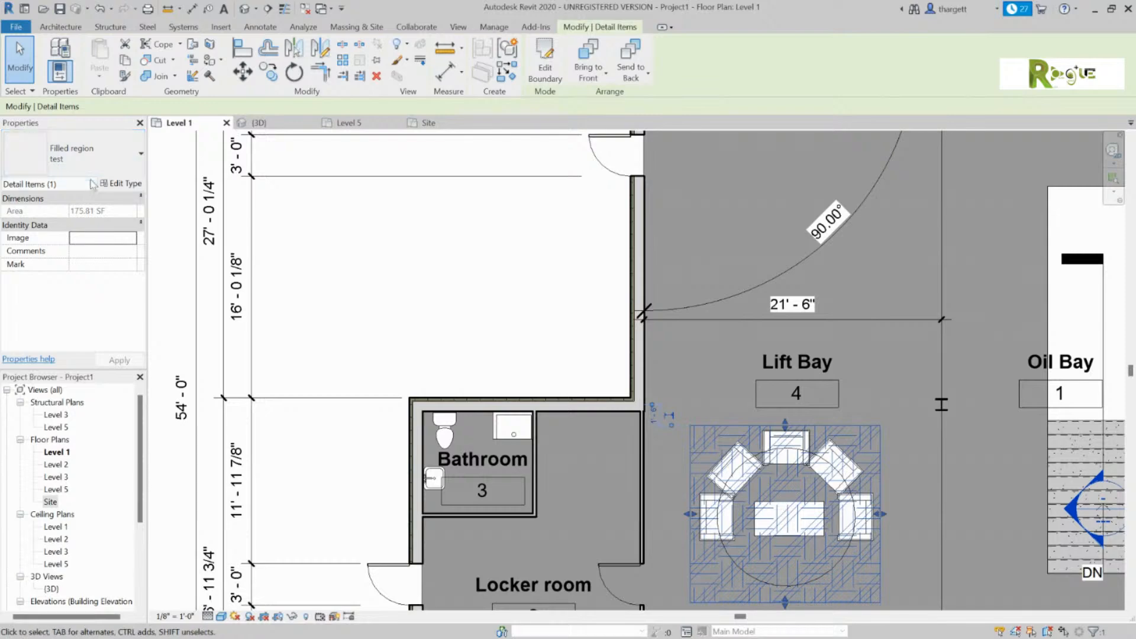
{"action": "left_click", "coordinate": [121, 183]}
{"action": "left_click", "coordinate": [592, 298]}
{"action": "left_click", "coordinate": [481, 244]}
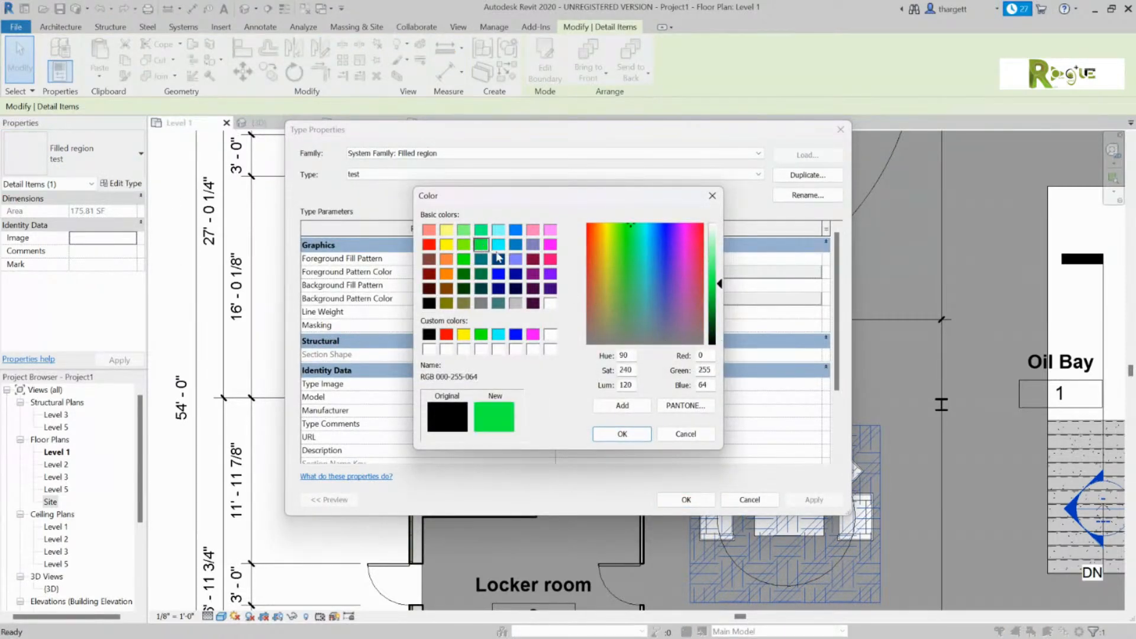
{"action": "left_click", "coordinate": [636, 435]}
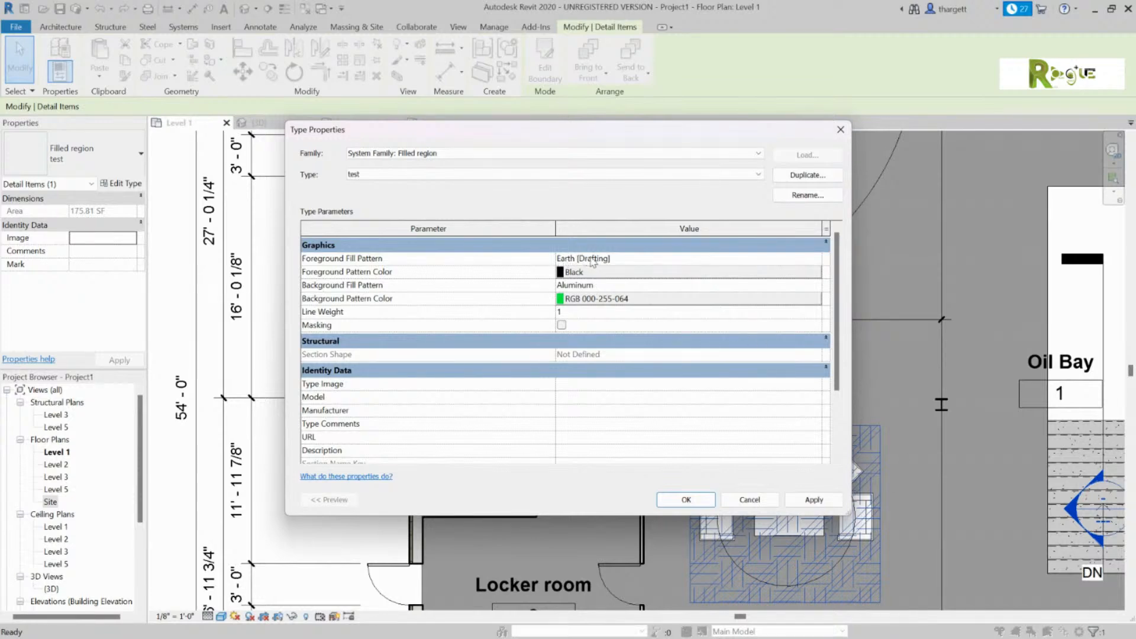
Set the foreground fill pattern of the test type to the Block 8x16 model pattern and apply it to the filled region.
{"action": "left_click", "coordinate": [655, 260]}
{"action": "left_click", "coordinate": [817, 259]}
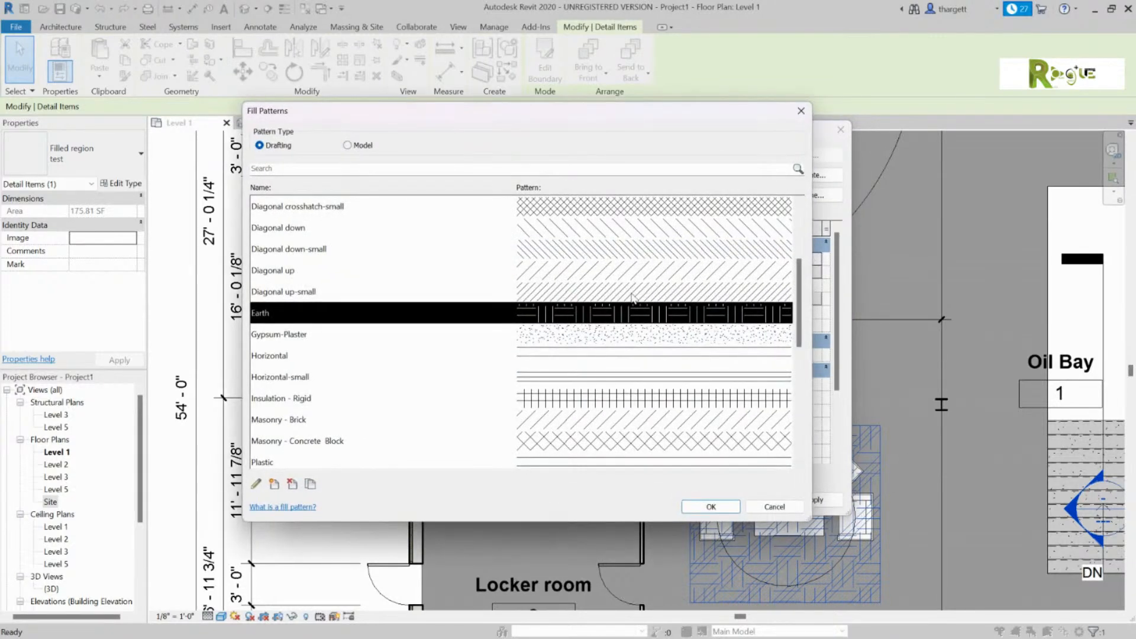
{"action": "scroll", "coordinate": [632, 298], "scroll_direction": "down", "scroll_amount": 5}
{"action": "scroll", "coordinate": [627, 296], "scroll_direction": "up", "scroll_amount": 5}
{"action": "left_click", "coordinate": [347, 145]}
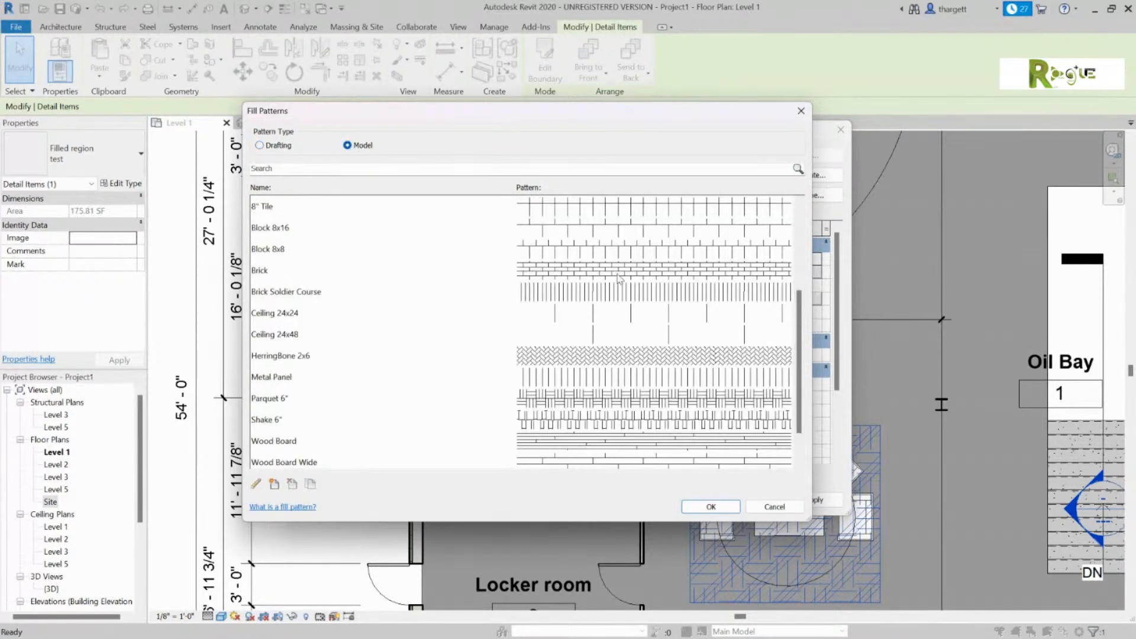
{"action": "scroll", "coordinate": [651, 291], "scroll_direction": "up", "scroll_amount": 3}
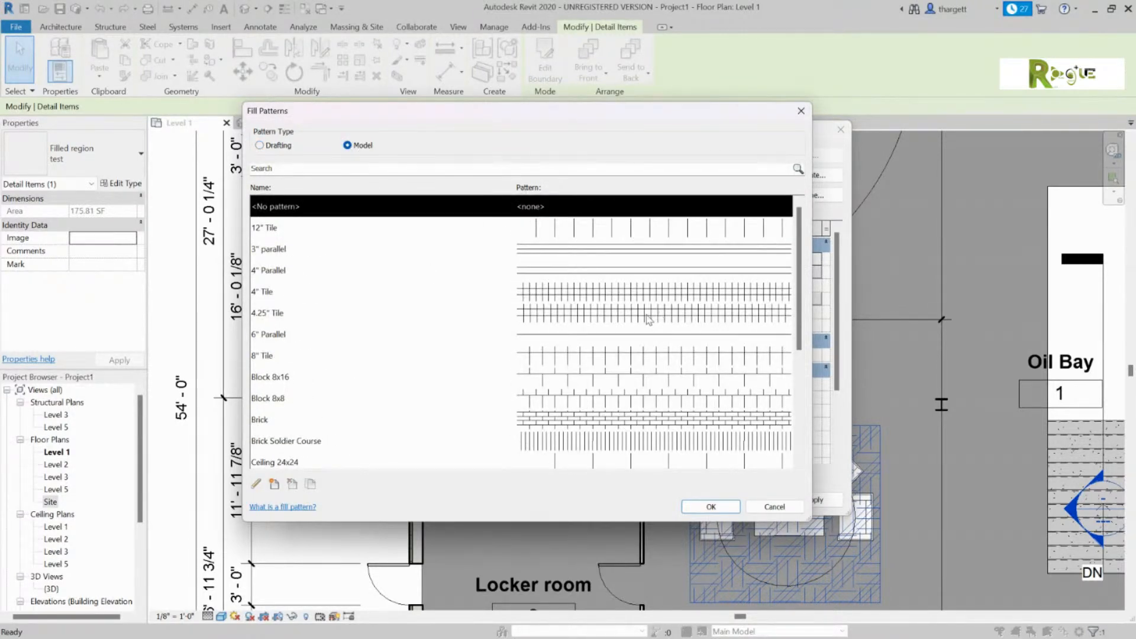
{"action": "scroll", "coordinate": [619, 325], "scroll_direction": "down", "scroll_amount": 1}
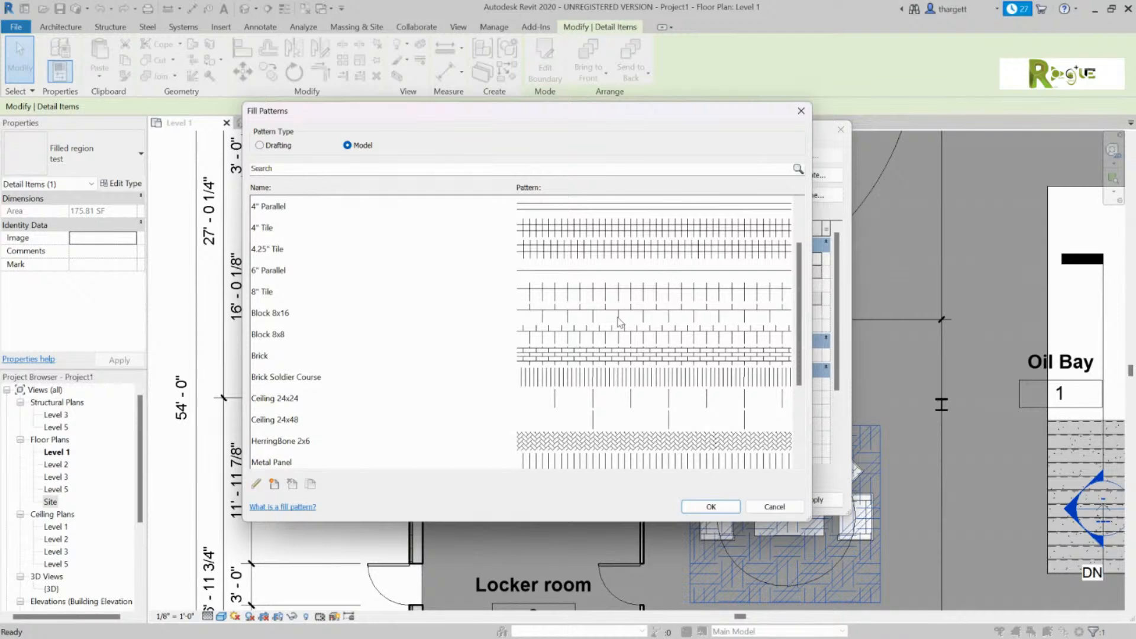
{"action": "left_click", "coordinate": [292, 315]}
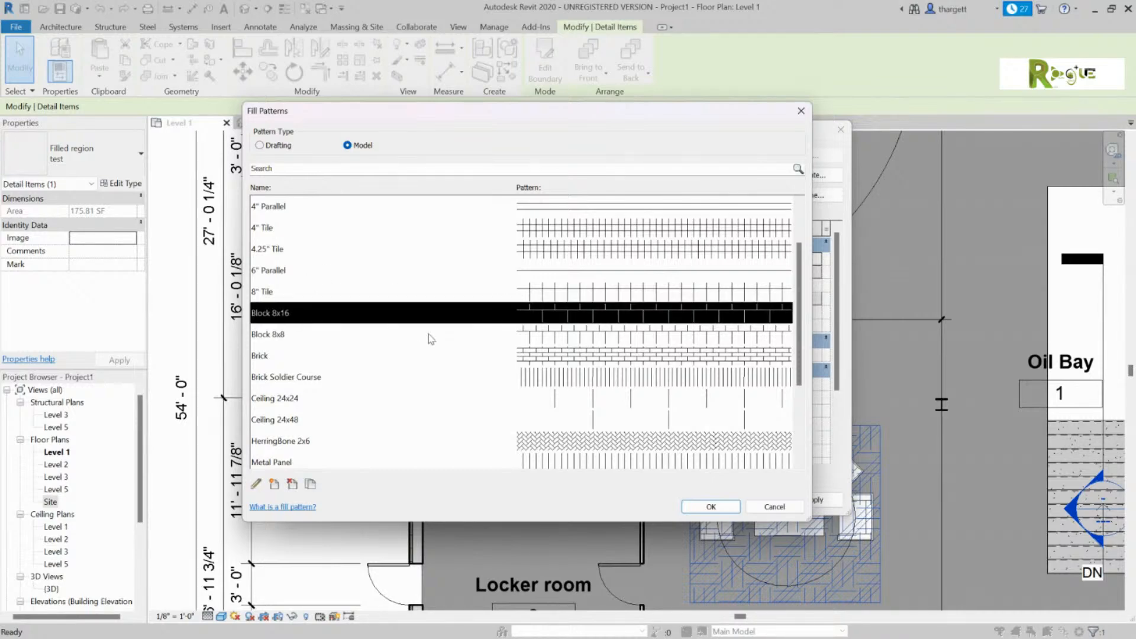
{"action": "left_click", "coordinate": [710, 506]}
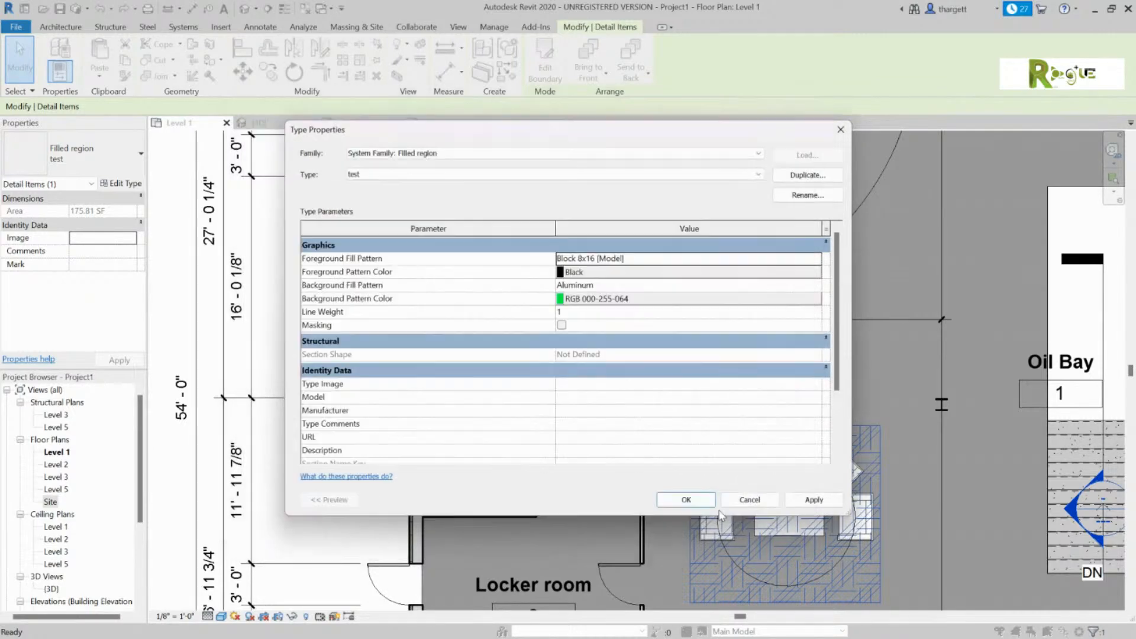
{"action": "left_click", "coordinate": [814, 500]}
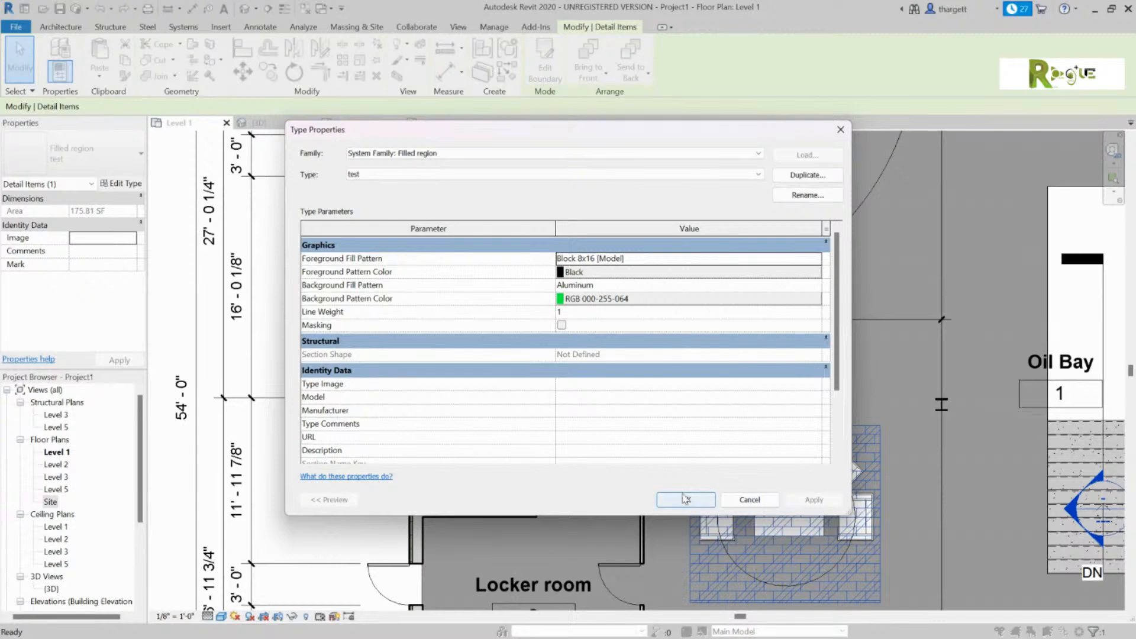
{"action": "left_click", "coordinate": [685, 499]}
{"action": "left_click", "coordinate": [578, 318]}
{"action": "scroll", "coordinate": [843, 503], "scroll_direction": "up", "scroll_amount": 4}
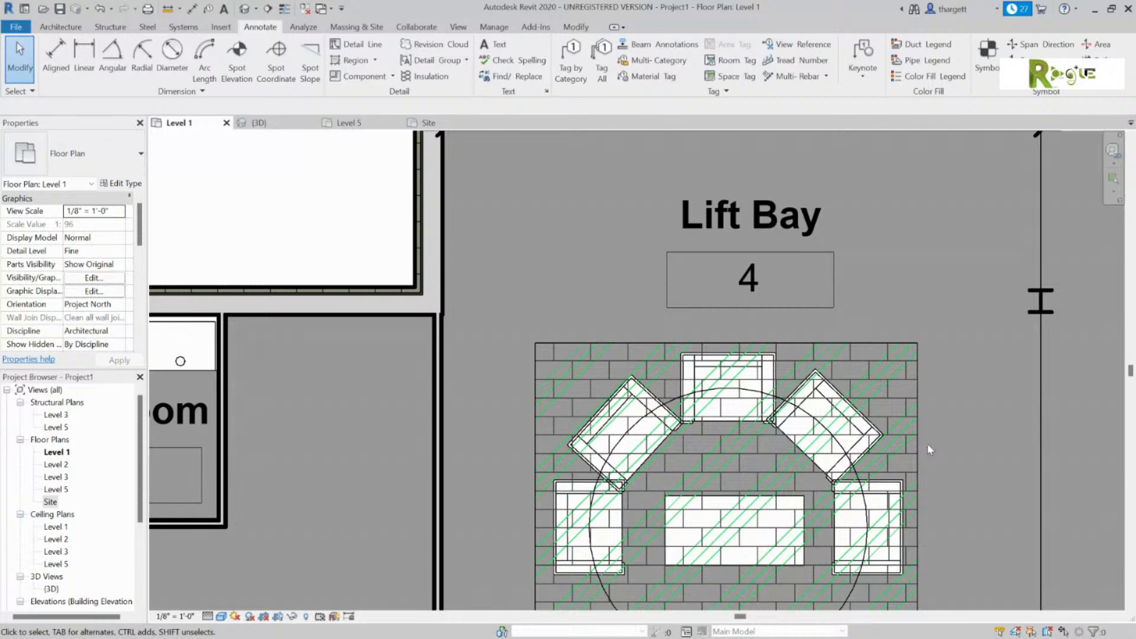
Change the test type's background fill pattern to Crosshatch with a black pattern color.
{"action": "left_click", "coordinate": [919, 439]}
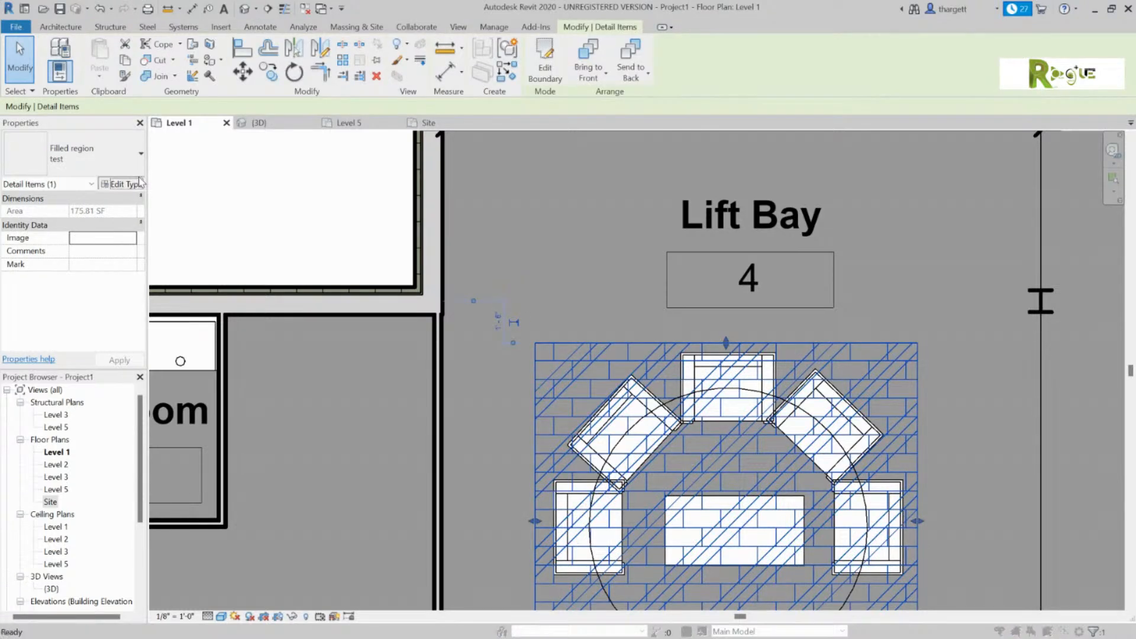
{"action": "left_click", "coordinate": [122, 183]}
{"action": "left_click", "coordinate": [617, 284]}
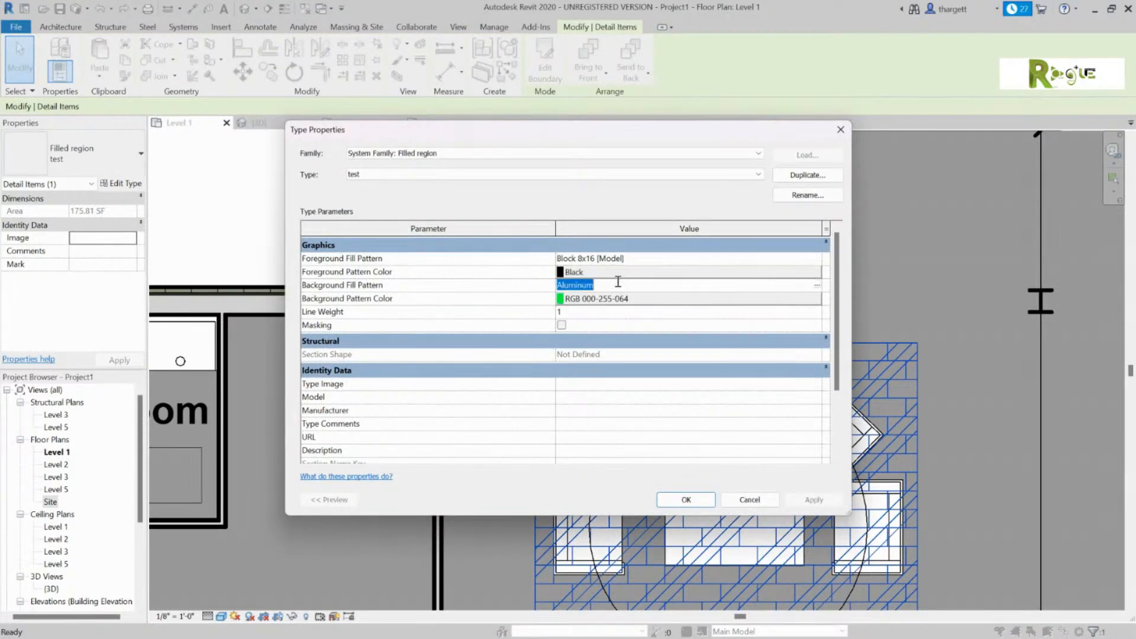
{"action": "left_click", "coordinate": [818, 285]}
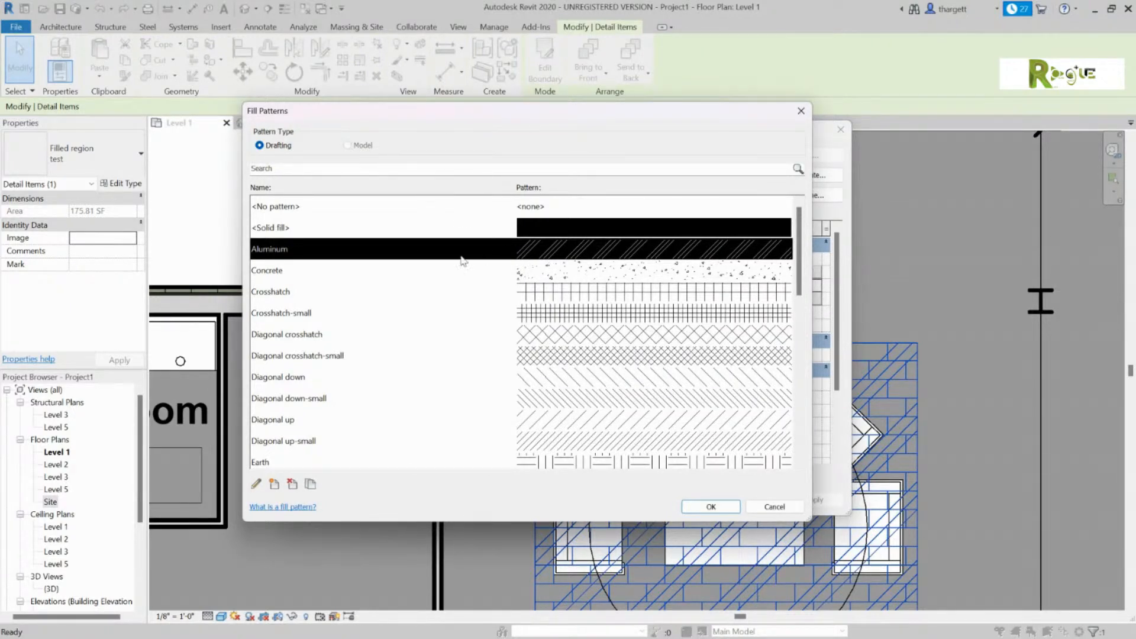
{"action": "left_click", "coordinate": [572, 294]}
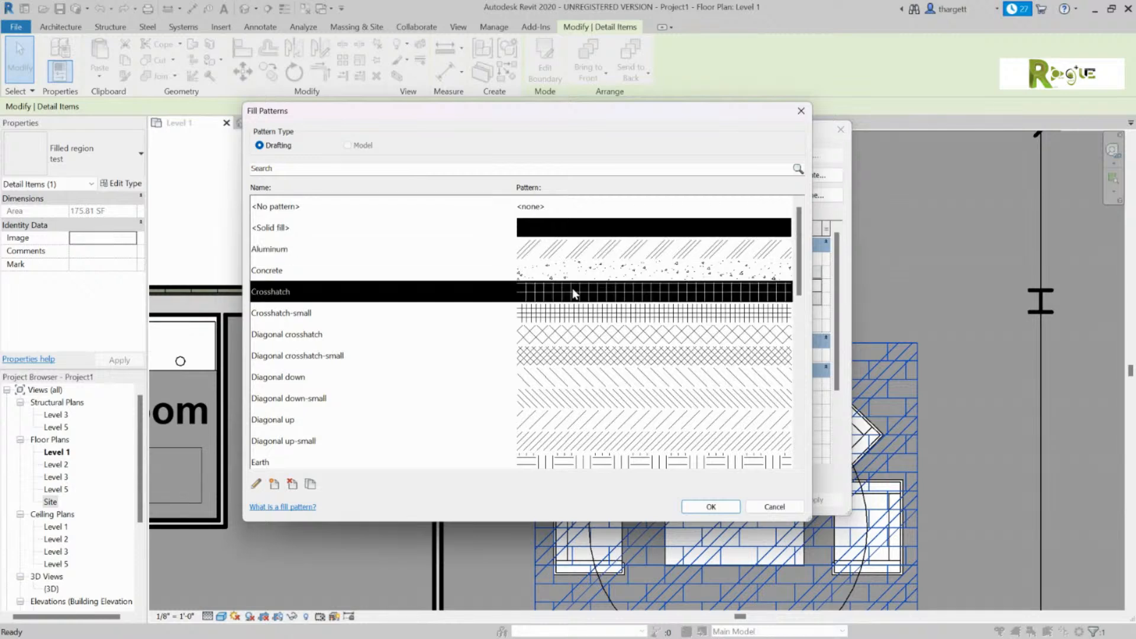
{"action": "left_click", "coordinate": [723, 508]}
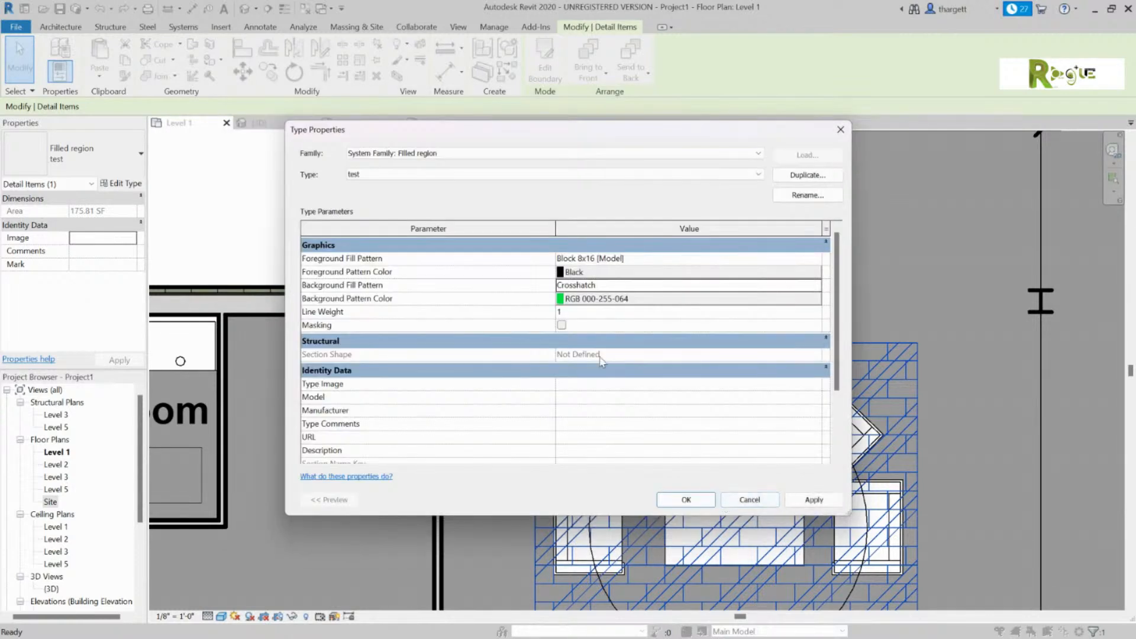
{"action": "left_click", "coordinate": [615, 300]}
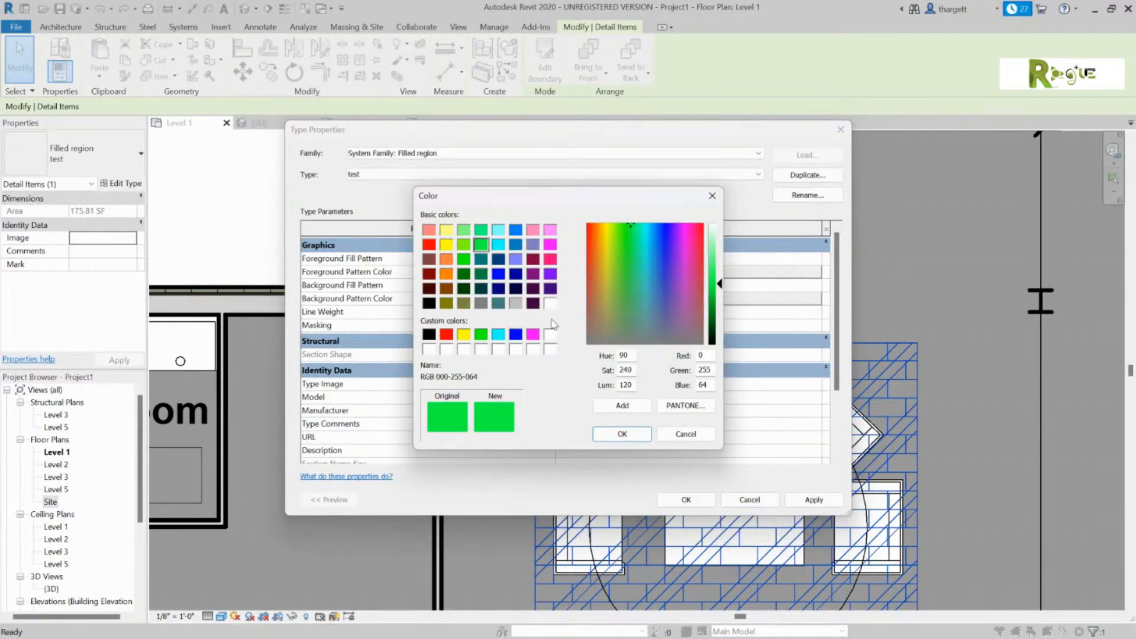
{"action": "left_click", "coordinate": [430, 335]}
{"action": "left_click", "coordinate": [621, 433]}
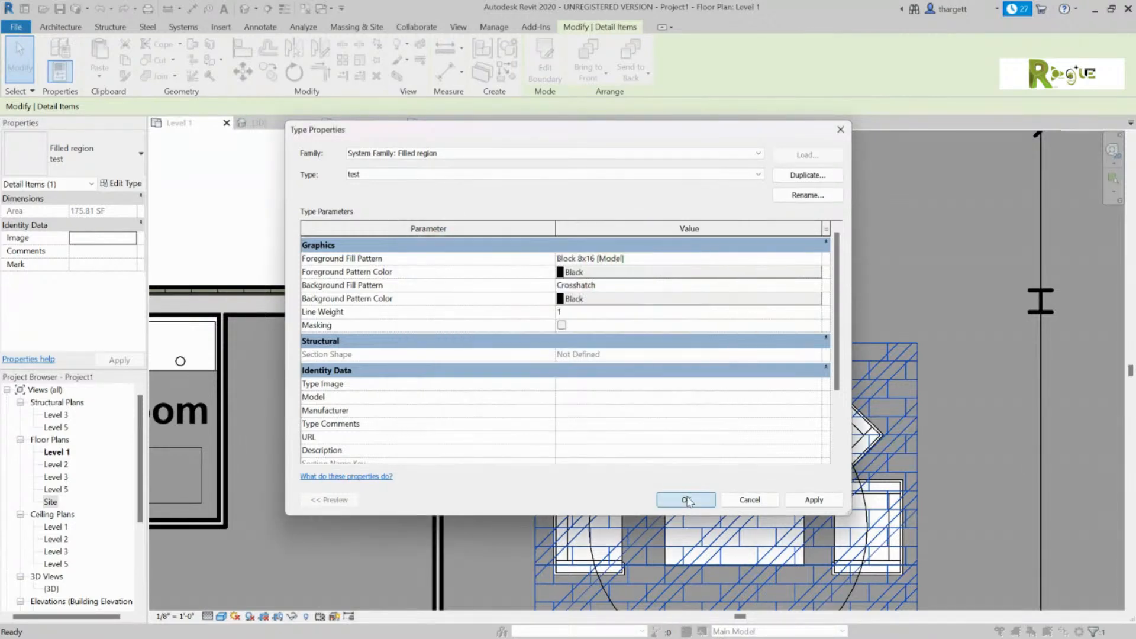
{"action": "left_click", "coordinate": [687, 500]}
{"action": "left_click", "coordinate": [596, 288]}
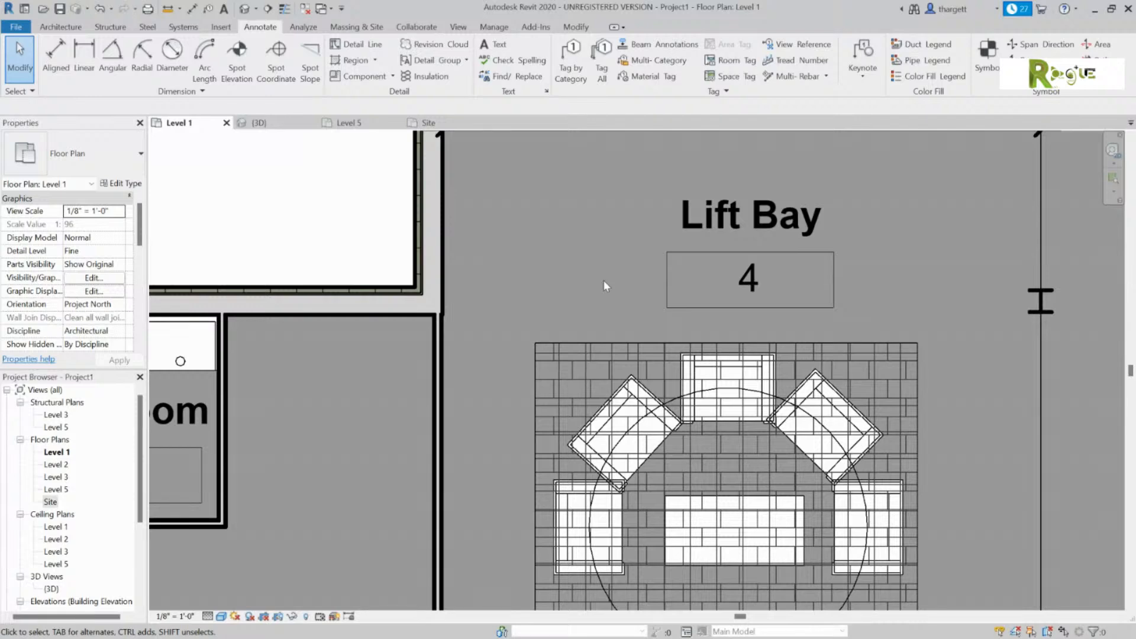
Set the background pattern color of the filled region's test type to magenta.
{"action": "left_click", "coordinate": [602, 350]}
{"action": "left_click", "coordinate": [124, 183]}
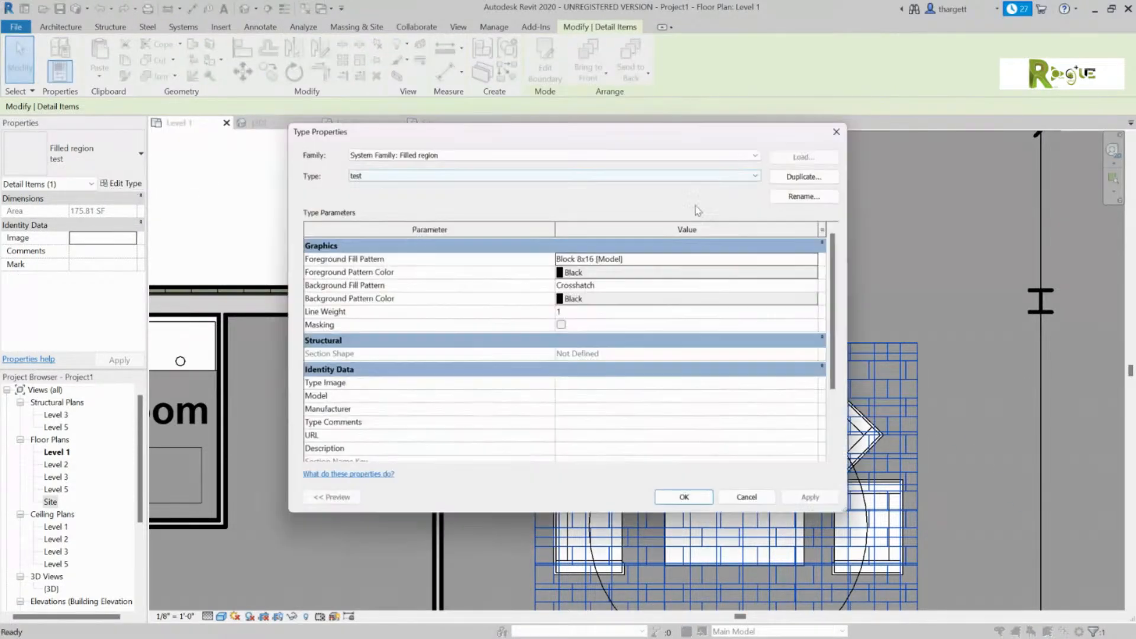
{"action": "left_click", "coordinate": [589, 298]}
{"action": "left_click", "coordinate": [532, 335]}
{"action": "left_click", "coordinate": [622, 433]}
{"action": "left_click", "coordinate": [686, 499]}
{"action": "left_click", "coordinate": [232, 203]}
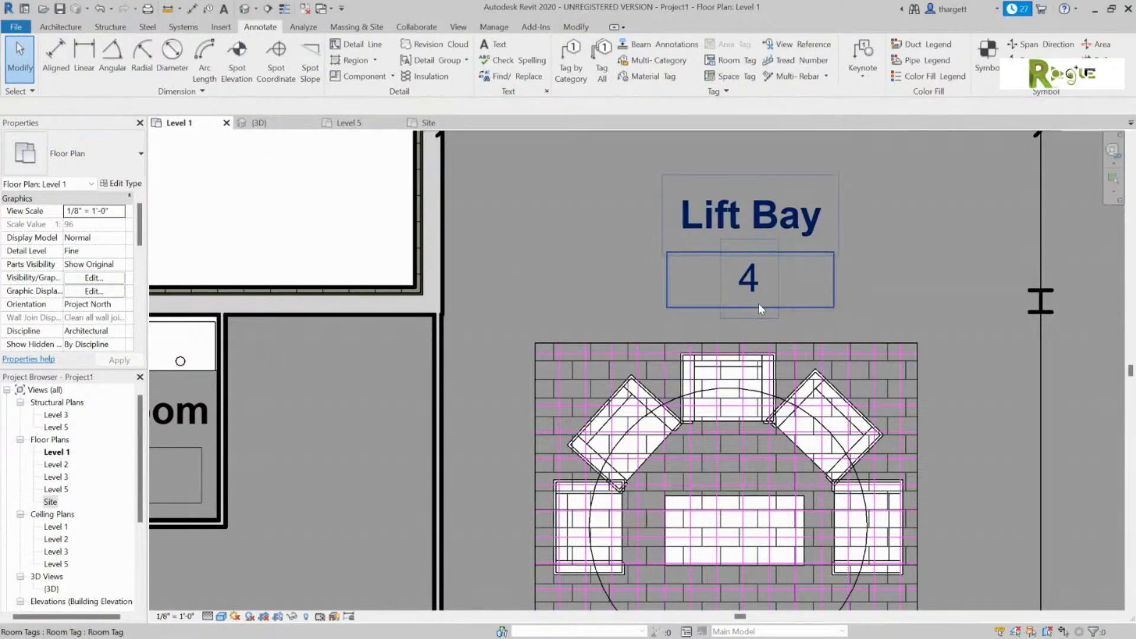
Create a rectangular masking region about 7'-0" by 5'-0" in the open area above the Bathroom.
{"action": "middle_click_drag", "start_coordinate": [931, 309], "coordinate": [847, 176]}
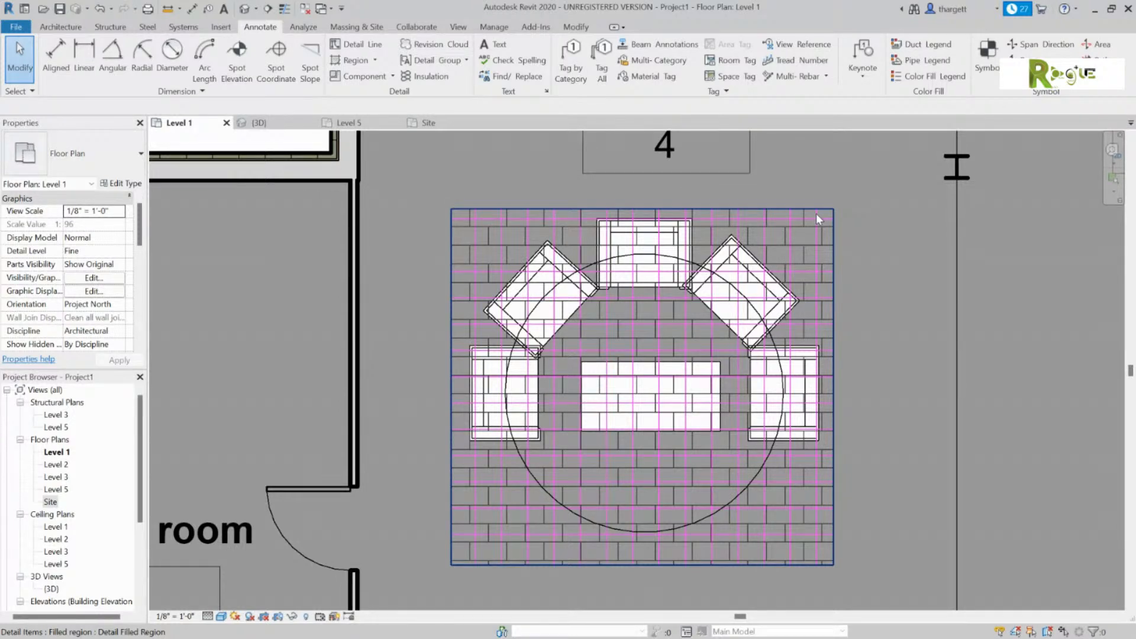
{"action": "left_click", "coordinate": [375, 61]}
{"action": "left_click", "coordinate": [385, 112]}
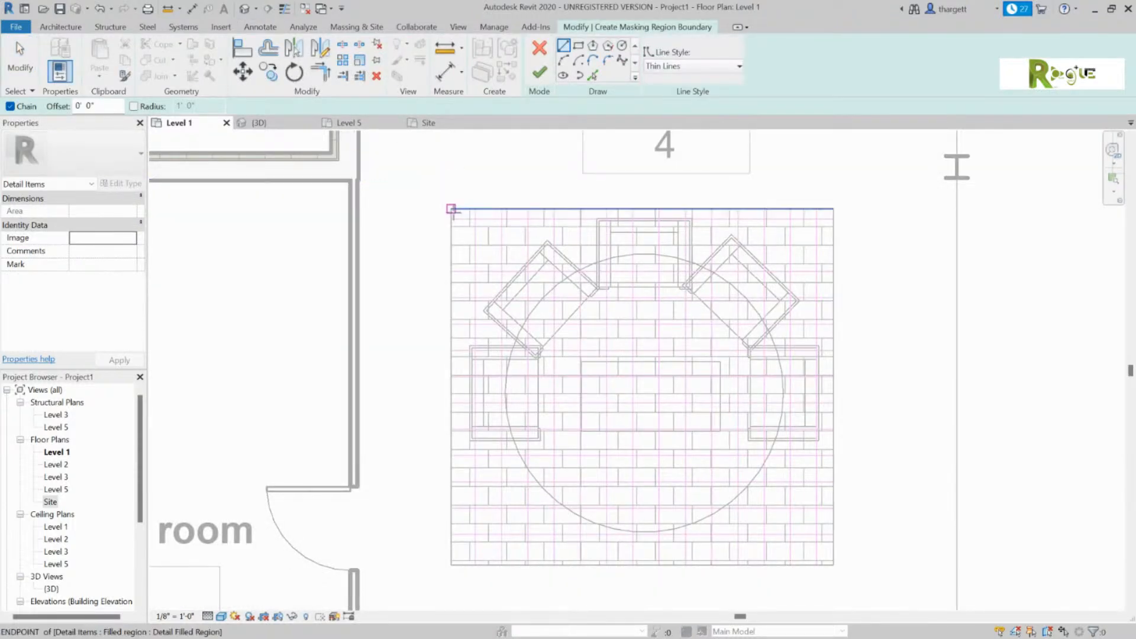
{"action": "scroll", "coordinate": [453, 211], "scroll_direction": "down", "scroll_amount": 2}
{"action": "scroll", "coordinate": [452, 210], "scroll_direction": "down", "scroll_amount": 1}
{"action": "middle_click_drag", "start_coordinate": [399, 205], "coordinate": [817, 512]}
{"action": "left_click", "coordinate": [525, 291]}
{"action": "left_click", "coordinate": [637, 292]}
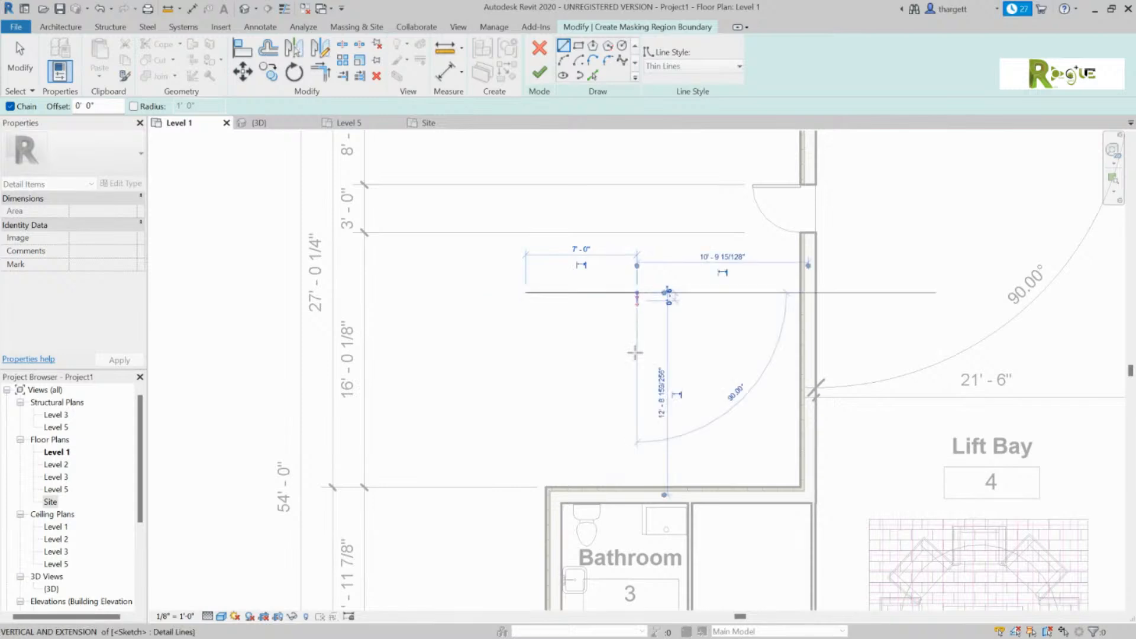
{"action": "left_click", "coordinate": [636, 372]}
{"action": "left_click", "coordinate": [525, 372]}
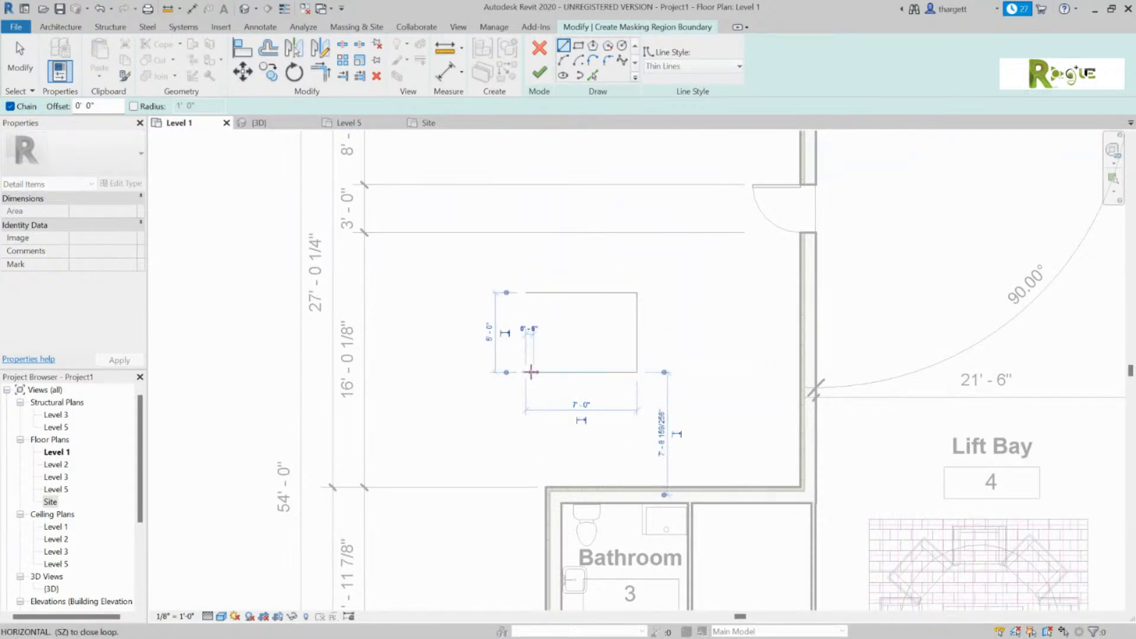
{"action": "left_click", "coordinate": [525, 292]}
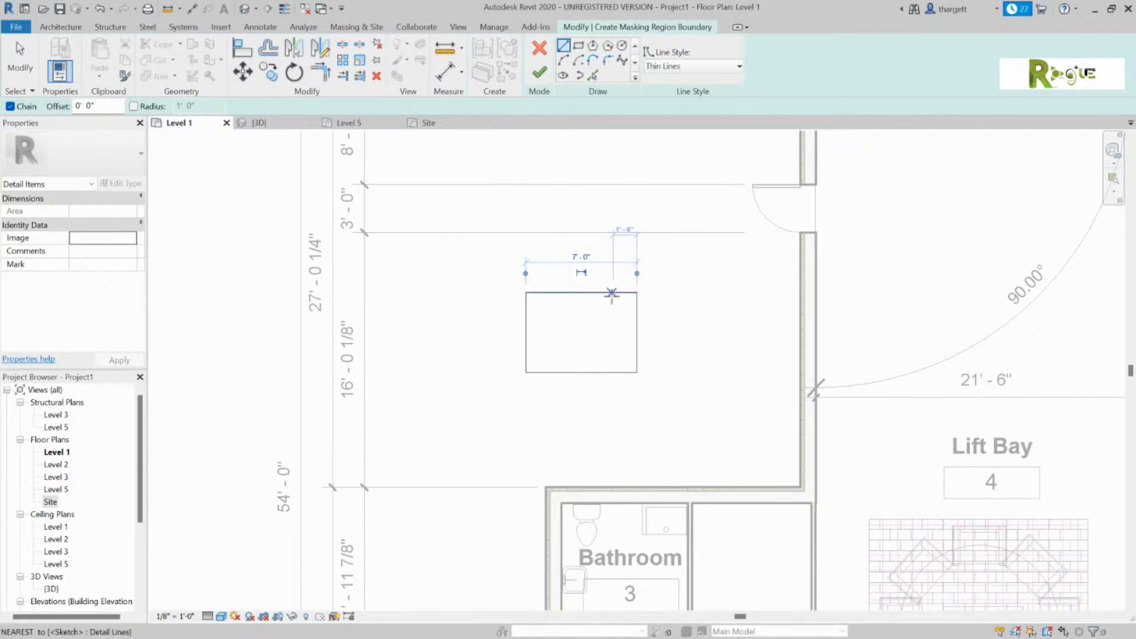
{"action": "left_click", "coordinate": [539, 72]}
Move the masking region over the wall between the open area and the Lift Bay, just below the door.
{"action": "left_click_drag", "start_coordinate": [617, 292], "coordinate": [836, 264]}
{"action": "left_click", "coordinate": [581, 223]}
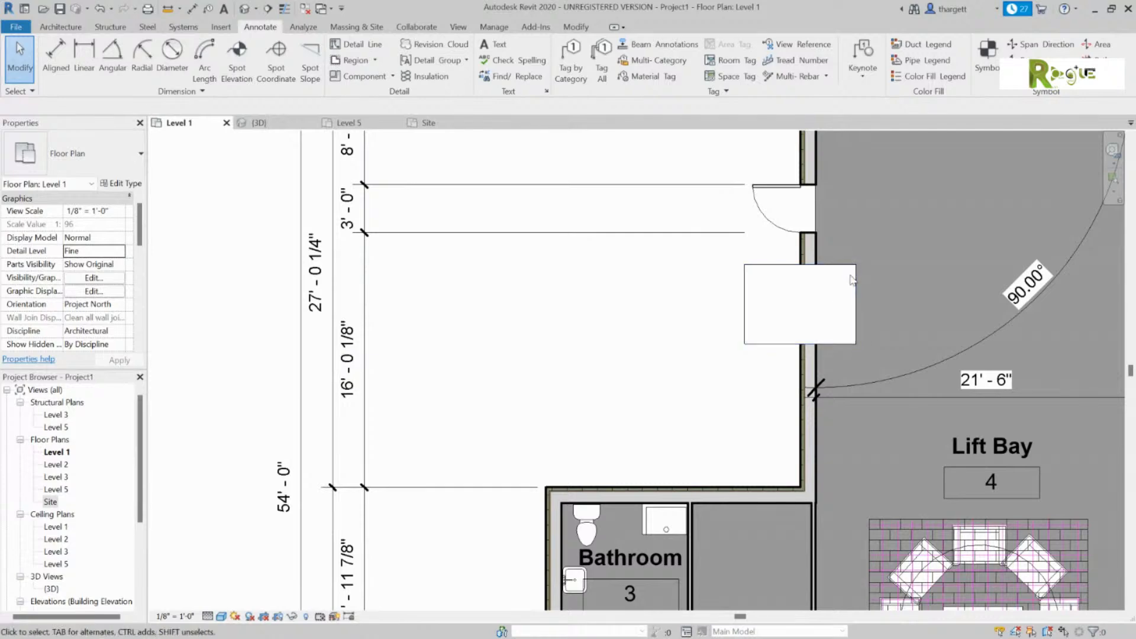
{"action": "middle_click_drag", "start_coordinate": [678, 303], "coordinate": [455, 289]}
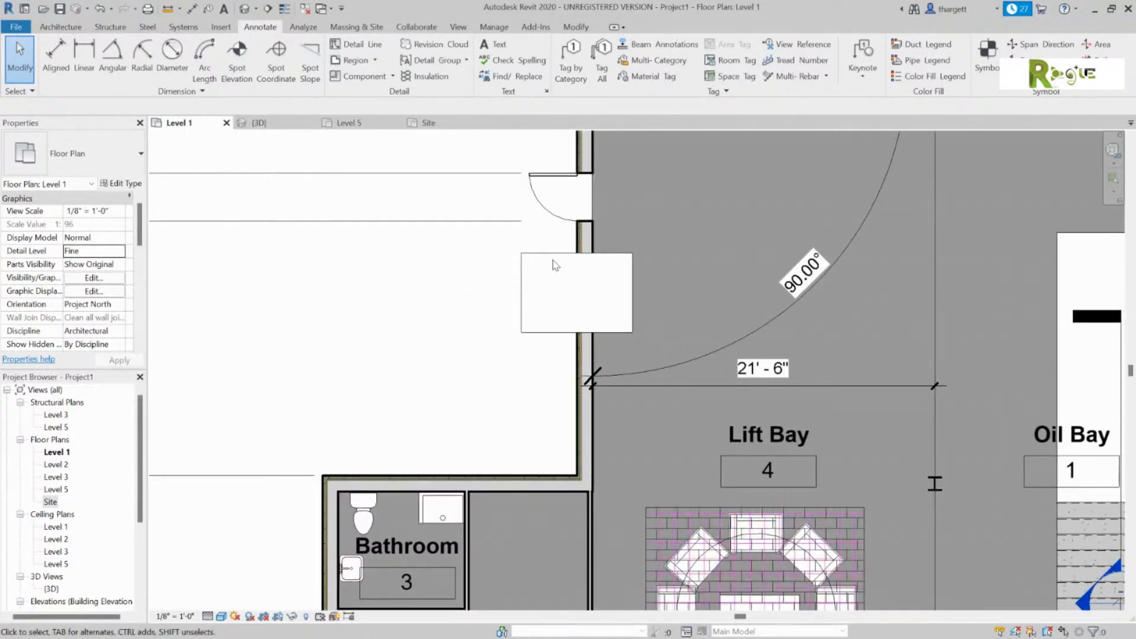
Edit the masking region's boundary and set all its edges to the <Invisible lines> line style.
{"action": "left_click", "coordinate": [550, 257]}
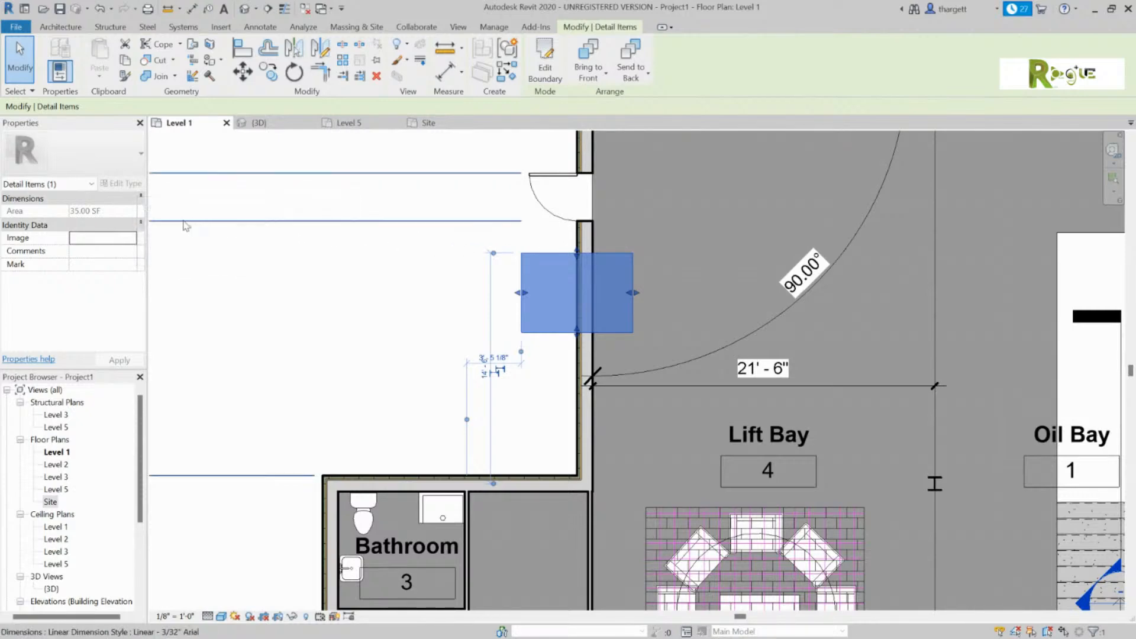
{"action": "left_click", "coordinate": [544, 66]}
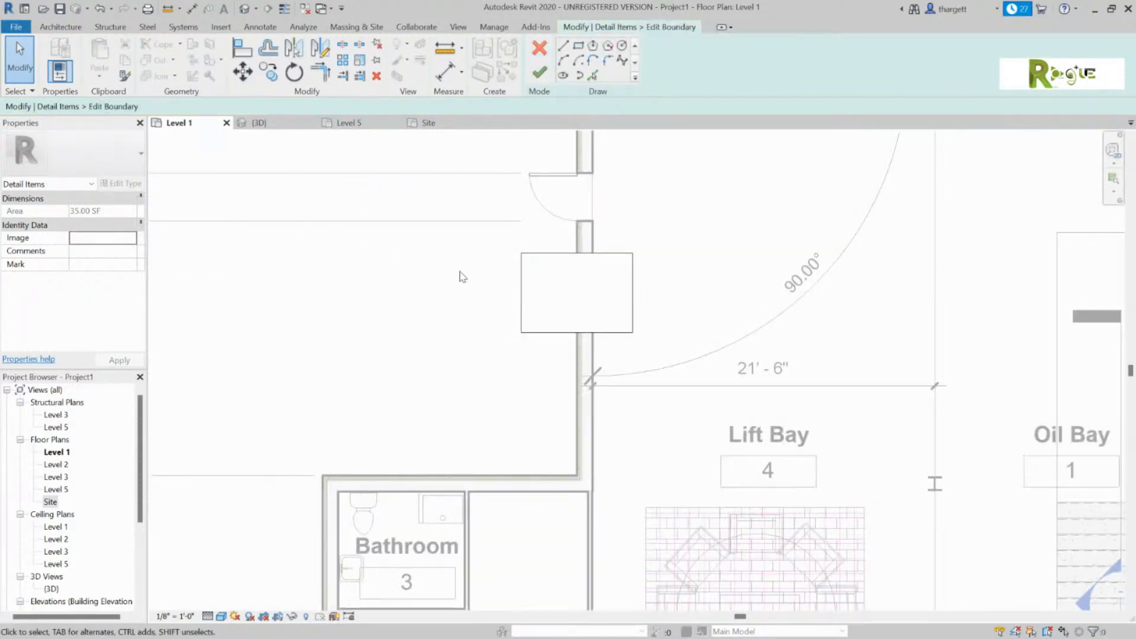
{"action": "left_click", "coordinate": [565, 253]}
{"action": "left_click", "coordinate": [523, 282]}
{"action": "key", "text": "Tab"}
{"action": "left_click", "coordinate": [522, 282]}
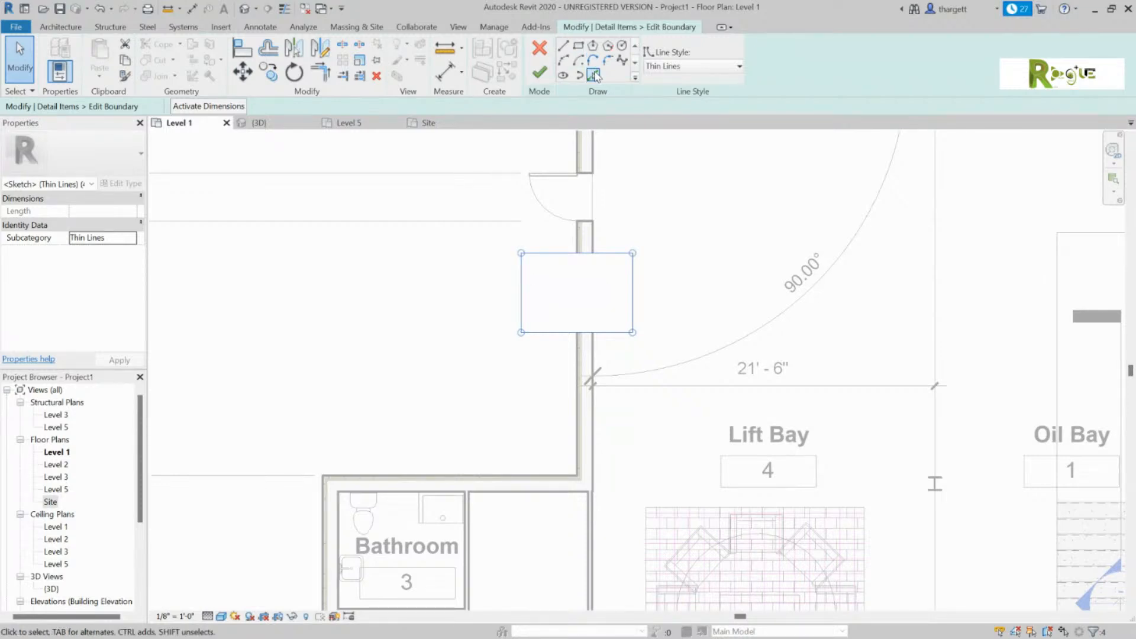
{"action": "left_click", "coordinate": [683, 67]}
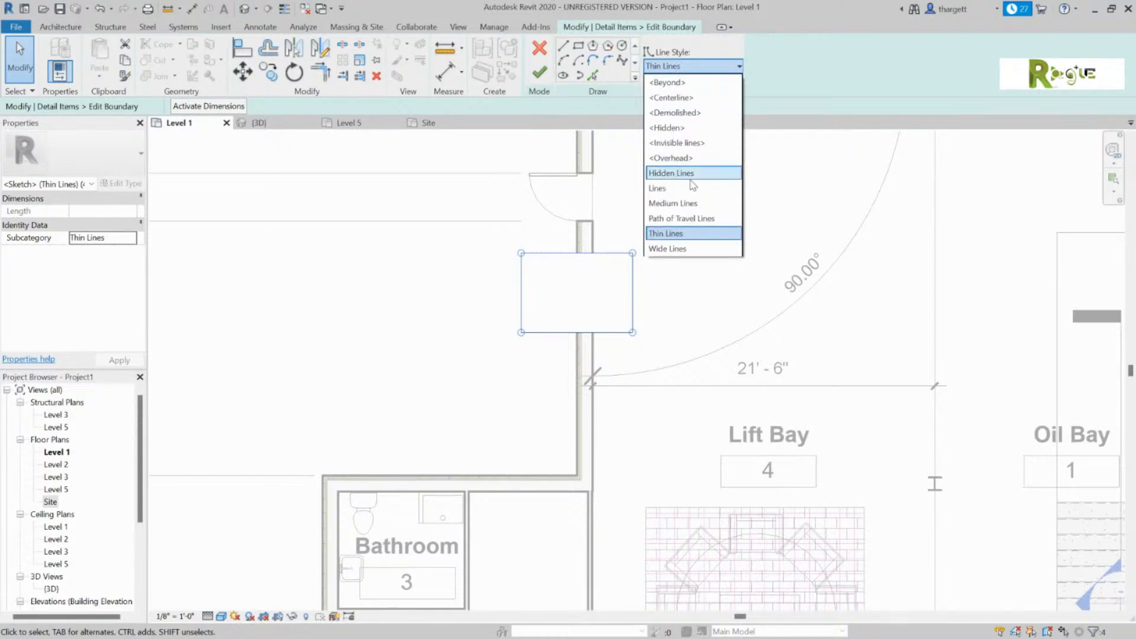
{"action": "left_click", "coordinate": [686, 145]}
{"action": "left_click", "coordinate": [549, 94]}
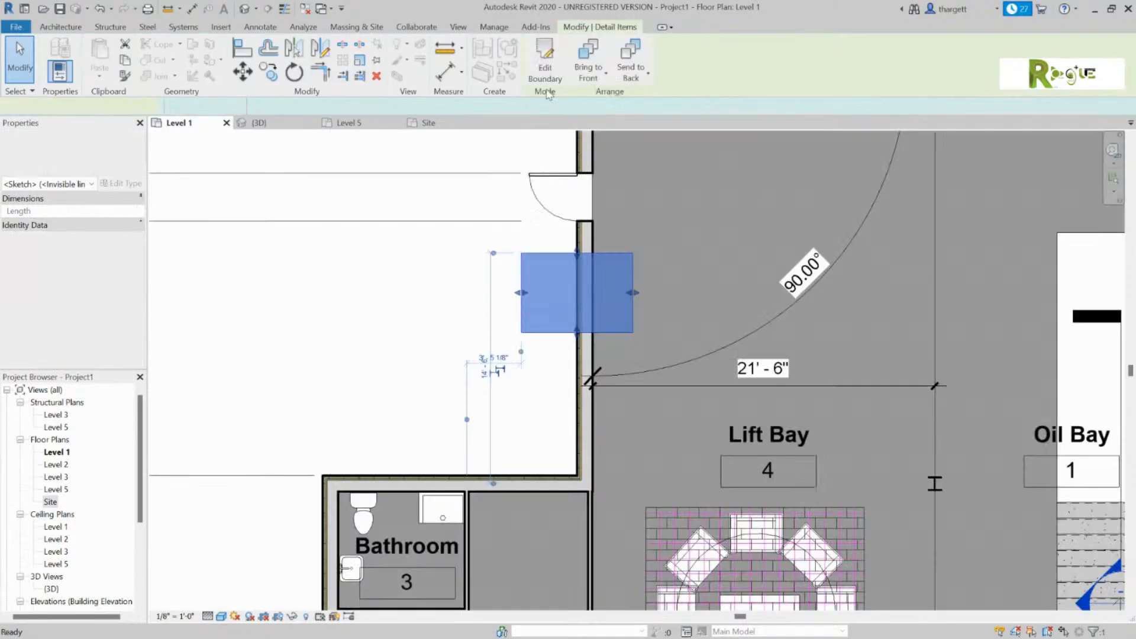
{"action": "left_click", "coordinate": [393, 317]}
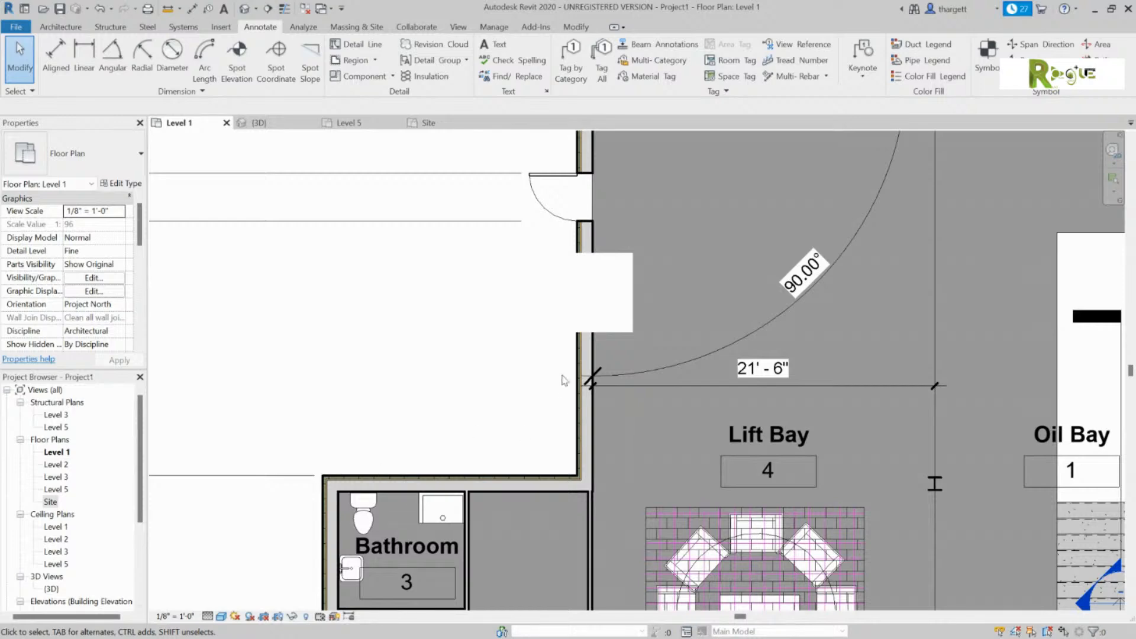
Move the masking region over the upper chairs of the Lift Bay furniture group.
{"action": "left_click", "coordinate": [635, 323]}
{"action": "mouse_move", "coordinate": [530, 253]}
{"action": "left_mouse_down"}
{"action": "mouse_move", "coordinate": [694, 493]}
{"action": "mouse_move", "coordinate": [686, 503]}
{"action": "mouse_move", "coordinate": [709, 513]}
{"action": "left_mouse_up"}
{"action": "left_click", "coordinate": [438, 332]}
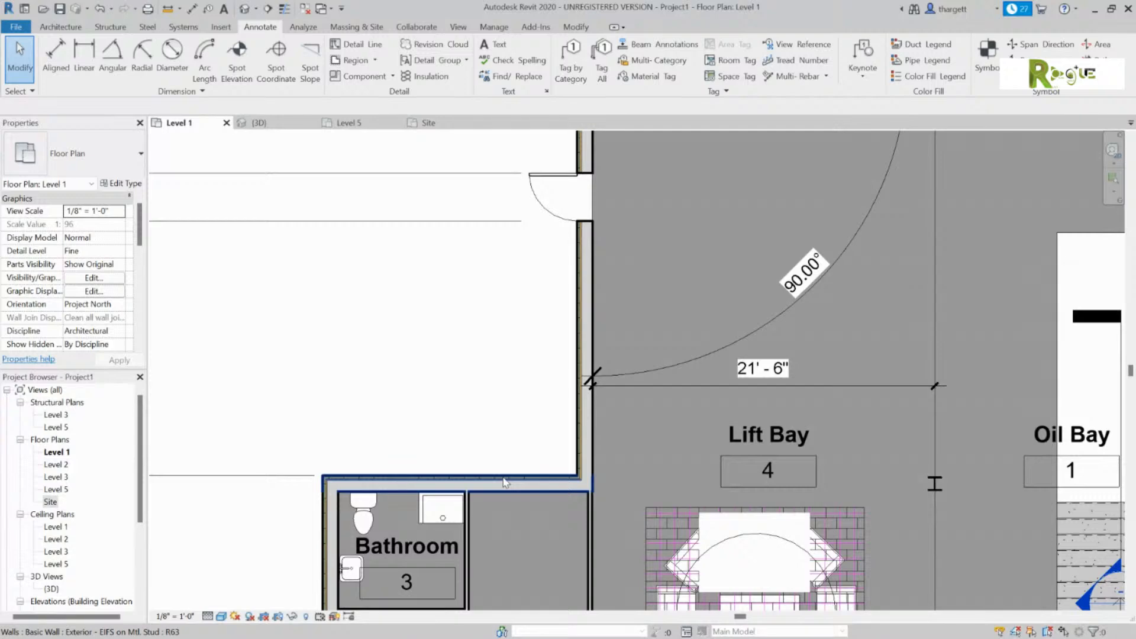
{"action": "middle_click_drag", "start_coordinate": [913, 424], "coordinate": [843, 198]}
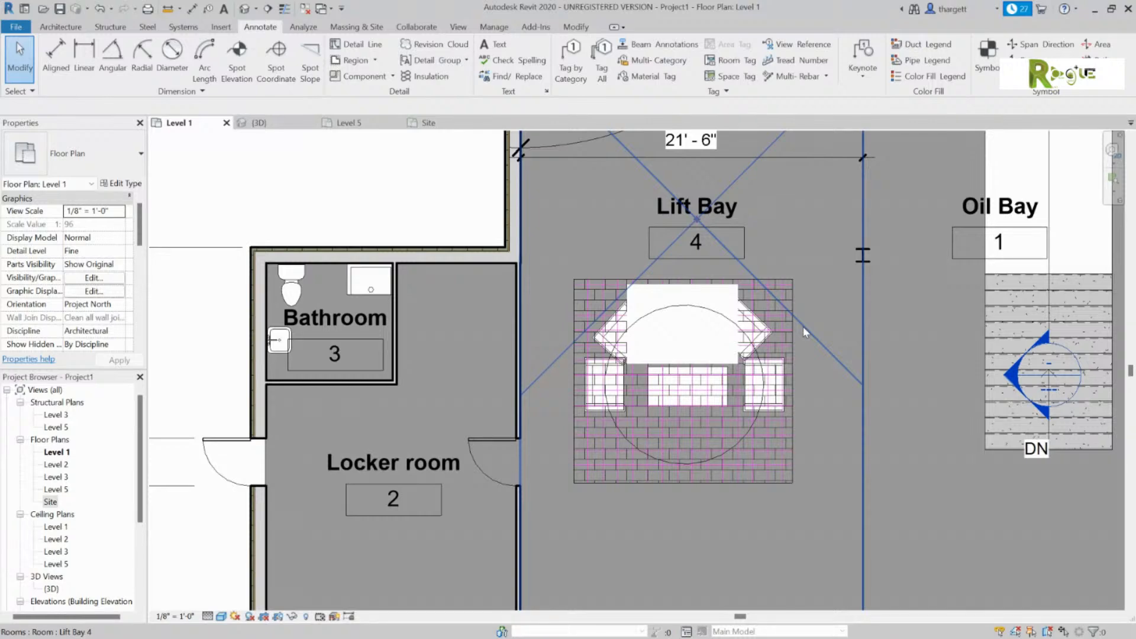
{"action": "key", "text": "Escape"}
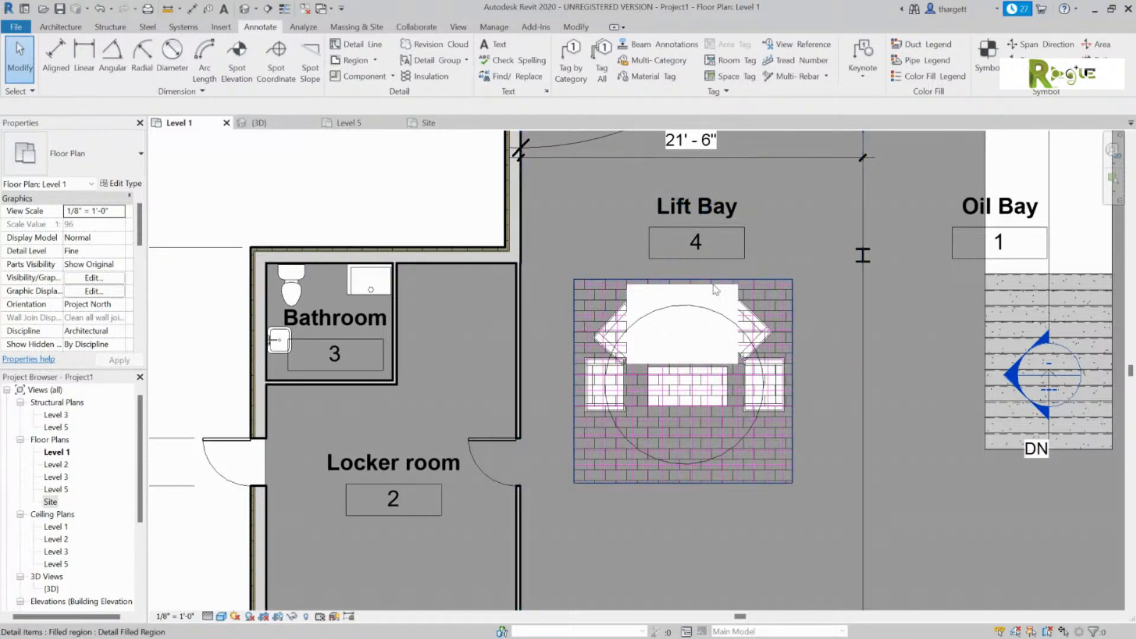
Move the masking region from the Lift Bay chairs onto the Bathroom so it covers the fixtures.
{"action": "left_click", "coordinate": [714, 292]}
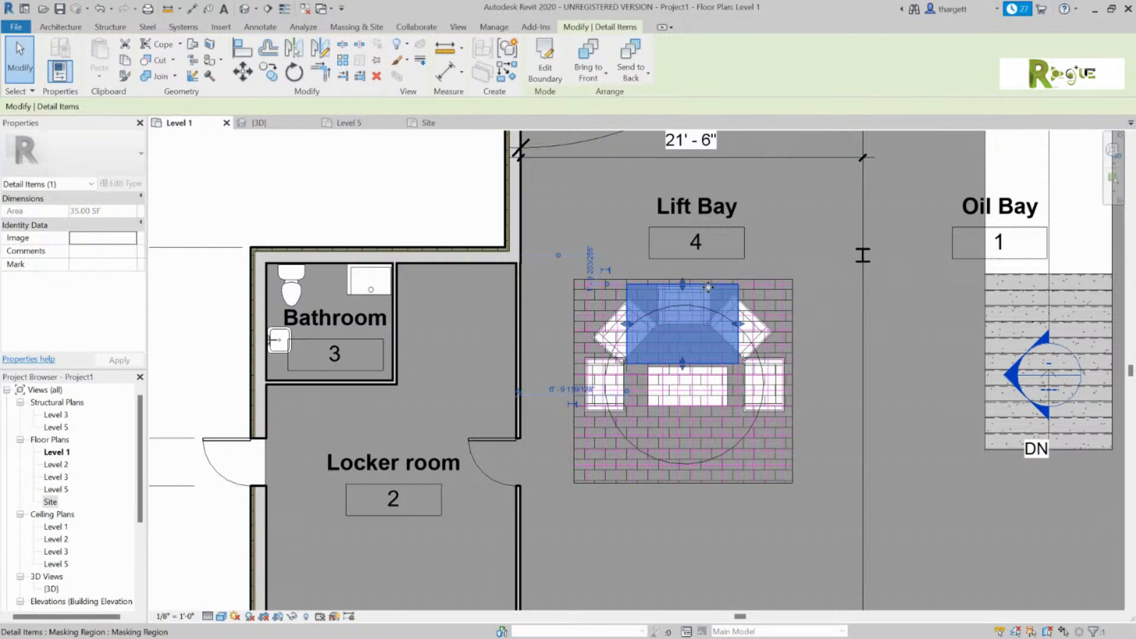
{"action": "left_click_drag", "start_coordinate": [374, 291], "coordinate": [356, 269]}
{"action": "left_click", "coordinate": [372, 199]}
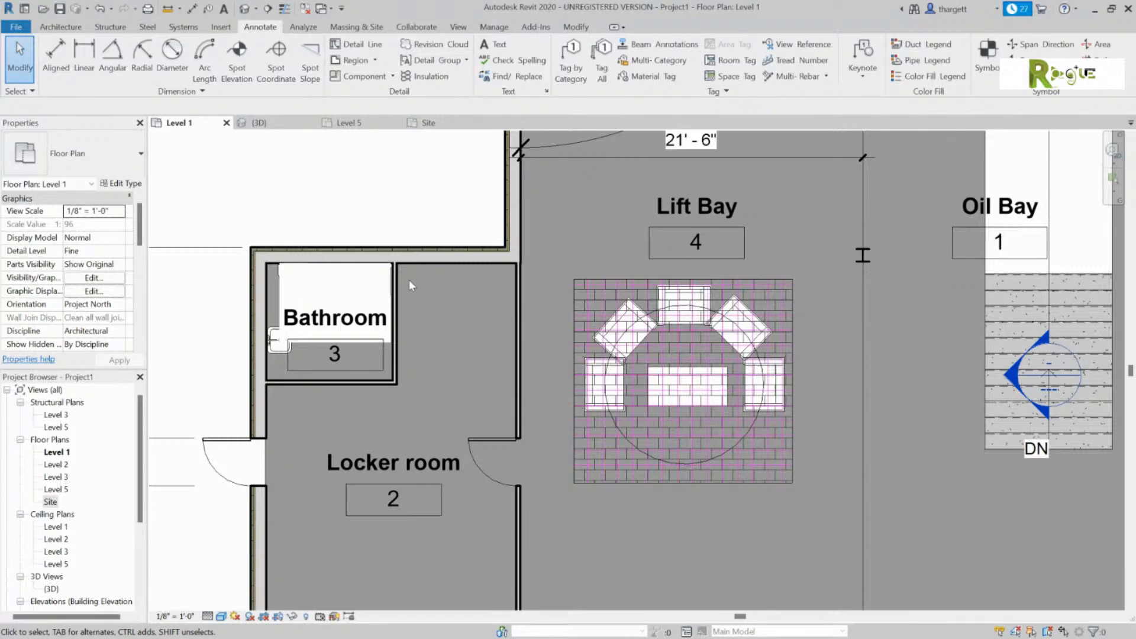
Place a W Shapes-Section W12X26 detail component on the Lift Bay side of the column near the Oil Bay.
{"action": "left_click", "coordinate": [360, 76]}
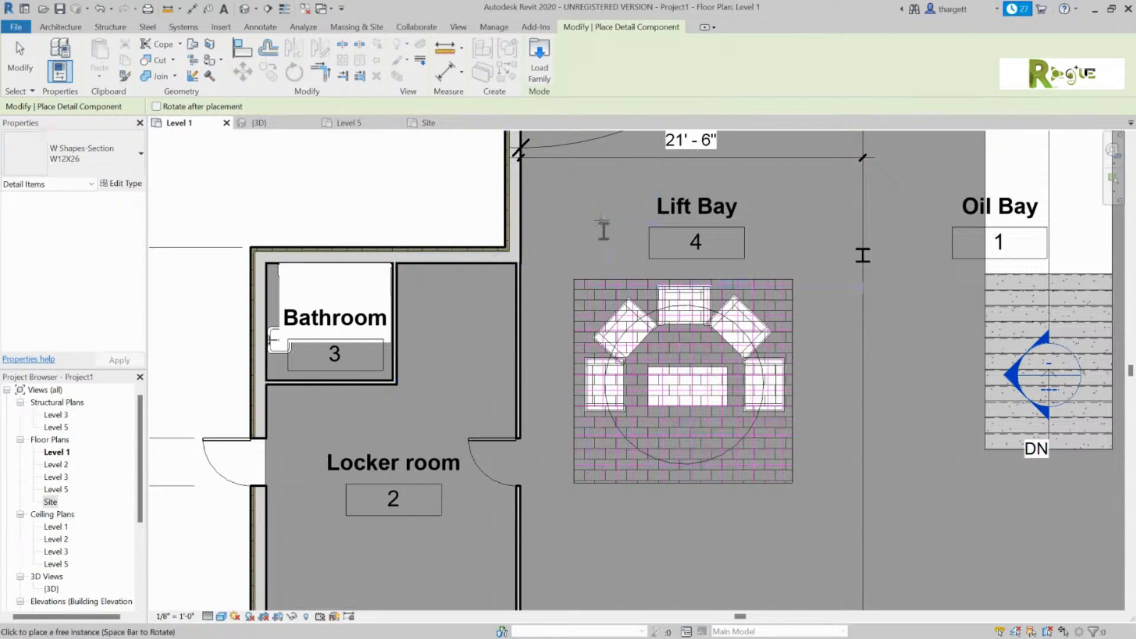
{"action": "left_click", "coordinate": [92, 159]}
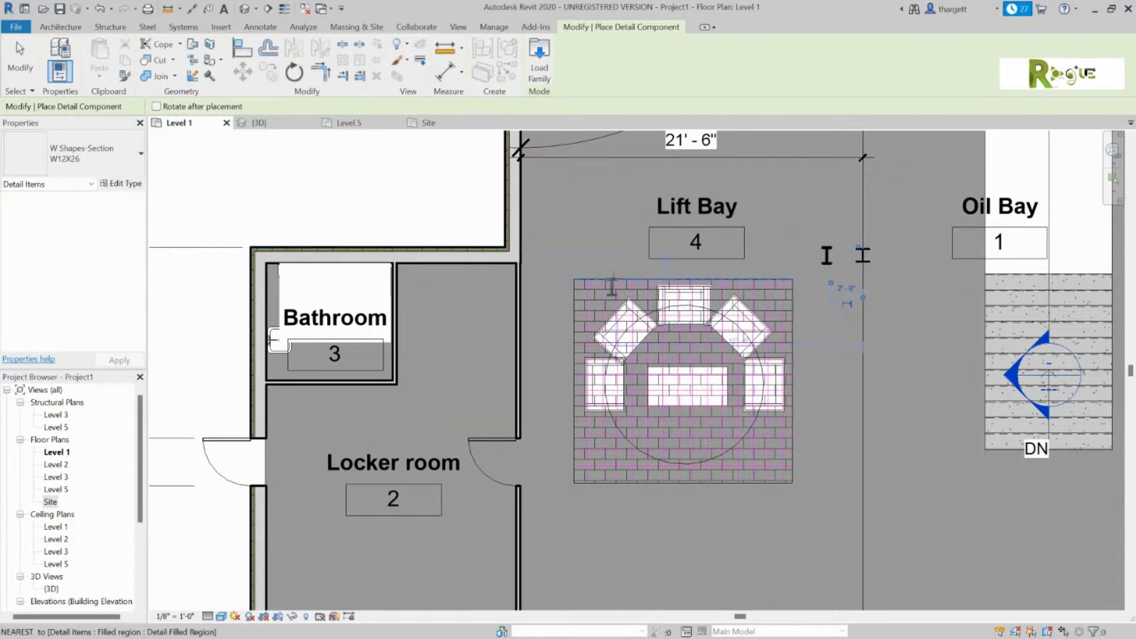
{"action": "left_click", "coordinate": [829, 253]}
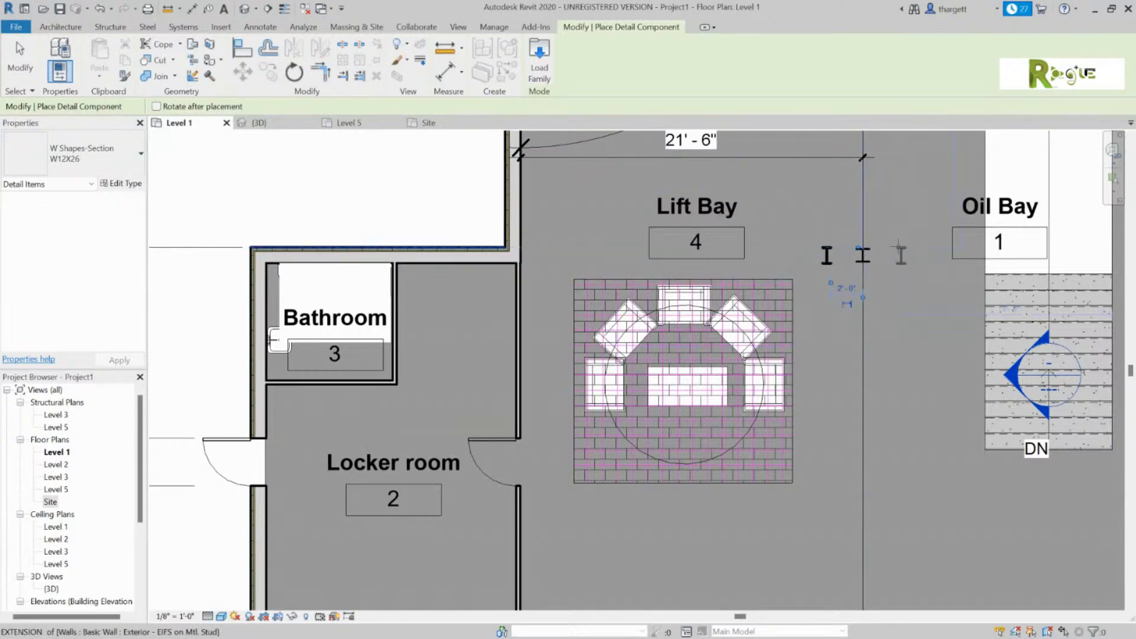
Examine the Lift Bay column in the 3D view and return to the Level 1 floor plan.
{"action": "left_click", "coordinate": [258, 123]}
{"action": "scroll", "coordinate": [531, 320], "scroll_direction": "up", "scroll_amount": 5}
{"action": "middle_click_drag", "start_coordinate": [505, 344], "coordinate": [637, 490], "text": "shift"}
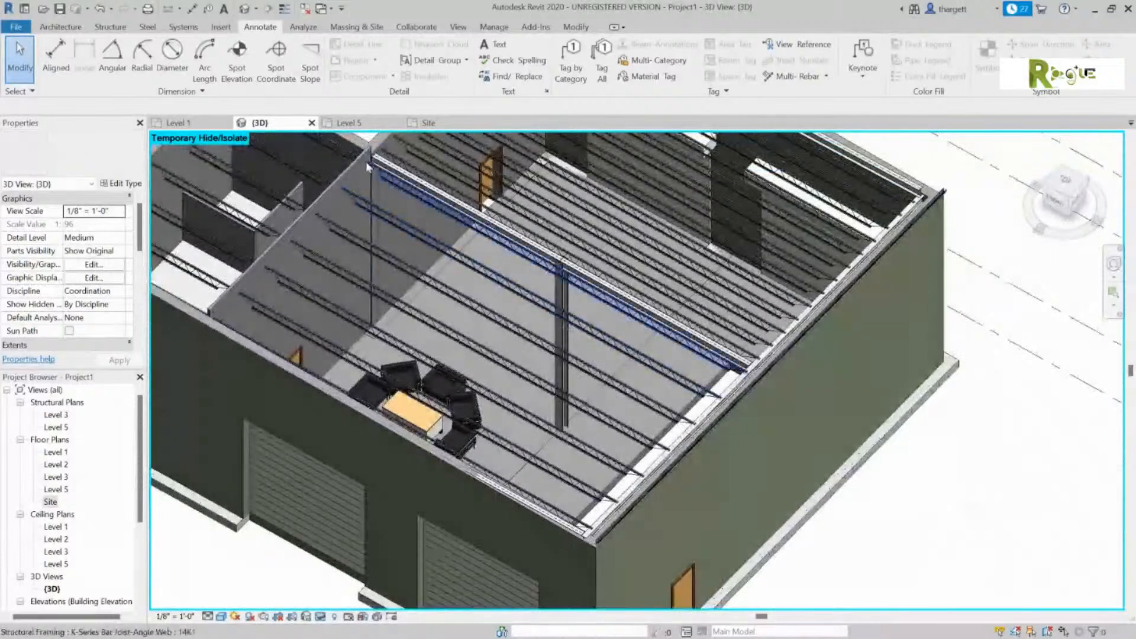
{"action": "left_click", "coordinate": [350, 123]}
{"action": "left_click", "coordinate": [179, 122]}
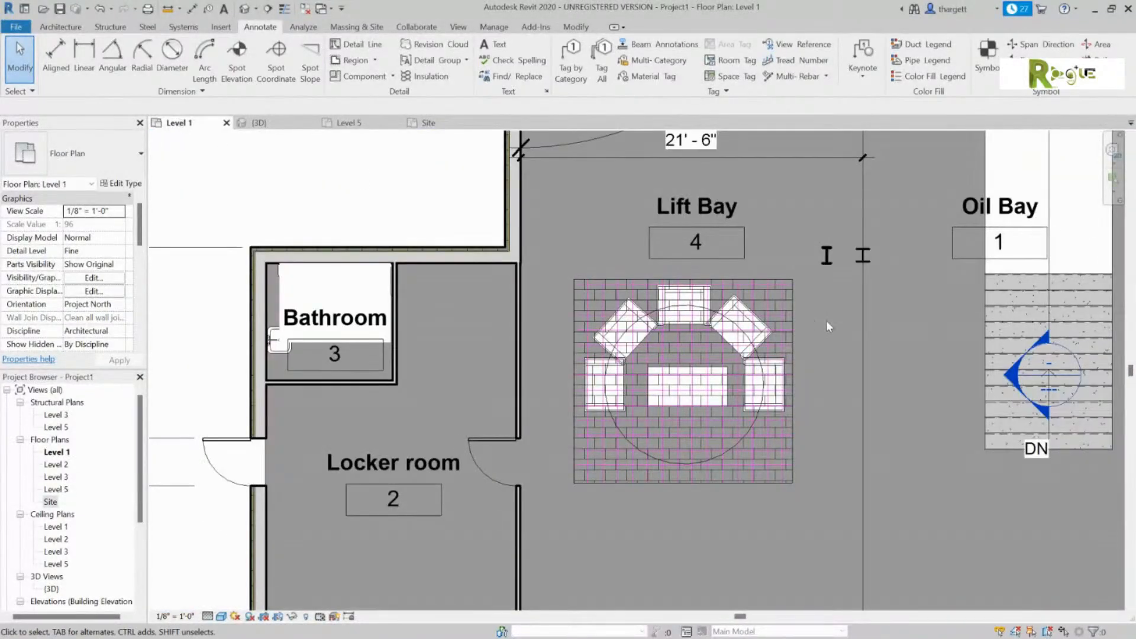
Delete the filled region over the Lift Bay furniture and add a Chair-Corbu chair on the open side of the table.
{"action": "left_click", "coordinate": [746, 289]}
{"action": "key", "text": "Delete"}
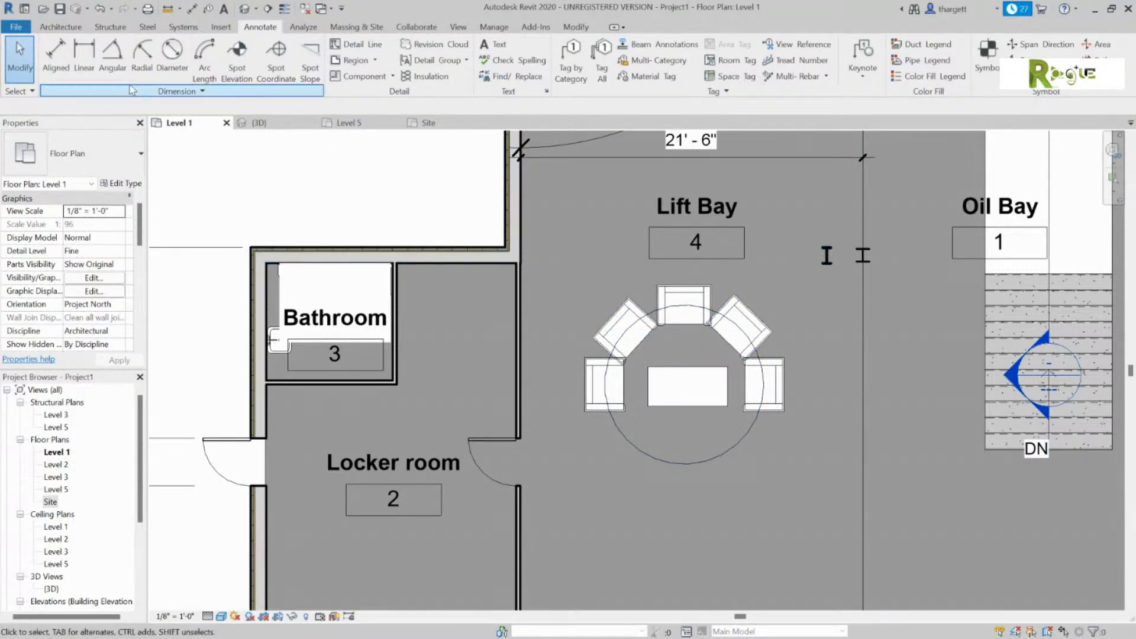
{"action": "left_click", "coordinate": [60, 27]}
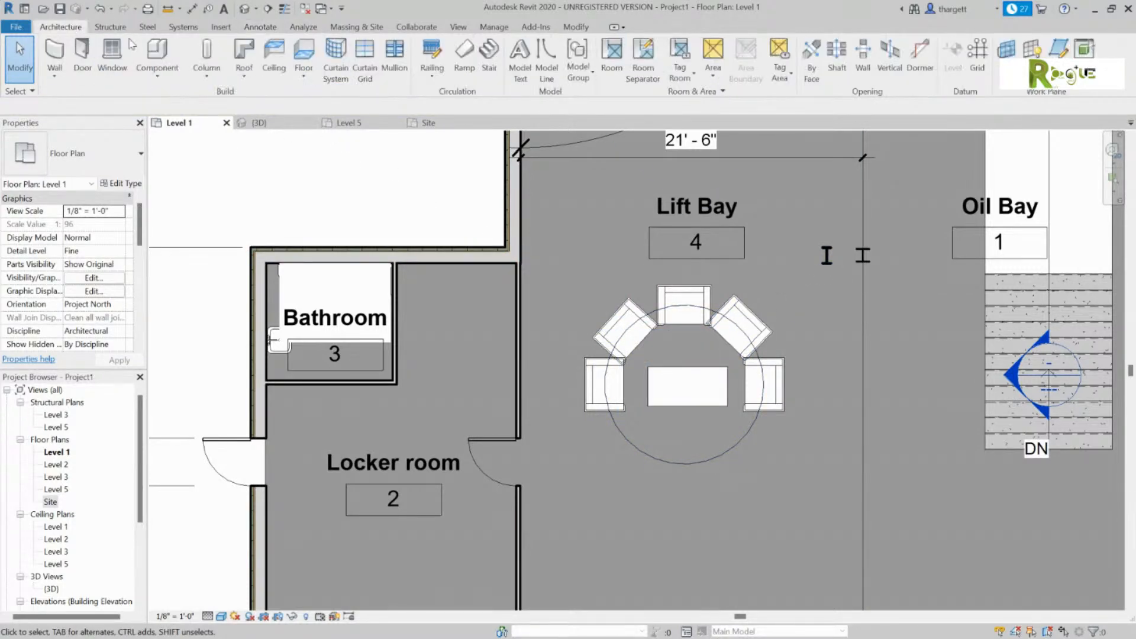
{"action": "left_click", "coordinate": [157, 53]}
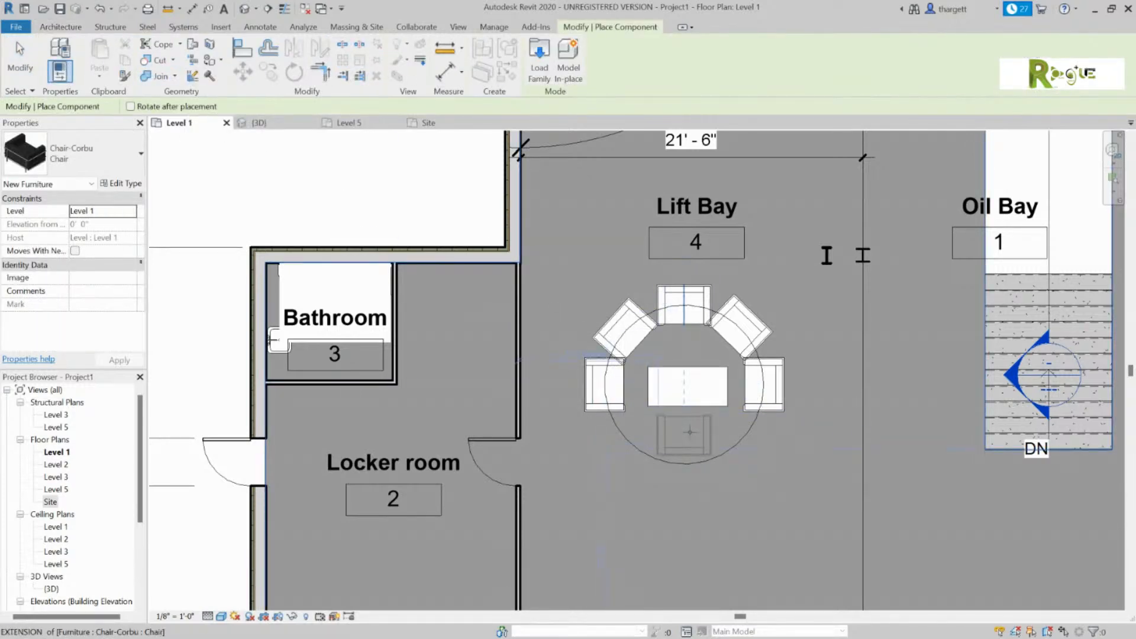
{"action": "left_click", "coordinate": [689, 431]}
{"action": "key", "text": "Escape"}
{"action": "key", "text": "Escape"}
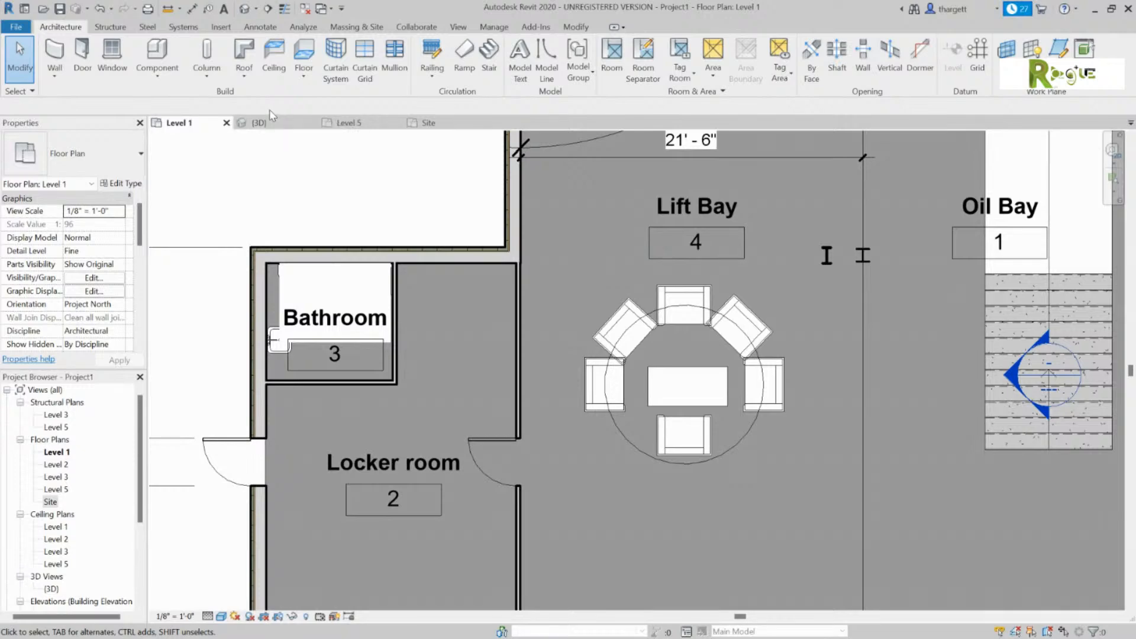
Place six W12X26 section detail components in three aligned pairs on either side of the line between Lift Bay and Oil Bay.
{"action": "left_click", "coordinate": [261, 27]}
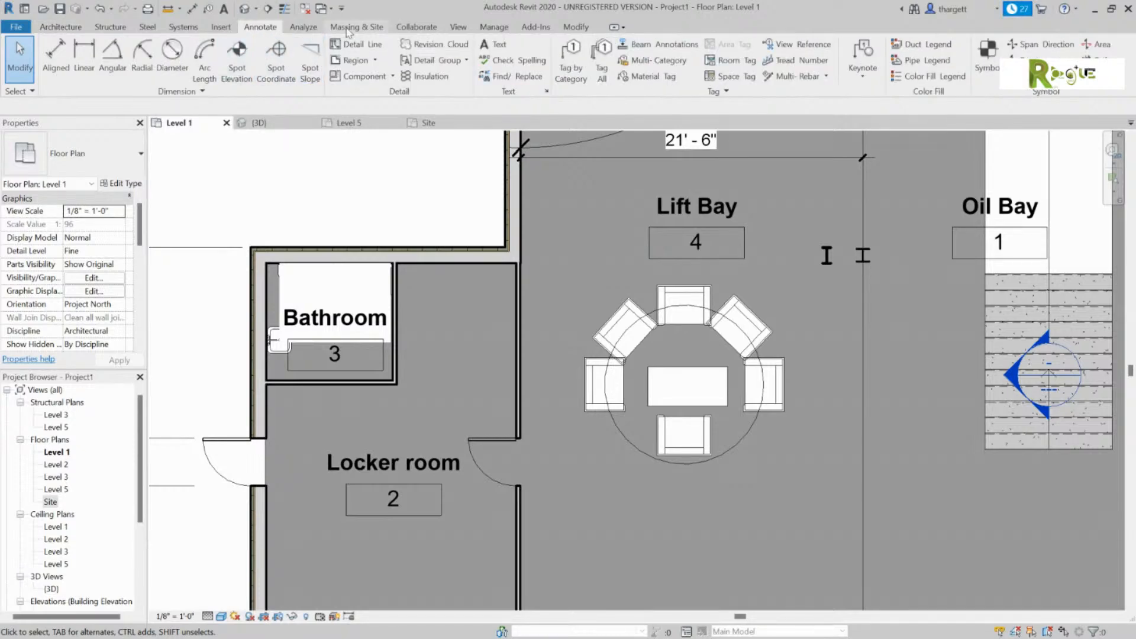
{"action": "left_click", "coordinate": [360, 76]}
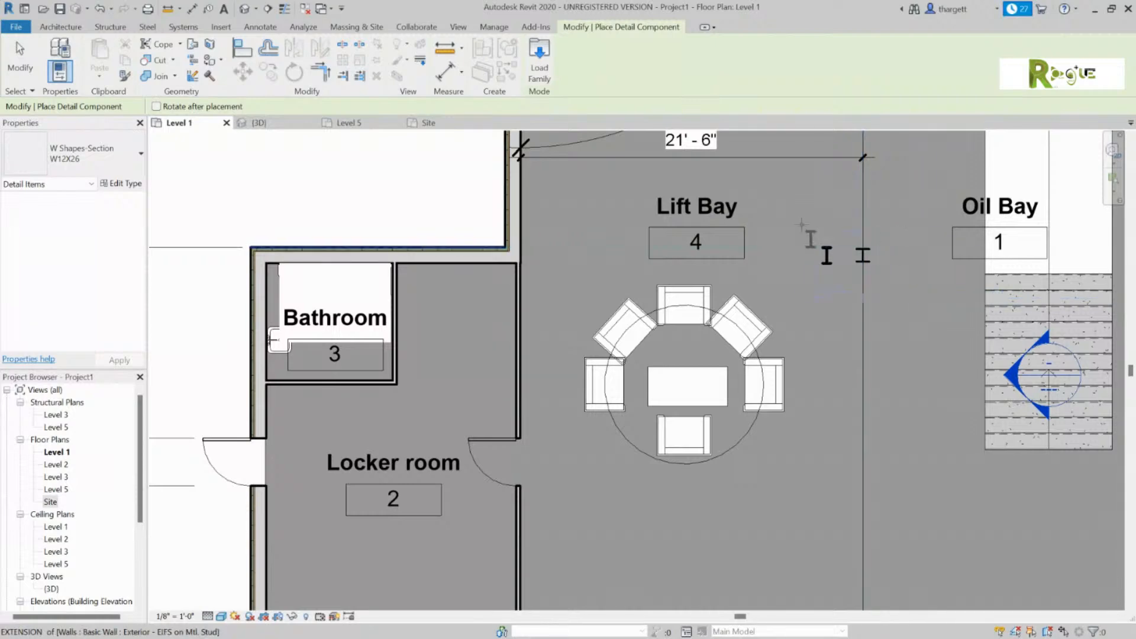
{"action": "scroll", "coordinate": [887, 255], "scroll_direction": "down", "scroll_amount": 2}
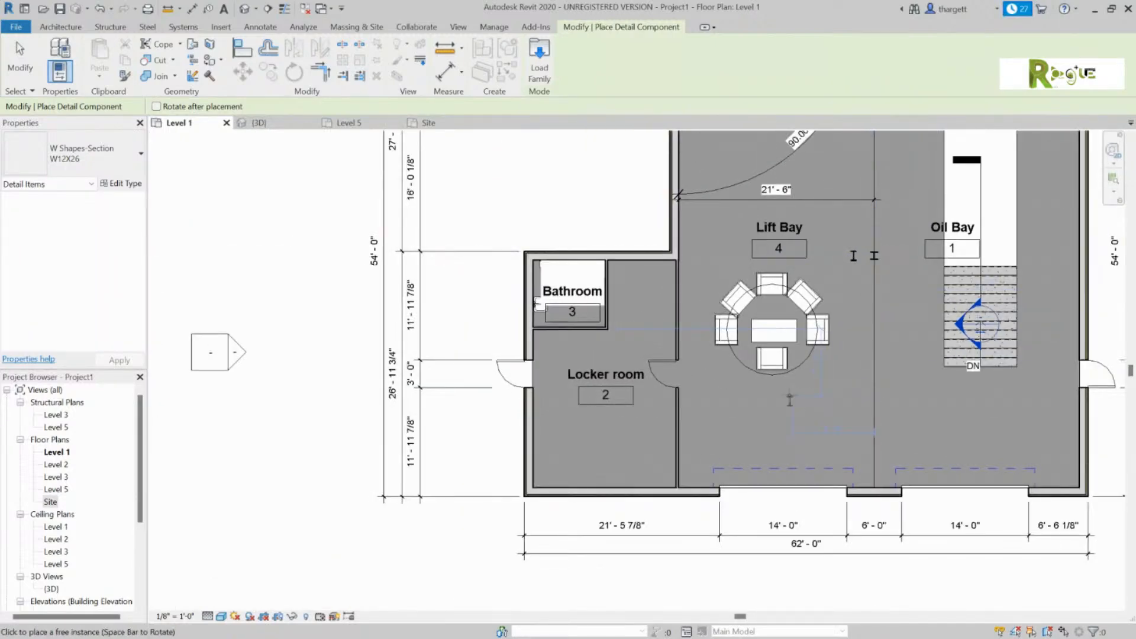
{"action": "left_click", "coordinate": [853, 401]}
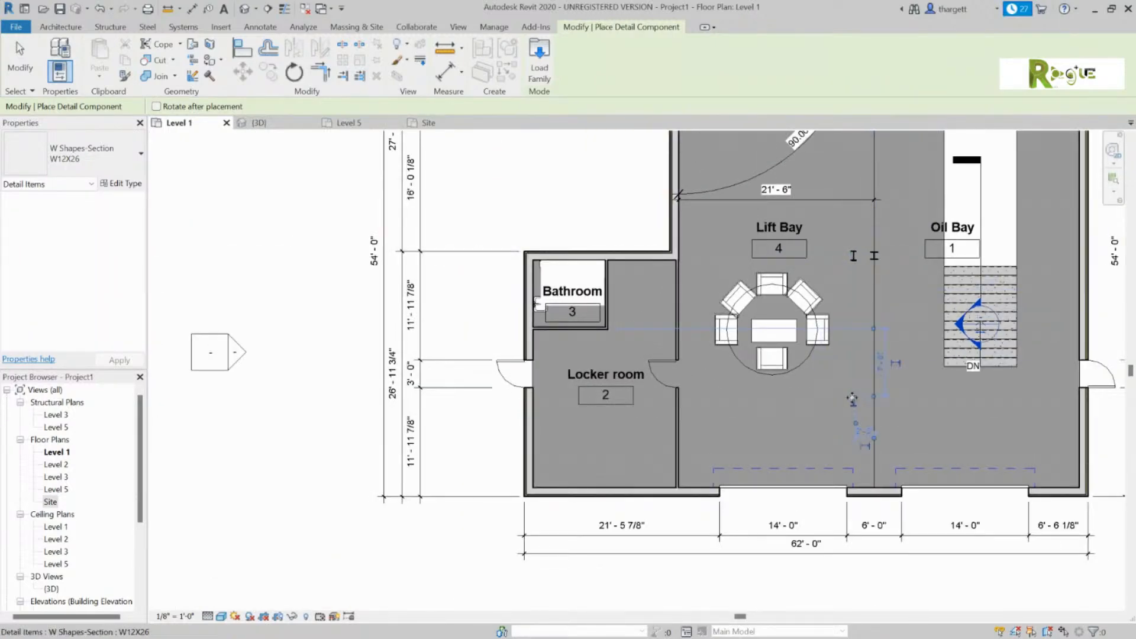
{"action": "left_click", "coordinate": [894, 401]}
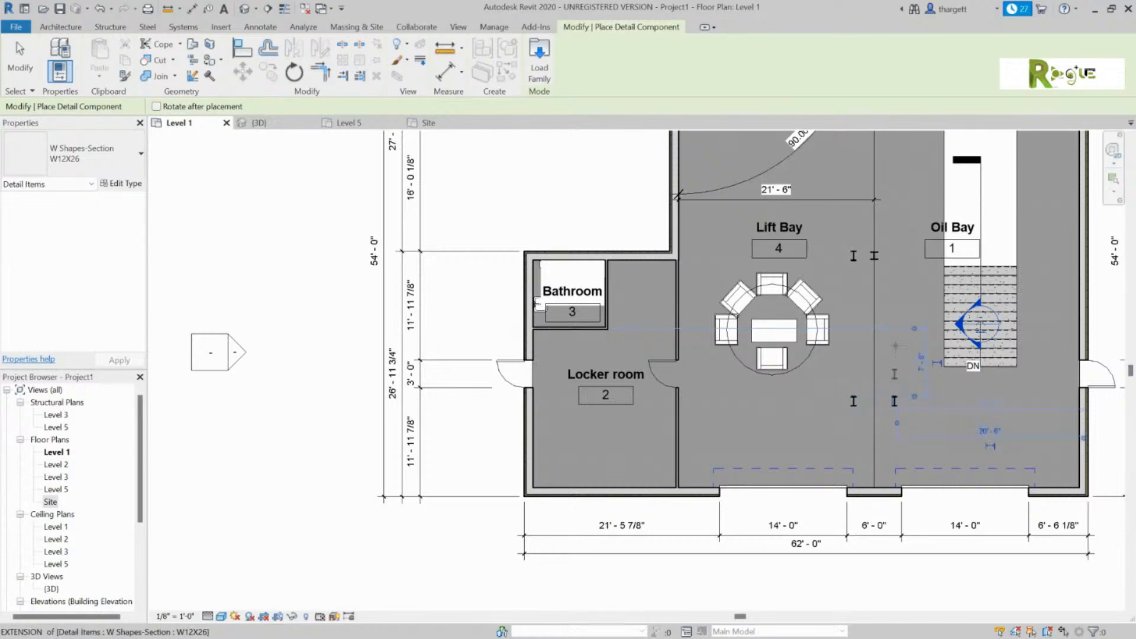
{"action": "left_click", "coordinate": [895, 296]}
{"action": "left_click", "coordinate": [853, 297]}
{"action": "left_click", "coordinate": [853, 169]}
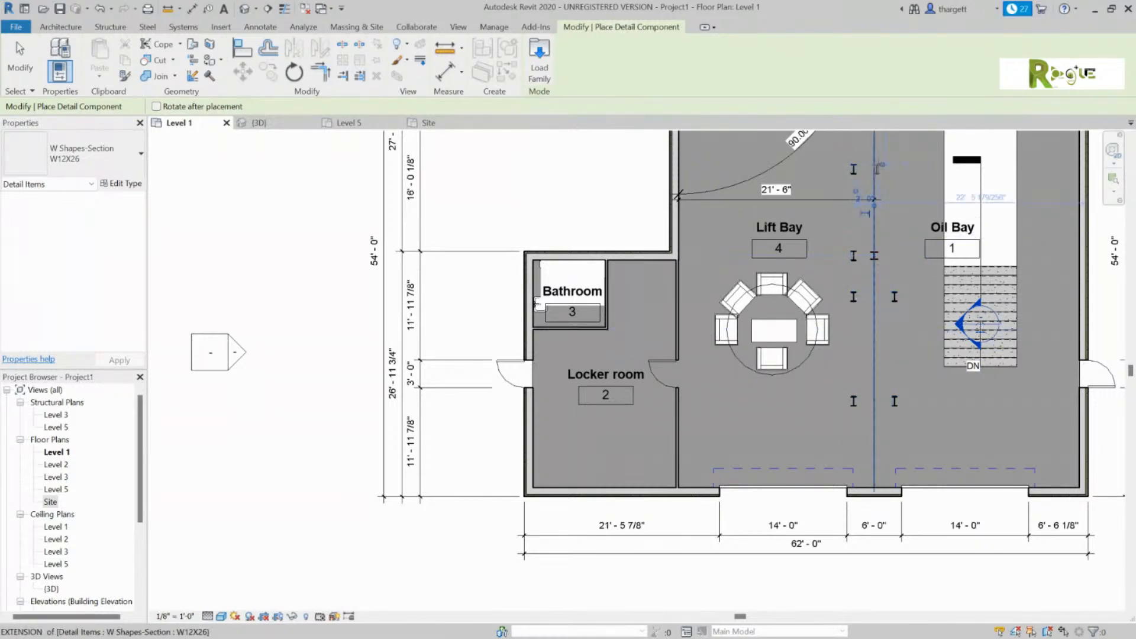
{"action": "left_click", "coordinate": [894, 167]}
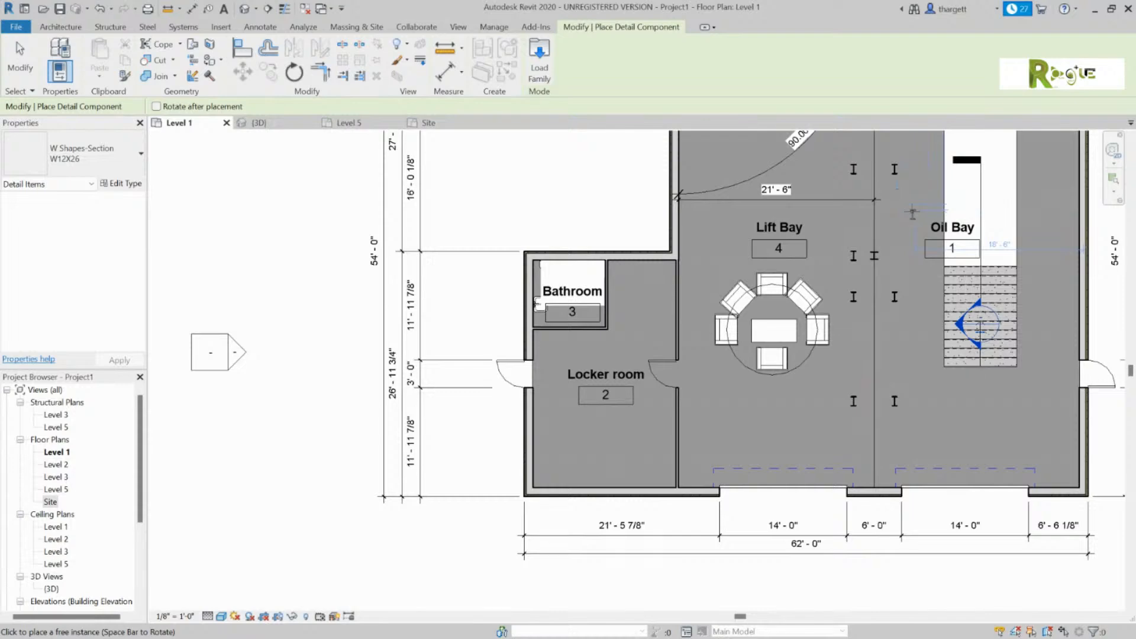
Delete the single W12X26 detail component beside the column between Lift Bay and Oil Bay.
{"action": "key", "text": "Escape"}
{"action": "left_click", "coordinate": [854, 257]}
{"action": "key", "text": "Escape"}
{"action": "middle_click_drag", "start_coordinate": [936, 227], "coordinate": [879, 343]}
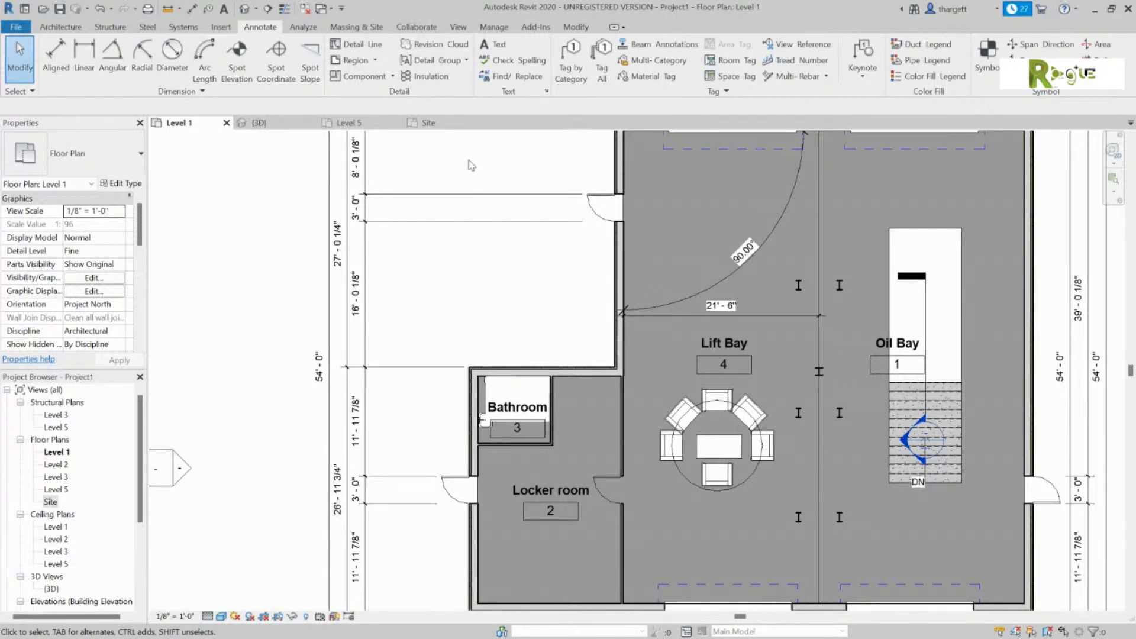
{"action": "scroll", "coordinate": [583, 204], "scroll_direction": "up", "scroll_amount": 10}
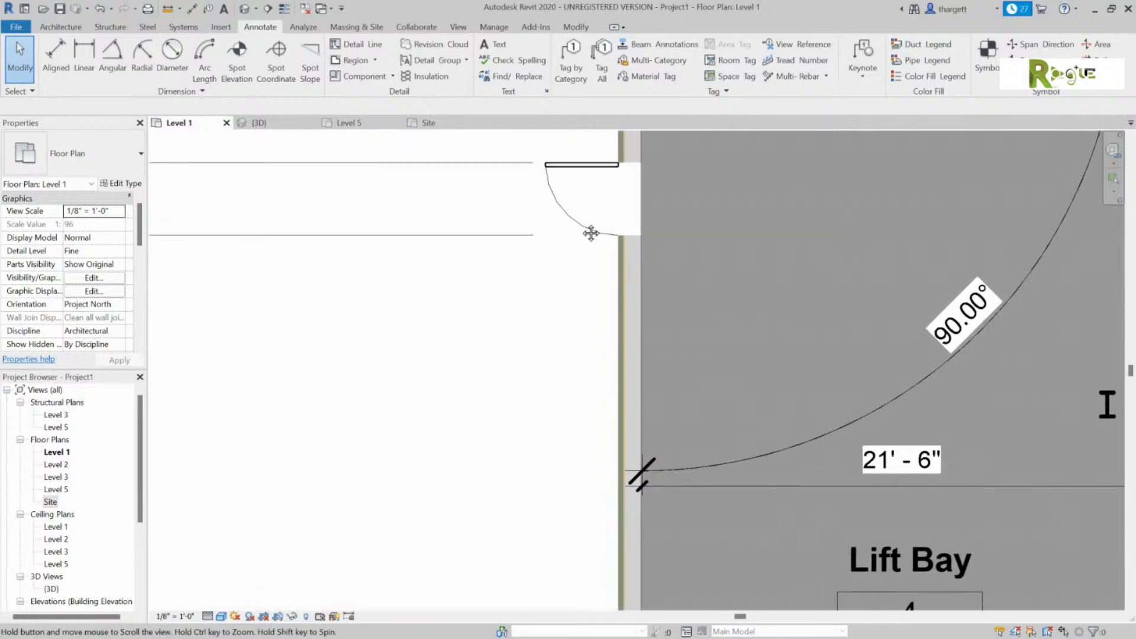
{"action": "middle_click_drag", "start_coordinate": [653, 267], "coordinate": [667, 349]}
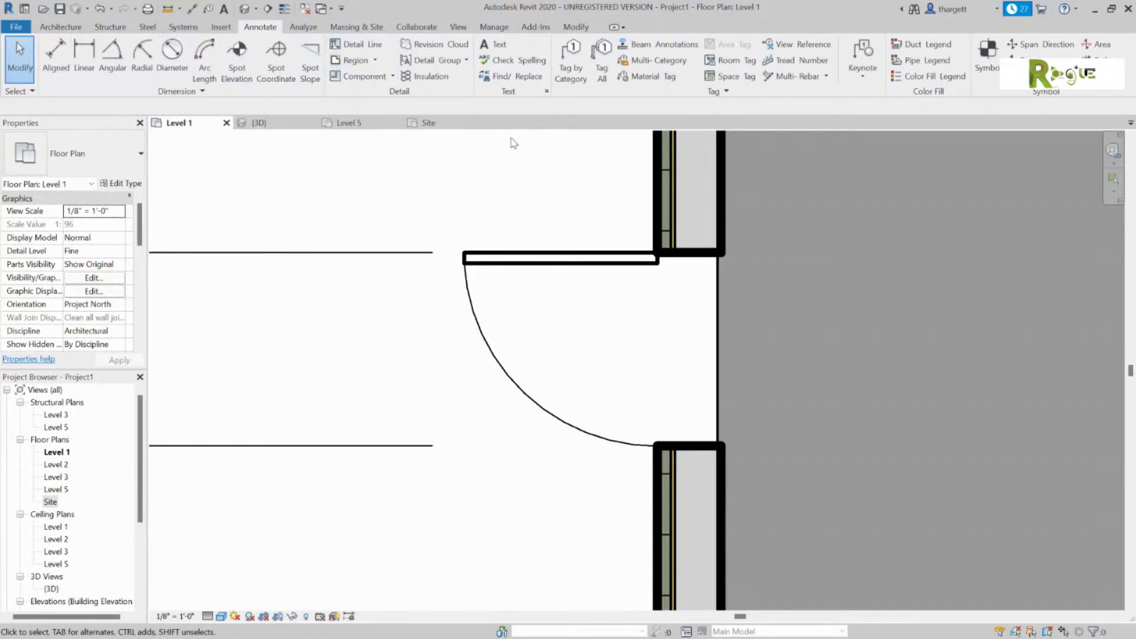
{"action": "left_click", "coordinate": [364, 77]}
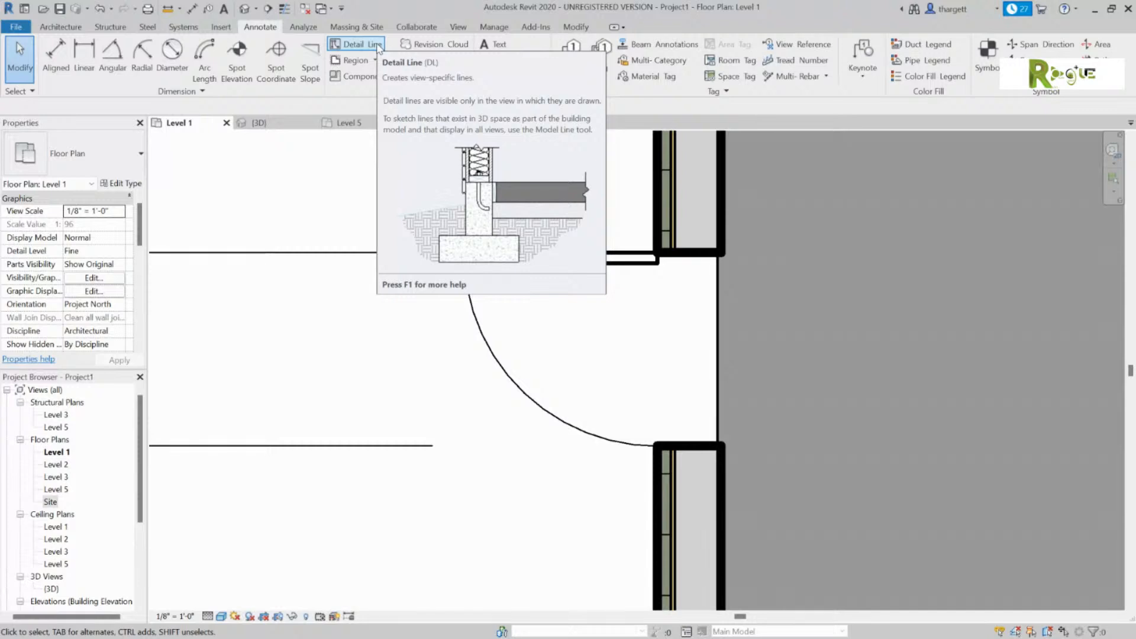
{"action": "left_click", "coordinate": [374, 60]}
{"action": "left_click", "coordinate": [375, 81]}
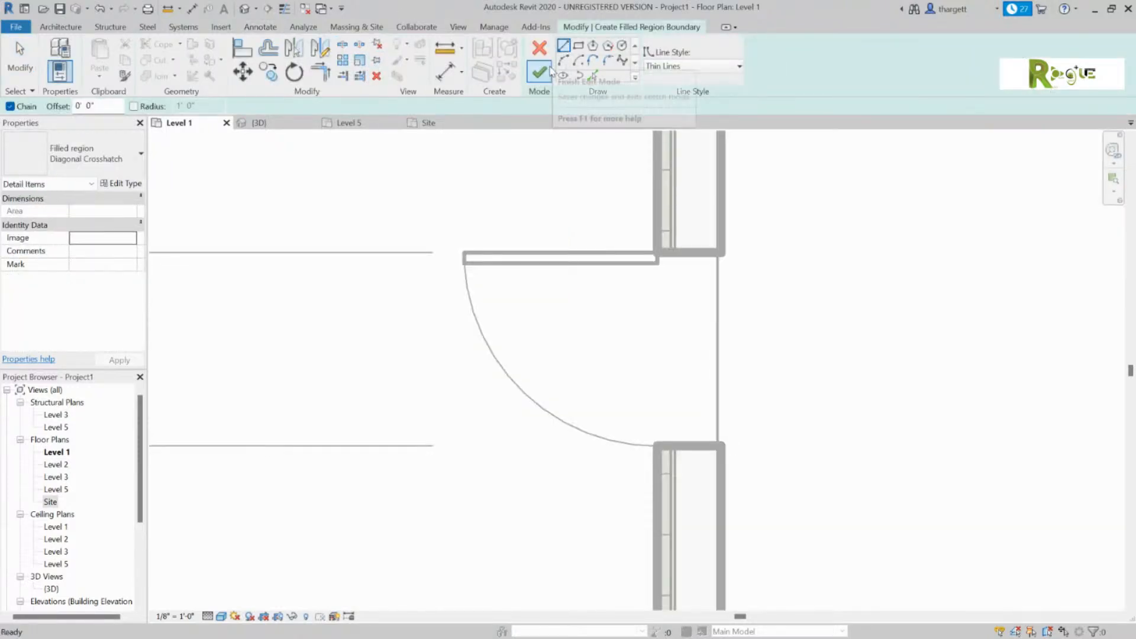
{"action": "left_click", "coordinate": [539, 72]}
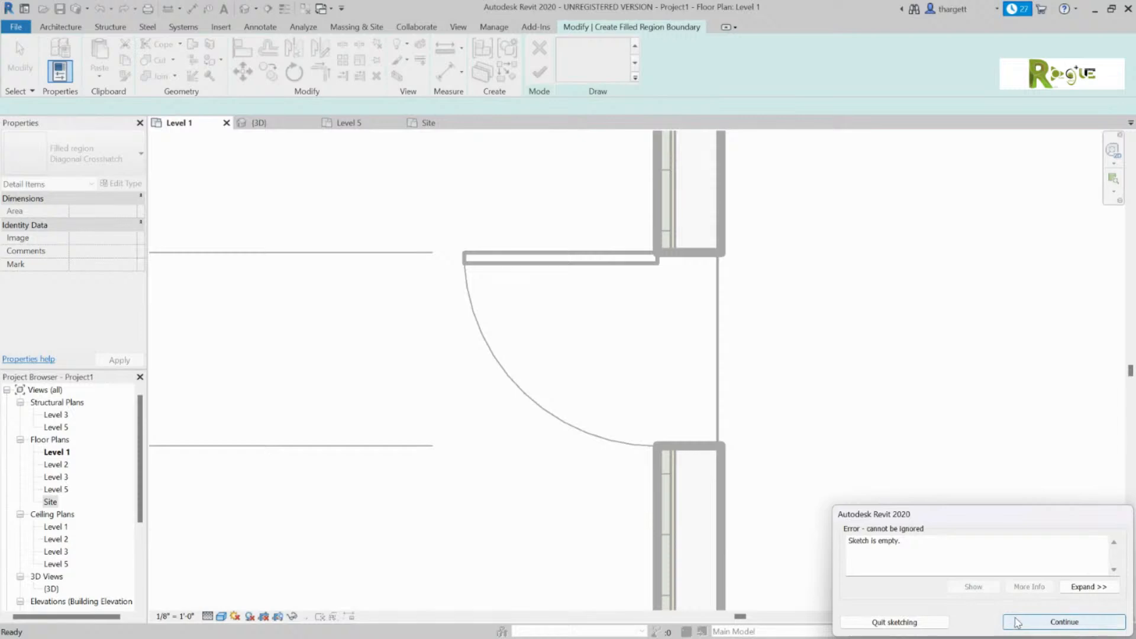
{"action": "left_click", "coordinate": [1063, 622]}
{"action": "left_click", "coordinate": [539, 47]}
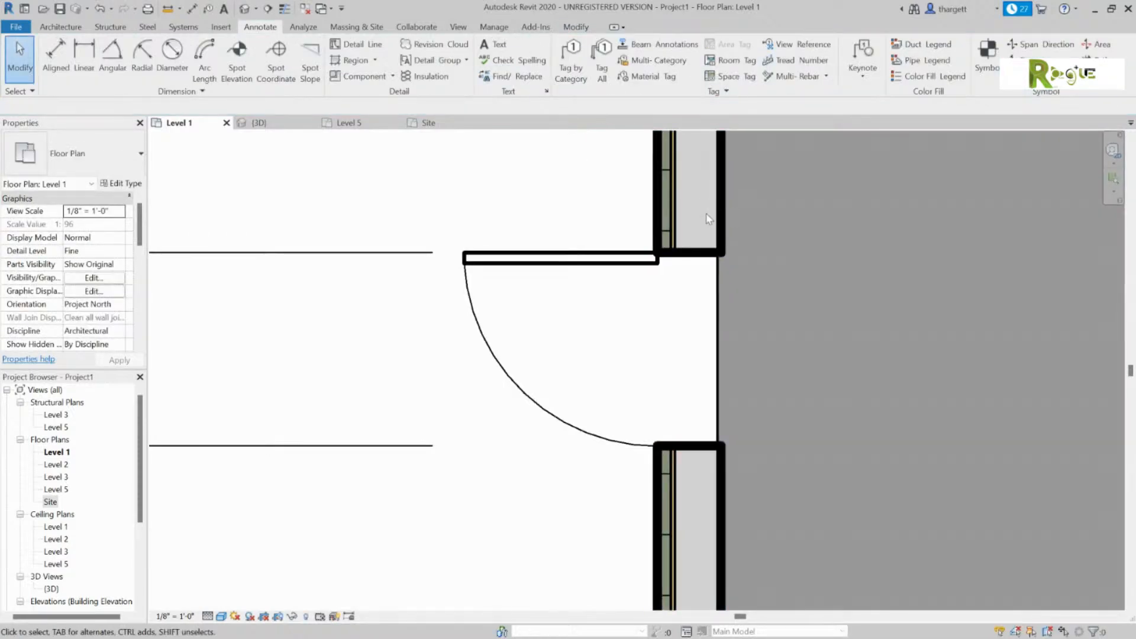
Draw a rectangular revision cloud around the exterior door on the outer wall of the Lift Bay.
{"action": "scroll", "coordinate": [705, 214], "scroll_direction": "down", "scroll_amount": 4}
{"action": "middle_click_drag", "start_coordinate": [874, 275], "coordinate": [647, 292]}
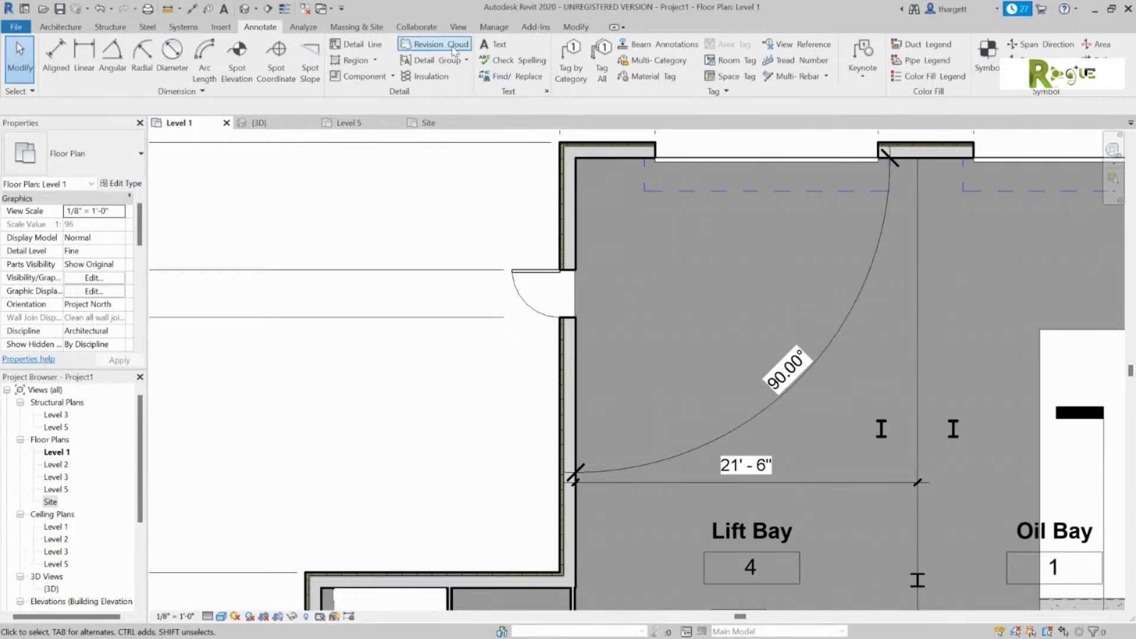
{"action": "left_click", "coordinate": [434, 45]}
{"action": "left_click", "coordinate": [497, 216]}
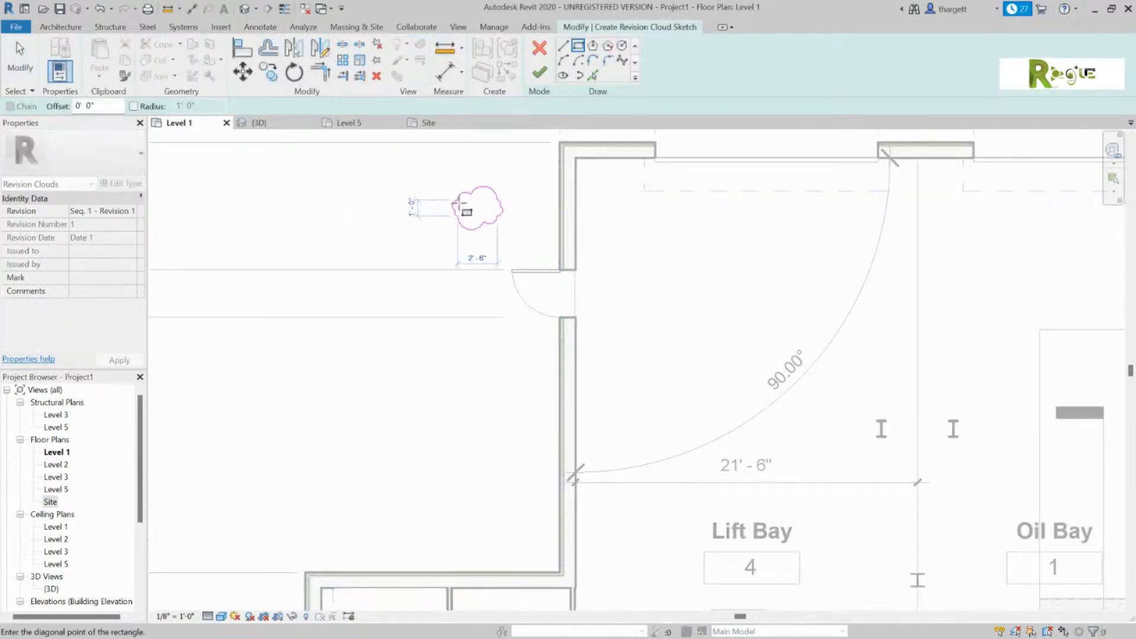
{"action": "left_click", "coordinate": [641, 342]}
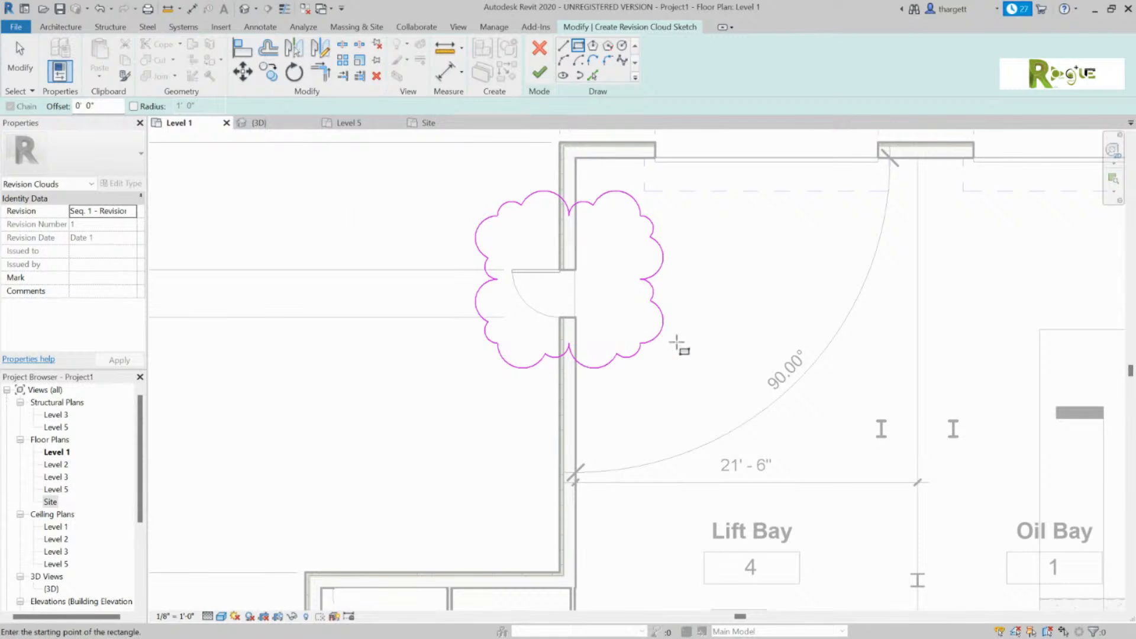
{"action": "left_click", "coordinate": [539, 72]}
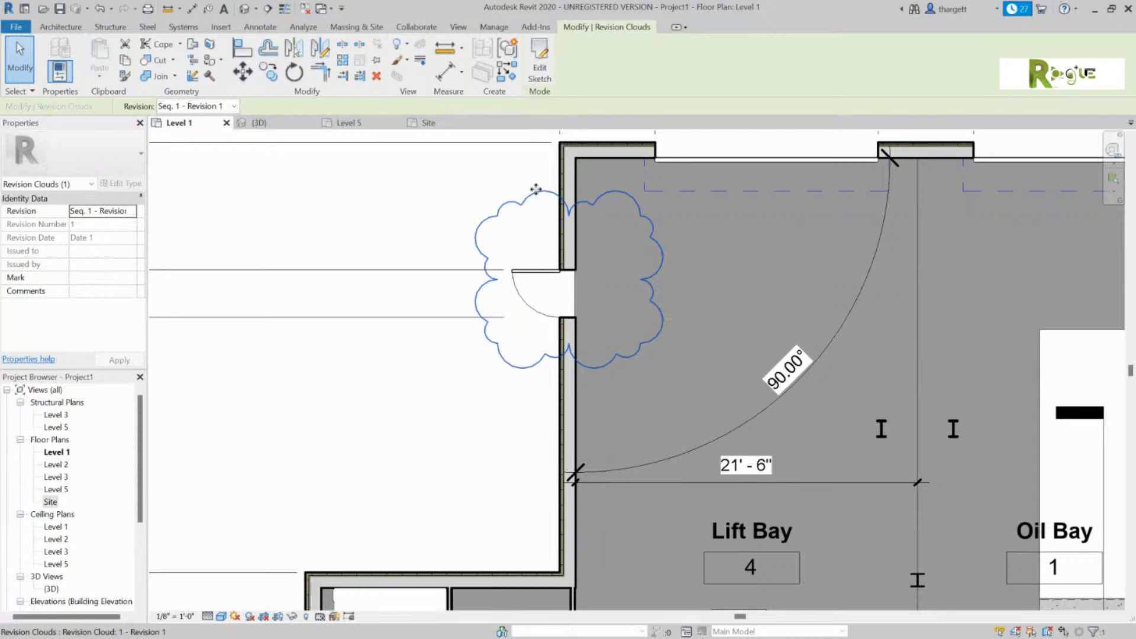
Move the revision cloud away from the exterior door into the empty area outside the building, and delete it.
{"action": "left_click", "coordinate": [260, 26]}
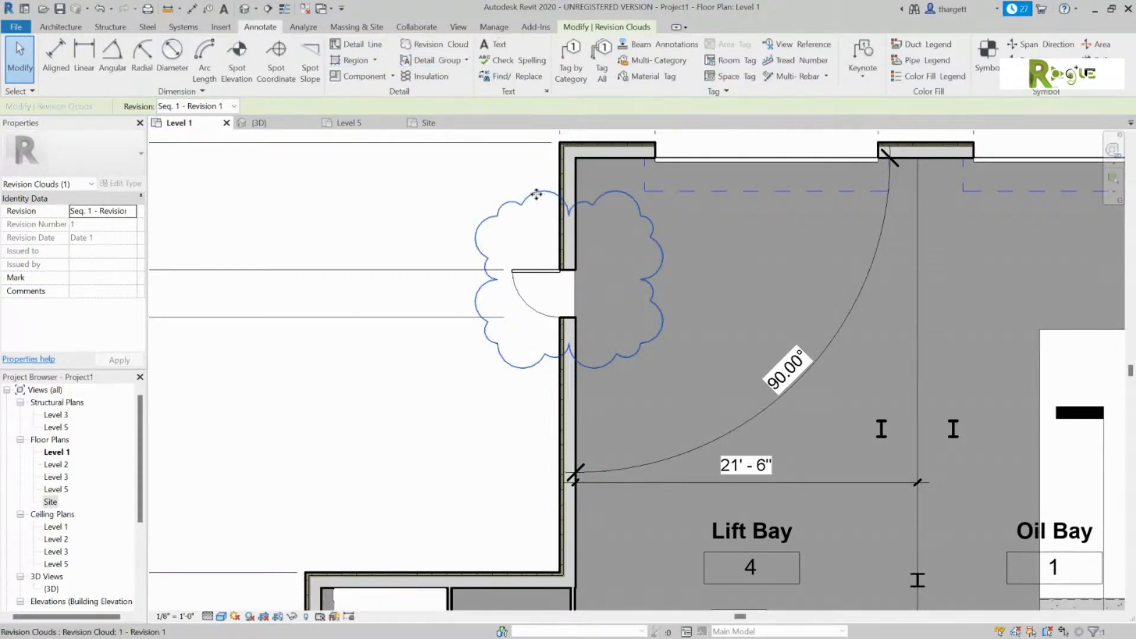
{"action": "left_click_drag", "start_coordinate": [534, 192], "coordinate": [352, 177]}
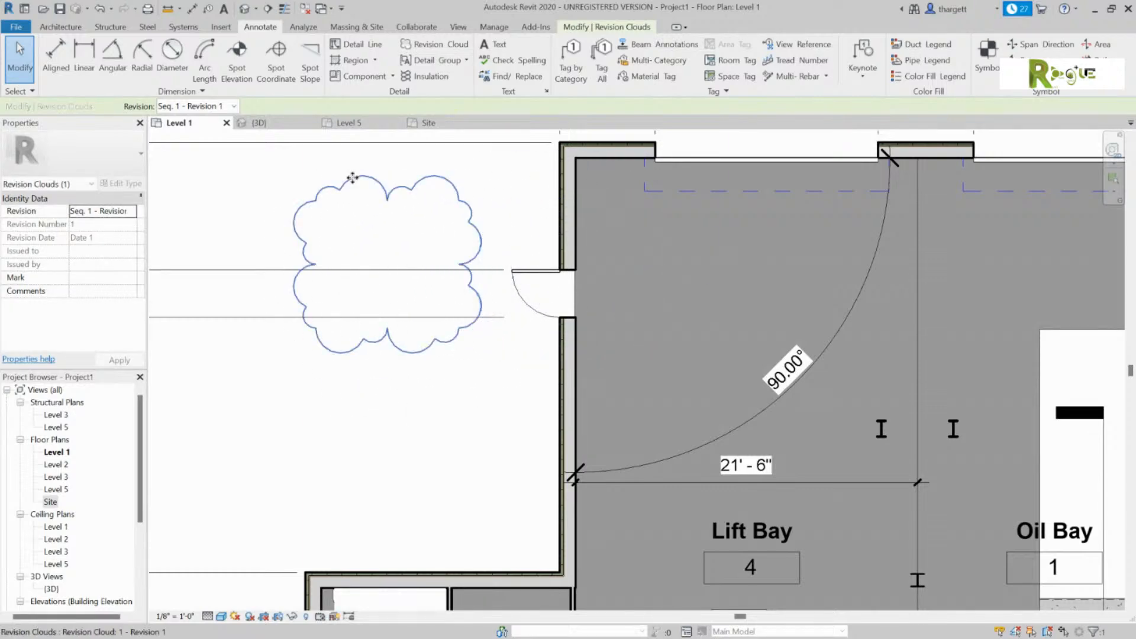
{"action": "key", "text": "Delete"}
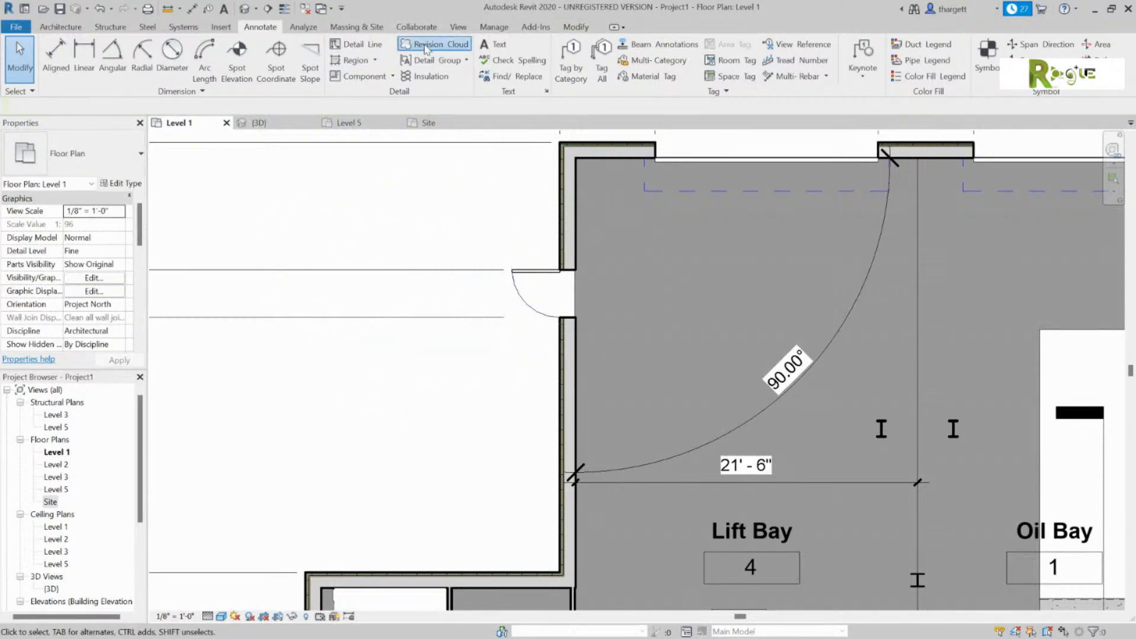
Try out rectangular, polygonal, circular and elliptical revision cloud outlines beside the exterior door and discard the sketch.
{"action": "left_click", "coordinate": [425, 47]}
{"action": "left_click", "coordinate": [322, 167]}
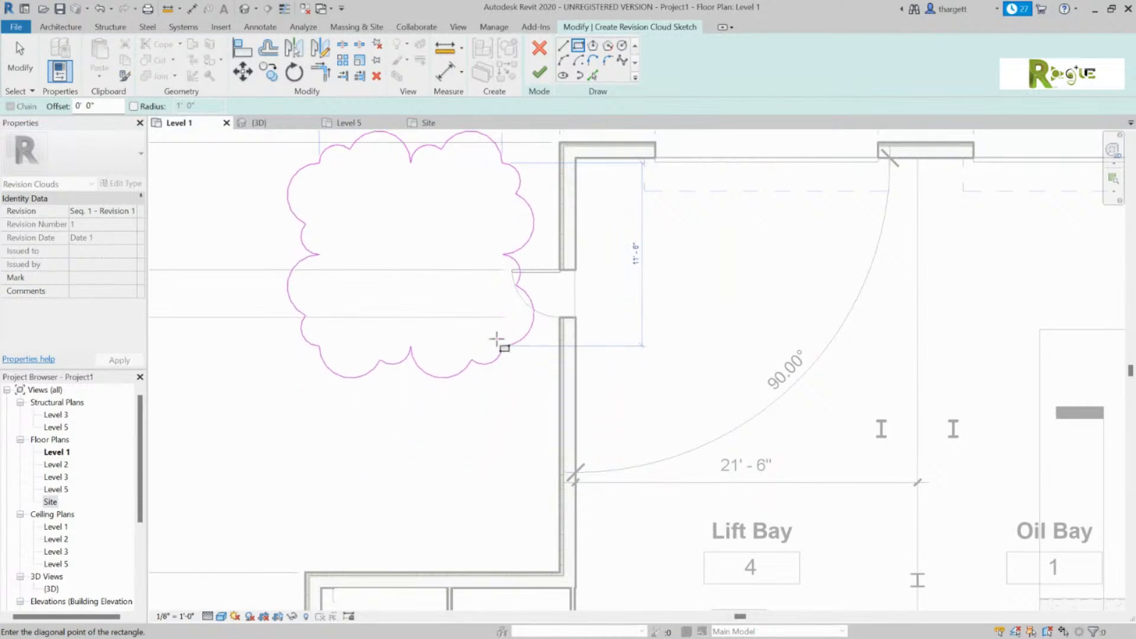
{"action": "left_click", "coordinate": [592, 48]}
{"action": "left_click", "coordinate": [318, 176]}
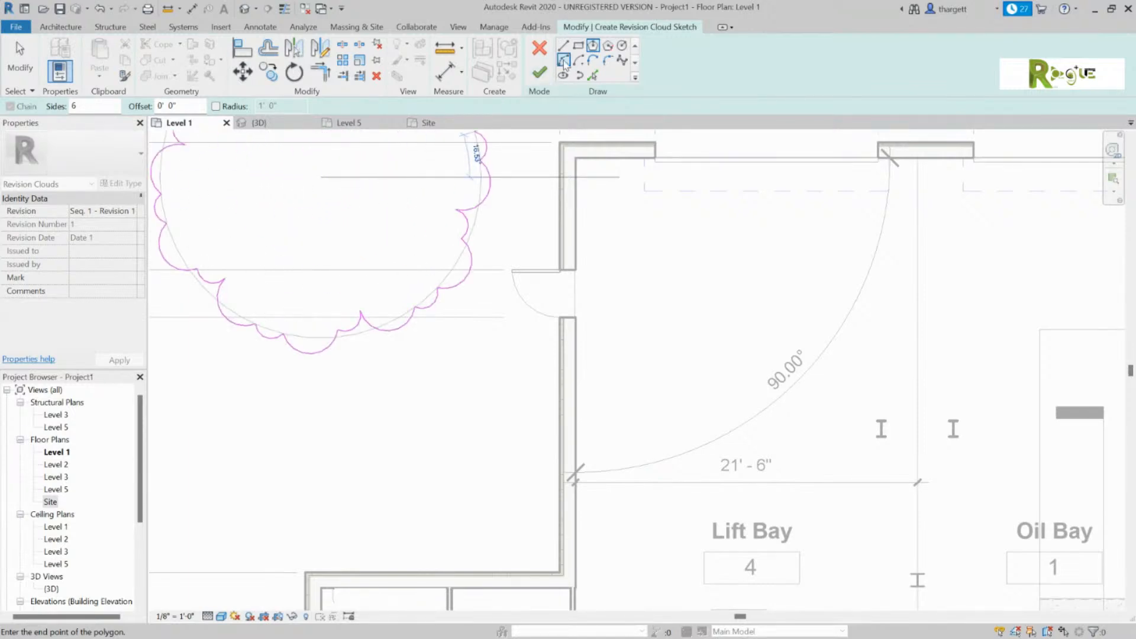
{"action": "left_click", "coordinate": [621, 46]}
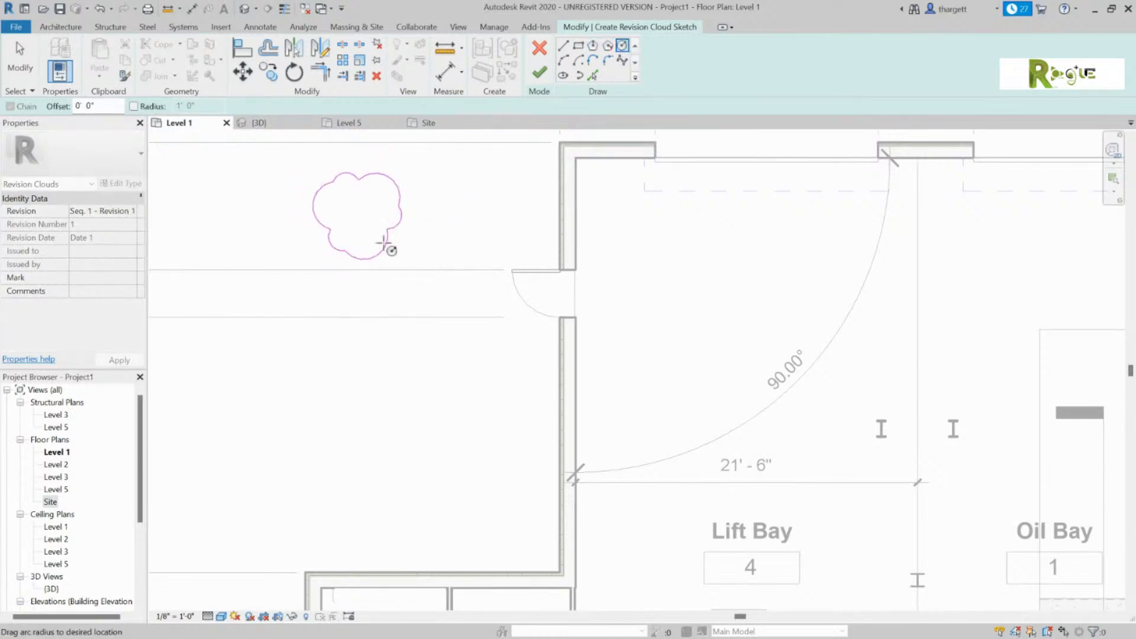
{"action": "left_click", "coordinate": [564, 75]}
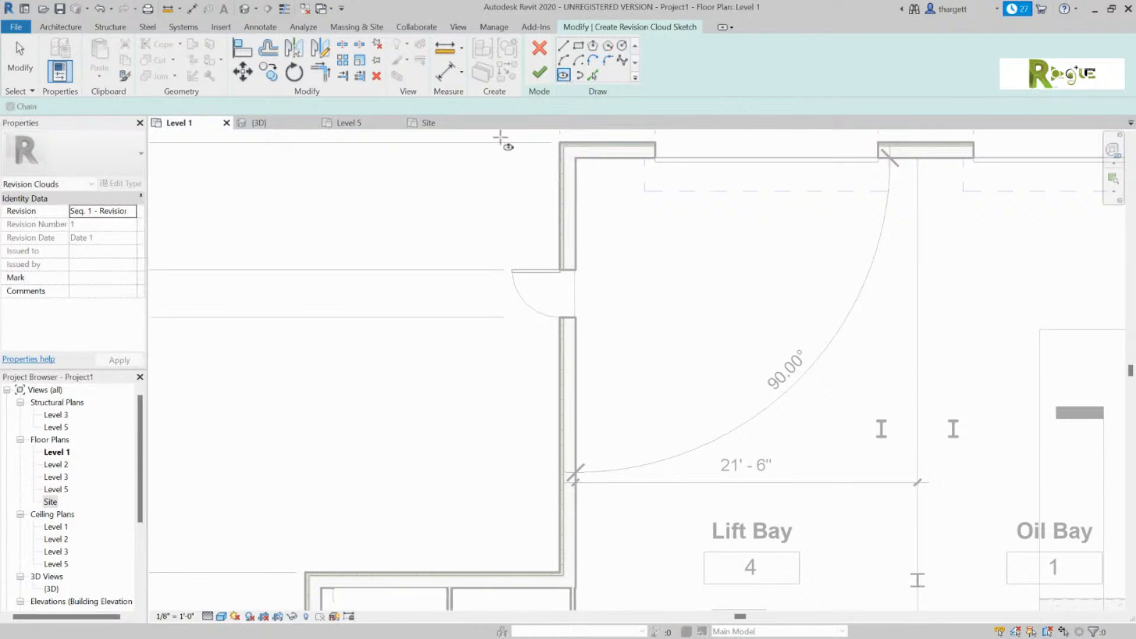
{"action": "left_click", "coordinate": [359, 252]}
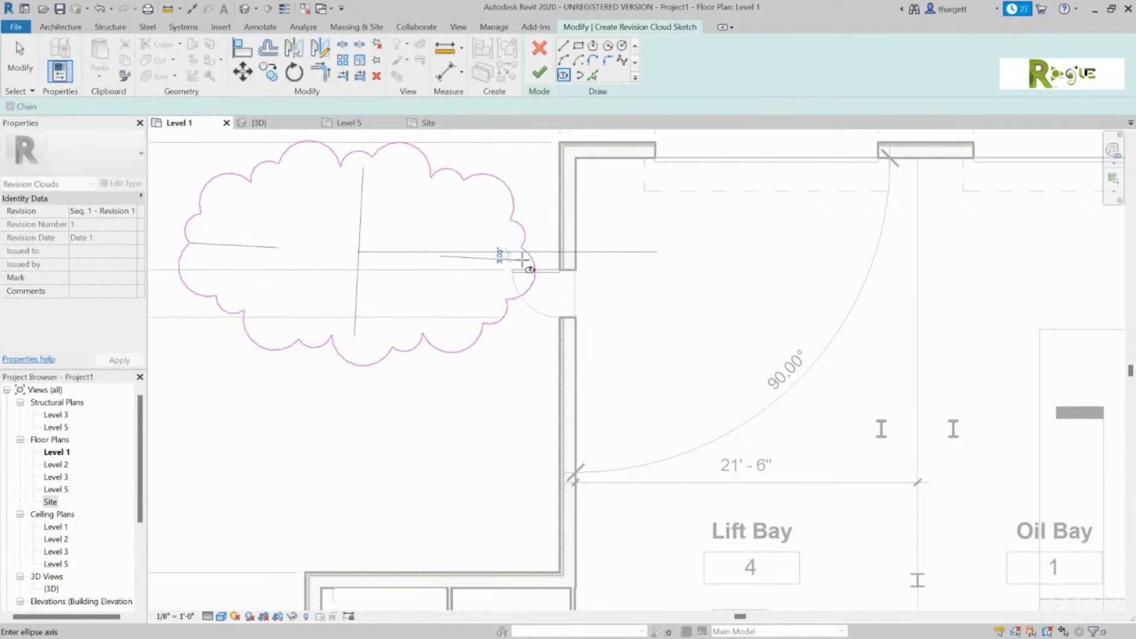
{"action": "left_click", "coordinate": [535, 53]}
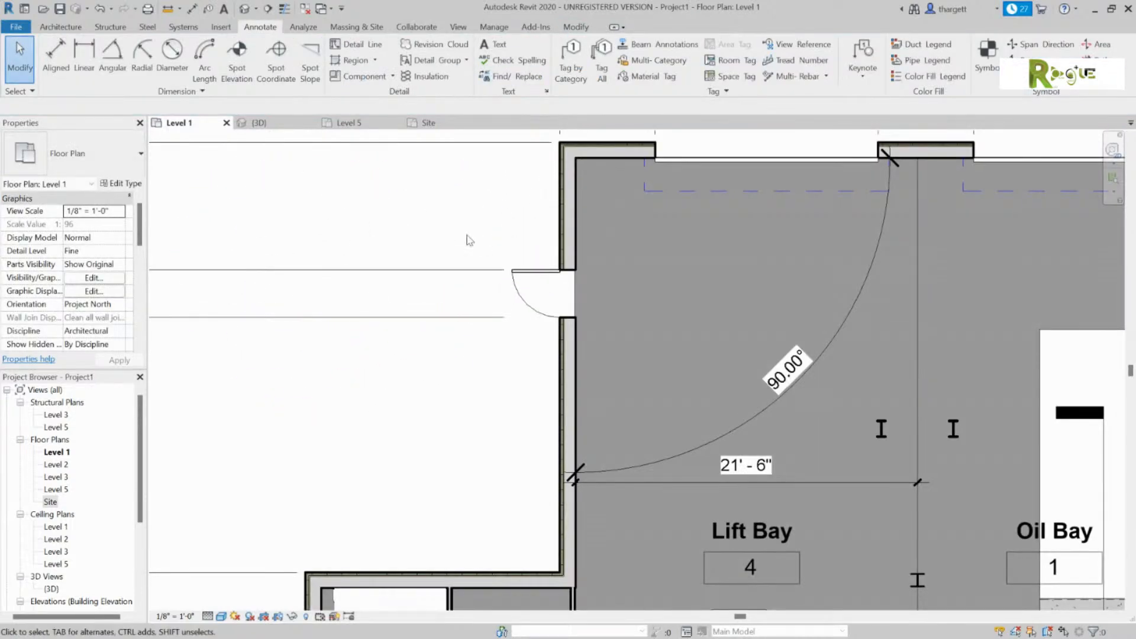
Examine the Lift Bay furniture and roof joists in the 3D view and return to the Level 1 floor plan.
{"action": "middle_click_drag", "start_coordinate": [626, 343], "coordinate": [497, 263]}
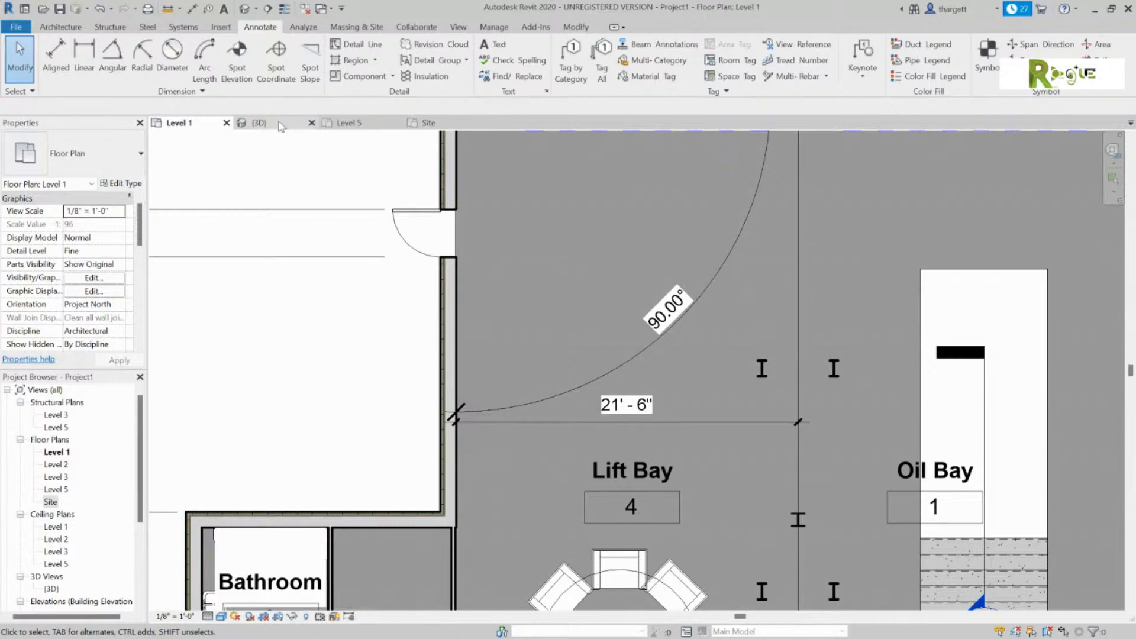
{"action": "left_click", "coordinate": [259, 122]}
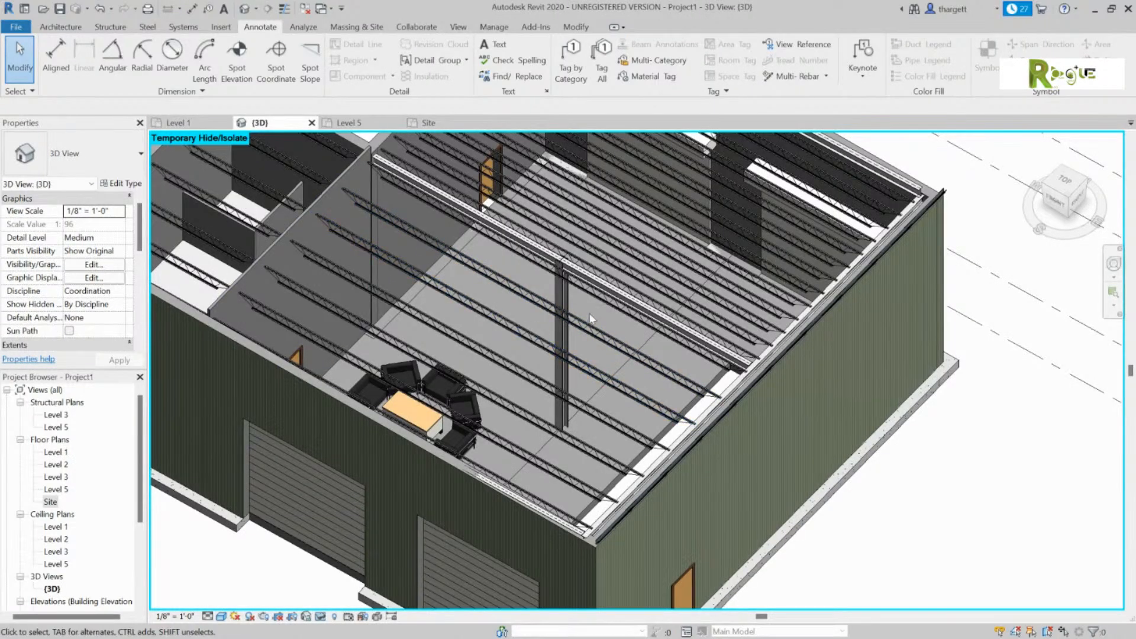
{"action": "mouse_move", "coordinate": [590, 313]}
{"action": "middle_mouse_down", "text": "shift"}
{"action": "mouse_move", "coordinate": [415, 330]}
{"action": "mouse_move", "coordinate": [261, 322]}
{"action": "mouse_move", "coordinate": [578, 314]}
{"action": "middle_mouse_up", "text": "shift"}
{"action": "scroll", "coordinate": [533, 384], "scroll_direction": "up", "scroll_amount": 8}
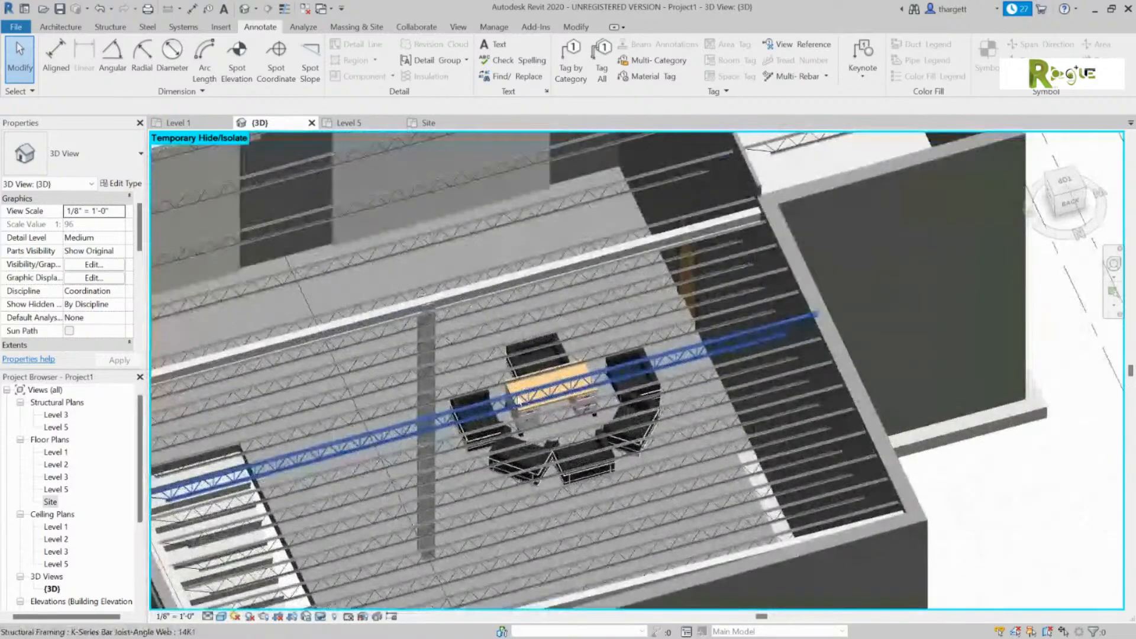
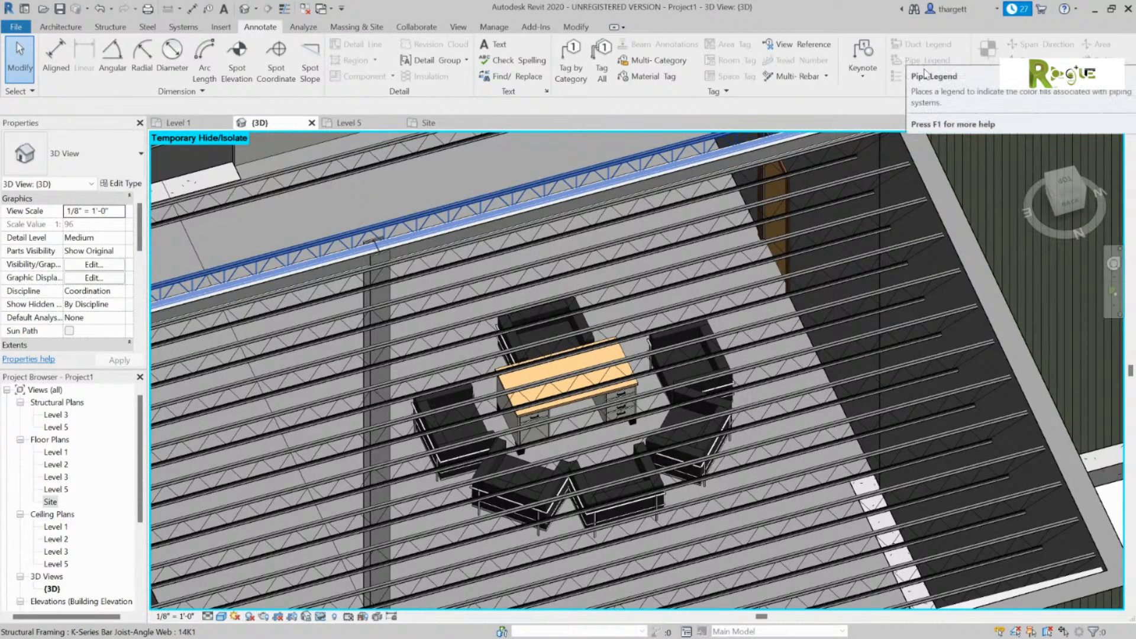
{"action": "left_click", "coordinate": [177, 122]}
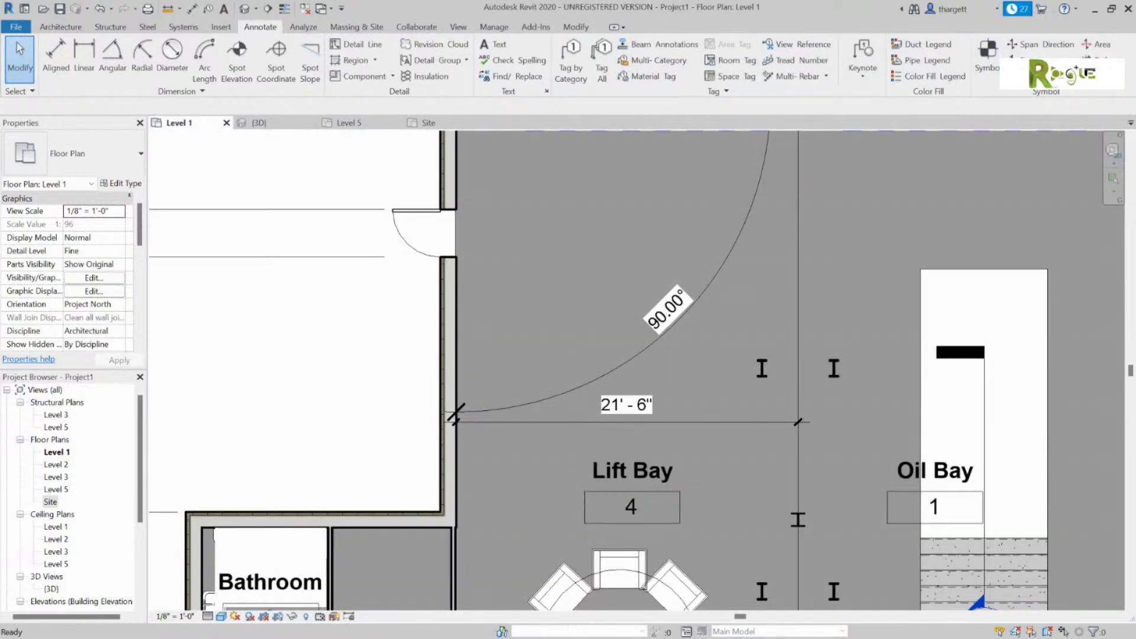
Delete the masking region covering the Bathroom fixtures.
{"action": "scroll", "coordinate": [789, 241], "scroll_direction": "down", "scroll_amount": 2}
{"action": "middle_click_drag", "start_coordinate": [742, 286], "coordinate": [717, 210]}
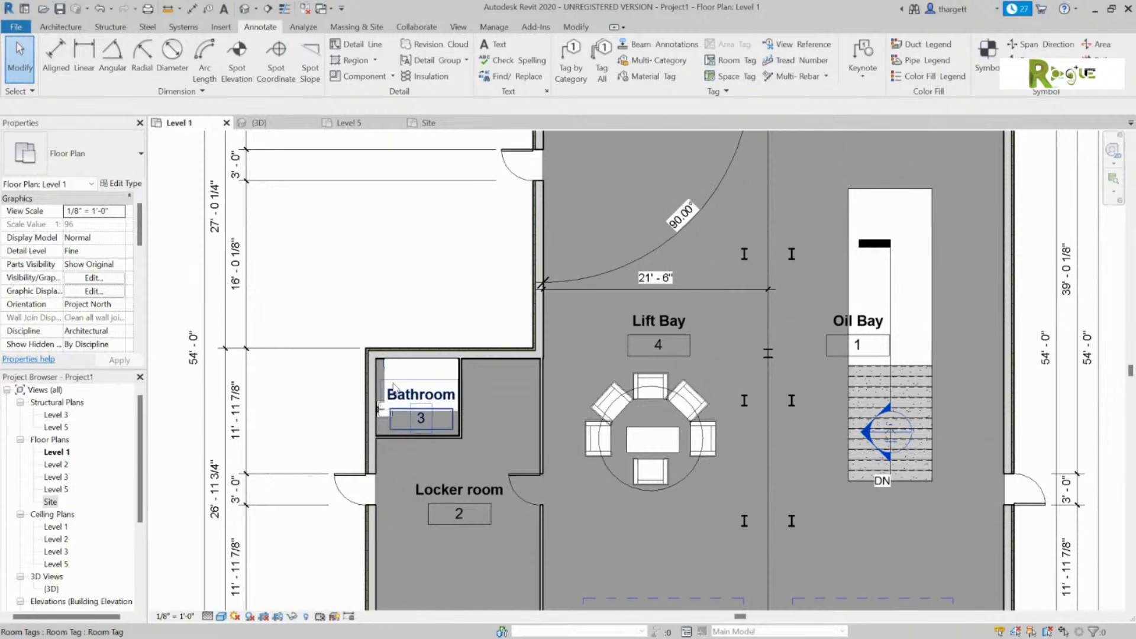
{"action": "left_click", "coordinate": [391, 385]}
{"action": "key", "text": "Delete"}
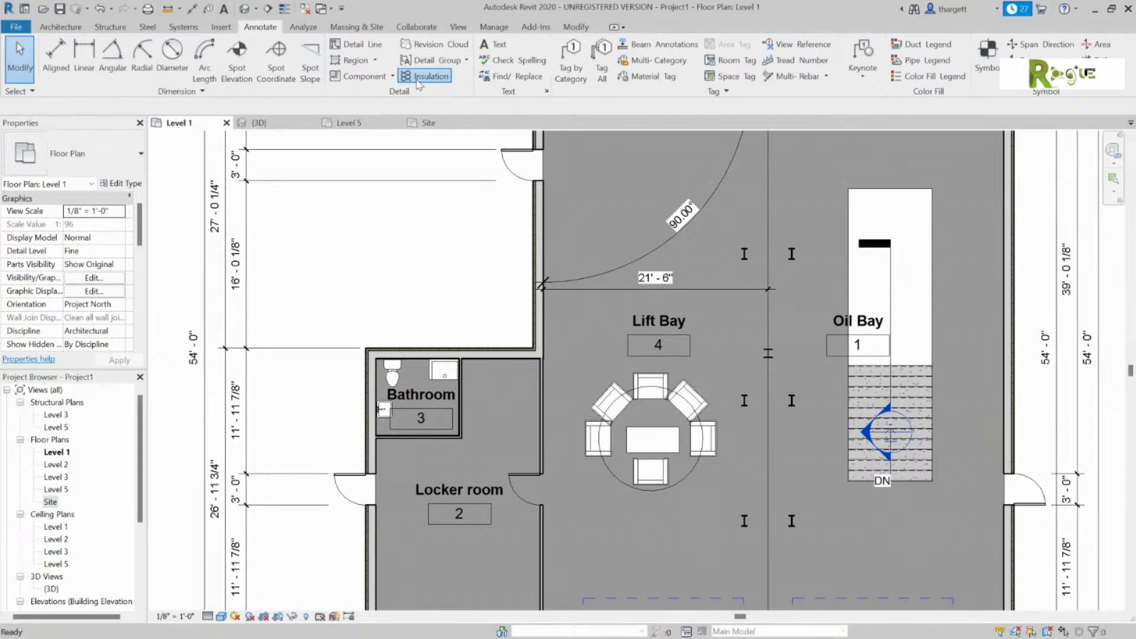
Draw a closed rectangle of batting insulation, about 11'-6" by 8'-0", in the empty area above the Bathroom.
{"action": "left_click", "coordinate": [422, 76]}
{"action": "left_click", "coordinate": [366, 202]}
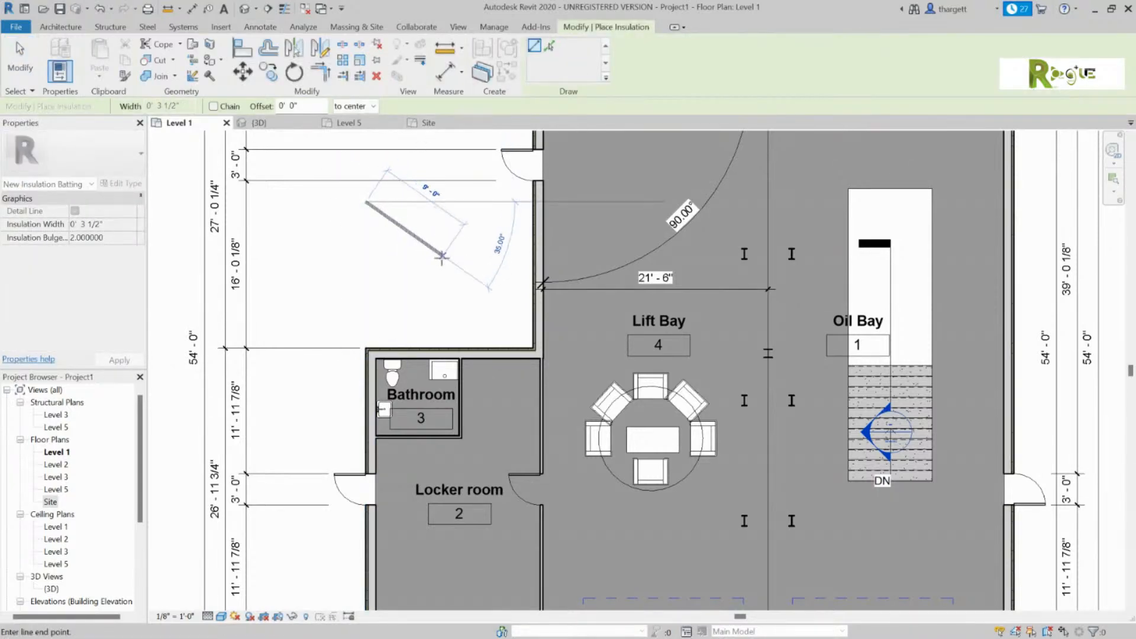
{"action": "scroll", "coordinate": [375, 273], "scroll_direction": "up", "scroll_amount": 5}
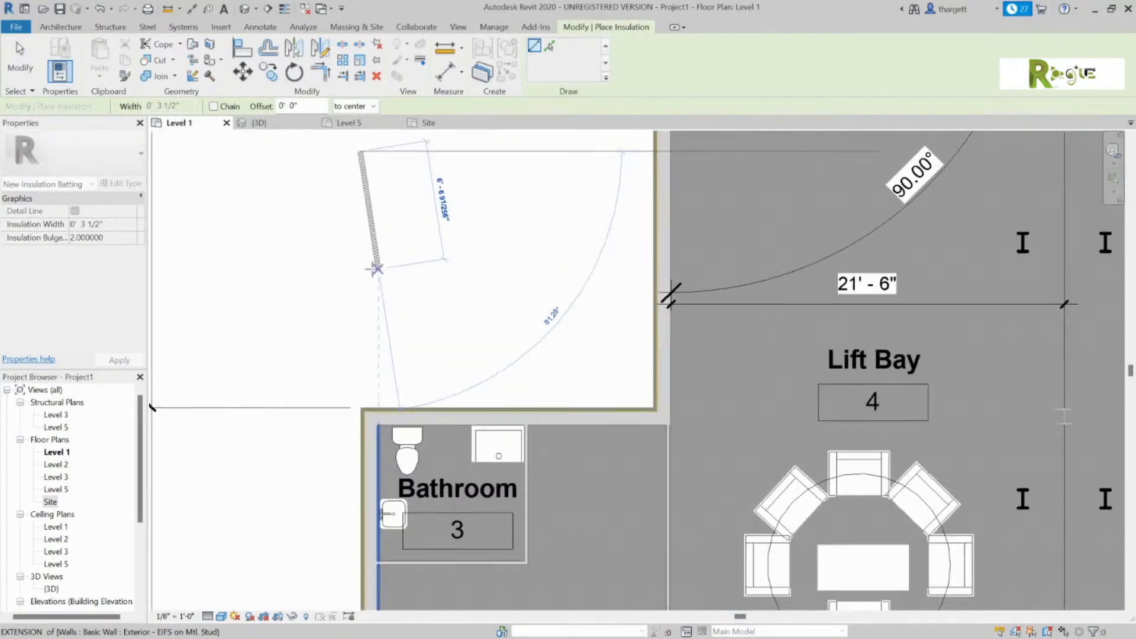
{"action": "scroll", "coordinate": [508, 329], "scroll_direction": "down", "scroll_amount": 5}
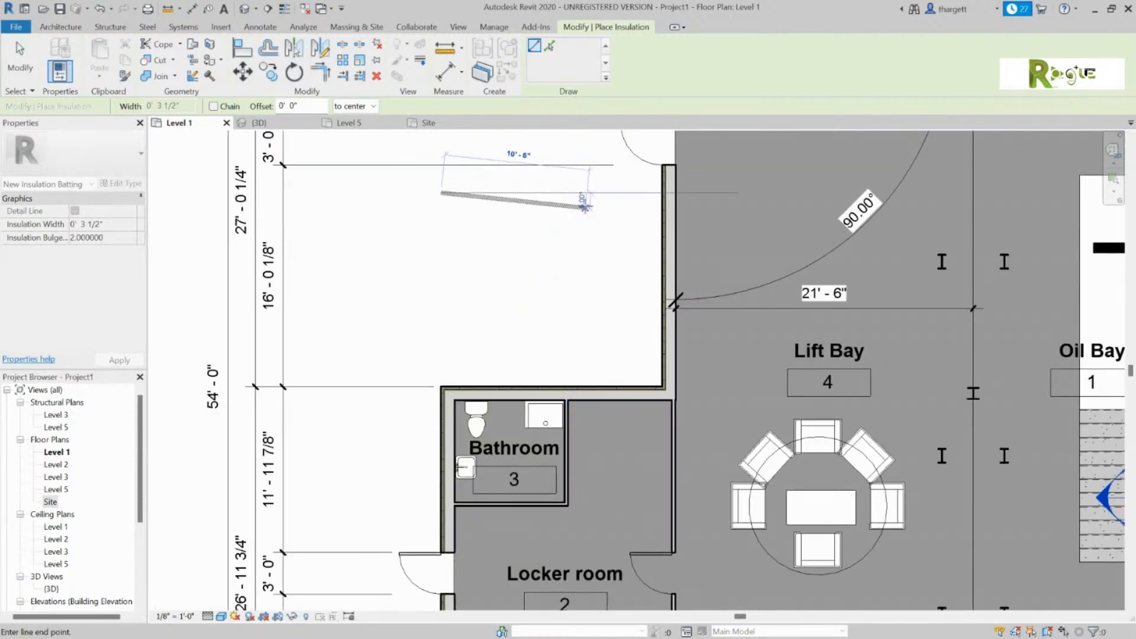
{"action": "left_click", "coordinate": [600, 192]}
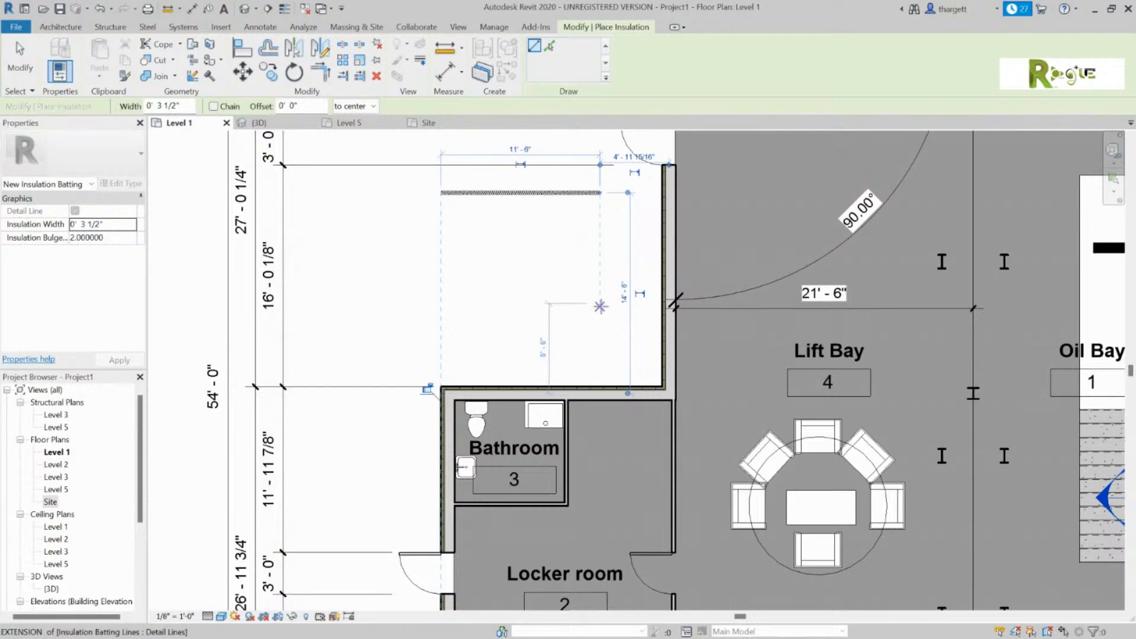
{"action": "left_click", "coordinate": [599, 304]}
{"action": "left_click", "coordinate": [439, 303]}
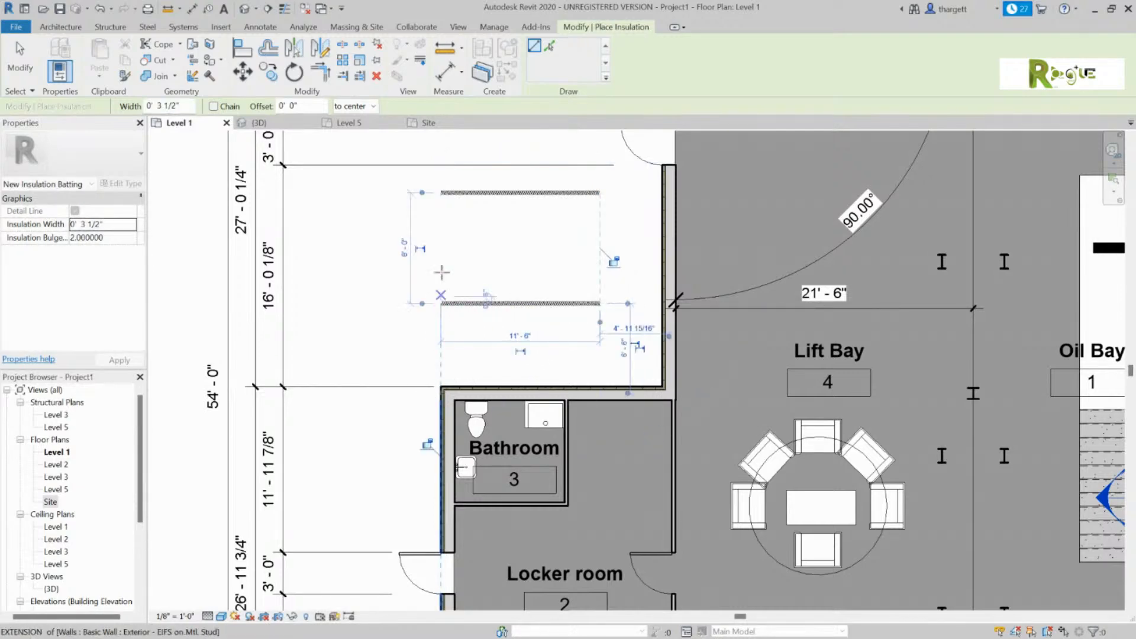
{"action": "left_click", "coordinate": [441, 192]}
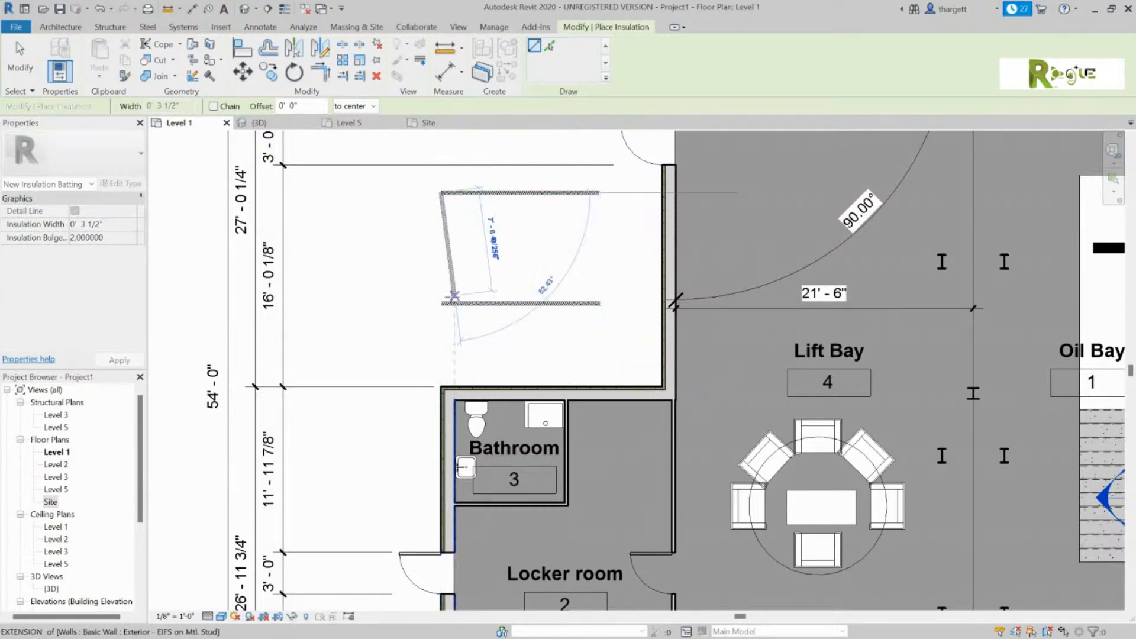
{"action": "left_click", "coordinate": [441, 304]}
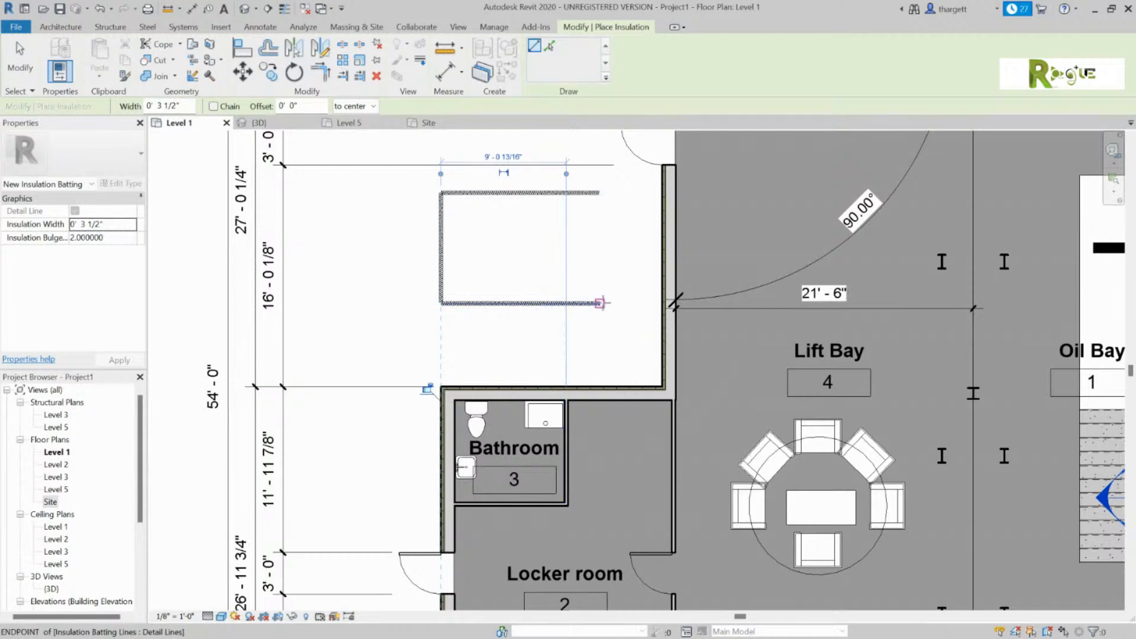
{"action": "left_click", "coordinate": [599, 304]}
{"action": "left_click", "coordinate": [599, 191]}
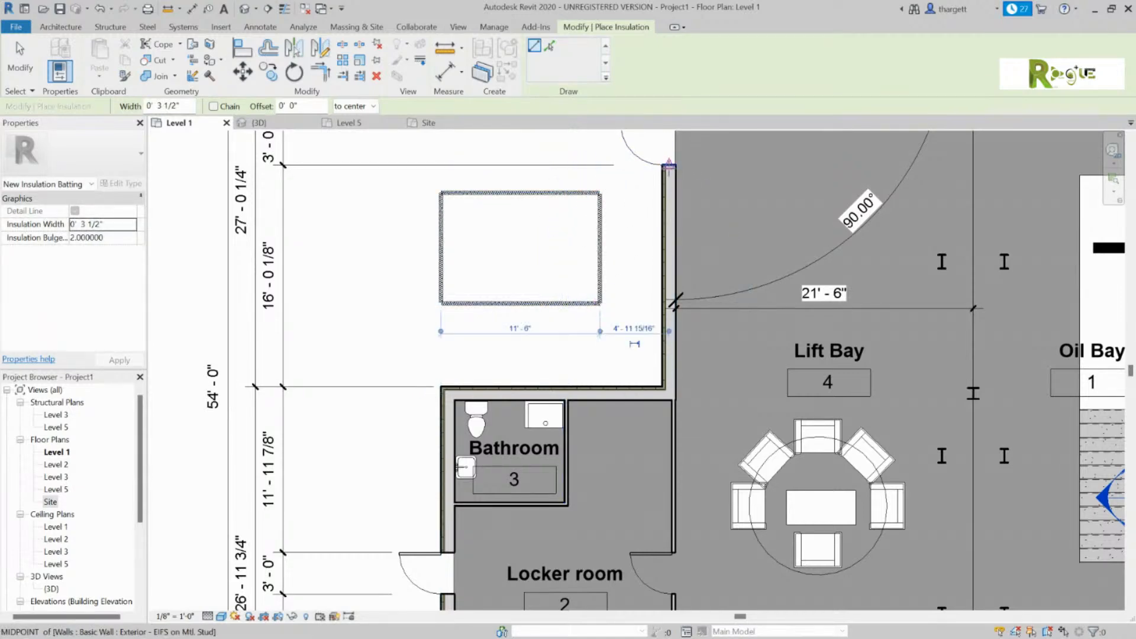
Draw batting insulation inside the exterior wall from the upper door opening, around the Bathroom's corners, to the Locker room's exterior door.
{"action": "left_click", "coordinate": [669, 165]}
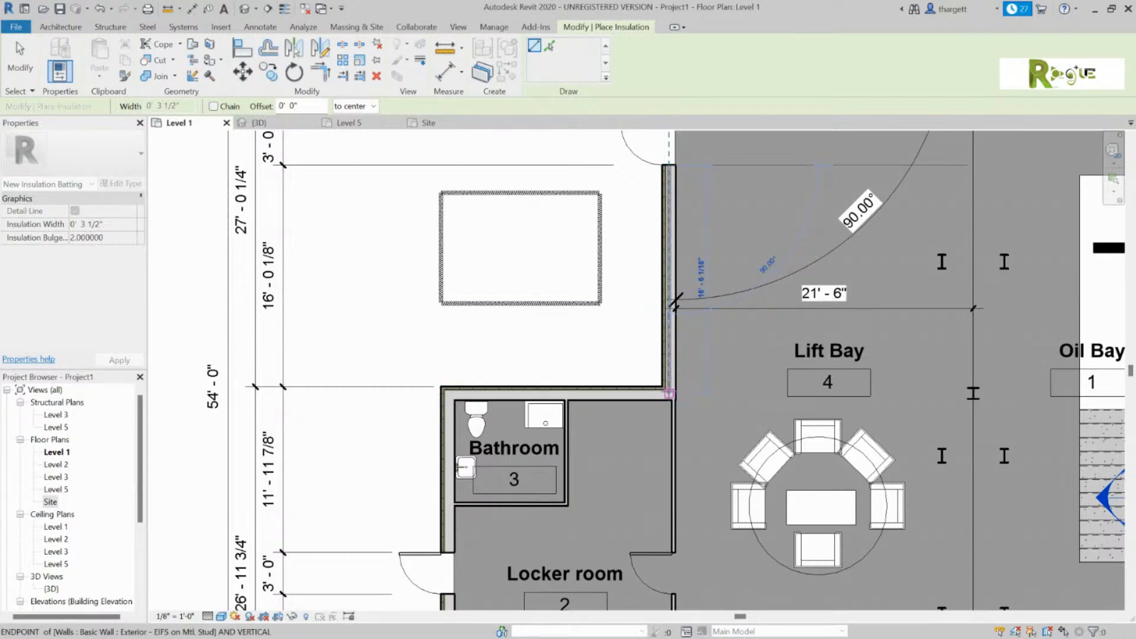
{"action": "left_click", "coordinate": [669, 393]}
{"action": "left_click", "coordinate": [668, 392]}
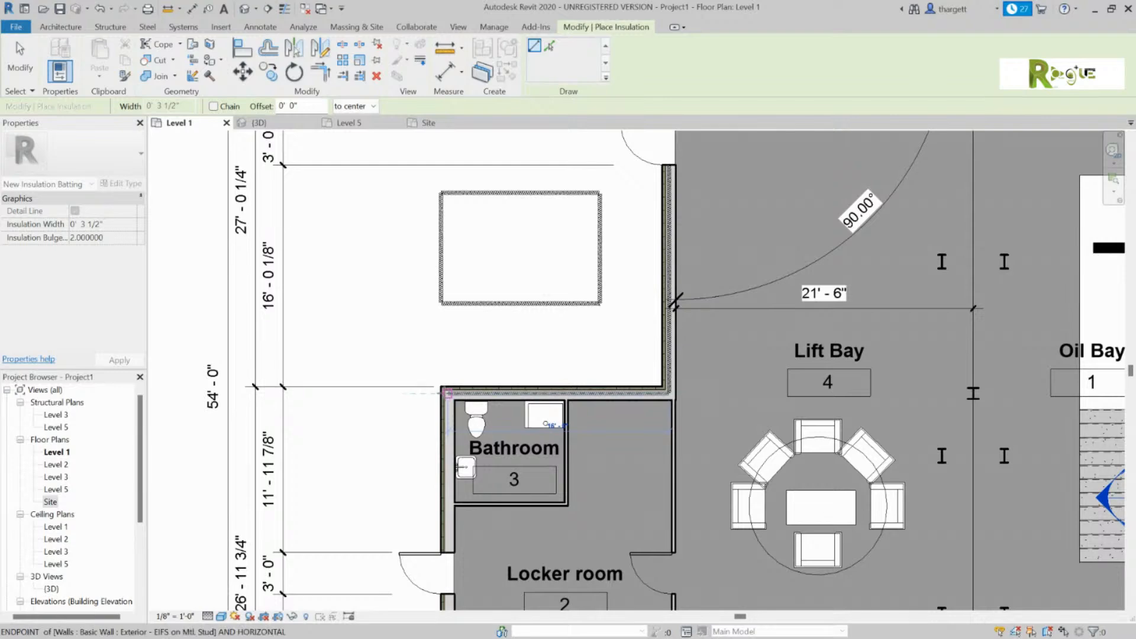
{"action": "left_click", "coordinate": [448, 393]}
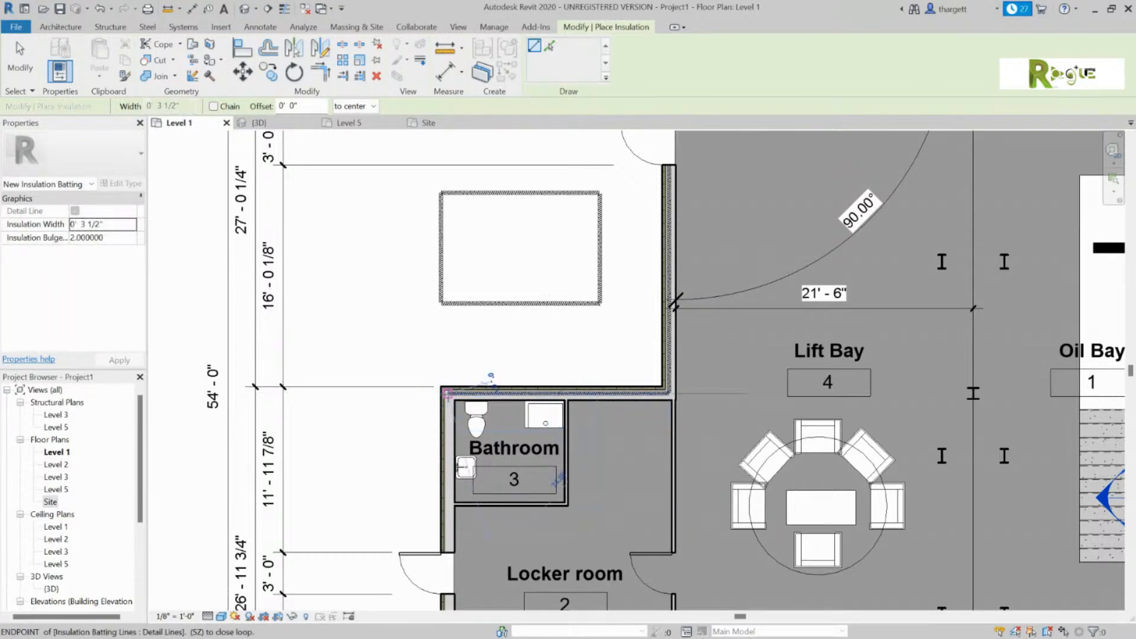
{"action": "scroll", "coordinate": [444, 497], "scroll_direction": "down", "scroll_amount": 2}
{"action": "middle_click_drag", "start_coordinate": [459, 475], "coordinate": [493, 346]}
{"action": "scroll", "coordinate": [493, 346], "scroll_direction": "up", "scroll_amount": 4}
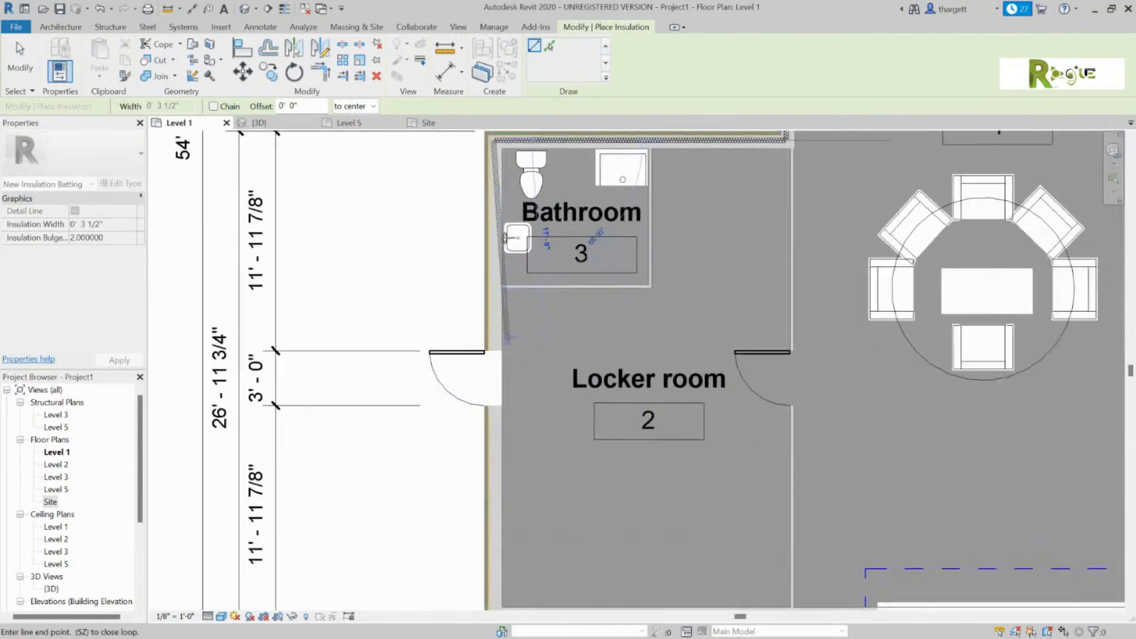
{"action": "left_click", "coordinate": [491, 353]}
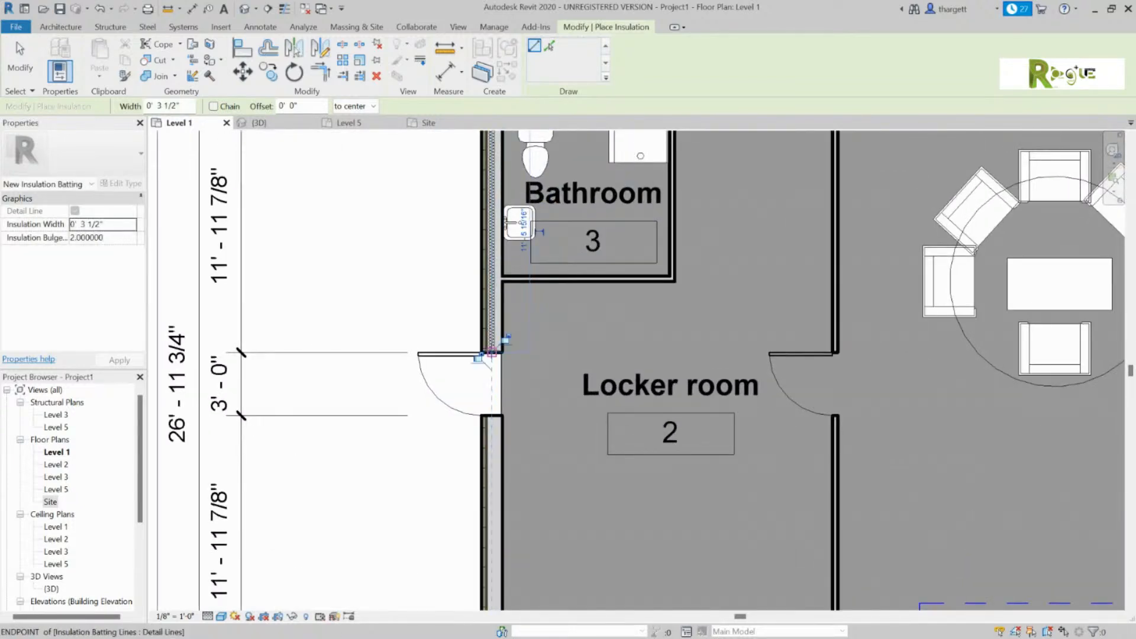
Draw batting insulation inside the exterior wall from below the Locker room's door to the lower corner and along the bottom wall's full length.
{"action": "left_click", "coordinate": [491, 416]}
{"action": "middle_click_drag", "start_coordinate": [540, 438], "coordinate": [608, 209]}
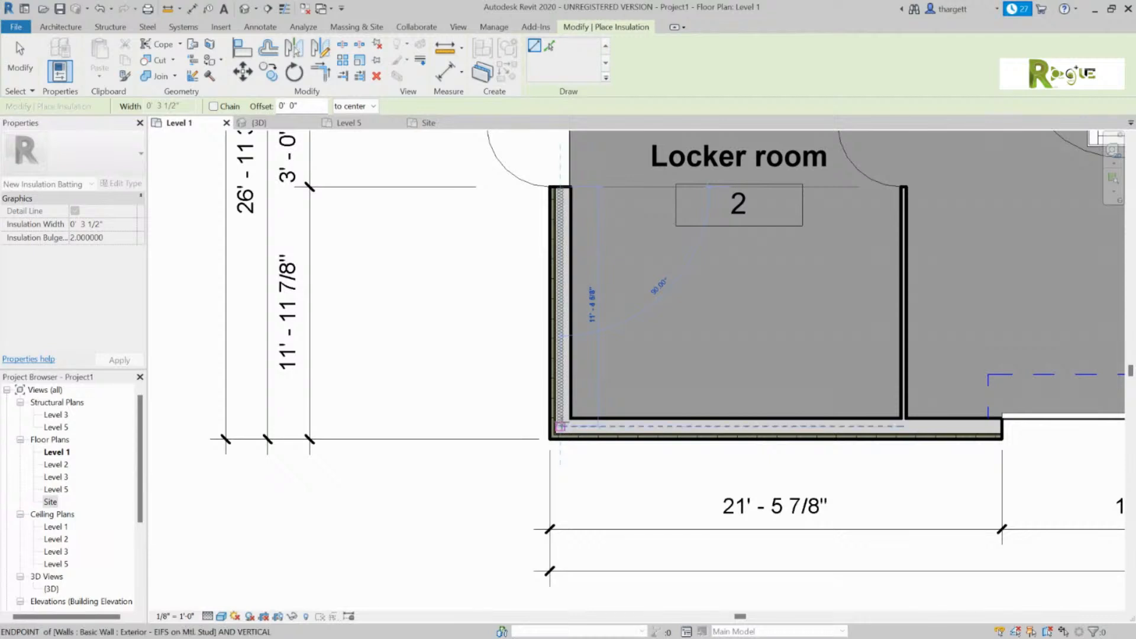
{"action": "left_click", "coordinate": [560, 426]}
{"action": "left_click", "coordinate": [560, 426]}
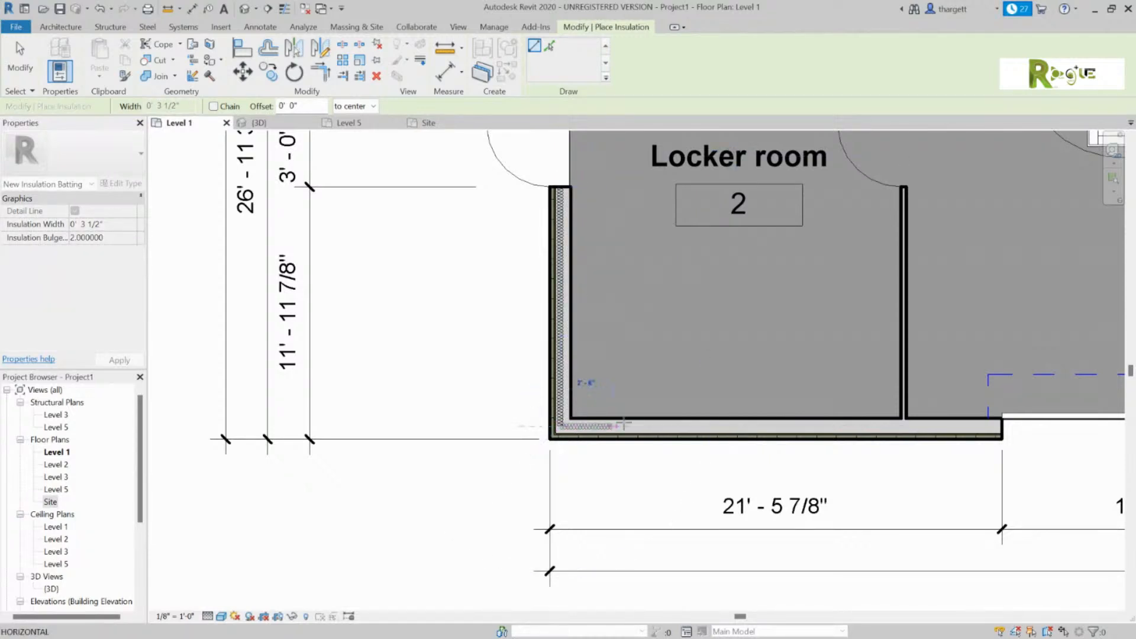
{"action": "left_click", "coordinate": [1001, 426]}
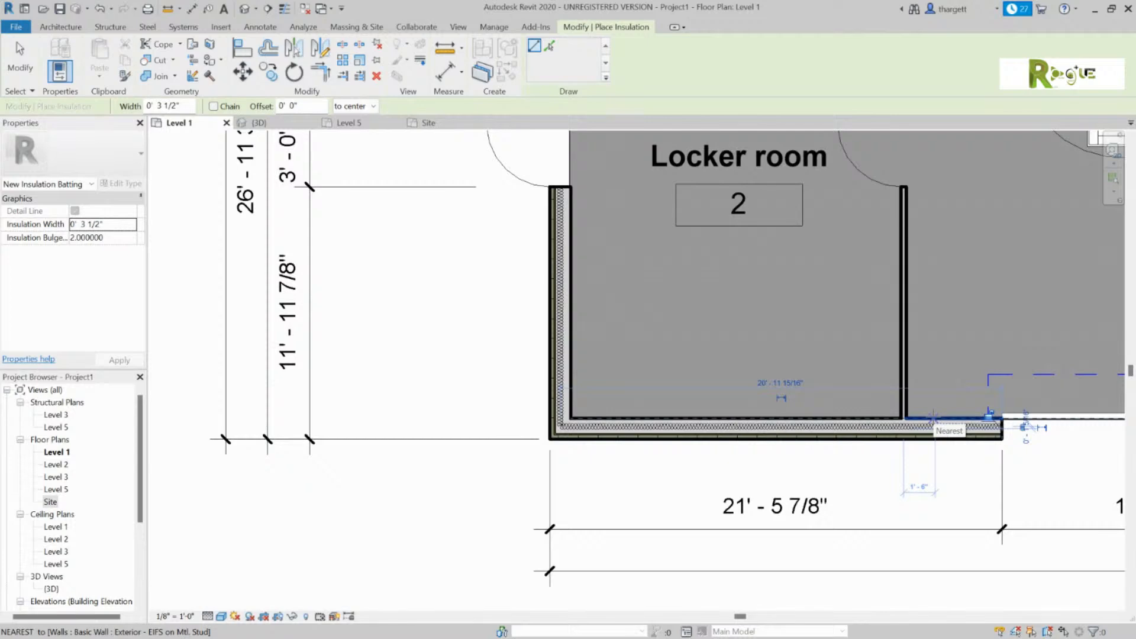
{"action": "key", "text": "Escape"}
{"action": "key", "text": "Escape"}
Examine the batting insulation in the exterior wall around the Bathroom corner up close.
{"action": "mouse_move", "coordinate": [951, 327]}
{"action": "middle_mouse_down"}
{"action": "mouse_move", "coordinate": [852, 356]}
{"action": "mouse_move", "coordinate": [841, 398]}
{"action": "mouse_move", "coordinate": [761, 452]}
{"action": "mouse_move", "coordinate": [754, 485]}
{"action": "middle_mouse_up"}
{"action": "middle_click_drag", "start_coordinate": [724, 307], "coordinate": [592, 592]}
{"action": "middle_click_drag", "start_coordinate": [664, 296], "coordinate": [781, 198]}
{"action": "scroll", "coordinate": [417, 437], "scroll_direction": "up", "scroll_amount": 3}
{"action": "scroll", "coordinate": [398, 489], "scroll_direction": "up", "scroll_amount": 4}
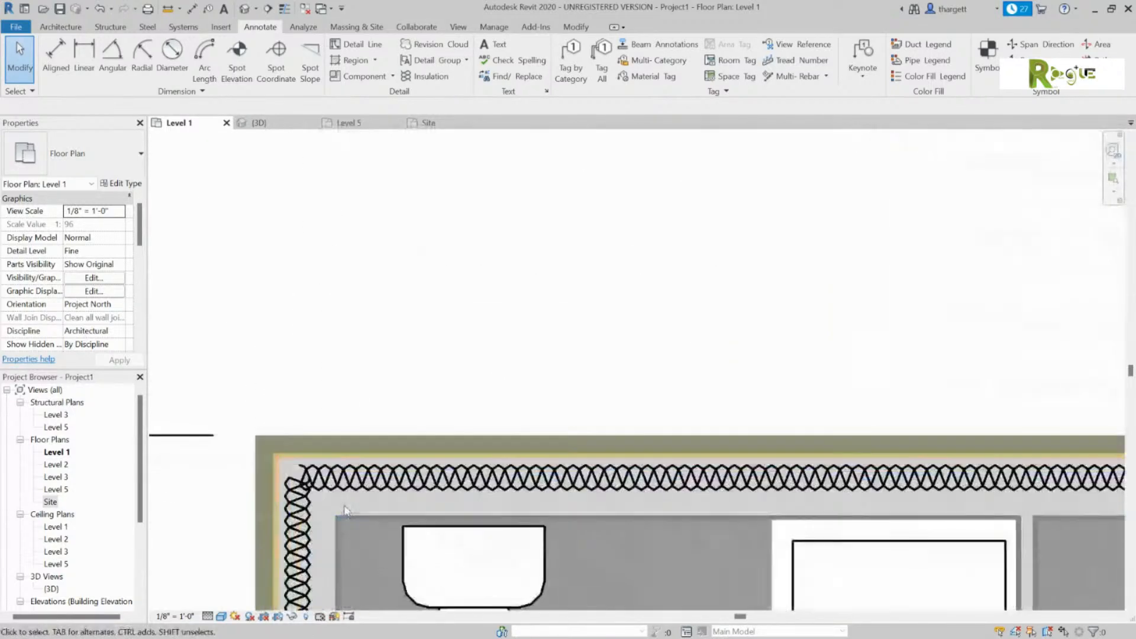
{"action": "middle_click_drag", "start_coordinate": [961, 495], "coordinate": [322, 477]}
{"action": "scroll", "coordinate": [651, 387], "scroll_direction": "down", "scroll_amount": 3}
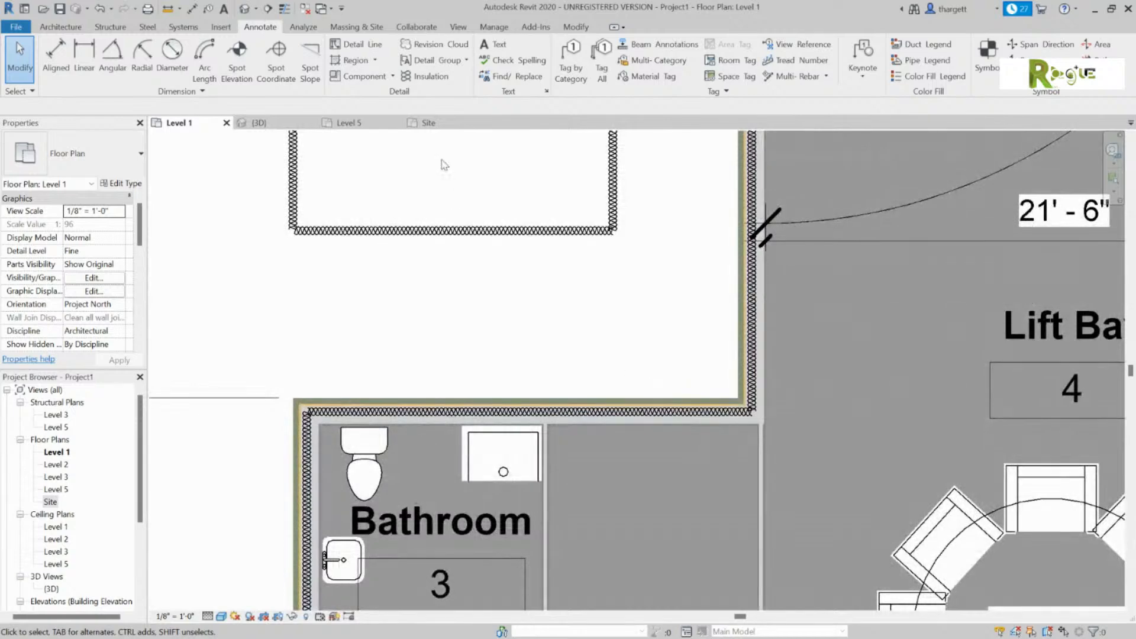
{"action": "left_click", "coordinate": [497, 46]}
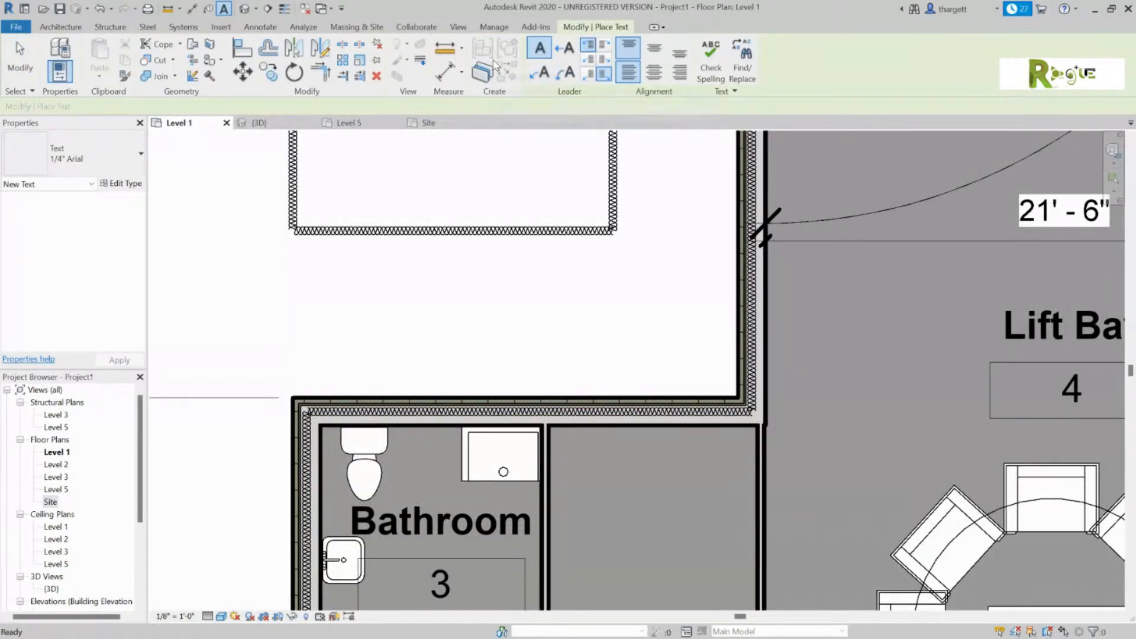
{"action": "left_click", "coordinate": [476, 288]}
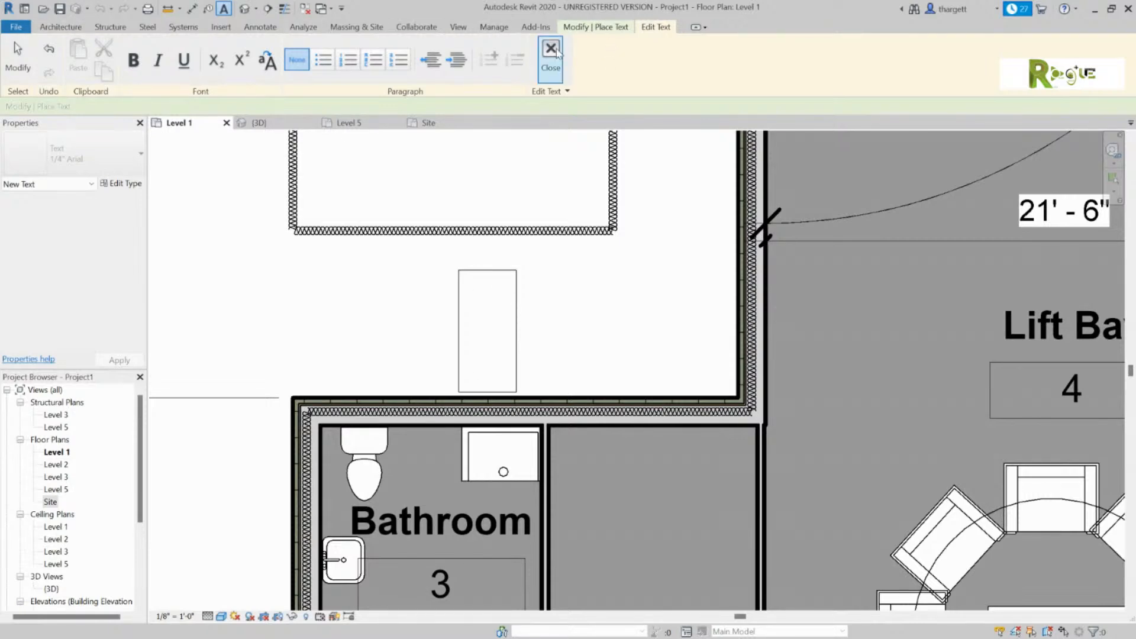
{"action": "key", "text": "Escape"}
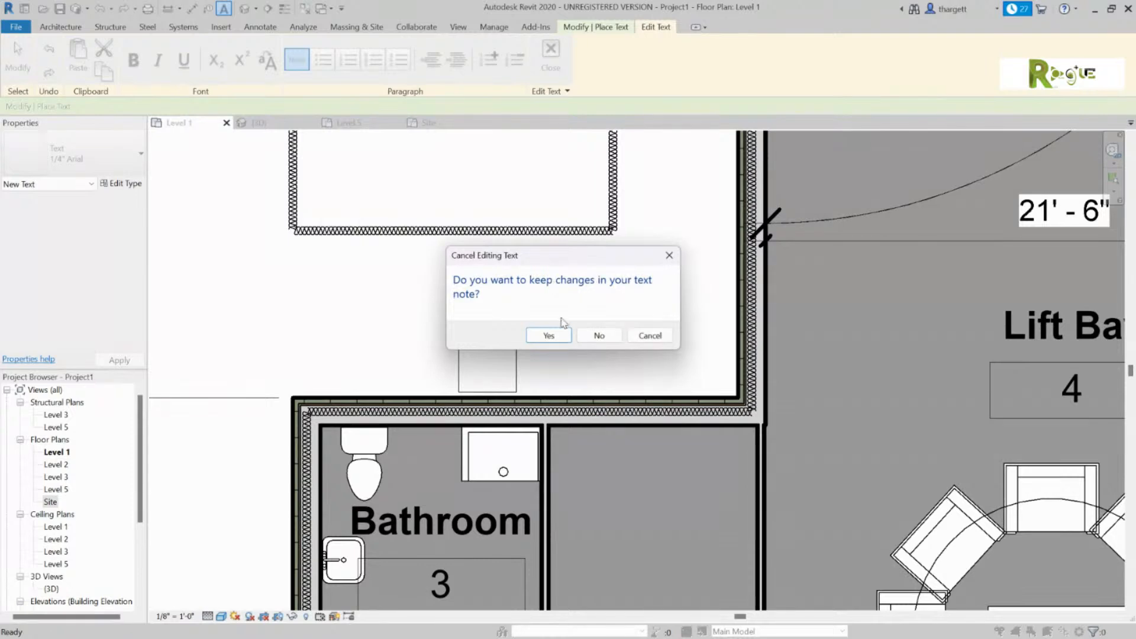
{"action": "left_click", "coordinate": [597, 334]}
{"action": "key", "text": "Escape"}
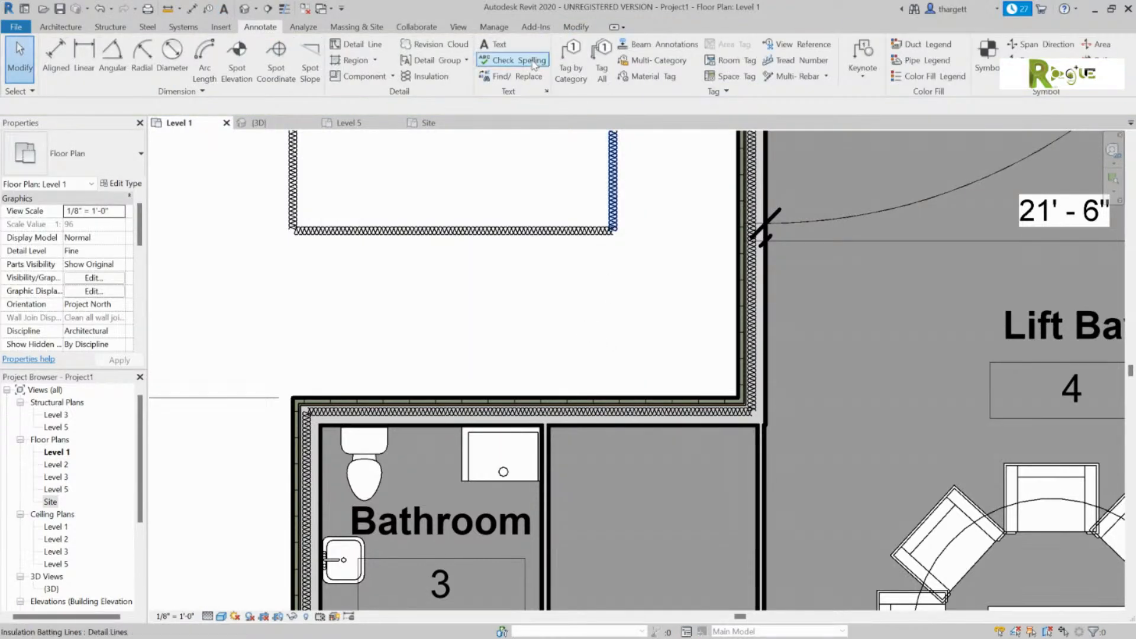
Place a 3/32" Arial text note with a two-segment leader between the insulation rectangle and the Bathroom.
{"action": "left_click", "coordinate": [495, 45]}
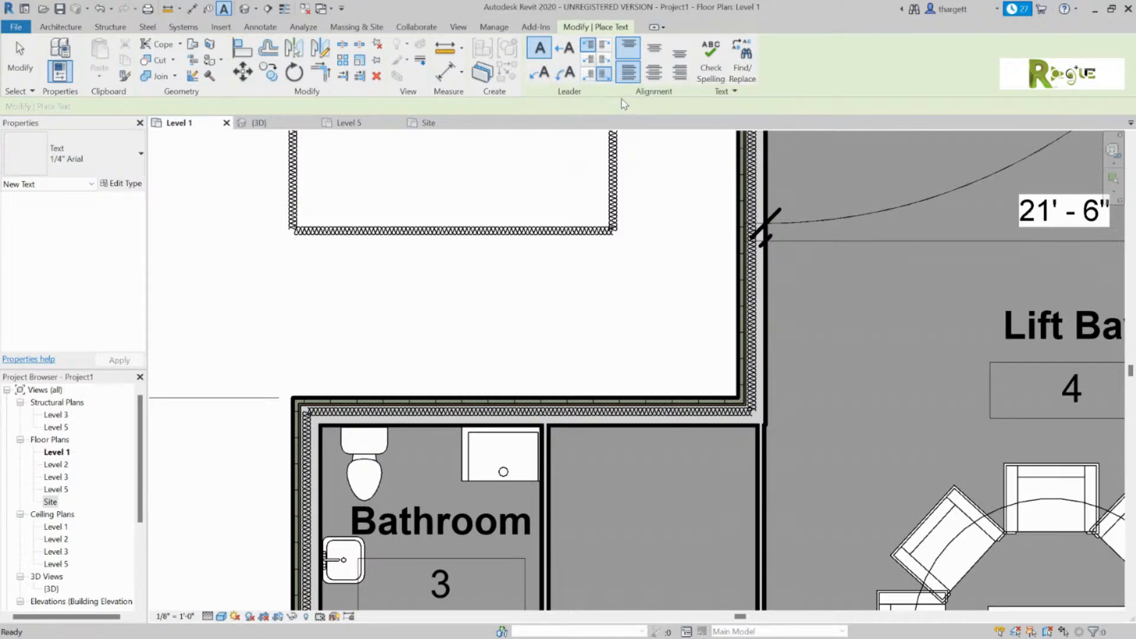
{"action": "left_click", "coordinate": [564, 47]}
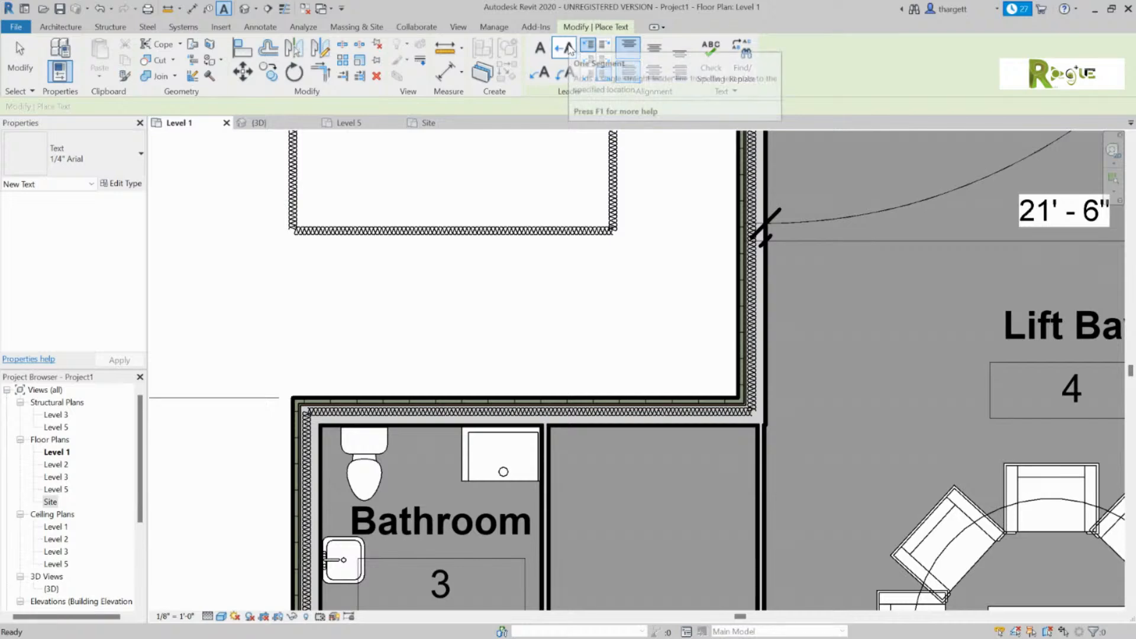
{"action": "left_click", "coordinate": [539, 73]}
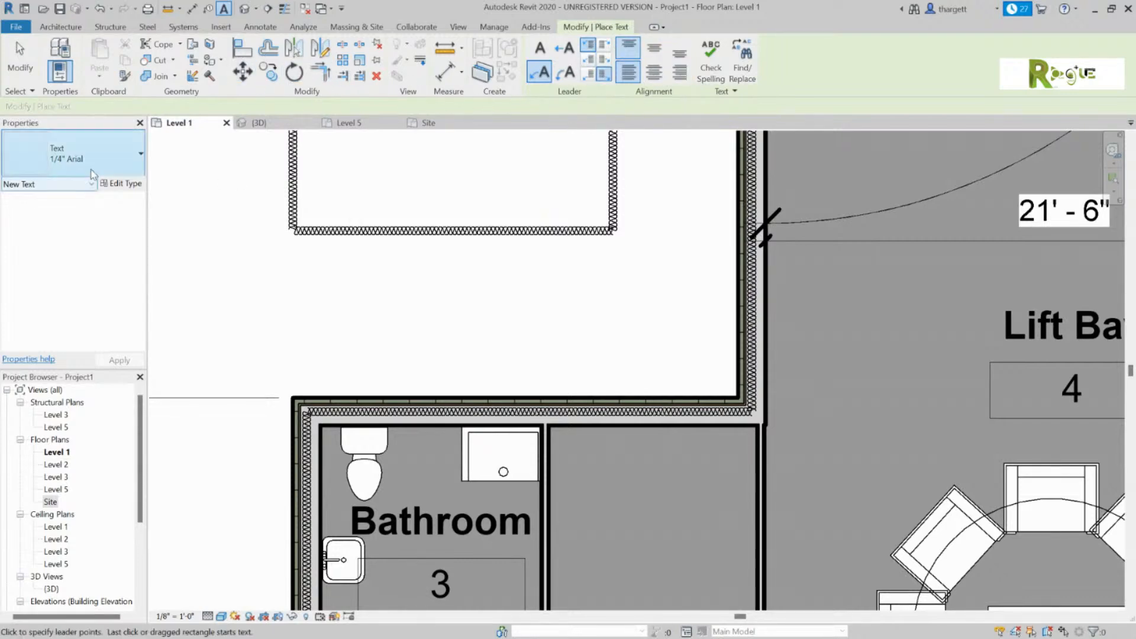
{"action": "left_click", "coordinate": [141, 154]}
{"action": "left_click", "coordinate": [89, 234]}
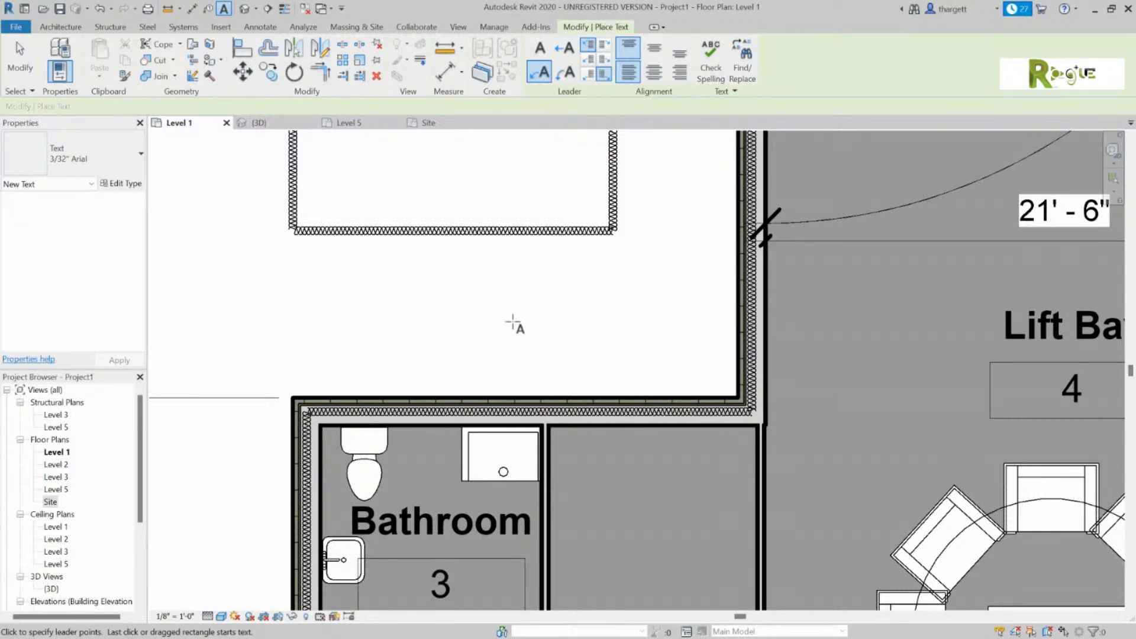
{"action": "left_click", "coordinate": [512, 320]}
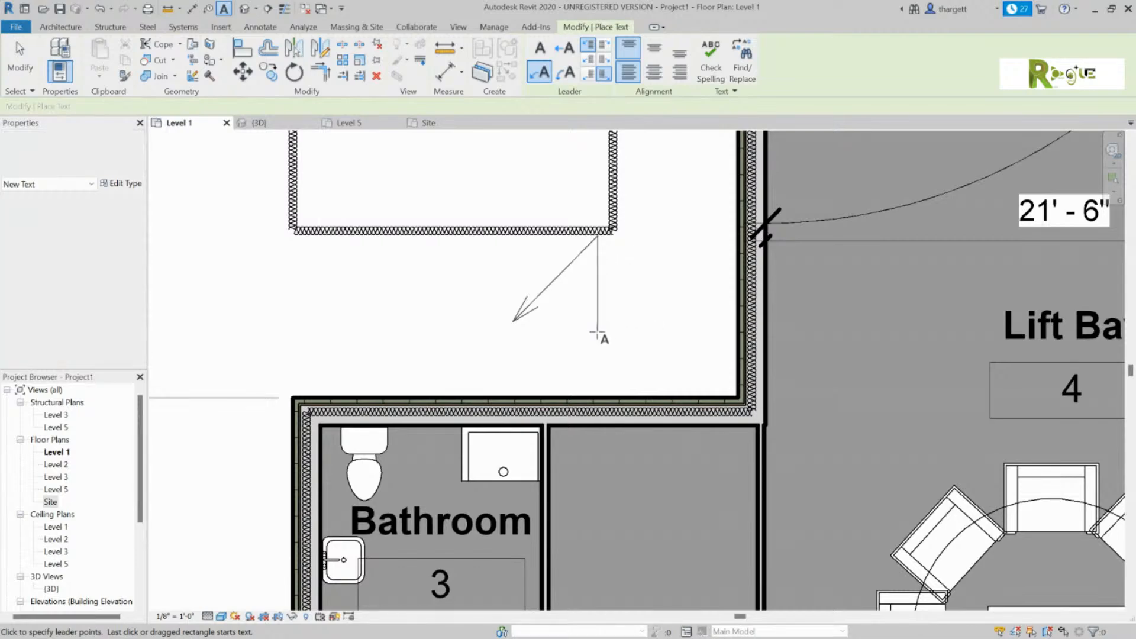
{"action": "left_click", "coordinate": [596, 335]}
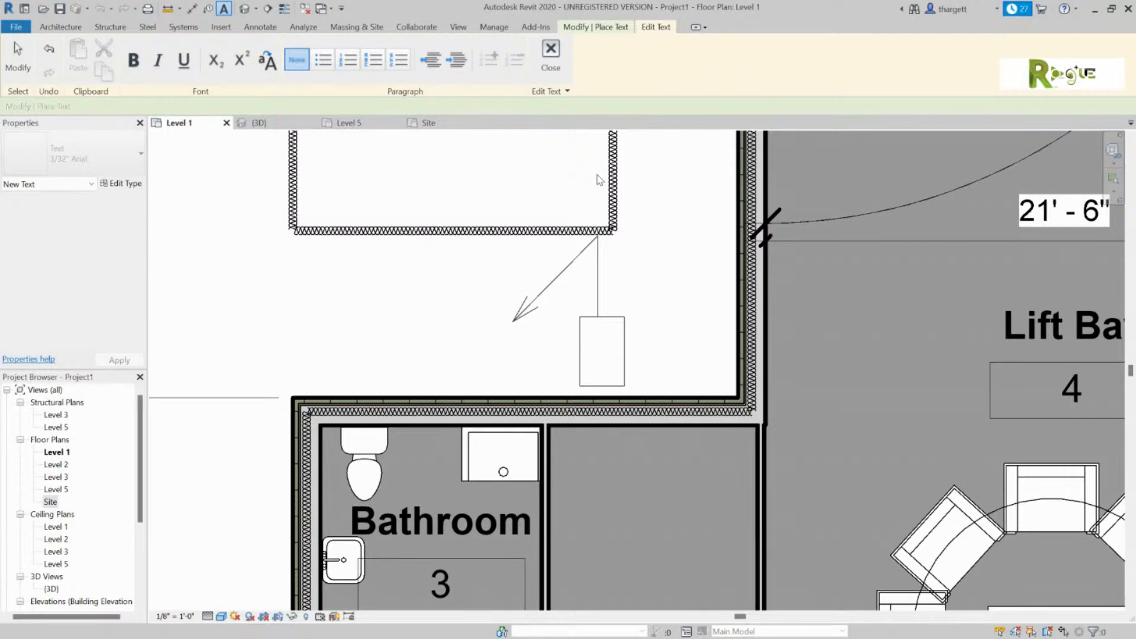
{"action": "type", "text": "wtf"}
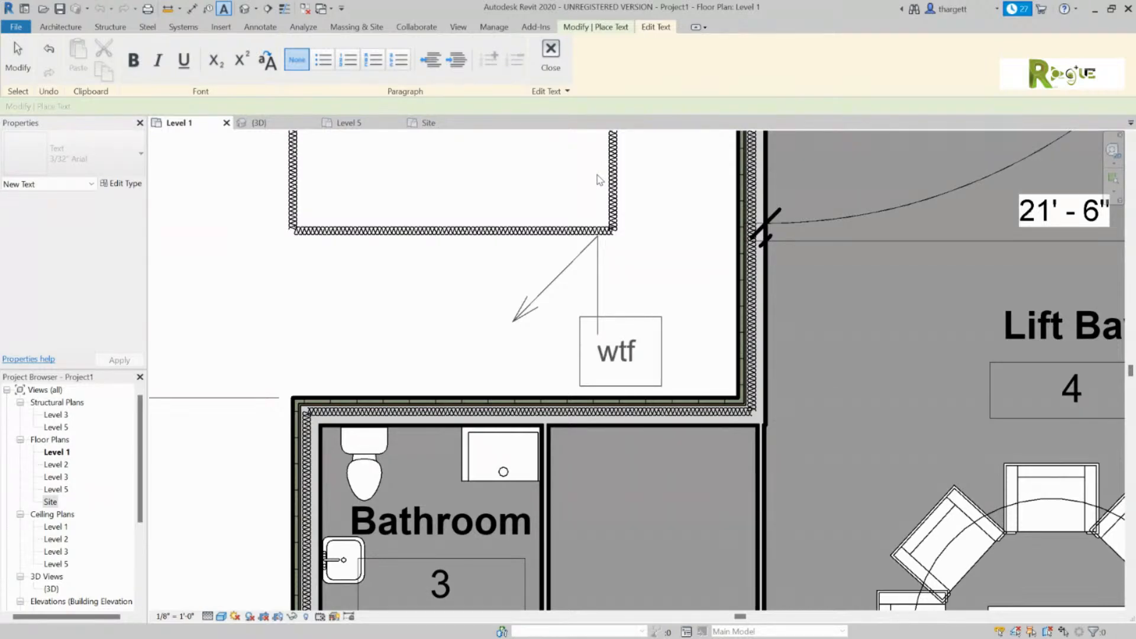
{"action": "type", "text": " is this??"}
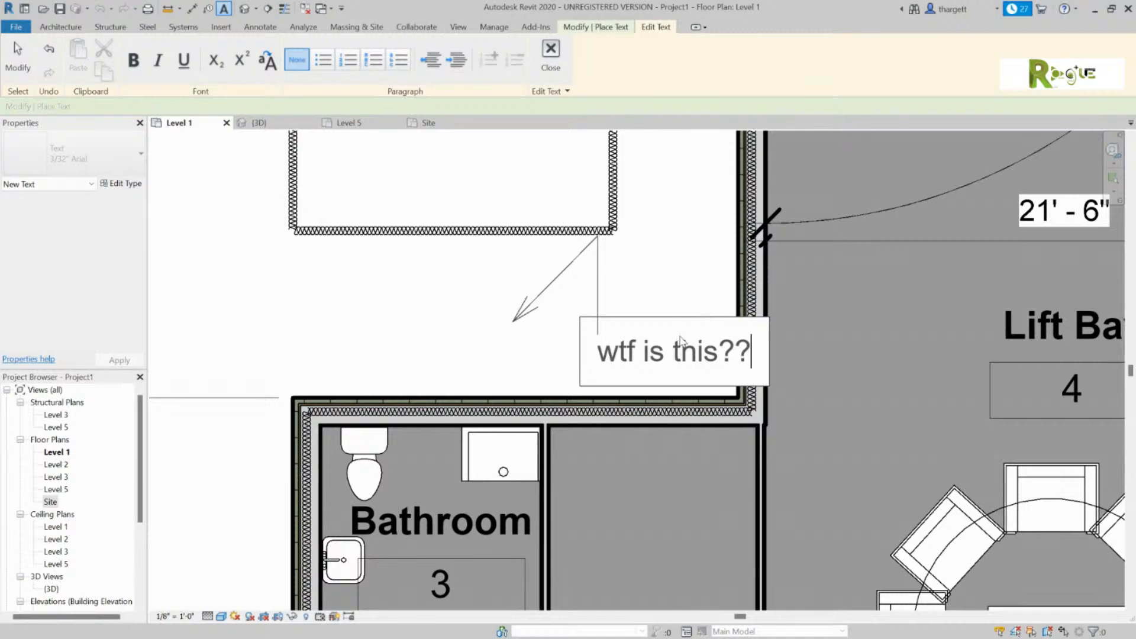
{"action": "key", "text": "BackSpace"}
{"action": "key", "text": "BackSpace"}
{"action": "key", "text": "BackSpace"}
{"action": "key", "text": "BackSpace"}
{"action": "key", "text": "BackSpace"}
{"action": "key", "text": "BackSpace"}
{"action": "key", "text": "BackSpace"}
{"action": "key", "text": "BackSpace"}
{"action": "key", "text": "BackSpace"}
{"action": "key", "text": "BackSpace"}
{"action": "key", "text": "BackSpace"}
{"action": "key", "text": "BackSpace"}
{"action": "key", "text": "BackSpace"}
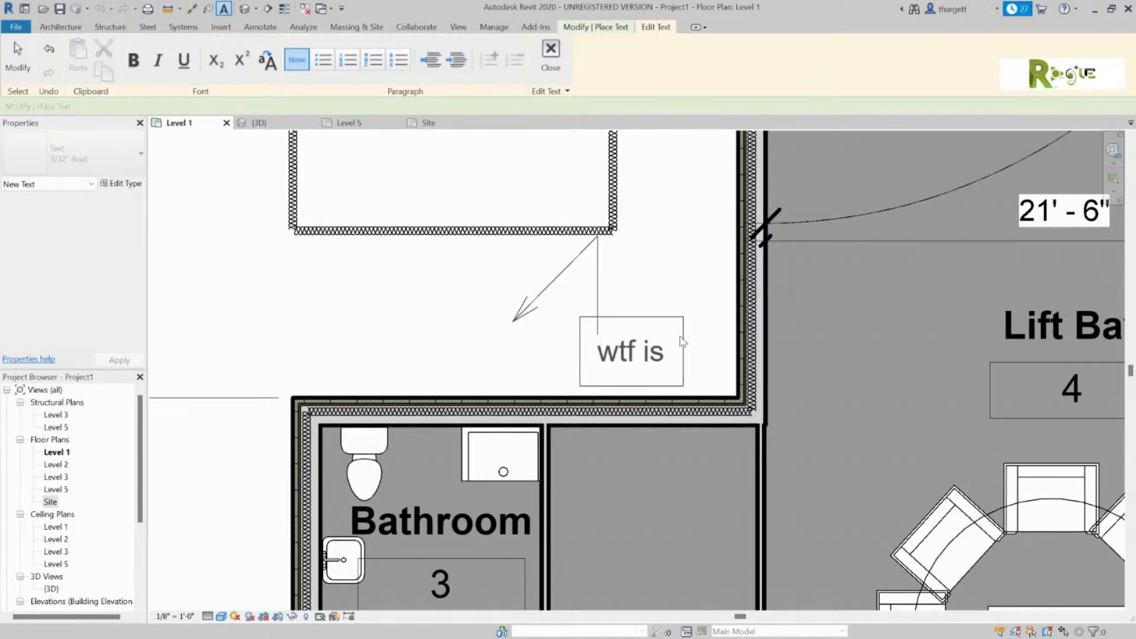
Set the text of the new leader note above the Bathroom to "oops".
{"action": "left_click", "coordinate": [681, 339]}
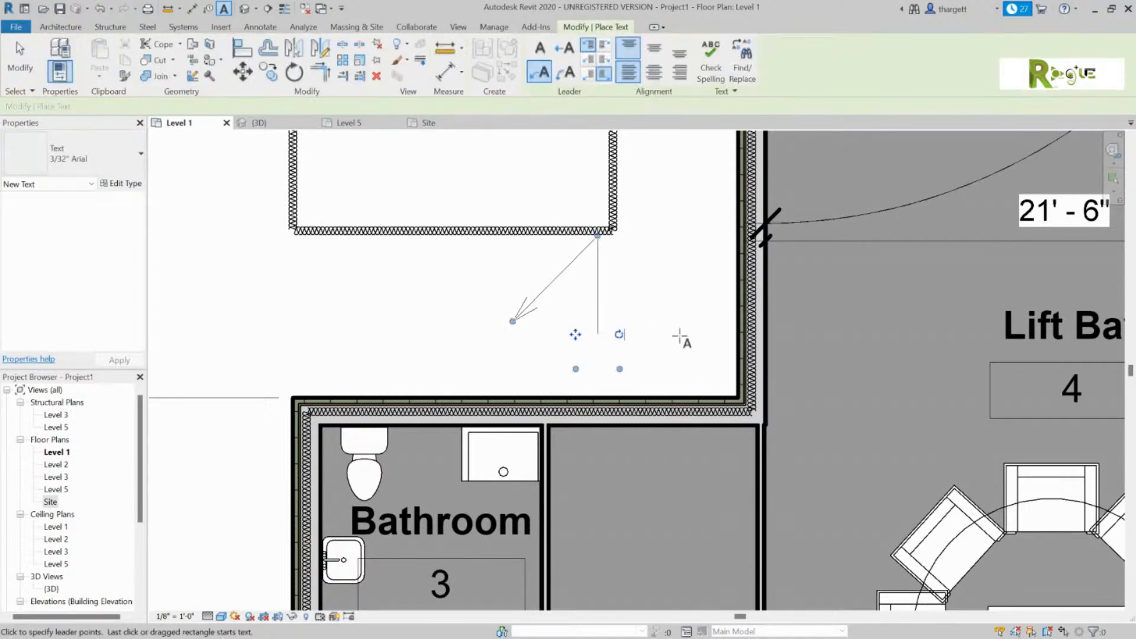
{"action": "left_click", "coordinate": [619, 359]}
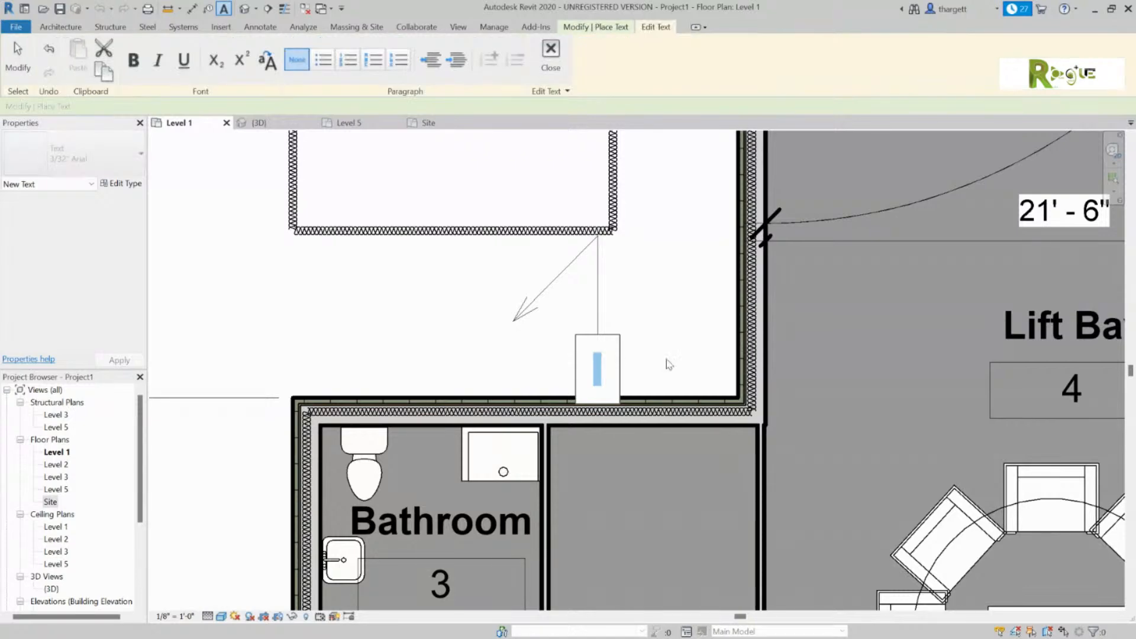
{"action": "type", "text": "oops"}
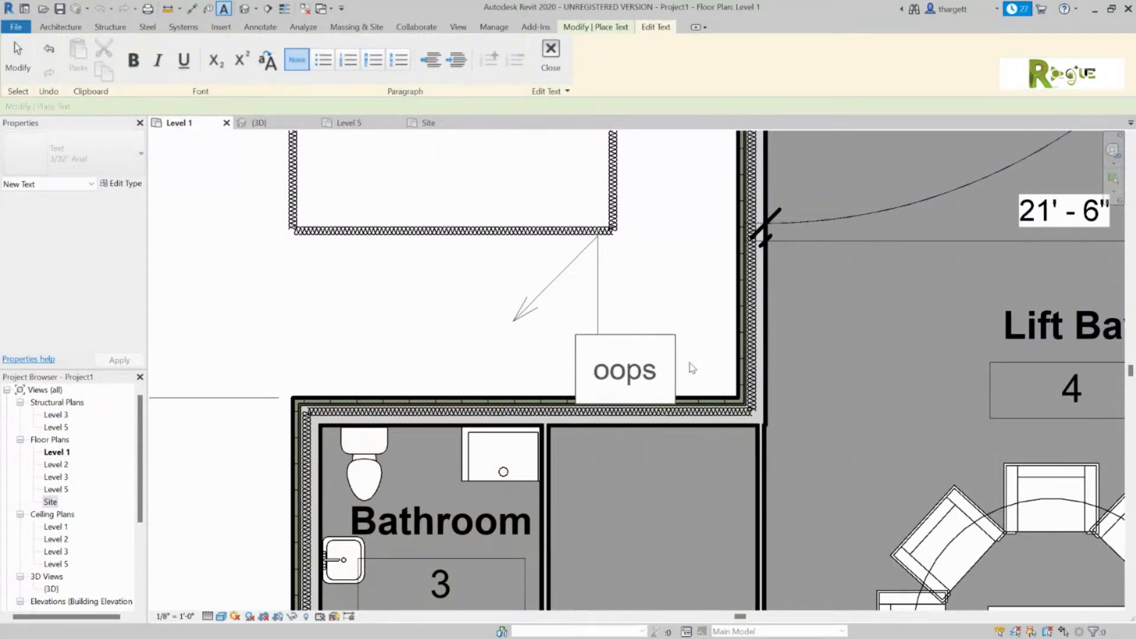
{"action": "left_click", "coordinate": [692, 368]}
Add a second text note with a two-segment leader reading "why u do dis" beside the "oops" note.
{"action": "left_click", "coordinate": [683, 243]}
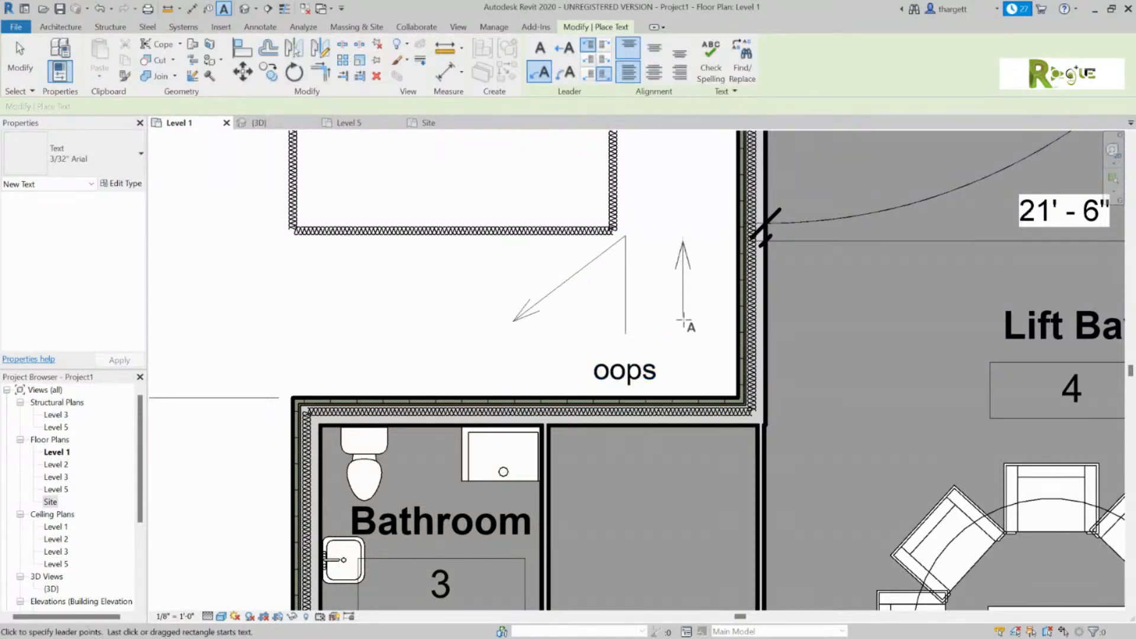
{"action": "left_click", "coordinate": [684, 331]}
{"action": "left_click", "coordinate": [719, 382]}
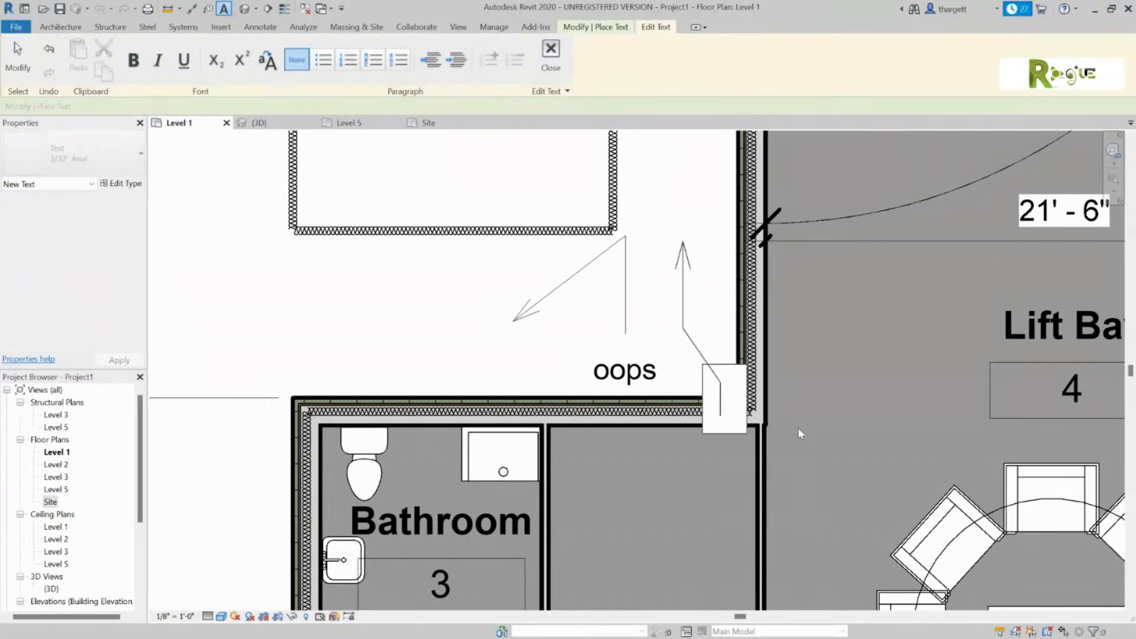
{"action": "type", "text": "why u do s"}
{"action": "key", "text": "BackSpace"}
{"action": "type", "text": "dis"}
{"action": "key", "text": "Return"}
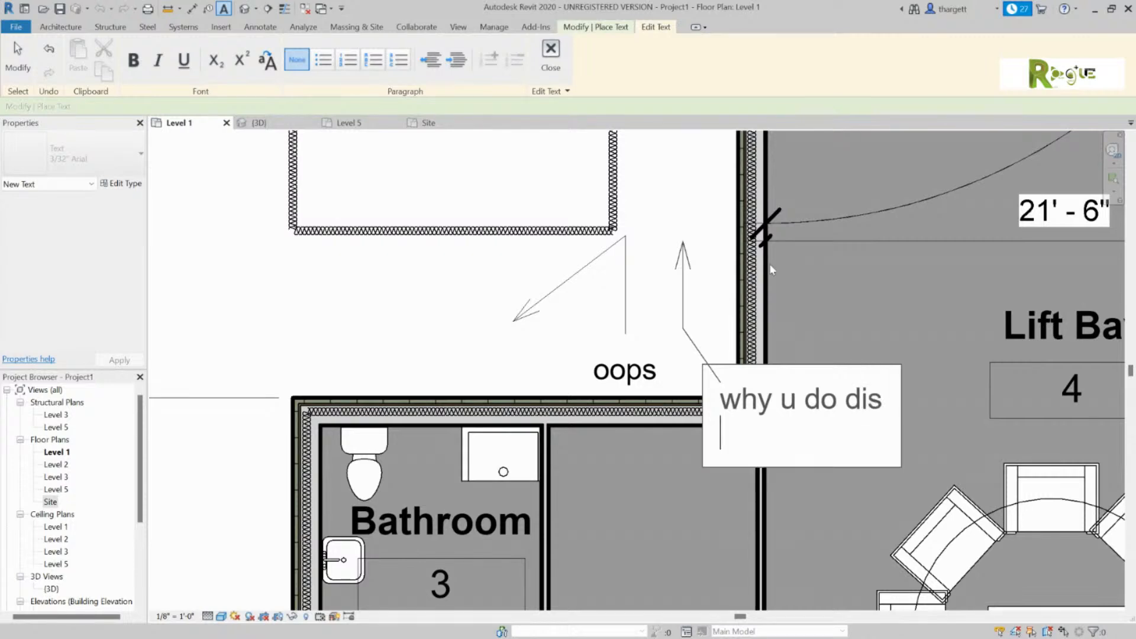
{"action": "scroll", "coordinate": [629, 324], "scroll_direction": "down", "scroll_amount": 4}
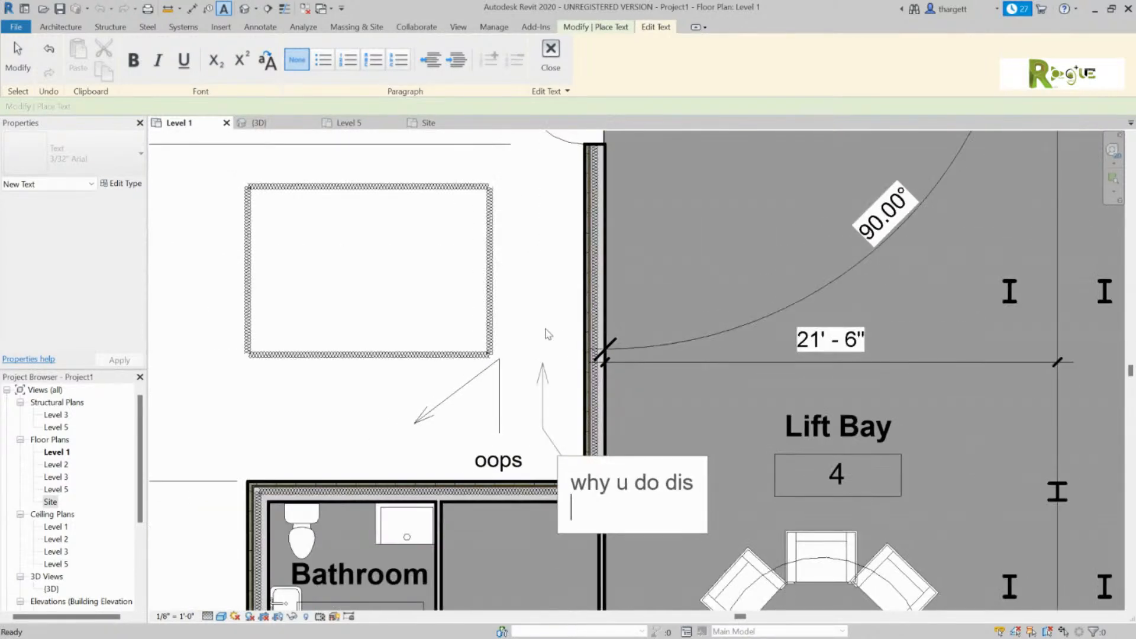
{"action": "left_click", "coordinate": [514, 288]}
{"action": "key", "text": "Escape"}
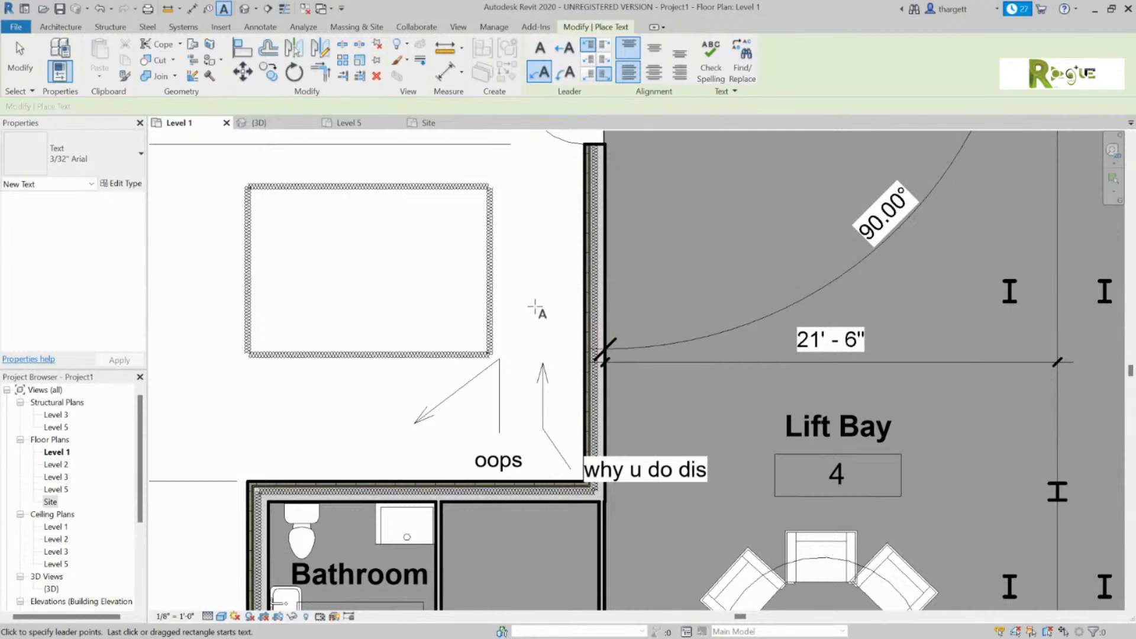
{"action": "key", "text": "Escape"}
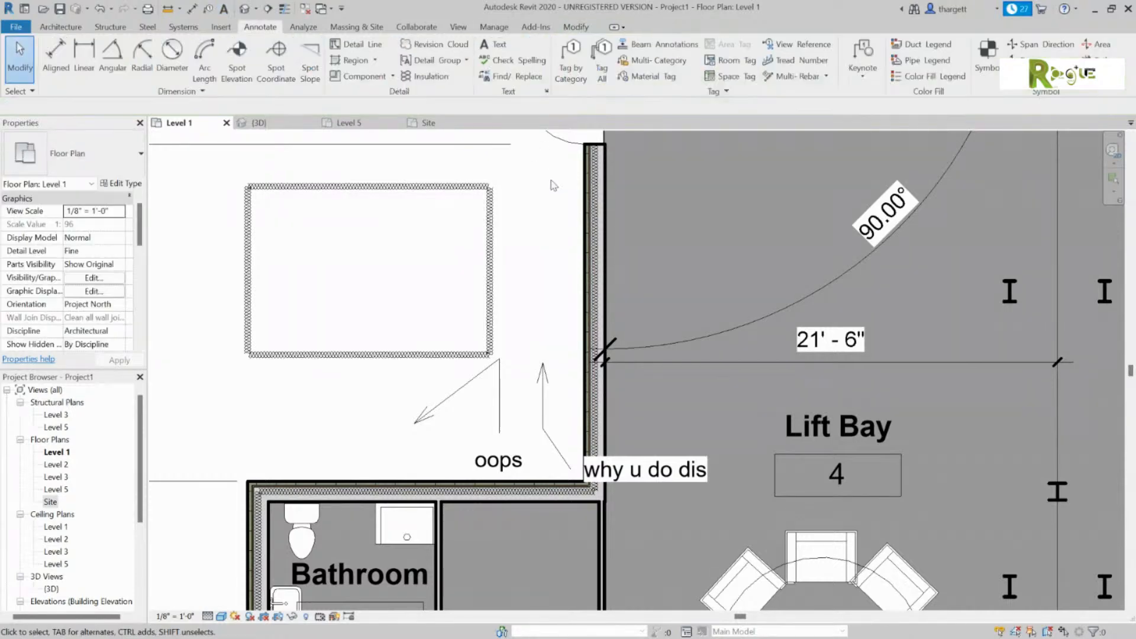
Move the "why u do dis" note with its leader inside the batting insulation rectangle.
{"action": "left_click", "coordinate": [541, 386]}
{"action": "left_click_drag", "start_coordinate": [541, 386], "coordinate": [285, 232]}
{"action": "left_click", "coordinate": [548, 360]}
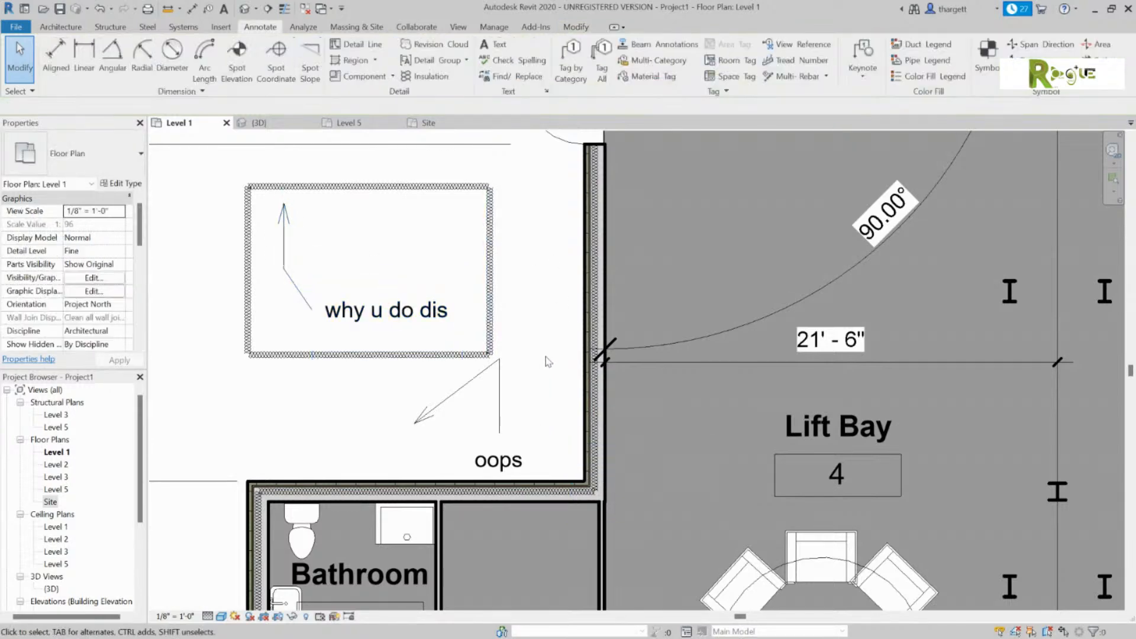
Move the "oops" note with its leader up to the insulation rectangle's right edge, beside the "why u do dis" note.
{"action": "left_click_drag", "start_coordinate": [501, 400], "coordinate": [351, 247]}
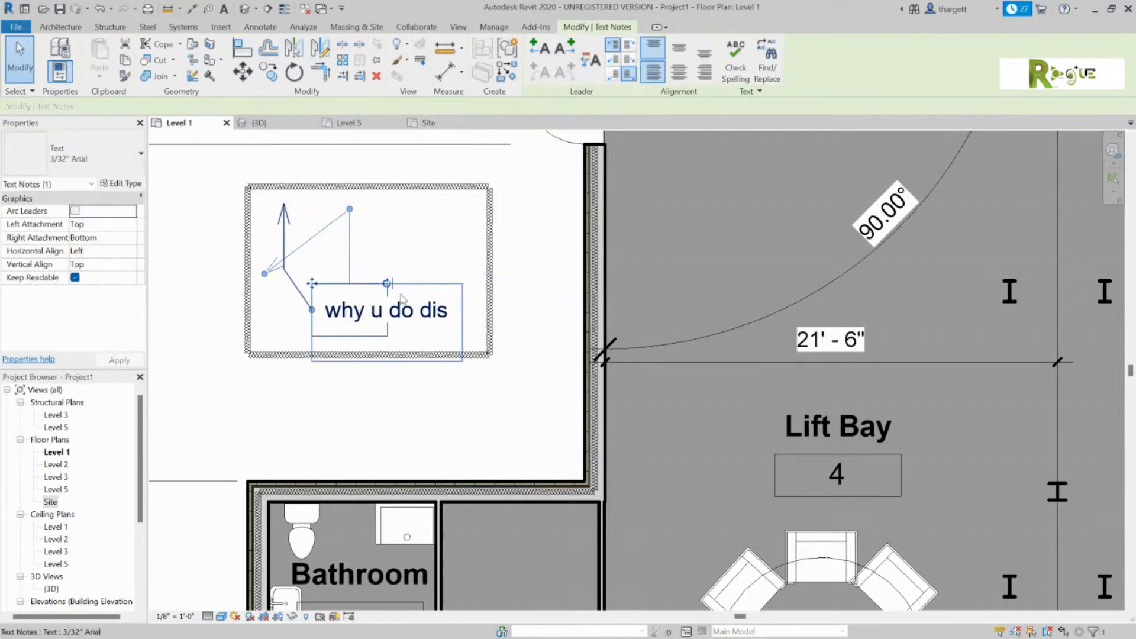
{"action": "left_click", "coordinate": [401, 245]}
{"action": "left_click", "coordinate": [350, 222]}
{"action": "left_click_drag", "start_coordinate": [349, 222], "coordinate": [506, 260]}
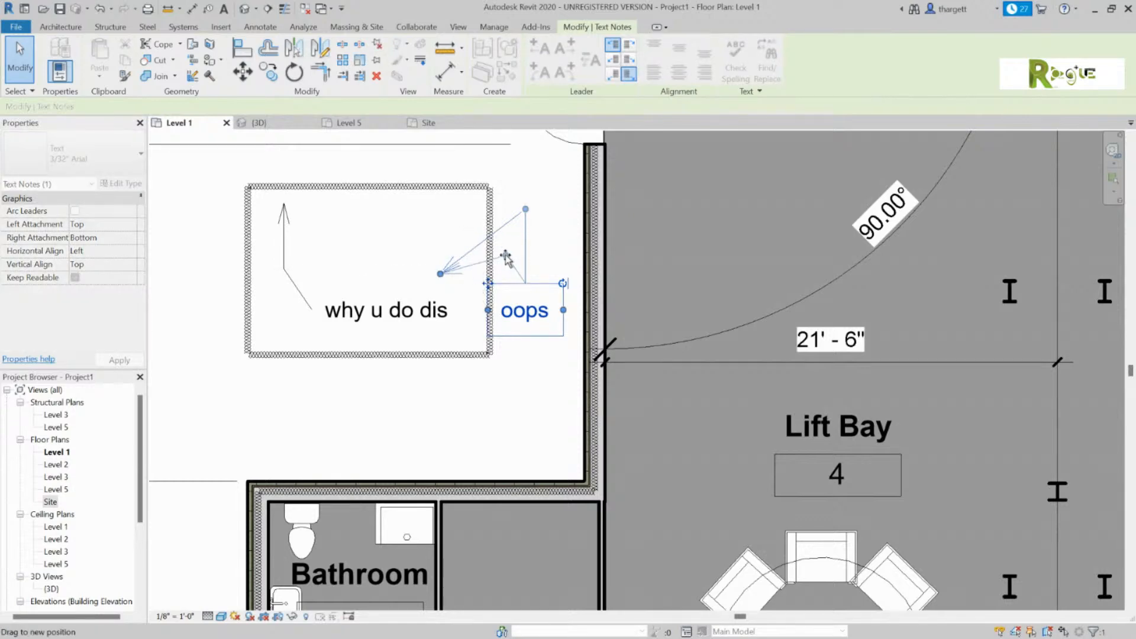
Move the "oops" text to the rectangle's upper-right corner and reshape its leader into a right angle pointing up.
{"action": "left_click_drag", "start_coordinate": [500, 259], "coordinate": [393, 395]}
{"action": "left_click", "coordinate": [466, 405]}
{"action": "left_click_drag", "start_coordinate": [526, 308], "coordinate": [500, 207]}
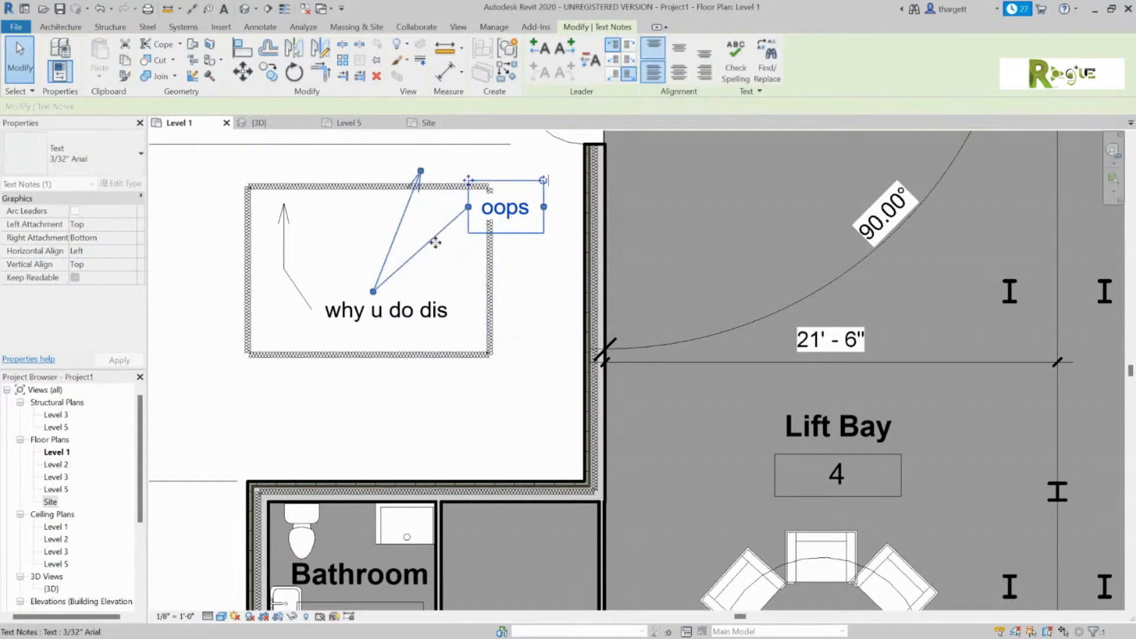
{"action": "mouse_move", "coordinate": [374, 294]}
{"action": "left_mouse_down"}
{"action": "mouse_move", "coordinate": [422, 226]}
{"action": "mouse_move", "coordinate": [421, 208]}
{"action": "left_mouse_up"}
{"action": "left_click", "coordinate": [436, 253]}
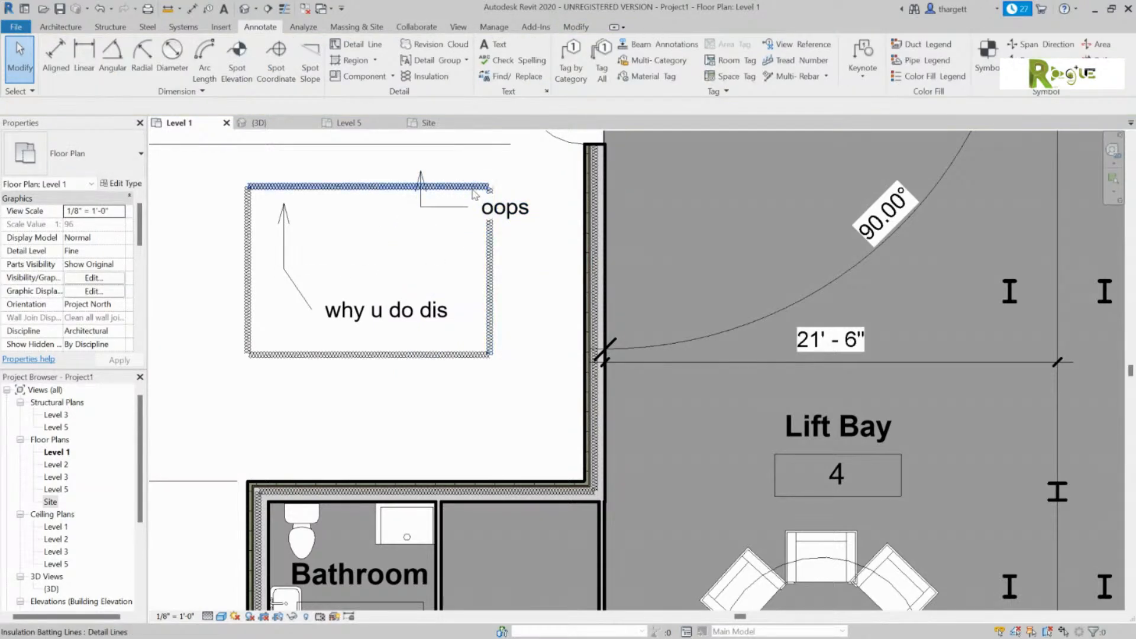
{"action": "left_click", "coordinate": [467, 210]}
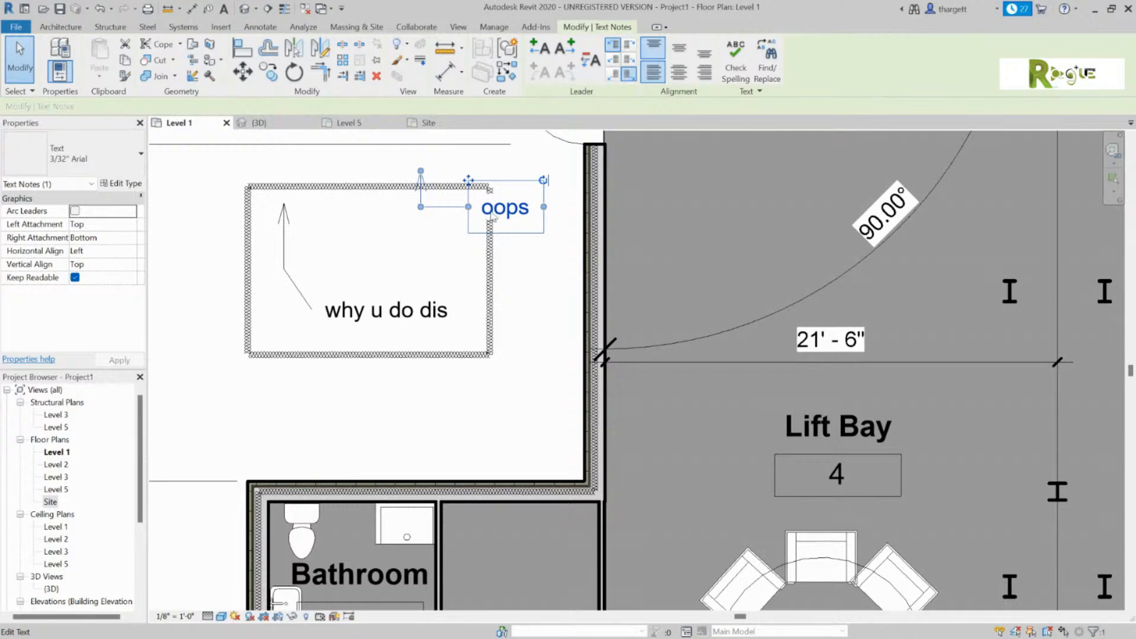
{"action": "left_click", "coordinate": [507, 184]}
{"action": "left_click_drag", "start_coordinate": [506, 208], "coordinate": [451, 239]}
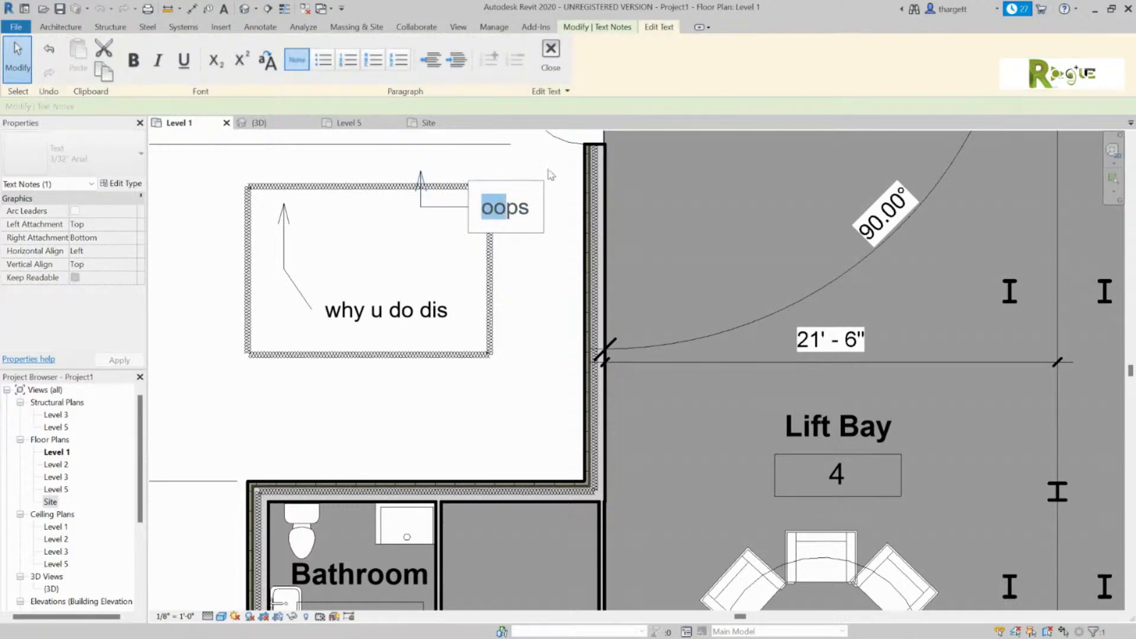
{"action": "left_click", "coordinate": [562, 182]}
{"action": "left_click", "coordinate": [545, 228]}
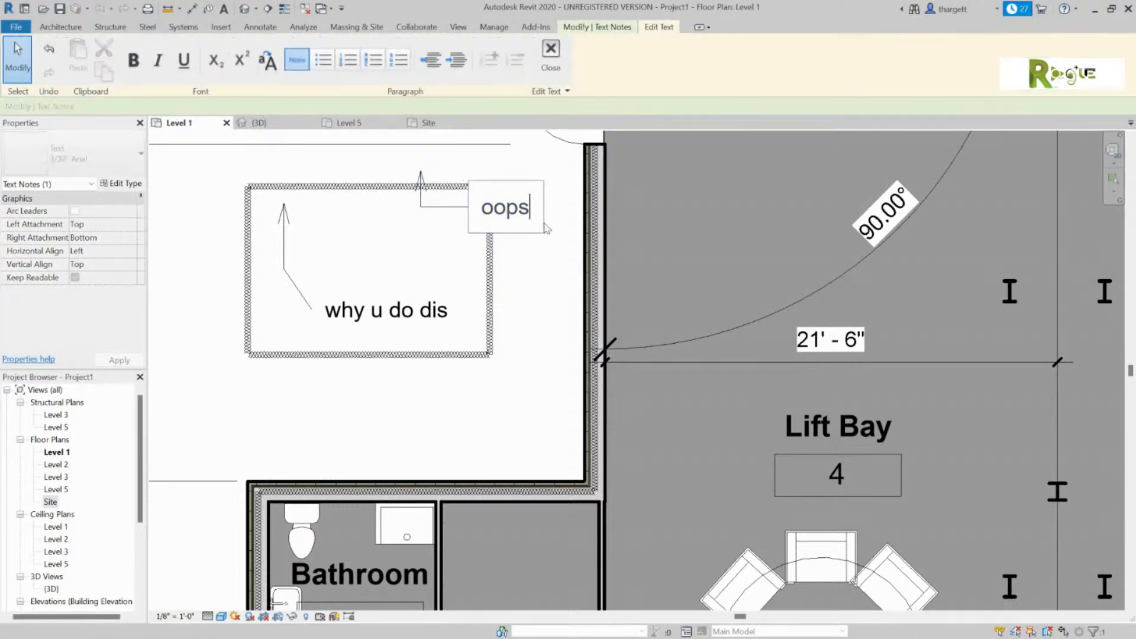
{"action": "left_click", "coordinate": [538, 277]}
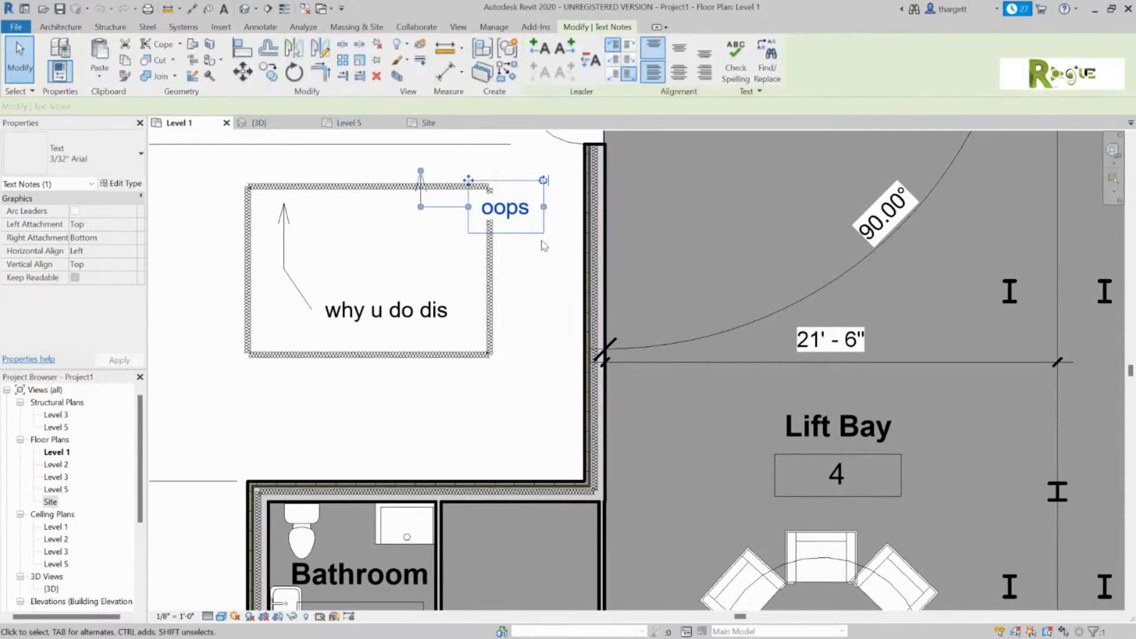
{"action": "key", "text": "Escape"}
Move the "oops" note inside the insulation rectangle and add a right side straight leader, bent at a right angle to point up.
{"action": "left_click_drag", "start_coordinate": [520, 187], "coordinate": [437, 222], "text": "ctrl"}
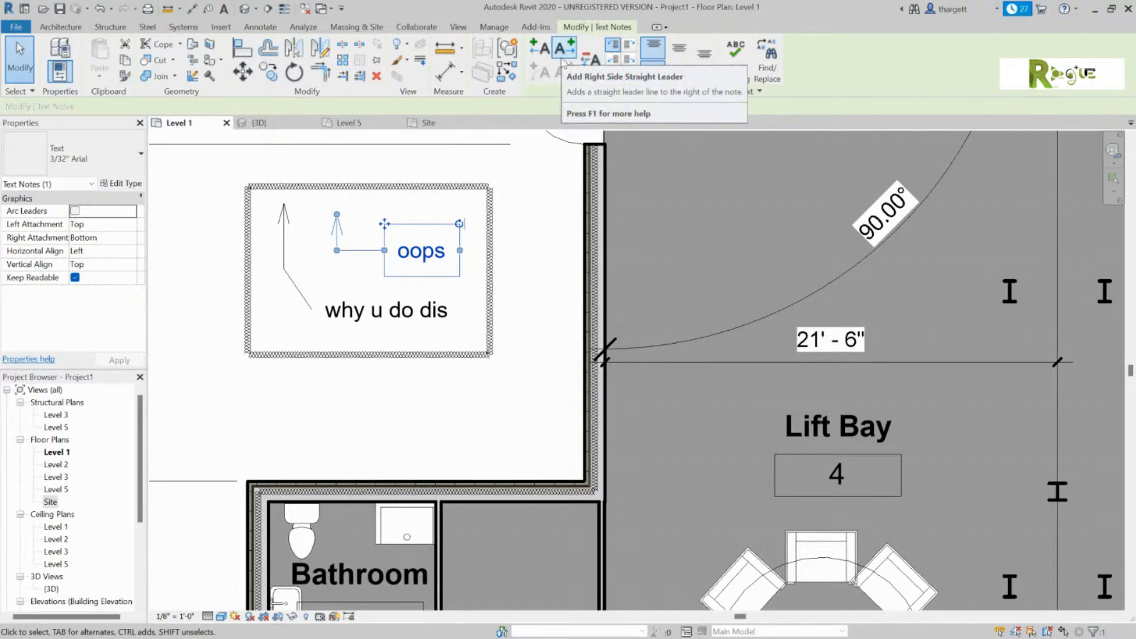
{"action": "left_click", "coordinate": [563, 59]}
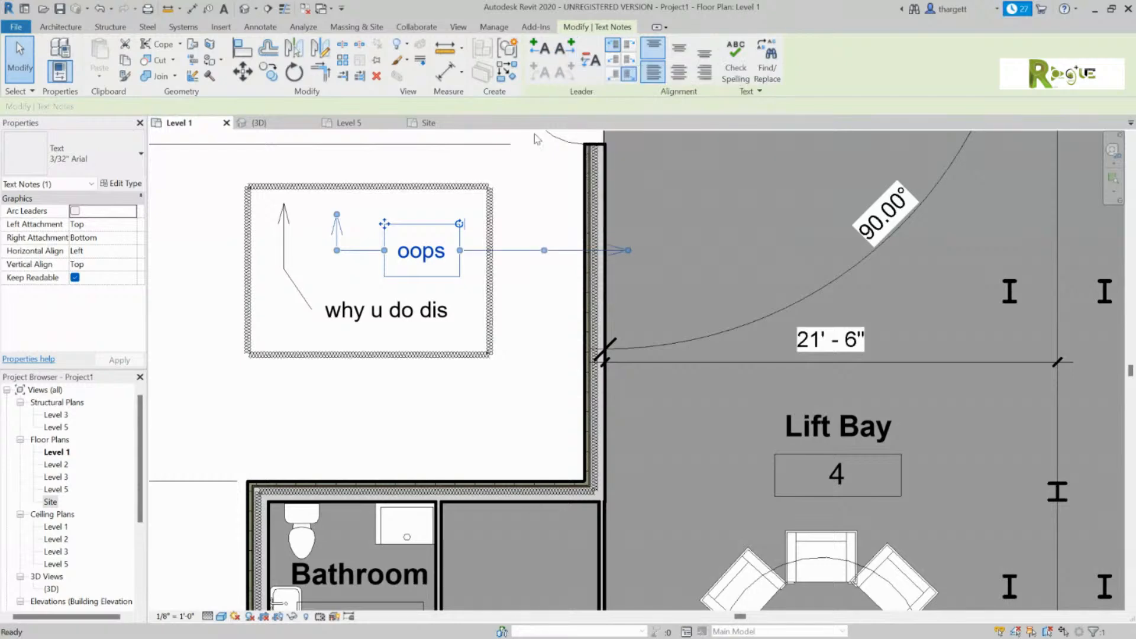
{"action": "left_click_drag", "start_coordinate": [627, 251], "coordinate": [570, 164]}
{"action": "left_click_drag", "start_coordinate": [516, 207], "coordinate": [542, 251]}
{"action": "left_click_drag", "start_coordinate": [571, 164], "coordinate": [540, 158]}
{"action": "left_click", "coordinate": [554, 329]}
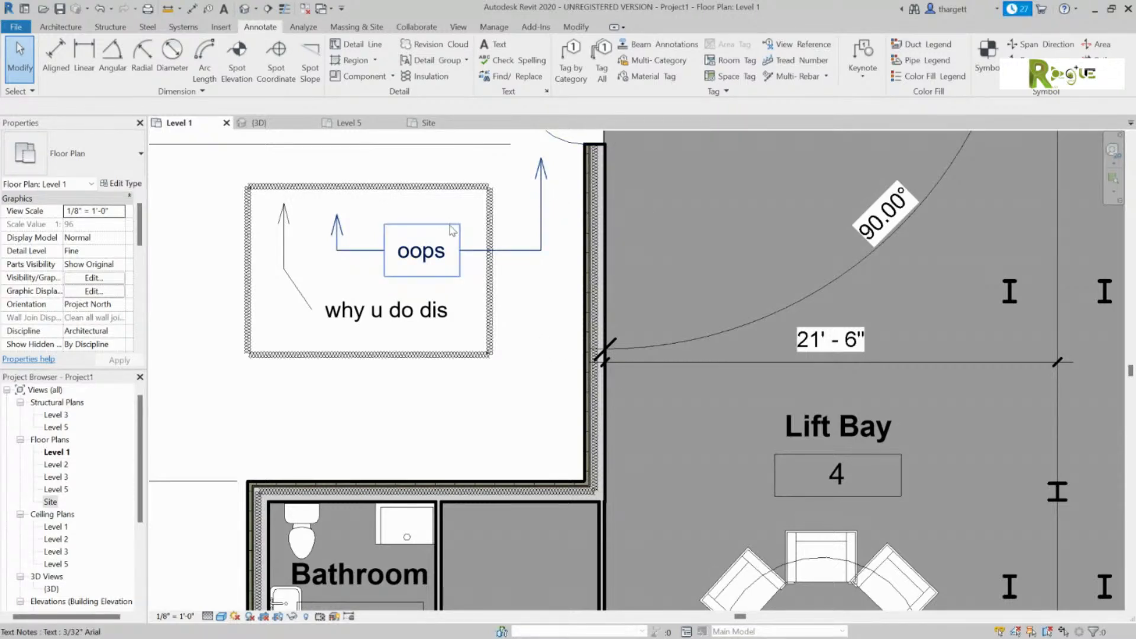
Move only the "oops" text below the insulation rectangle, leaving both of its arrowheads in place.
{"action": "mouse_move", "coordinate": [451, 230]}
{"action": "left_mouse_down", "text": "ctrl"}
{"action": "mouse_move", "coordinate": [454, 250]}
{"action": "mouse_move", "coordinate": [388, 306]}
{"action": "mouse_move", "coordinate": [464, 266]}
{"action": "mouse_move", "coordinate": [638, 308]}
{"action": "mouse_move", "coordinate": [755, 244]}
{"action": "mouse_move", "coordinate": [706, 292]}
{"action": "mouse_move", "coordinate": [423, 250]}
{"action": "mouse_move", "coordinate": [491, 221]}
{"action": "mouse_move", "coordinate": [566, 265]}
{"action": "mouse_move", "coordinate": [444, 225]}
{"action": "left_mouse_up", "text": "ctrl"}
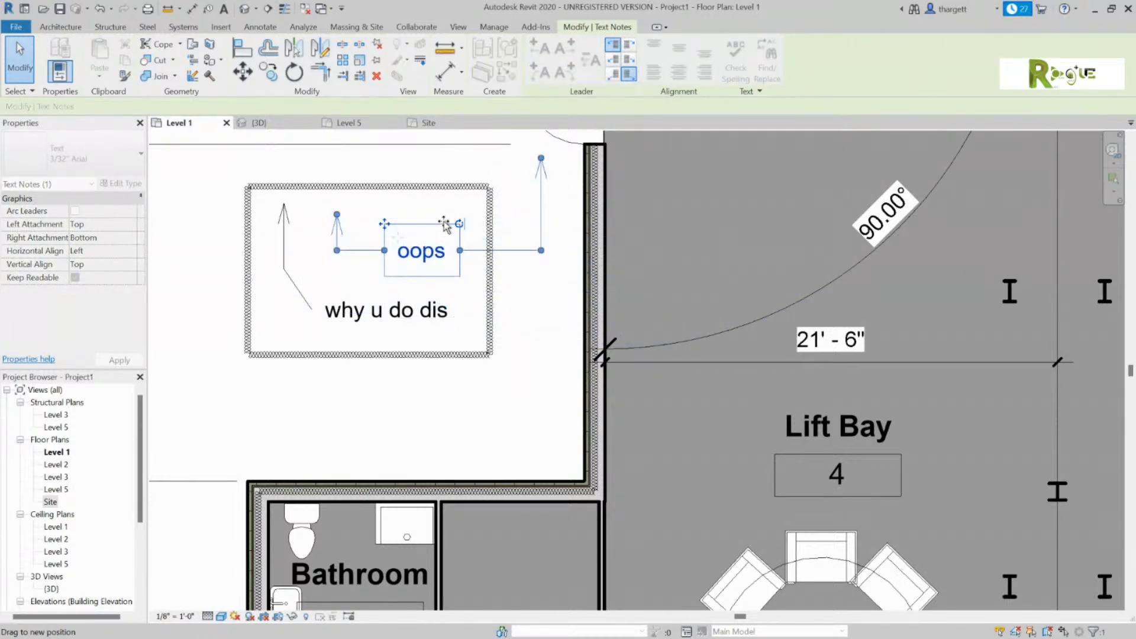
{"action": "left_click", "coordinate": [552, 315]}
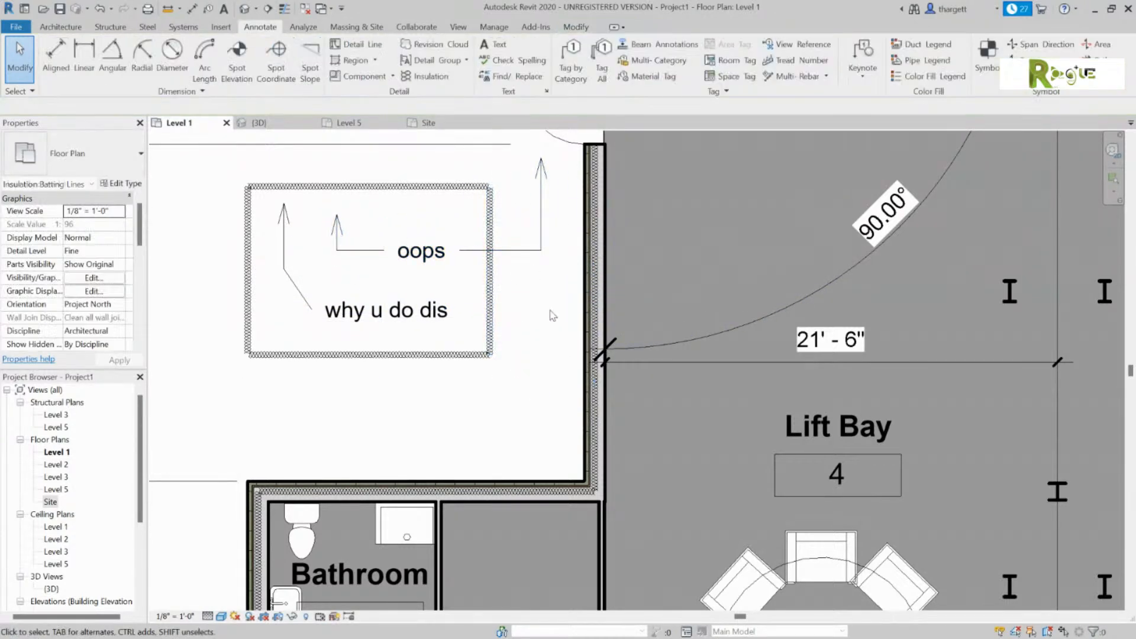
{"action": "left_click", "coordinate": [410, 260]}
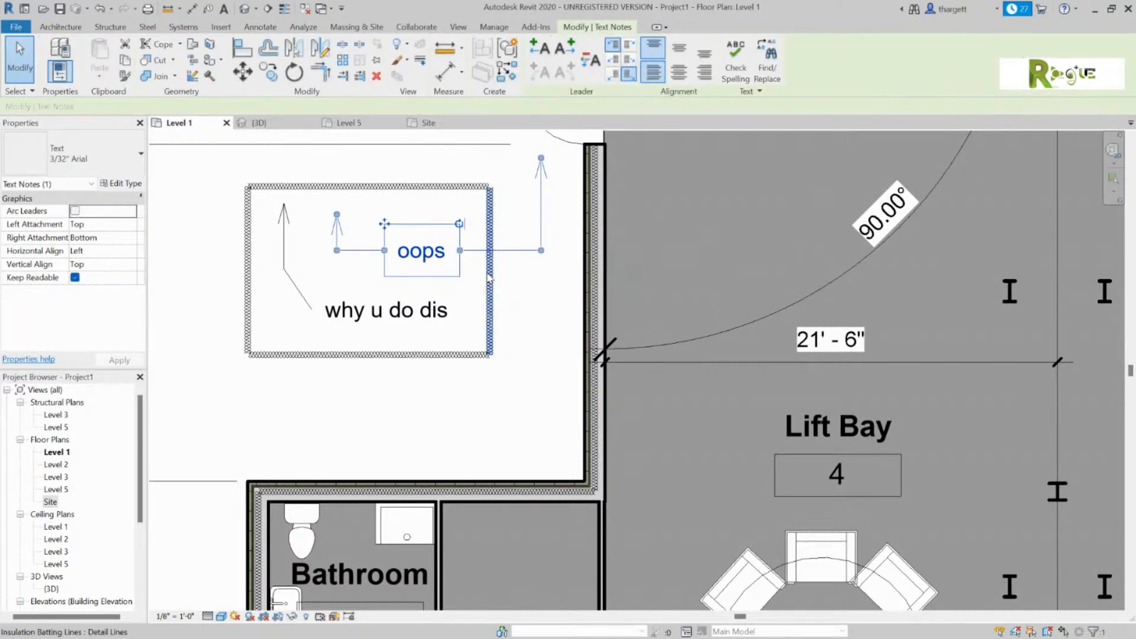
{"action": "mouse_move", "coordinate": [387, 226]}
{"action": "left_mouse_down"}
{"action": "mouse_move", "coordinate": [456, 278]}
{"action": "mouse_move", "coordinate": [420, 376]}
{"action": "mouse_move", "coordinate": [251, 310]}
{"action": "mouse_move", "coordinate": [445, 228]}
{"action": "mouse_move", "coordinate": [349, 293]}
{"action": "mouse_move", "coordinate": [303, 260]}
{"action": "mouse_move", "coordinate": [310, 350]}
{"action": "mouse_move", "coordinate": [147, 251]}
{"action": "mouse_move", "coordinate": [178, 303]}
{"action": "mouse_move", "coordinate": [339, 414]}
{"action": "mouse_move", "coordinate": [258, 419]}
{"action": "mouse_move", "coordinate": [206, 396]}
{"action": "left_mouse_up"}
{"action": "left_click", "coordinate": [420, 414]}
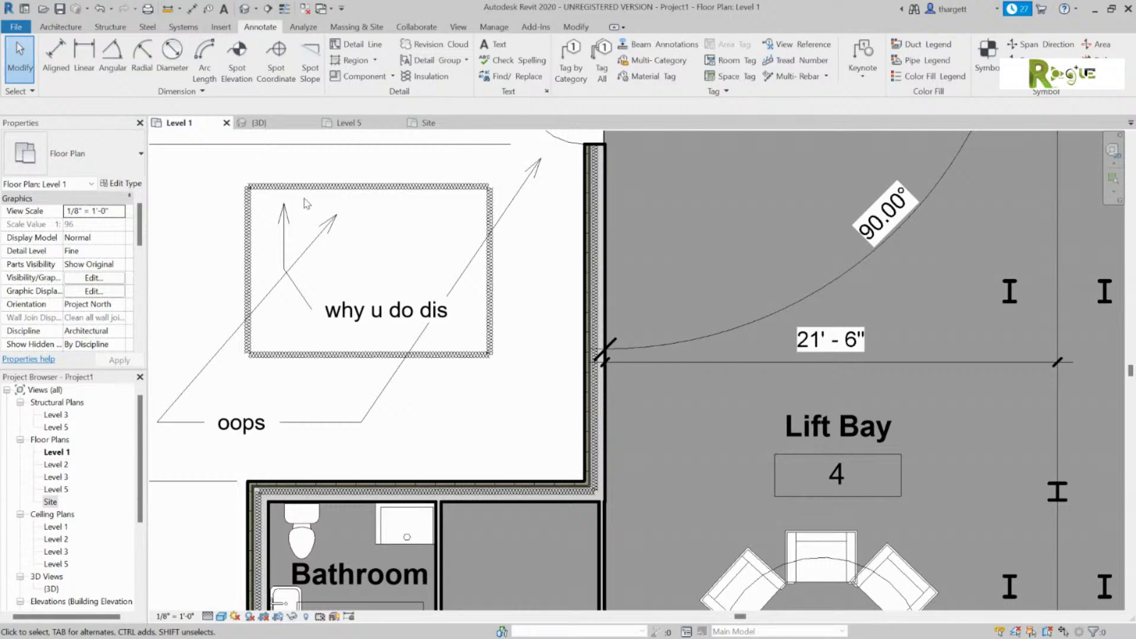
Delete the "oops" and "why u do dis" text notes with their leaders.
{"action": "left_click", "coordinate": [320, 234]}
{"action": "left_click", "coordinate": [367, 304]}
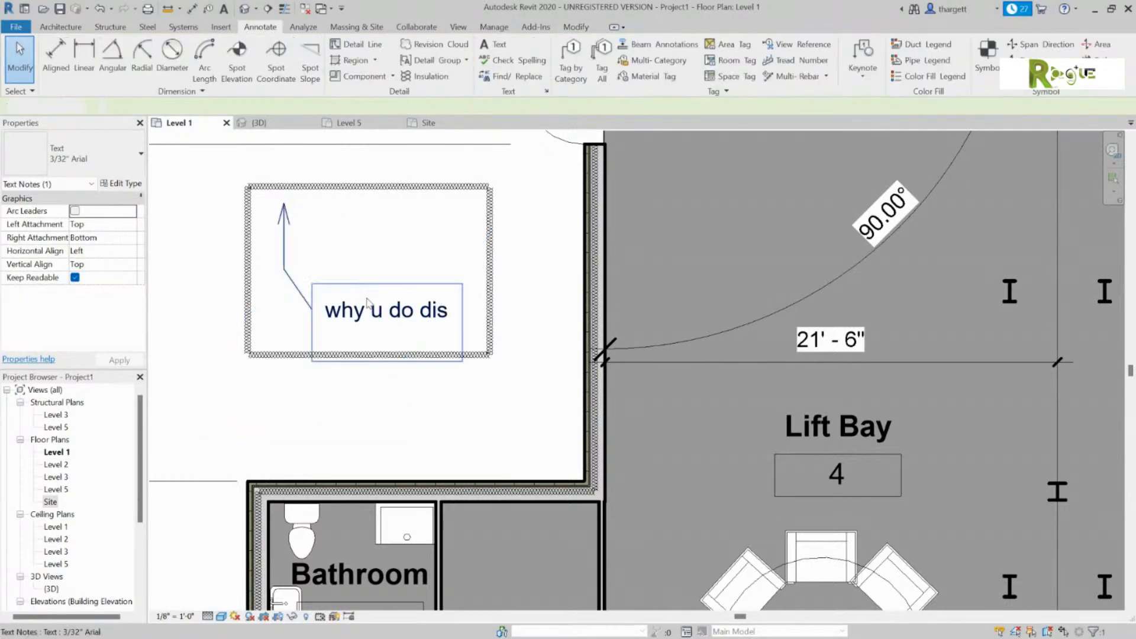
{"action": "key", "text": "Delete"}
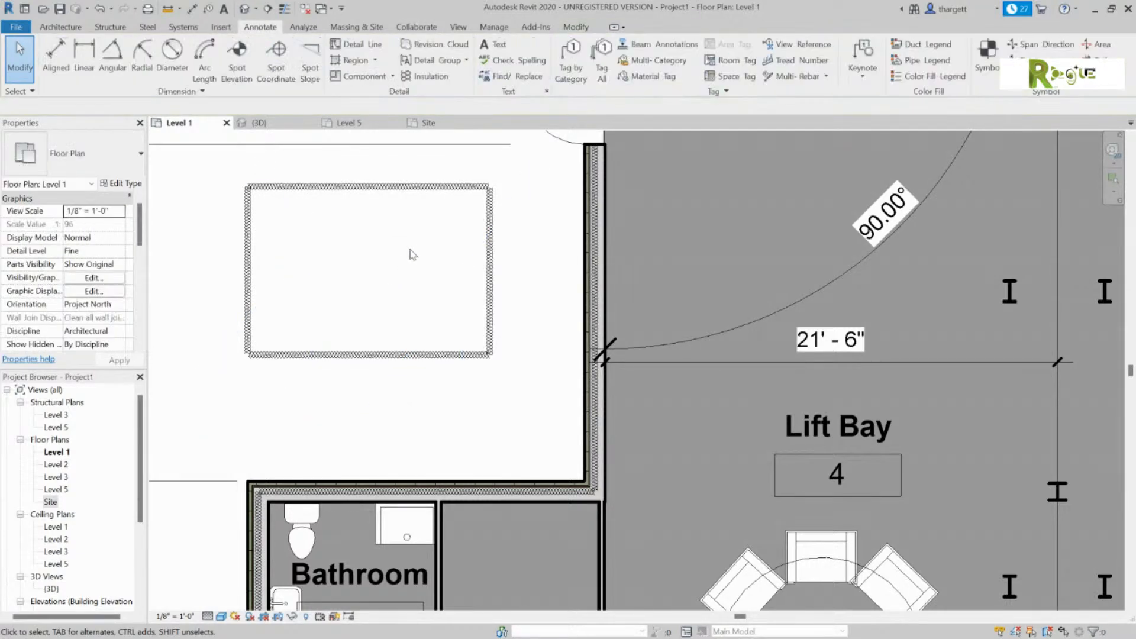
Delete the four batting insulation lines of the rectangle above the Bathroom.
{"action": "left_click", "coordinate": [456, 186]}
{"action": "key", "text": "Delete"}
{"action": "left_click", "coordinate": [489, 215]}
{"action": "key", "text": "Delete"}
{"action": "left_click", "coordinate": [450, 354]}
{"action": "key", "text": "Delete"}
{"action": "left_click", "coordinate": [247, 278]}
{"action": "key", "text": "Delete"}
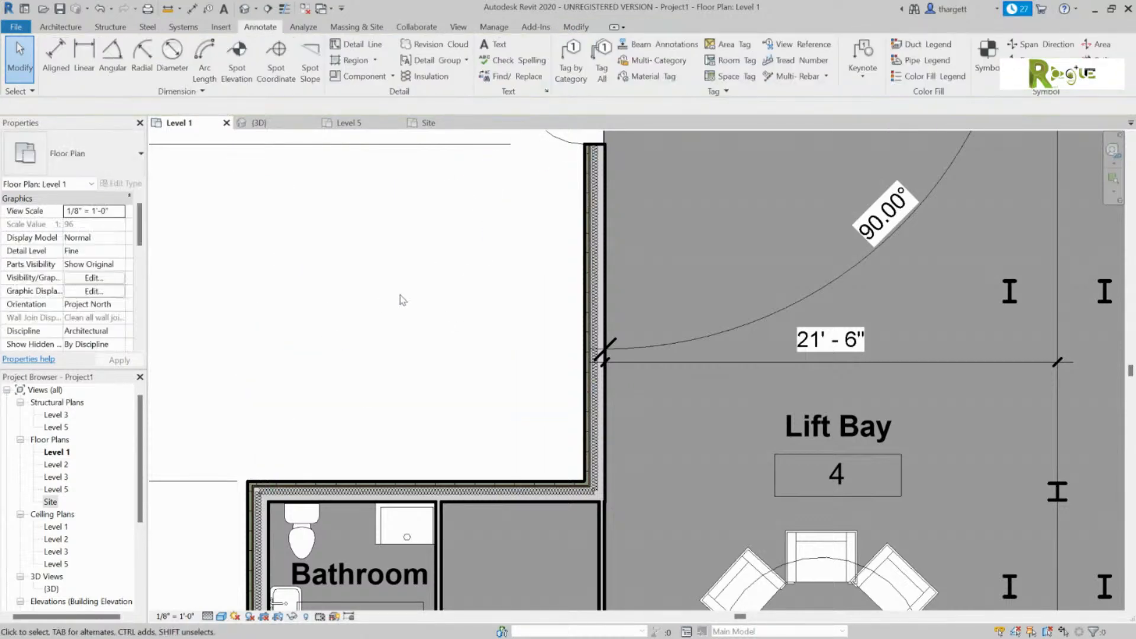
Undo the deletions of the insulation rectangle and both text notes, and the last move of the "oops" text.
{"action": "scroll", "coordinate": [456, 297], "scroll_direction": "down", "scroll_amount": 6}
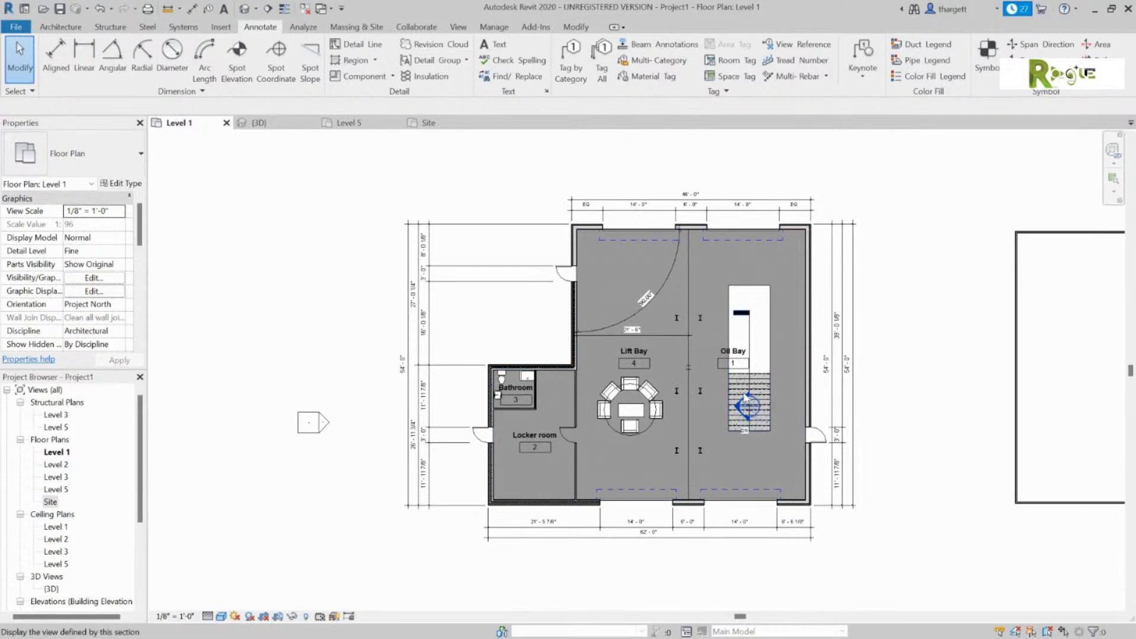
{"action": "scroll", "coordinate": [716, 349], "scroll_direction": "up", "scroll_amount": 4}
{"action": "middle_click_drag", "start_coordinate": [332, 251], "coordinate": [490, 282]}
{"action": "left_click", "coordinate": [98, 20]}
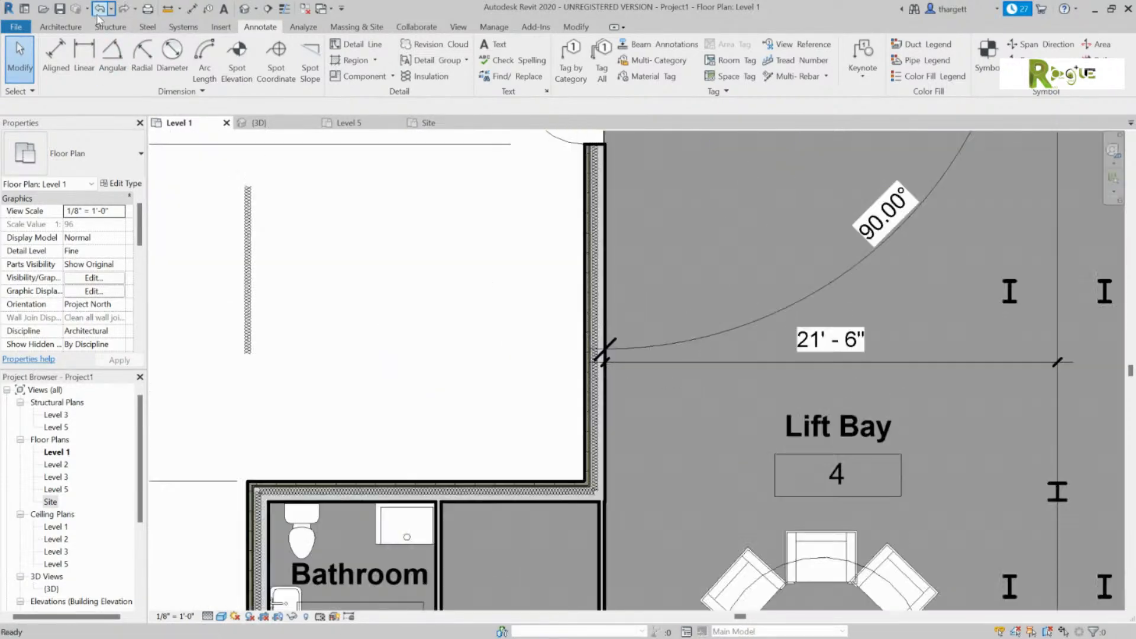
{"action": "left_click", "coordinate": [97, 15]}
{"action": "left_click", "coordinate": [97, 15]}
{"action": "left_click", "coordinate": [97, 14]}
{"action": "left_click", "coordinate": [97, 15]}
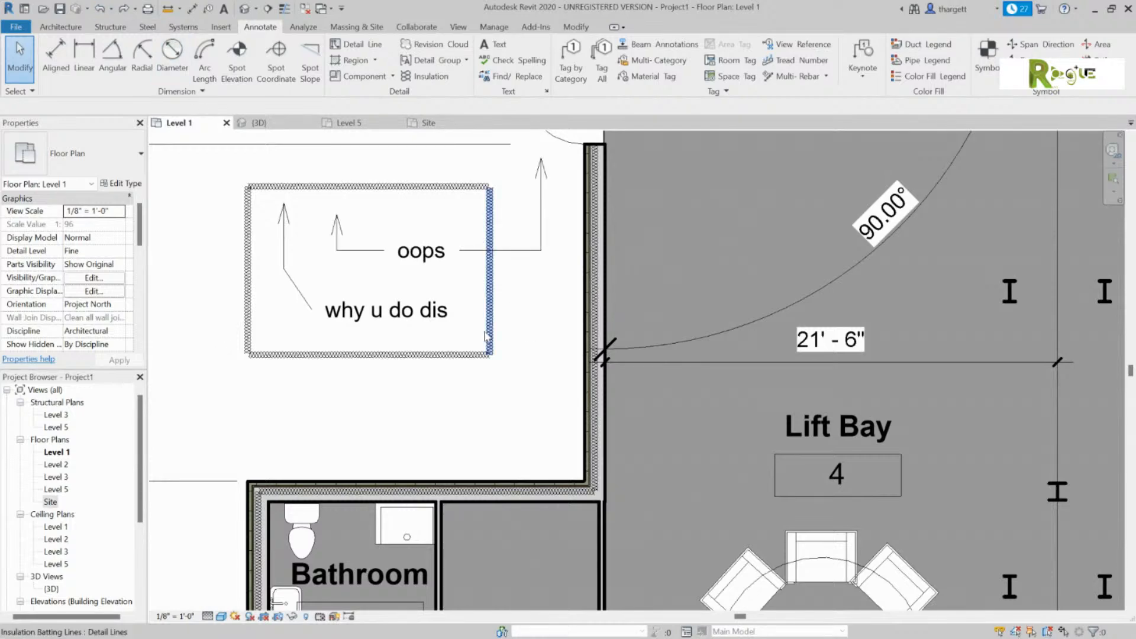
Duplicate the Level 1 floor plan view without its detailing.
{"action": "scroll", "coordinate": [547, 364], "scroll_direction": "down", "scroll_amount": 3}
{"action": "middle_click_drag", "start_coordinate": [287, 255], "coordinate": [340, 314]}
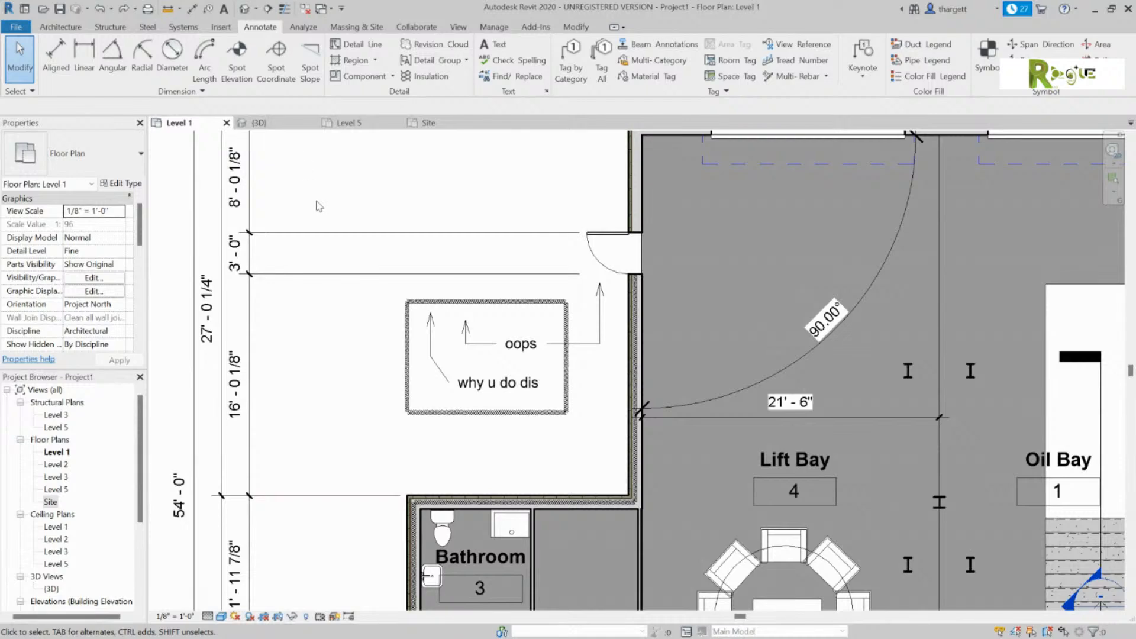
{"action": "left_click", "coordinate": [66, 453]}
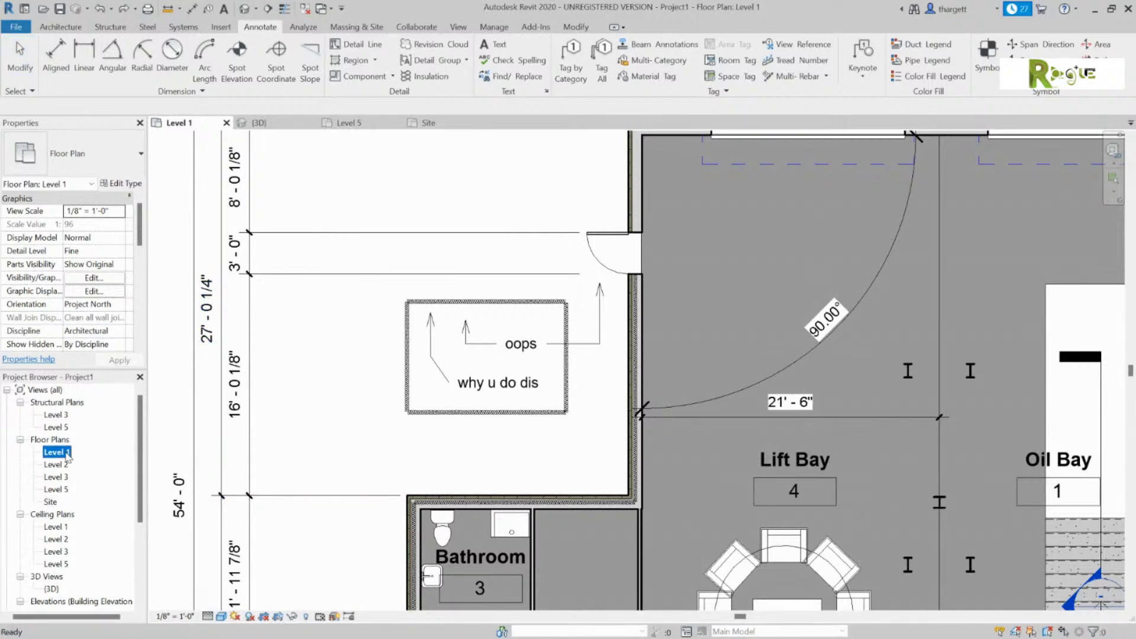
{"action": "right_click", "coordinate": [67, 456]}
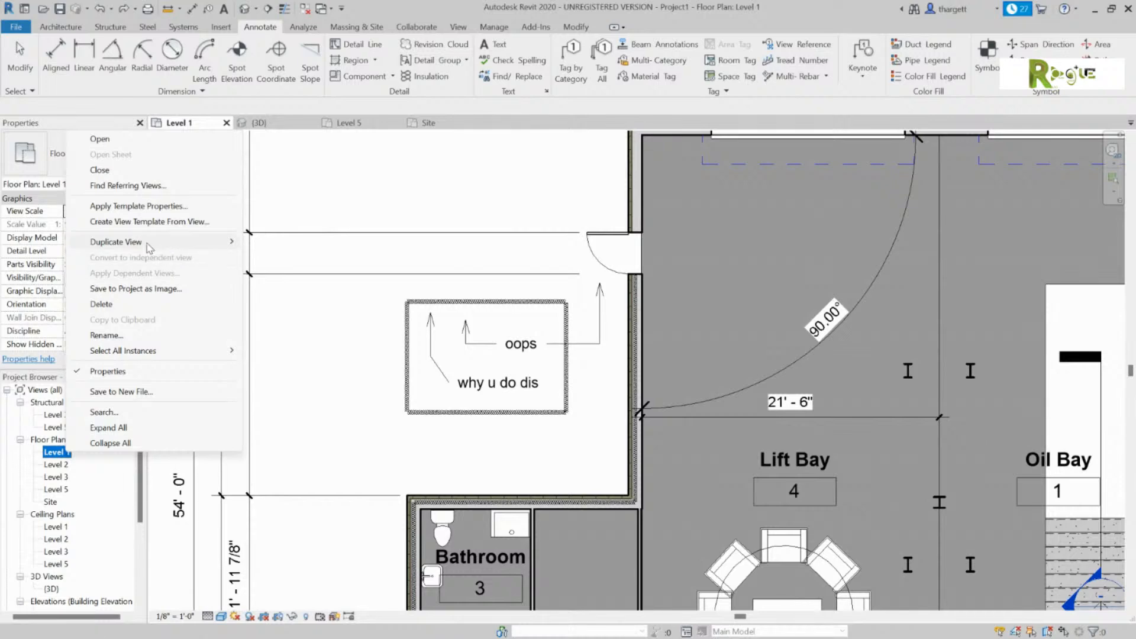
{"action": "mouse_move", "coordinate": [149, 248]}
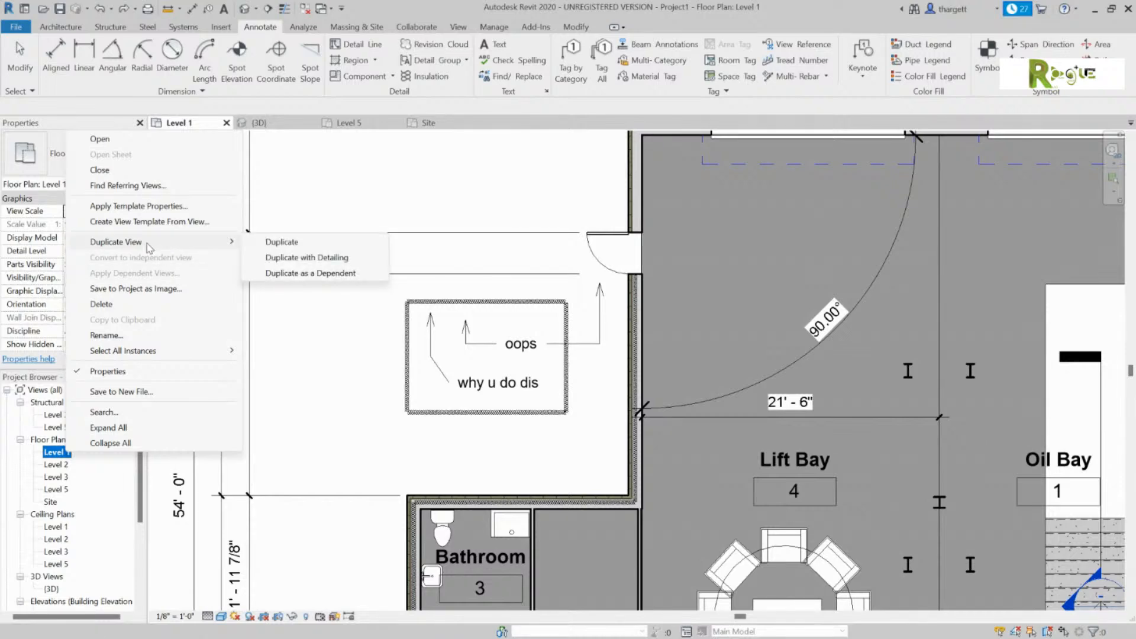
{"action": "left_click", "coordinate": [309, 242]}
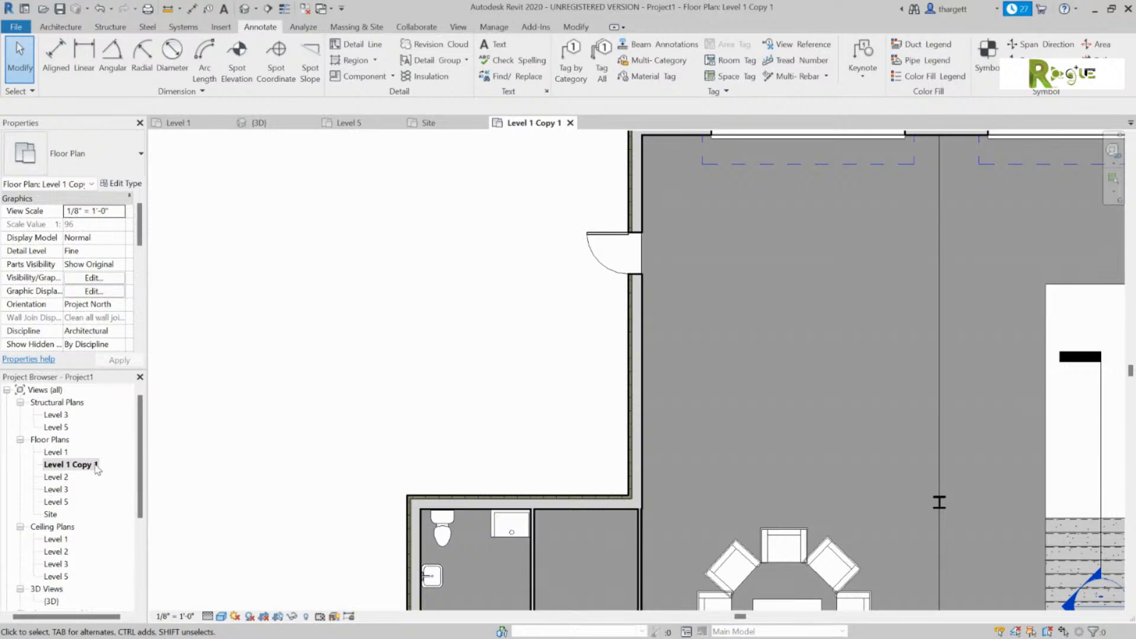
Compare the original Level 1 floor plan with its duplicate, checking dimensions, room tags, text notes and insulation.
{"action": "scroll", "coordinate": [456, 341], "scroll_direction": "down", "scroll_amount": 3}
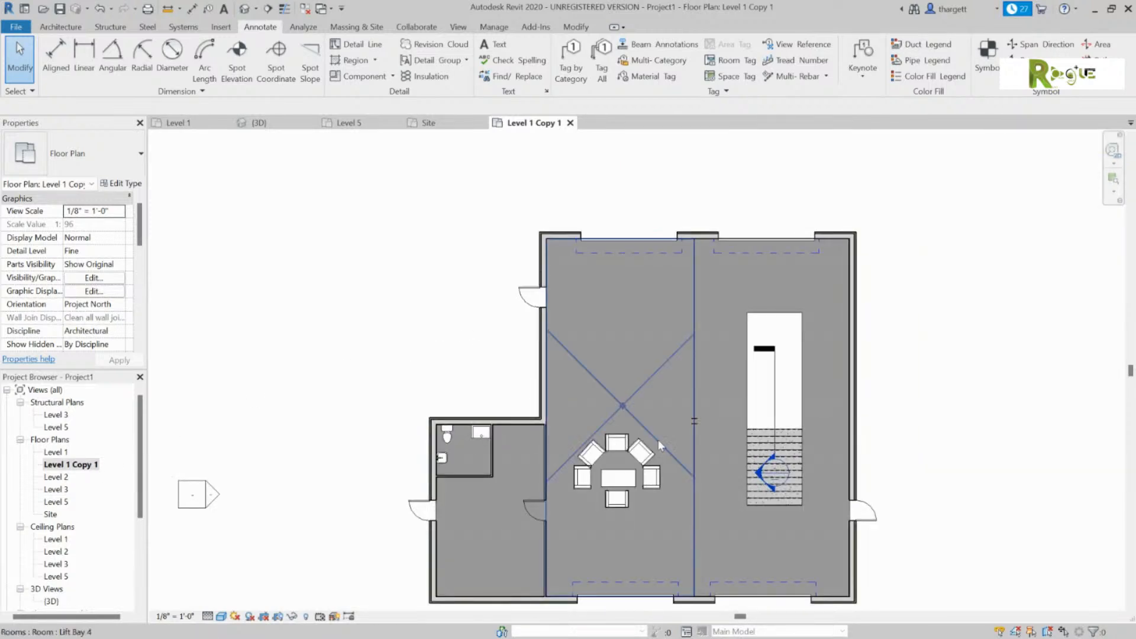
{"action": "left_click", "coordinate": [64, 453]}
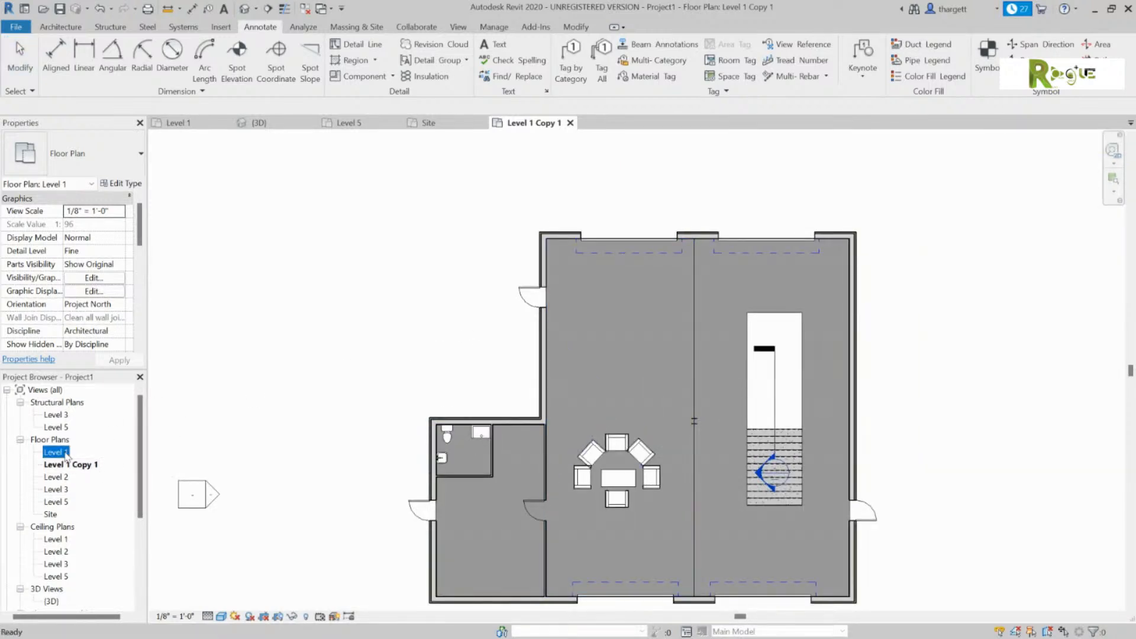
{"action": "double_click", "coordinate": [65, 453]}
{"action": "left_click", "coordinate": [652, 381]}
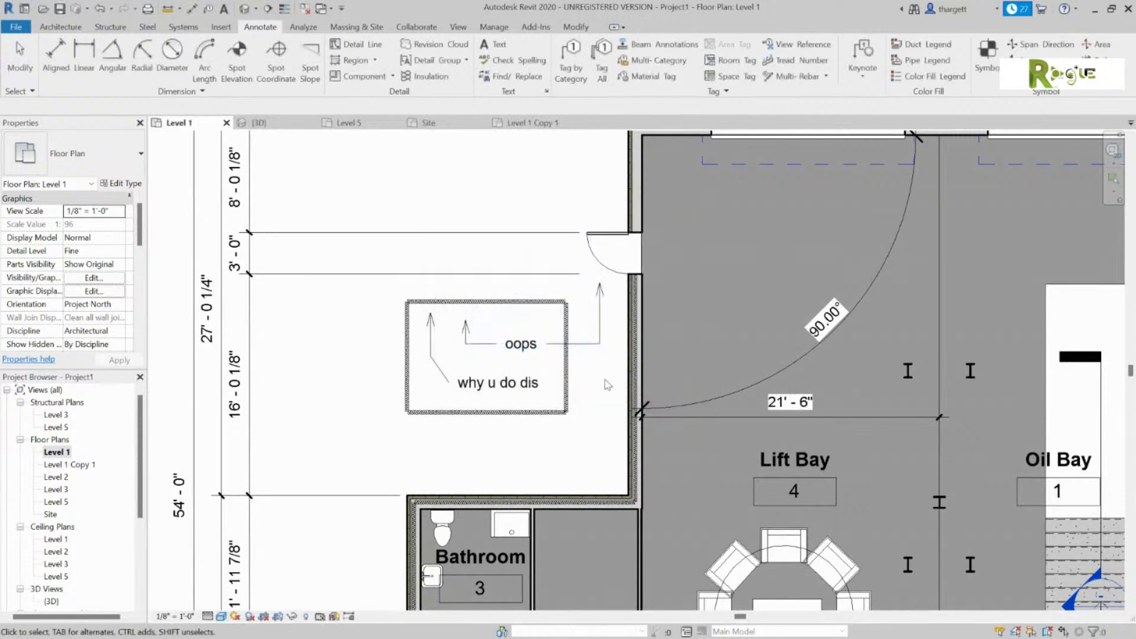
{"action": "scroll", "coordinate": [617, 387], "scroll_direction": "down", "scroll_amount": 3}
{"action": "middle_click_drag", "start_coordinate": [684, 420], "coordinate": [621, 359]}
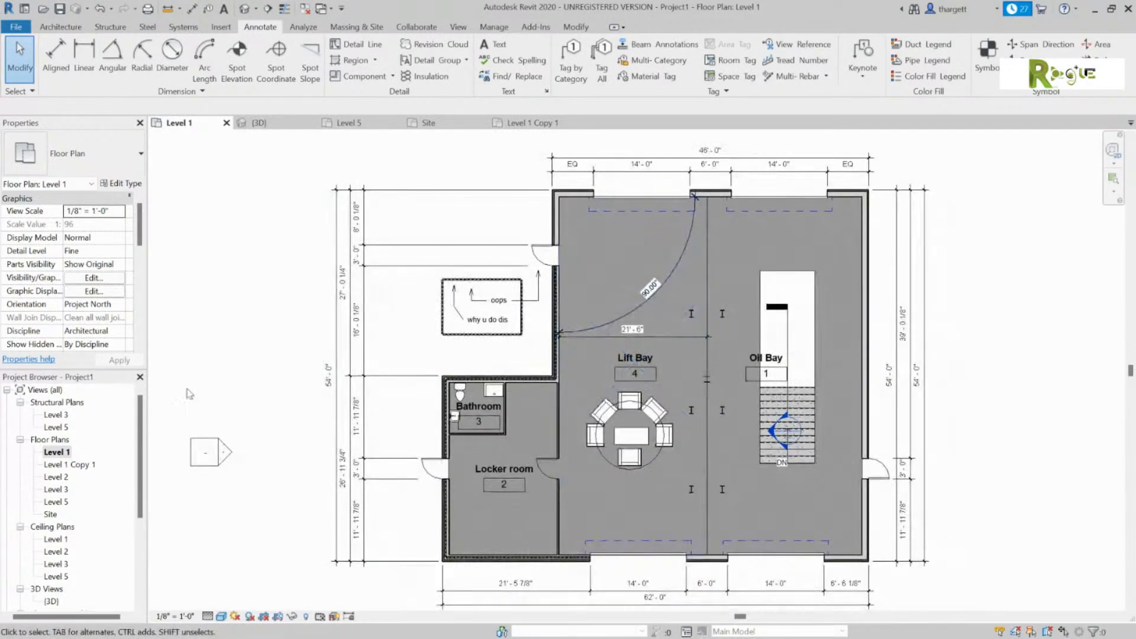
{"action": "double_click", "coordinate": [83, 464]}
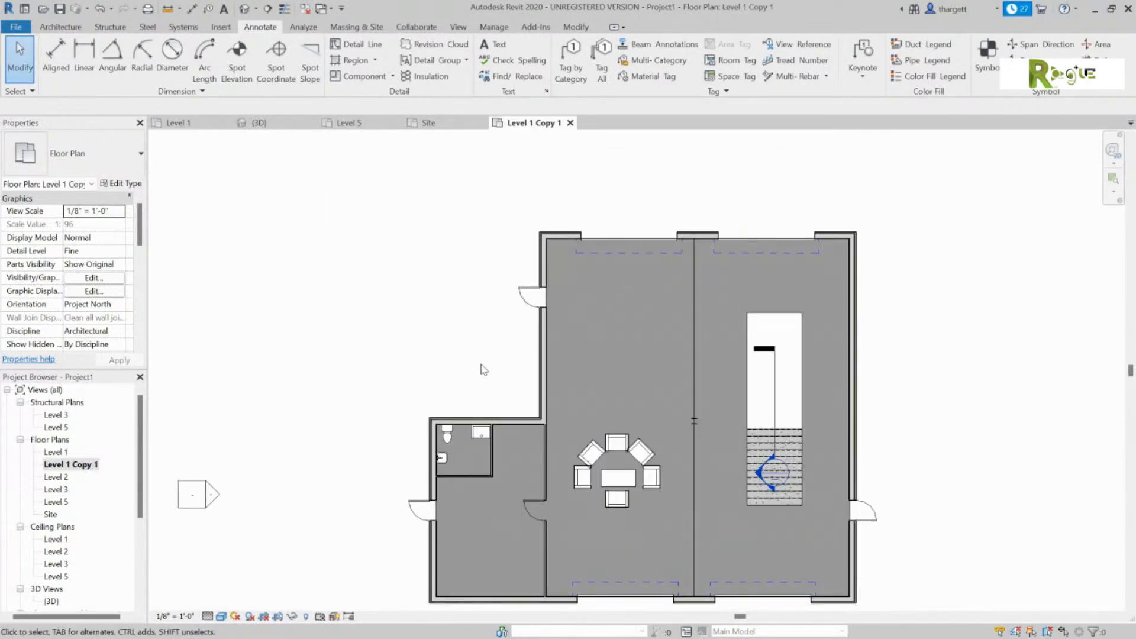
{"action": "scroll", "coordinate": [433, 348], "scroll_direction": "down", "scroll_amount": 2}
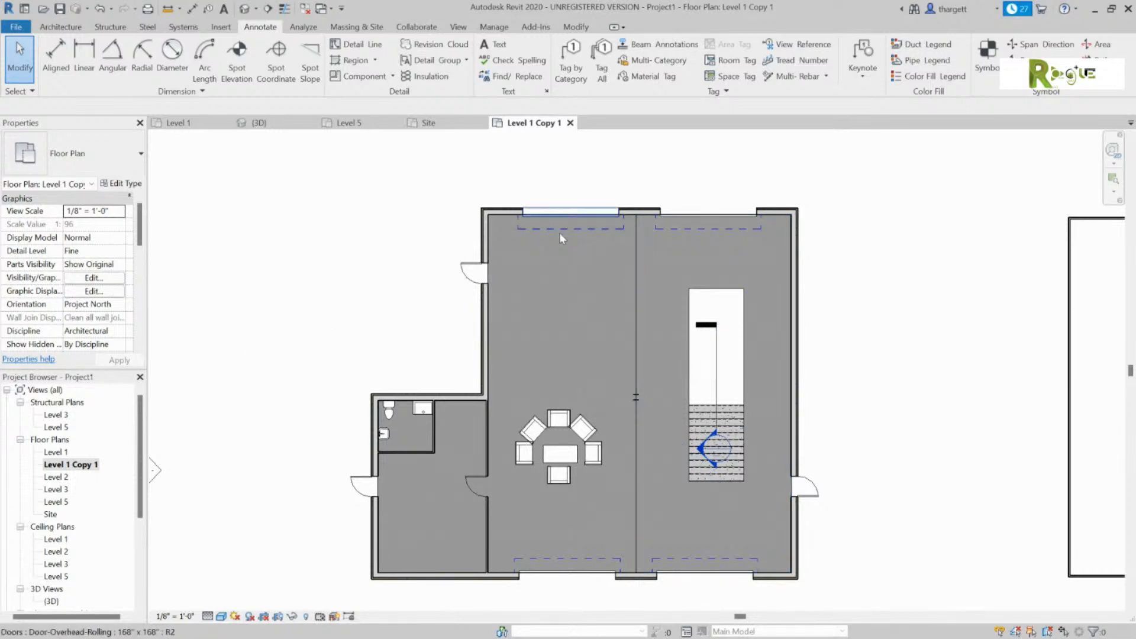
{"action": "double_click", "coordinate": [56, 452]}
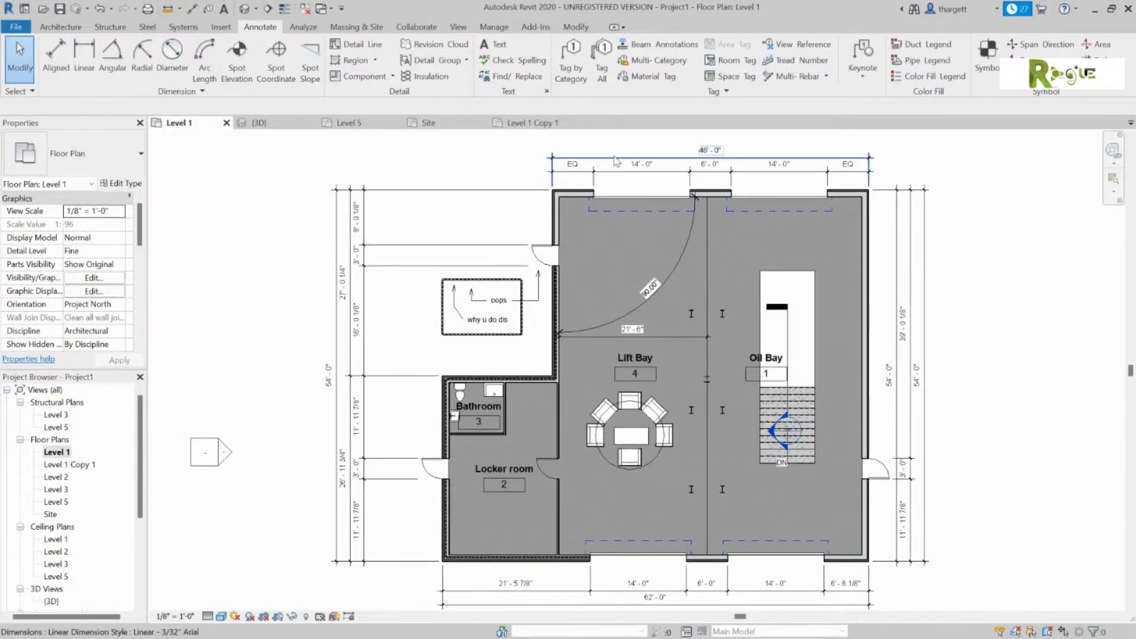
{"action": "double_click", "coordinate": [70, 465]}
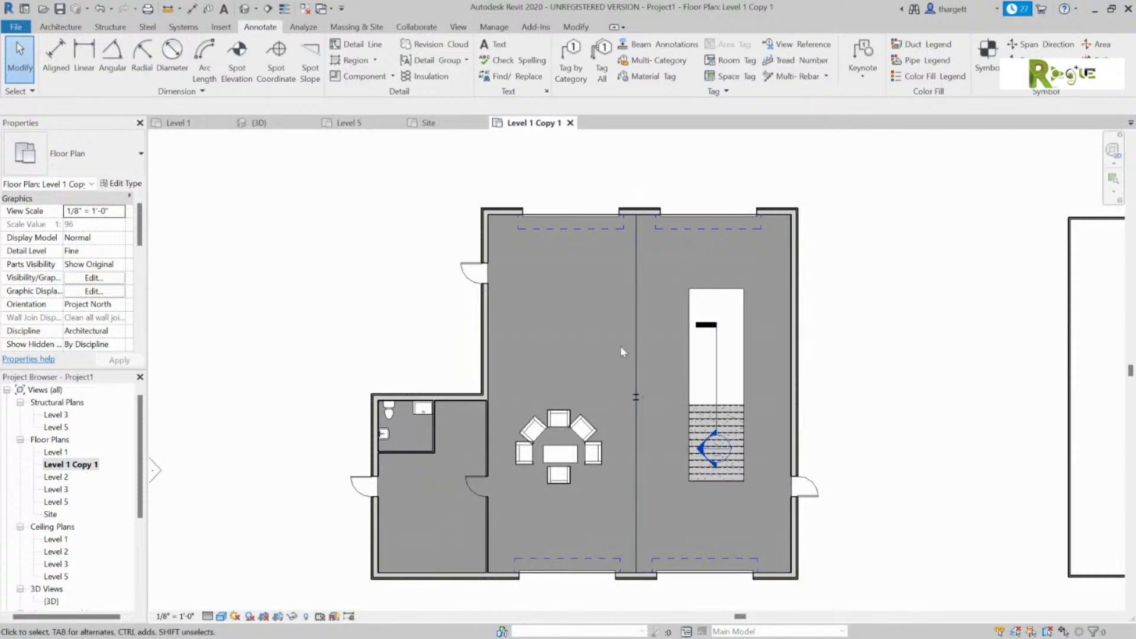
{"action": "scroll", "coordinate": [817, 381], "scroll_direction": "down", "scroll_amount": 1}
{"action": "scroll", "coordinate": [805, 379], "scroll_direction": "down", "scroll_amount": 3}
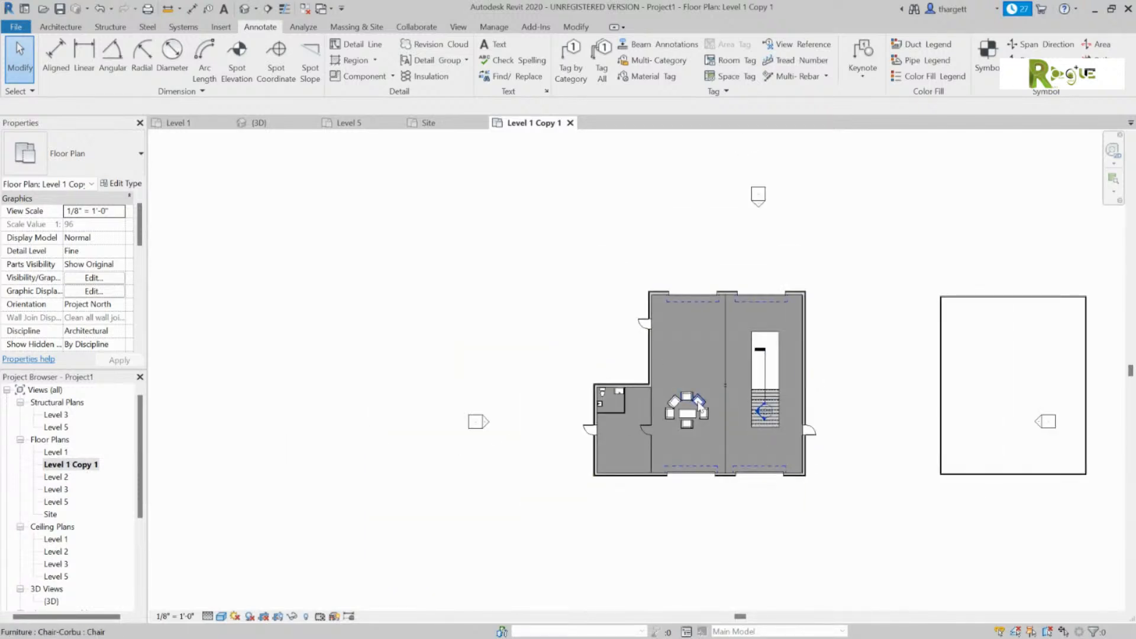
Open the original Level 1 floor plan and duplicate it with its detailing.
{"action": "scroll", "coordinate": [710, 428], "scroll_direction": "up", "scroll_amount": 6}
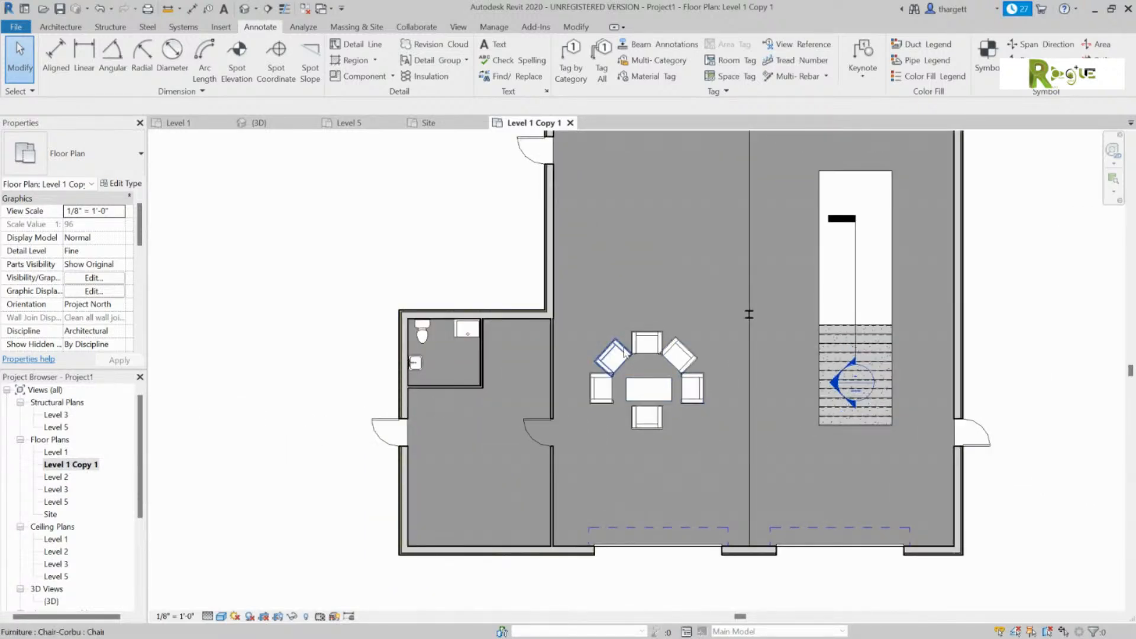
{"action": "double_click", "coordinate": [59, 452]}
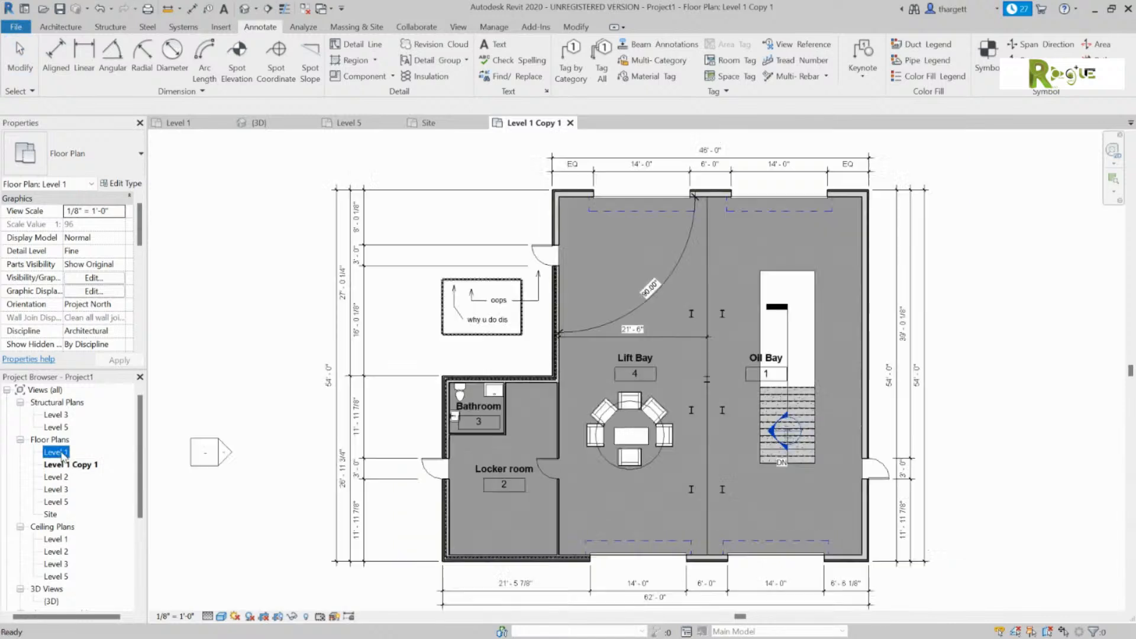
{"action": "right_click", "coordinate": [62, 455]}
{"action": "mouse_move", "coordinate": [178, 242]}
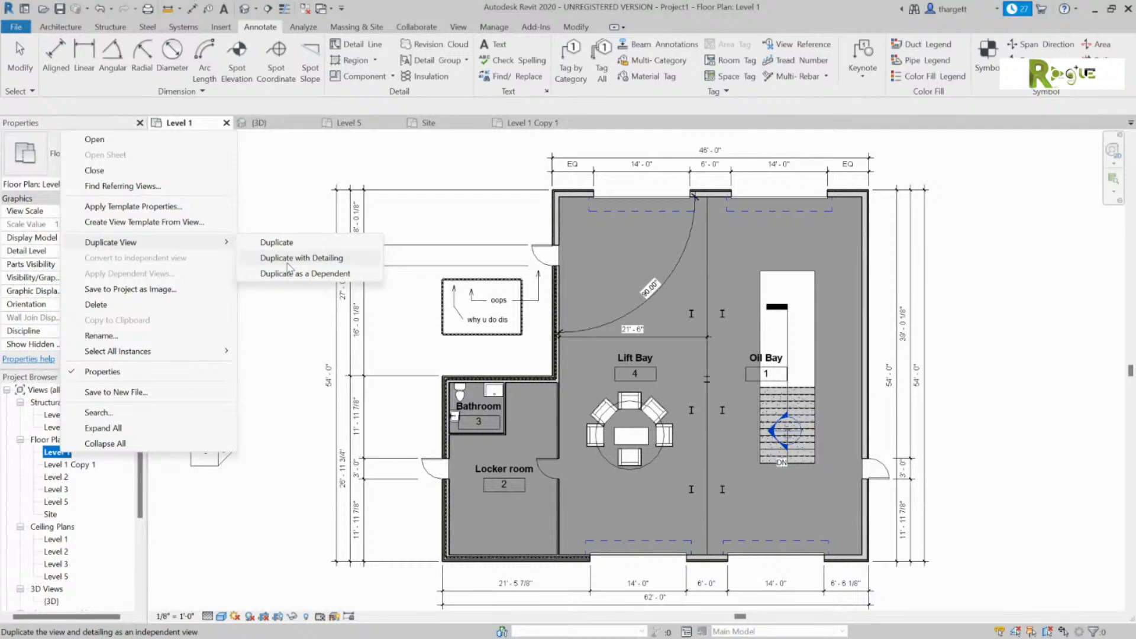
{"action": "left_click", "coordinate": [287, 260]}
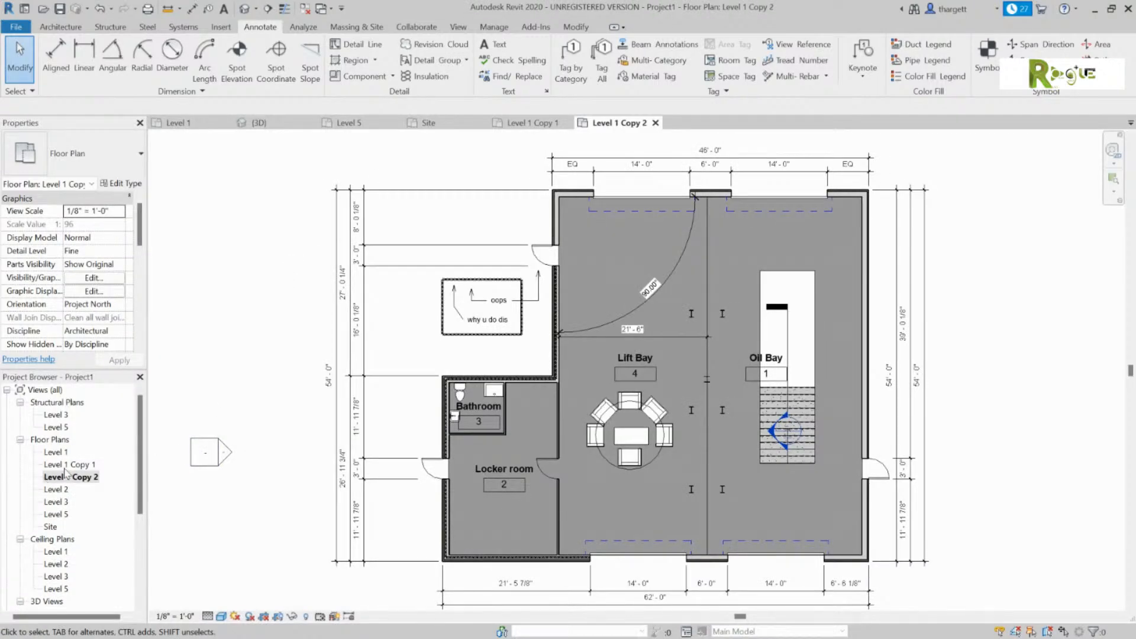
Compare the plain duplicate Level 1 Copy 1 with the detailed duplicate Level 1 Copy 2, checking which annotations each contains.
{"action": "left_click", "coordinate": [66, 465]}
{"action": "double_click", "coordinate": [62, 454]}
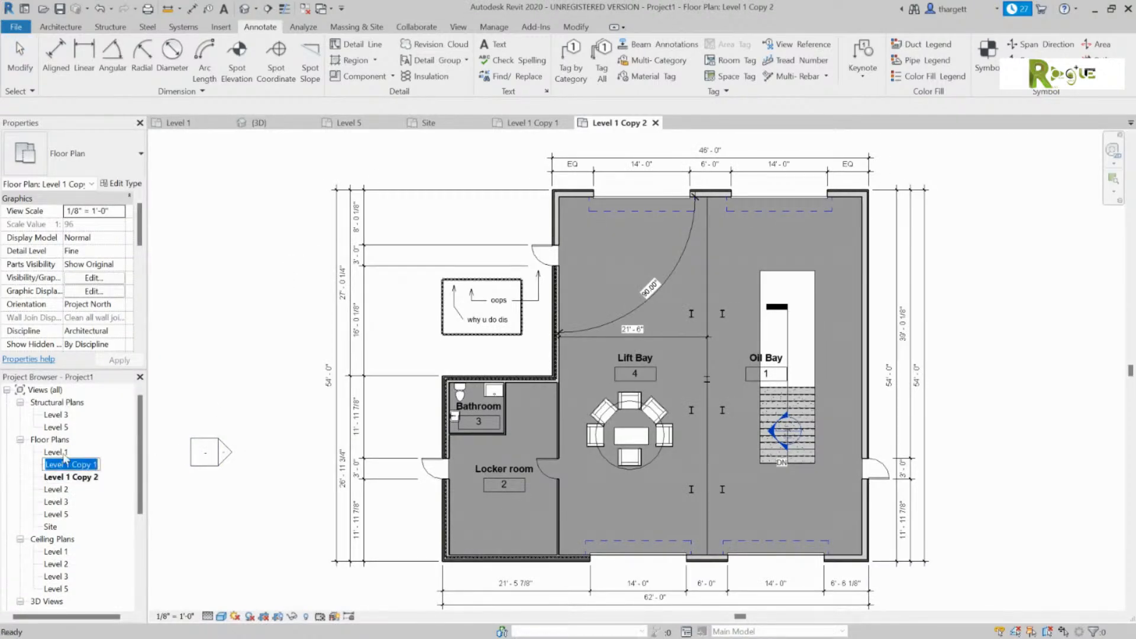
{"action": "double_click", "coordinate": [69, 465]}
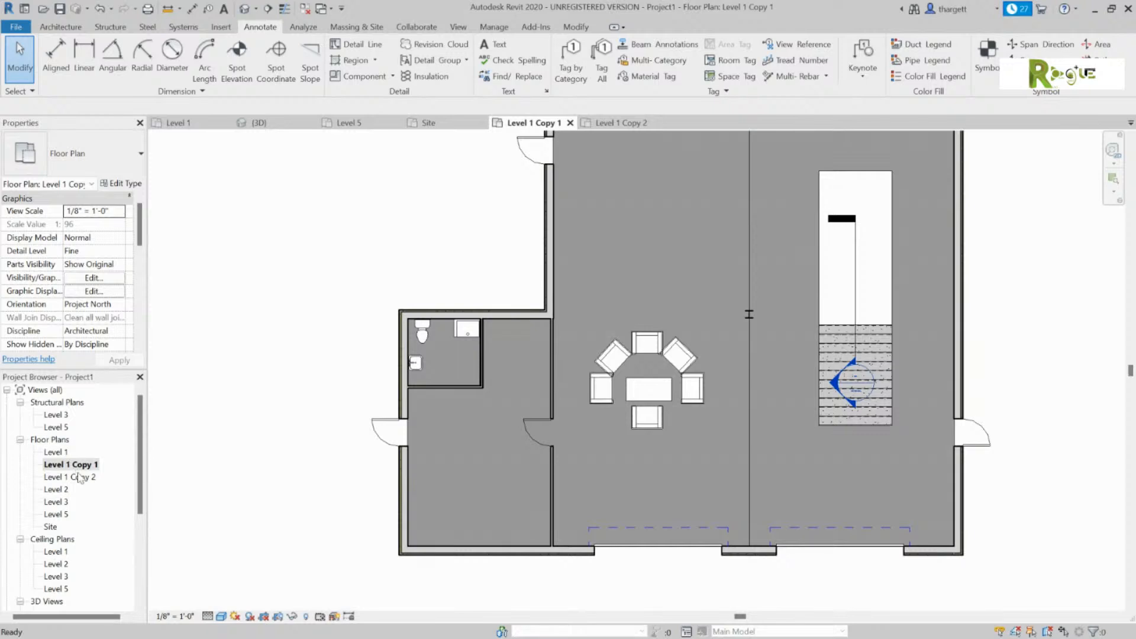
{"action": "double_click", "coordinate": [80, 477]}
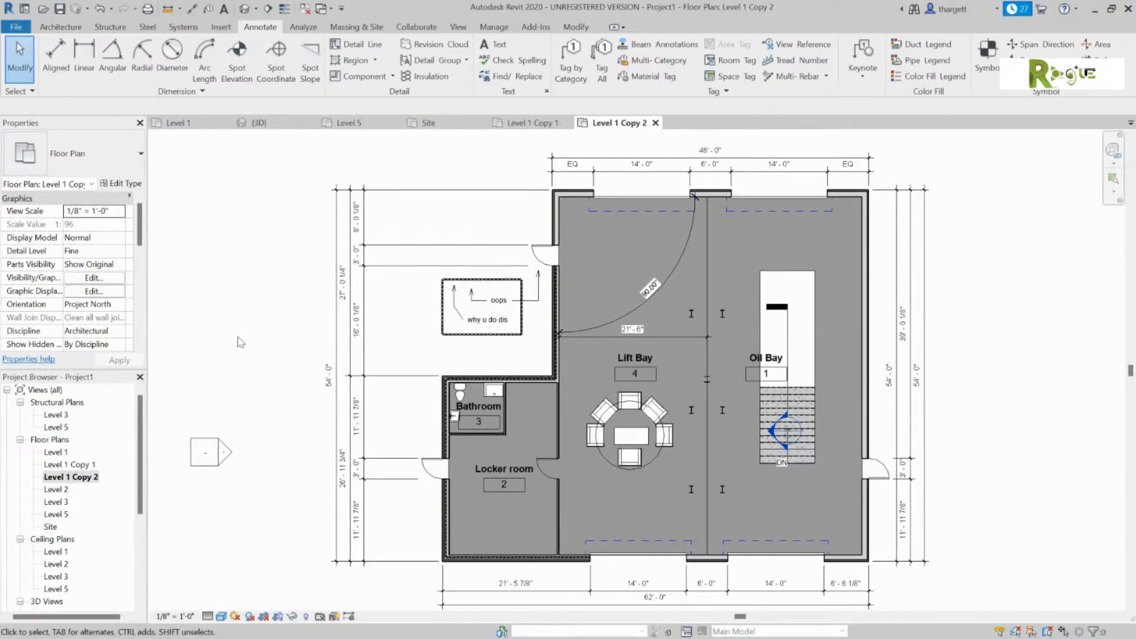
Duplicate the Level 1 Copy 2 floor plan as a dependent view.
{"action": "right_click", "coordinate": [76, 478]}
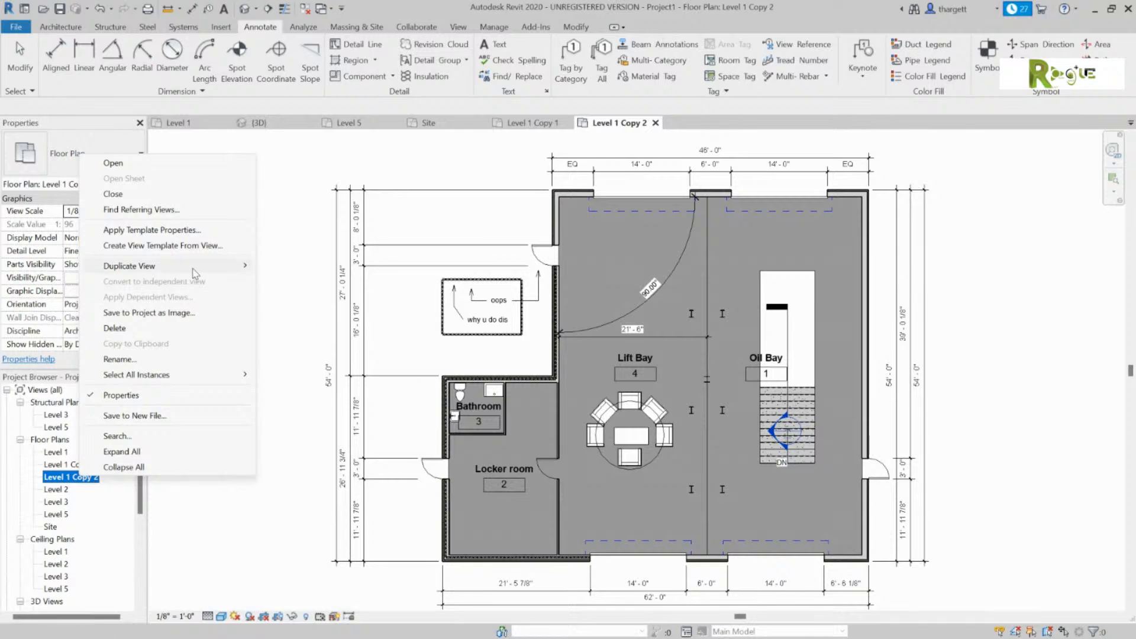
{"action": "mouse_move", "coordinate": [178, 265]}
{"action": "left_click", "coordinate": [327, 297]}
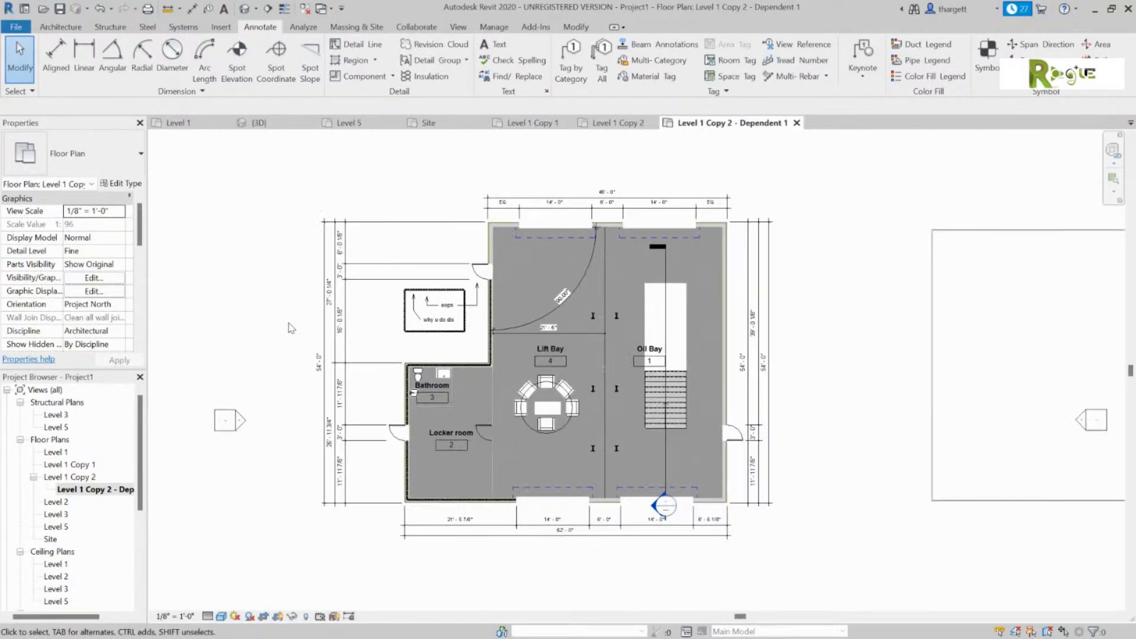
Open the Level 1 Copy 1 floor plan and duplicate it as a dependent view.
{"action": "double_click", "coordinate": [86, 478]}
{"action": "double_click", "coordinate": [83, 465]}
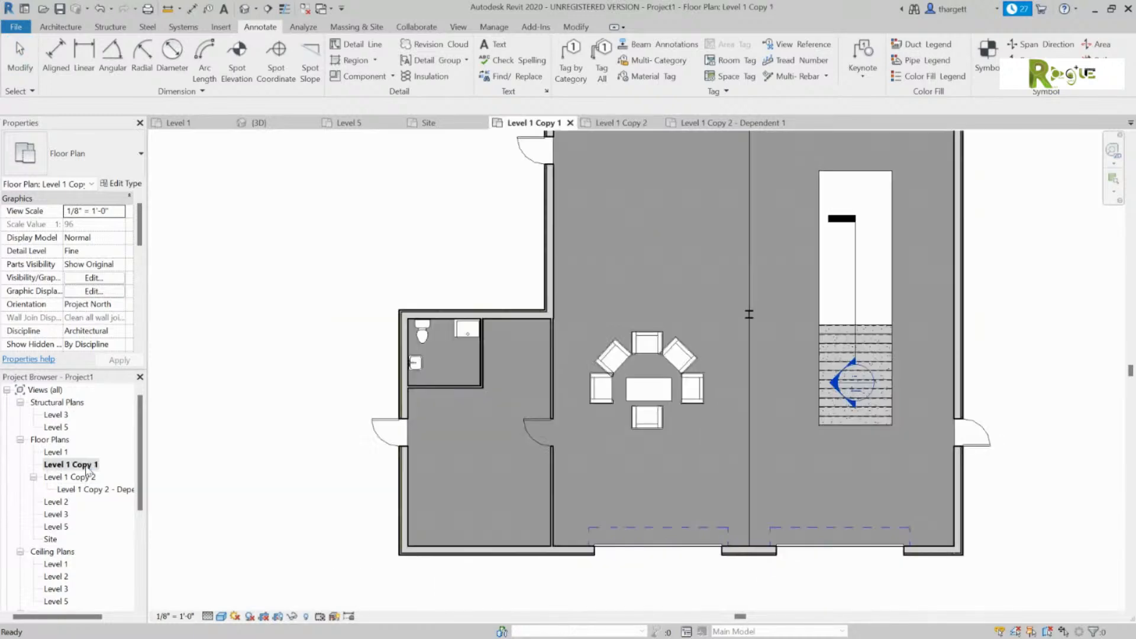
{"action": "right_click", "coordinate": [86, 464]}
{"action": "mouse_move", "coordinate": [198, 266]}
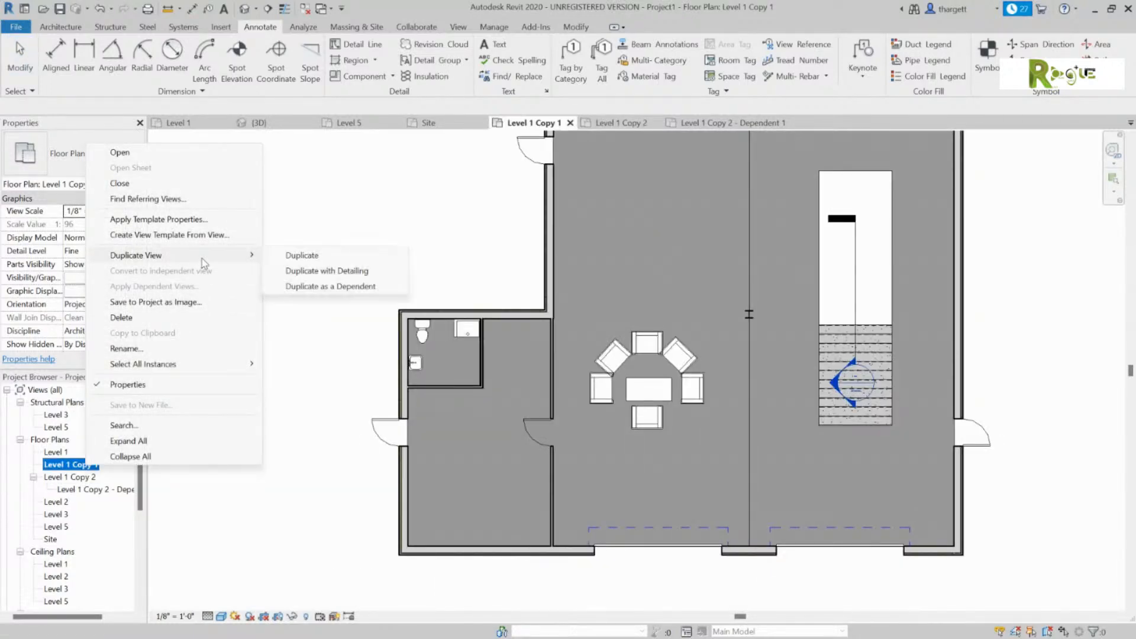
{"action": "left_click", "coordinate": [324, 289]}
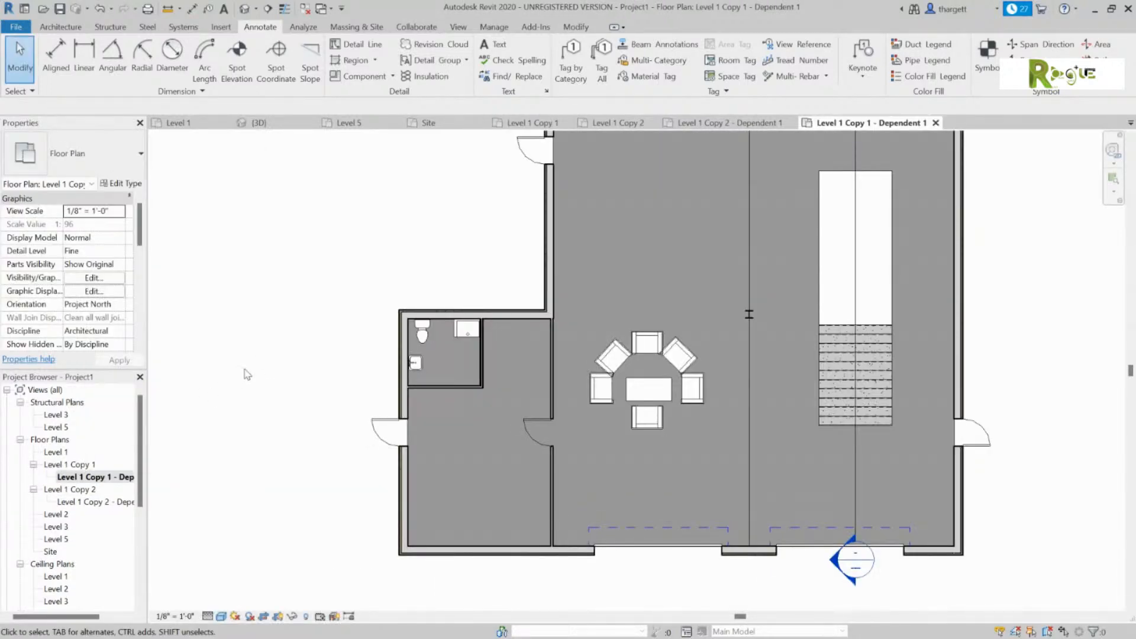
{"action": "scroll", "coordinate": [244, 377], "scroll_direction": "down", "scroll_amount": 3}
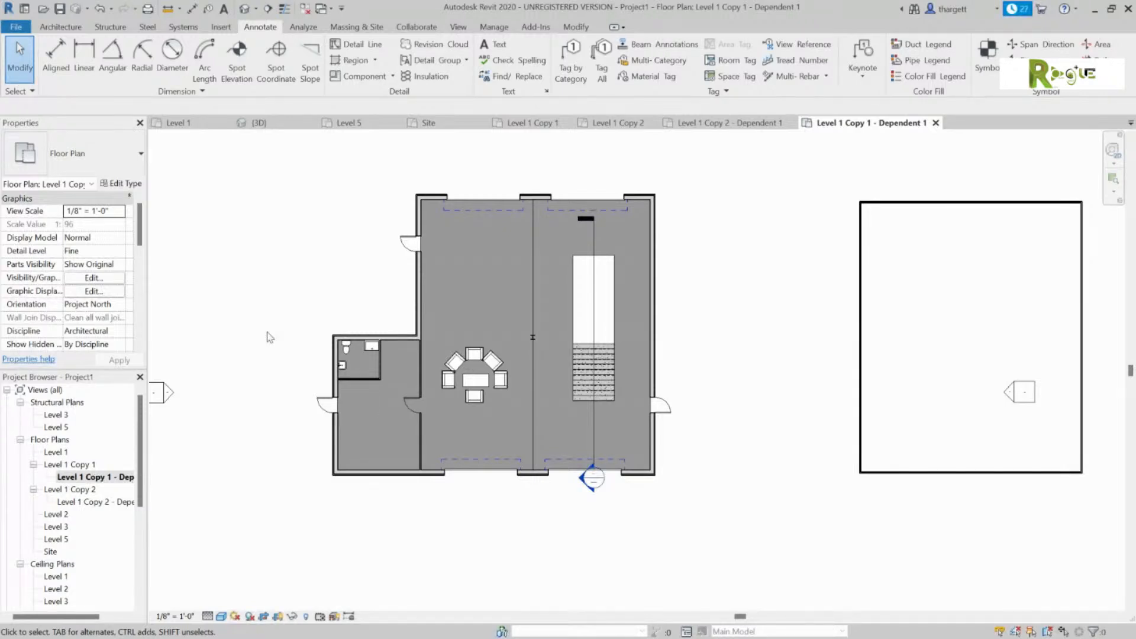
Create a second dependent view from the Level 1 Copy 1 floor plan.
{"action": "right_click", "coordinate": [71, 475]}
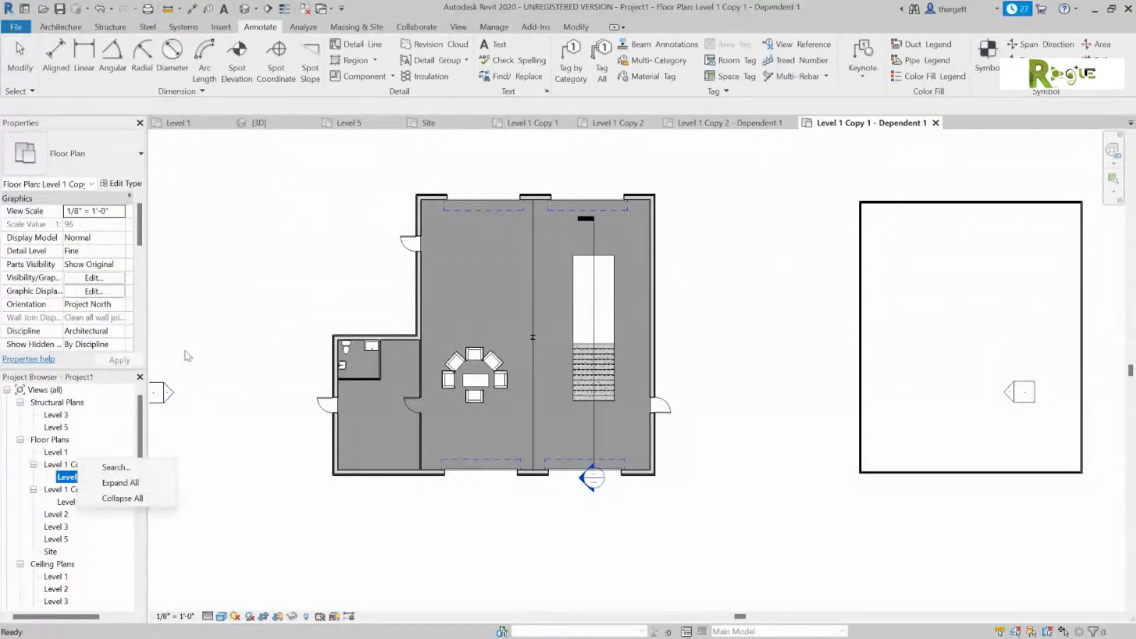
{"action": "left_click", "coordinate": [62, 464]}
{"action": "right_click", "coordinate": [63, 464]}
{"action": "mouse_move", "coordinate": [177, 236]}
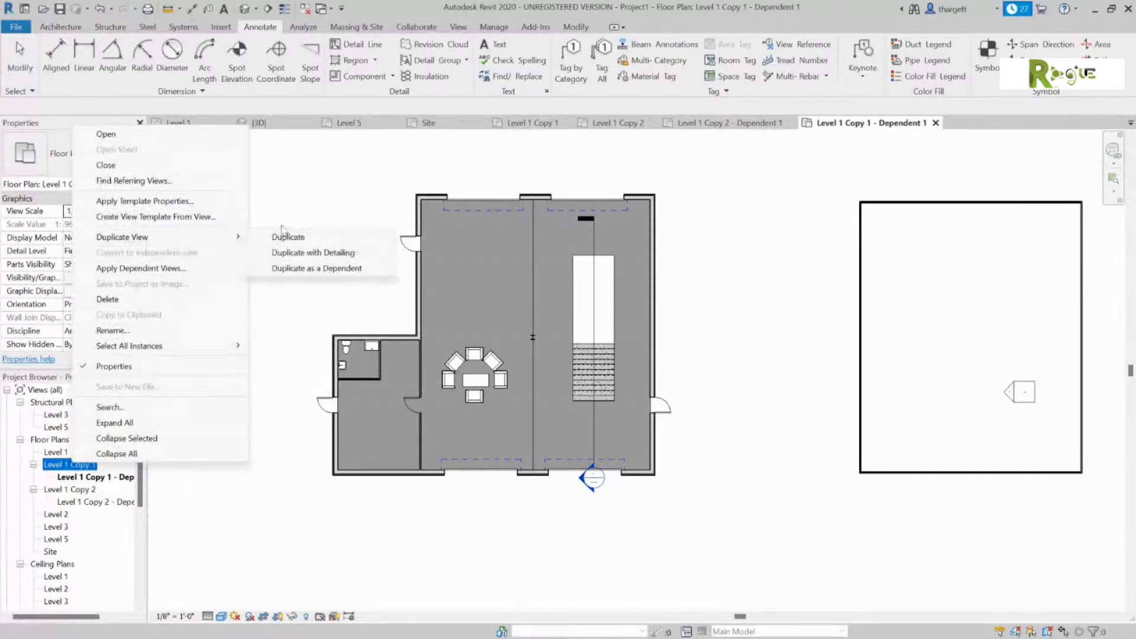
{"action": "left_click", "coordinate": [307, 268]}
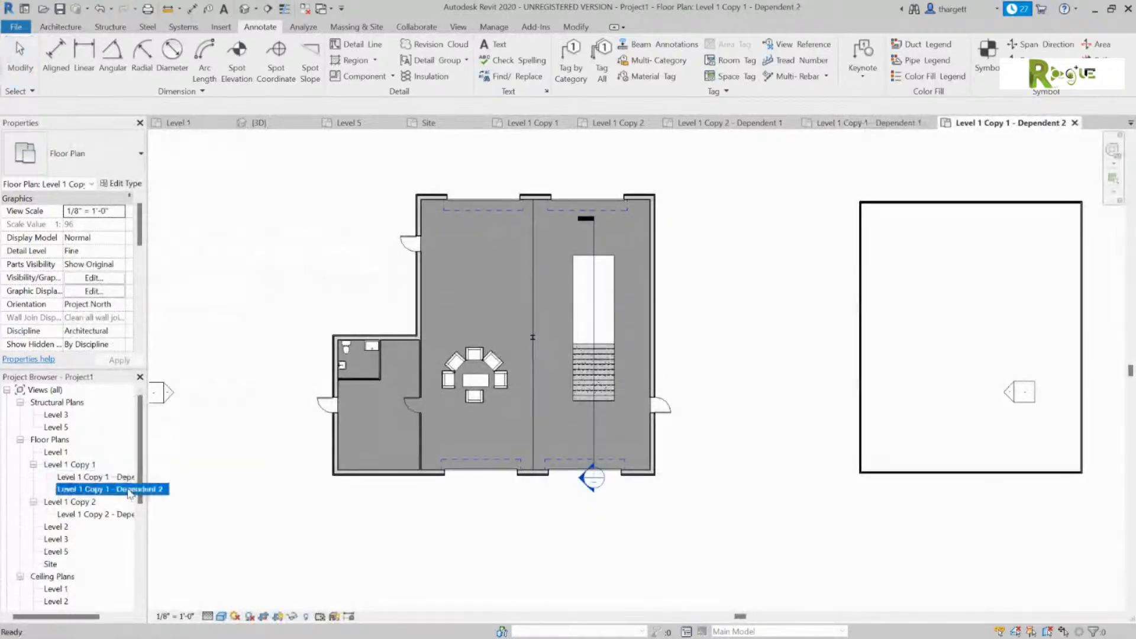
Rename the second dependent view of Level 1 Copy 1 as "Level 1 Copy 1 - Dependent 2 Mech".
{"action": "right_click", "coordinate": [129, 491]}
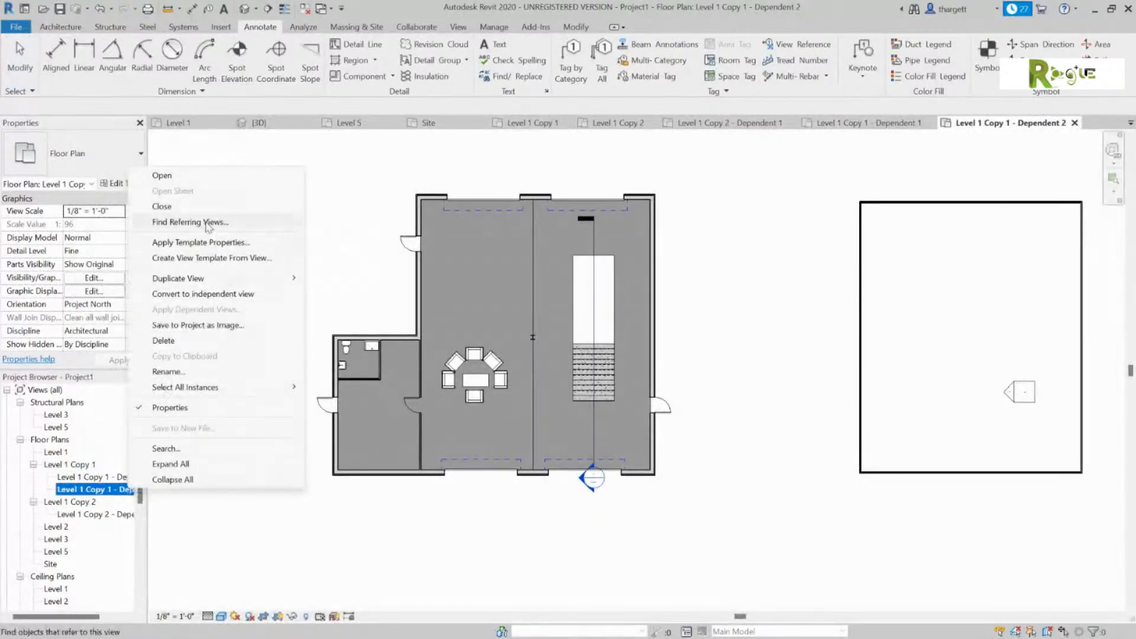
{"action": "left_click", "coordinate": [195, 371]}
{"action": "key", "text": "End"}
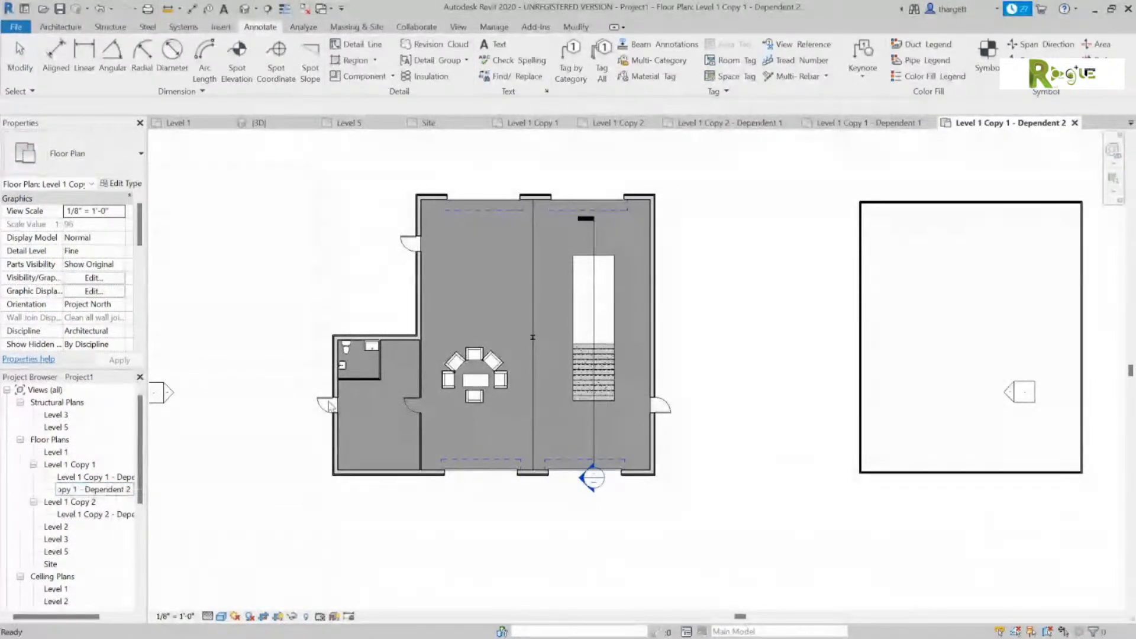
{"action": "type", "text": "Mech"}
{"action": "key", "text": "Return"}
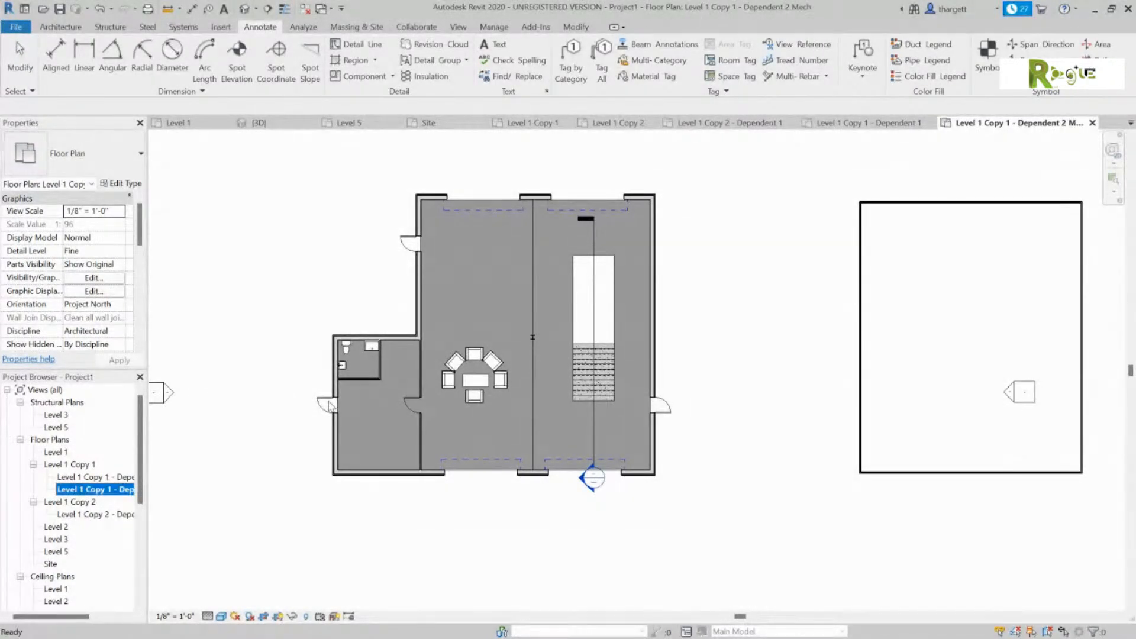
Rename the first dependent view of Level 1 Copy 1 as "Level 1 Copy 1 - Dependent 1 Comp".
{"action": "left_click", "coordinate": [130, 477]}
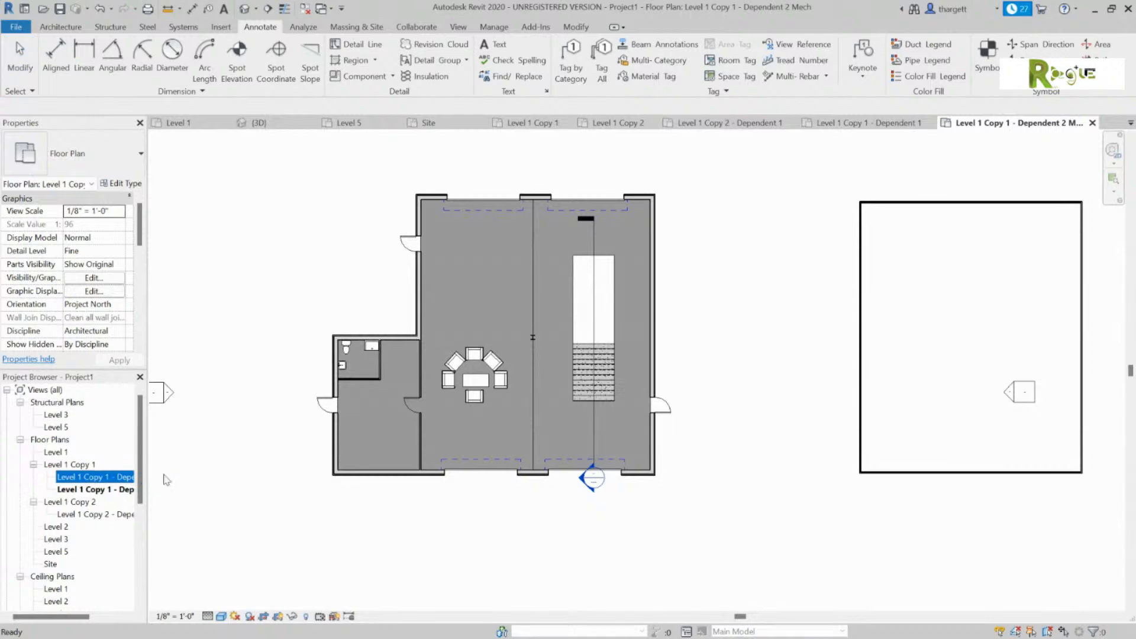
{"action": "right_click", "coordinate": [130, 479]}
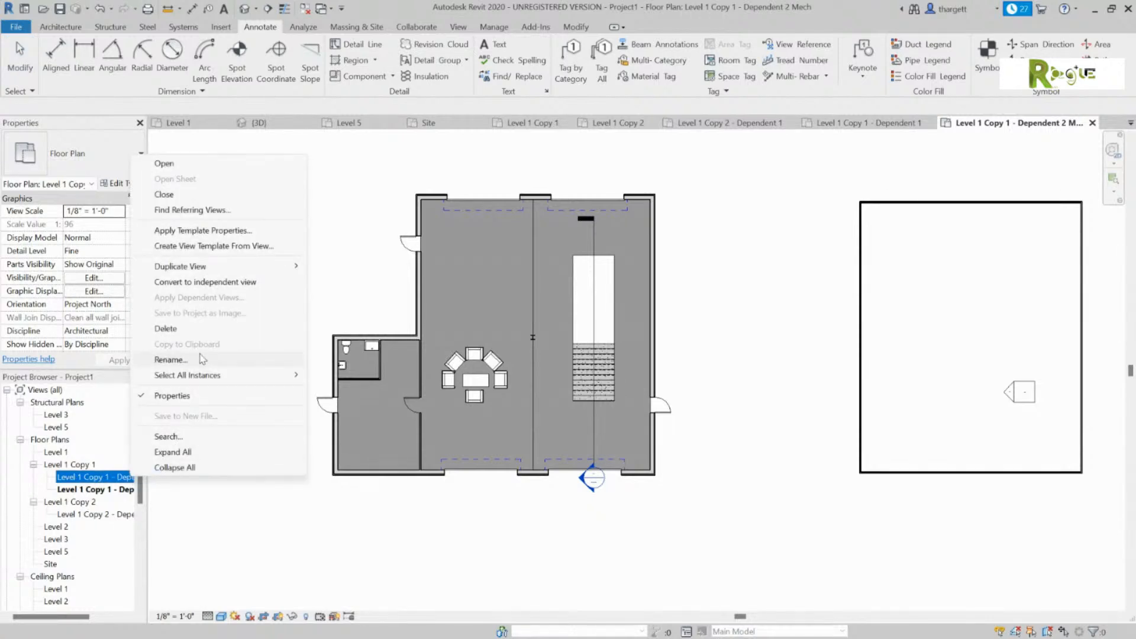
{"action": "left_click", "coordinate": [163, 358]}
{"action": "key", "text": "End"}
{"action": "type", "text": "Comp"}
{"action": "key", "text": "Return"}
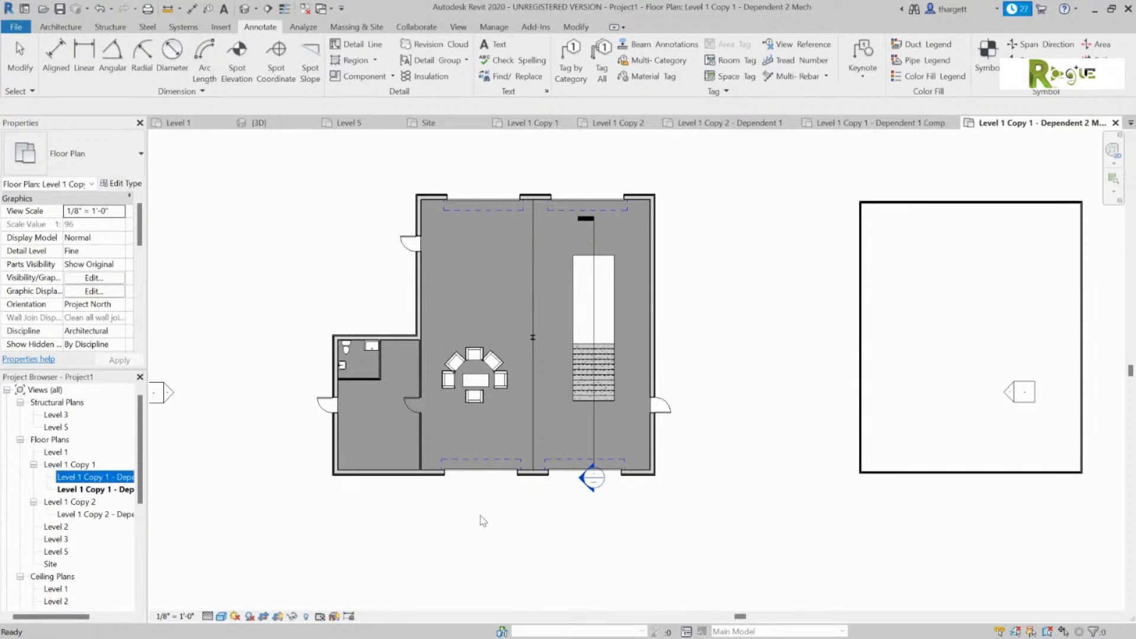
Widen the Project Browser to read the full names of the dependent views, and restore its narrow width.
{"action": "left_click_drag", "start_coordinate": [148, 481], "coordinate": [269, 482]}
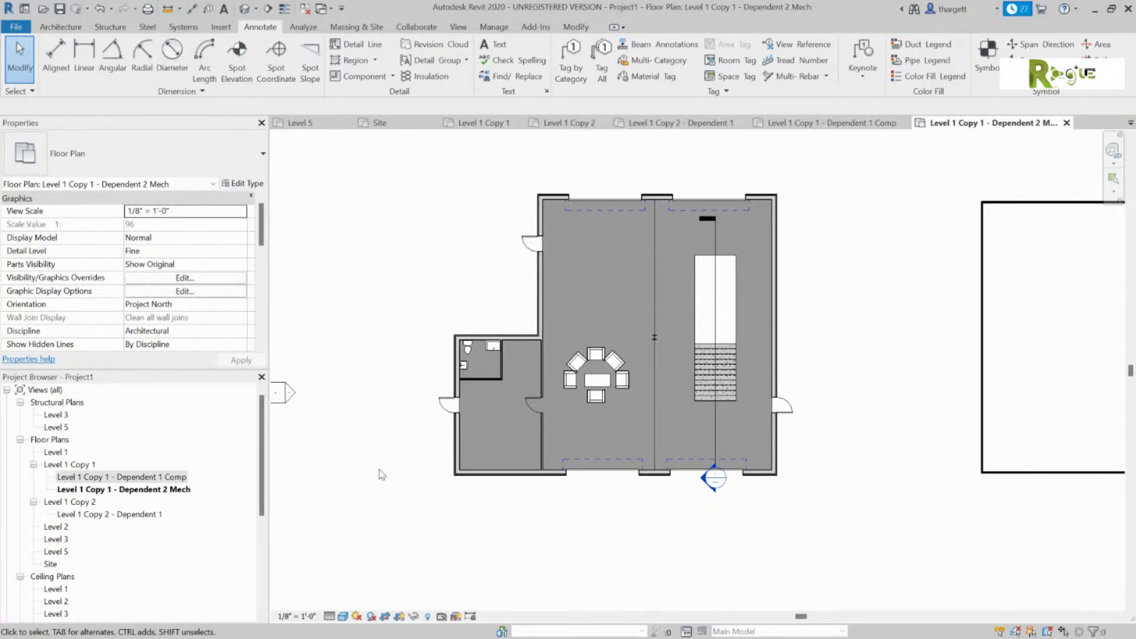
{"action": "left_click_drag", "start_coordinate": [268, 480], "coordinate": [146, 473]}
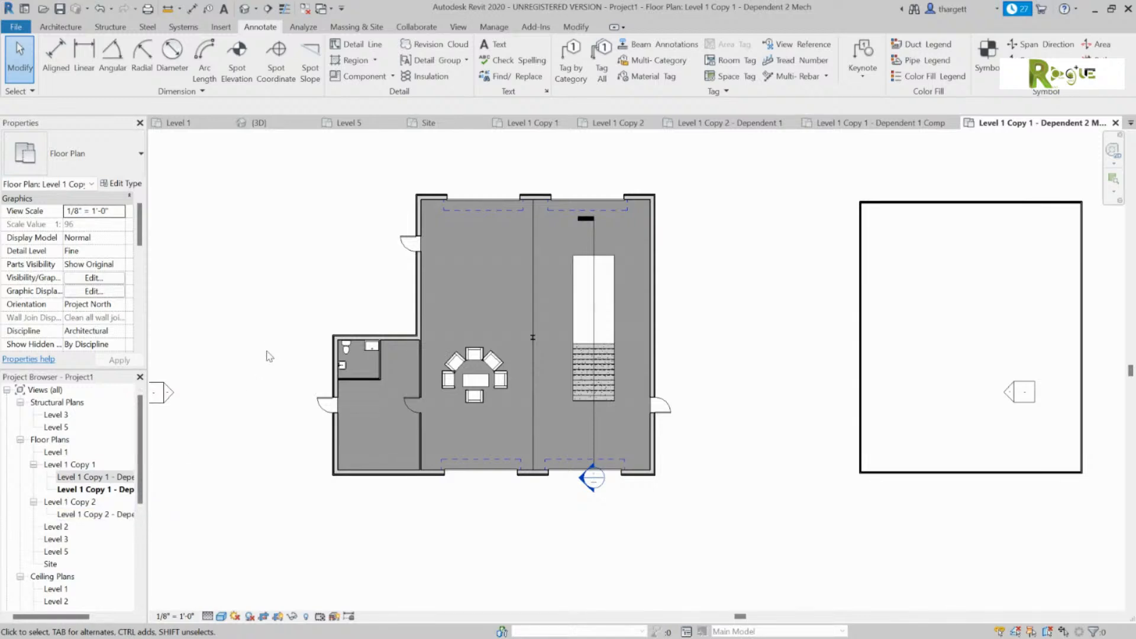
Switch to the Casino Project model viewer and examine the ceiling ductwork, piping and square return diffusers in 3D.
{"action": "left_click", "coordinate": [1094, 13]}
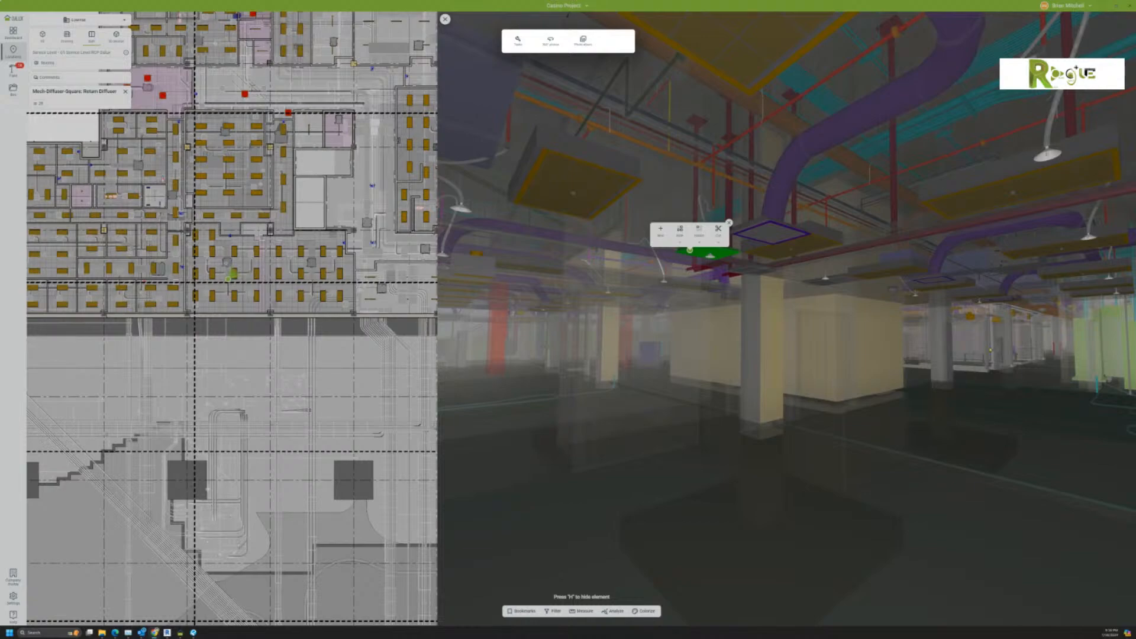
{"action": "left_click", "coordinate": [976, 418]}
{"action": "left_click_drag", "start_coordinate": [989, 406], "coordinate": [806, 396]}
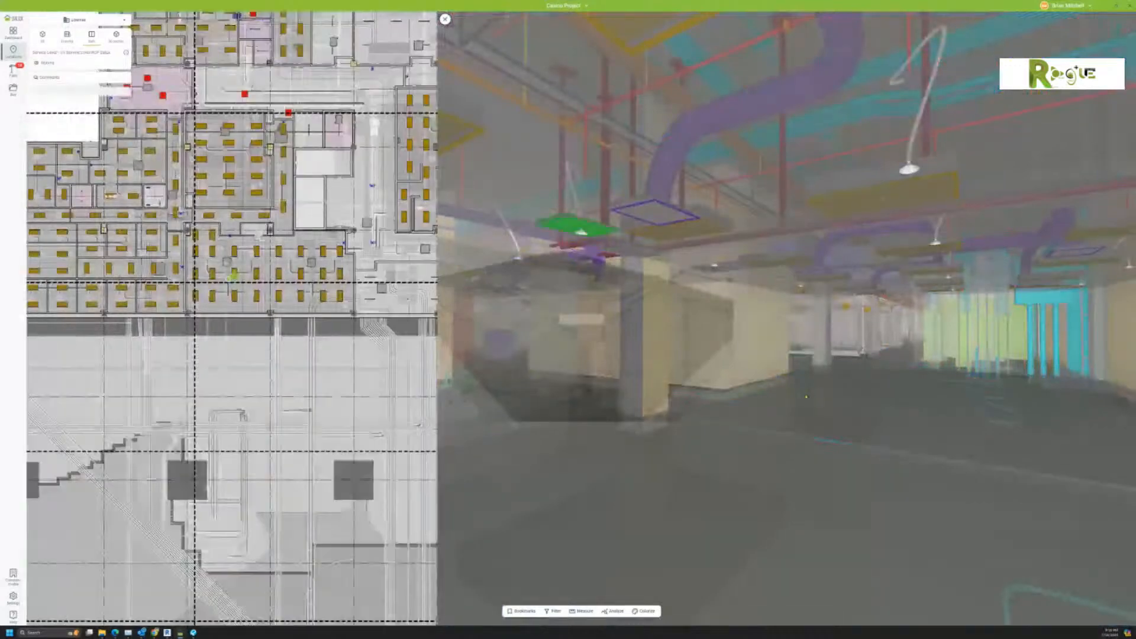
{"action": "left_click", "coordinate": [703, 251]}
{"action": "left_click_drag", "start_coordinate": [1006, 296], "coordinate": [759, 401]}
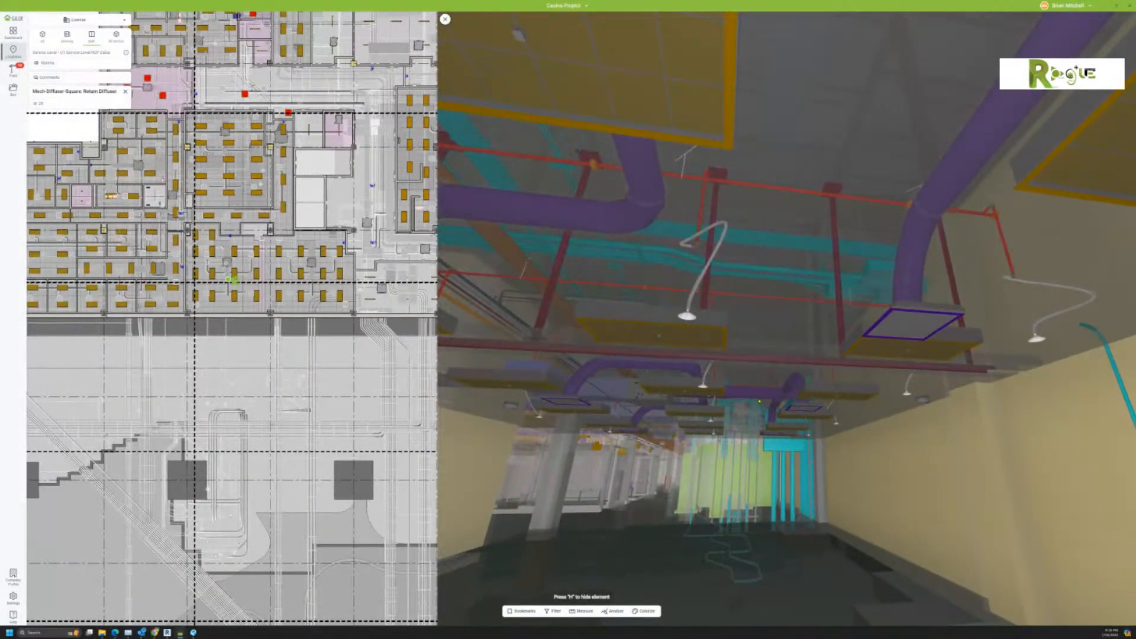